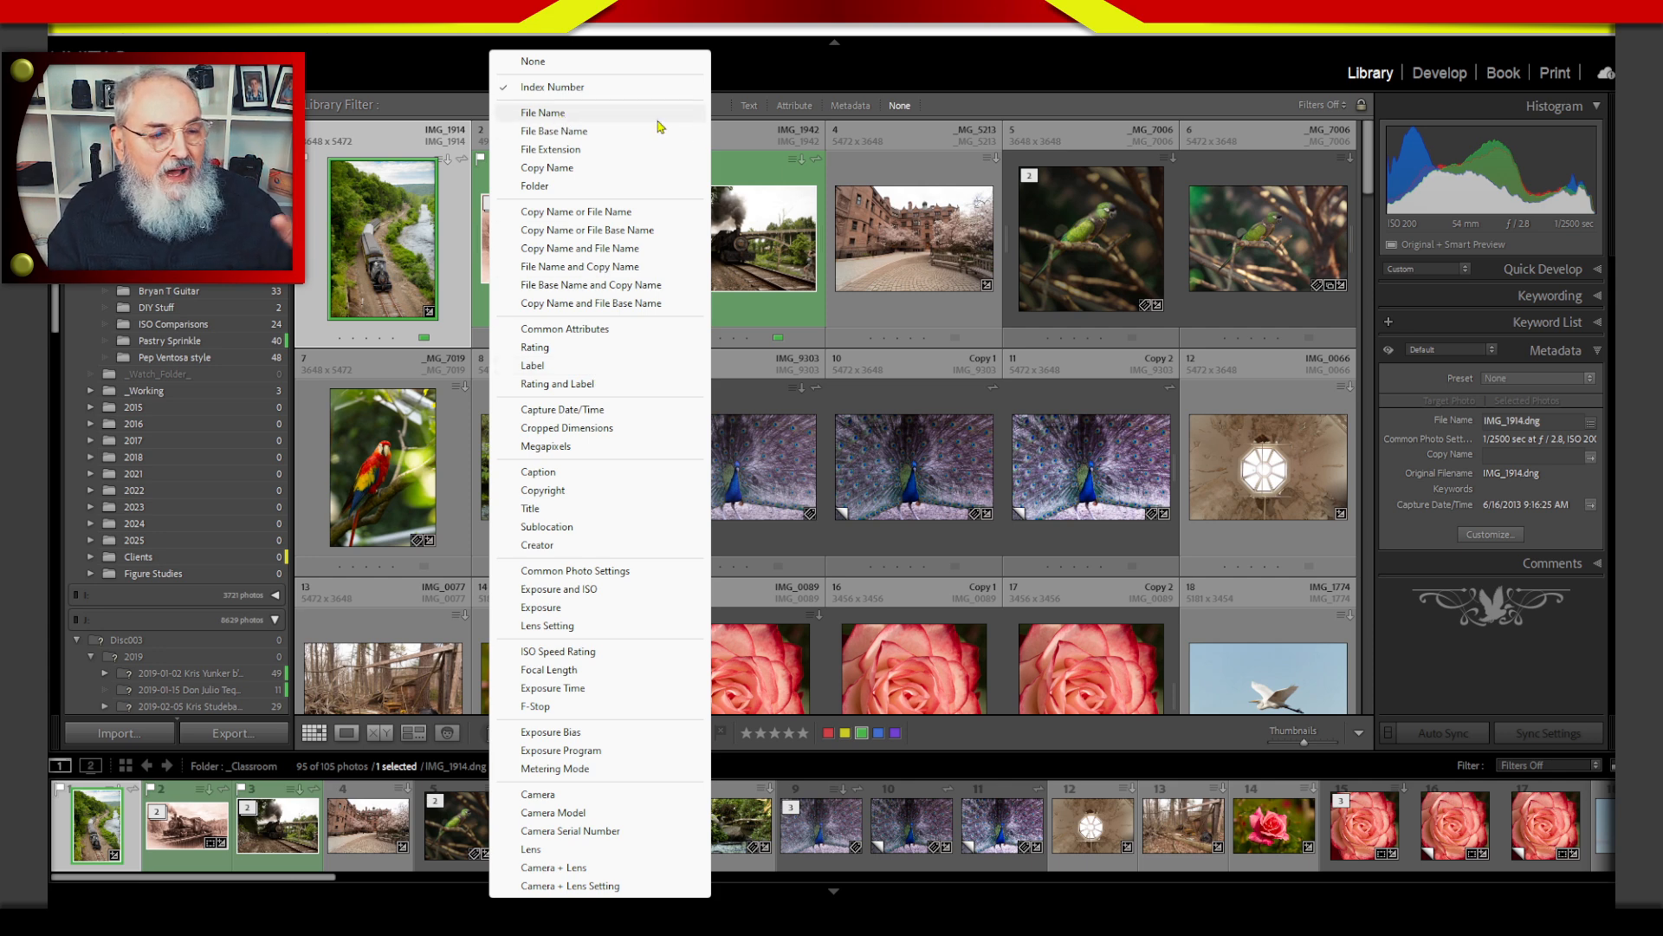
{"action": "left_click", "coordinate": [724, 158]}
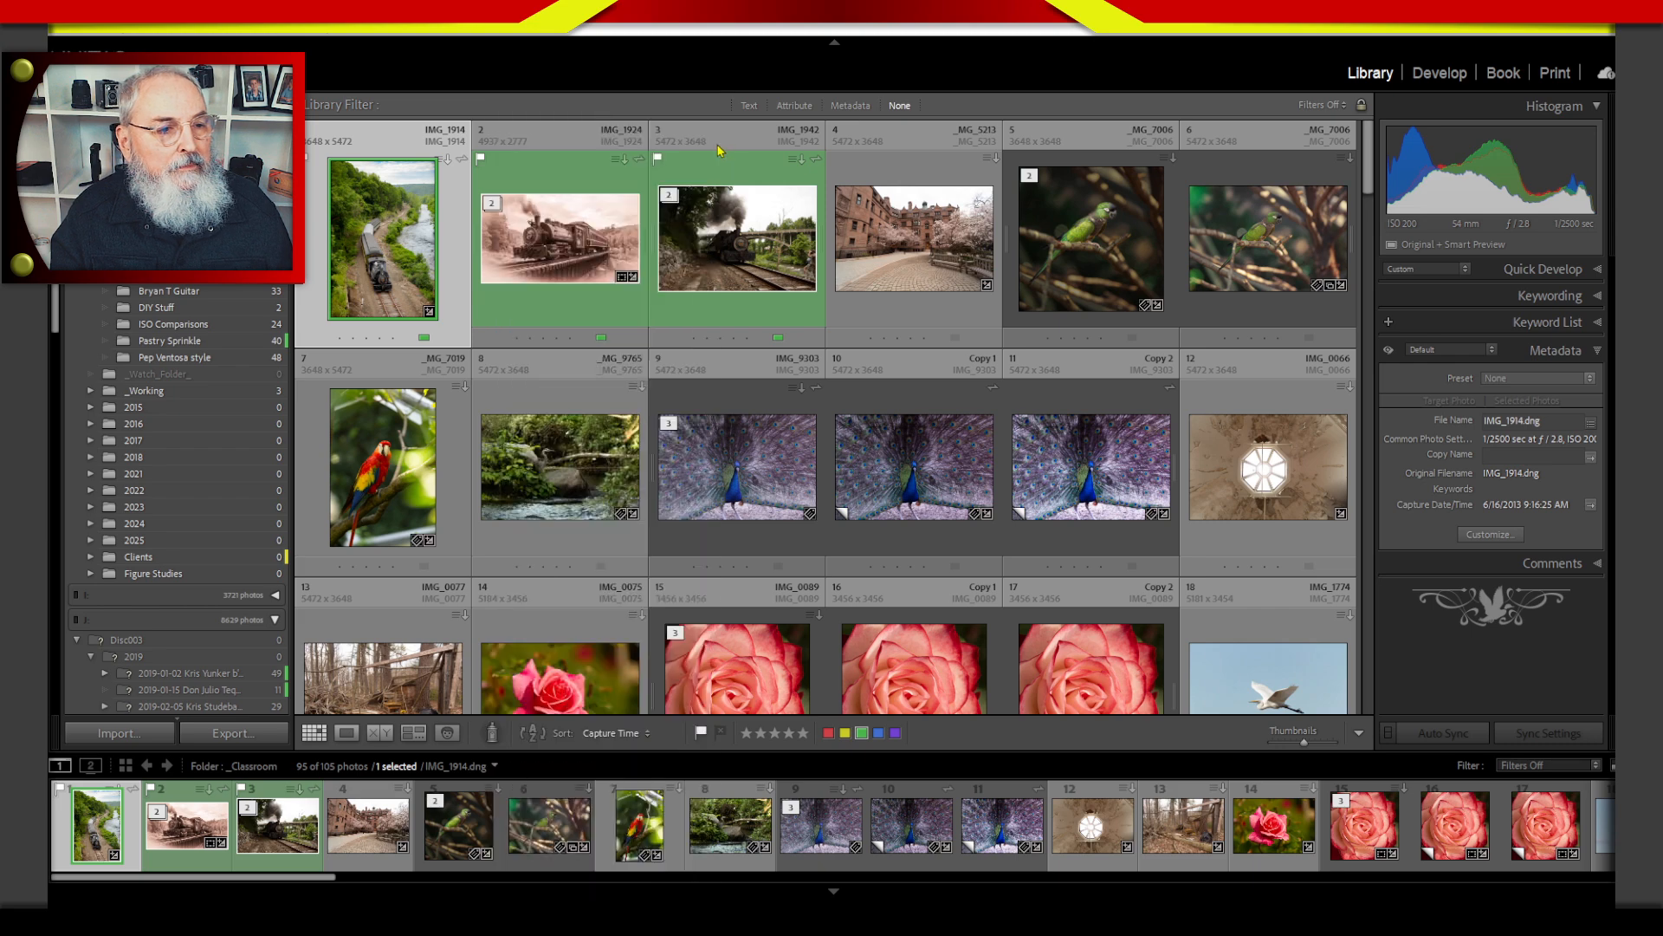
{"action": "left_click", "coordinate": [662, 144]}
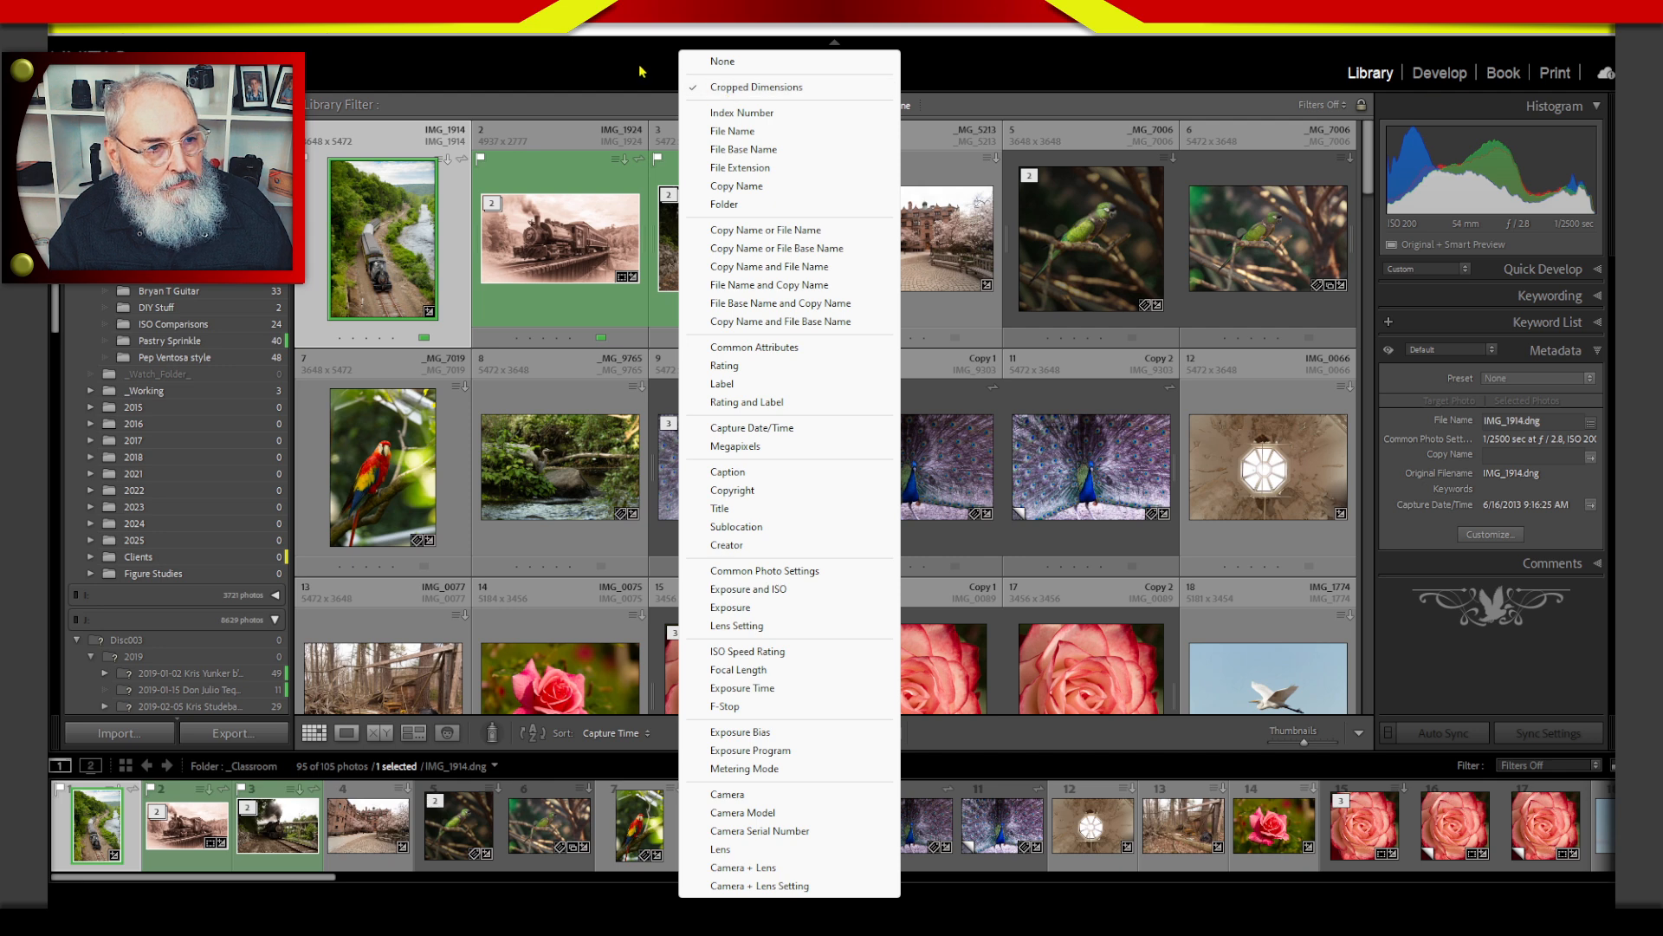
{"action": "left_click", "coordinate": [725, 88]}
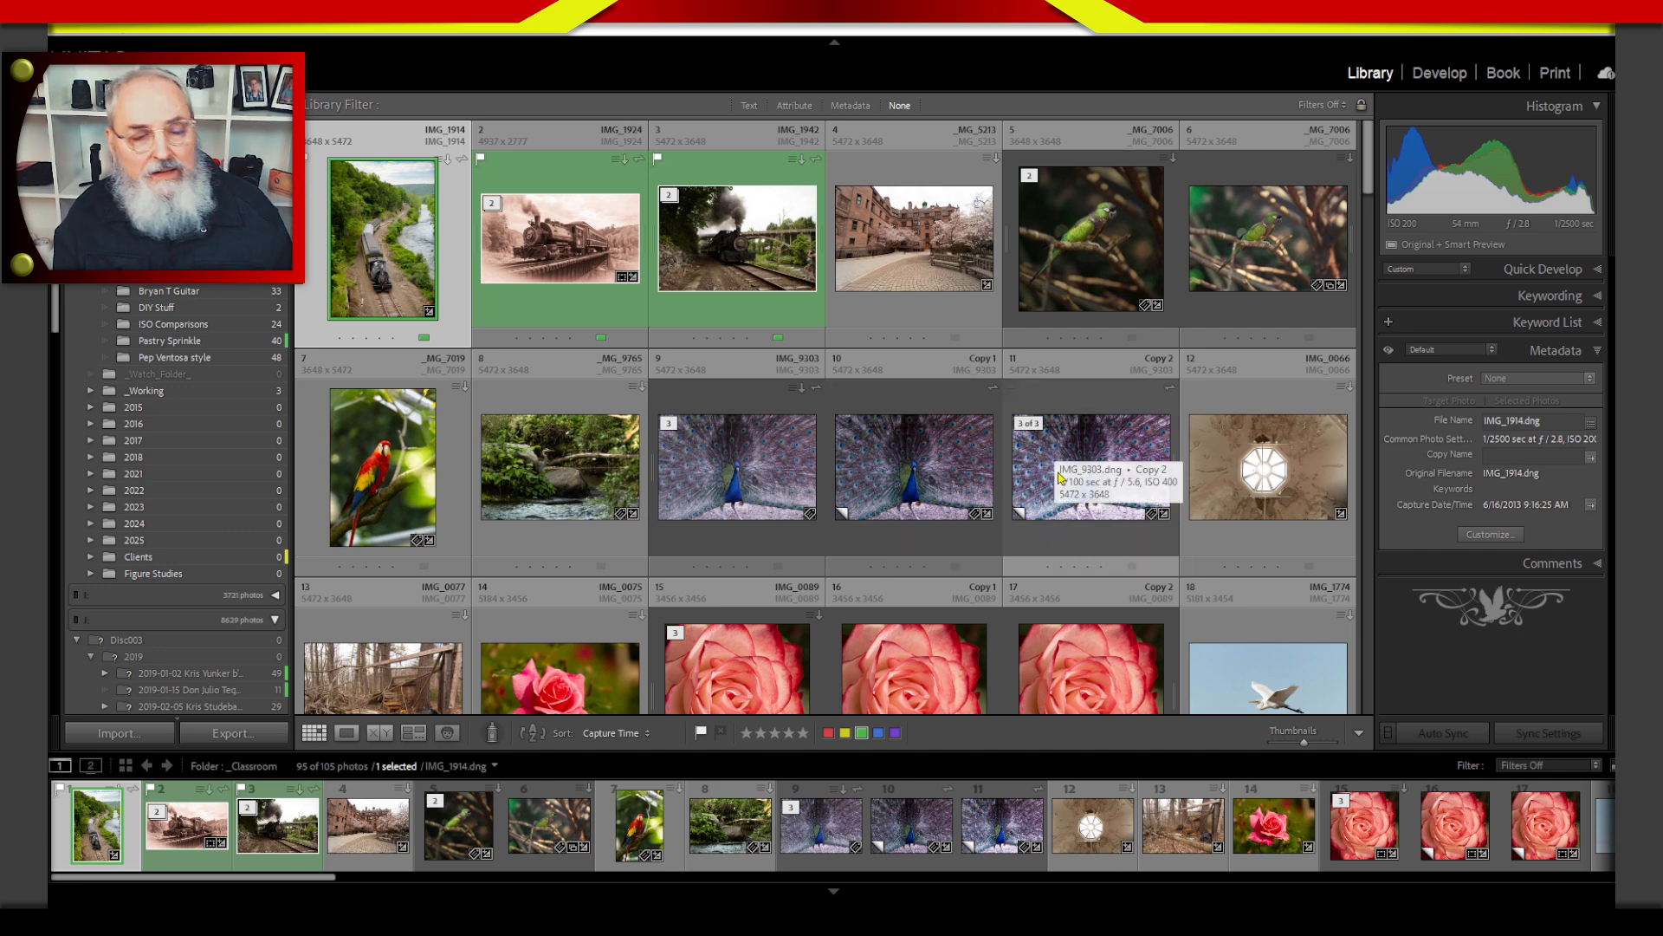
Select the peacock photo IMG_9303 with its Copy 1 and Copy 2 and group them into a stack.
{"action": "left_click", "coordinate": [771, 505]}
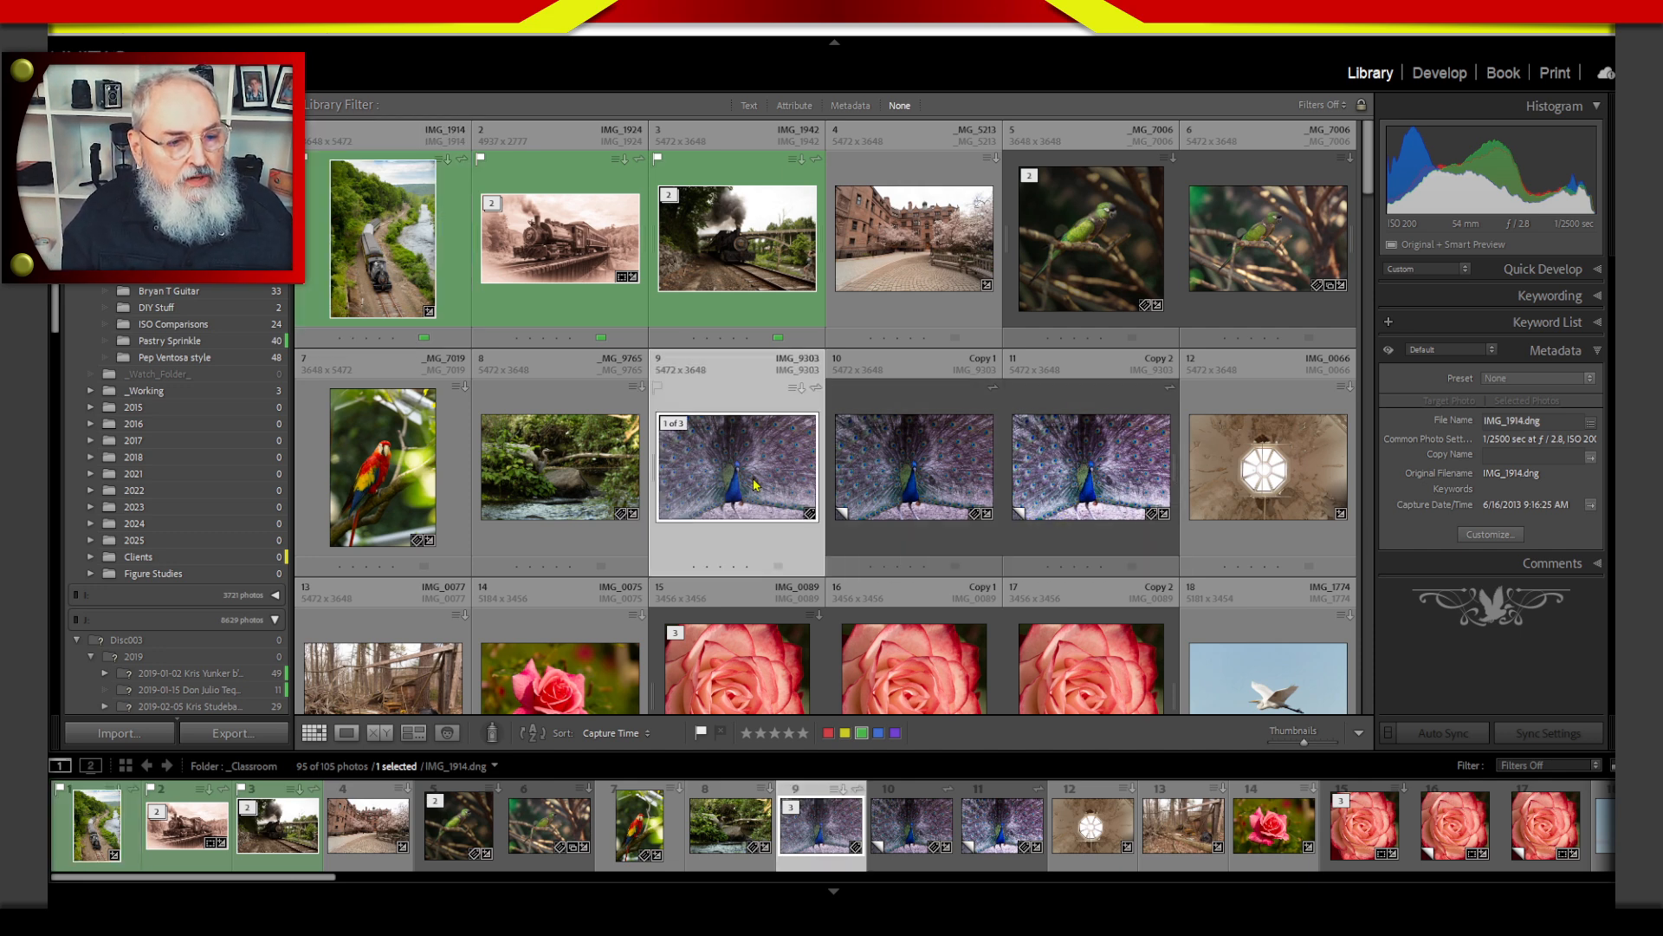
{"action": "left_click", "coordinate": [915, 474], "text": "ctrl"}
{"action": "left_click", "coordinate": [1076, 472], "text": "ctrl"}
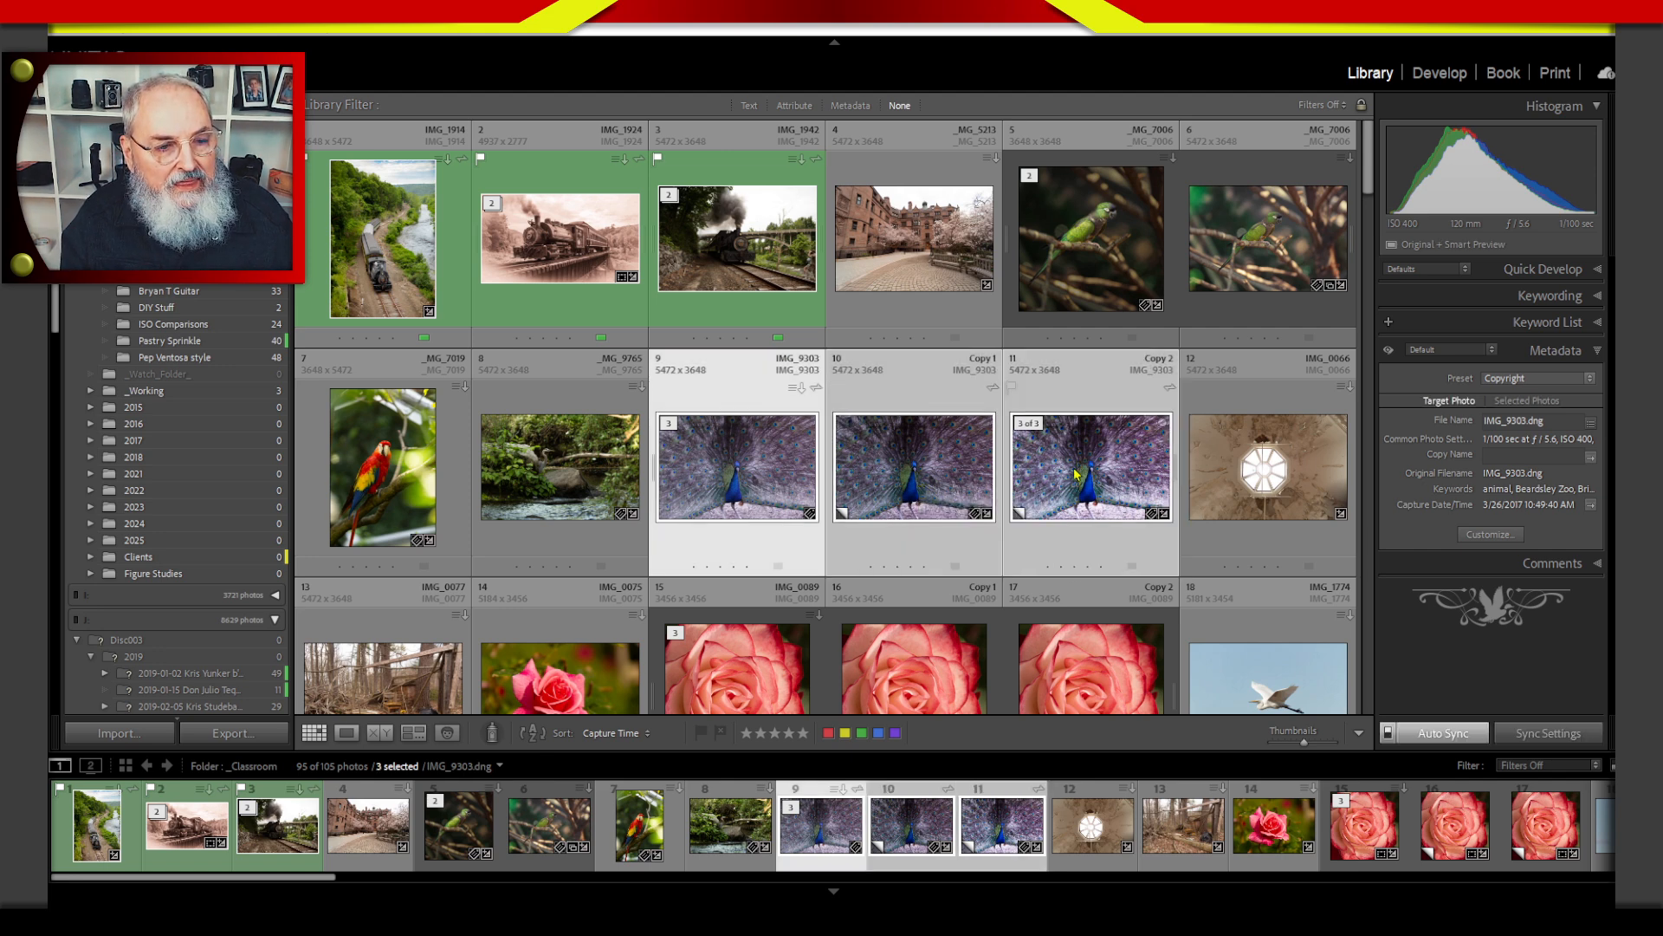
{"action": "right_click", "coordinate": [770, 454]}
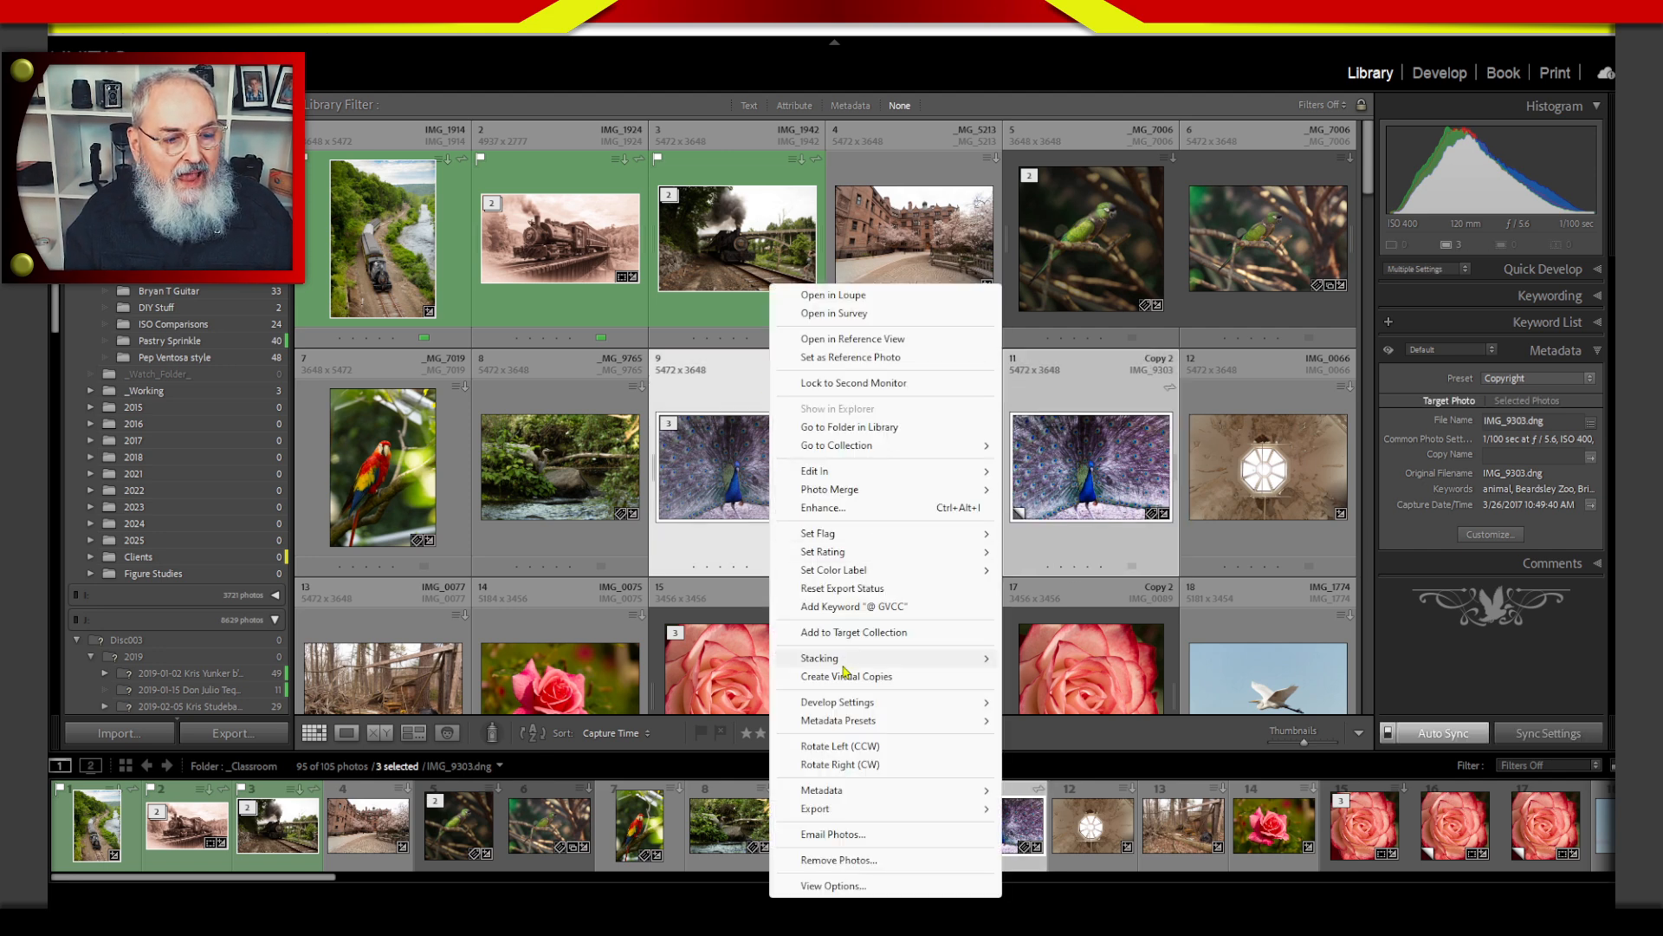
{"action": "mouse_move", "coordinate": [867, 660]}
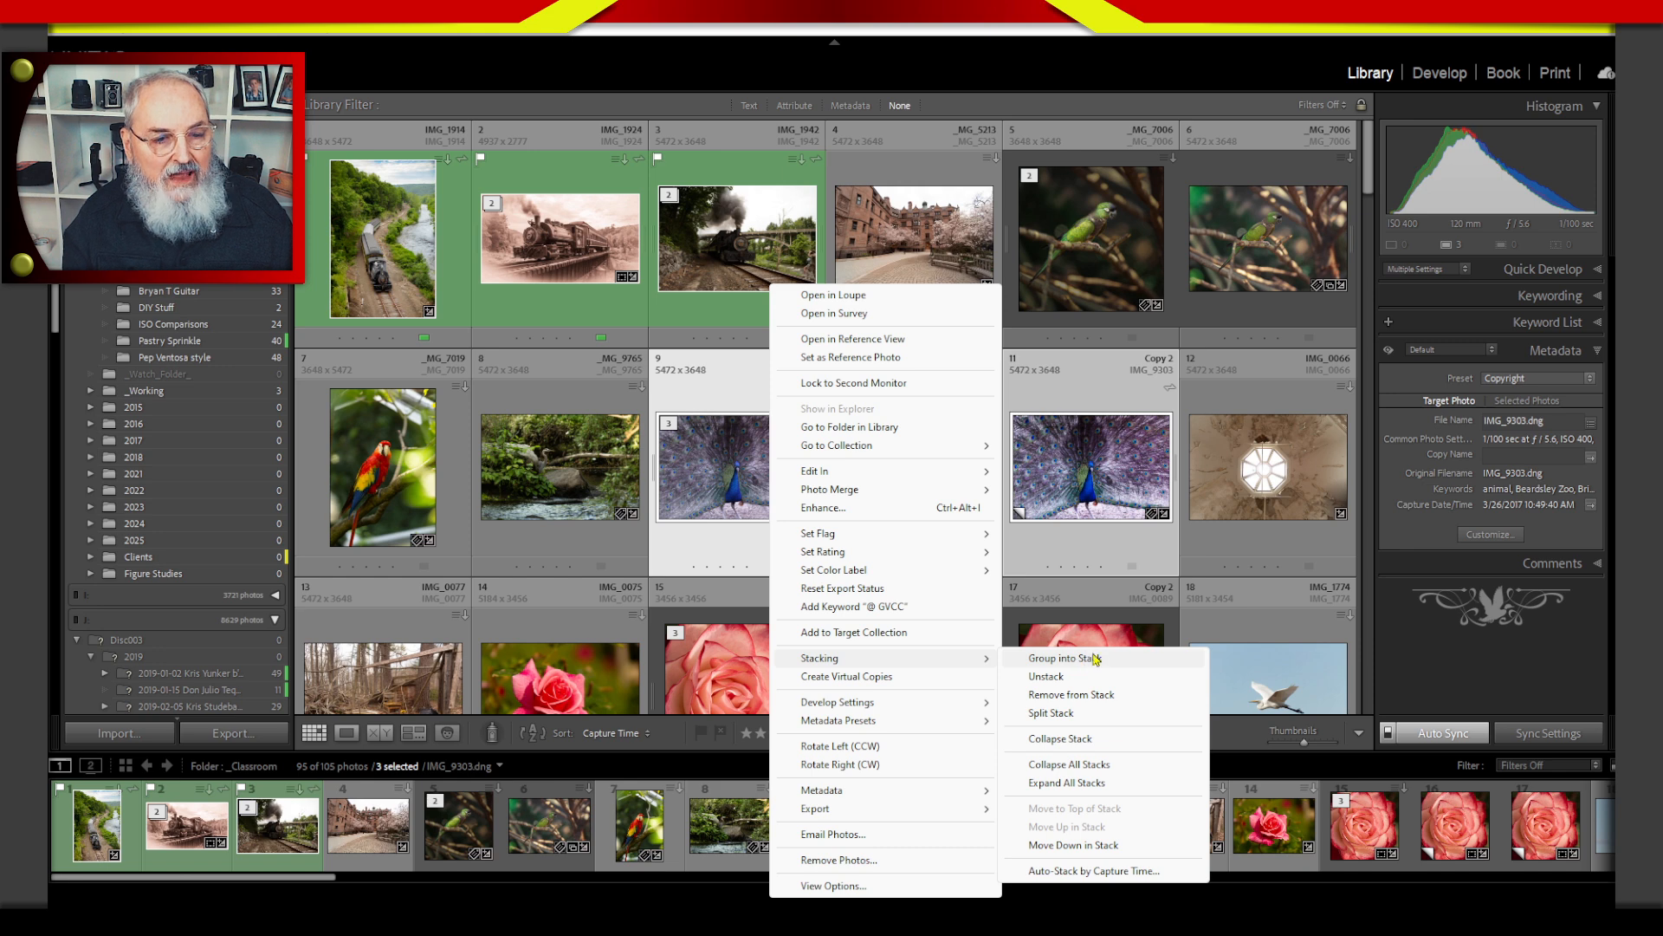
{"action": "left_click", "coordinate": [1082, 663]}
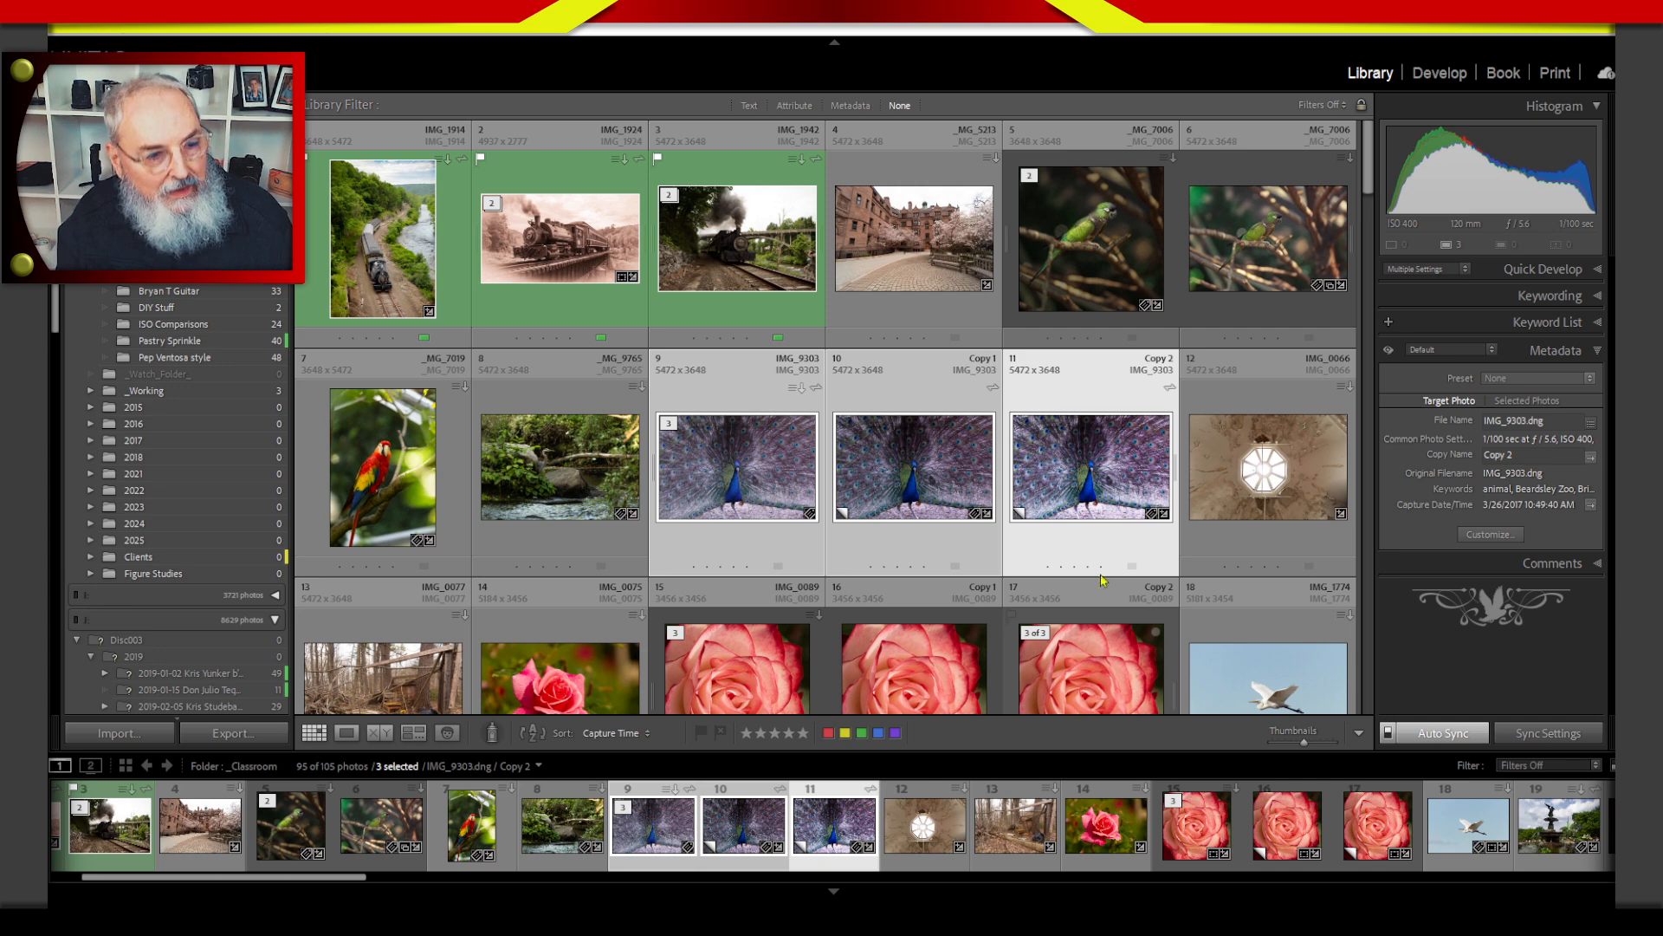
{"action": "left_click", "coordinate": [765, 479]}
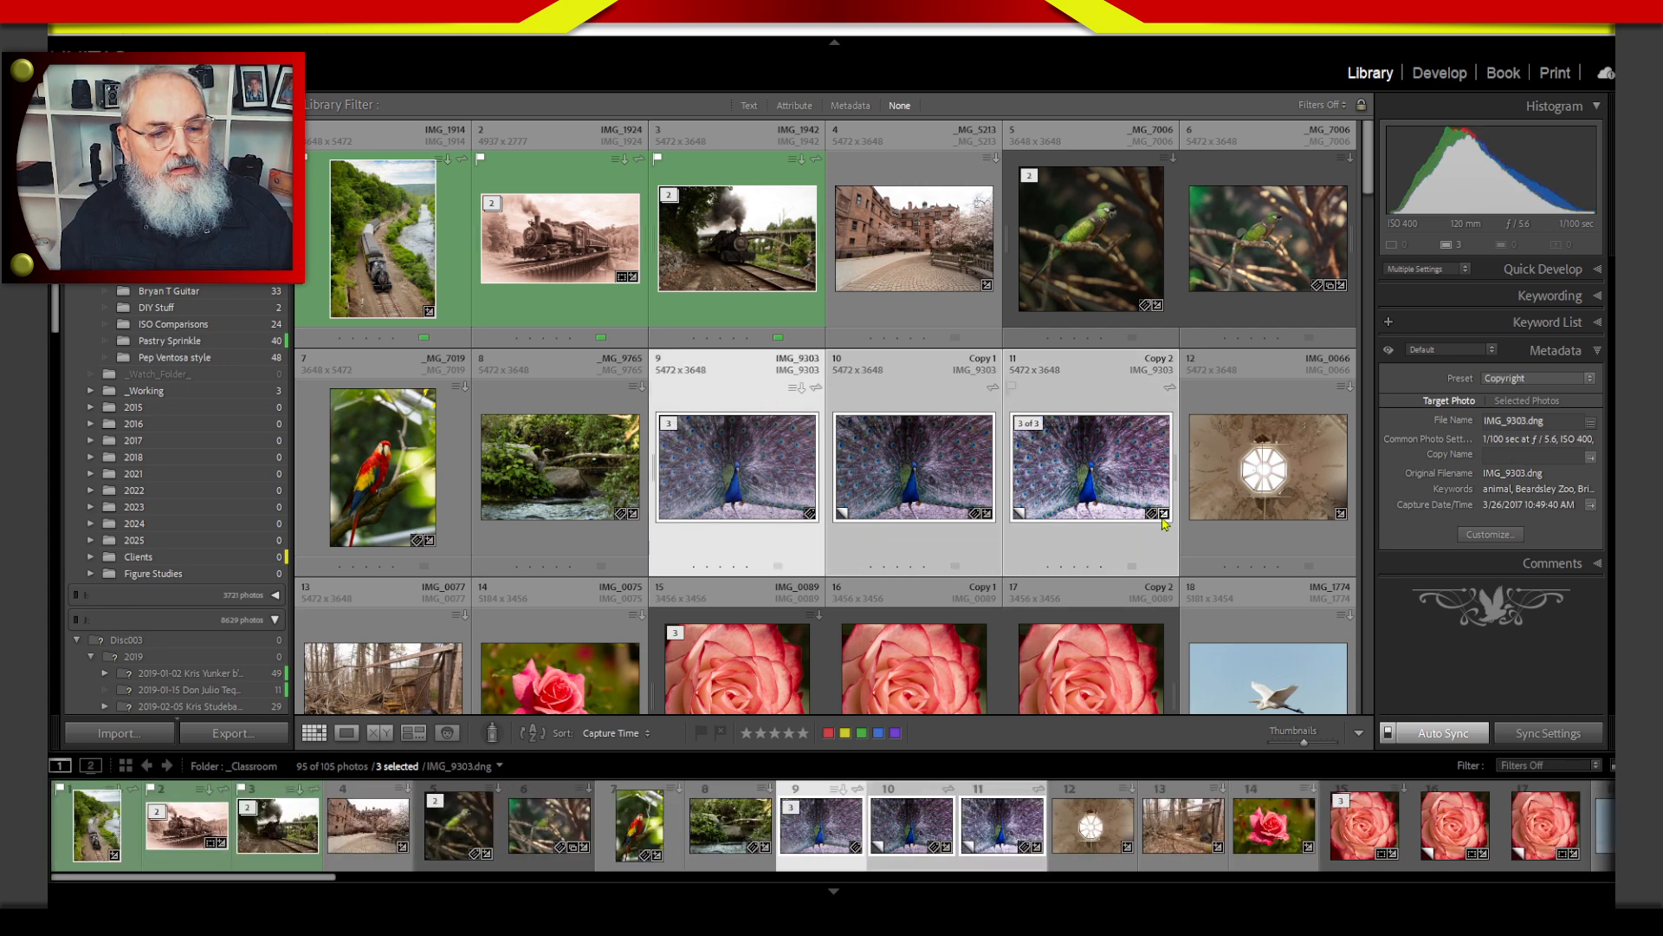
{"action": "left_click", "coordinate": [1129, 546]}
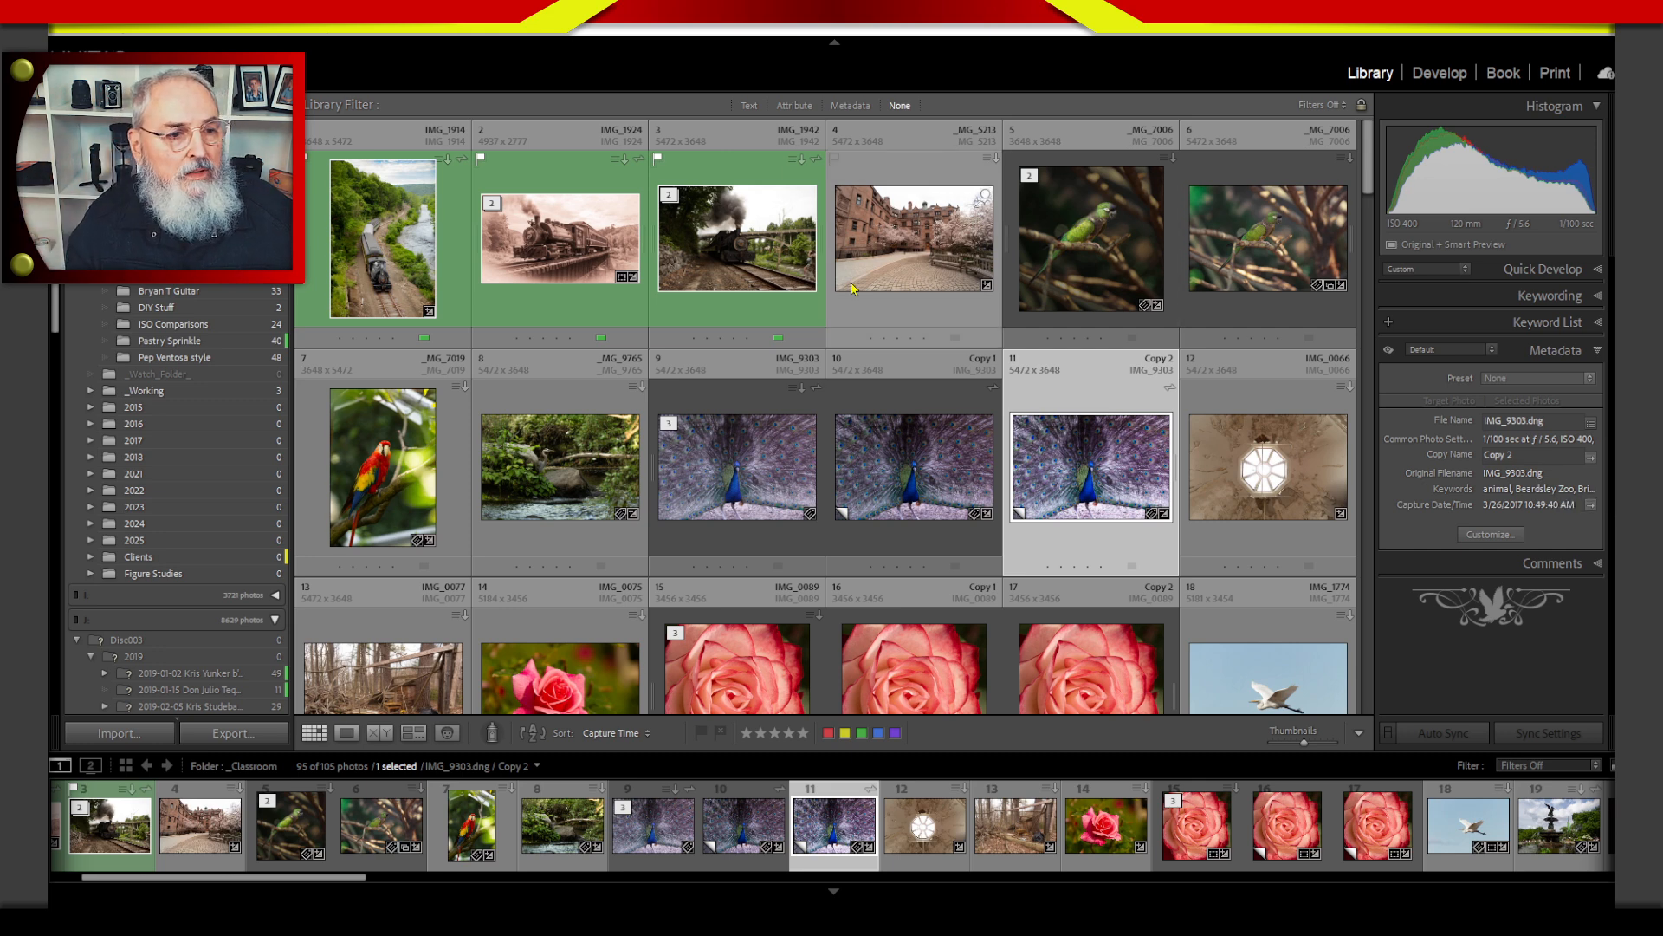
Select the locomotive photo IMG_1942, start the Crop tool on it and turn off the clipping overlay.
{"action": "left_click", "coordinate": [745, 316]}
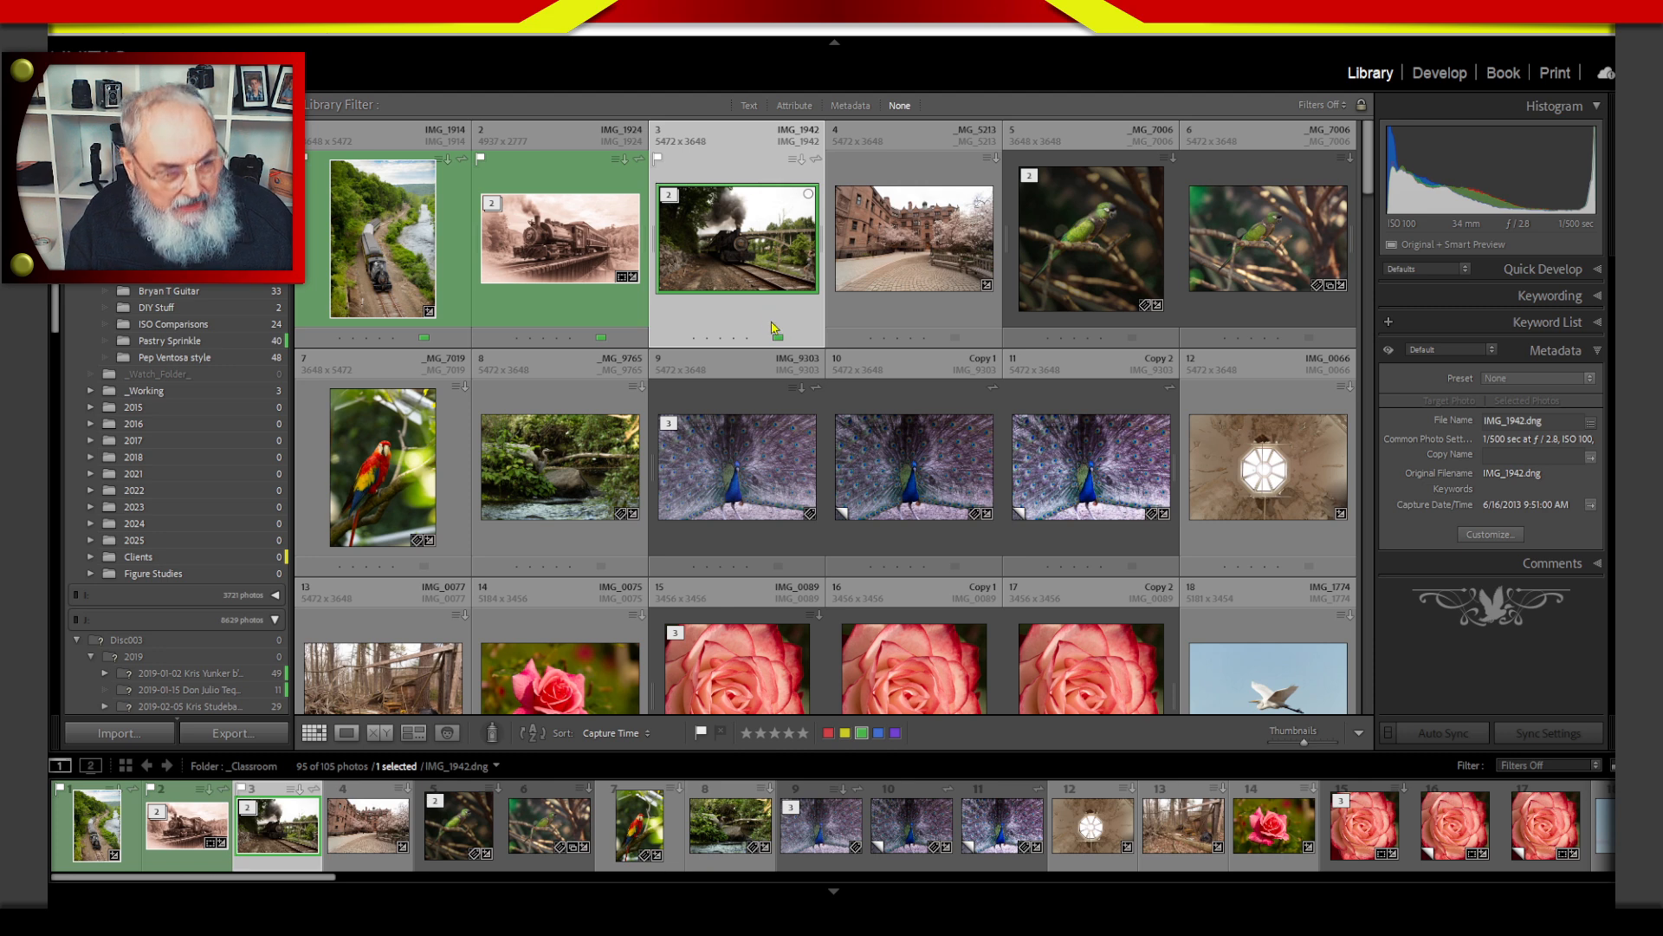
{"action": "key", "text": "r"}
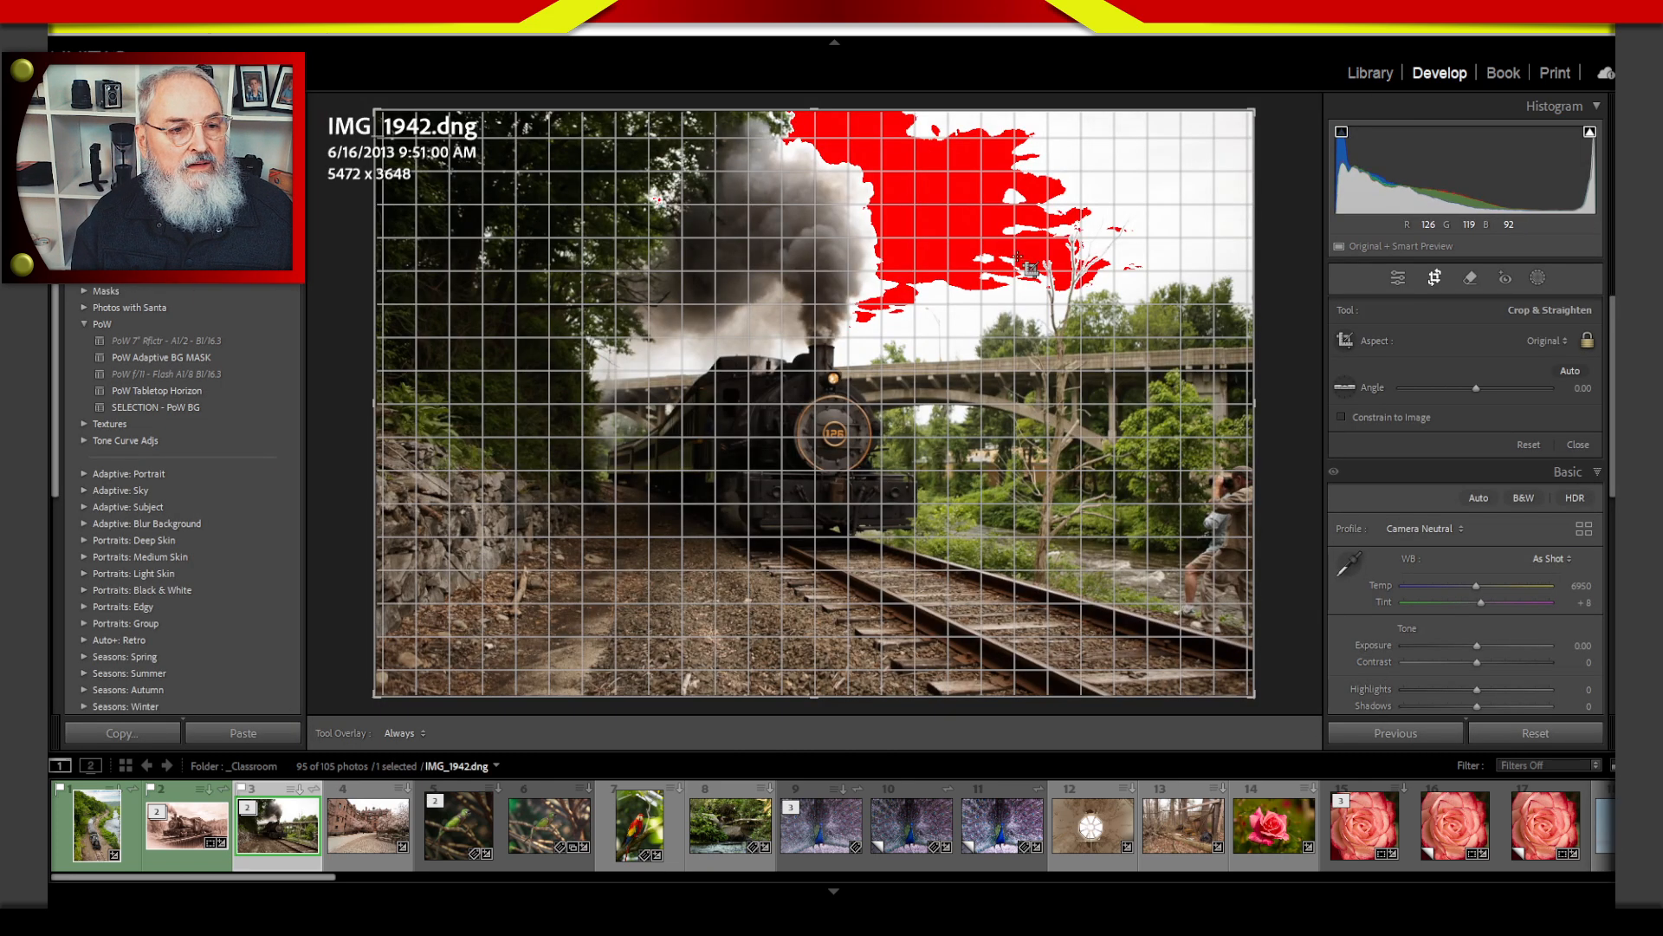
{"action": "key", "text": "j"}
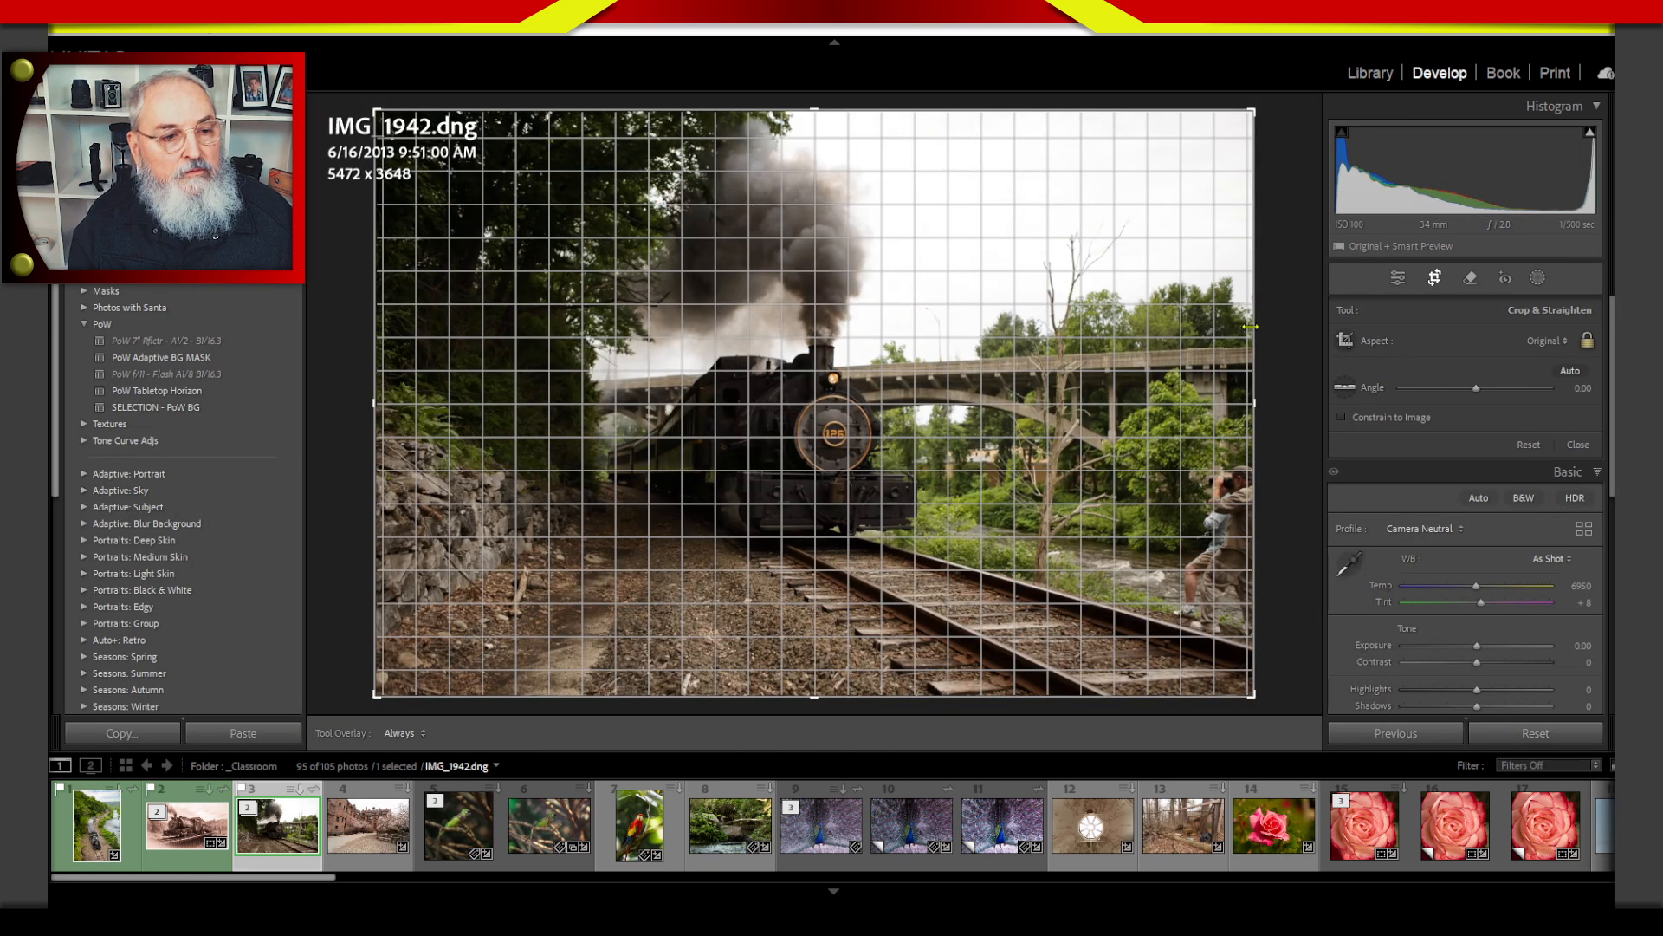
Crop IMG_1942 to the 27.31 x 5.27 aspect ratio, framing the locomotive and the bridge.
{"action": "left_click", "coordinate": [1541, 341]}
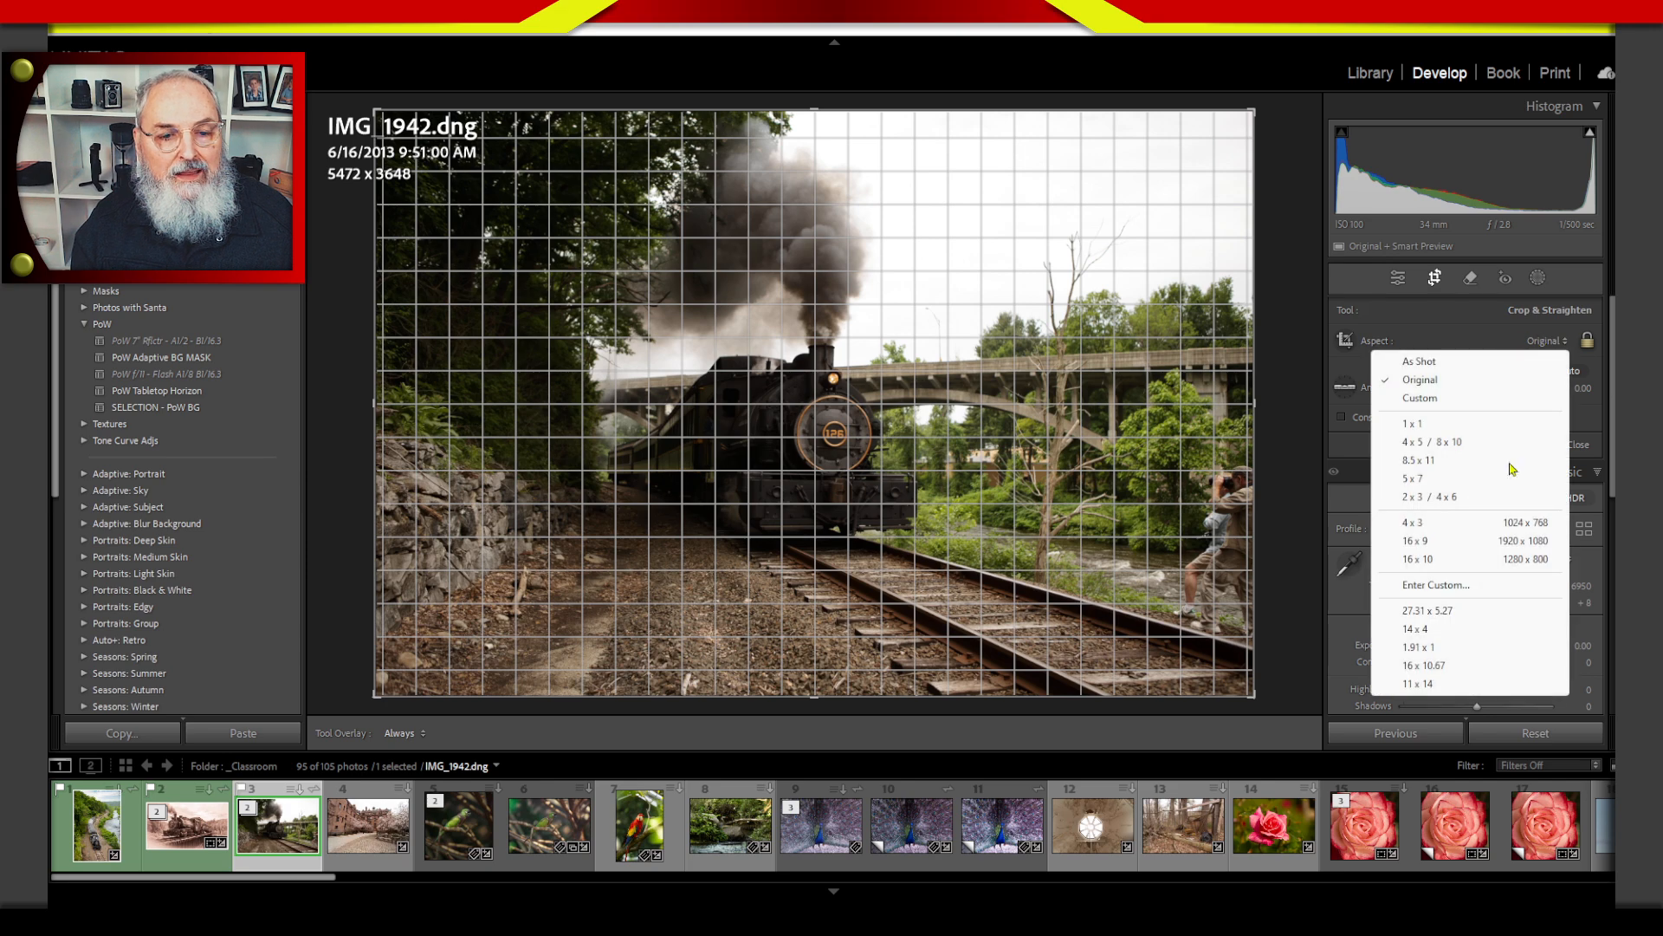
{"action": "left_click", "coordinate": [1453, 613]}
{"action": "left_click_drag", "start_coordinate": [995, 468], "coordinate": [994, 446]}
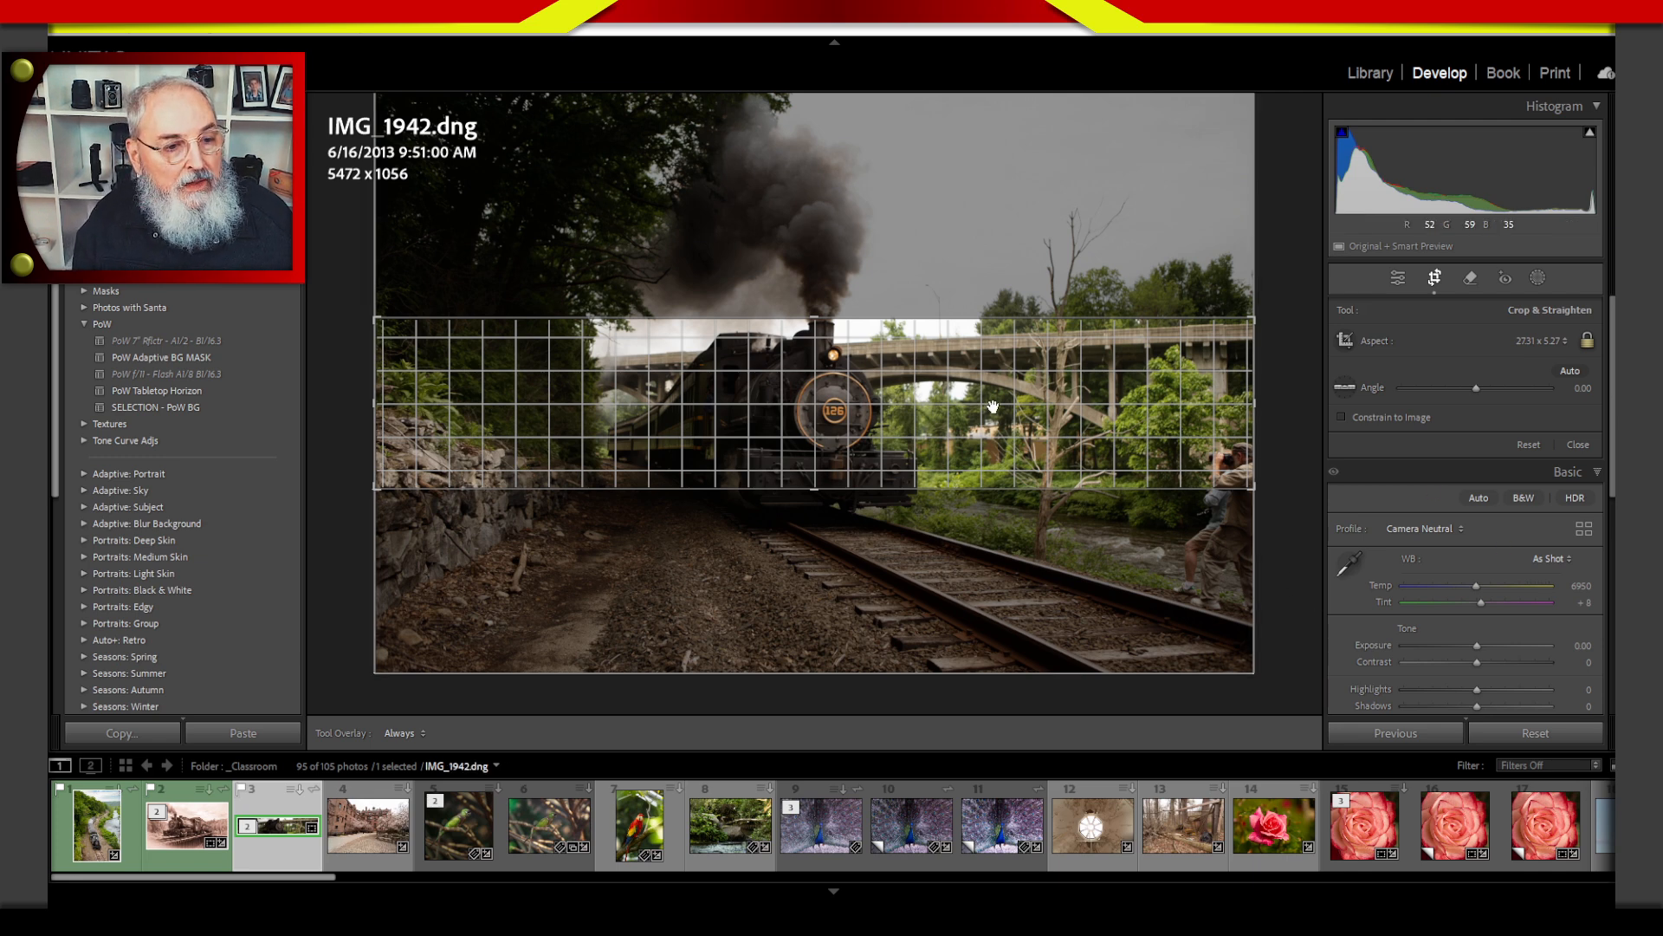
{"action": "mouse_move", "coordinate": [1005, 435]}
{"action": "left_mouse_down"}
{"action": "mouse_move", "coordinate": [1010, 459]}
{"action": "mouse_move", "coordinate": [1031, 420]}
{"action": "left_mouse_up"}
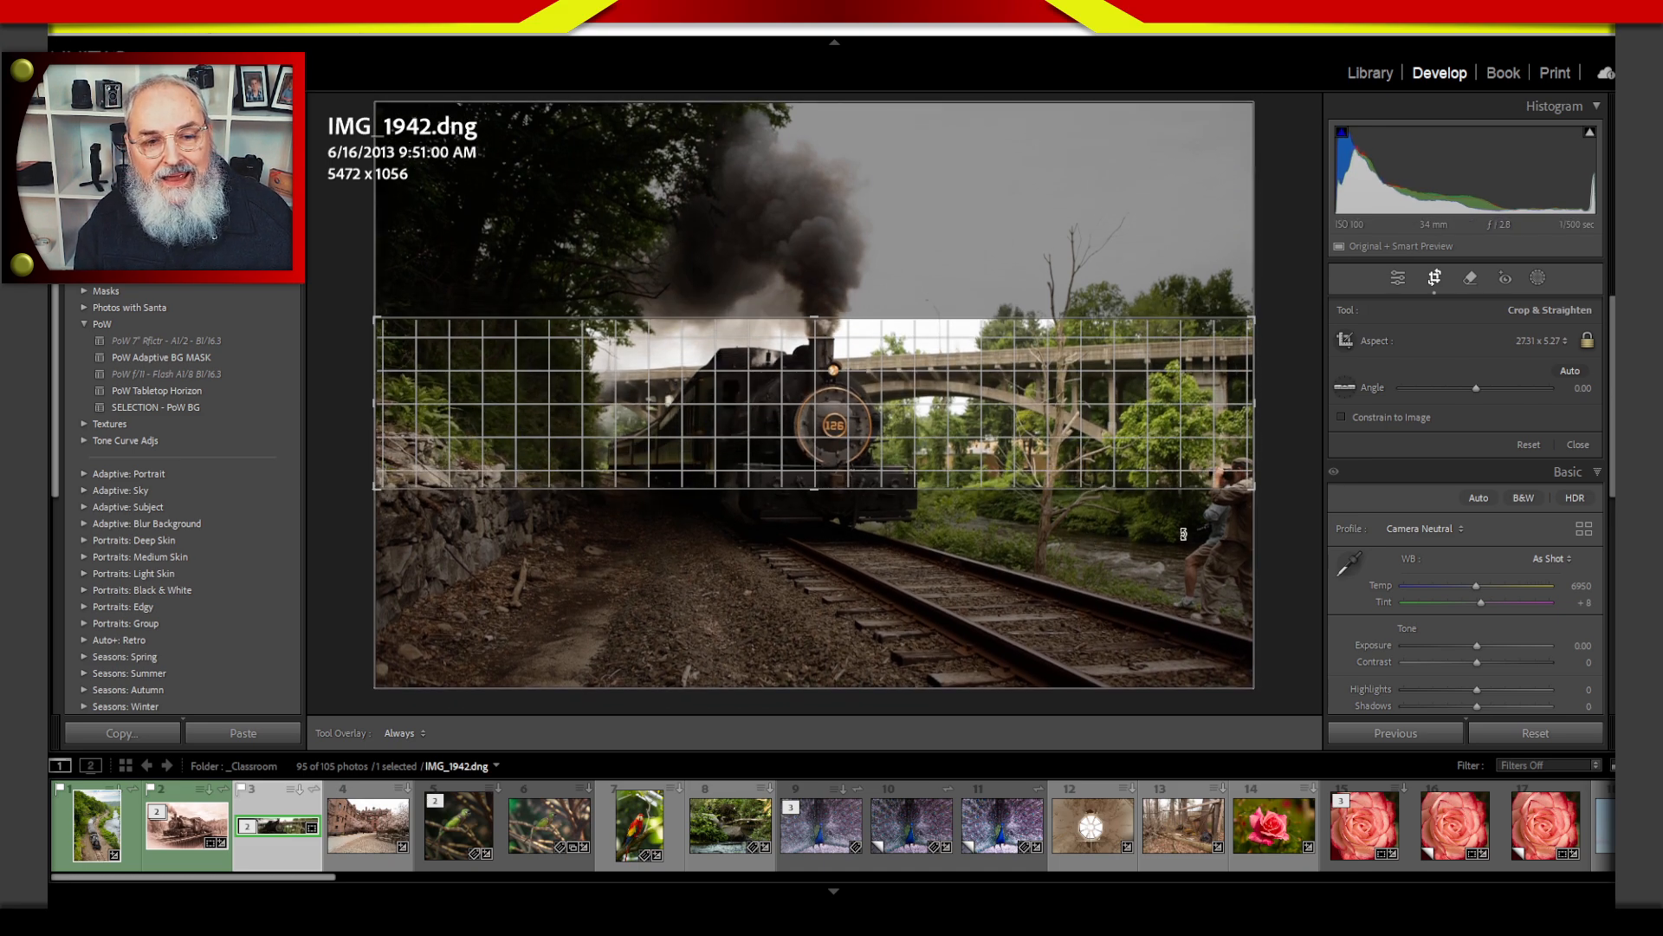
{"action": "key", "text": "Return"}
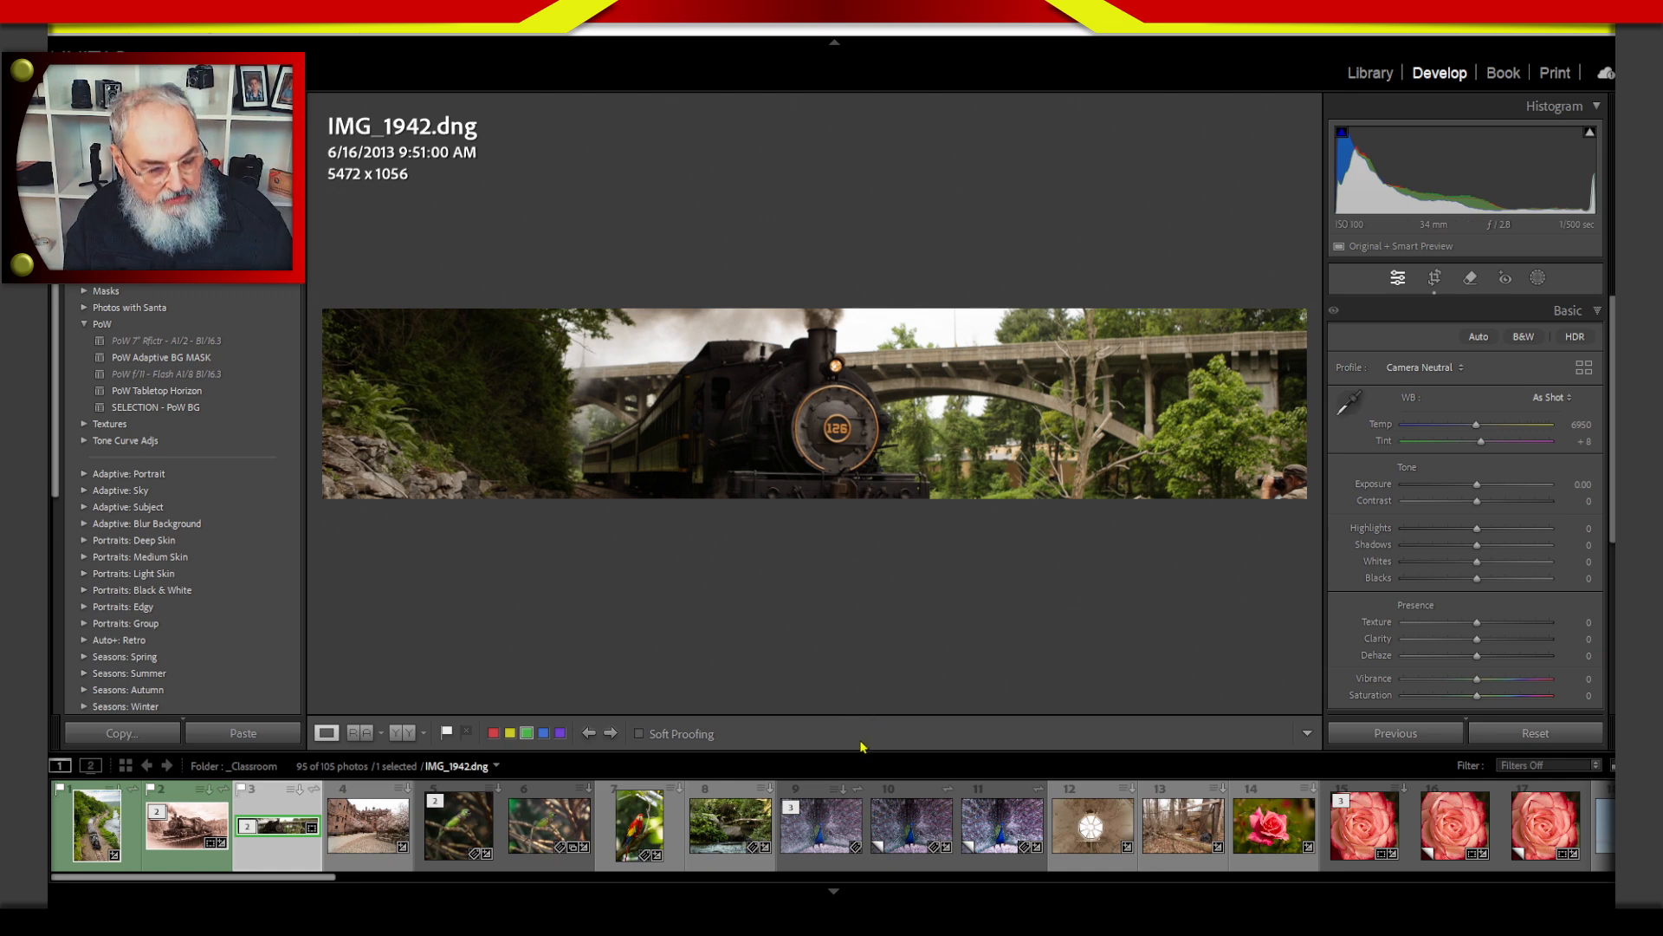
Restore the full frame of IMG_1942 by setting its crop aspect to As Shot.
{"action": "key", "text": "r"}
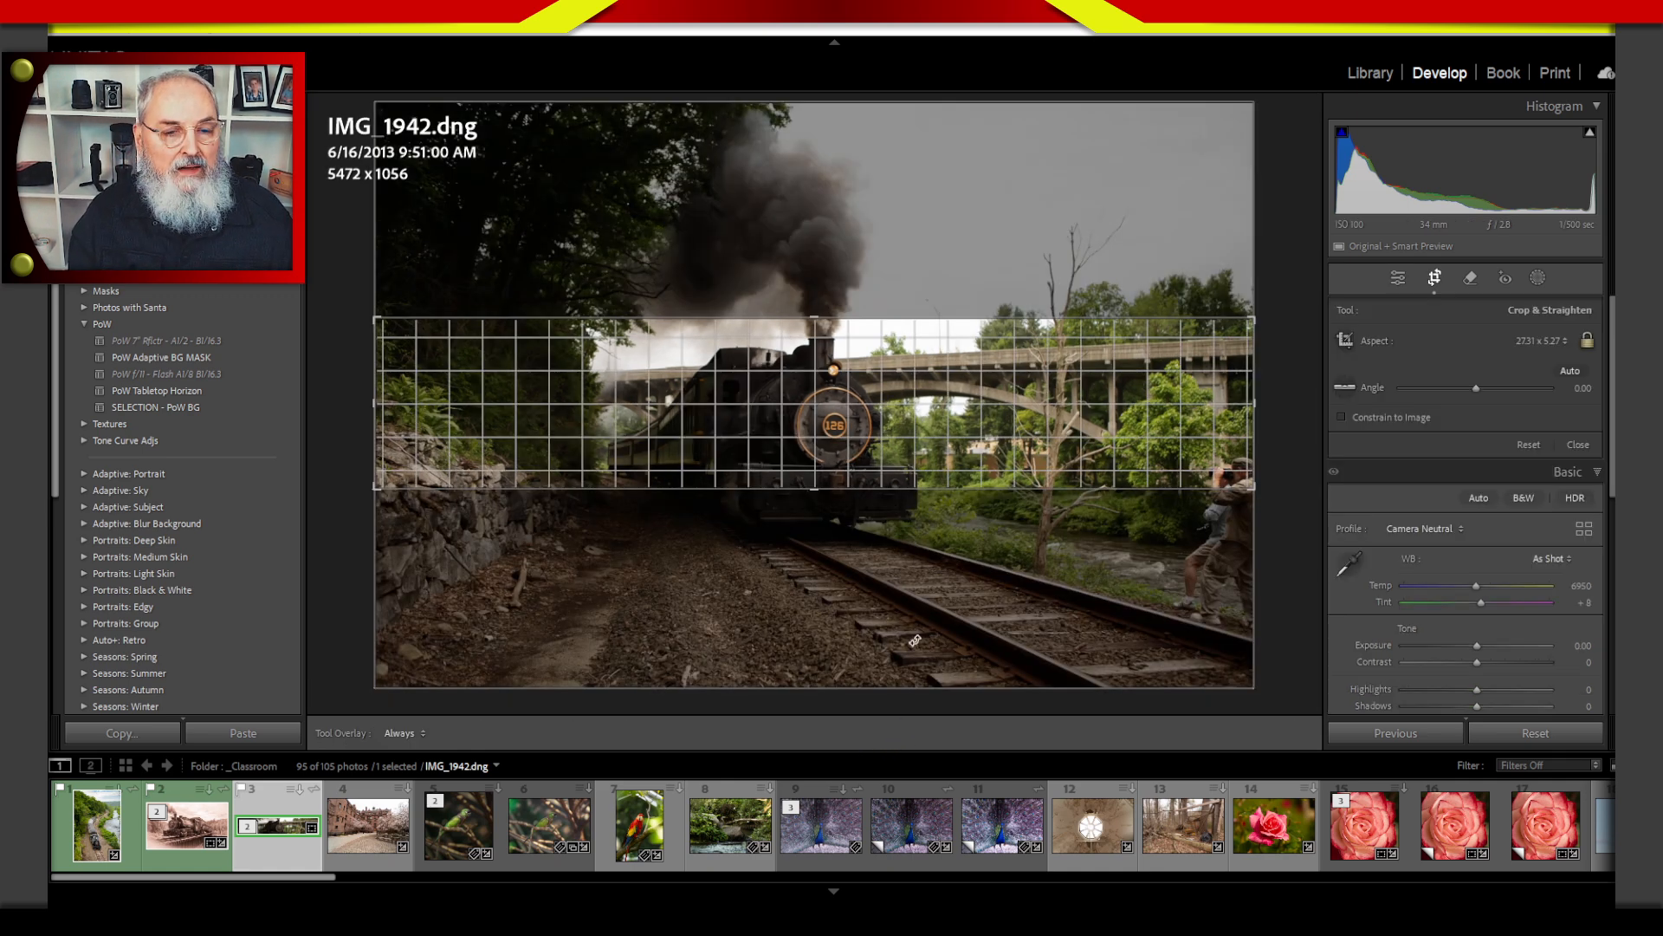
{"action": "left_click", "coordinate": [1538, 343]}
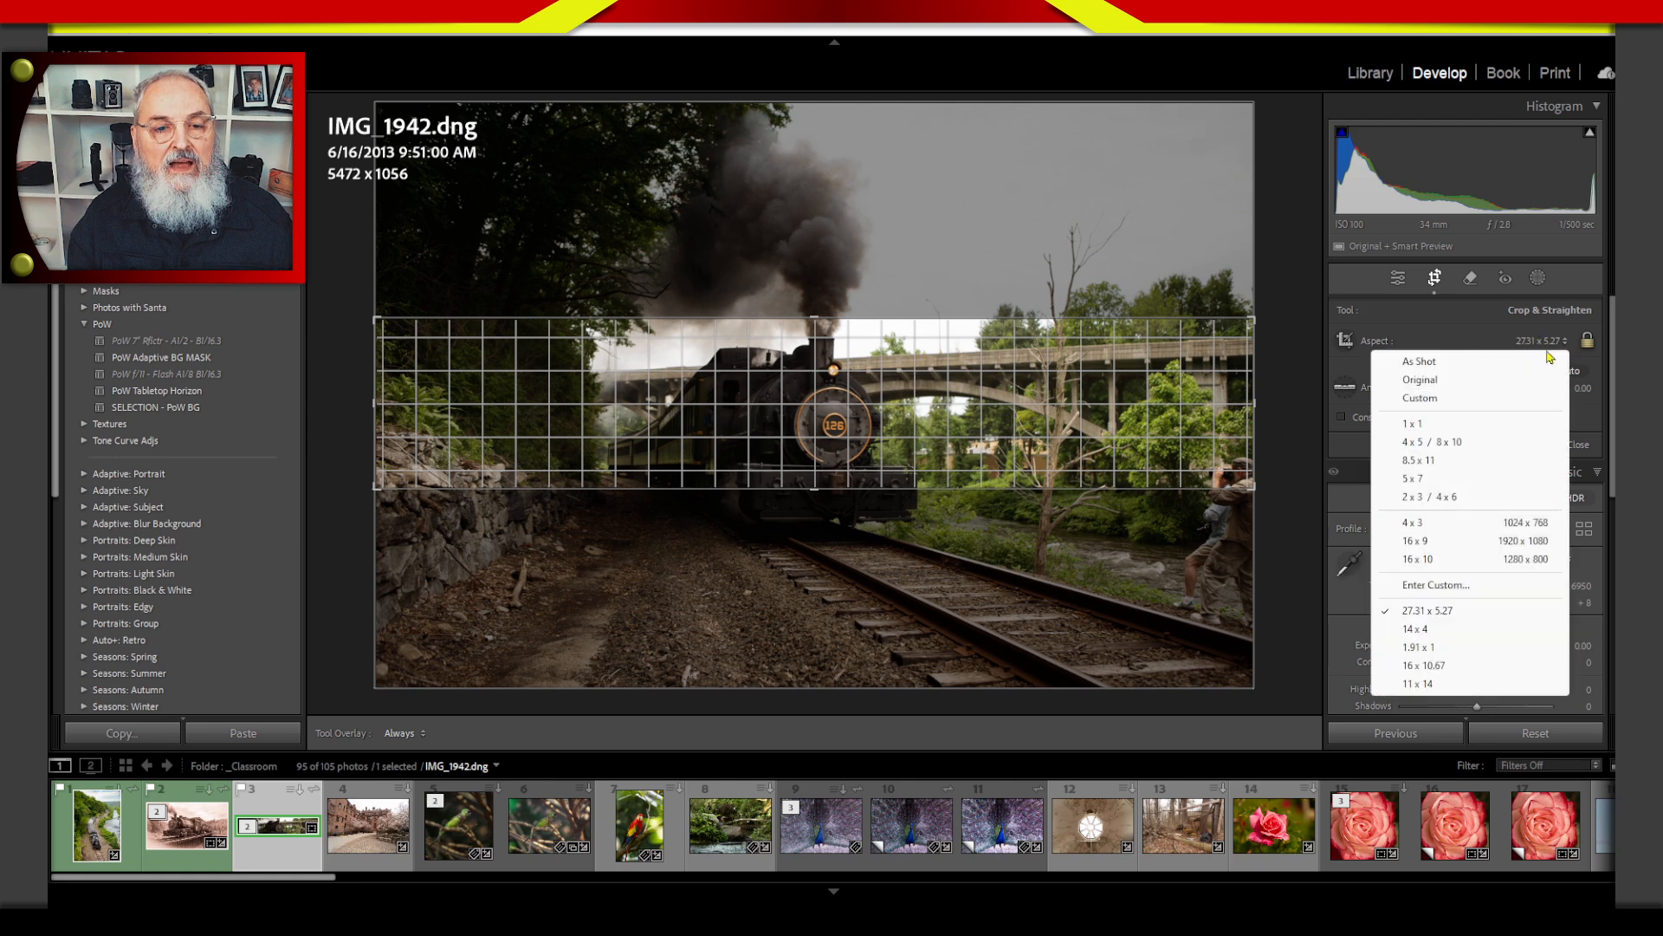
{"action": "left_click", "coordinate": [1529, 359]}
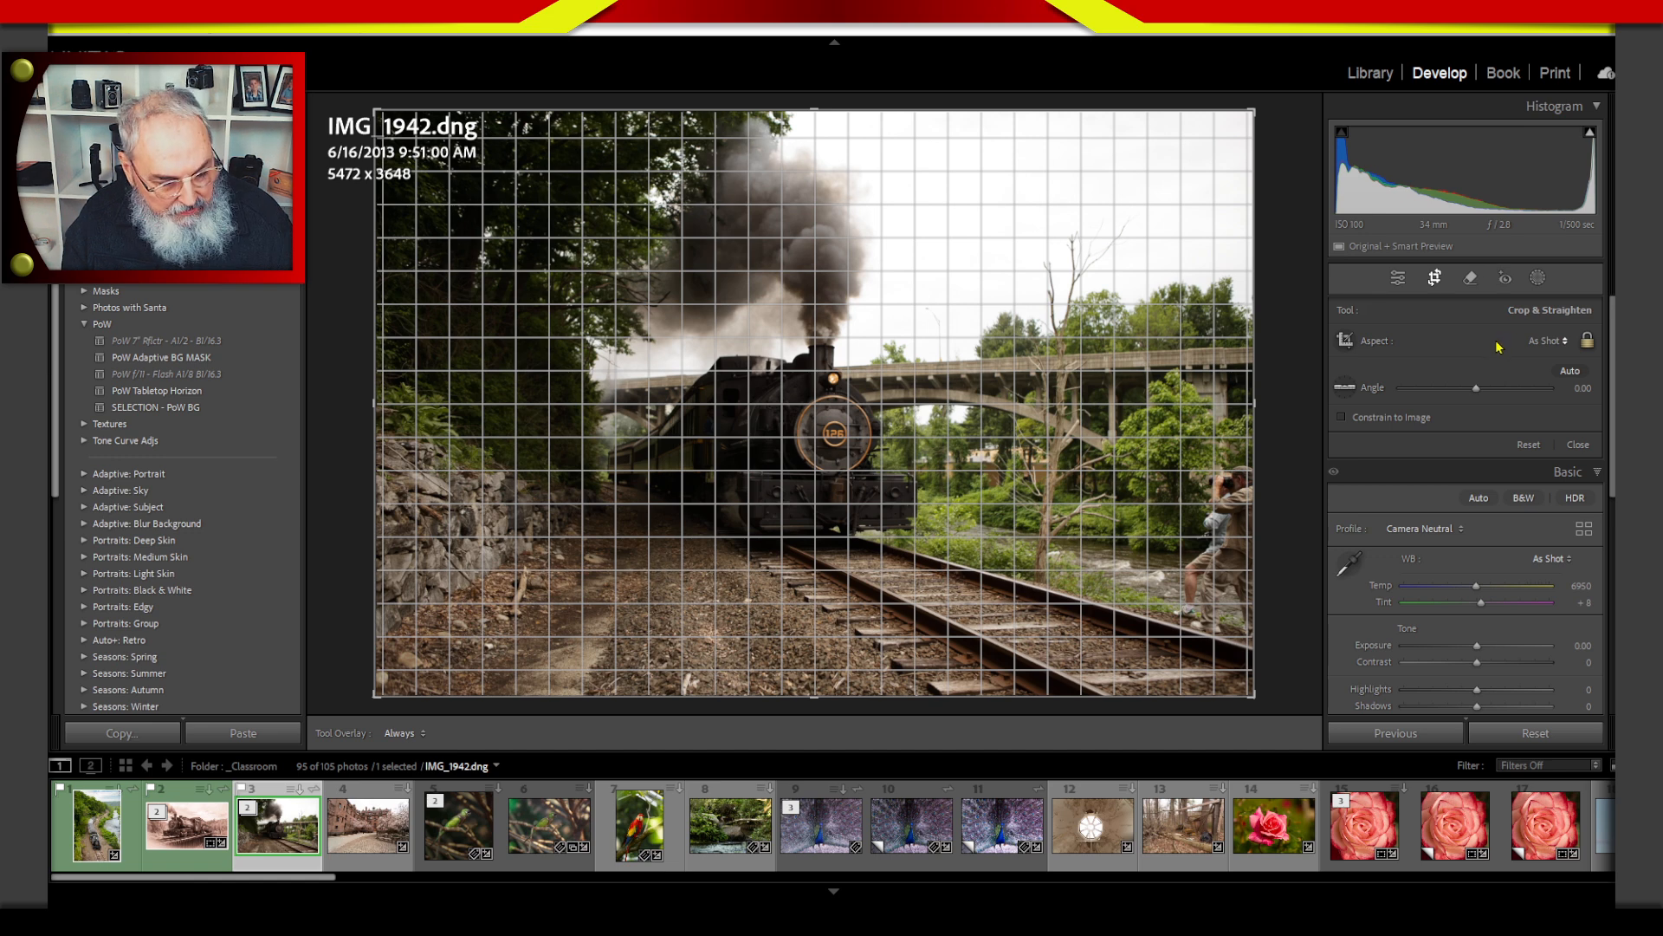
{"action": "left_click", "coordinate": [1397, 277]}
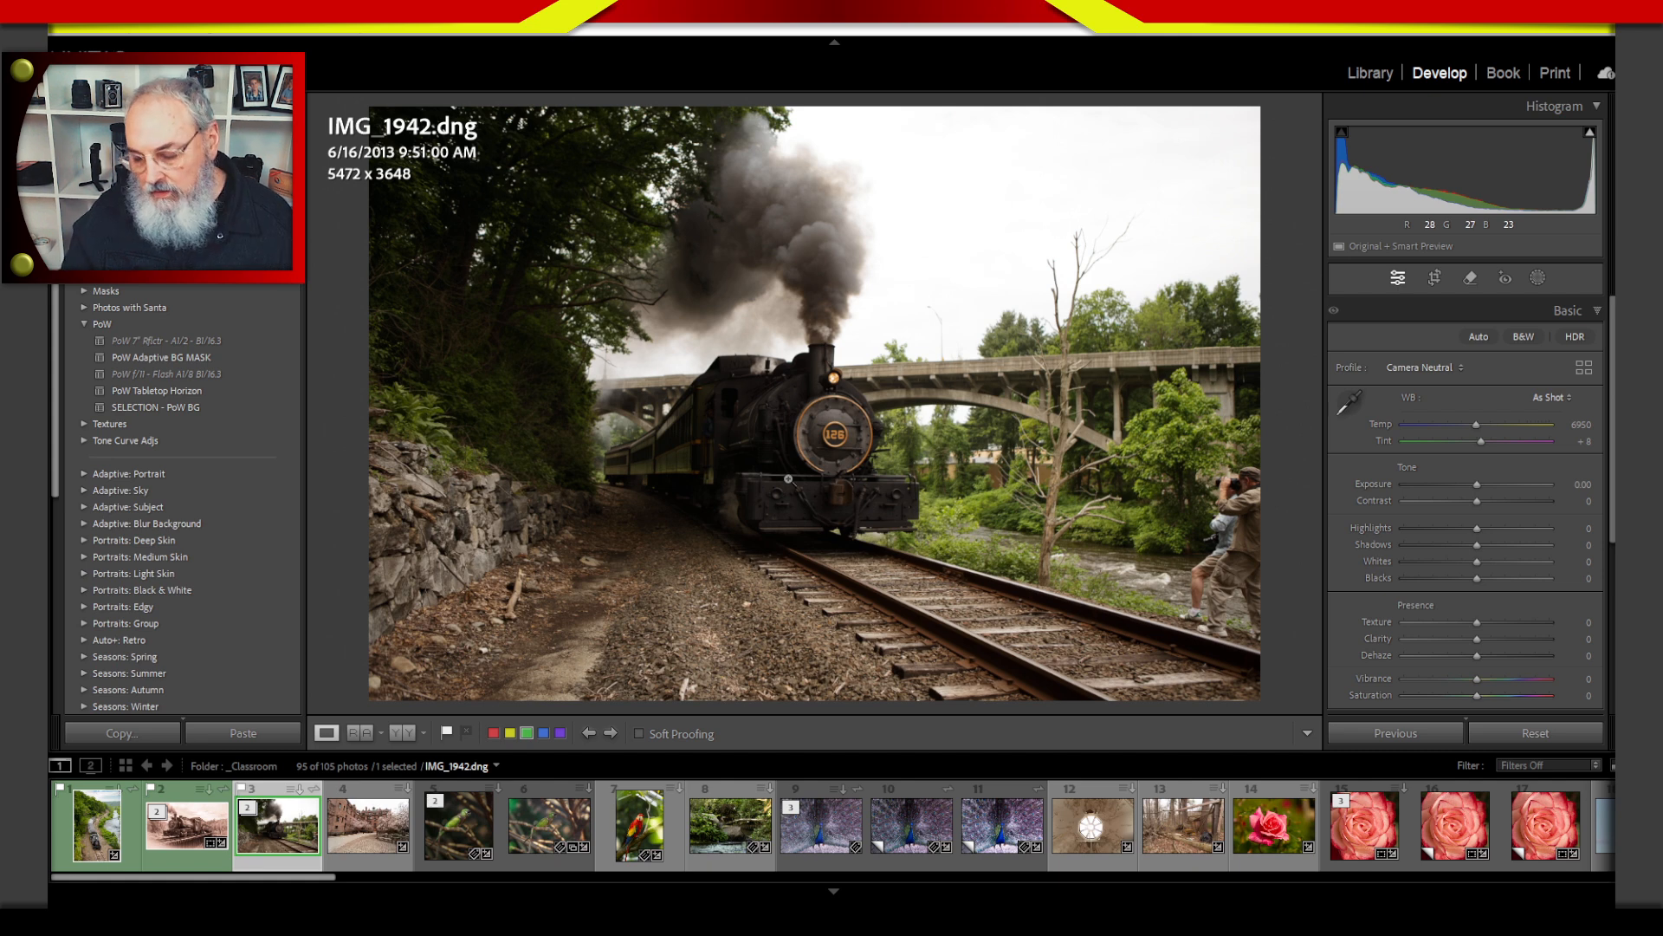
Create a virtual copy of IMG_1942 in the Library and acknowledge the sync message.
{"action": "key", "text": "g"}
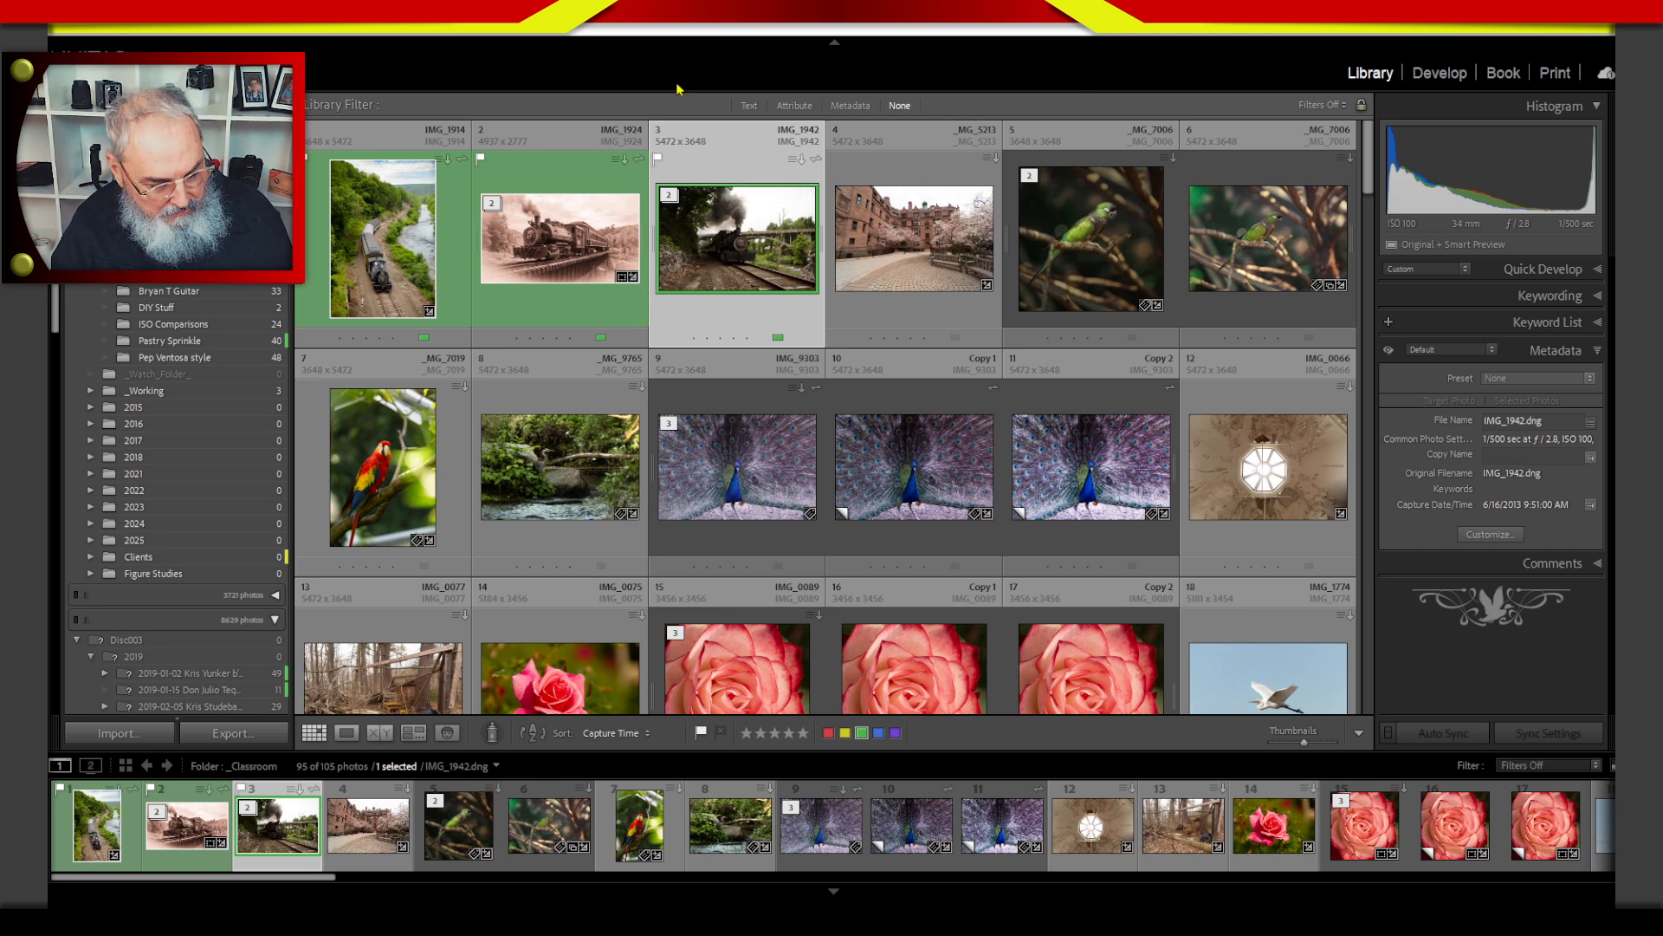
{"action": "double_click", "coordinate": [754, 278]}
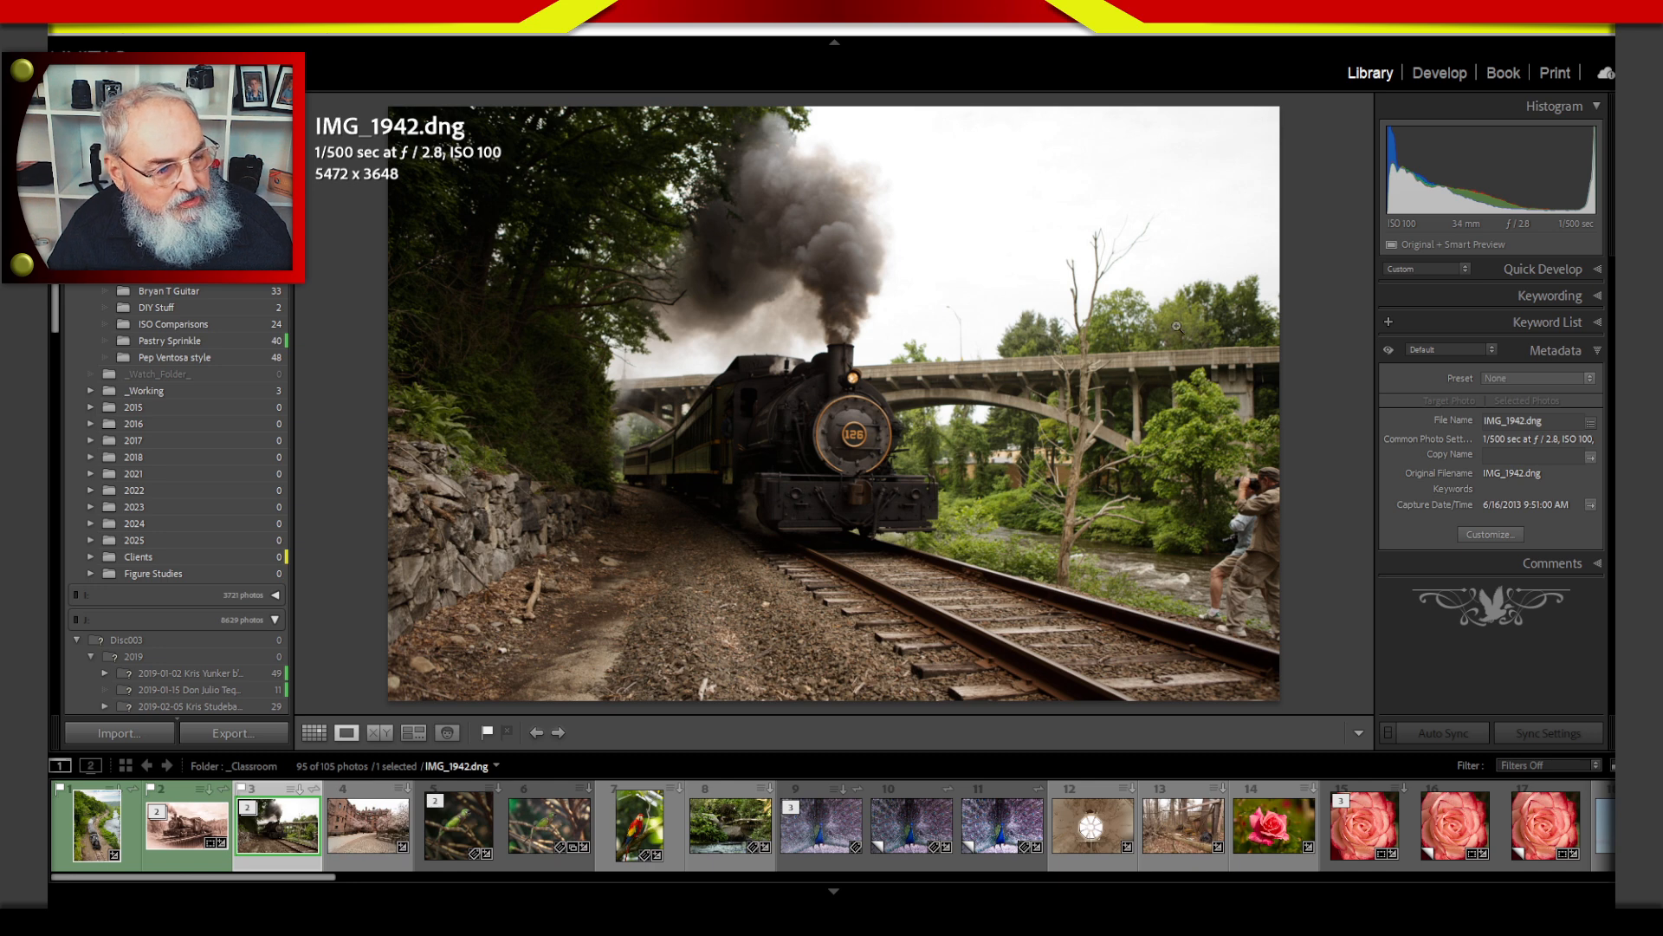
{"action": "right_click", "coordinate": [279, 834]}
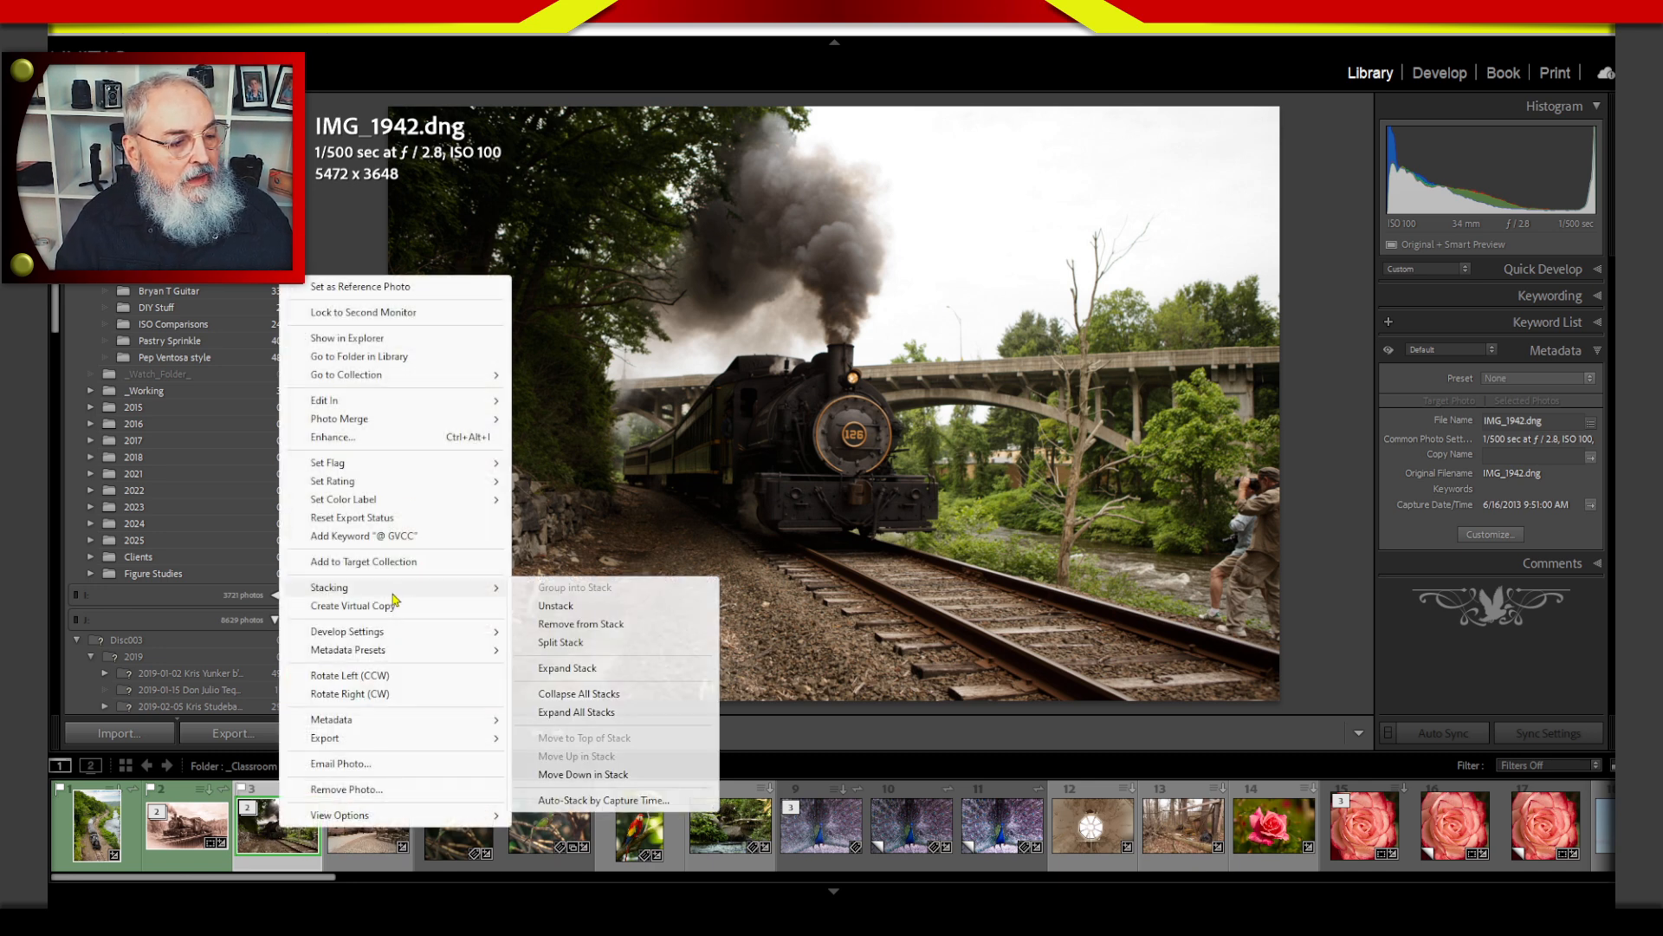
{"action": "left_click", "coordinate": [404, 609]}
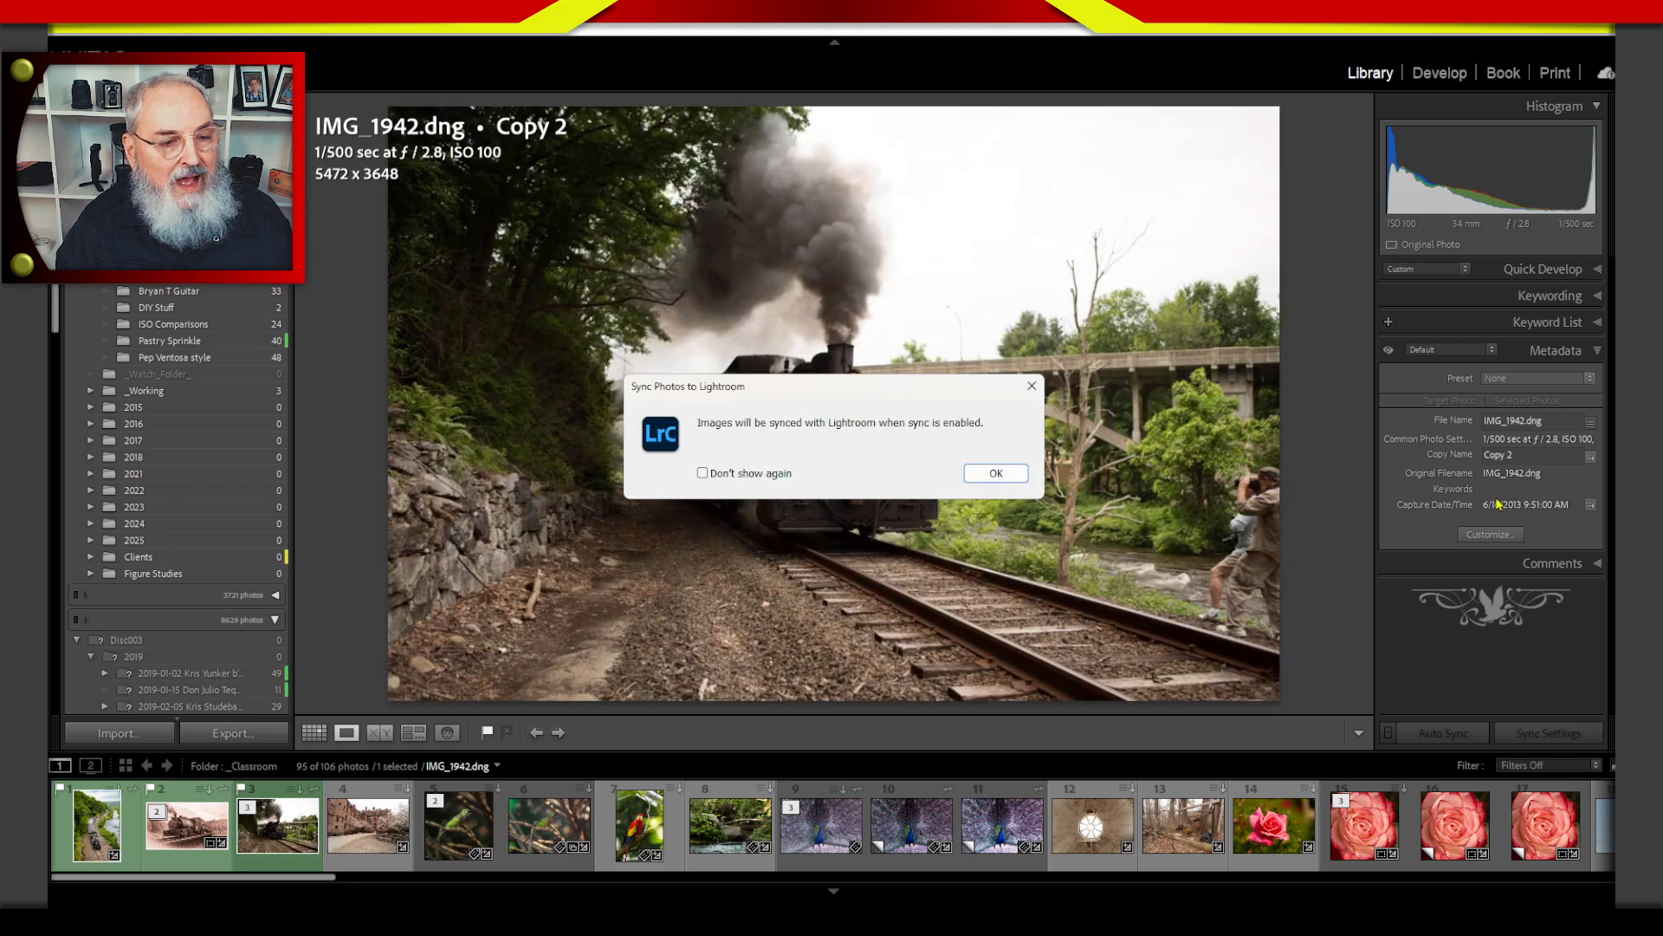
{"action": "left_click", "coordinate": [1007, 479]}
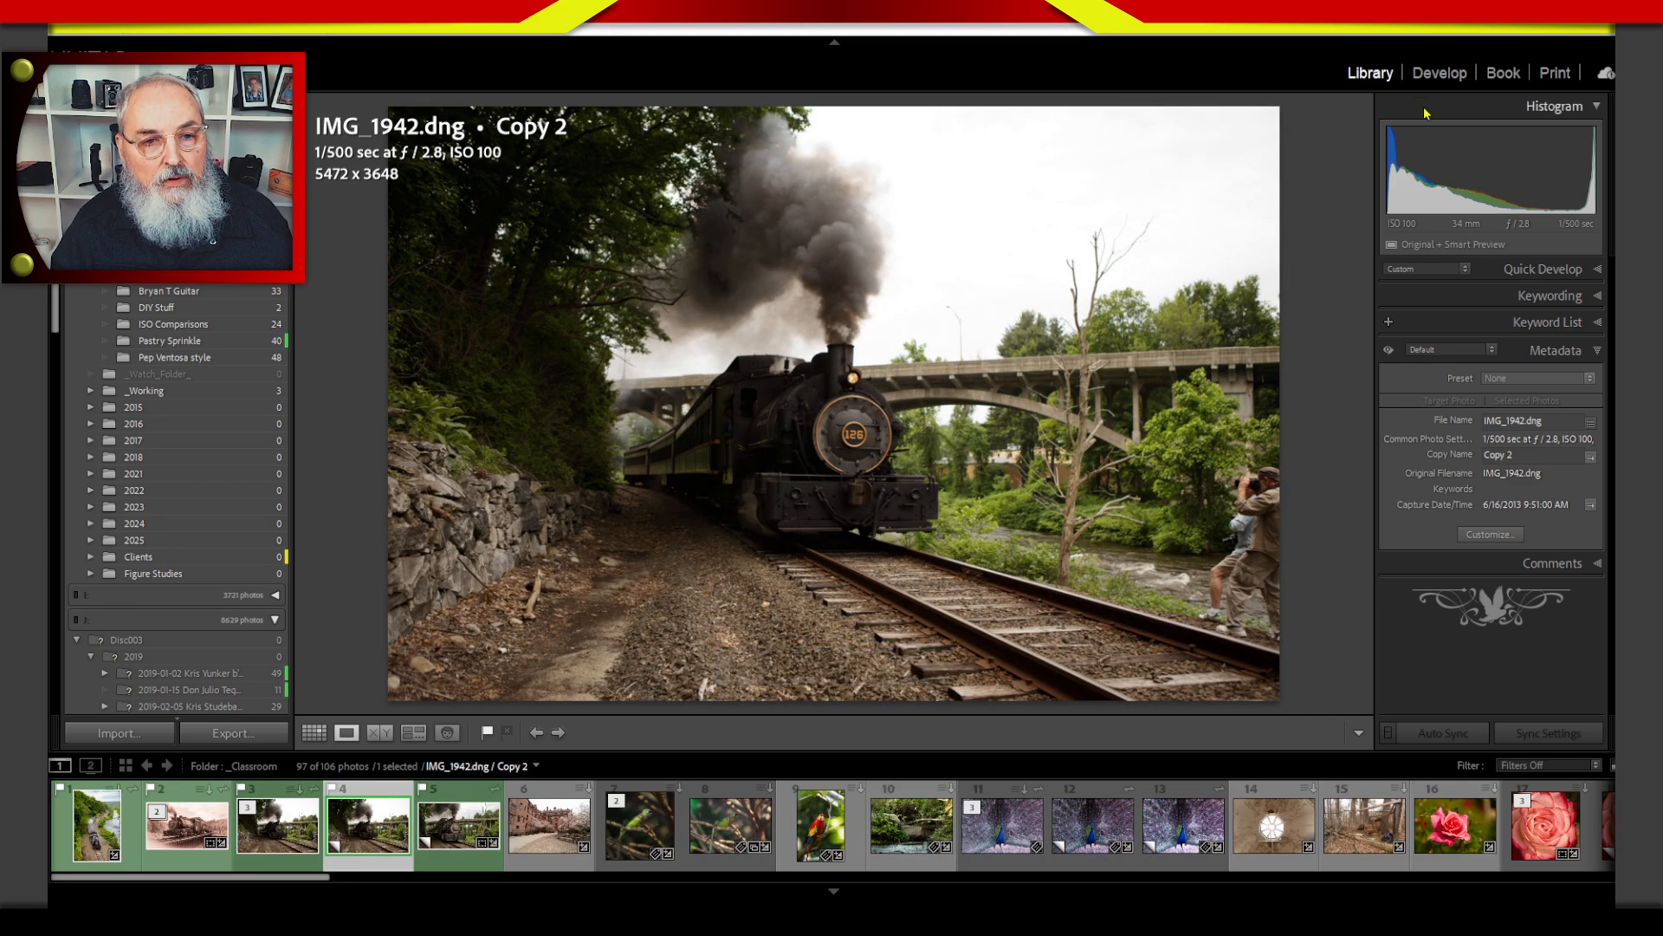
Crop the new virtual copy of IMG_1942 in Develop to the 27.31 x 5.27 aspect ratio, adjusting the framing slightly.
{"action": "left_click", "coordinate": [1439, 73]}
{"action": "key", "text": "r"}
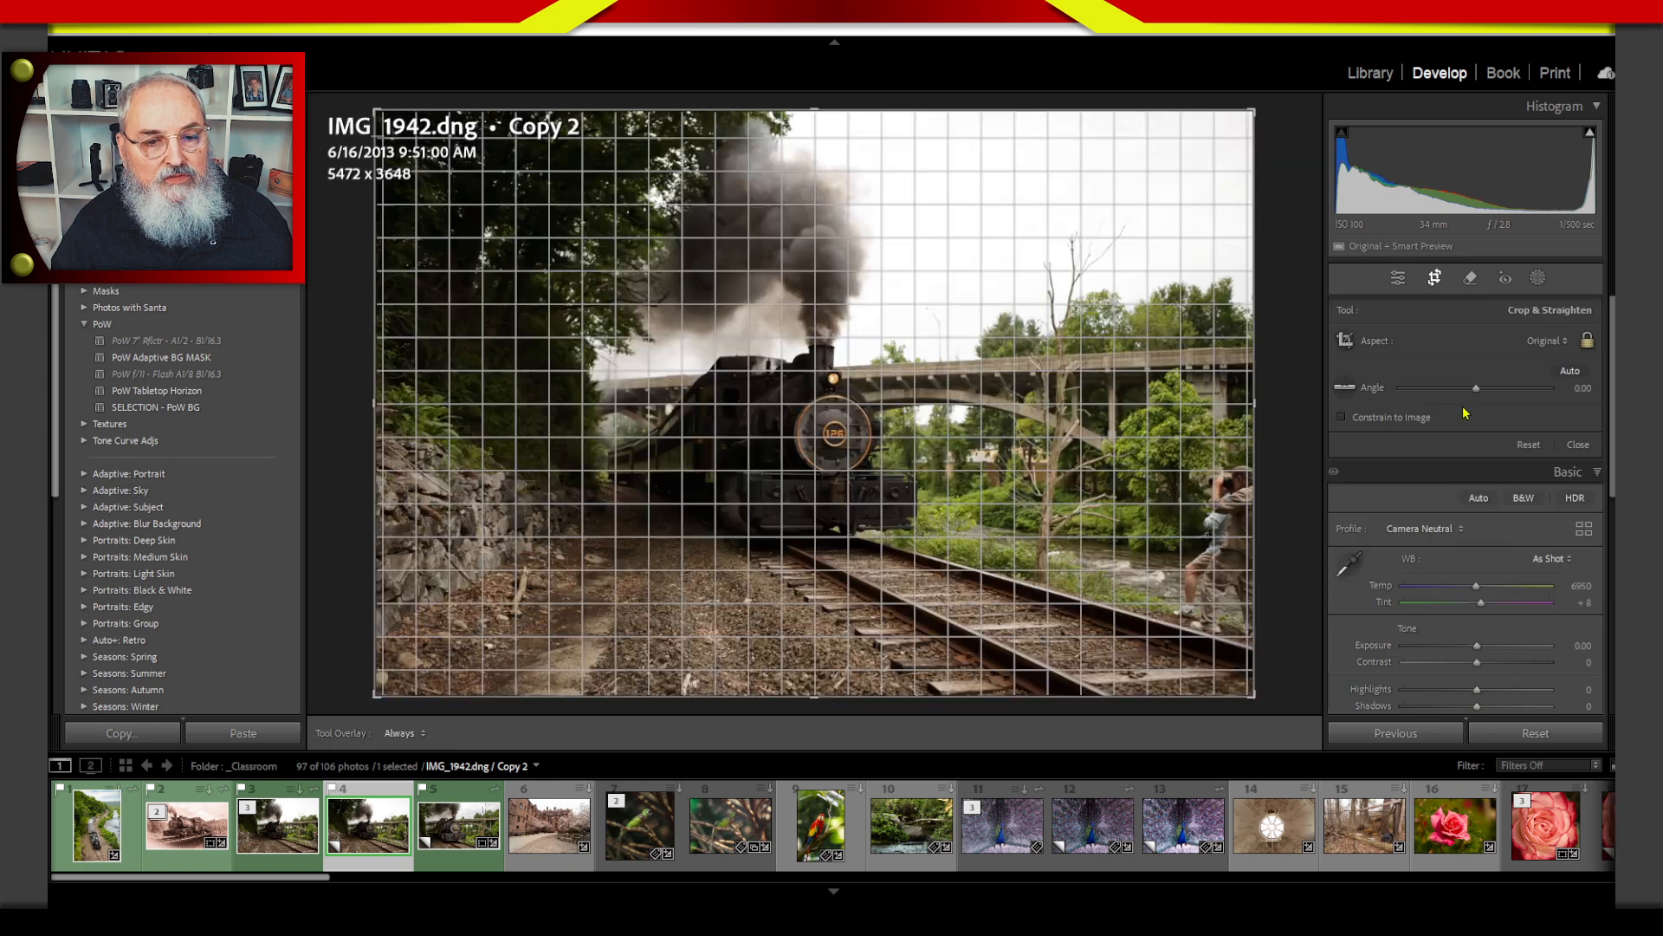
{"action": "left_click", "coordinate": [1546, 341]}
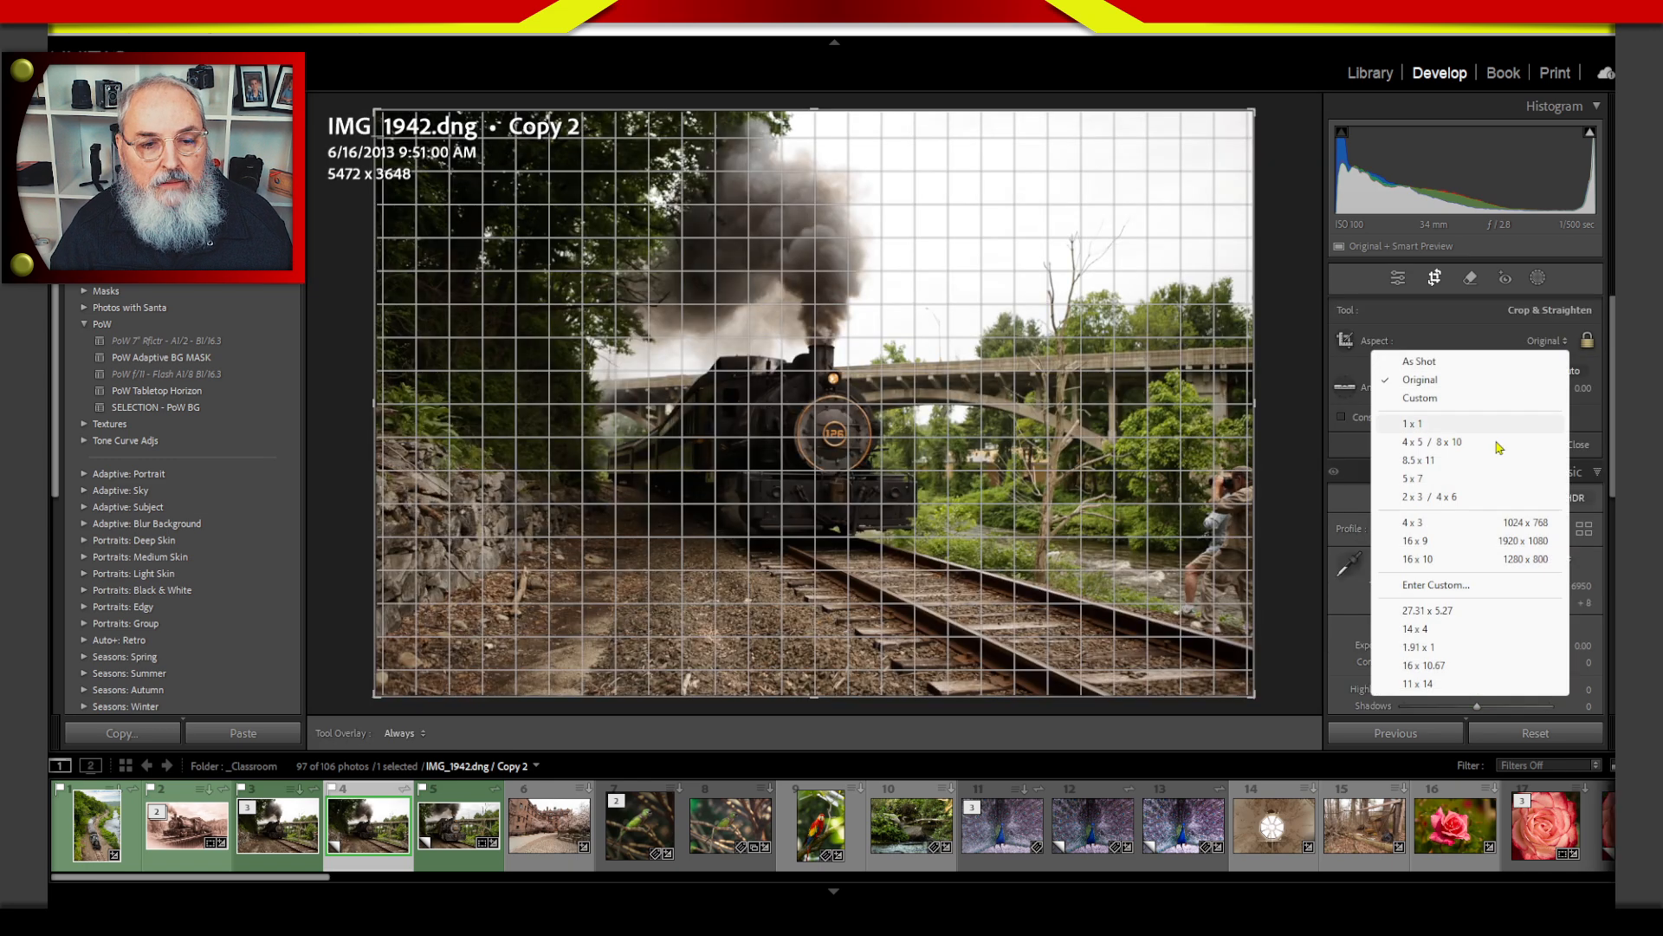
{"action": "left_click", "coordinate": [1427, 611]}
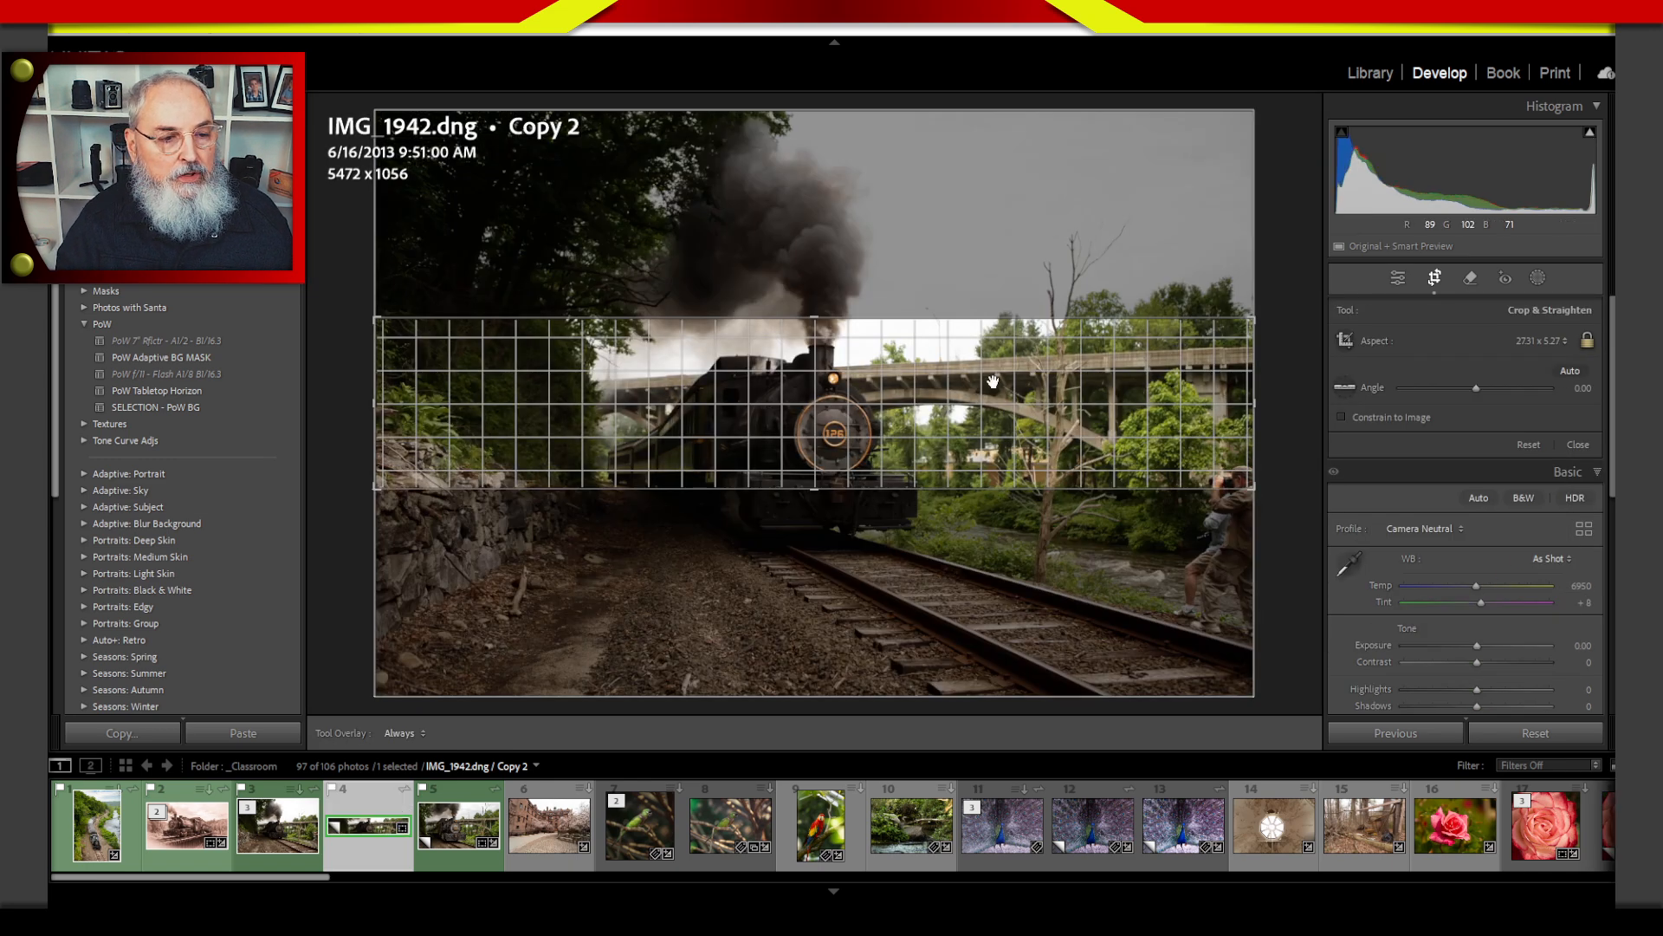
{"action": "mouse_move", "coordinate": [1016, 421]}
{"action": "left_mouse_down"}
{"action": "mouse_move", "coordinate": [1017, 386]}
{"action": "mouse_move", "coordinate": [1018, 420]}
{"action": "left_mouse_up"}
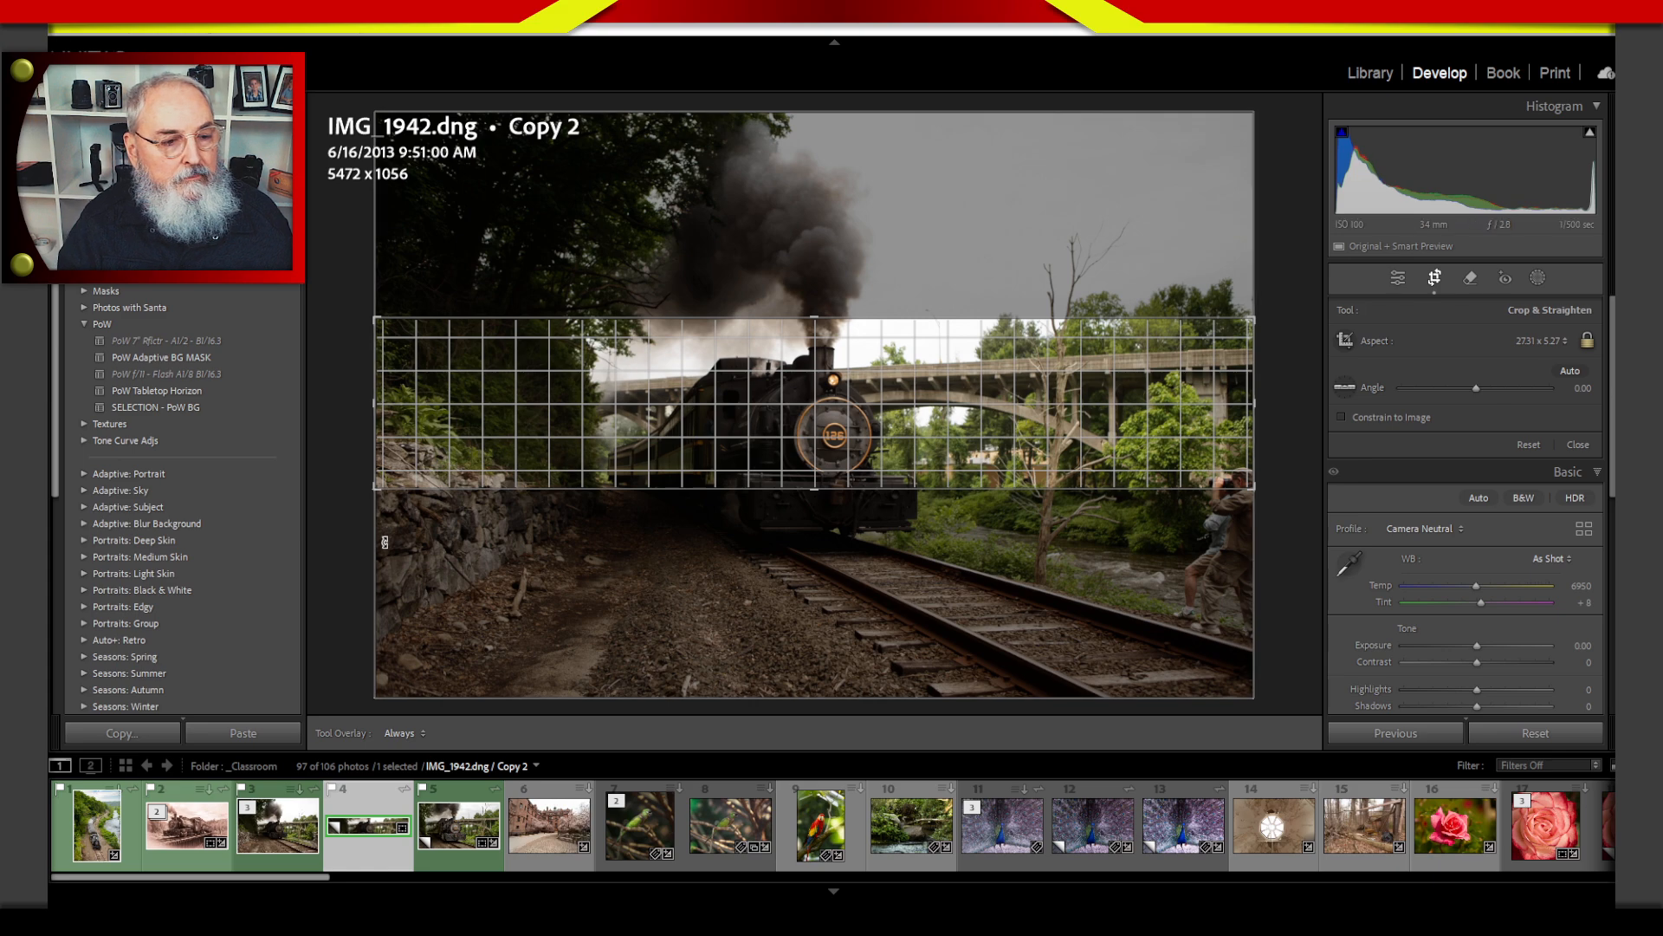
Change the copy's crop aspect to 14 x 4, reframe it on the locomotive and bridge, and apply the crop.
{"action": "left_click", "coordinate": [1539, 340]}
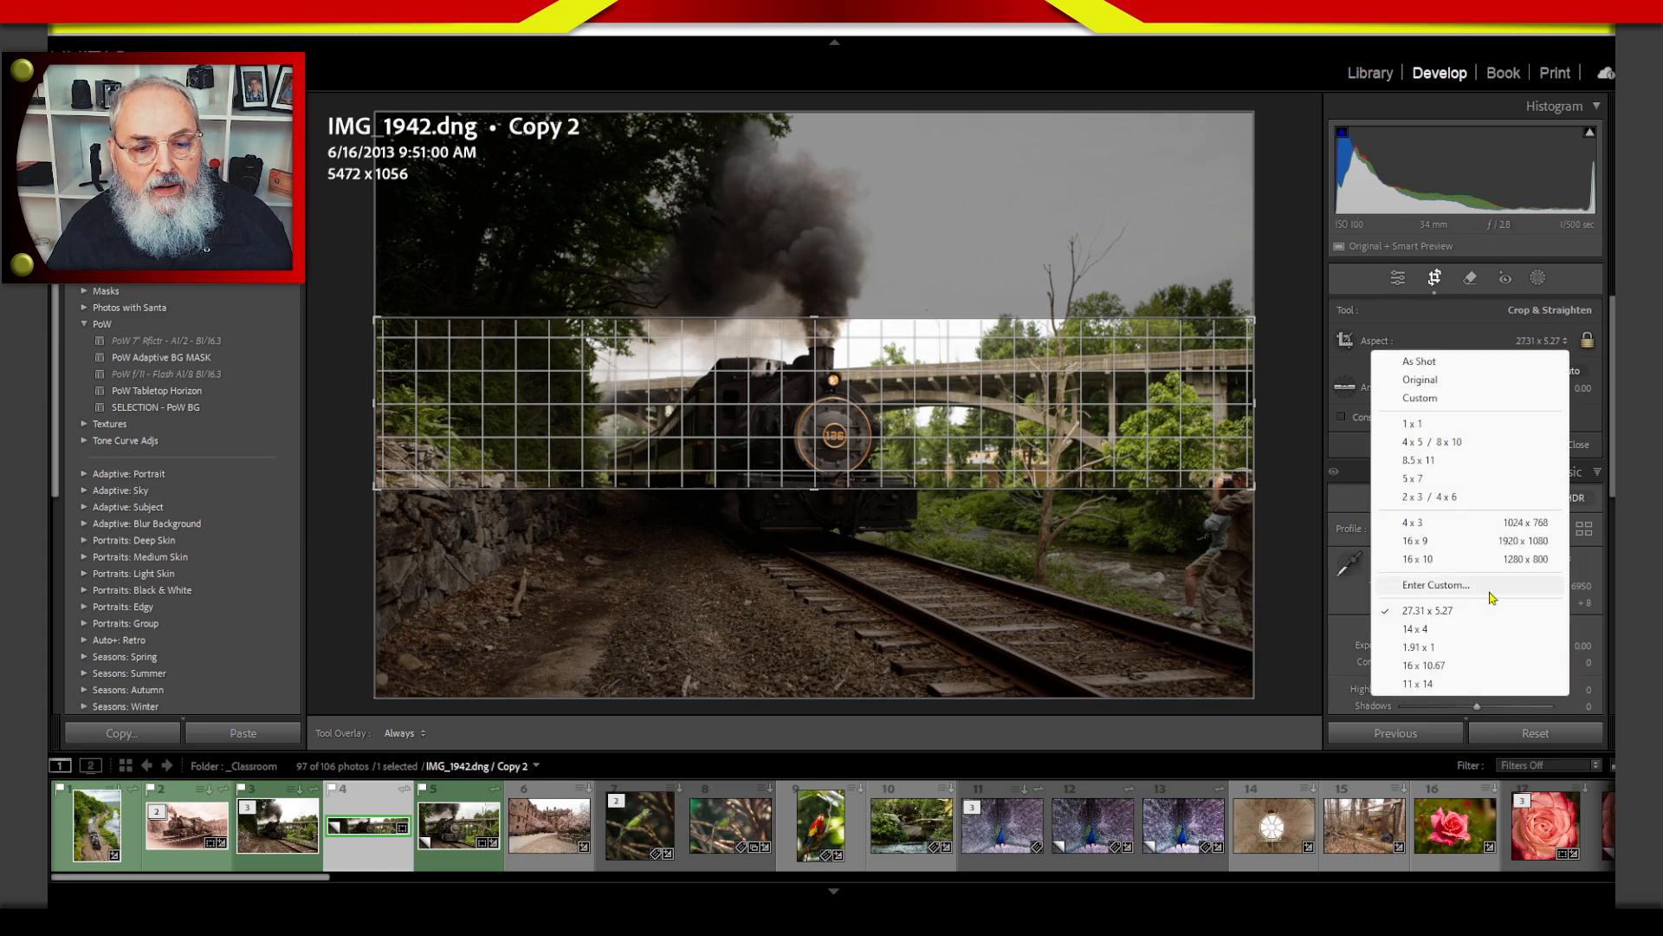
{"action": "left_click", "coordinate": [1455, 630]}
{"action": "left_click_drag", "start_coordinate": [929, 392], "coordinate": [826, 385]}
{"action": "key", "text": "Return"}
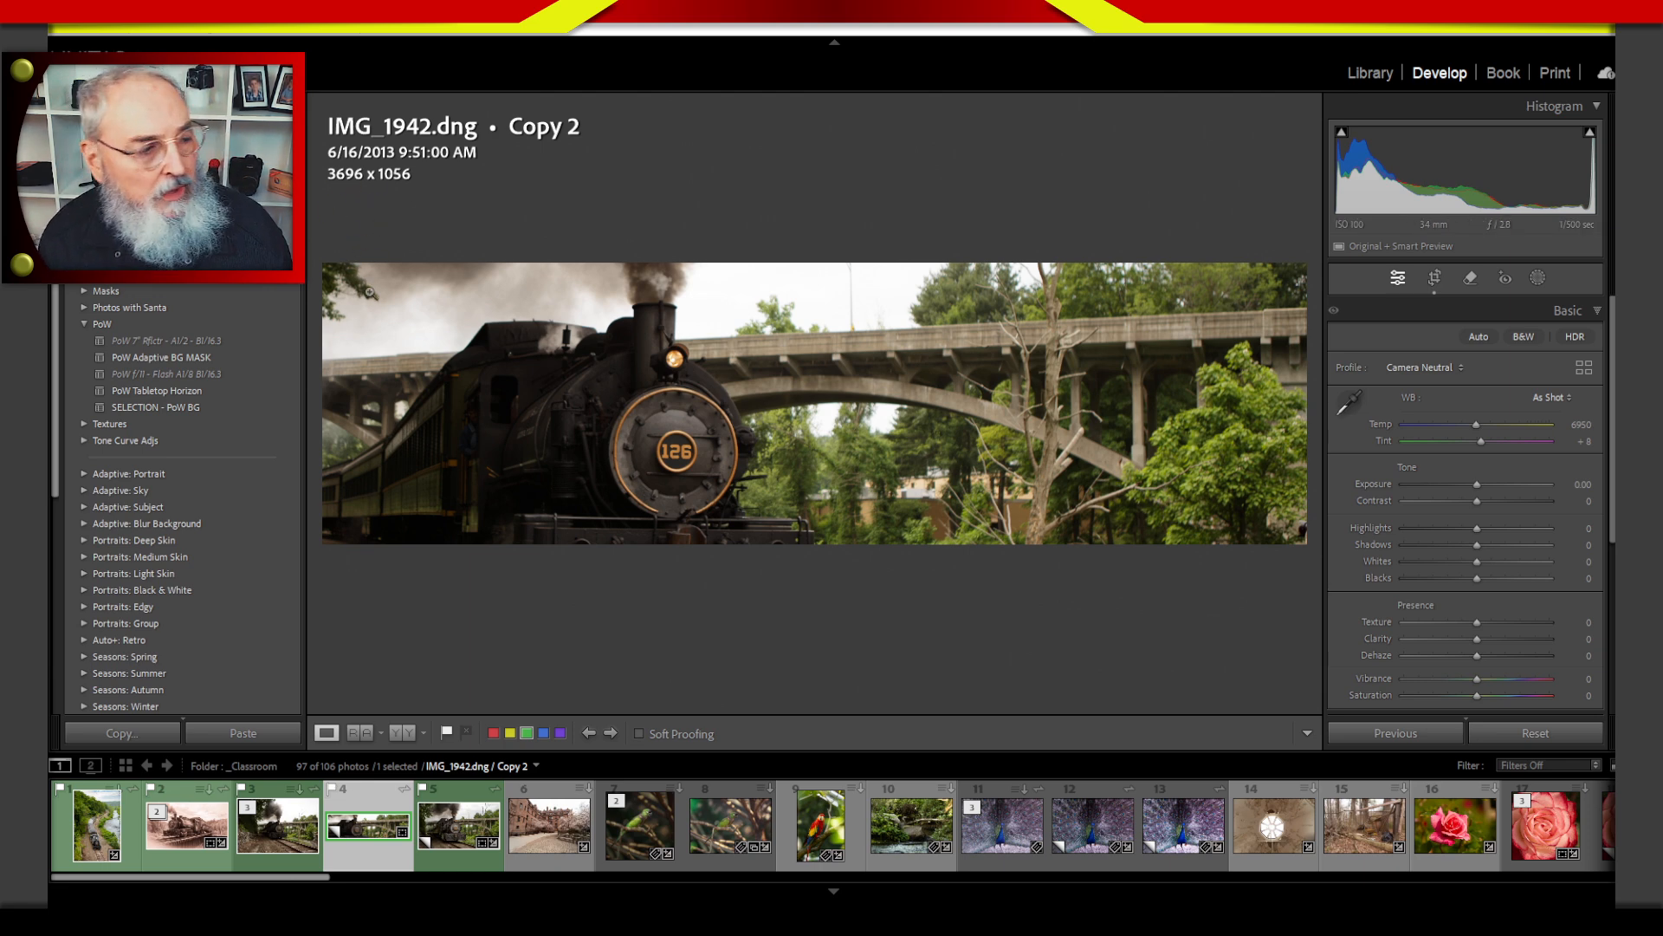
Open the Library's export settings for Copy 2 and direct the output to a Desktop subfolder named Project.
{"action": "left_click", "coordinate": [1370, 74]}
{"action": "key", "text": "ctrl+shift+e"}
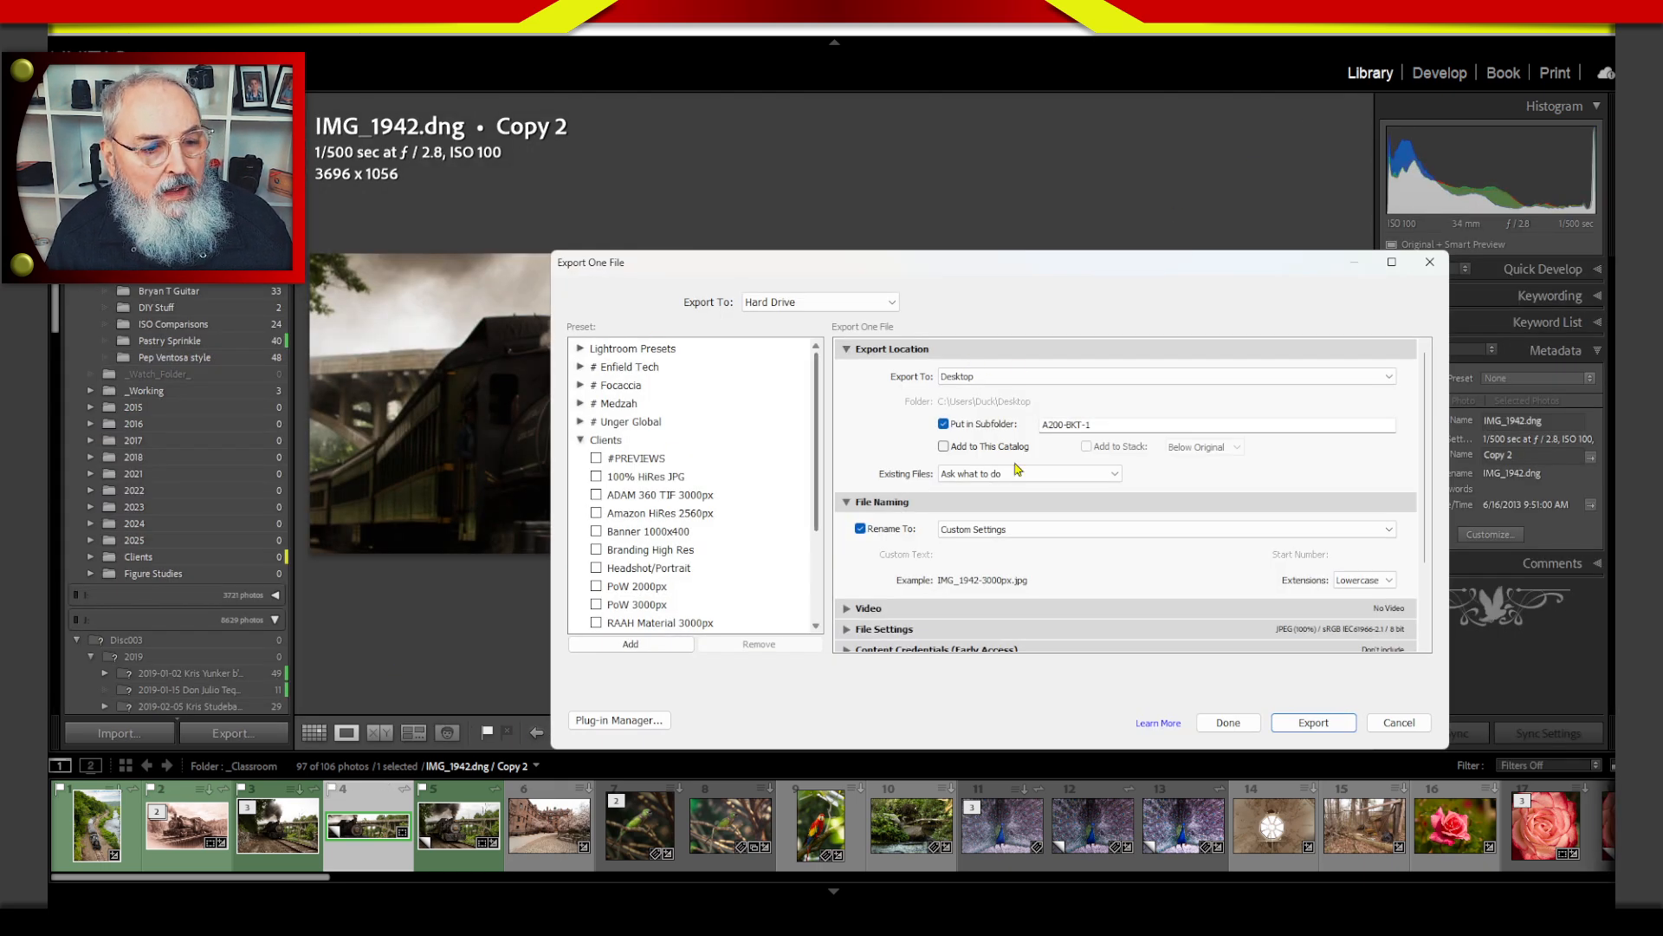
{"action": "left_click", "coordinate": [975, 378]}
{"action": "left_click", "coordinate": [900, 411]}
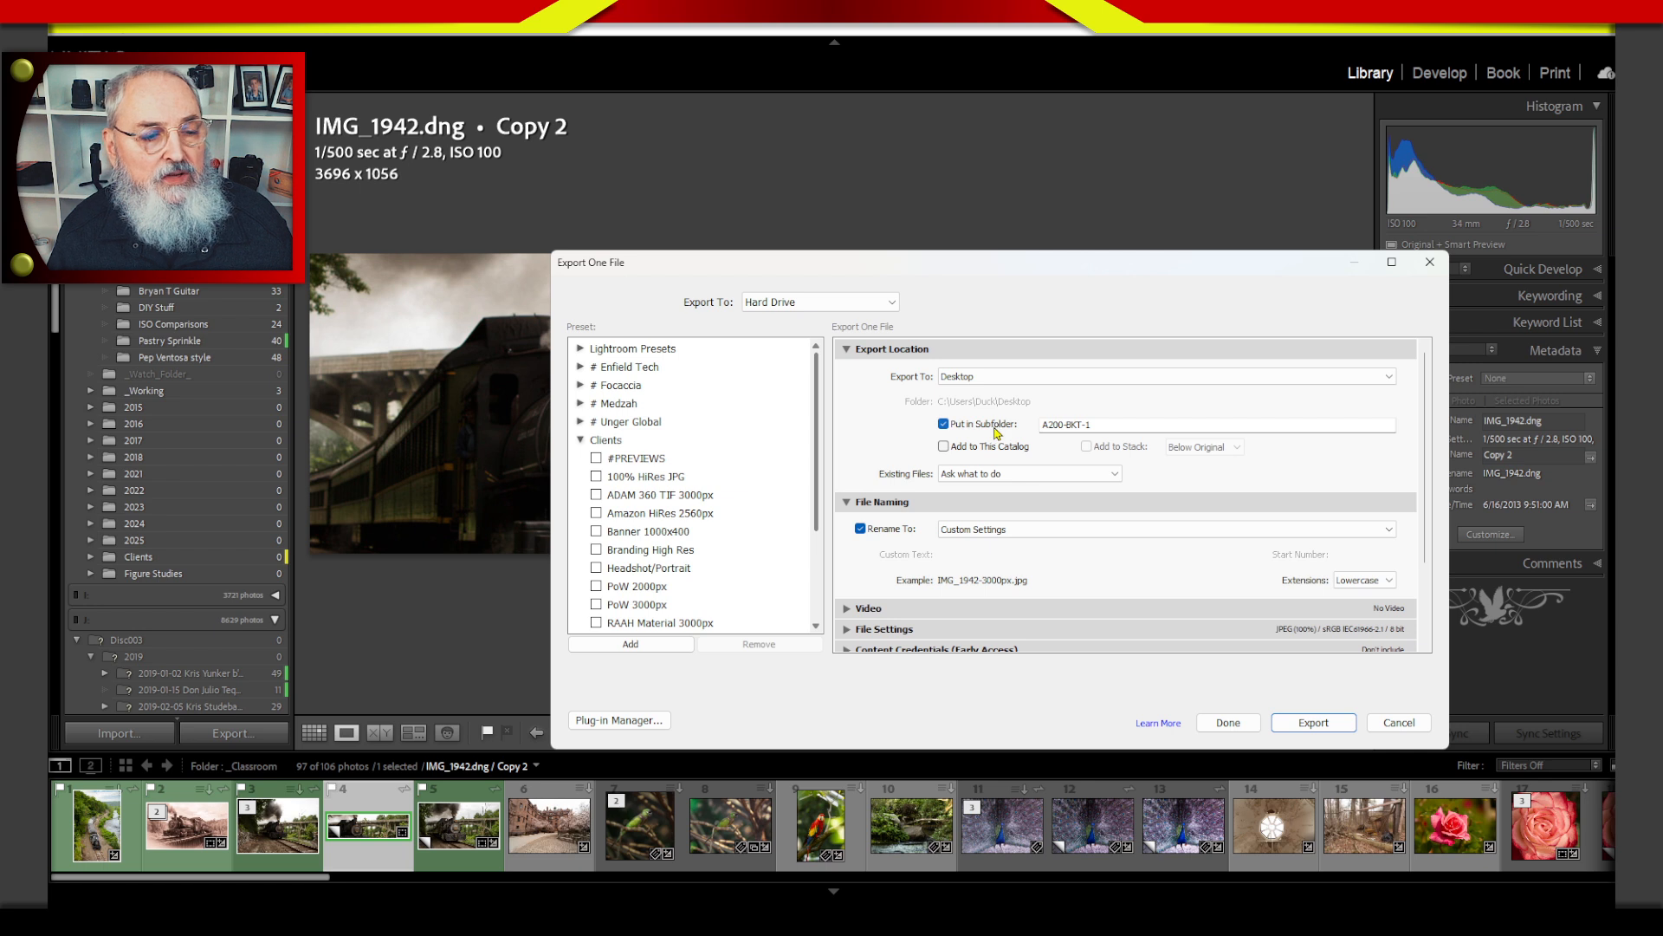
{"action": "left_click", "coordinate": [1067, 425]}
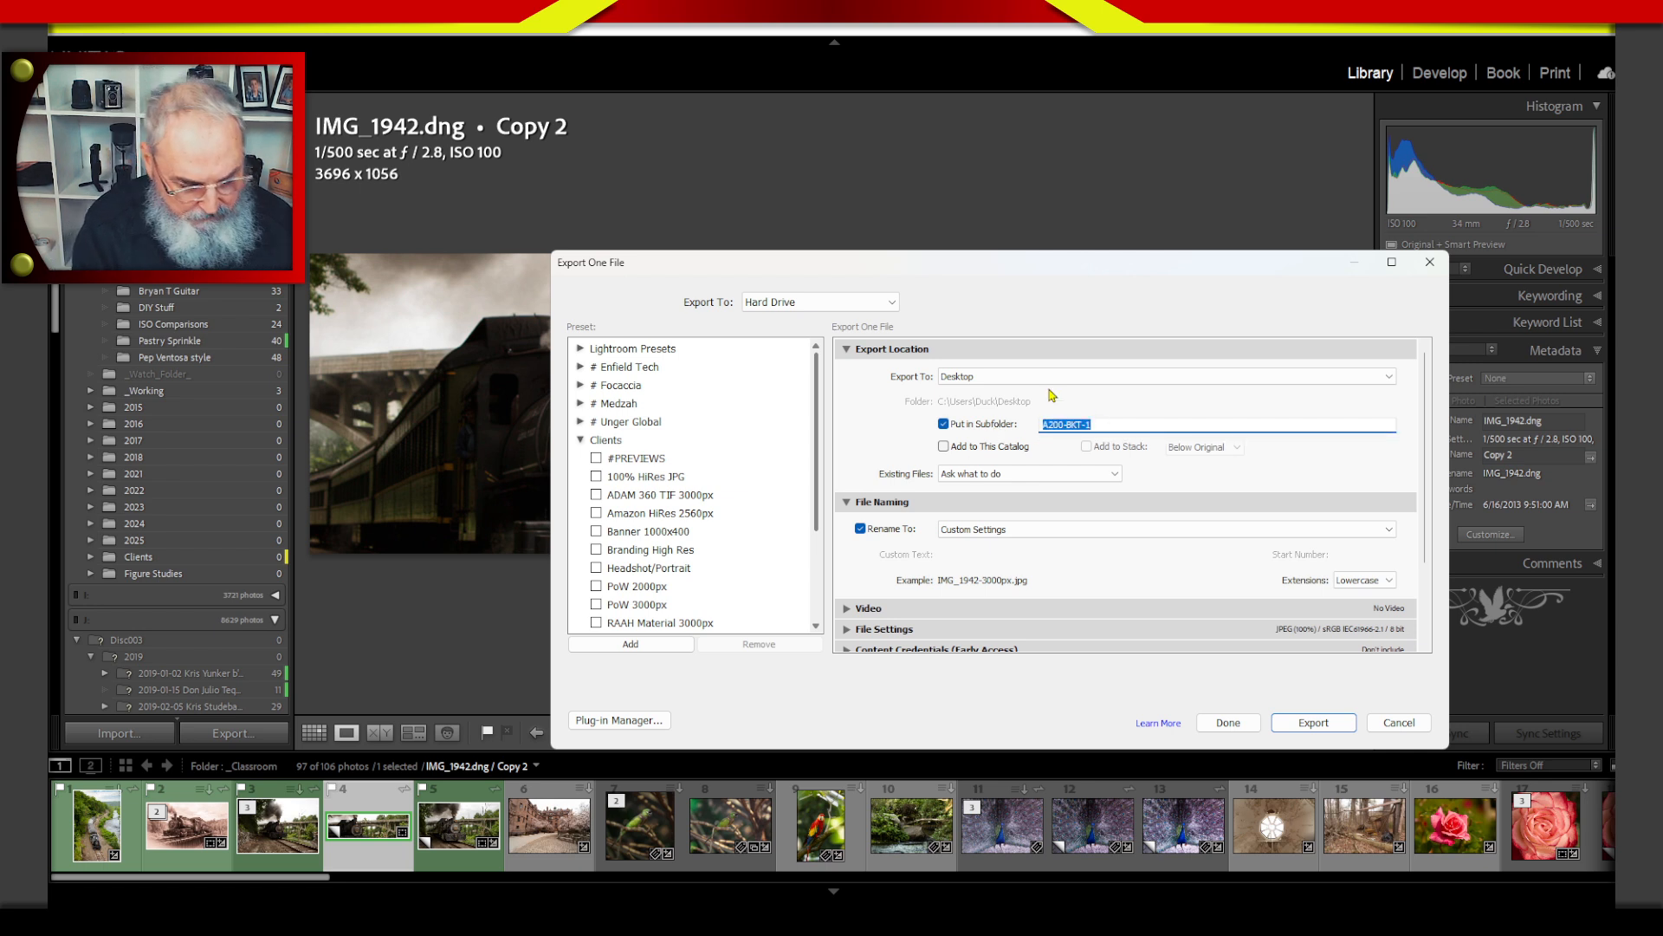
{"action": "type", "text": "Project"}
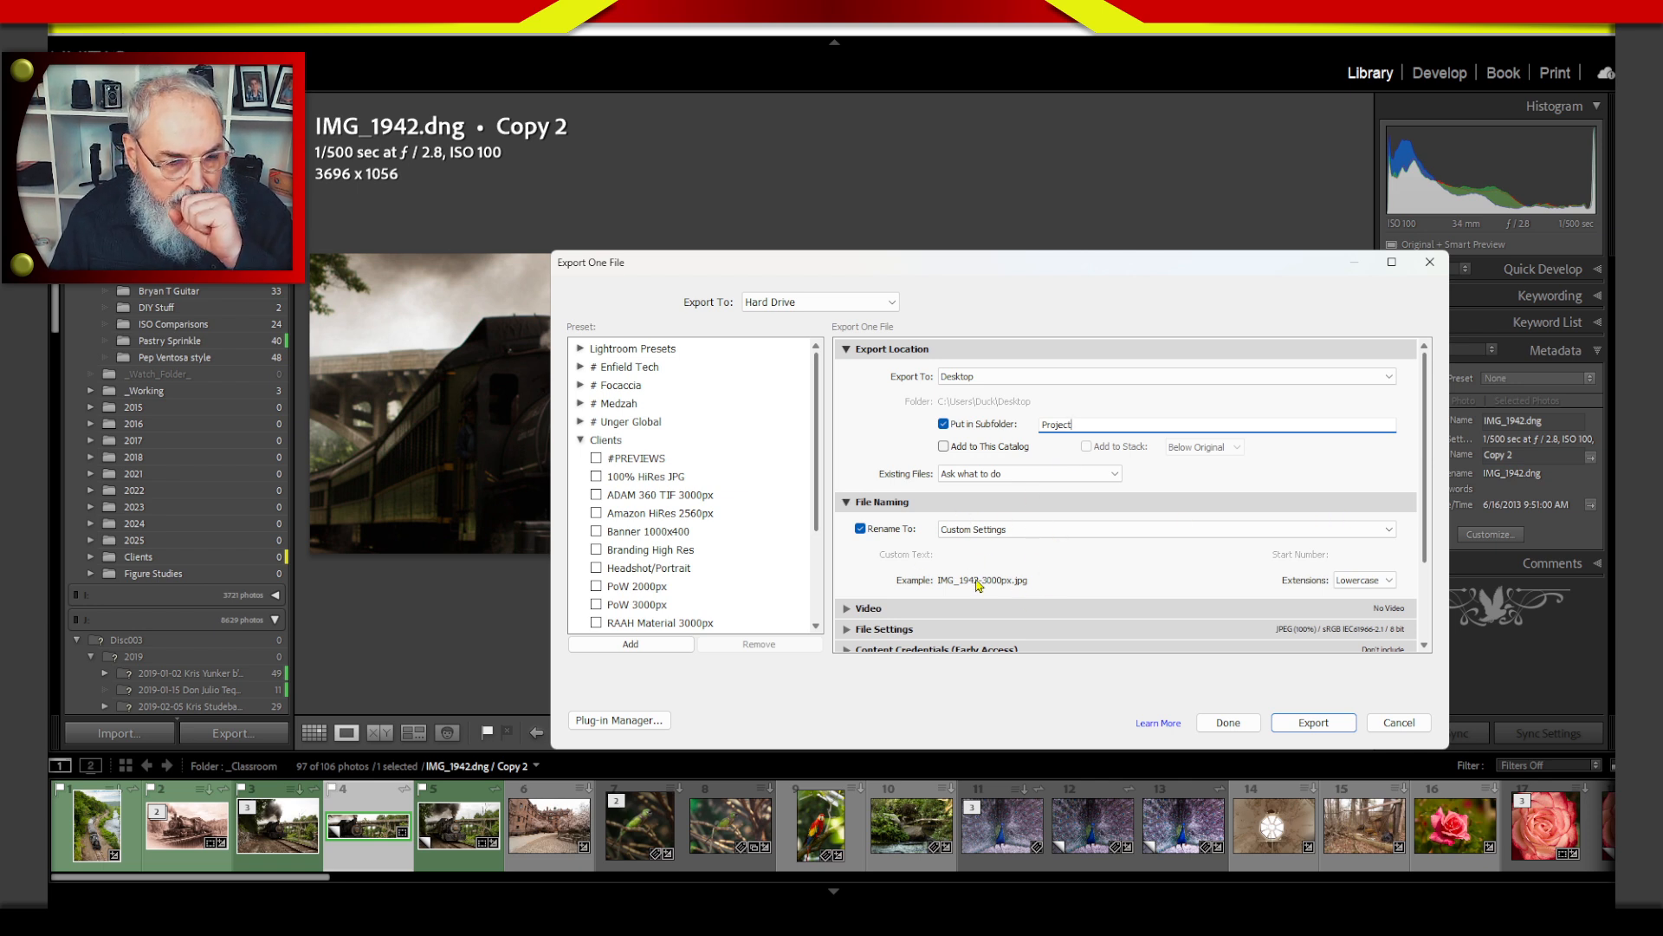
Turn export file renaming off, re-enable it with Custom Settings, and collapse the File Naming section.
{"action": "left_click", "coordinate": [904, 532]}
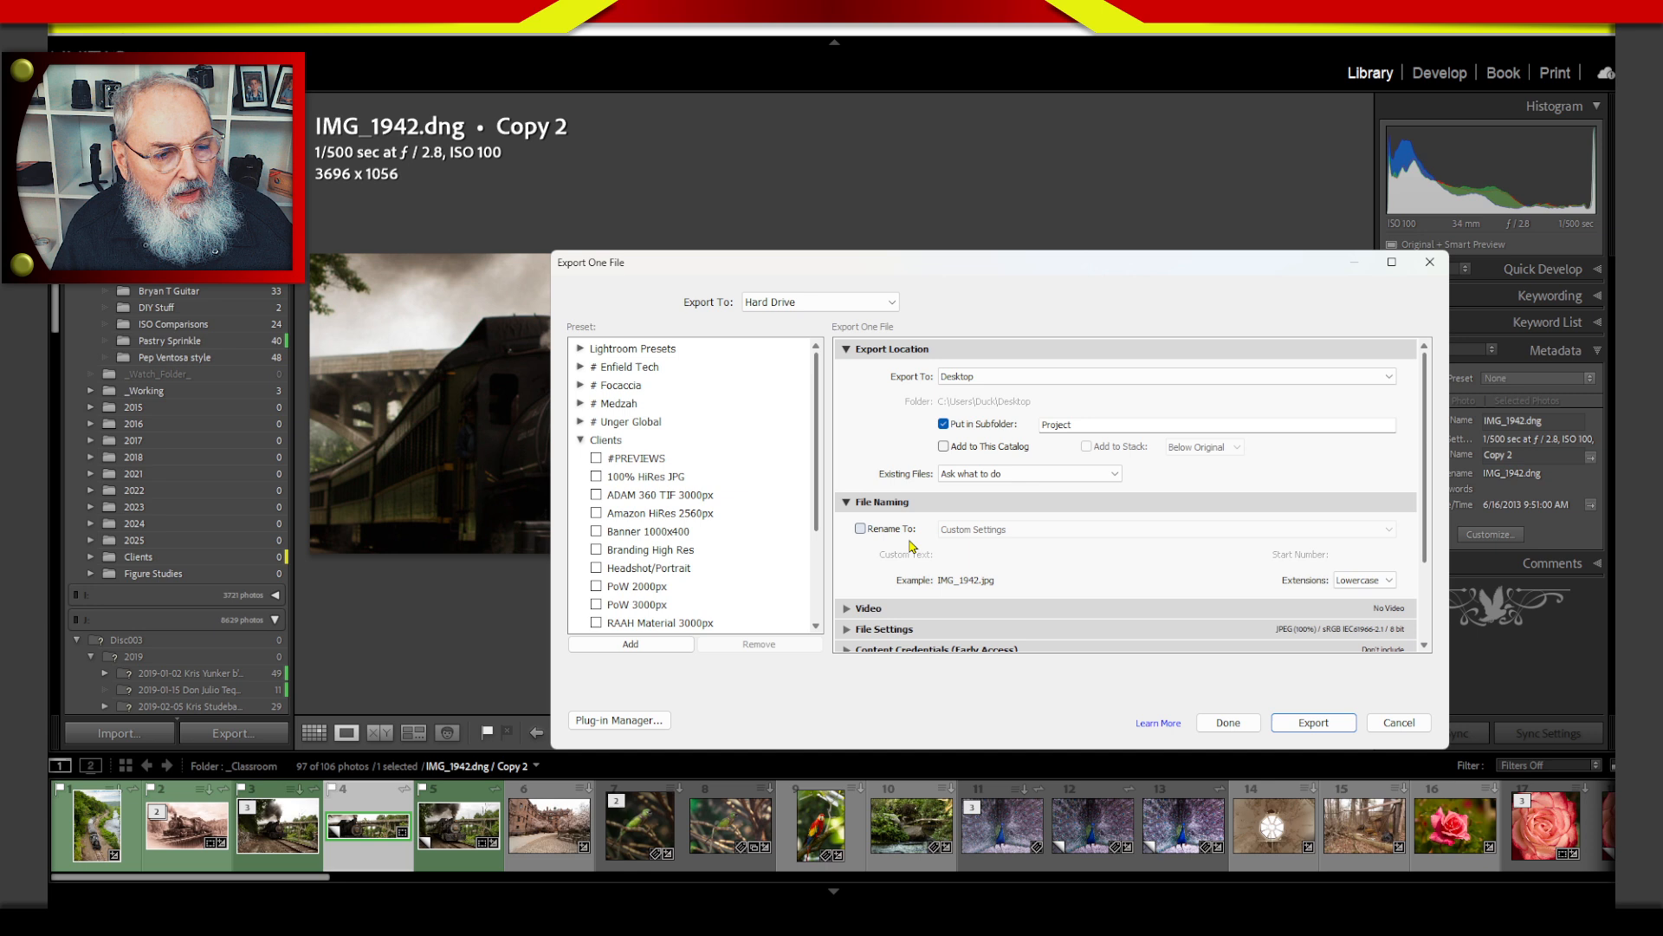
{"action": "left_click", "coordinate": [885, 529]}
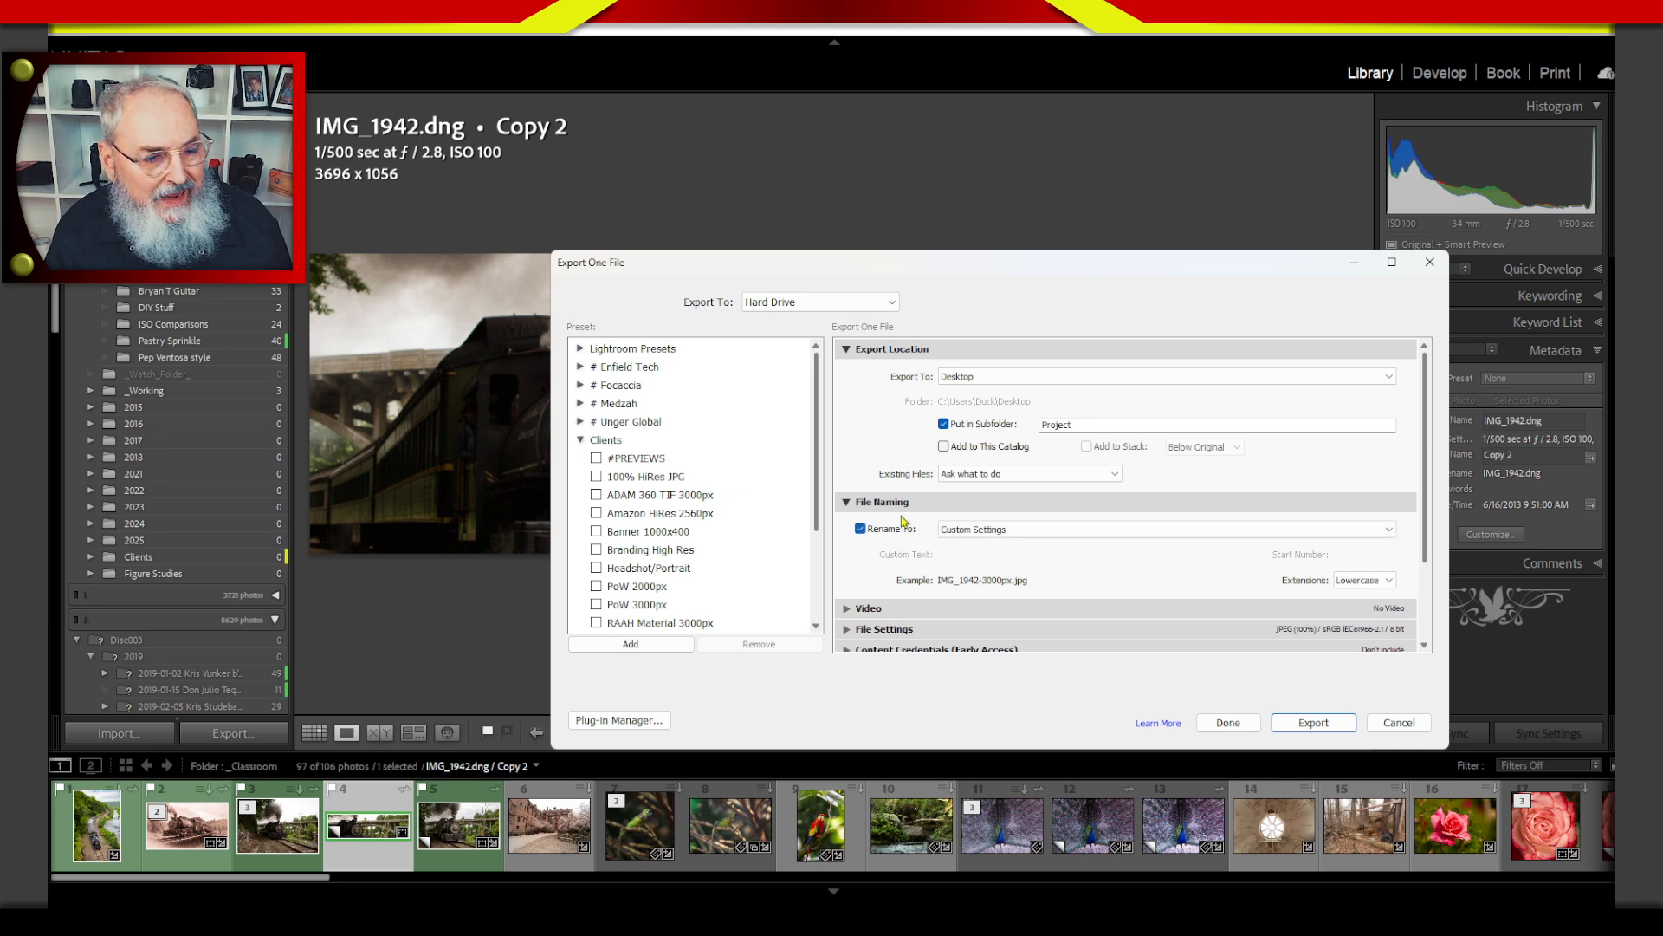
{"action": "left_click", "coordinate": [903, 504]}
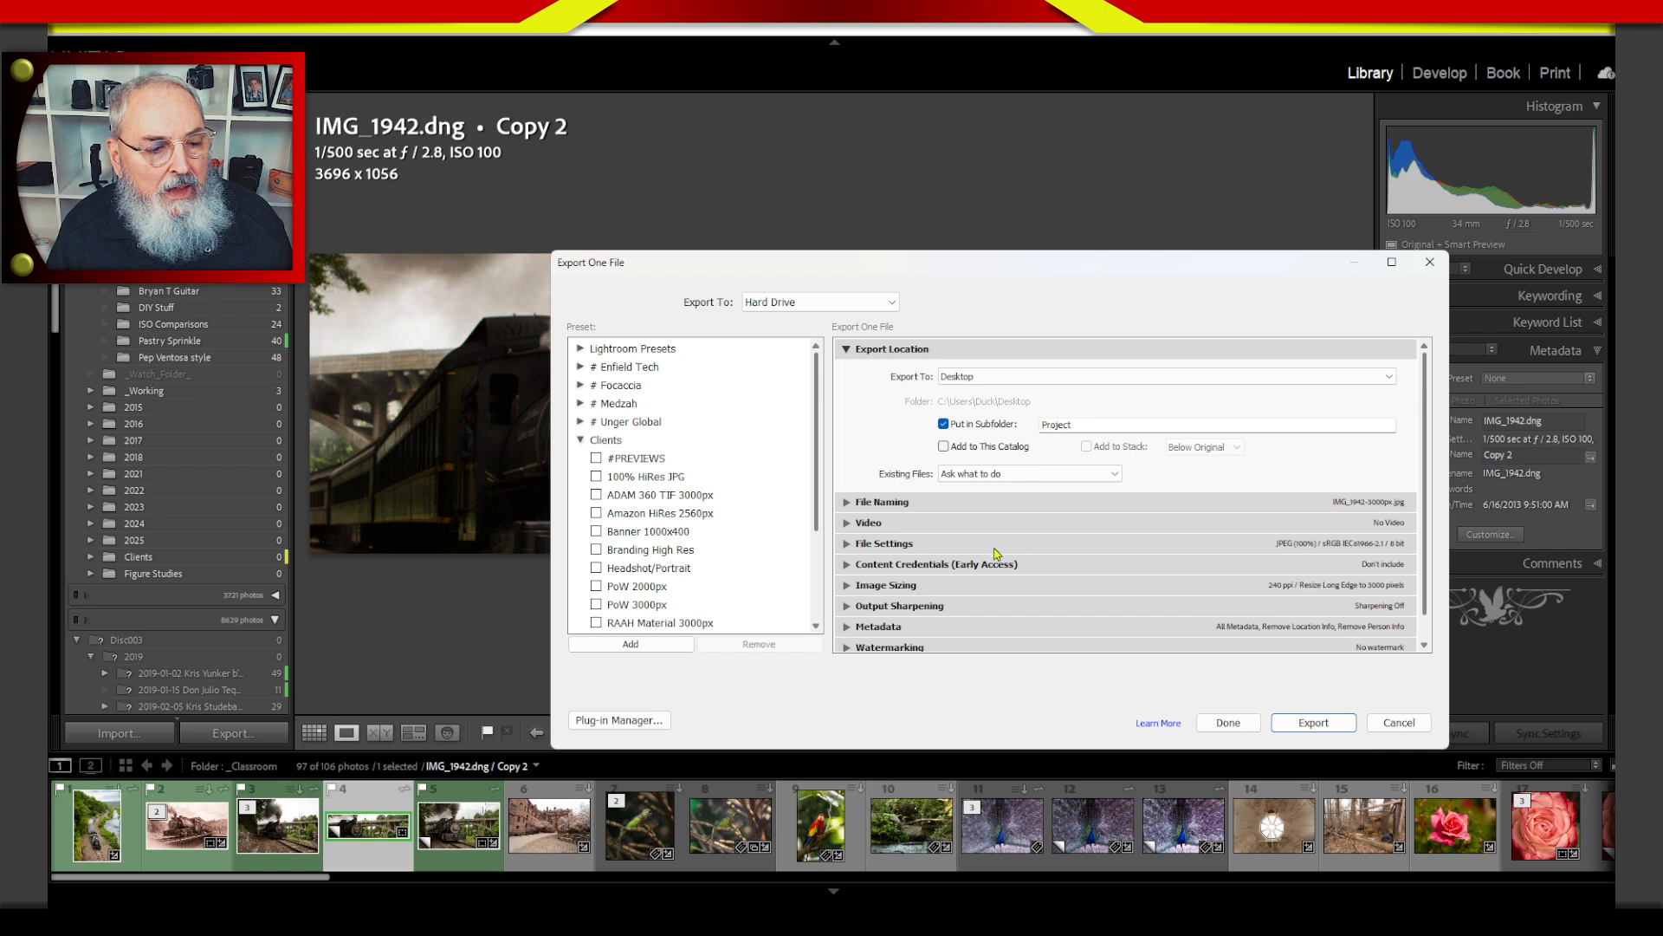
Set the export image sizing to 1000 pixels on the long edge at a resolution of 150 pixels per inch.
{"action": "left_click", "coordinate": [1030, 587]}
{"action": "scroll", "coordinate": [1430, 520], "scroll_direction": "down", "scroll_amount": 2}
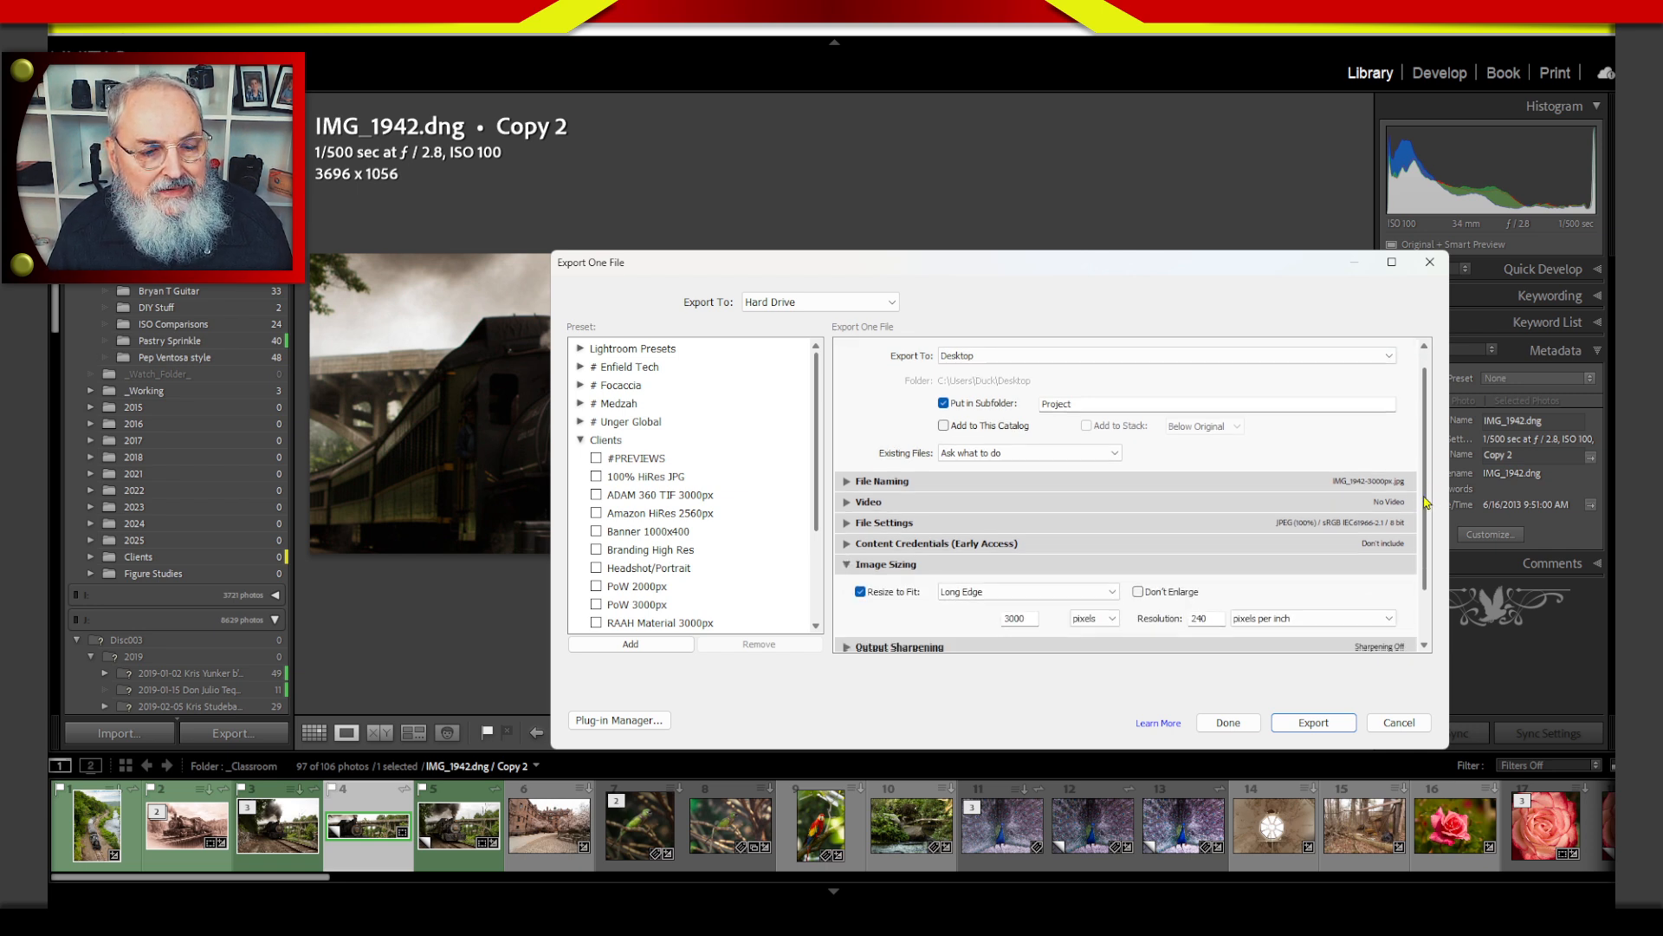
{"action": "double_click", "coordinate": [1011, 550]}
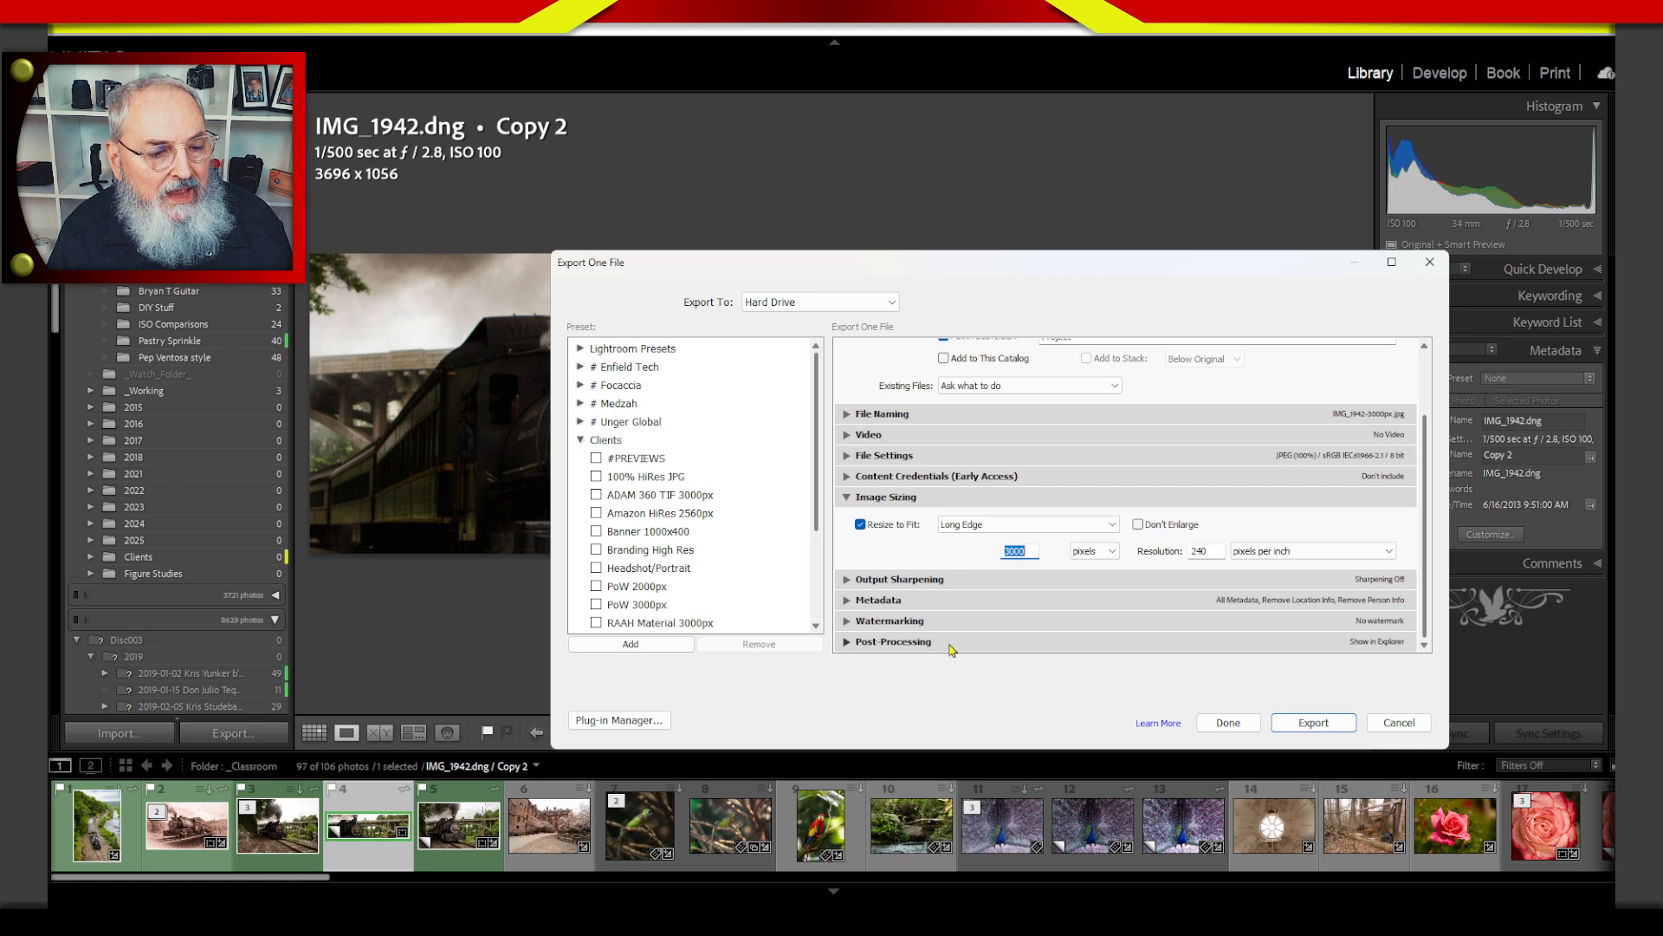
{"action": "type", "text": "1000"}
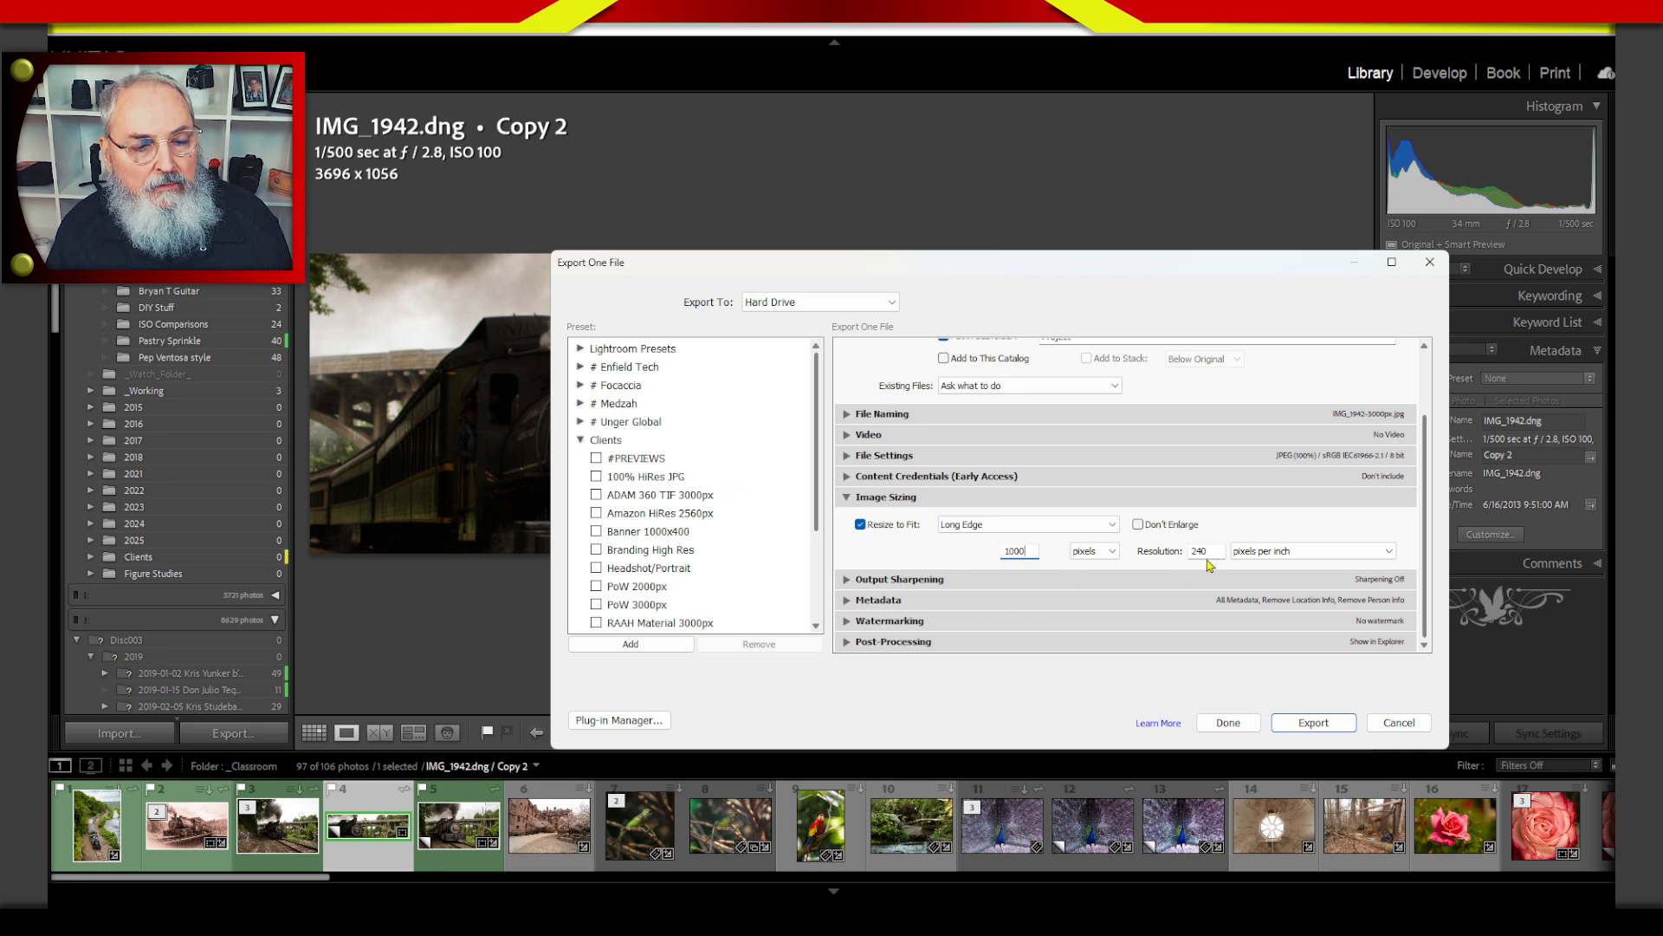
{"action": "key", "text": "Tab"}
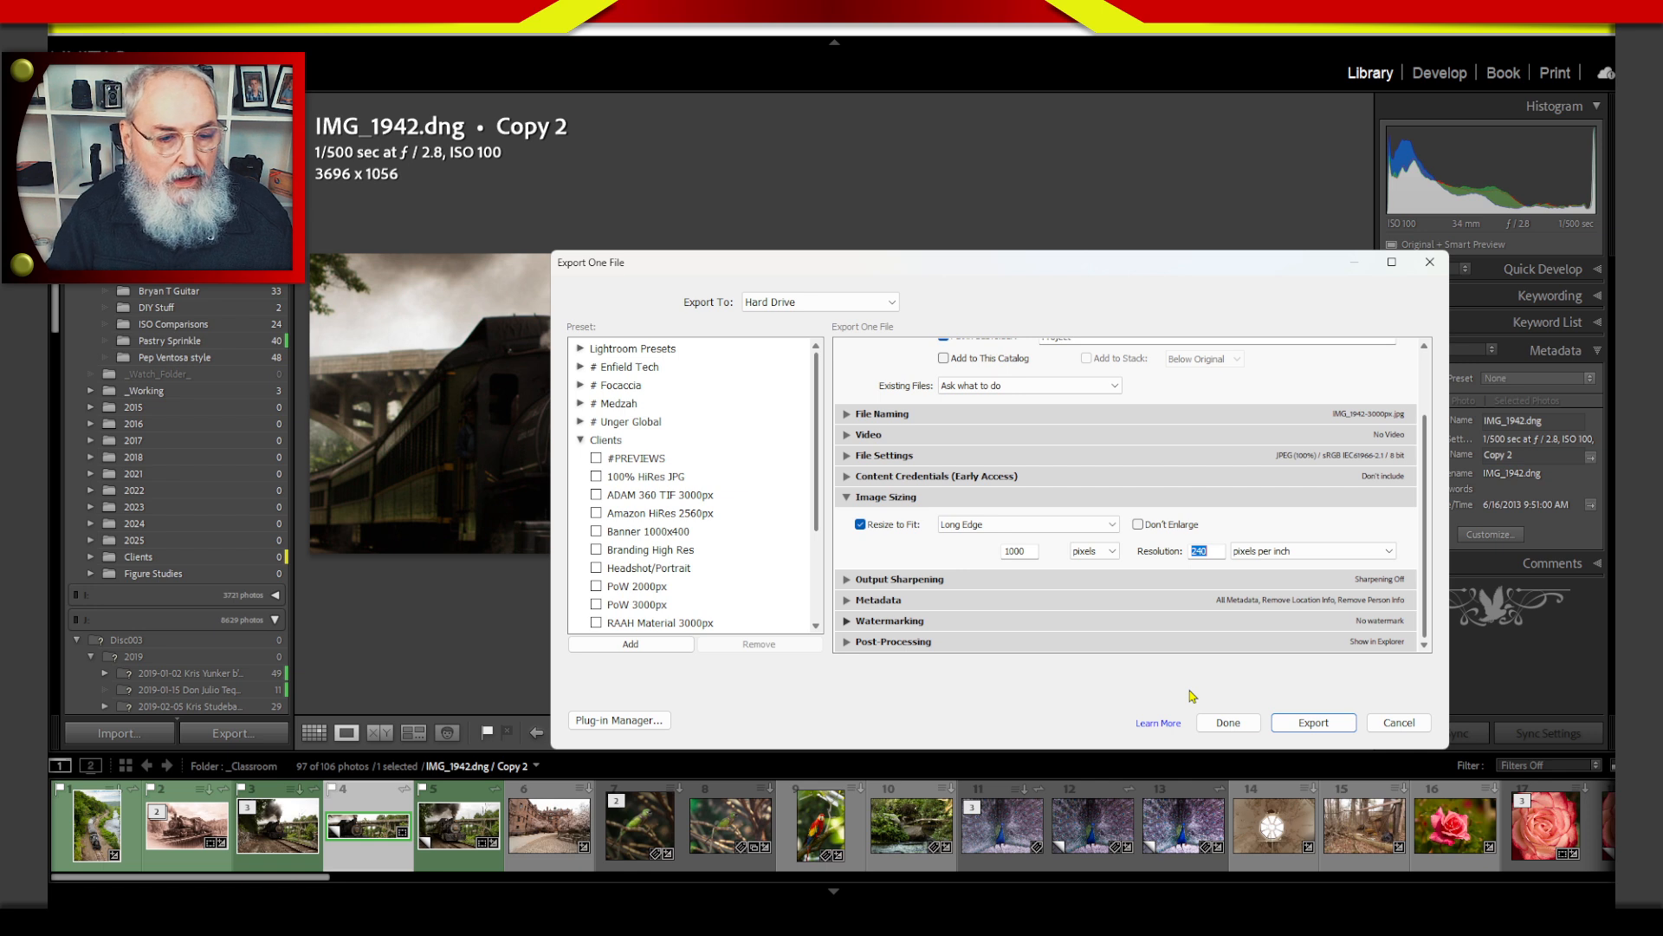
{"action": "type", "text": "15"}
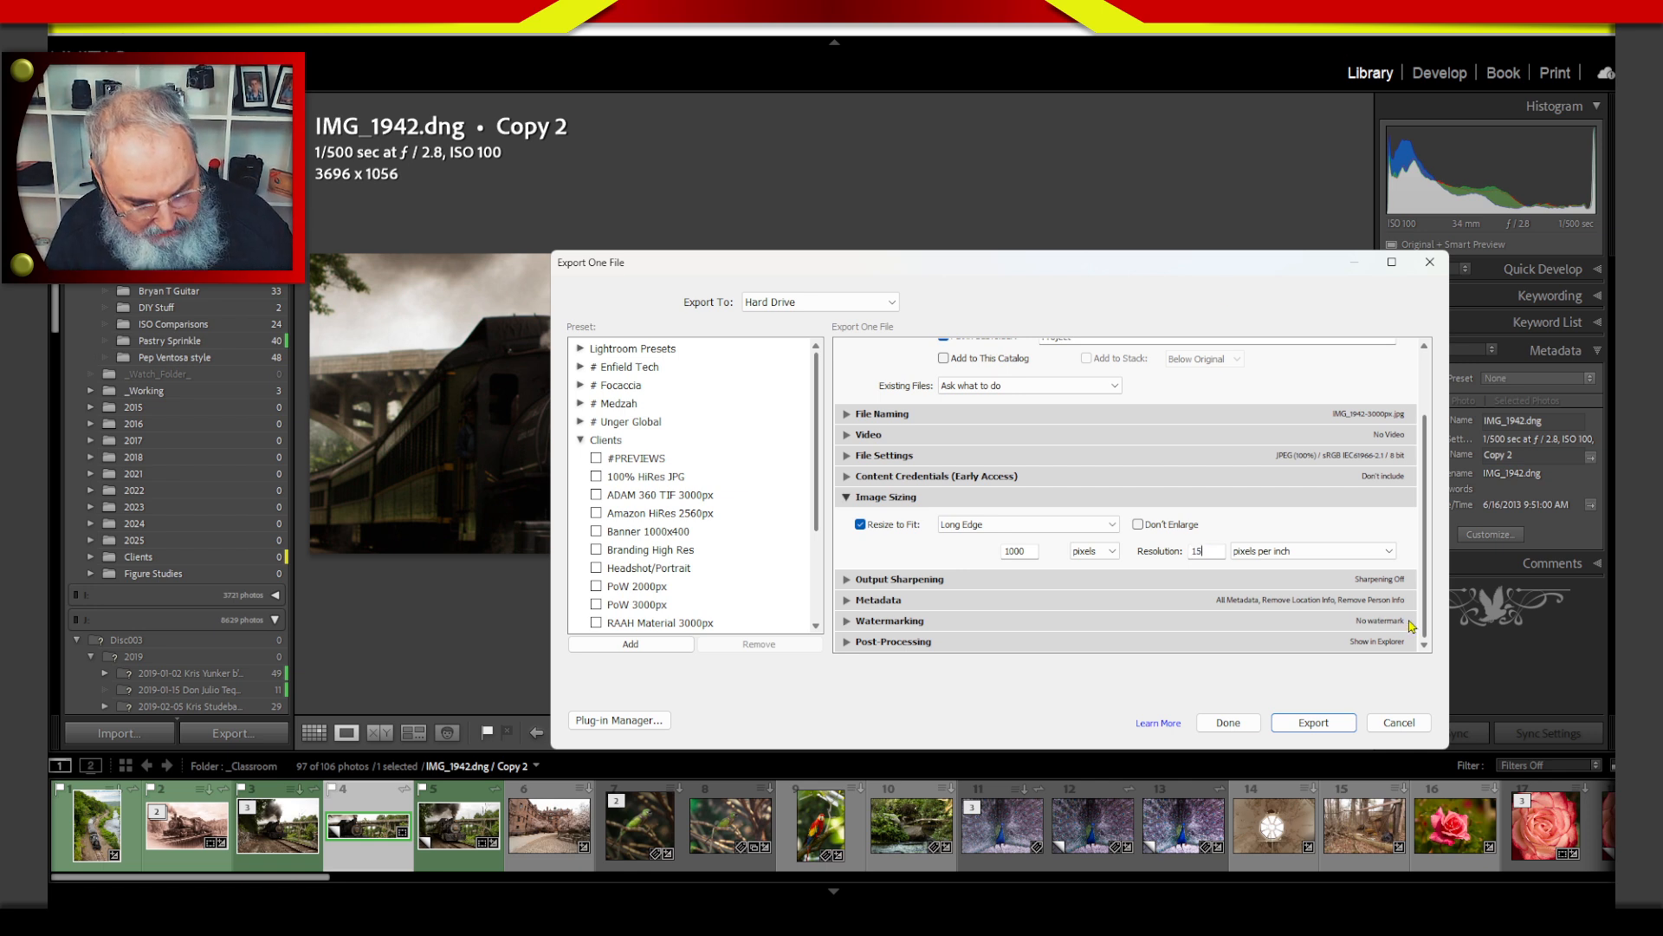
{"action": "type", "text": "0"}
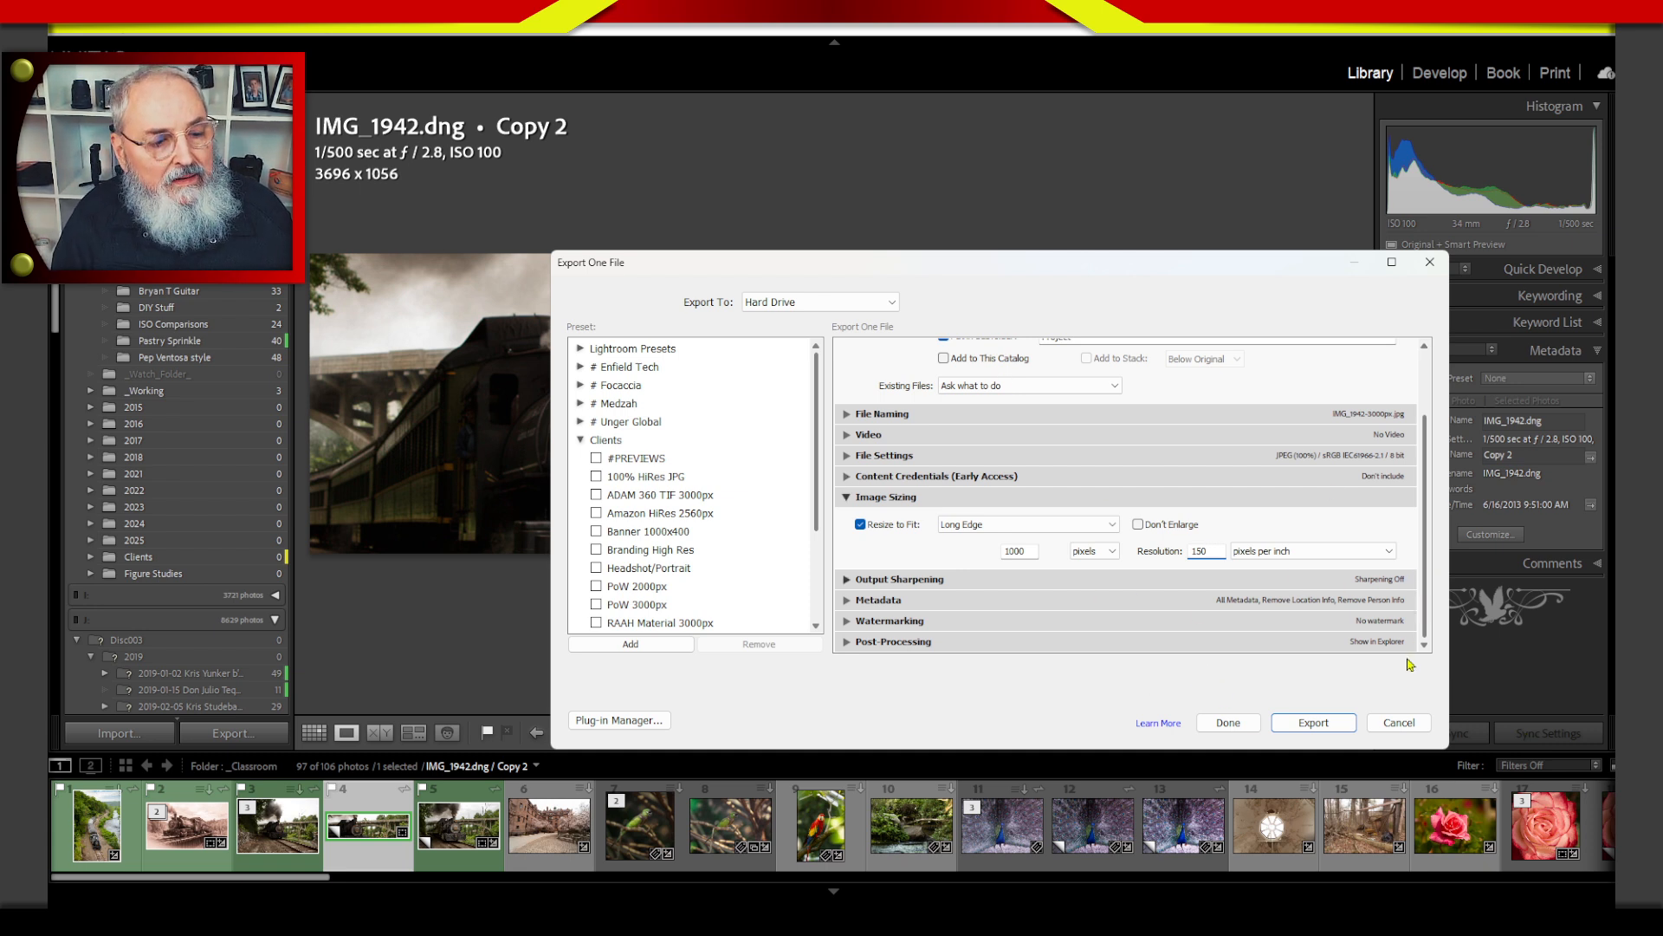
Enable Standard output sharpening for Screen and expand the export's Post-Processing options.
{"action": "left_click", "coordinate": [1126, 582]}
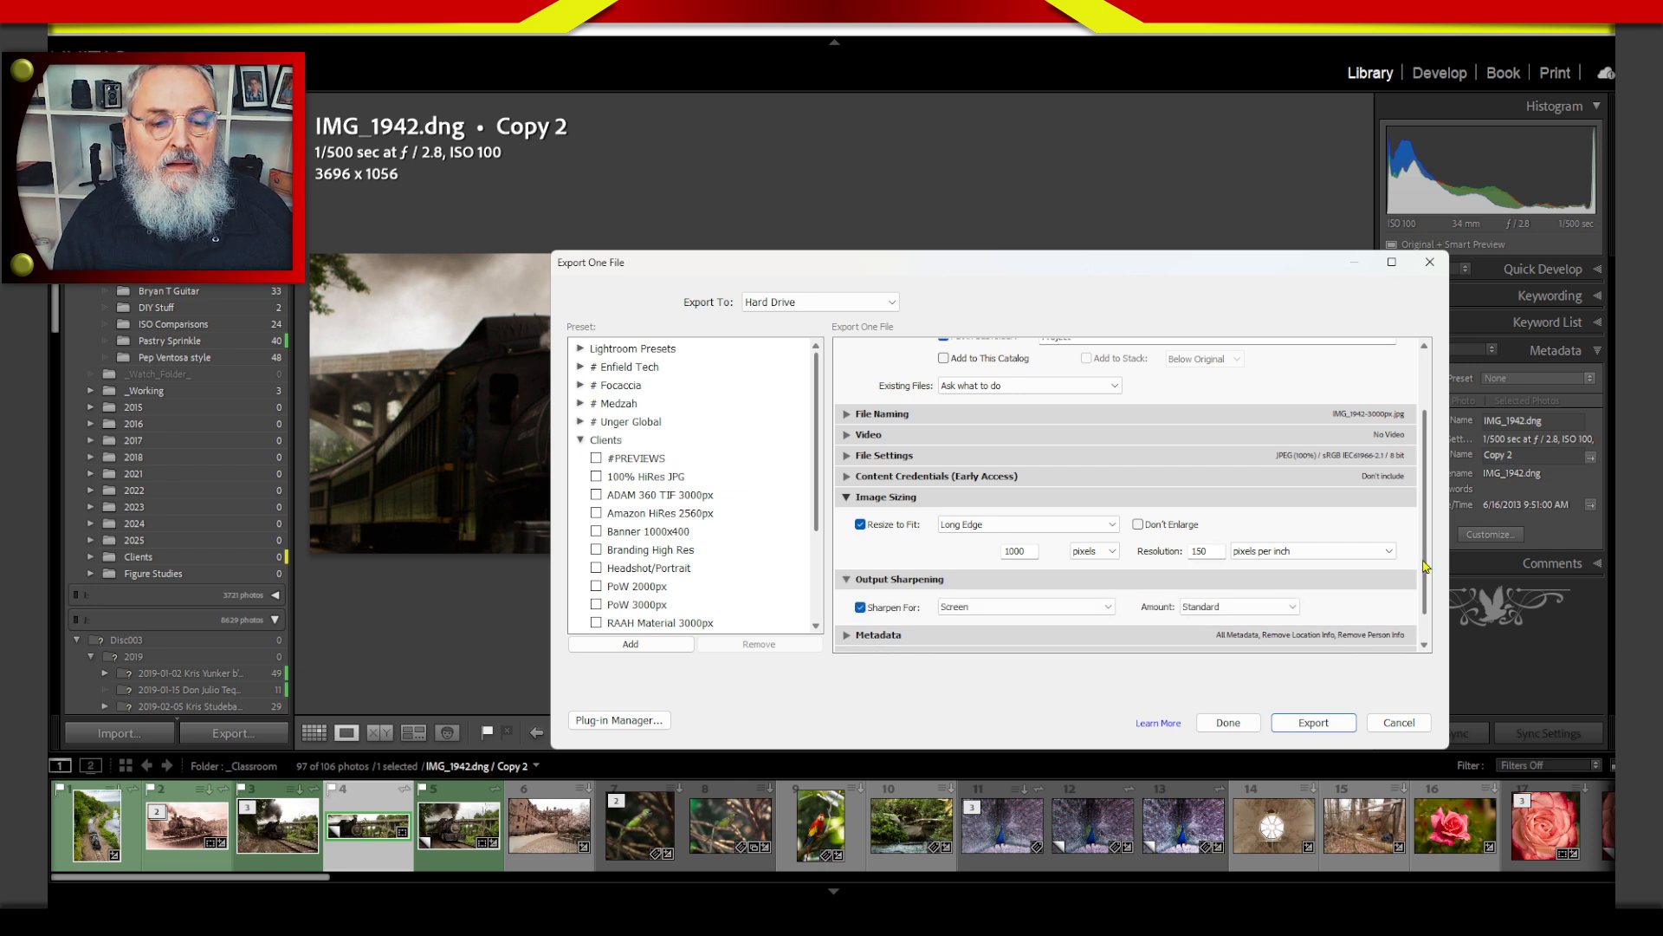
{"action": "scroll", "coordinate": [1425, 563], "scroll_direction": "down", "scroll_amount": 2}
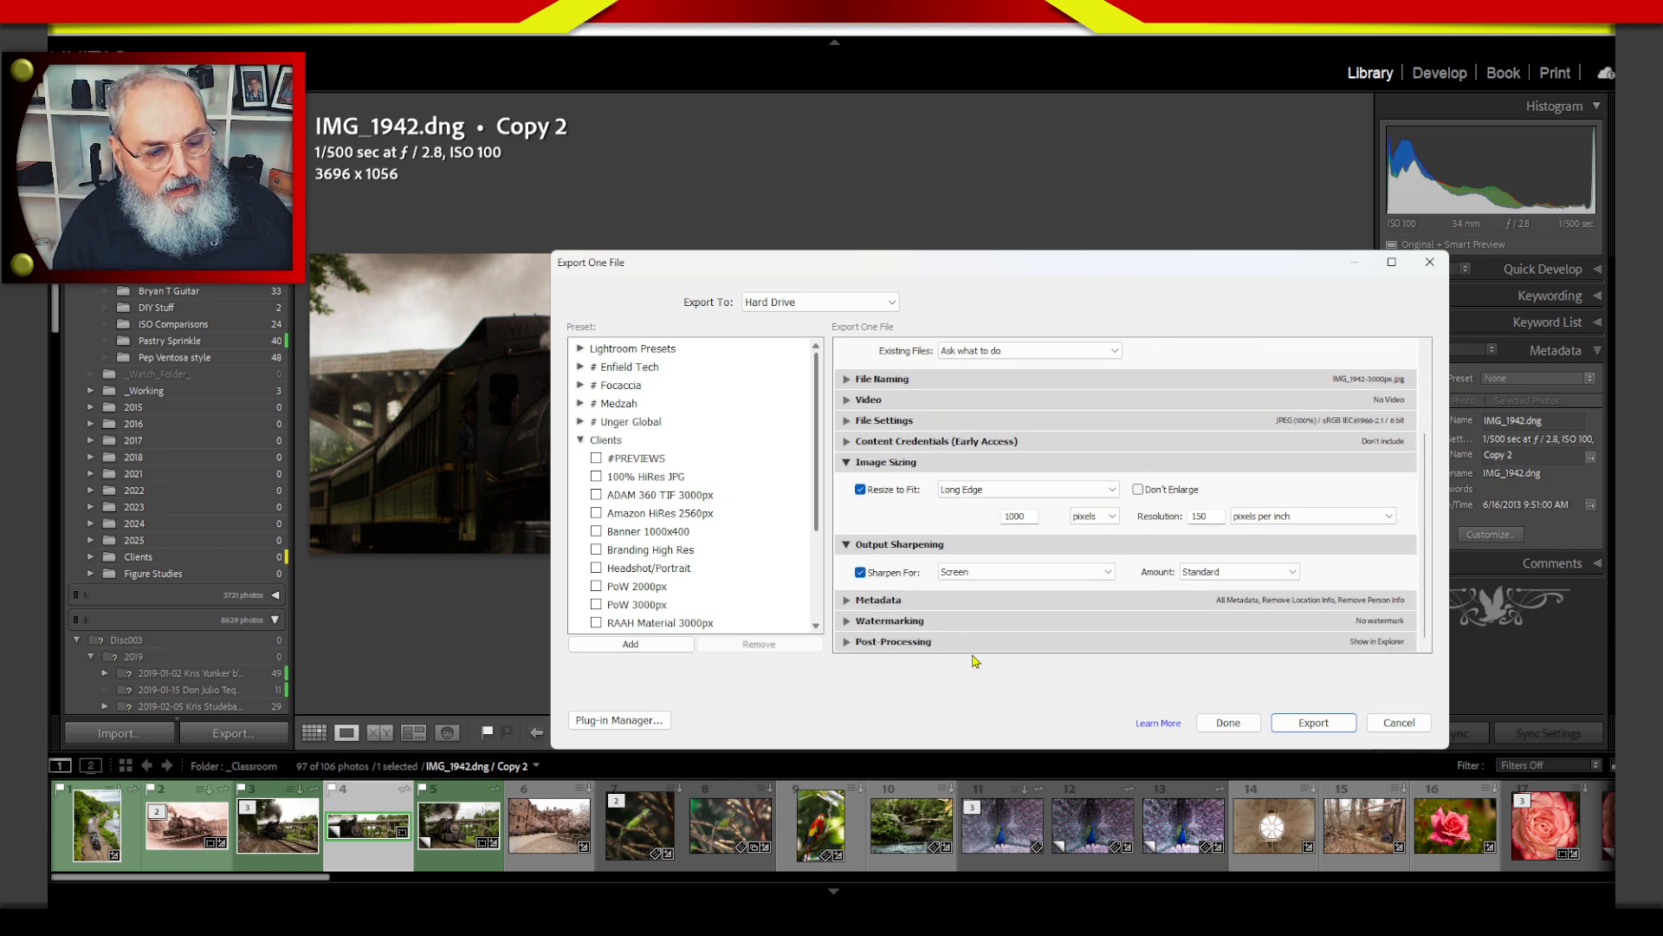
{"action": "left_click", "coordinate": [1009, 645]}
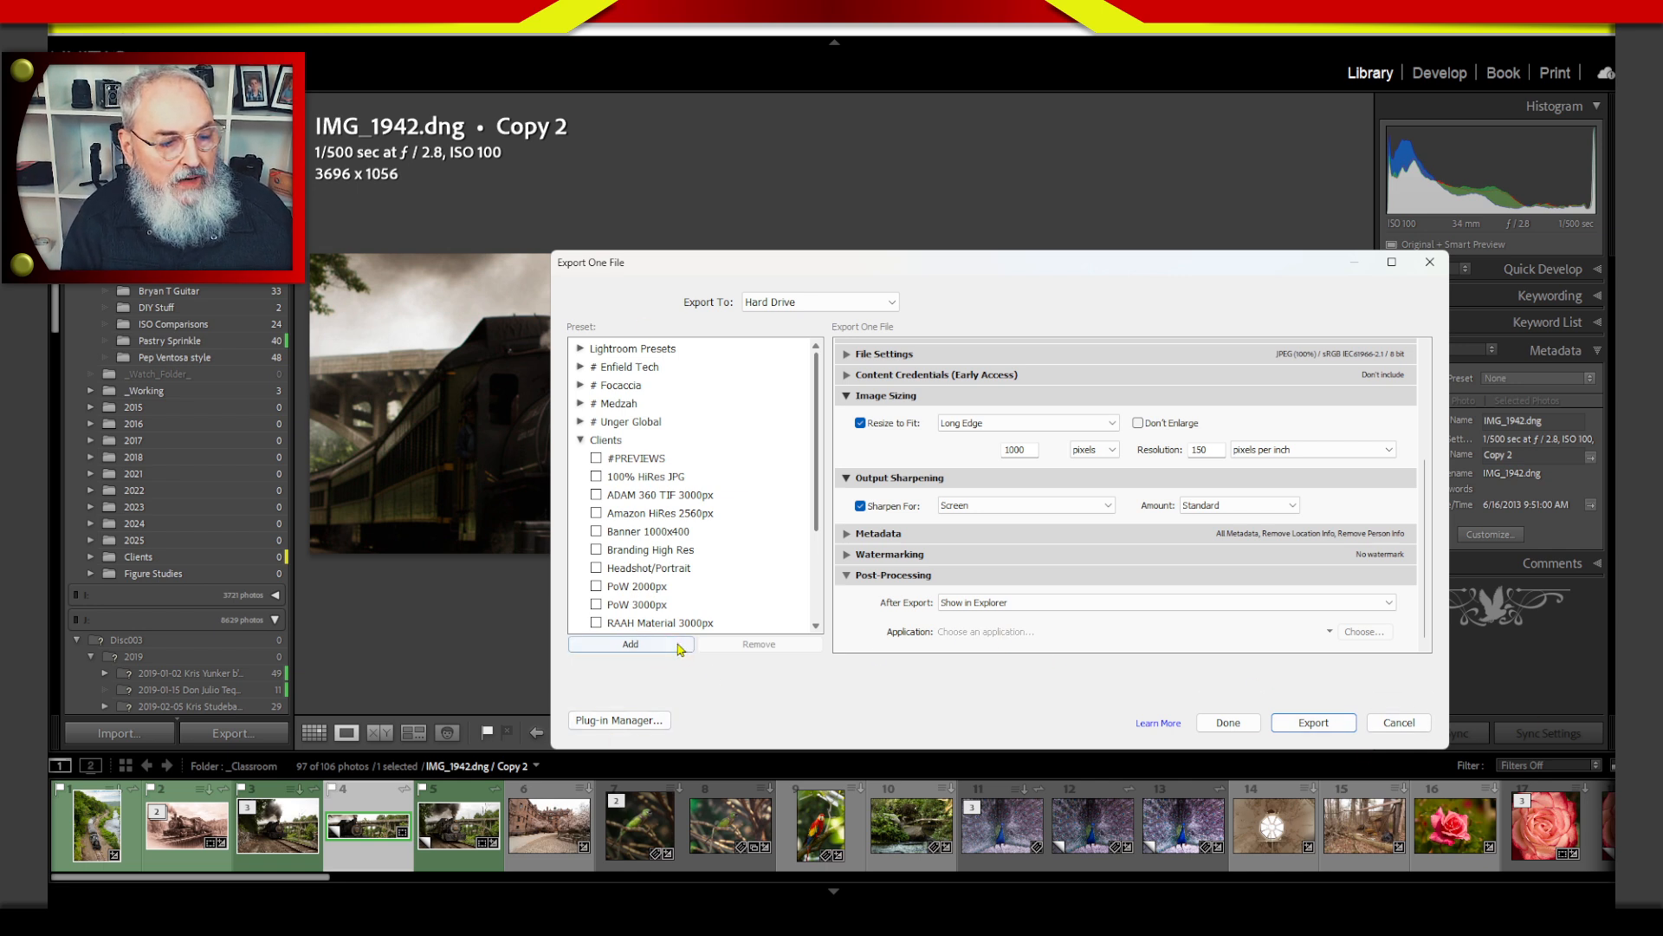
Start a new export preset, look through its folder choices, and cancel both the preset and the export.
{"action": "left_click", "coordinate": [630, 644]}
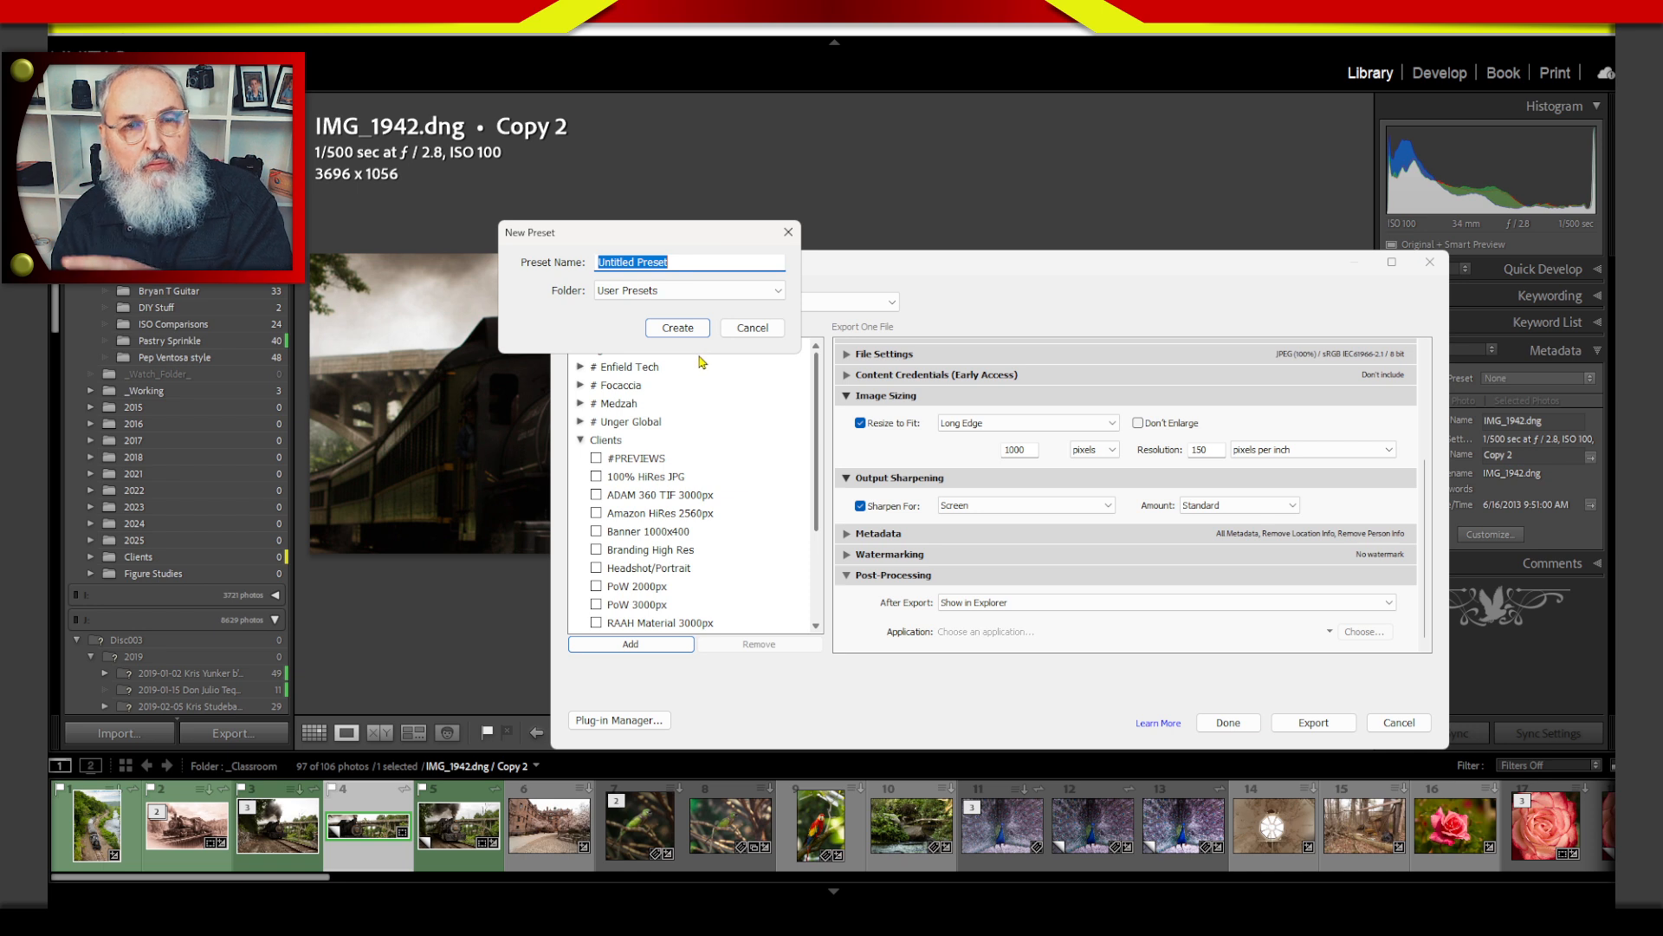
{"action": "left_click", "coordinate": [664, 297]}
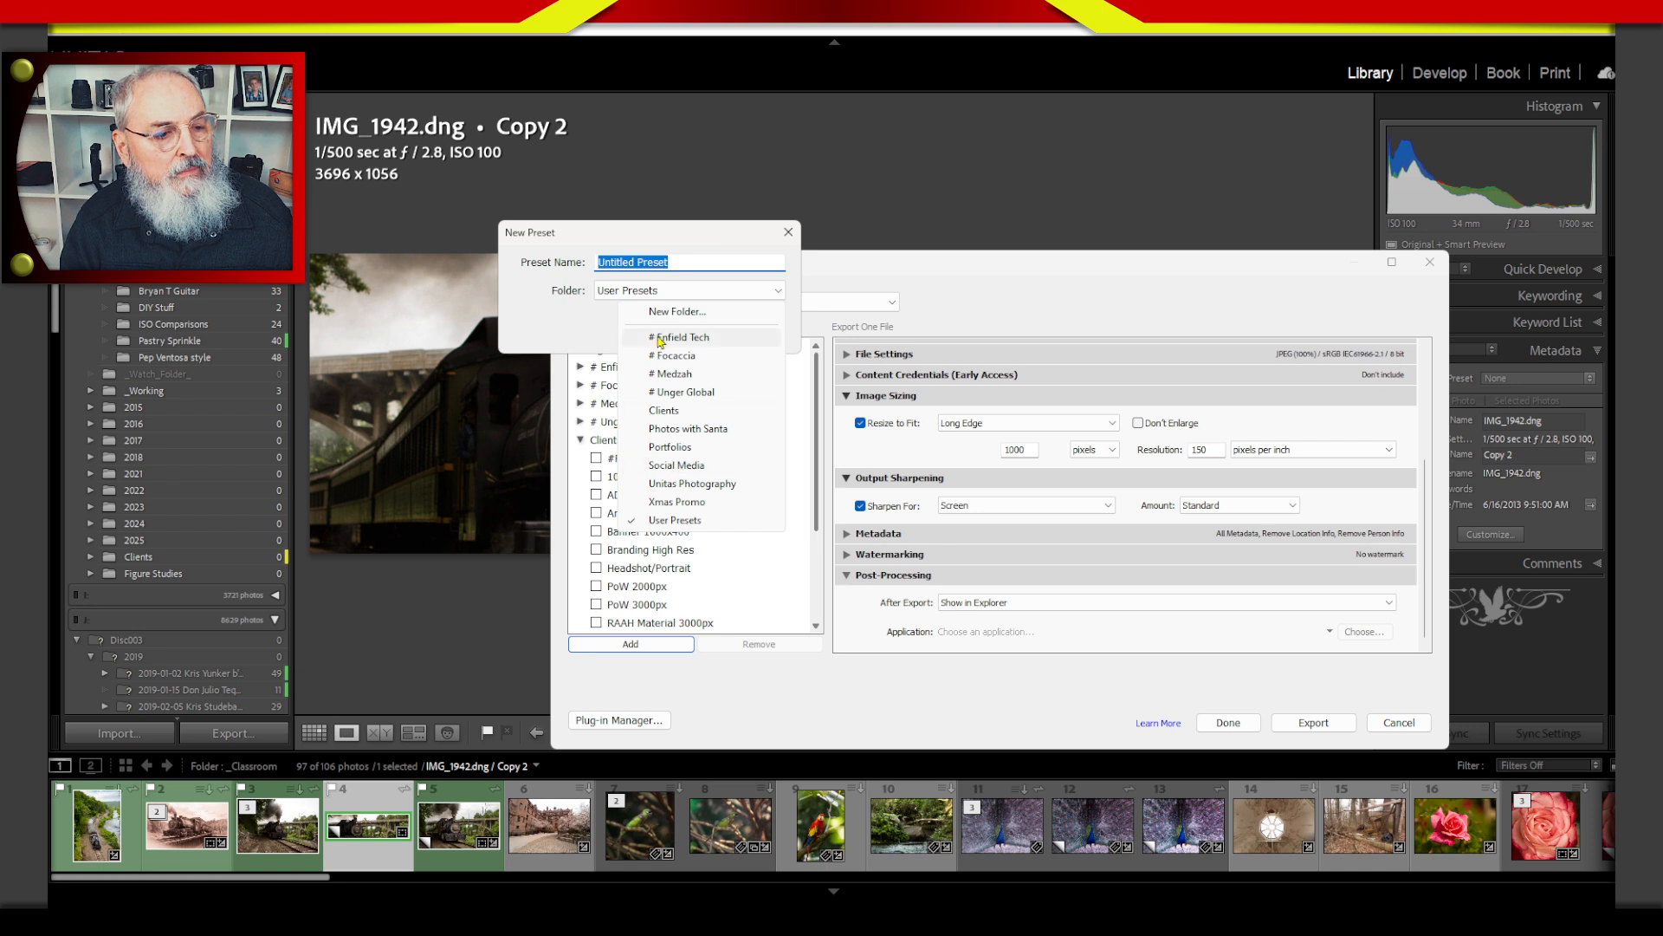
{"action": "left_click", "coordinate": [681, 260]}
{"action": "left_click_drag", "start_coordinate": [684, 260], "coordinate": [549, 257]}
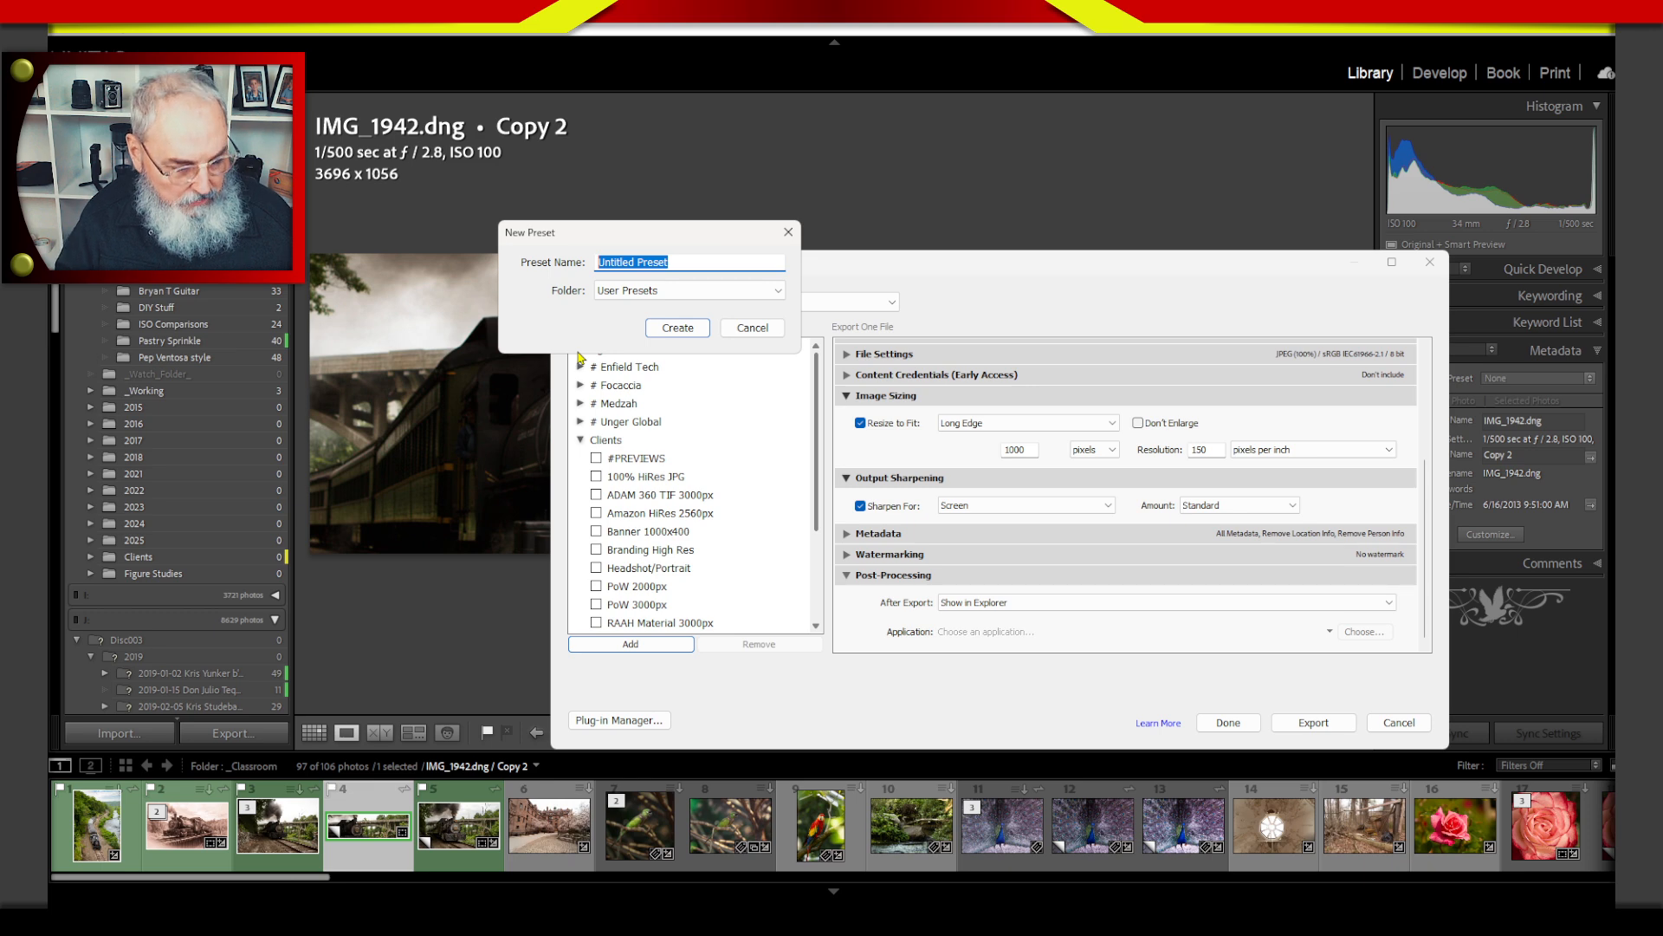
{"action": "key", "text": "Escape"}
{"action": "key", "text": "Escape"}
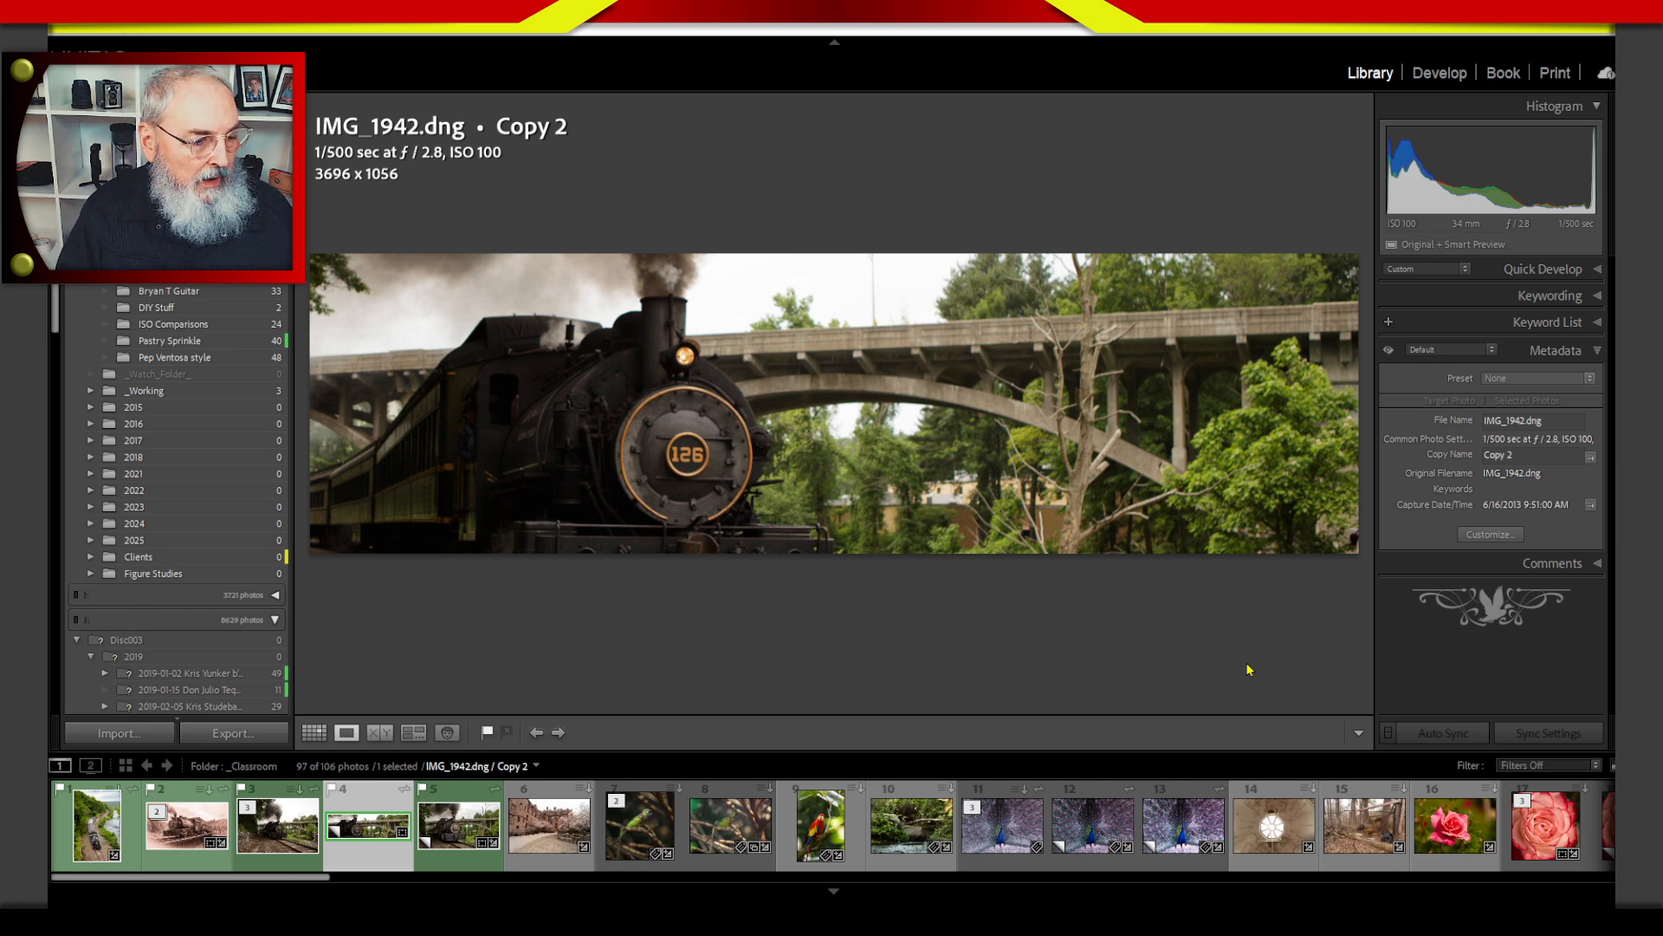
Create another virtual copy from the original IMG_1942 and acknowledge the sync message.
{"action": "left_click", "coordinate": [277, 825]}
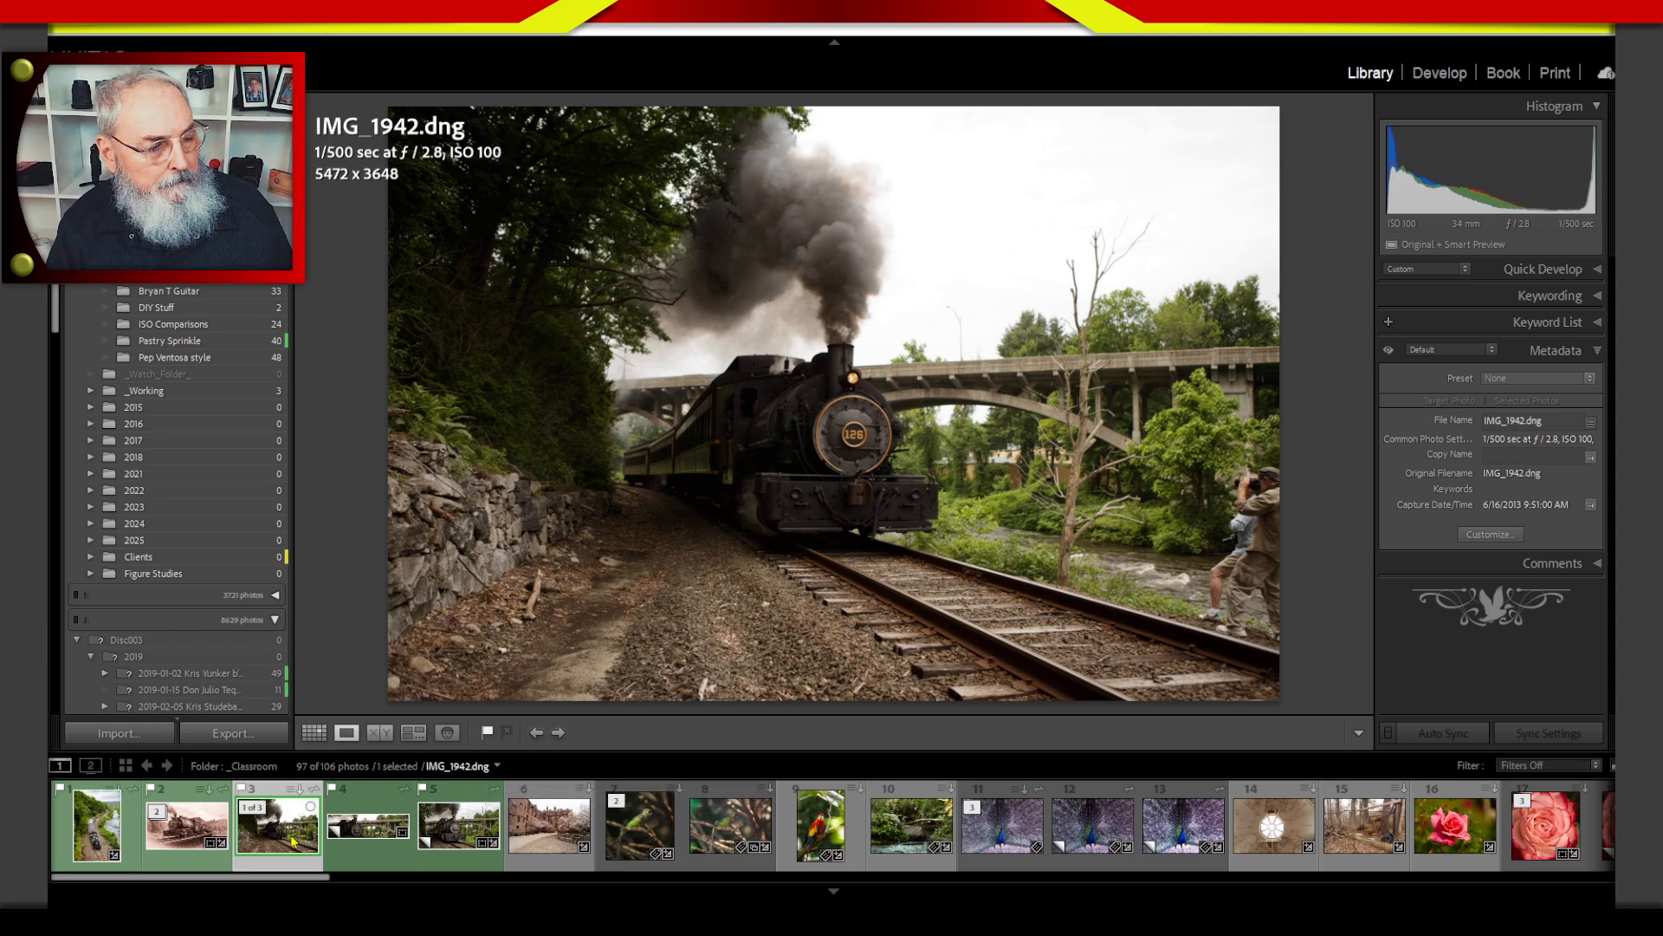
{"action": "right_click", "coordinate": [259, 827]}
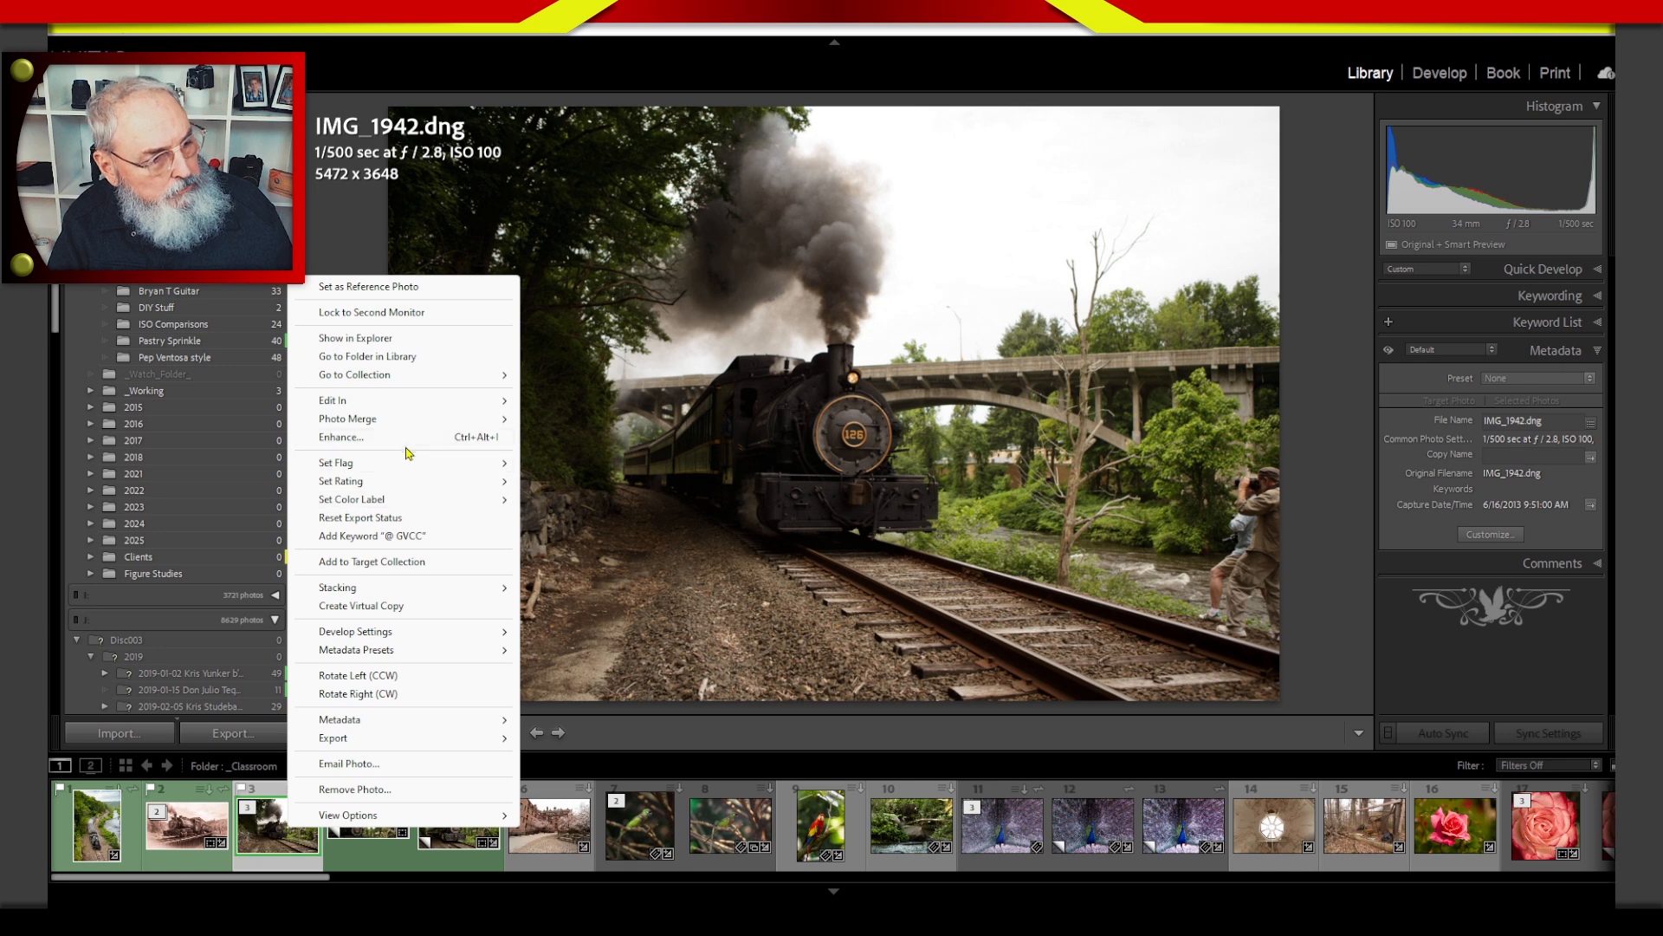
{"action": "left_click", "coordinate": [379, 607]}
{"action": "left_click", "coordinate": [987, 473]}
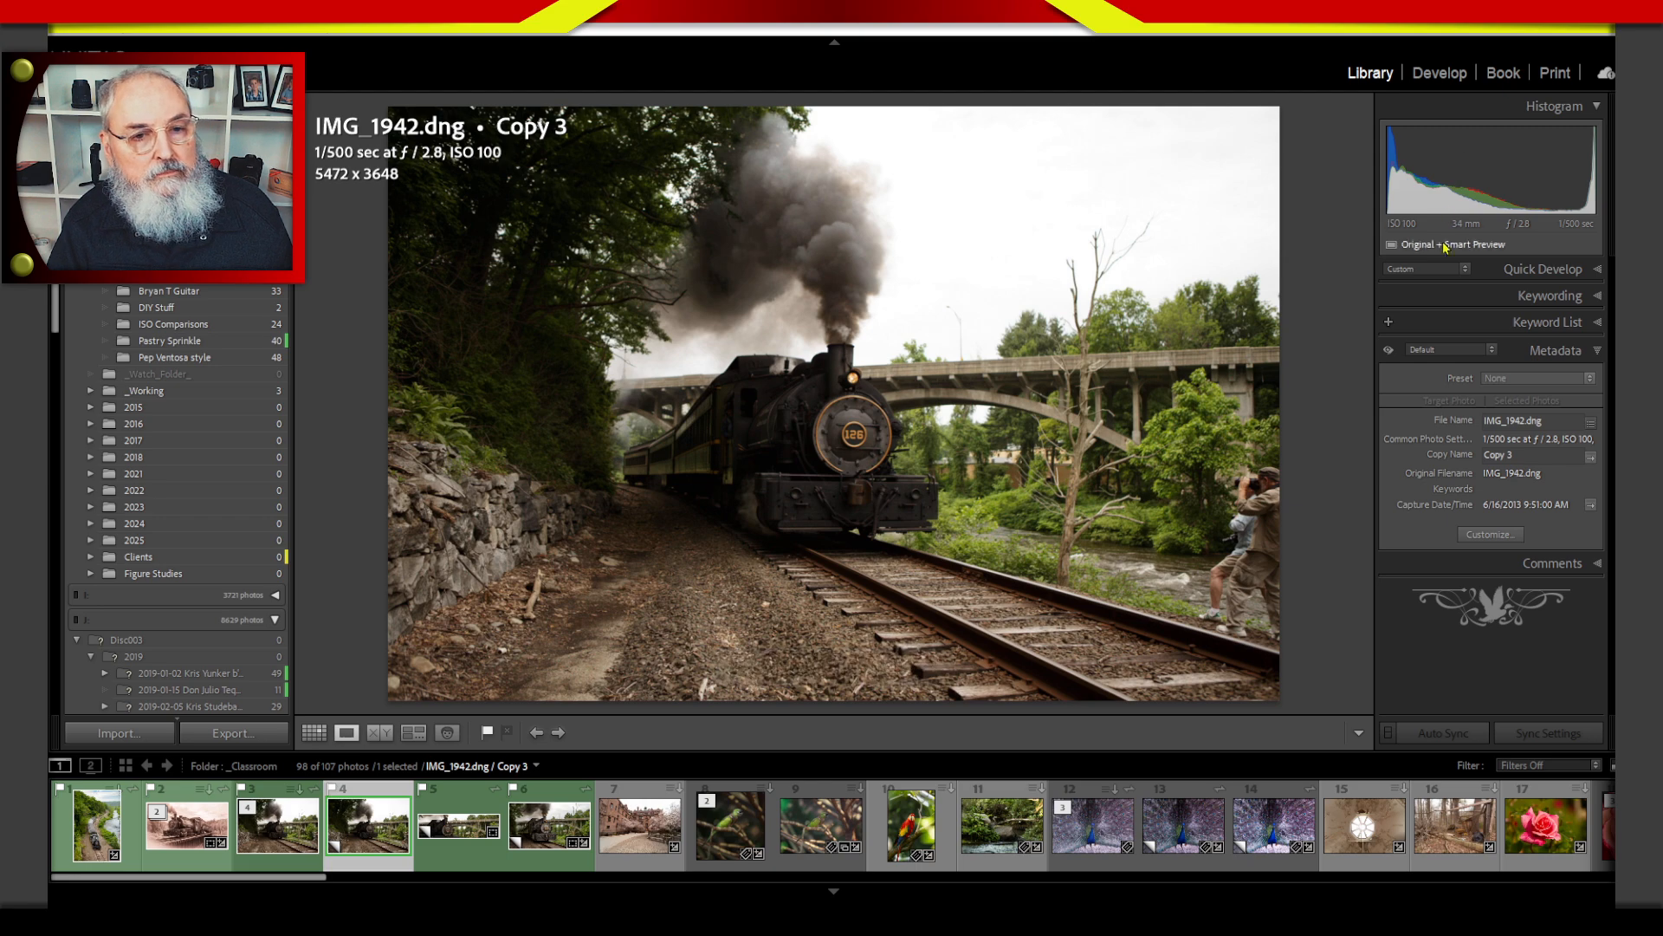
Crop Copy 3 in Develop to a 1 x 1 square of 2444 x 2444 pixels around the locomotive and apply it.
{"action": "left_click", "coordinate": [1442, 75]}
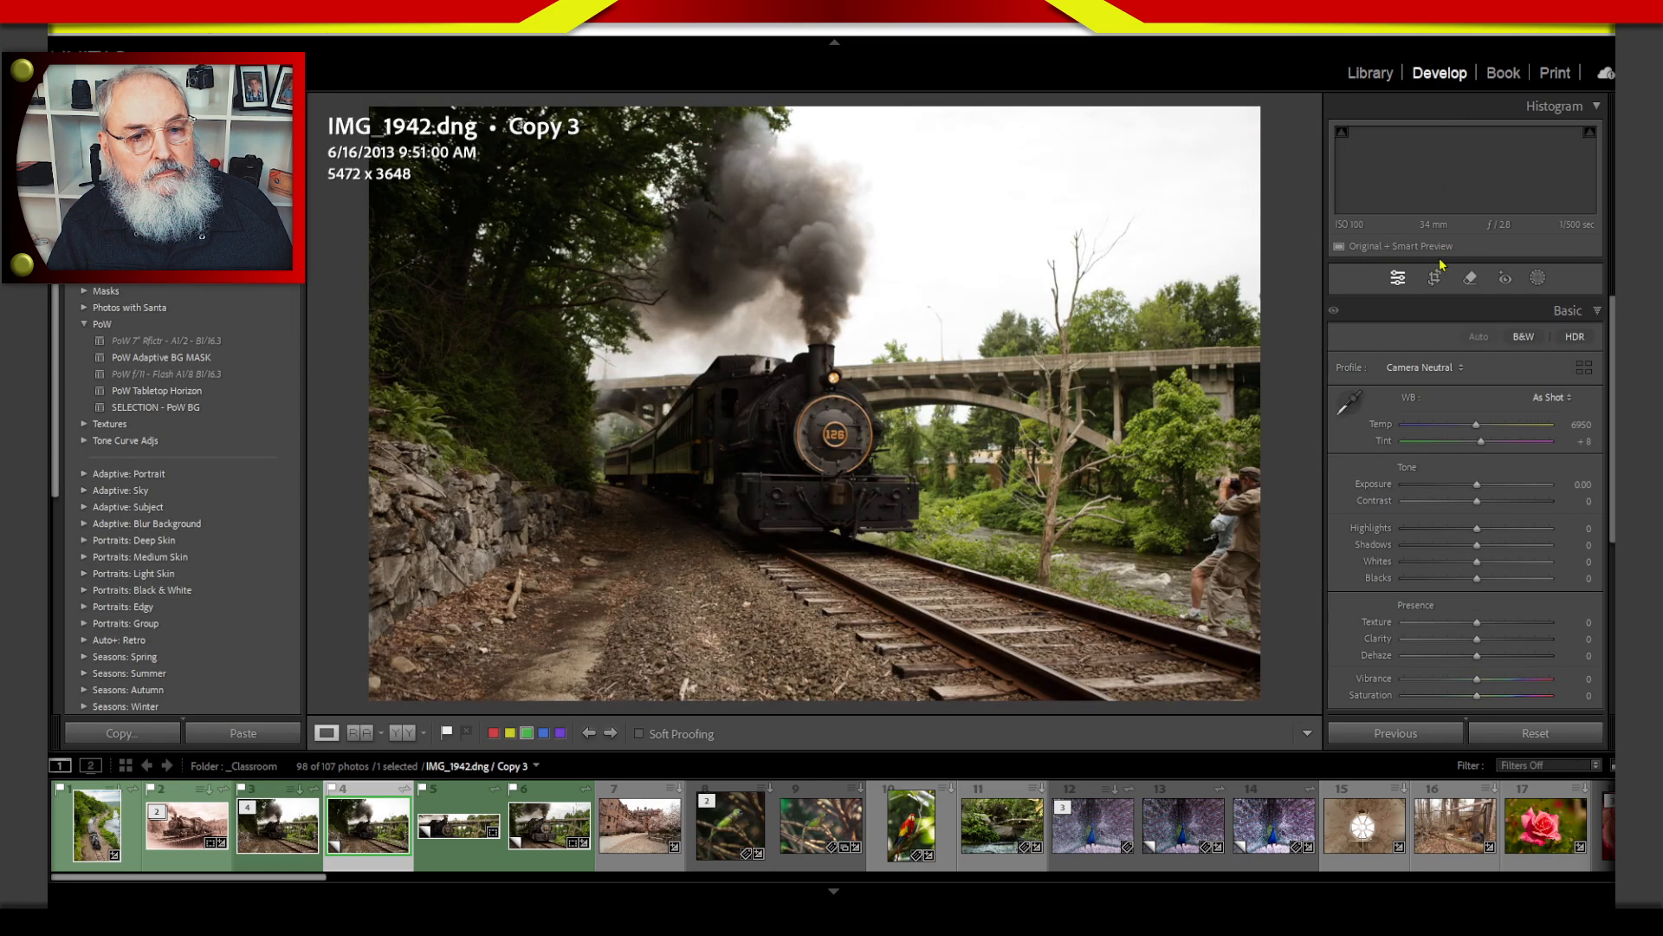
{"action": "key", "text": "r"}
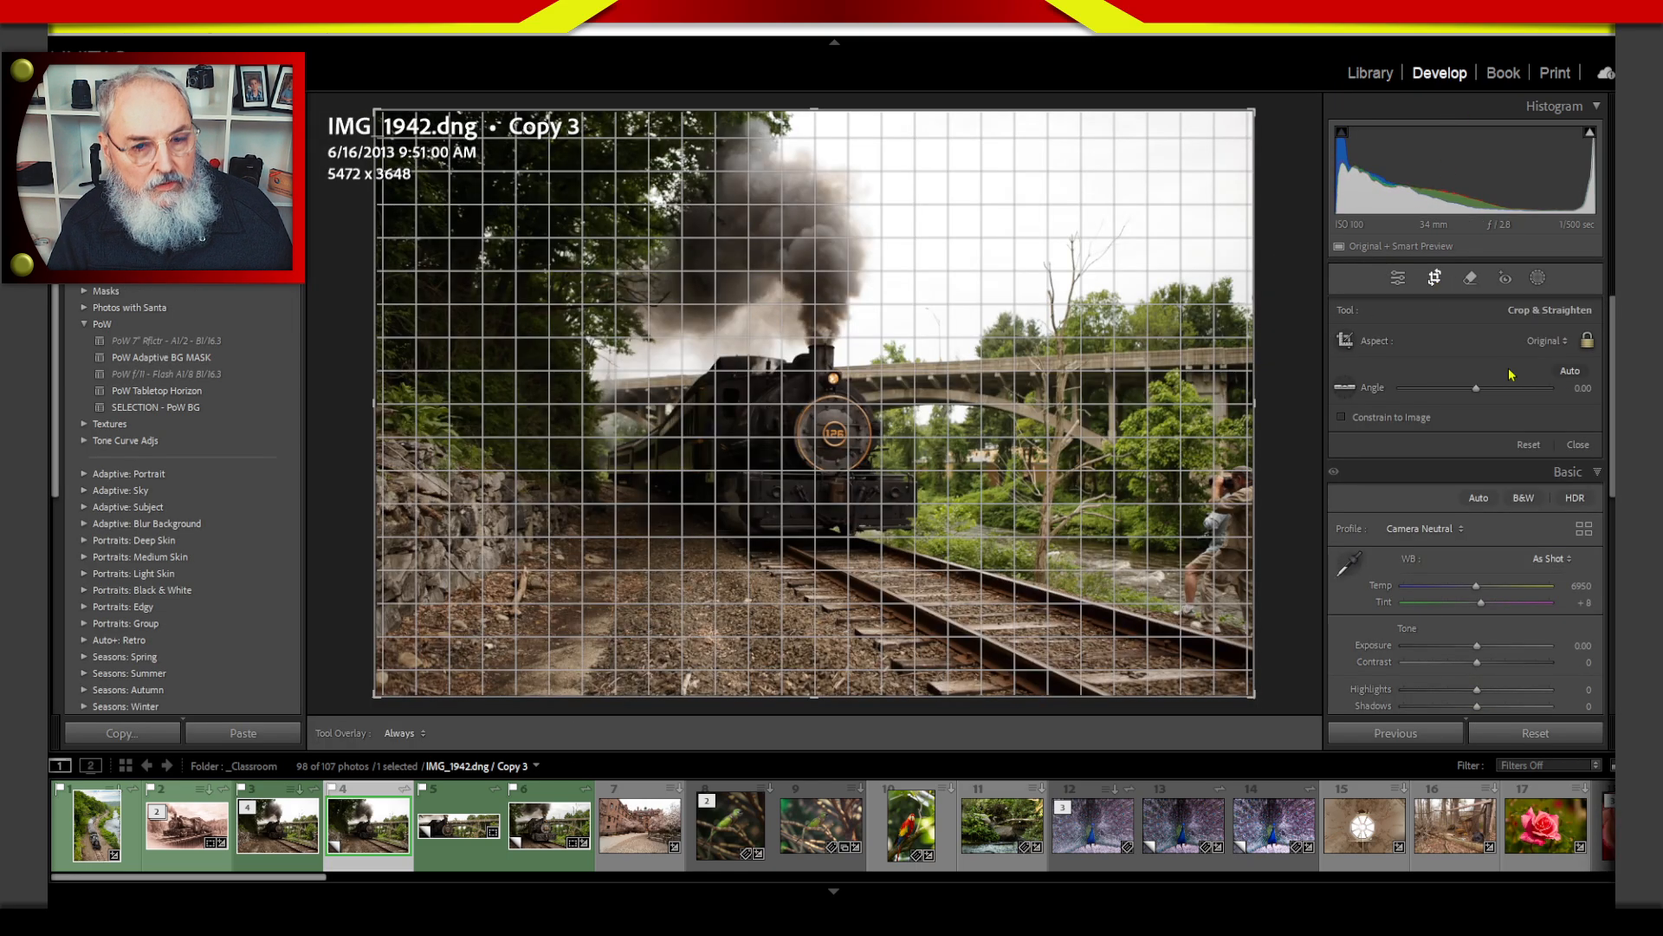
{"action": "left_click", "coordinate": [1548, 340]}
{"action": "left_click", "coordinate": [1477, 431]}
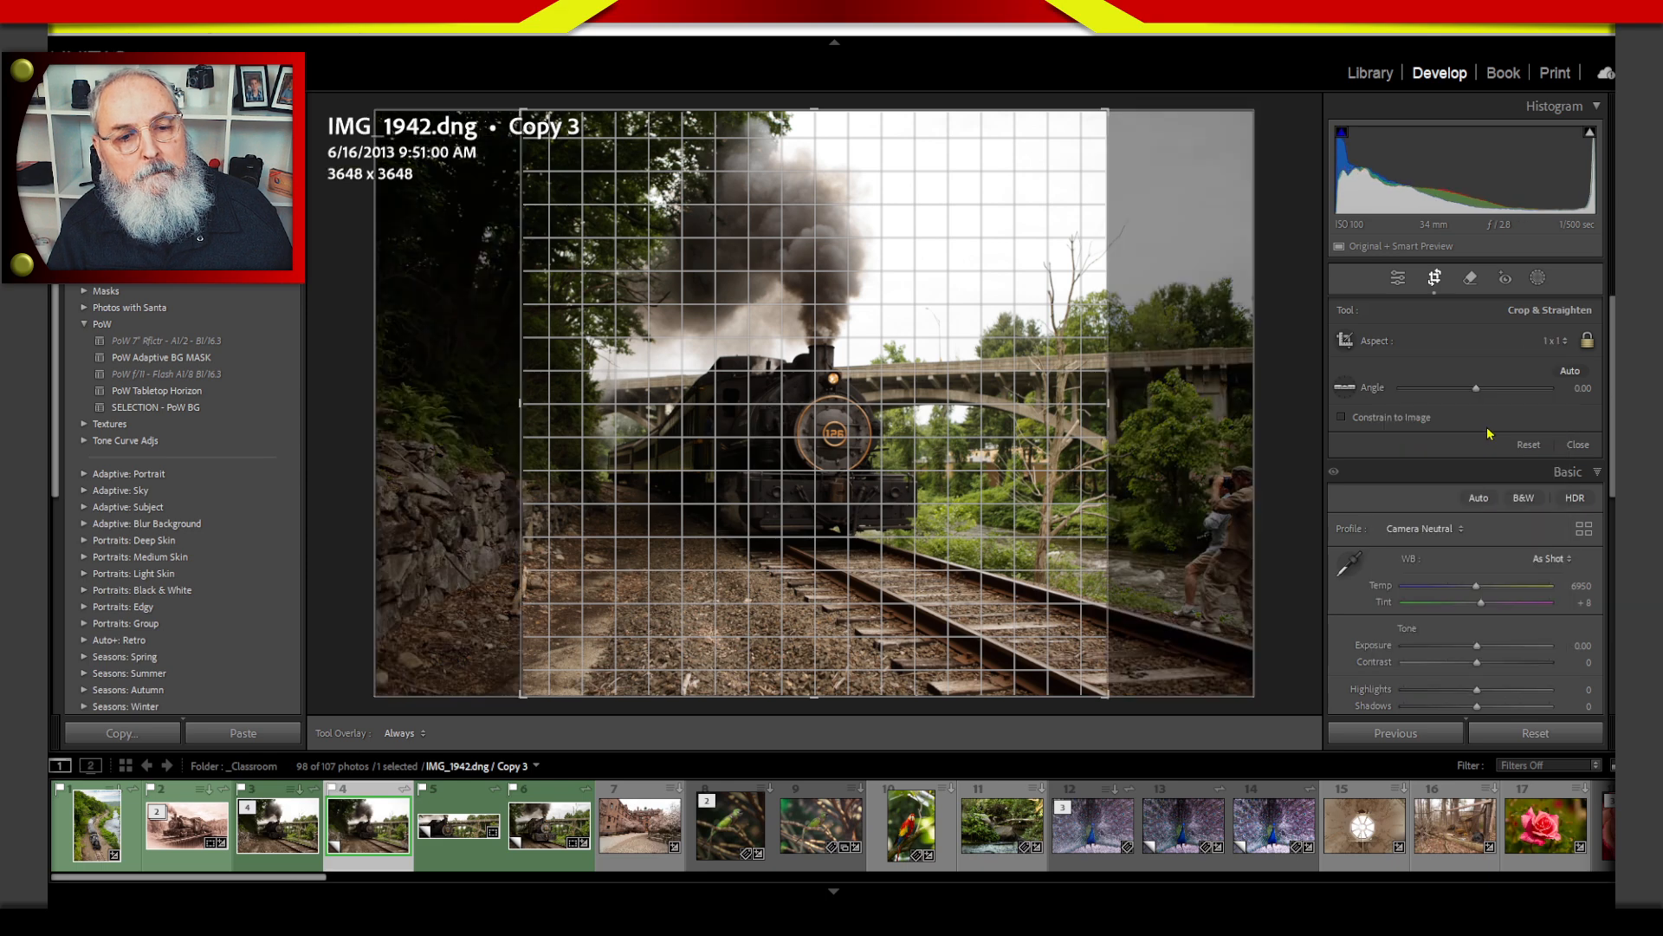
{"action": "left_click_drag", "start_coordinate": [822, 115], "coordinate": [815, 277]}
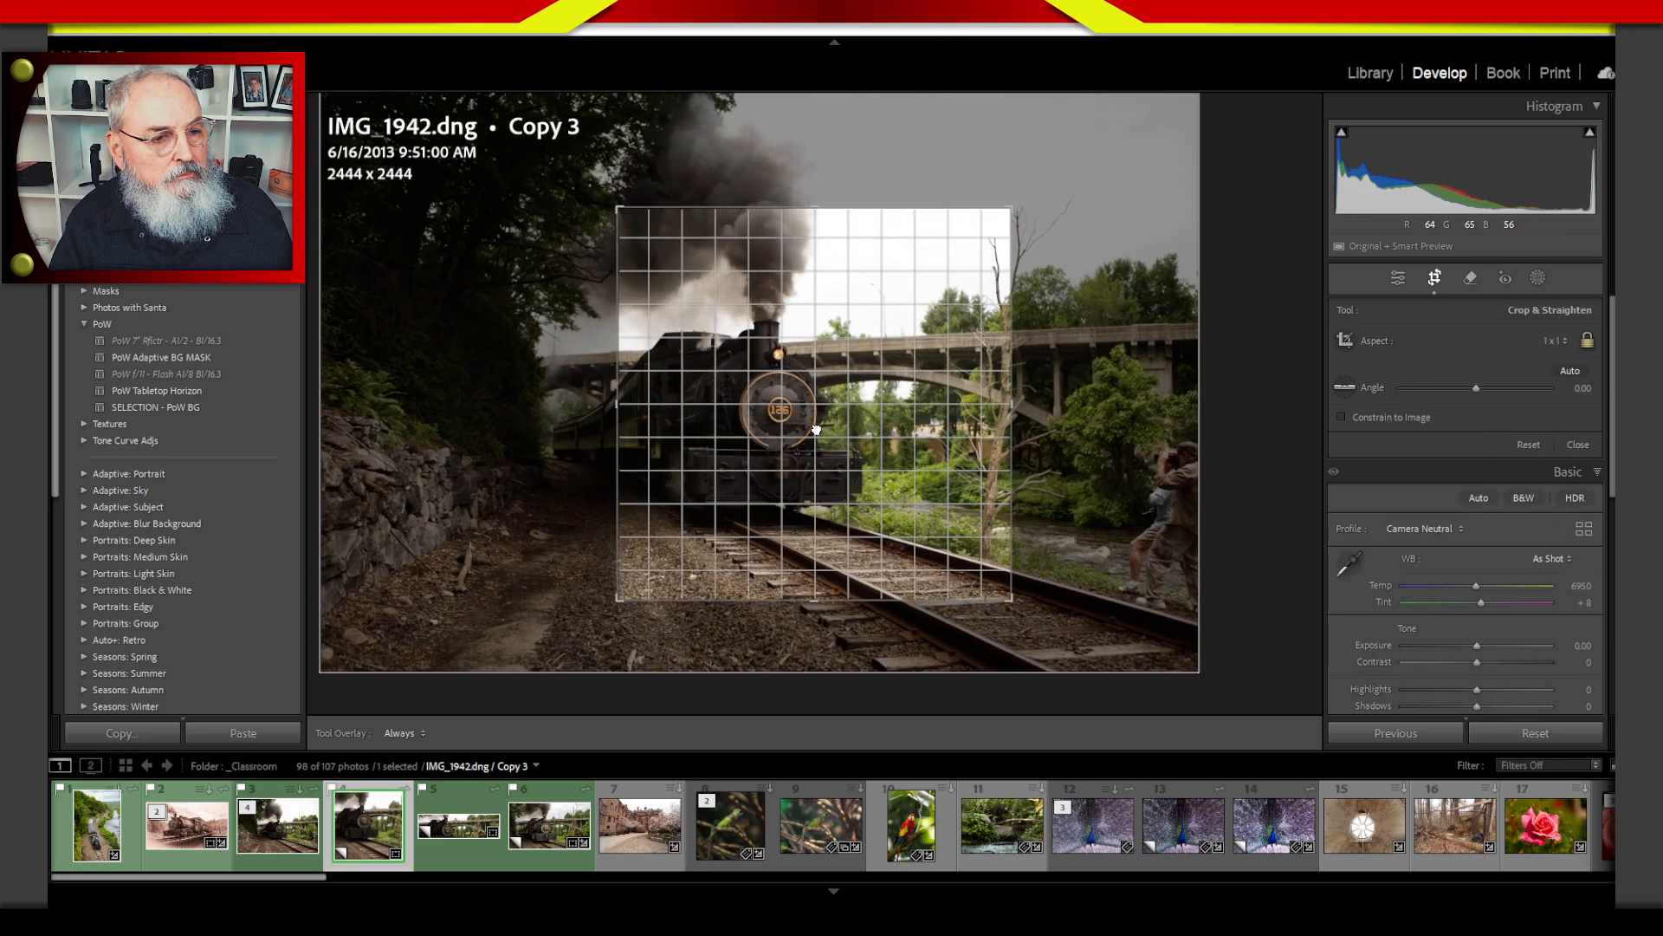
{"action": "left_click", "coordinate": [1550, 348]}
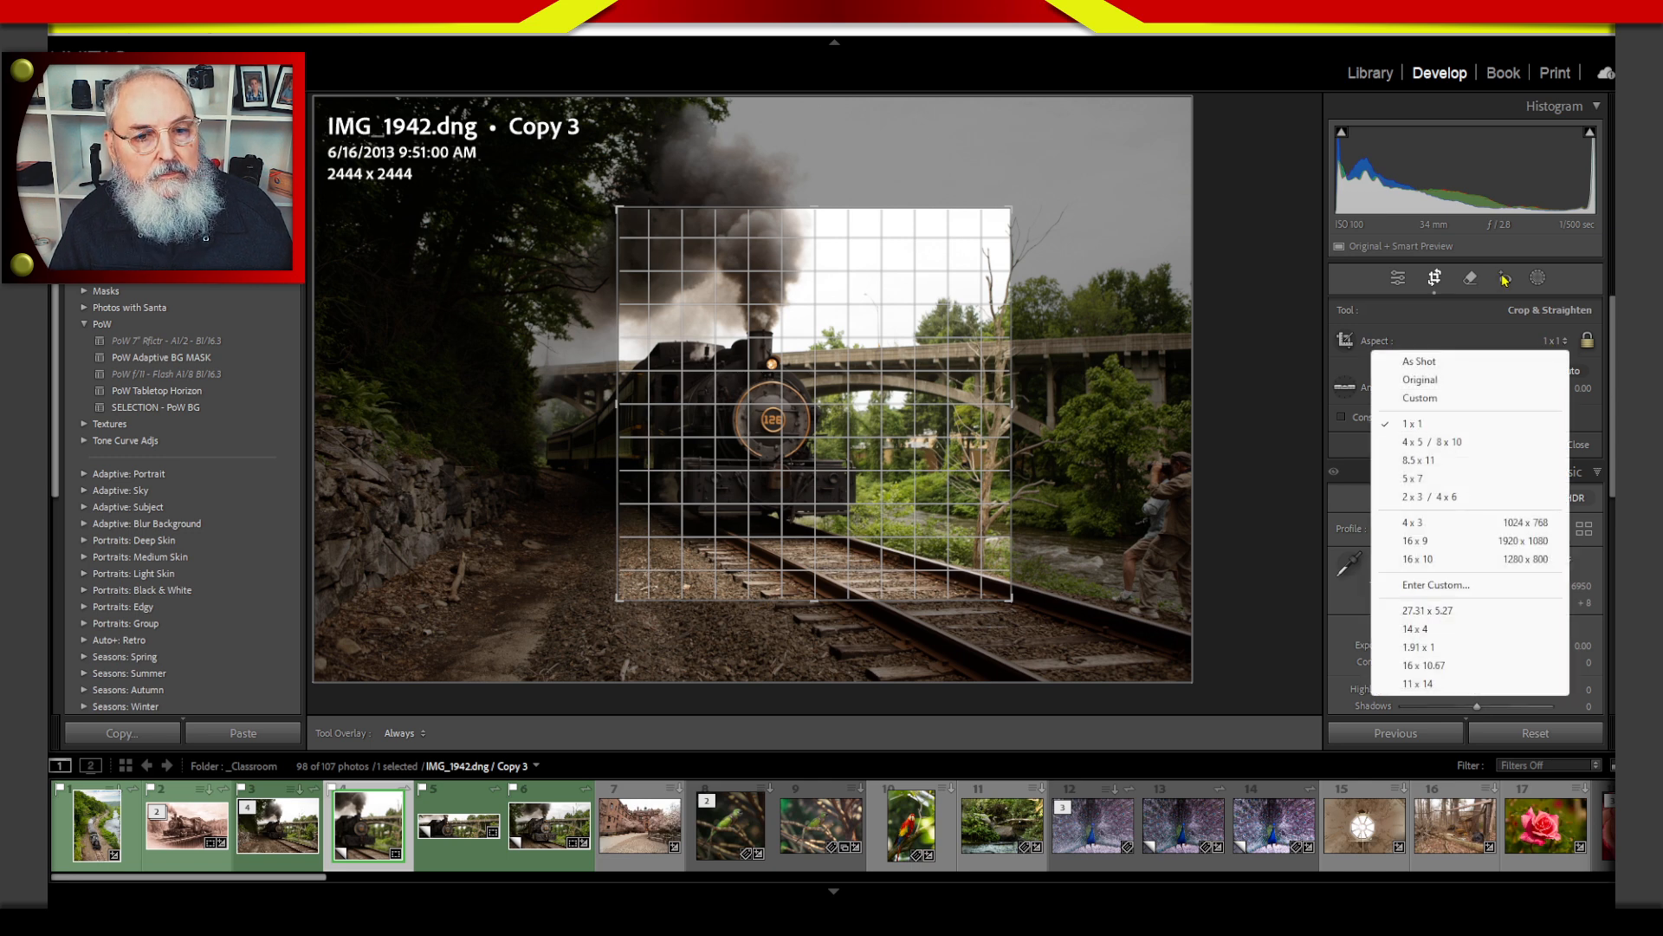
{"action": "left_click", "coordinate": [1435, 282]}
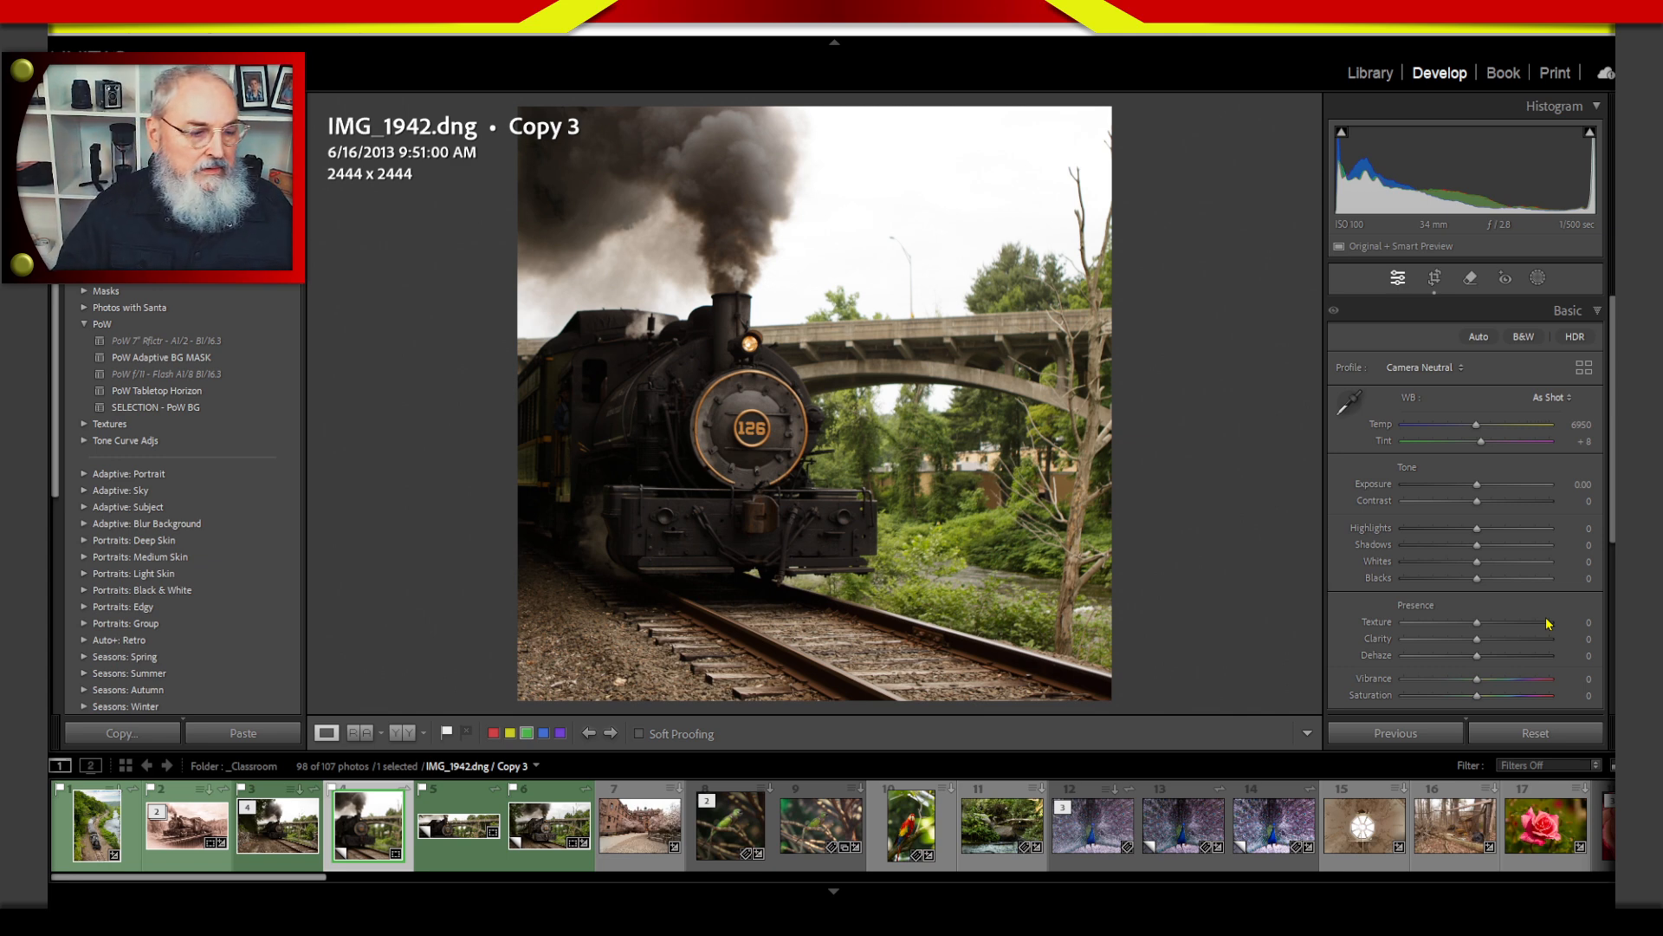
Start cropping the original IMG_1942 and enter a custom aspect ratio of 1000 x 200.
{"action": "key", "text": "Left"}
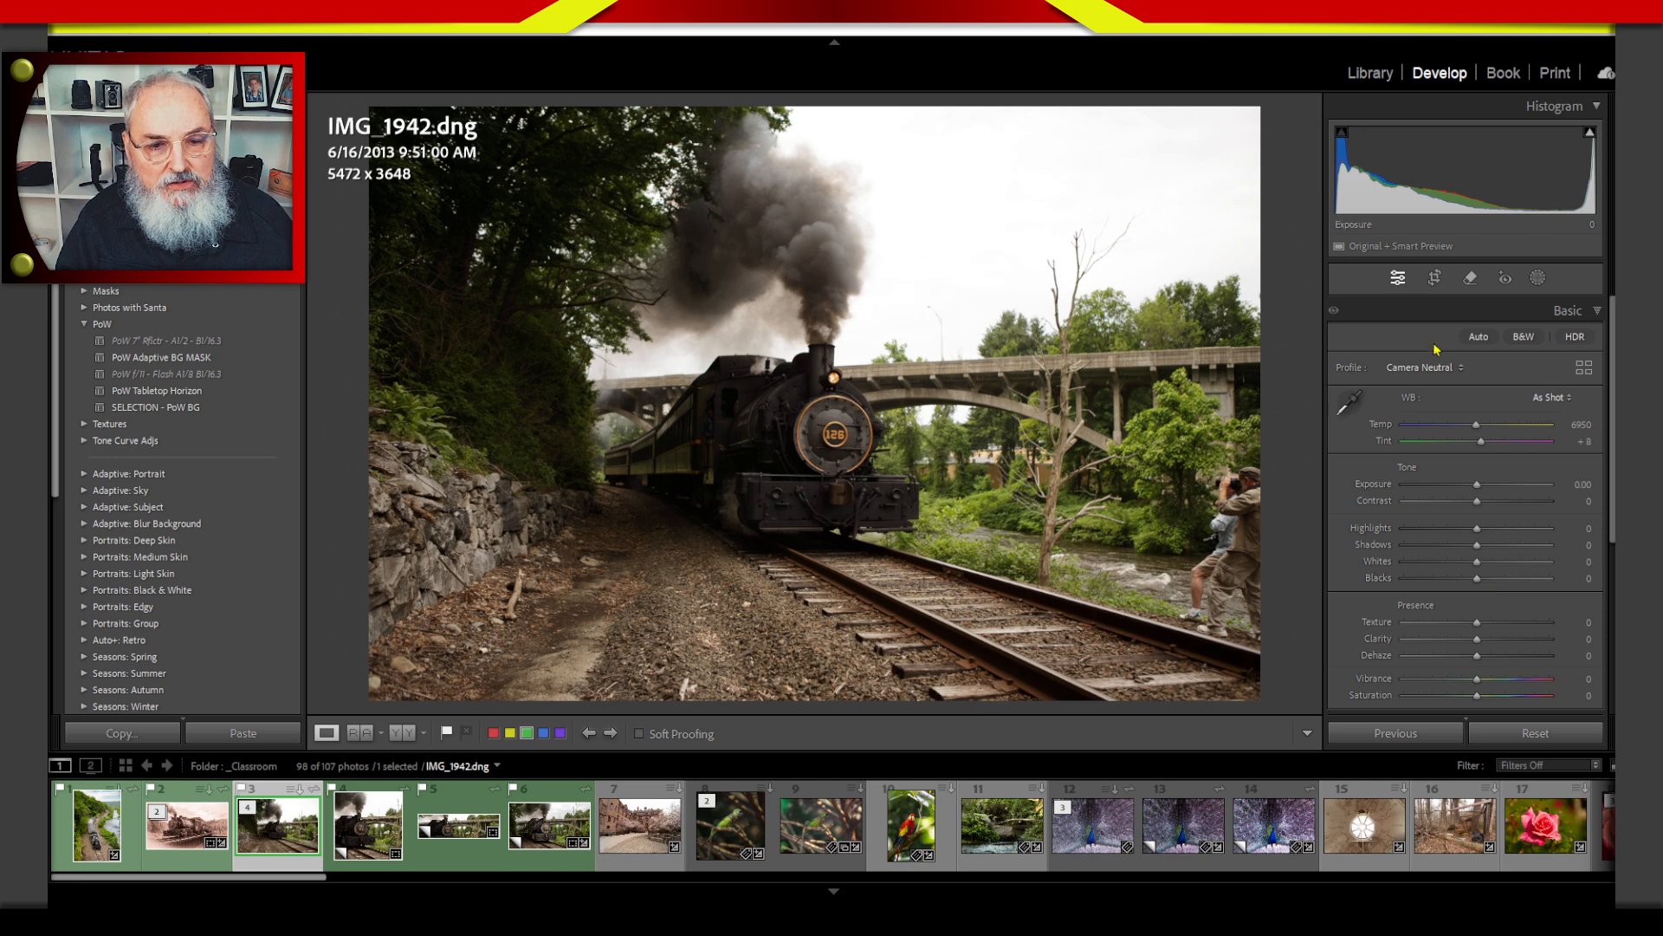
{"action": "left_click", "coordinate": [1435, 277]}
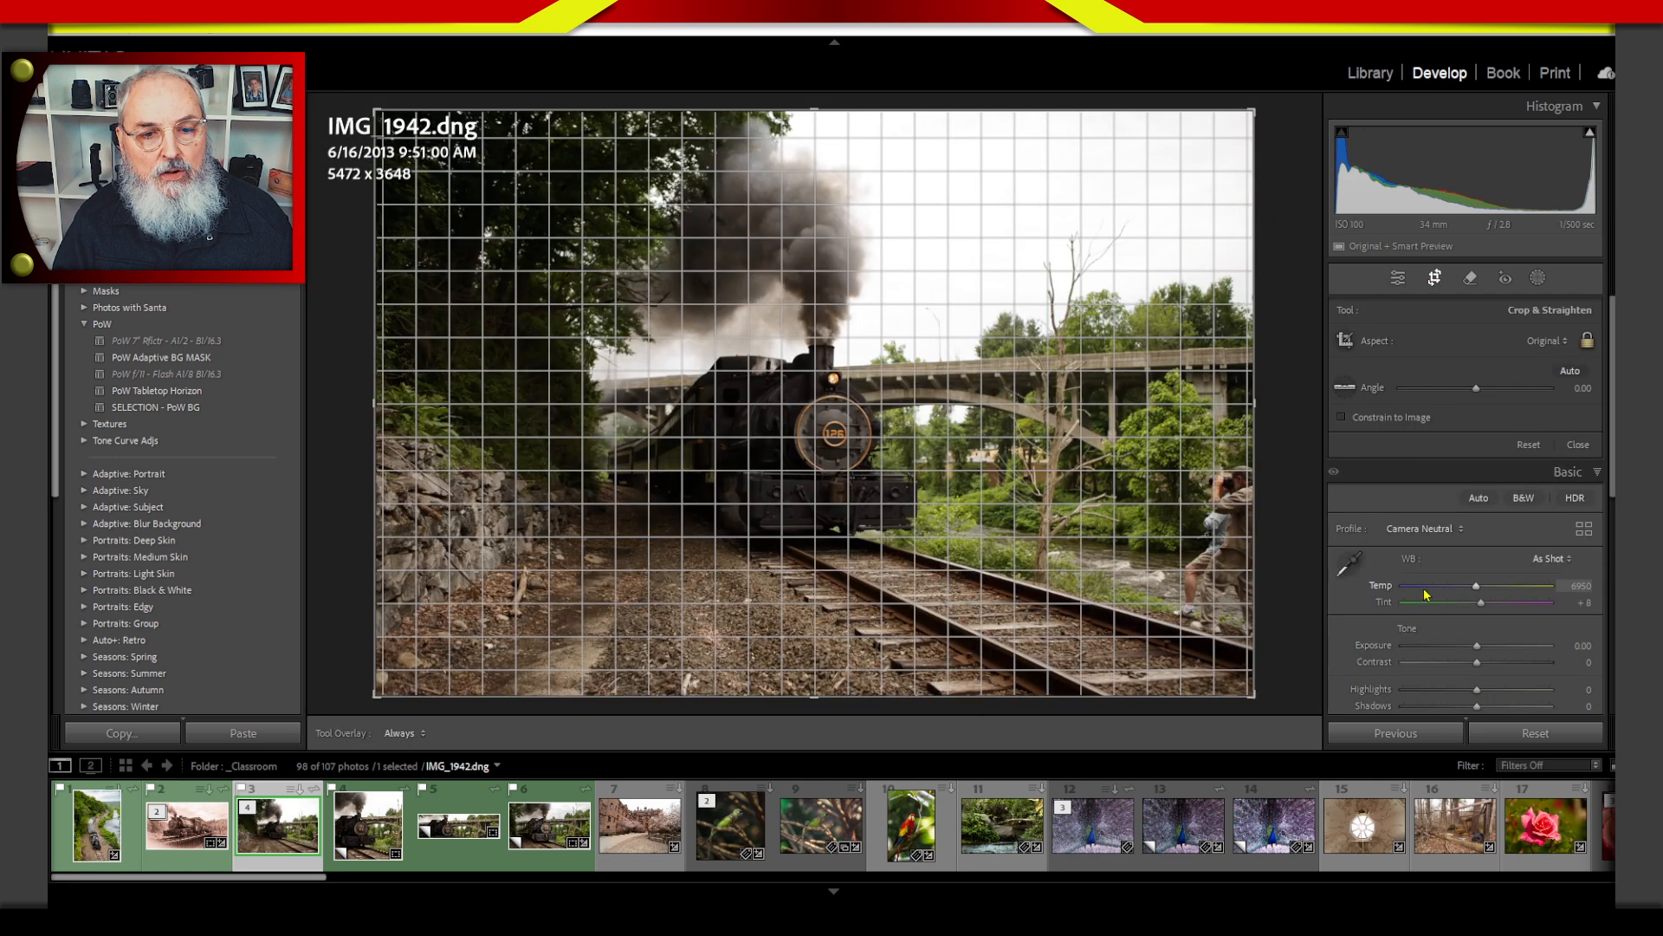
{"action": "left_click", "coordinate": [1548, 337]}
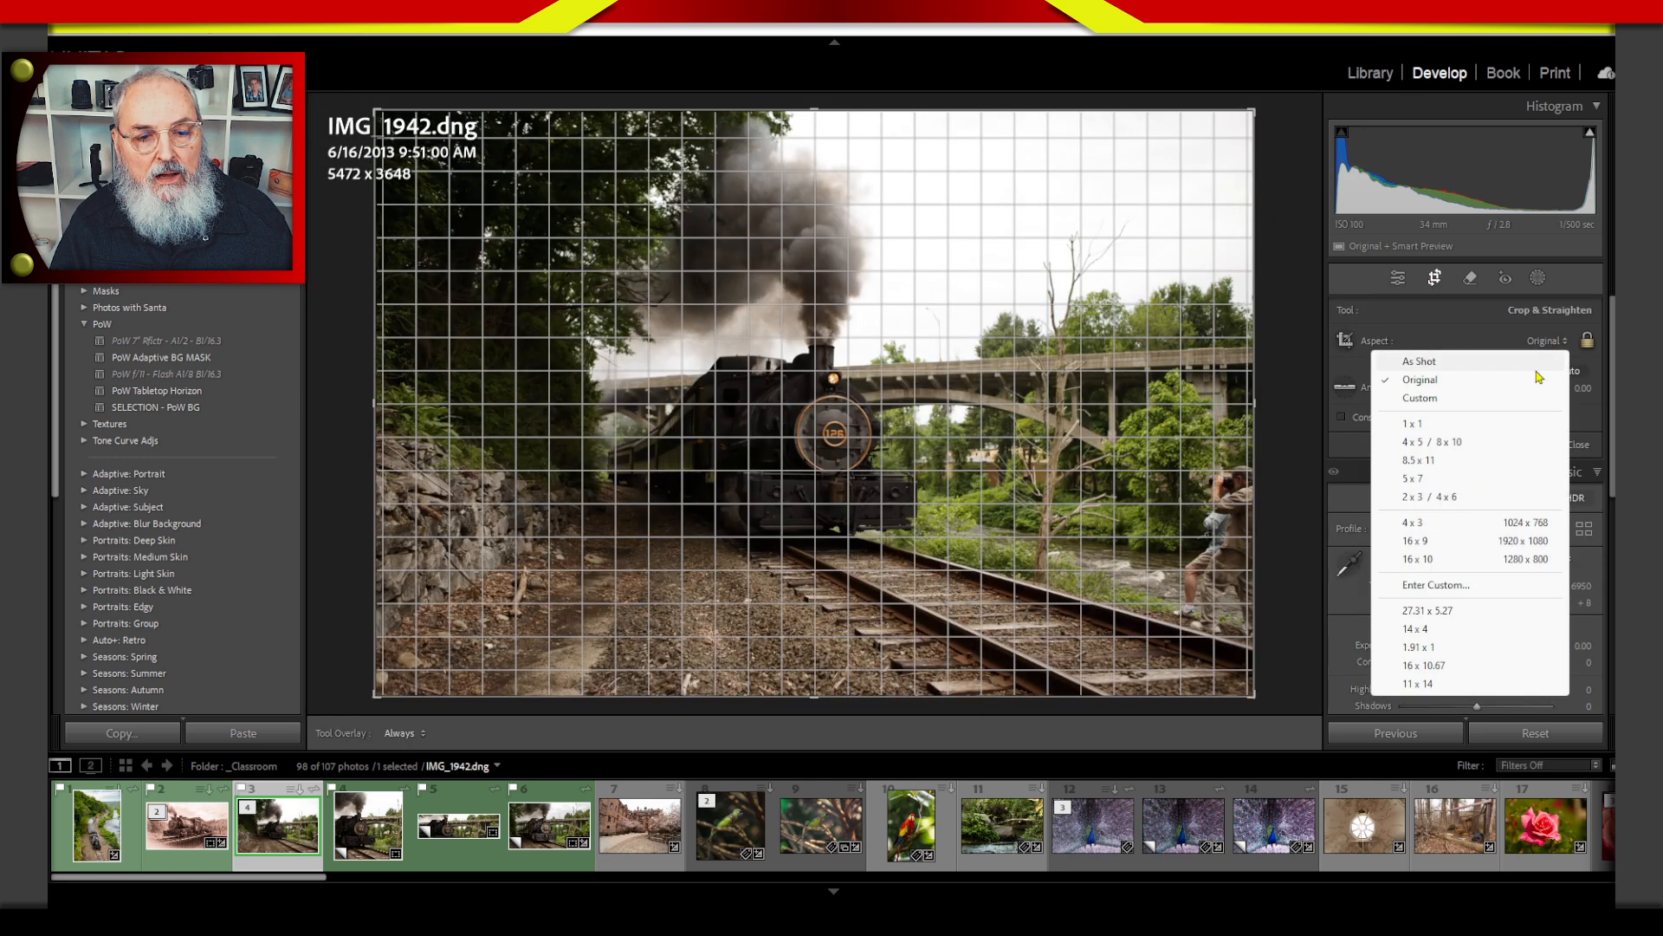
{"action": "left_click", "coordinate": [1443, 586]}
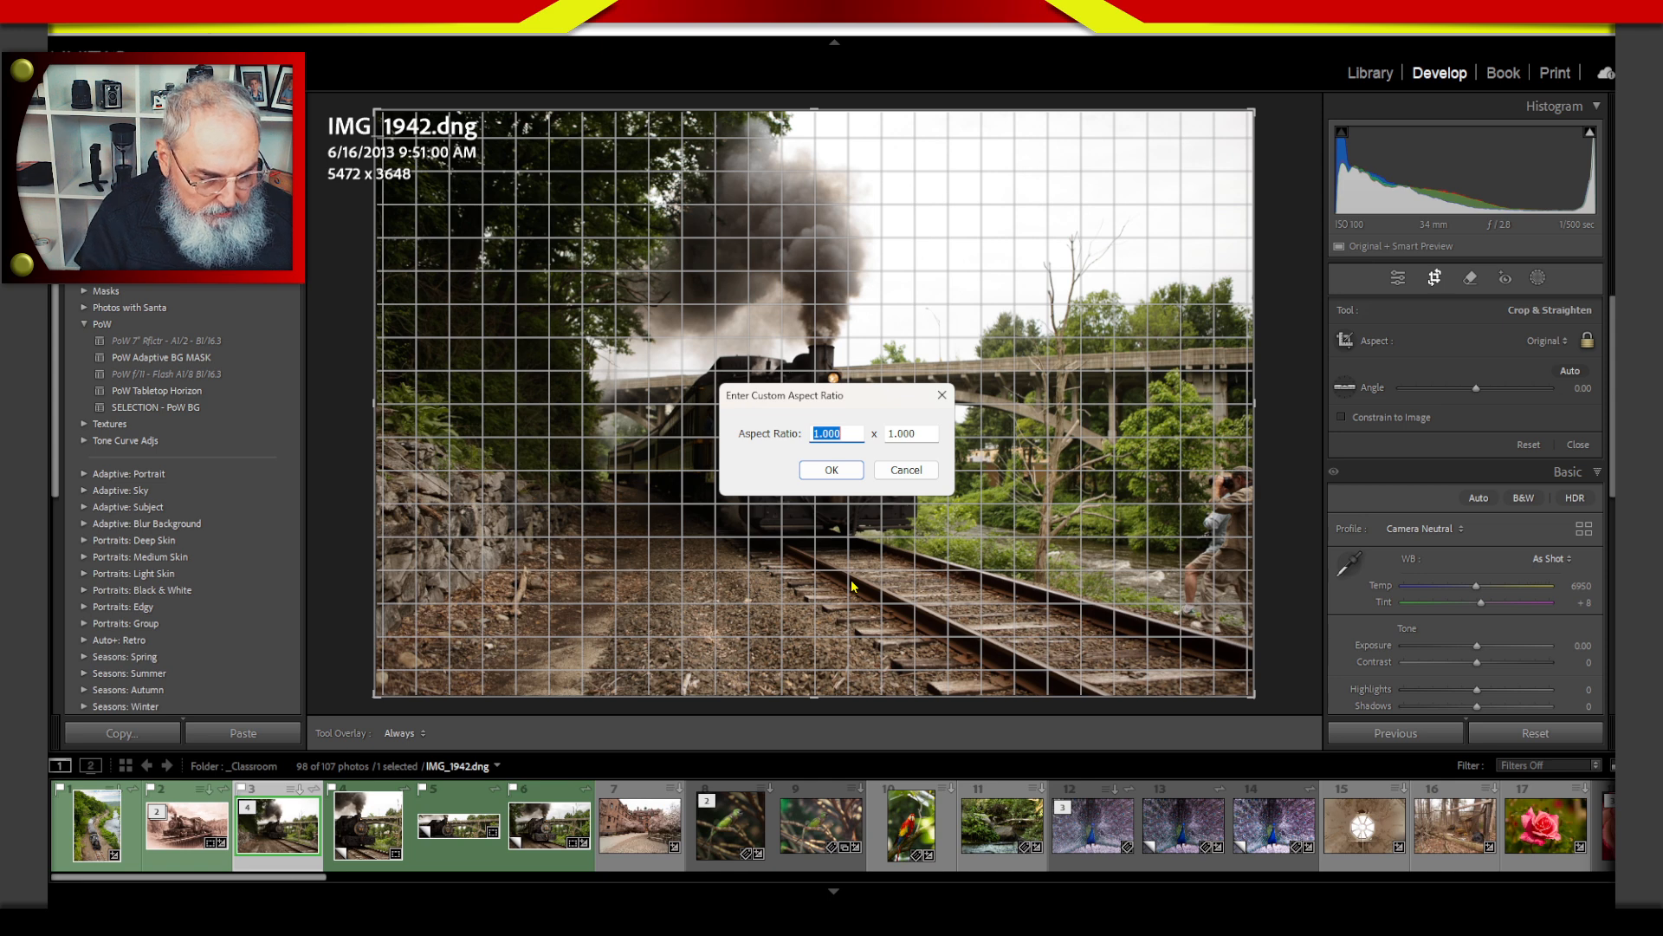
{"action": "type", "text": "1000"}
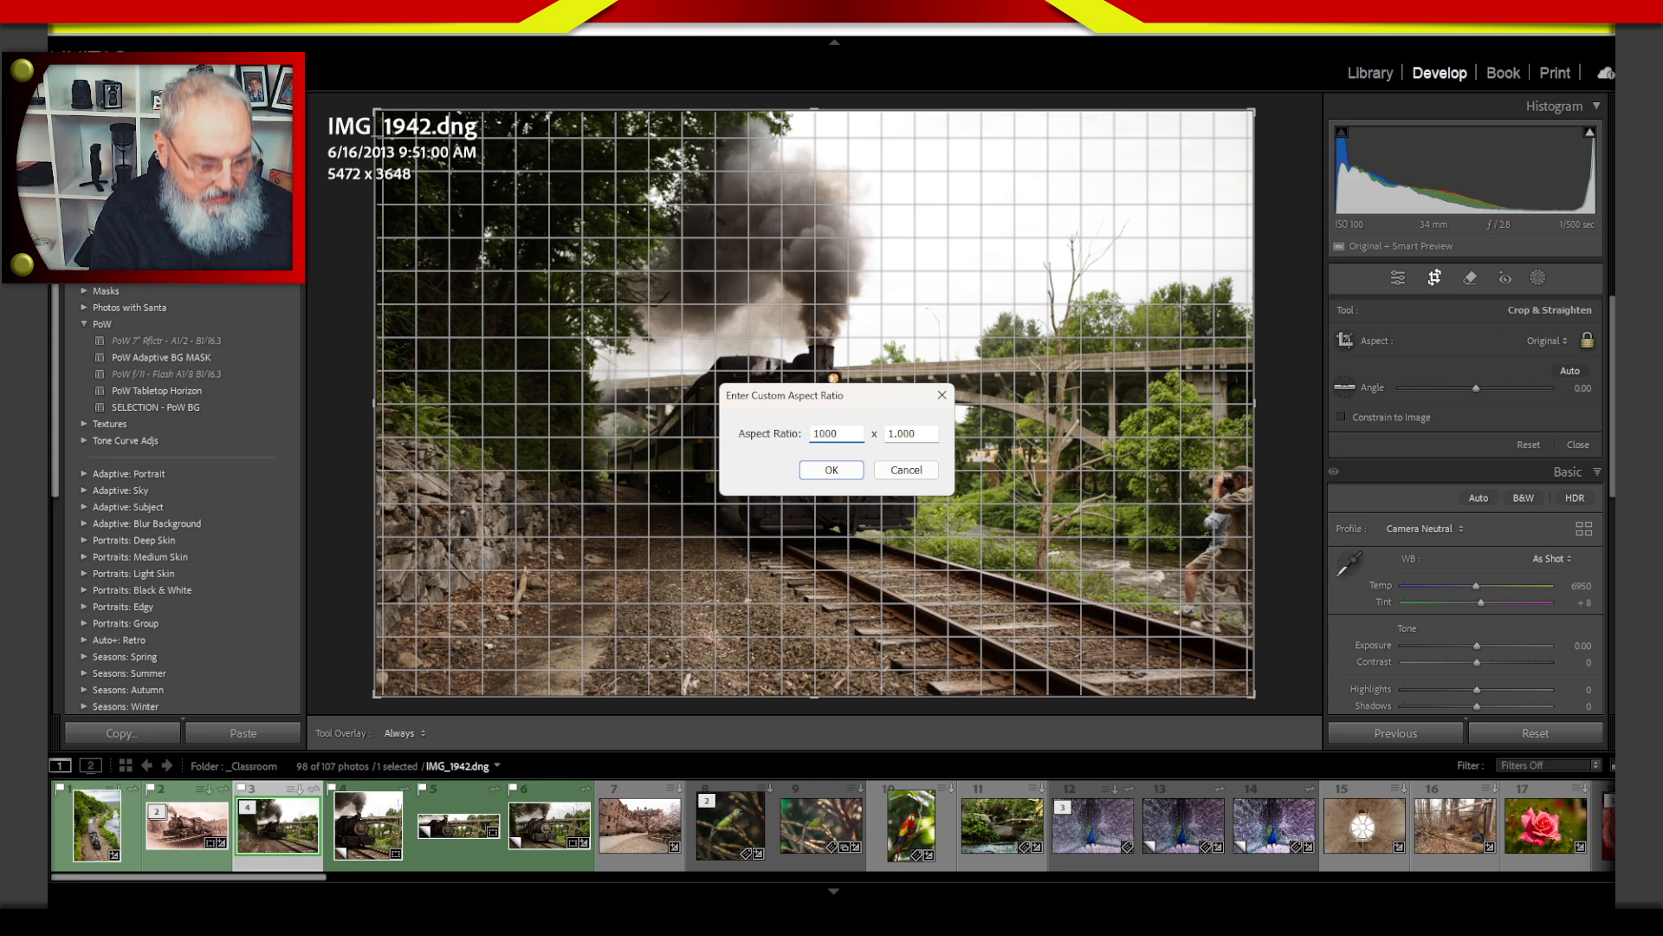
{"action": "key", "text": "Tab"}
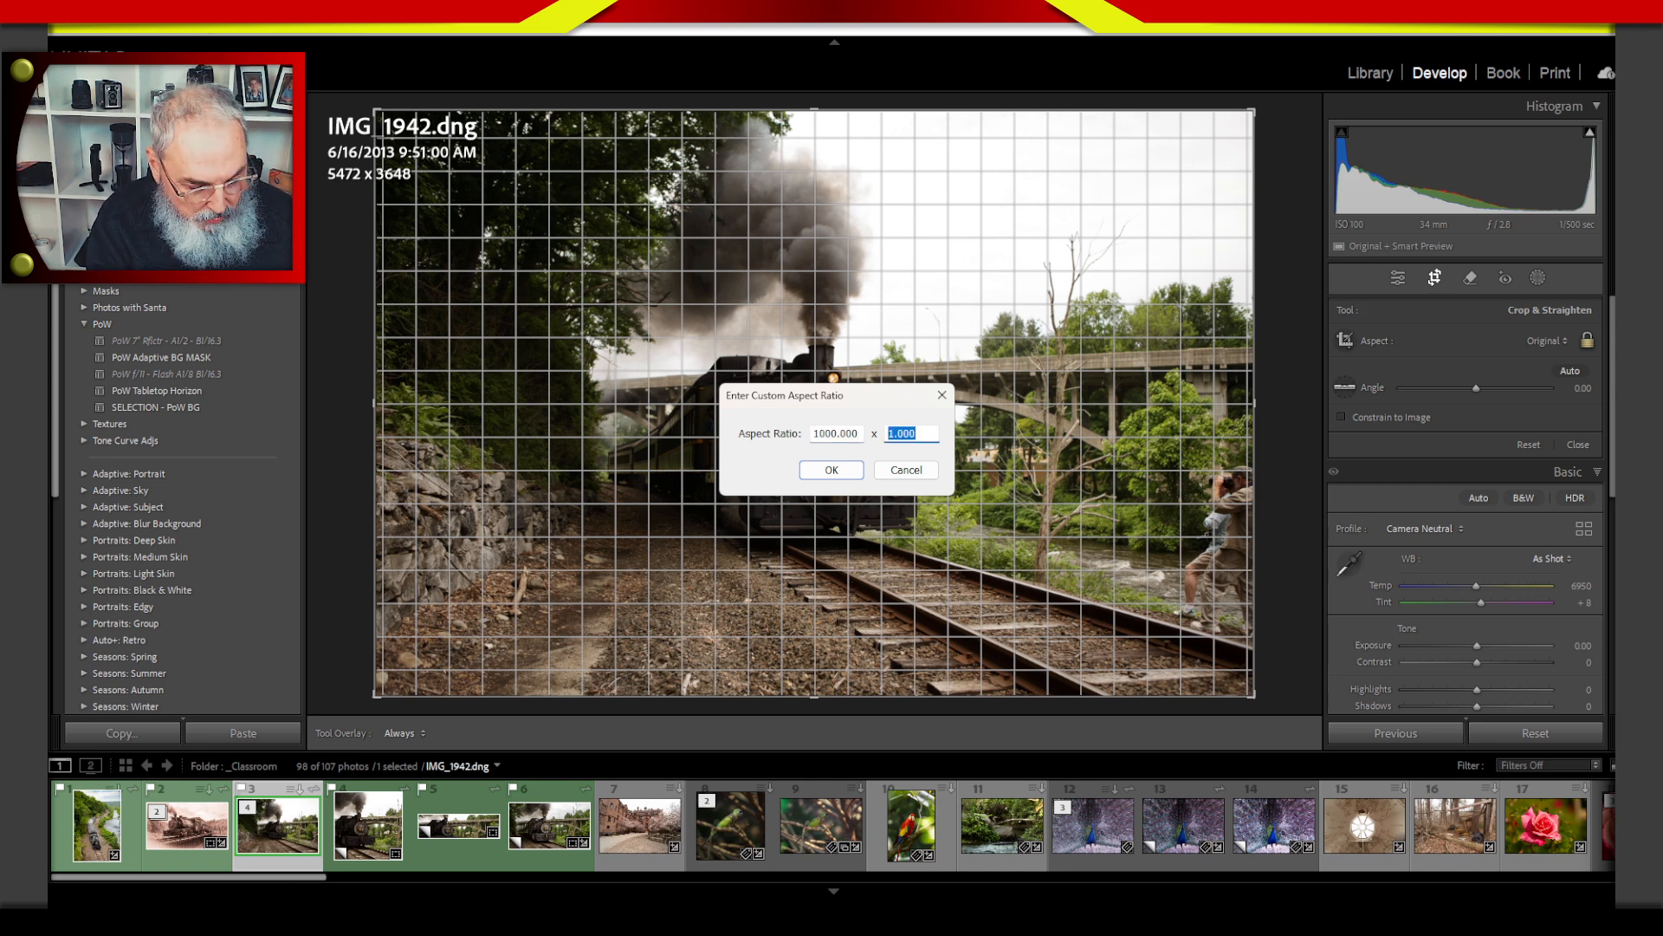
{"action": "type", "text": "200"}
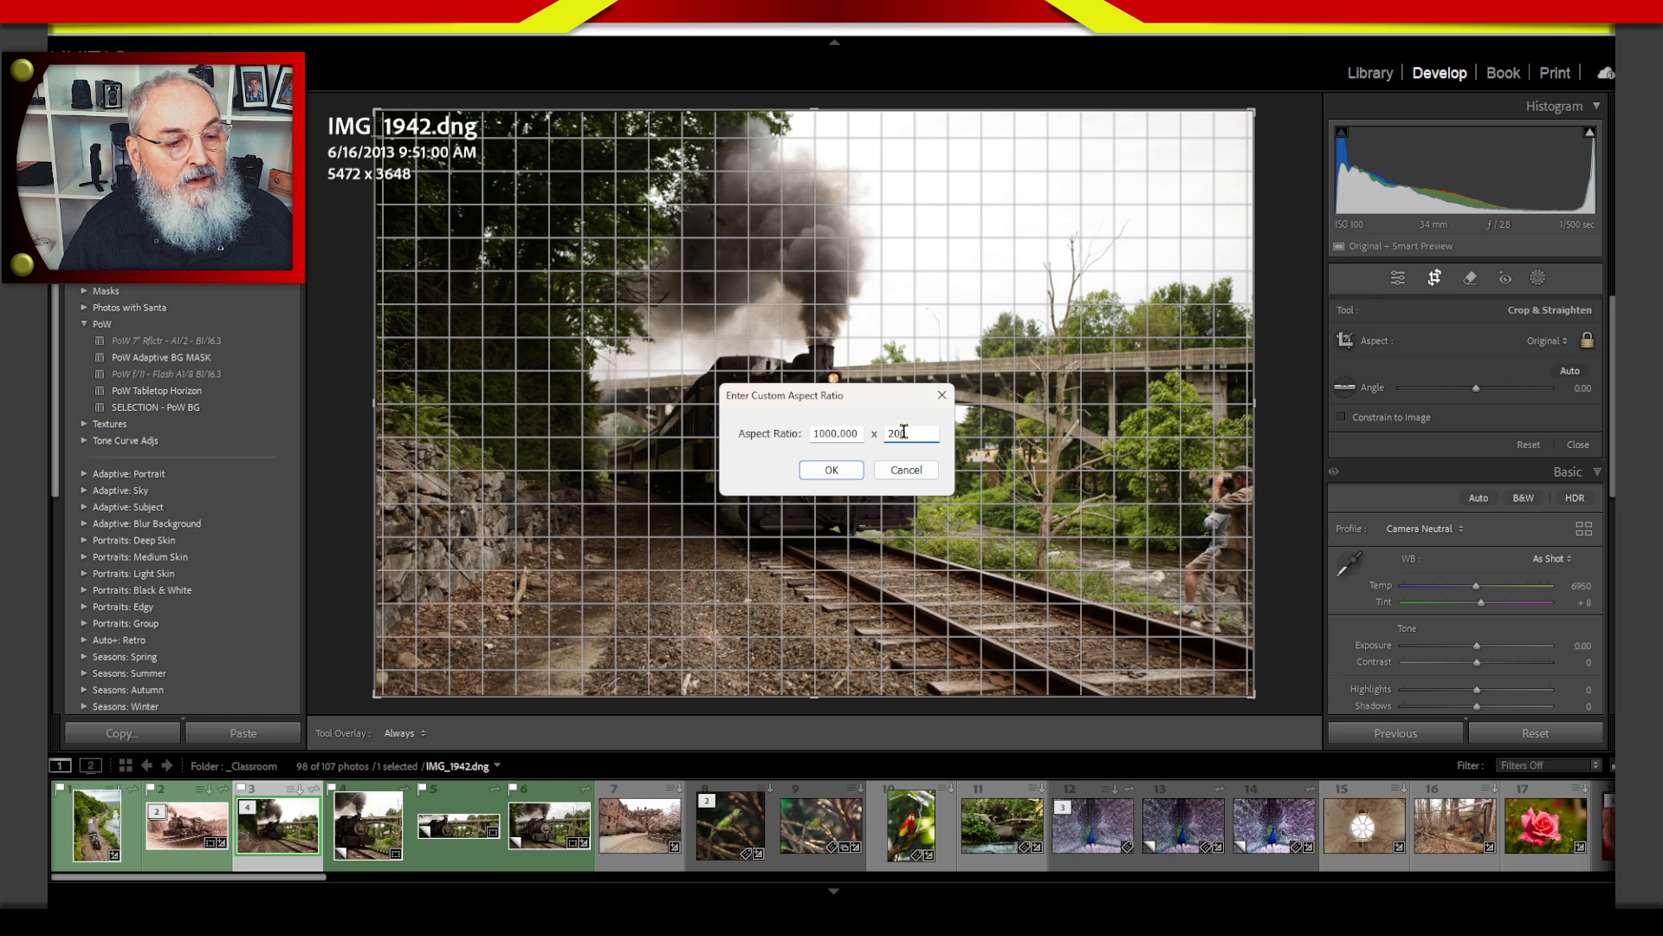
Simplify the custom aspect ratio to 10 x 2 and apply it to the crop.
{"action": "left_click_drag", "start_coordinate": [904, 432], "coordinate": [892, 433]}
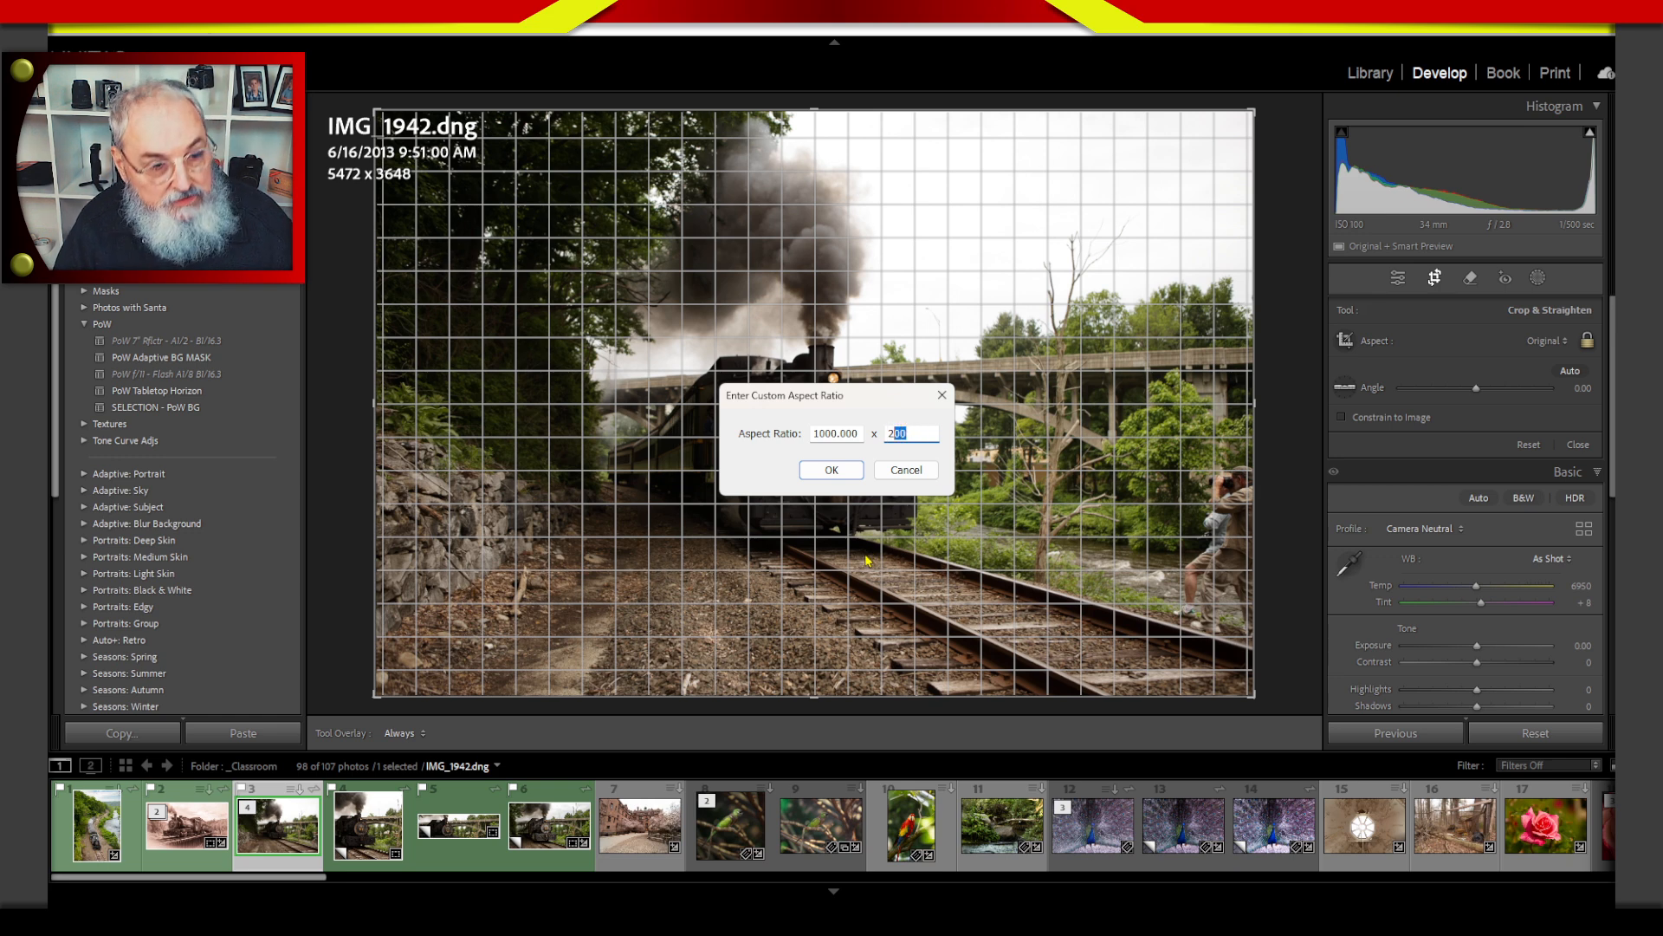
{"action": "key", "text": "BackSpace"}
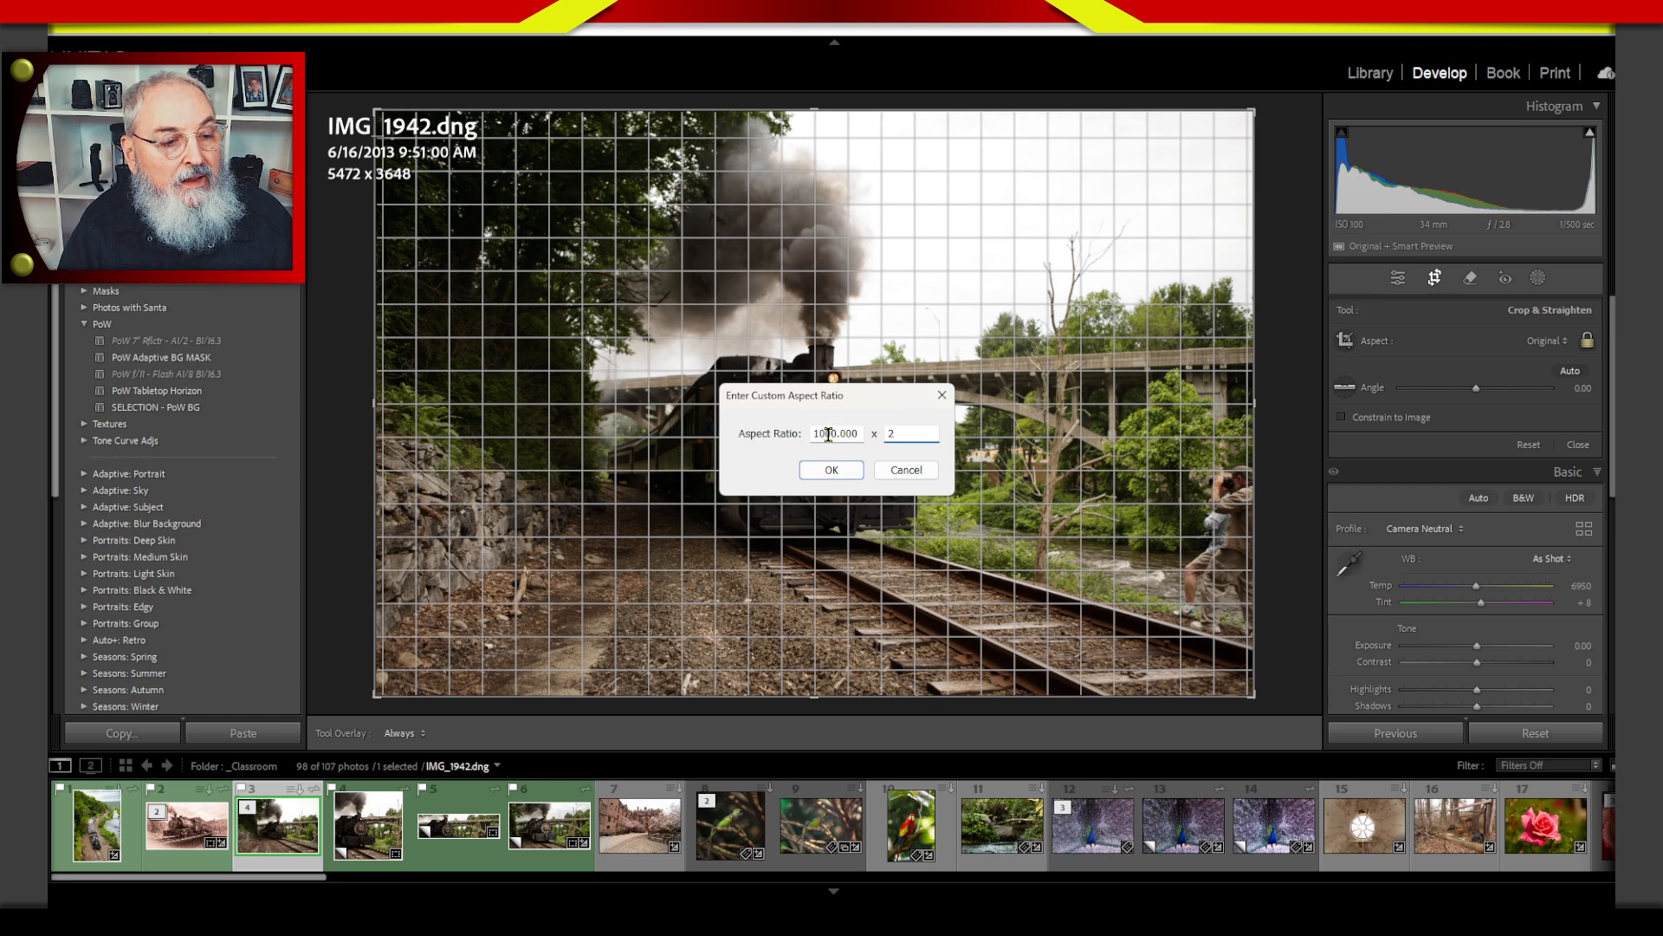
{"action": "double_click", "coordinate": [828, 434]}
{"action": "type", "text": "10"}
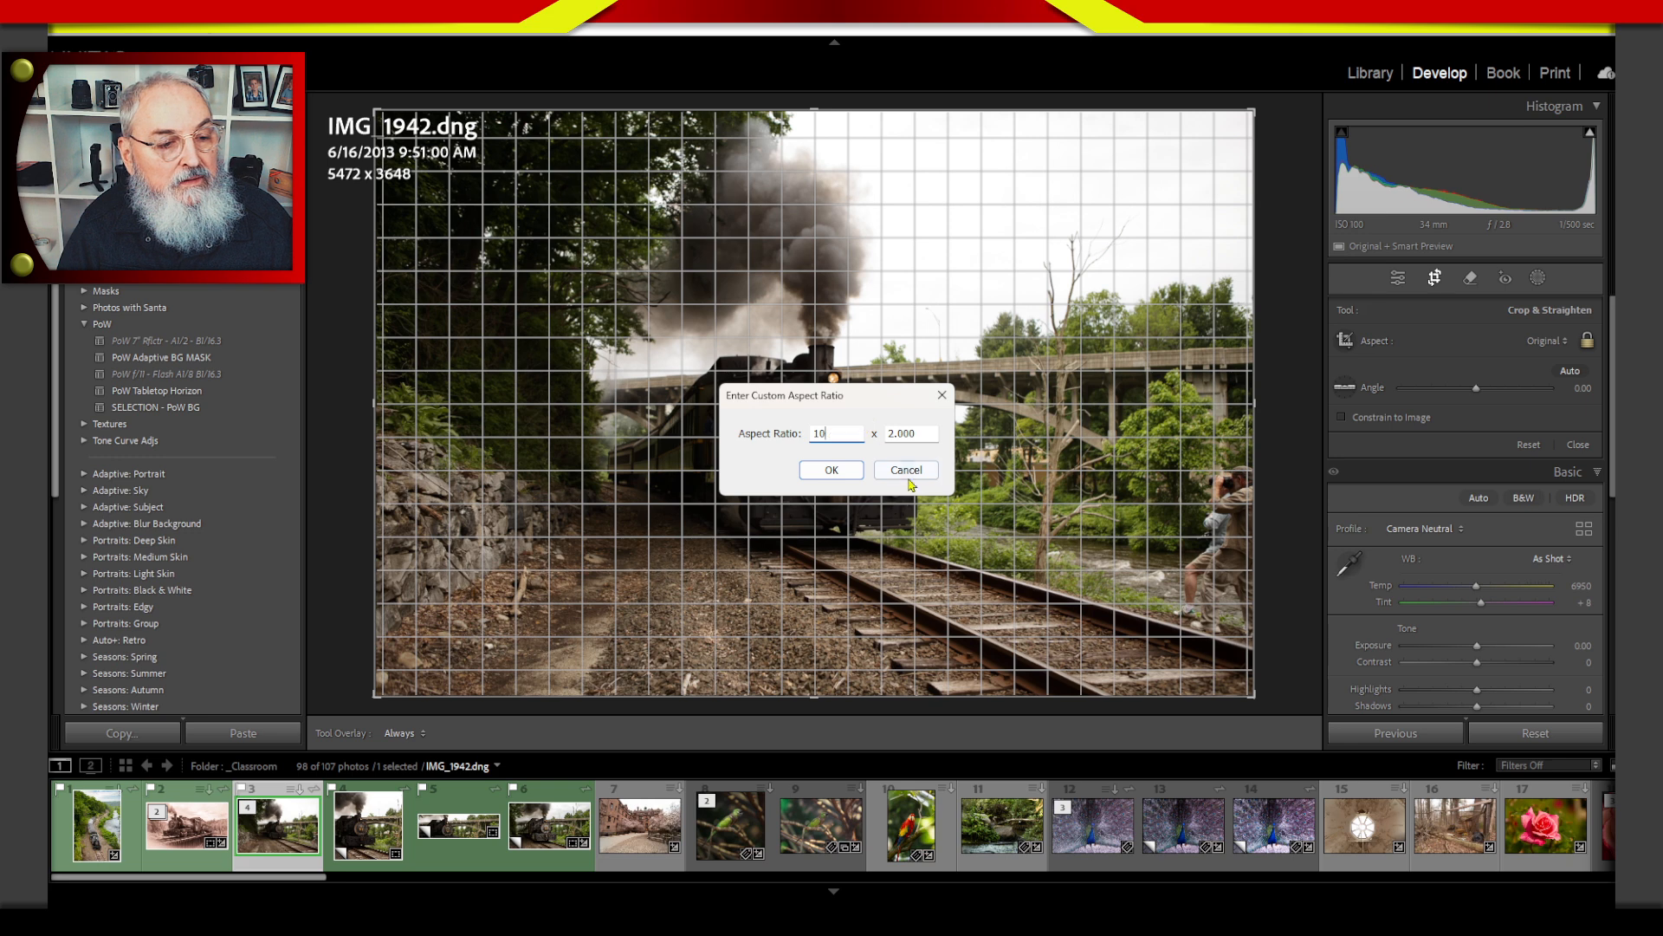
{"action": "key", "text": "Tab"}
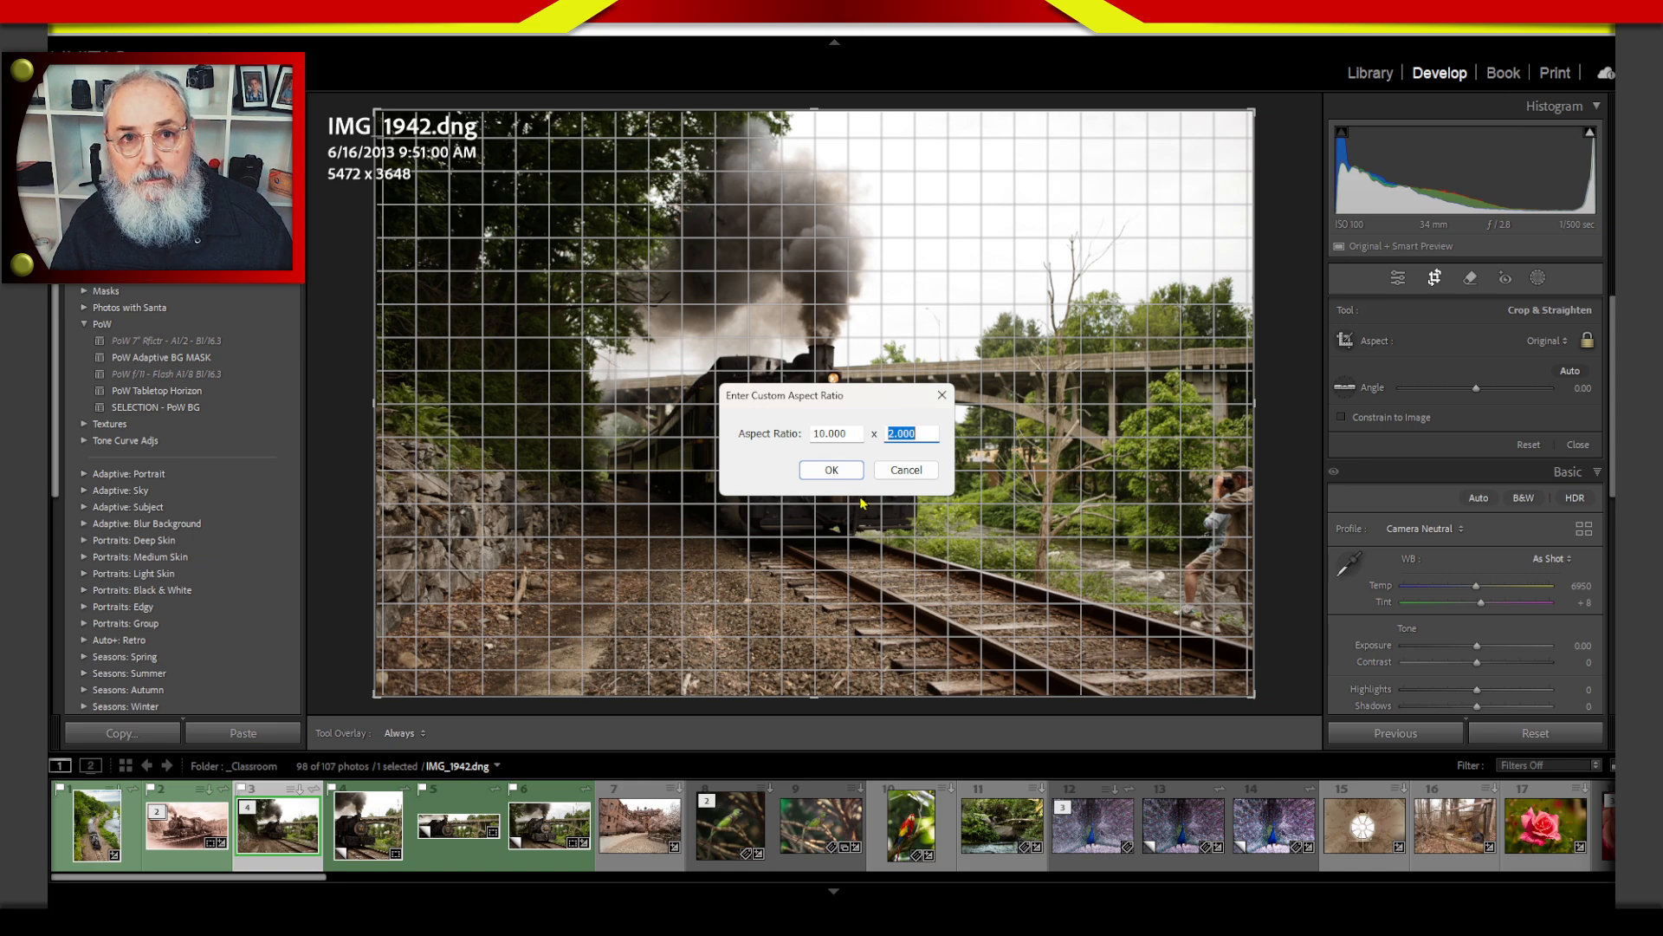
{"action": "left_click", "coordinate": [832, 470]}
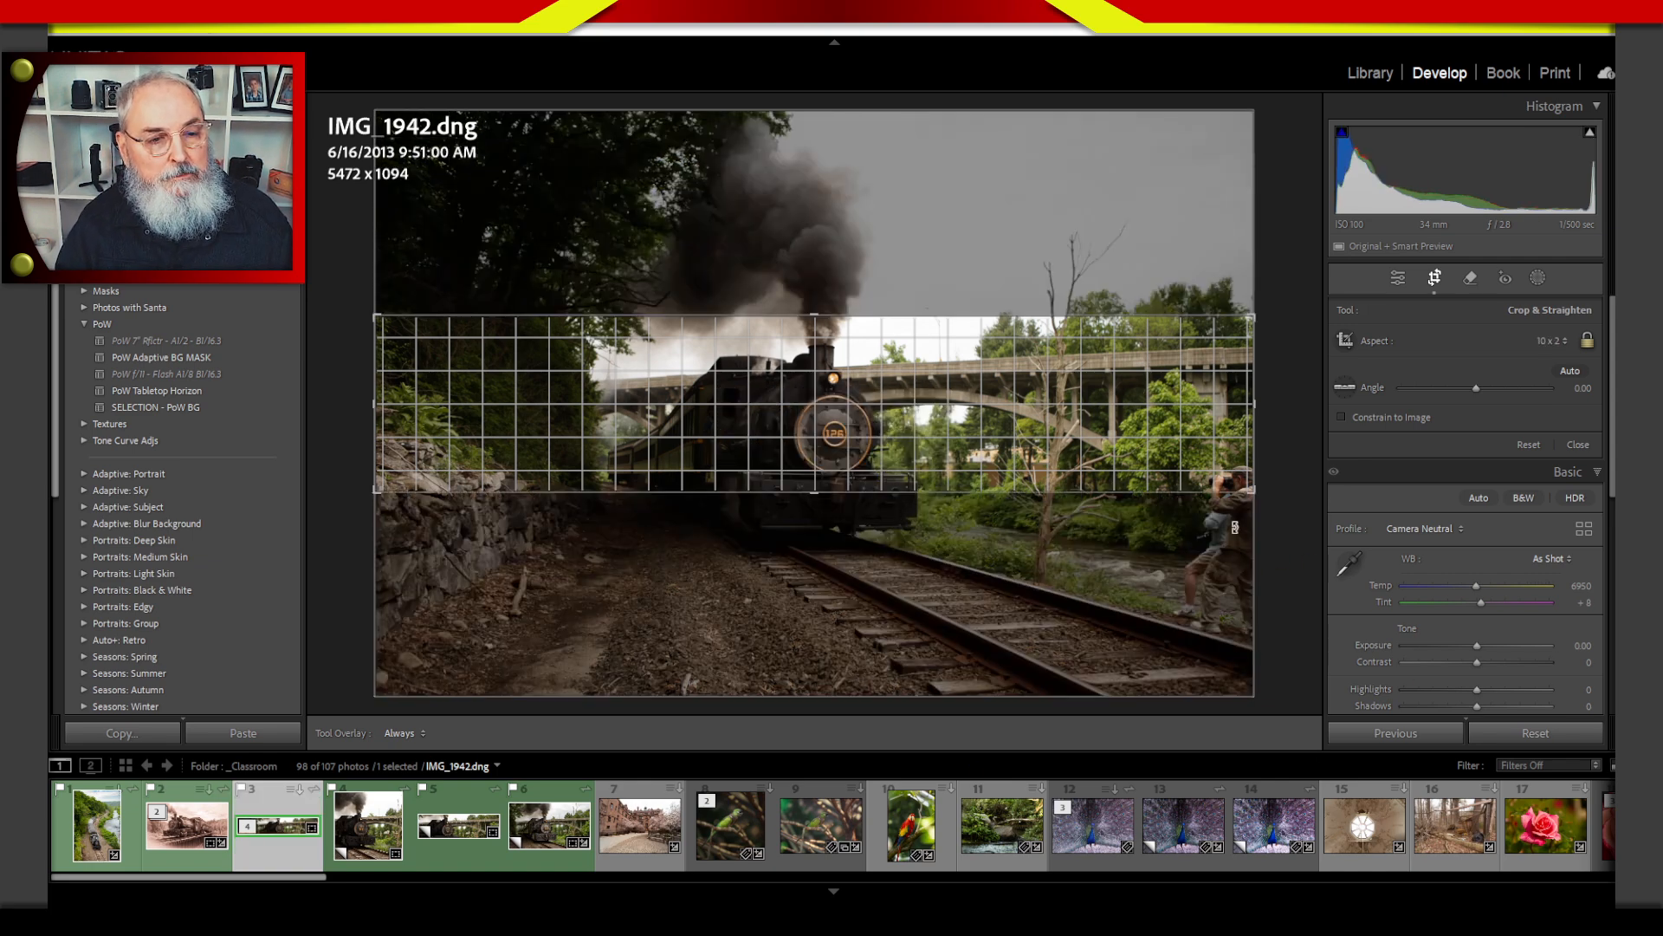
Tighten and reposition the crop over the locomotive front and bridge to about 3989 x 798 pixels, and apply it.
{"action": "left_click_drag", "start_coordinate": [1052, 424], "coordinate": [1046, 458]}
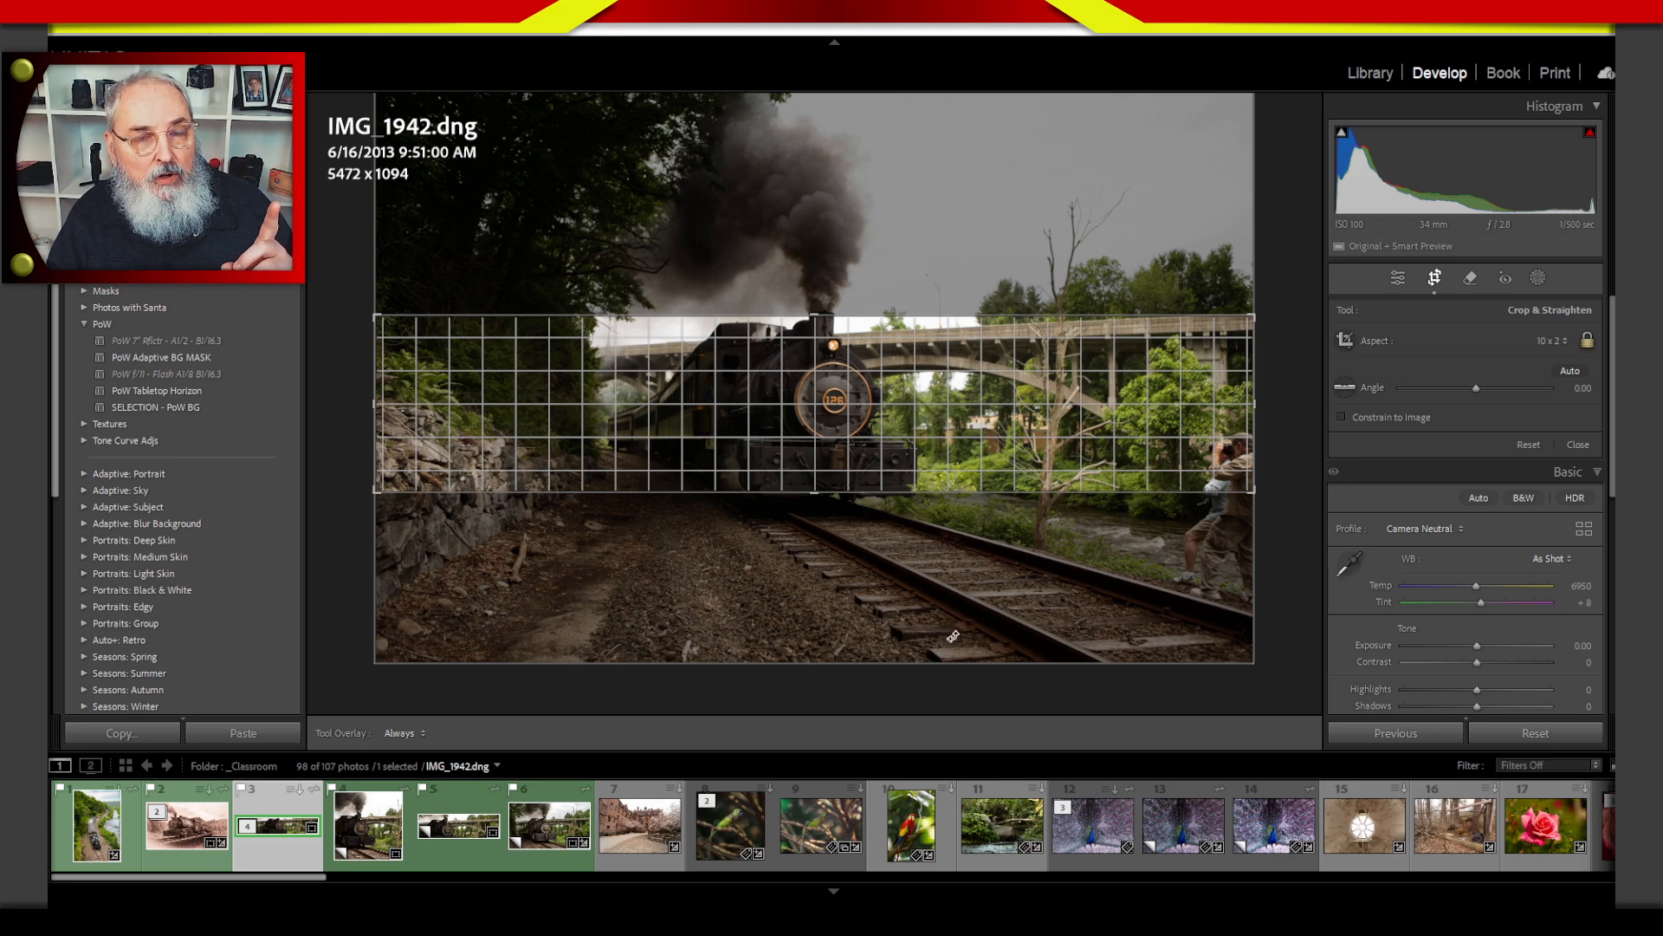
{"action": "left_click_drag", "start_coordinate": [375, 404], "coordinate": [460, 444]}
{"action": "mouse_move", "coordinate": [891, 406]}
{"action": "left_mouse_down"}
{"action": "mouse_move", "coordinate": [900, 444]}
{"action": "mouse_move", "coordinate": [940, 423]}
{"action": "mouse_move", "coordinate": [890, 422]}
{"action": "left_mouse_up"}
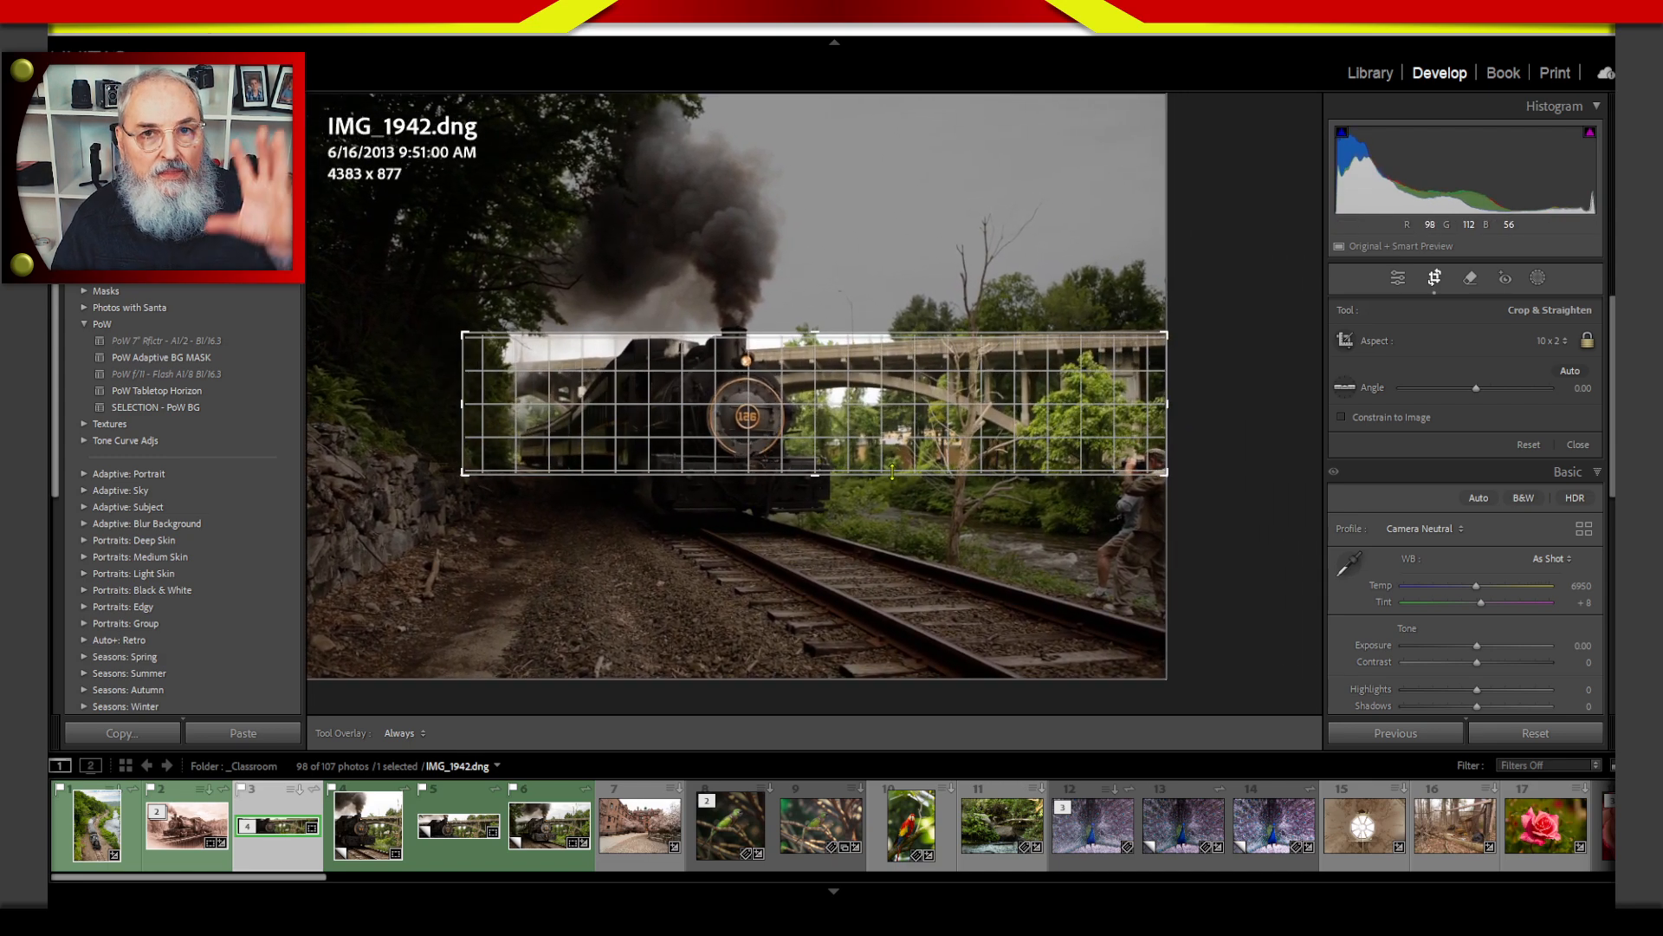
{"action": "left_click_drag", "start_coordinate": [463, 394], "coordinate": [407, 391]}
{"action": "left_click_drag", "start_coordinate": [833, 402], "coordinate": [838, 416]}
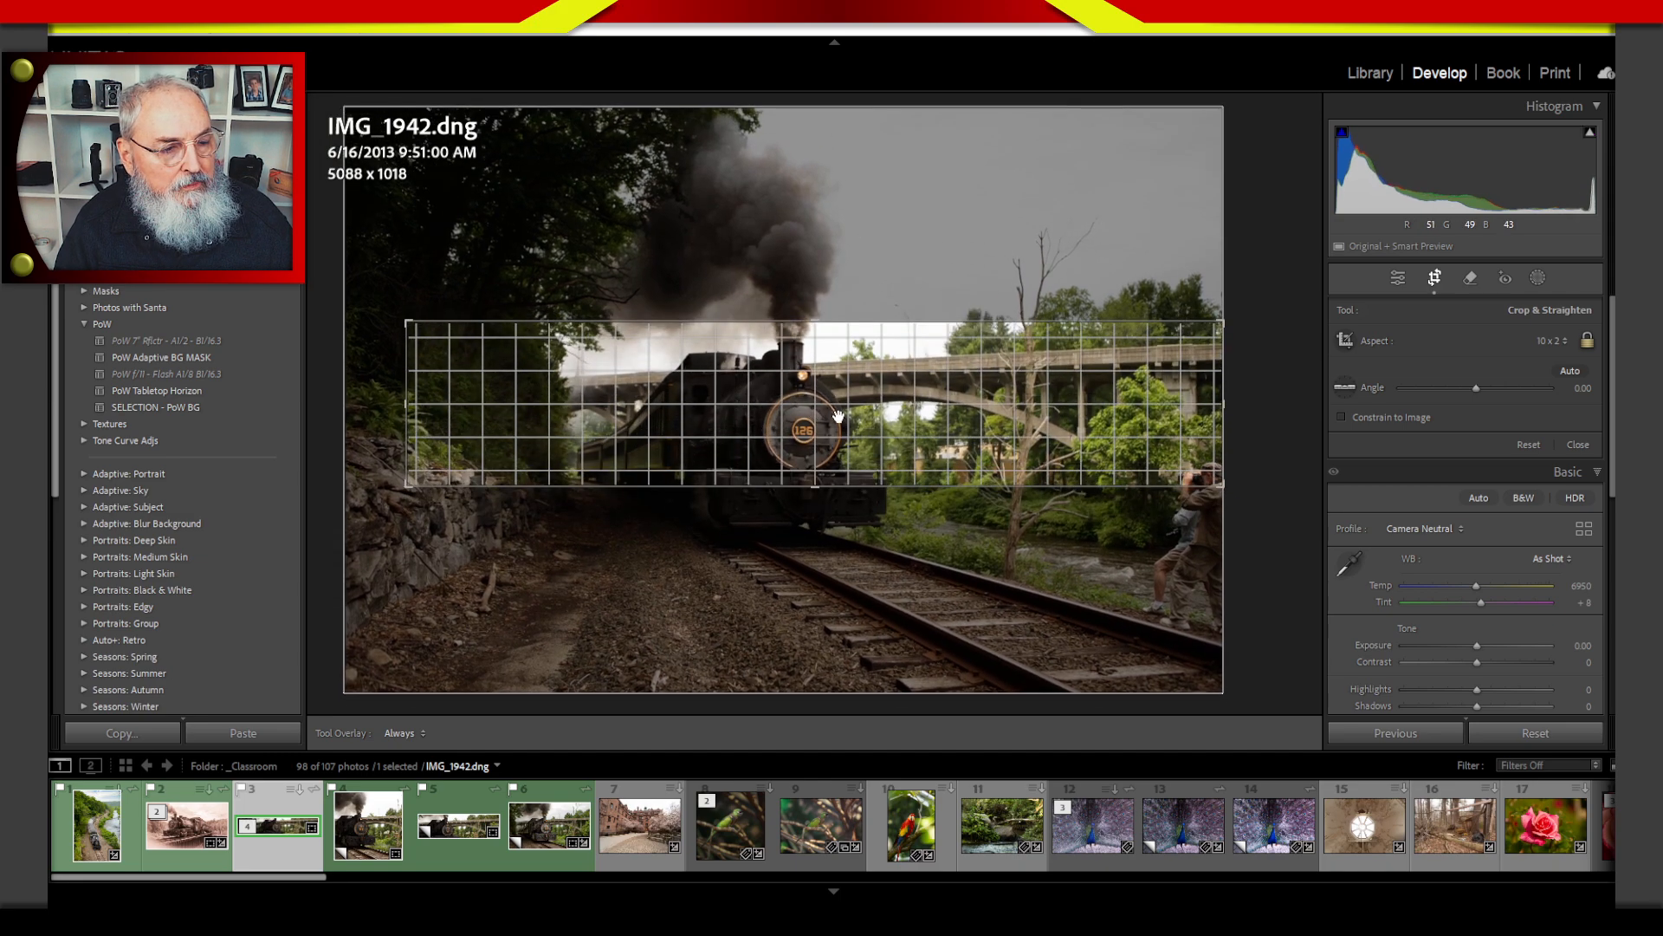
{"action": "left_click_drag", "start_coordinate": [408, 402], "coordinate": [488, 414]}
{"action": "mouse_move", "coordinate": [807, 415]}
{"action": "left_mouse_down"}
{"action": "mouse_move", "coordinate": [807, 396]}
{"action": "mouse_move", "coordinate": [810, 420]}
{"action": "left_mouse_up"}
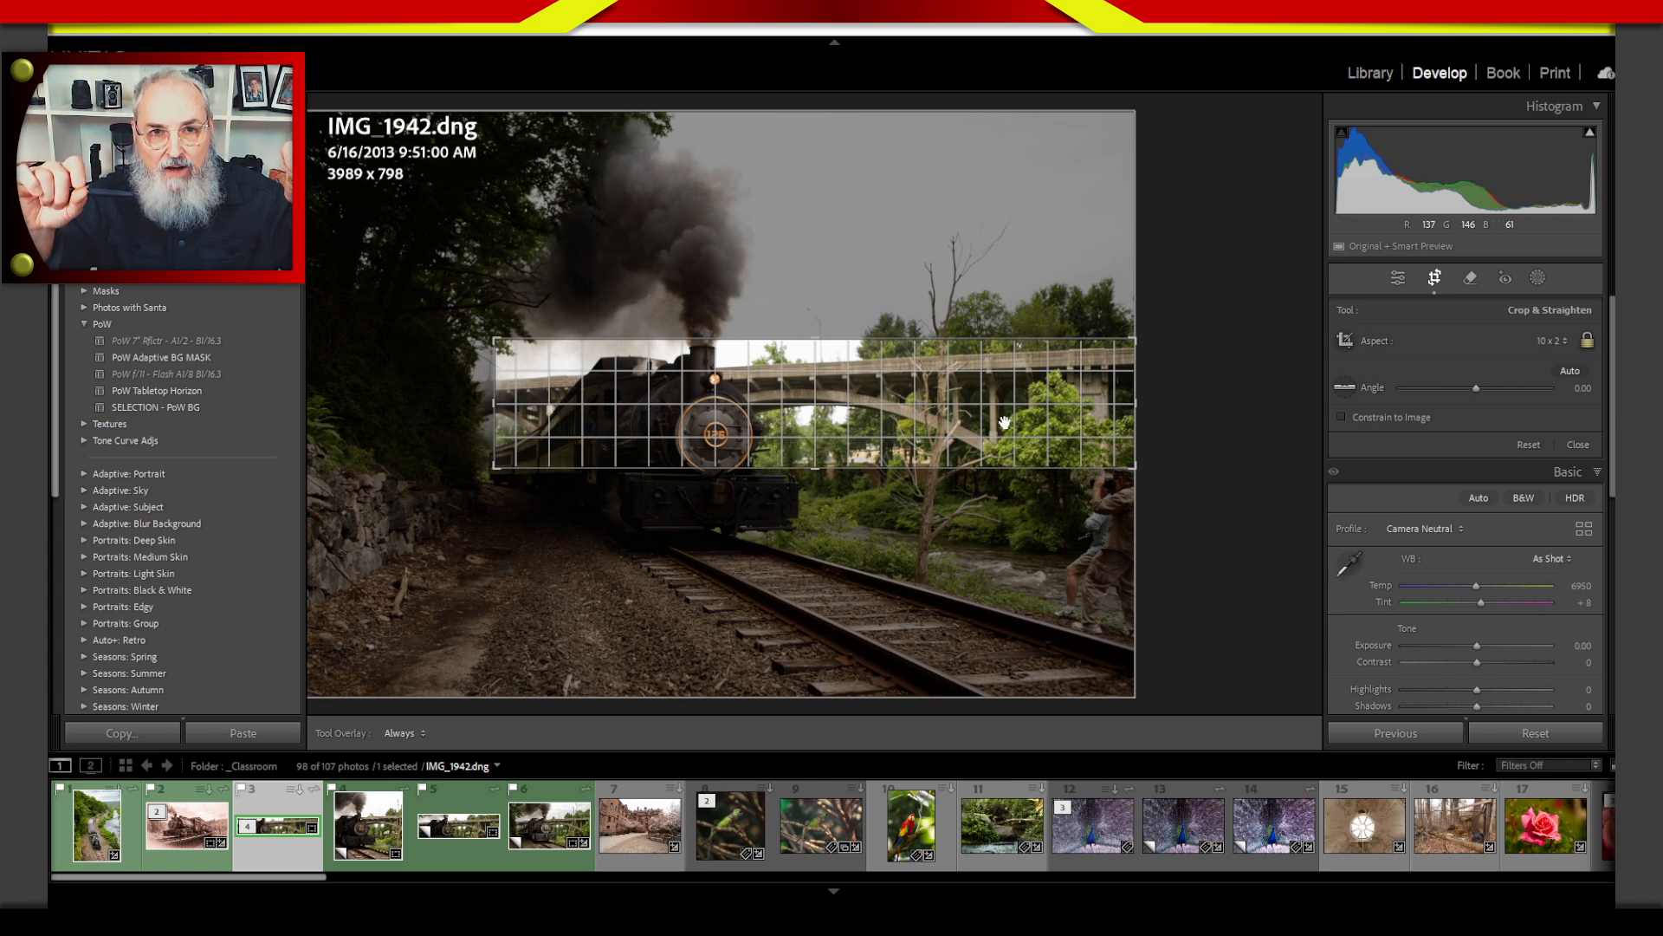
{"action": "key", "text": "Return"}
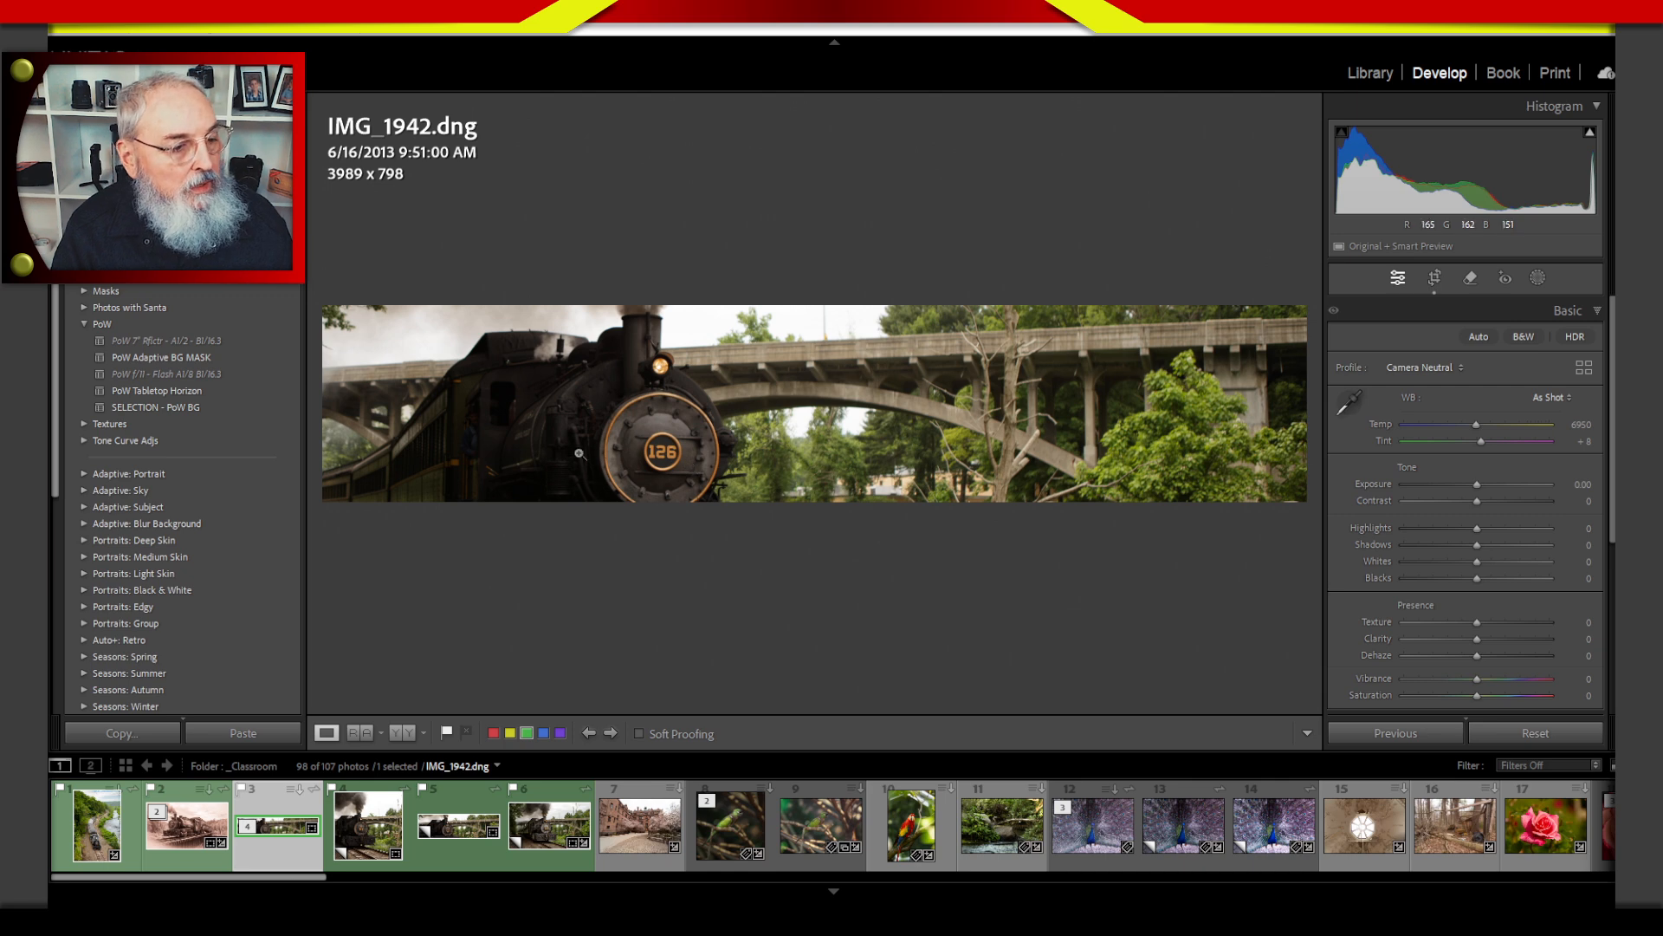
Start exporting the cropped banner photo and set its long edge to 1000 pixels.
{"action": "right_click", "coordinate": [623, 450]}
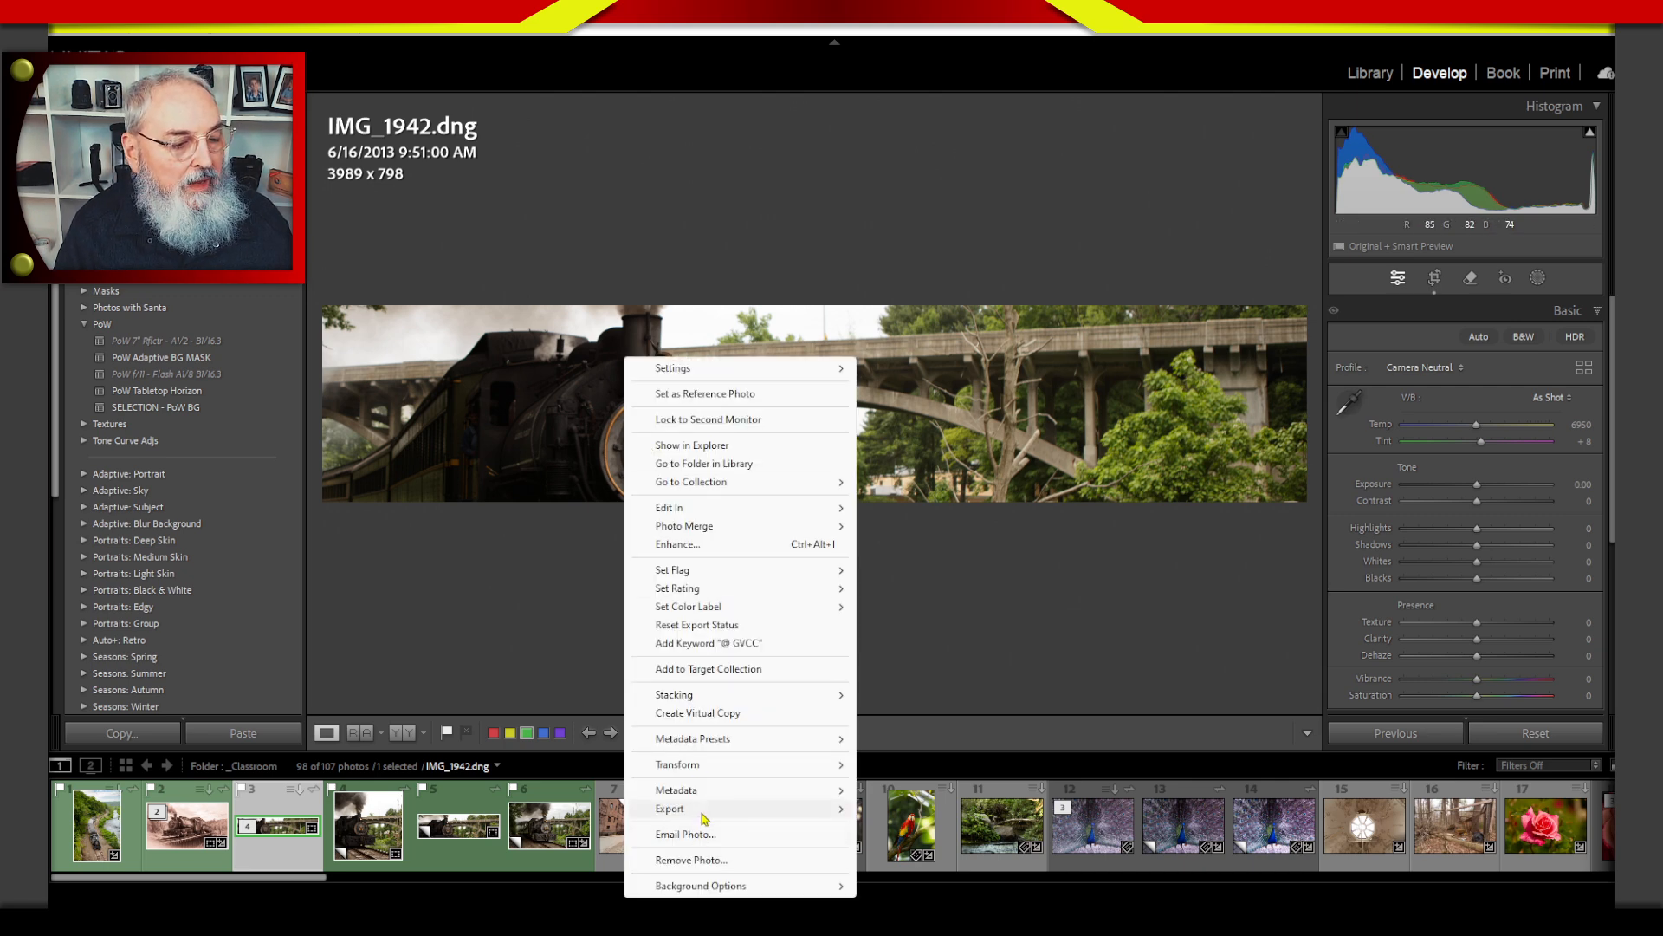
{"action": "mouse_move", "coordinate": [705, 819]}
{"action": "left_click", "coordinate": [925, 42]}
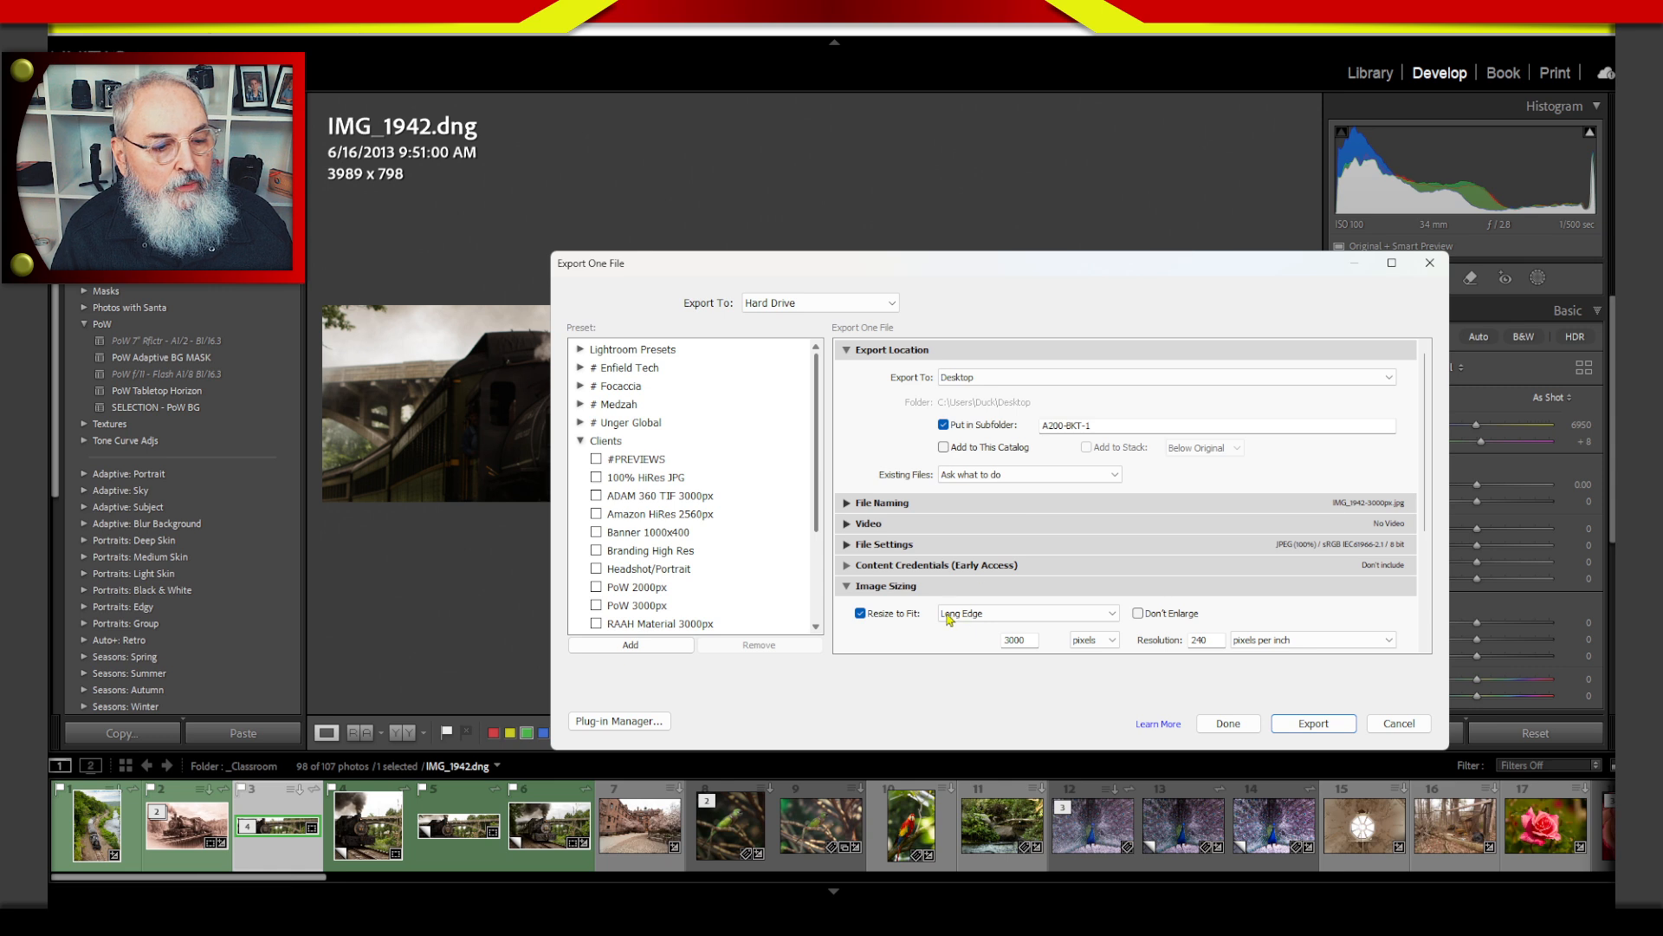
{"action": "double_click", "coordinate": [1009, 641]}
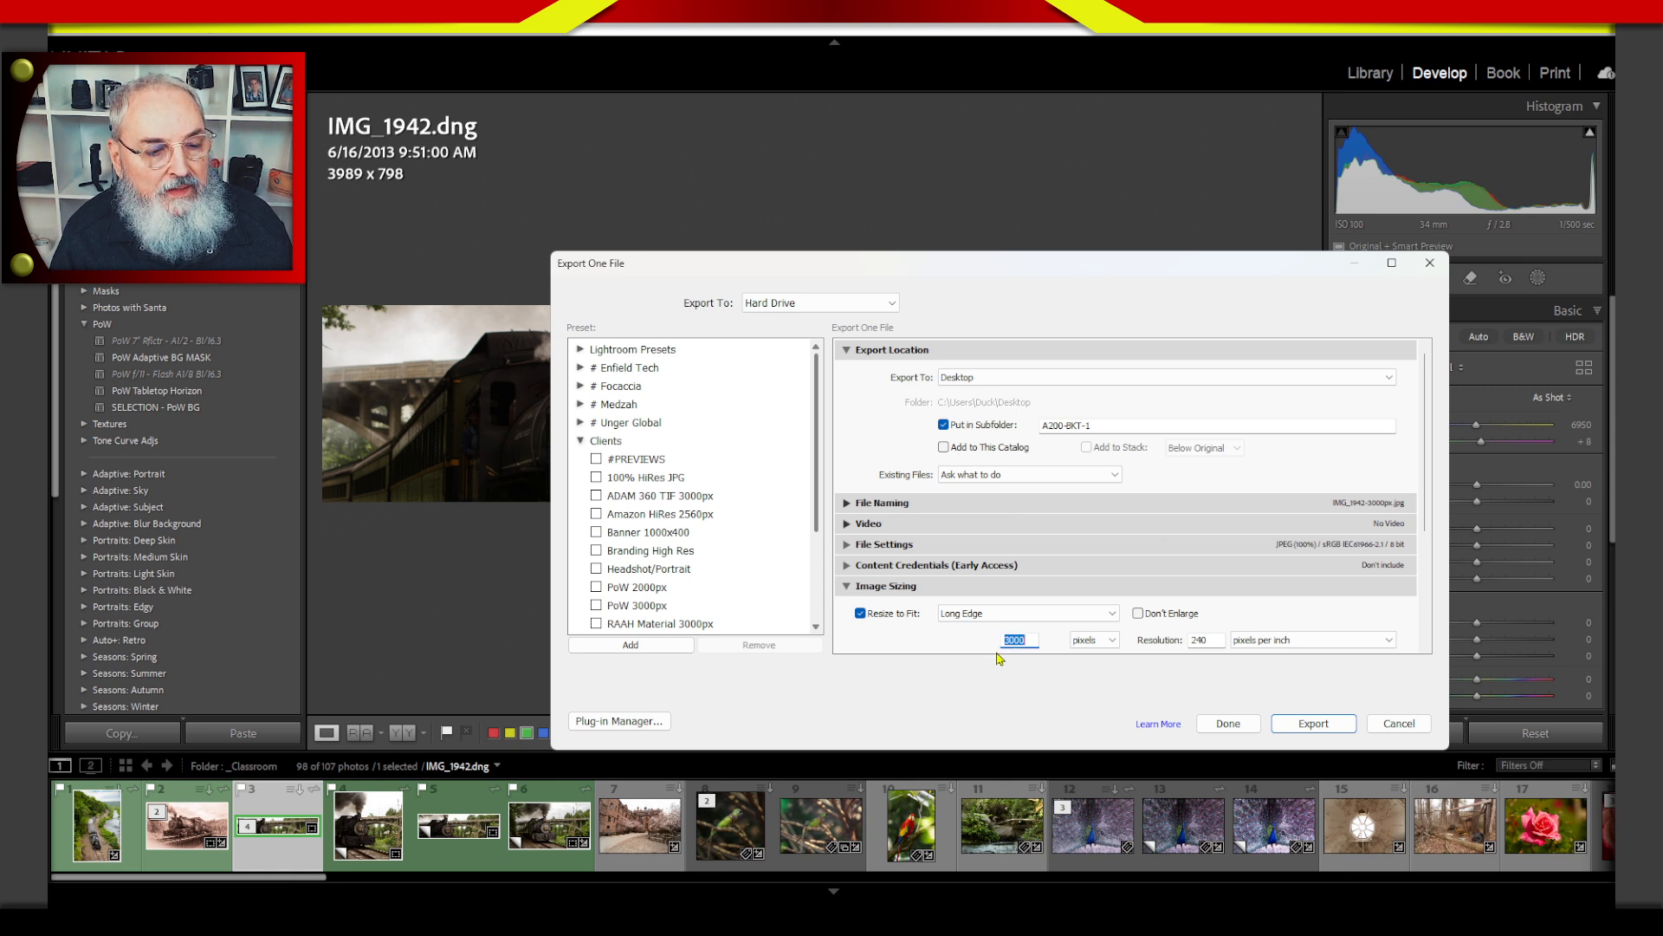
{"action": "type", "text": "100"}
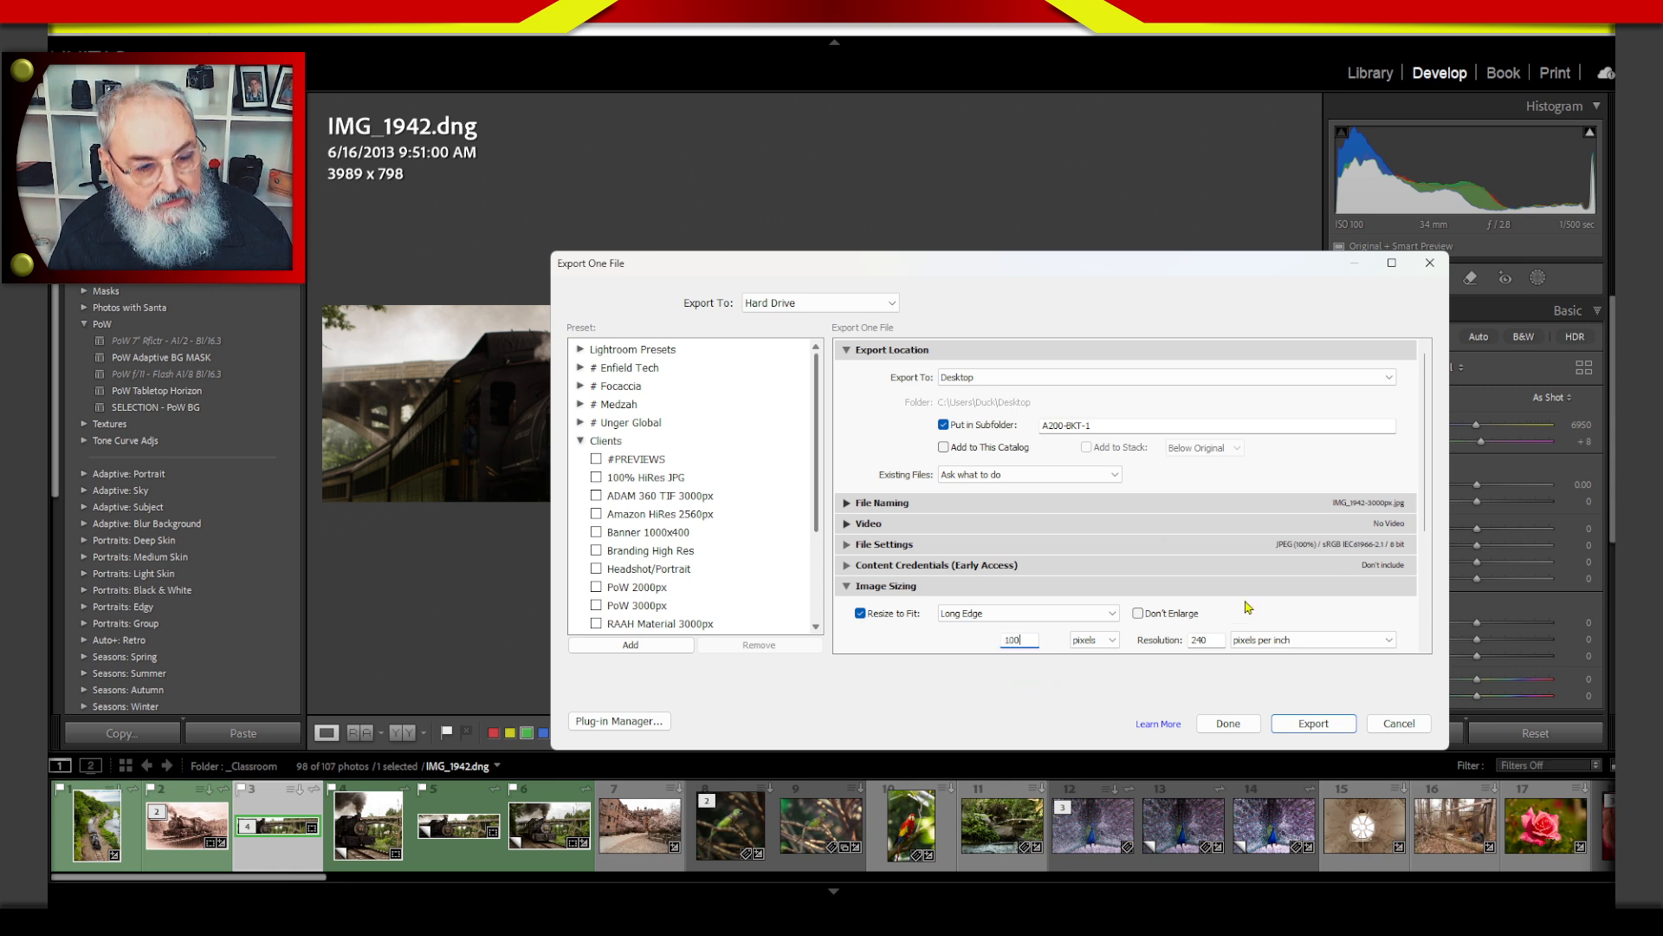
{"action": "type", "text": "0"}
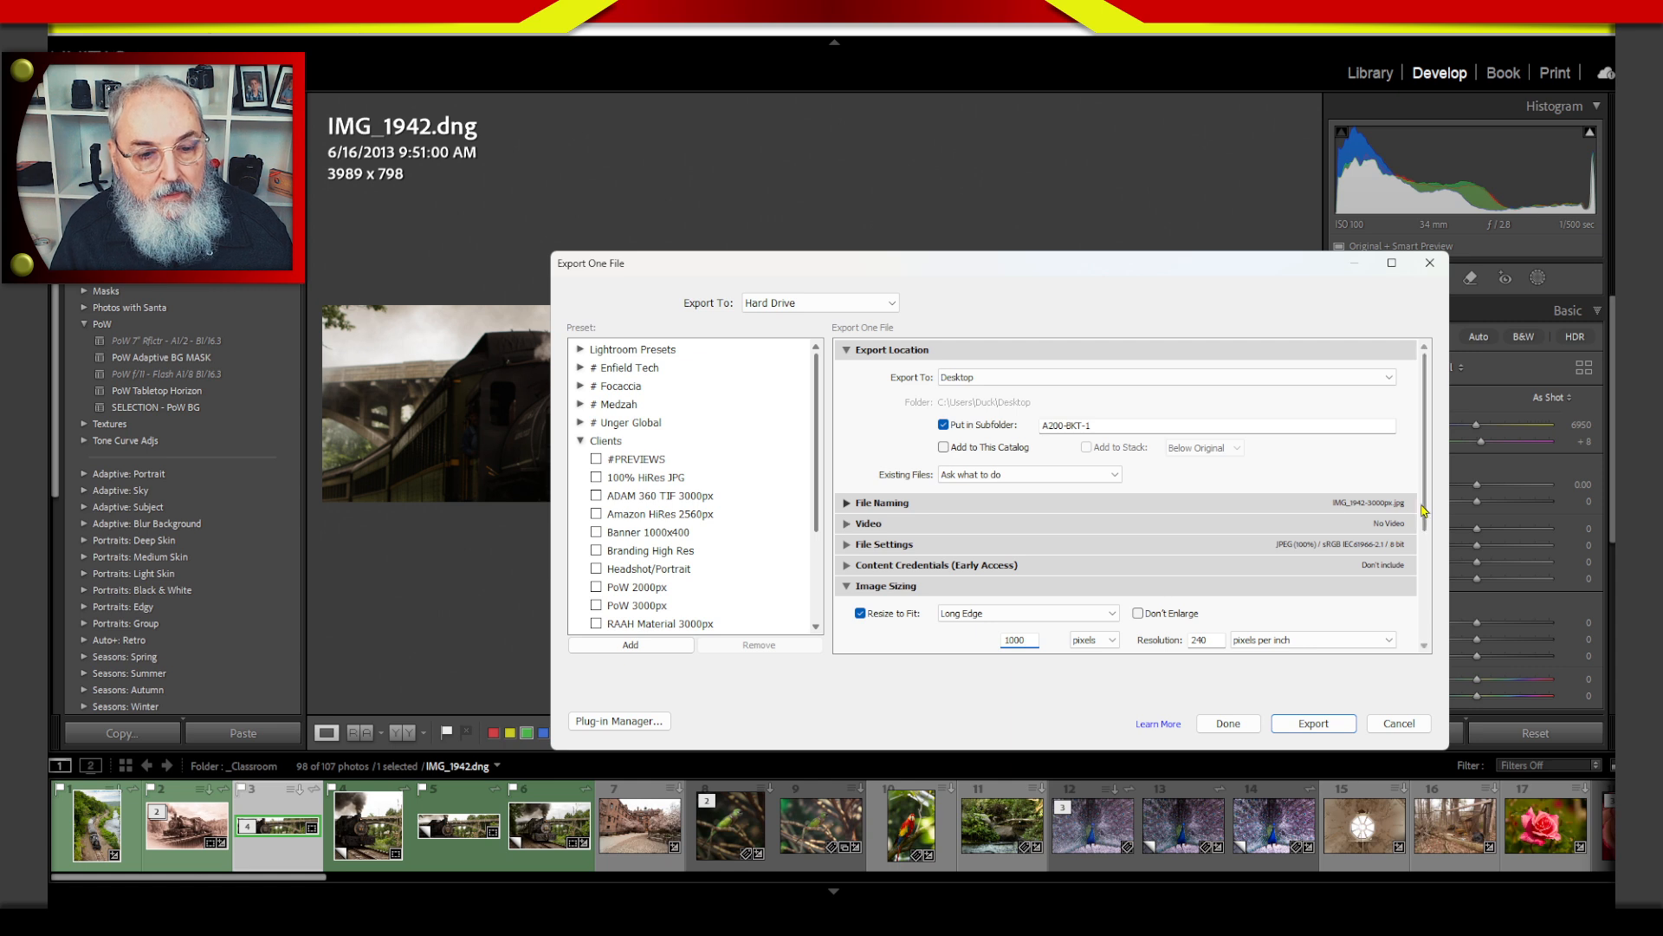
Set the export resolution to 150 pixels per inch and export the photo.
{"action": "scroll", "coordinate": [1425, 511], "scroll_direction": "down", "scroll_amount": 3}
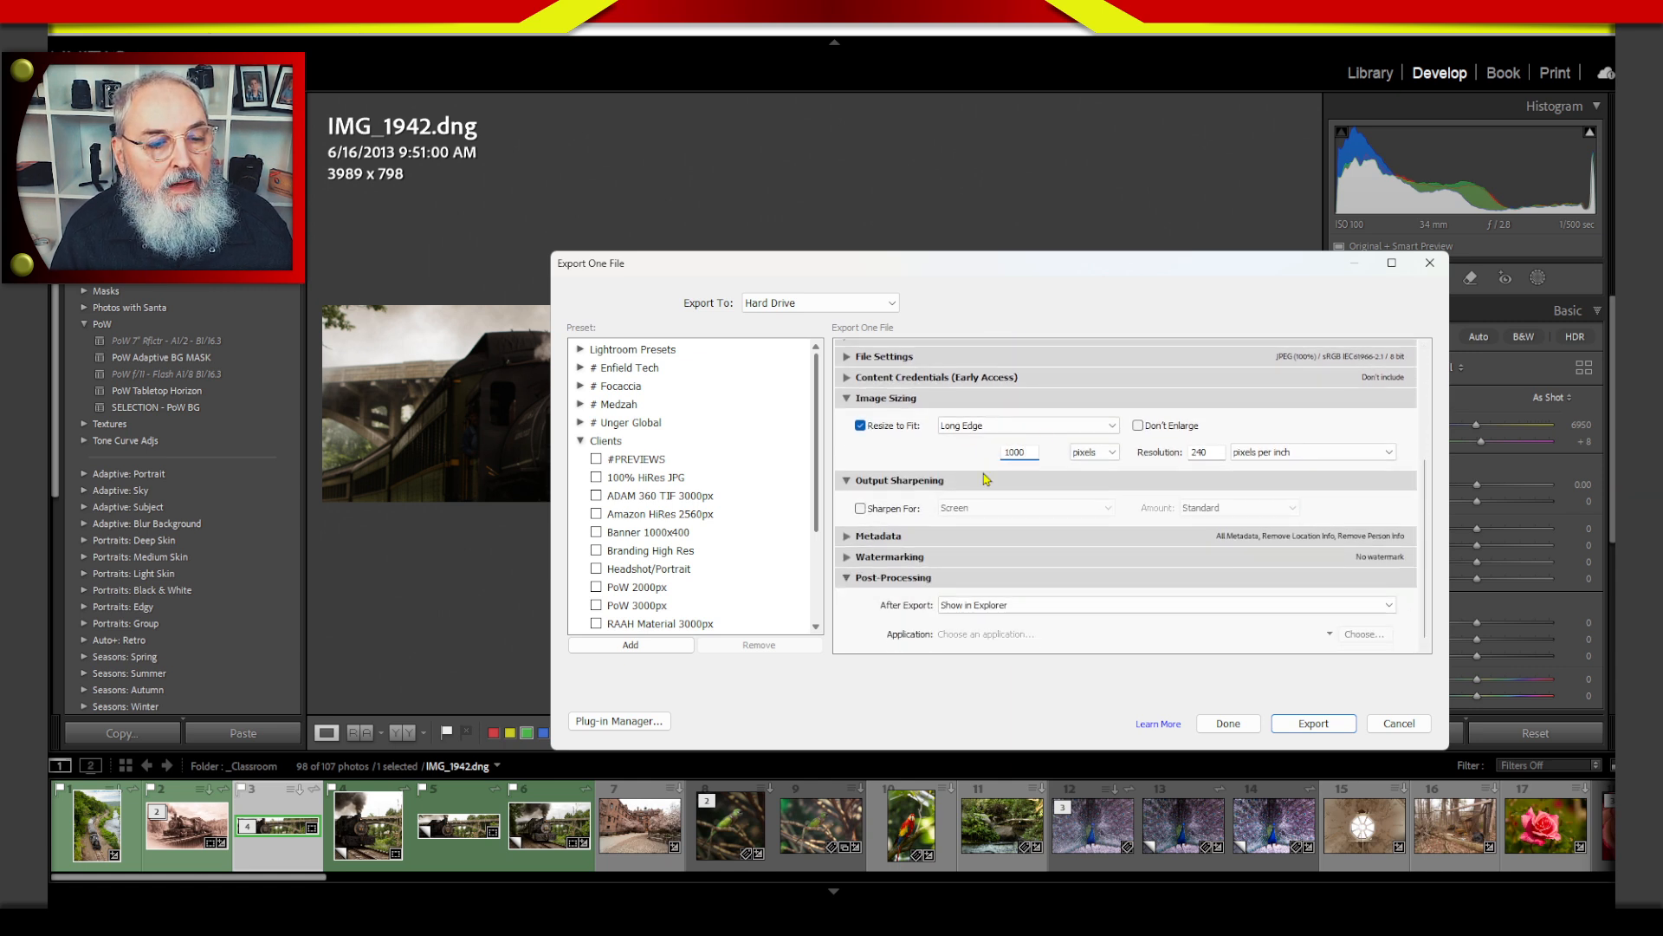
{"action": "double_click", "coordinate": [1204, 453]}
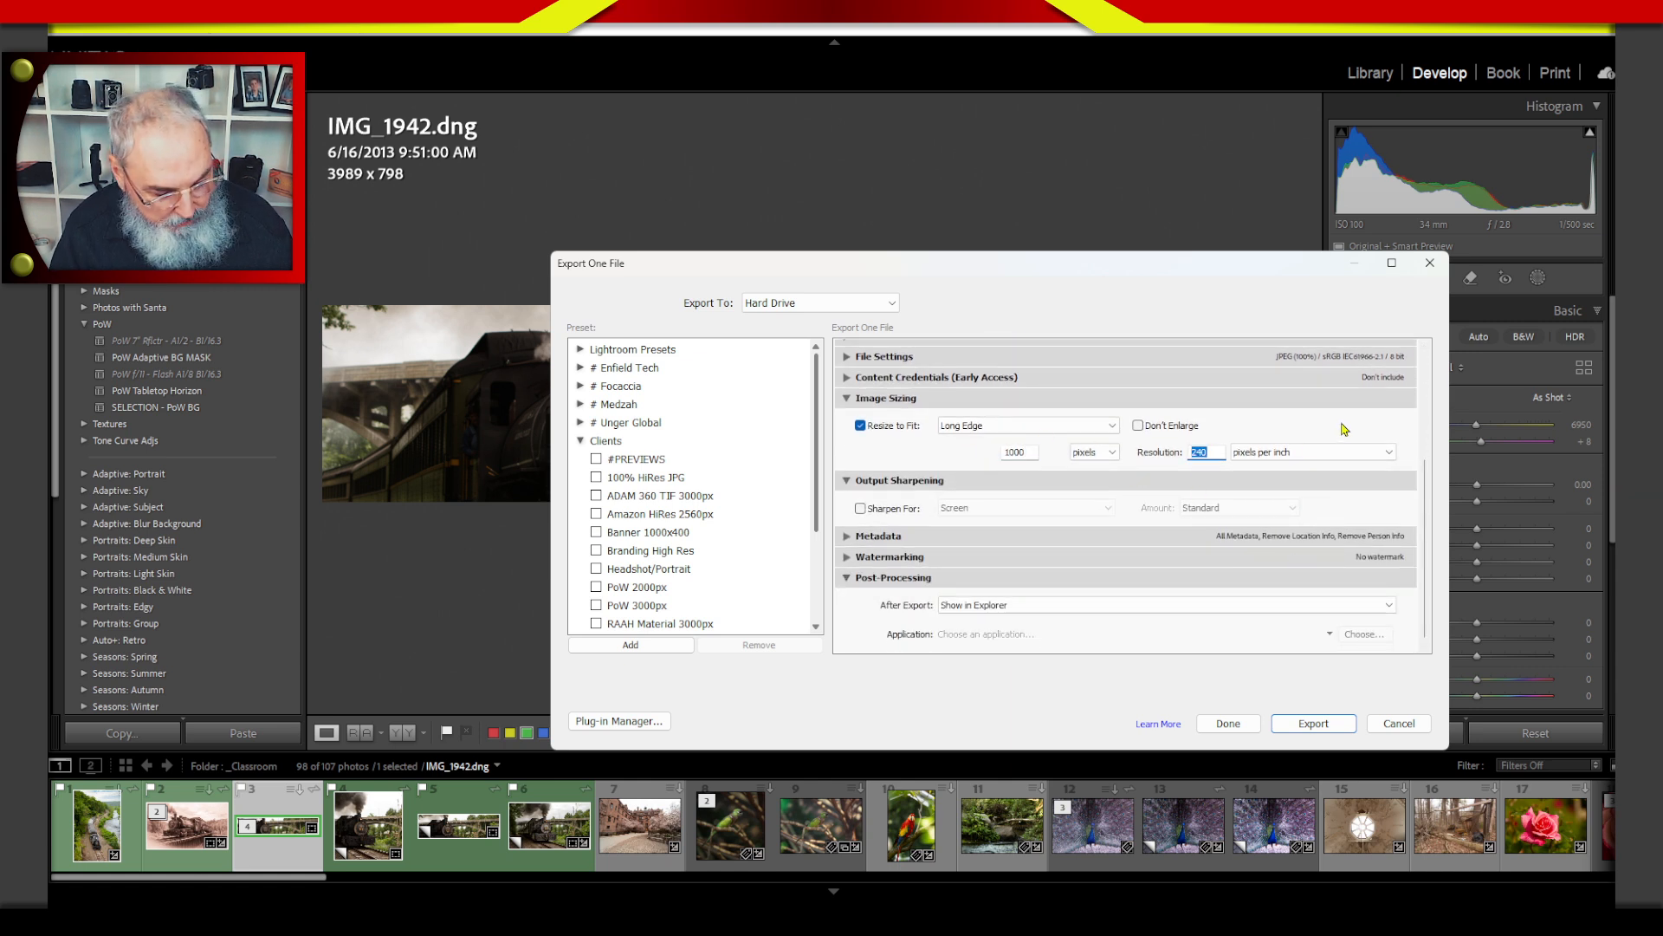
{"action": "type", "text": "150"}
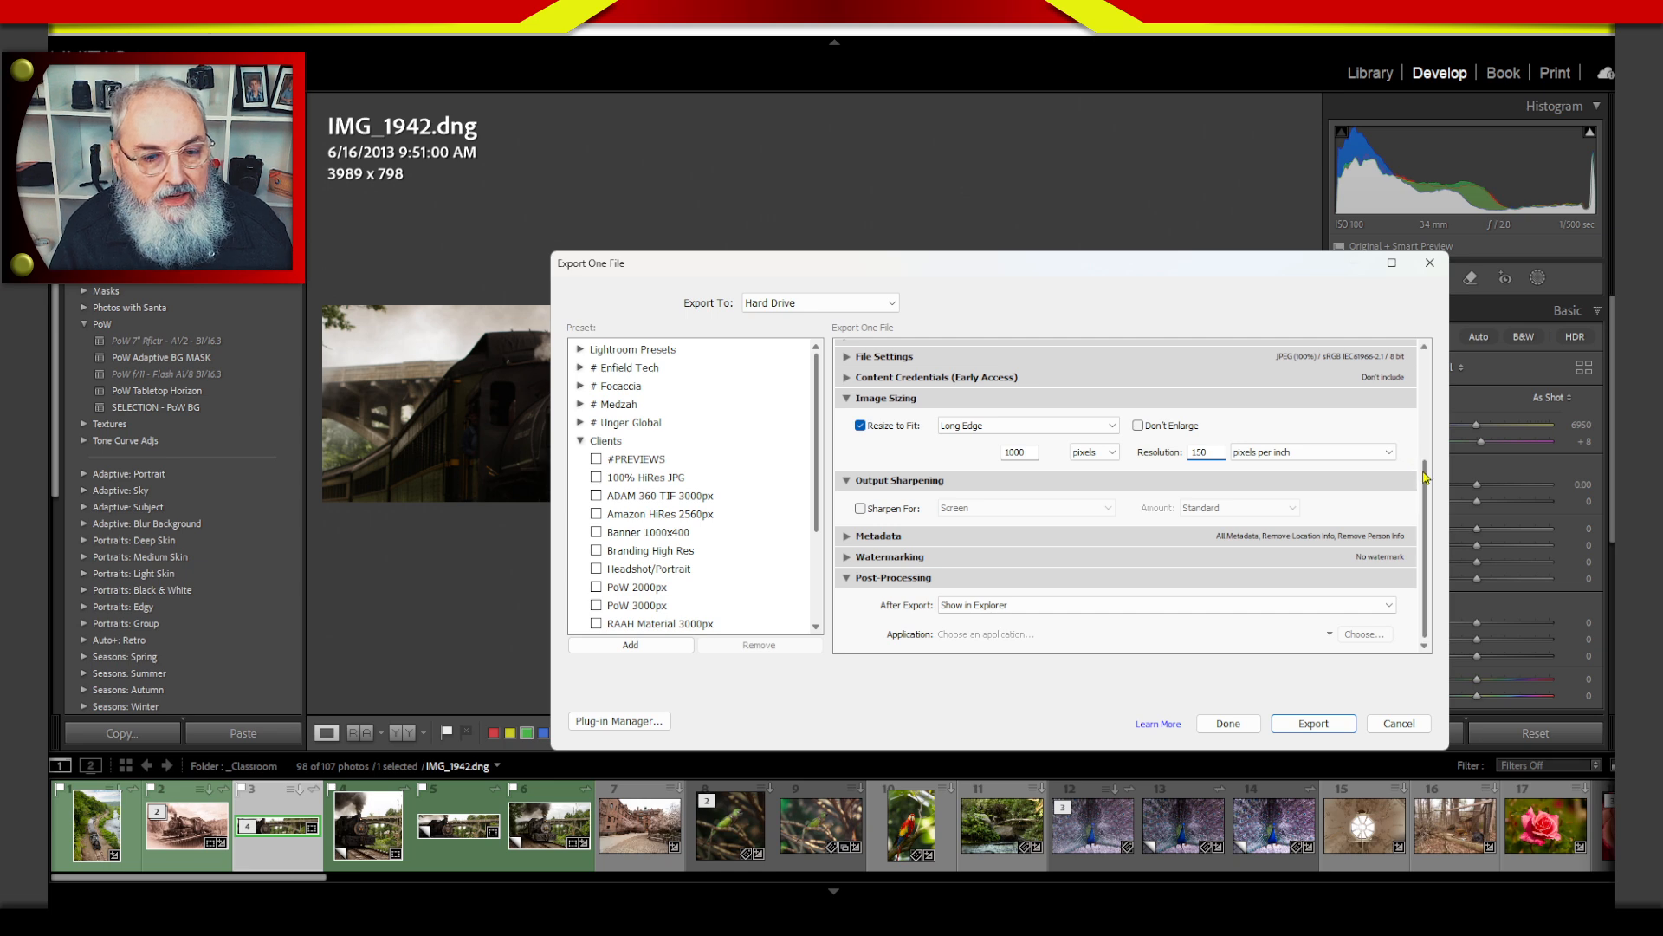
{"action": "scroll", "coordinate": [1426, 483], "scroll_direction": "down", "scroll_amount": 1}
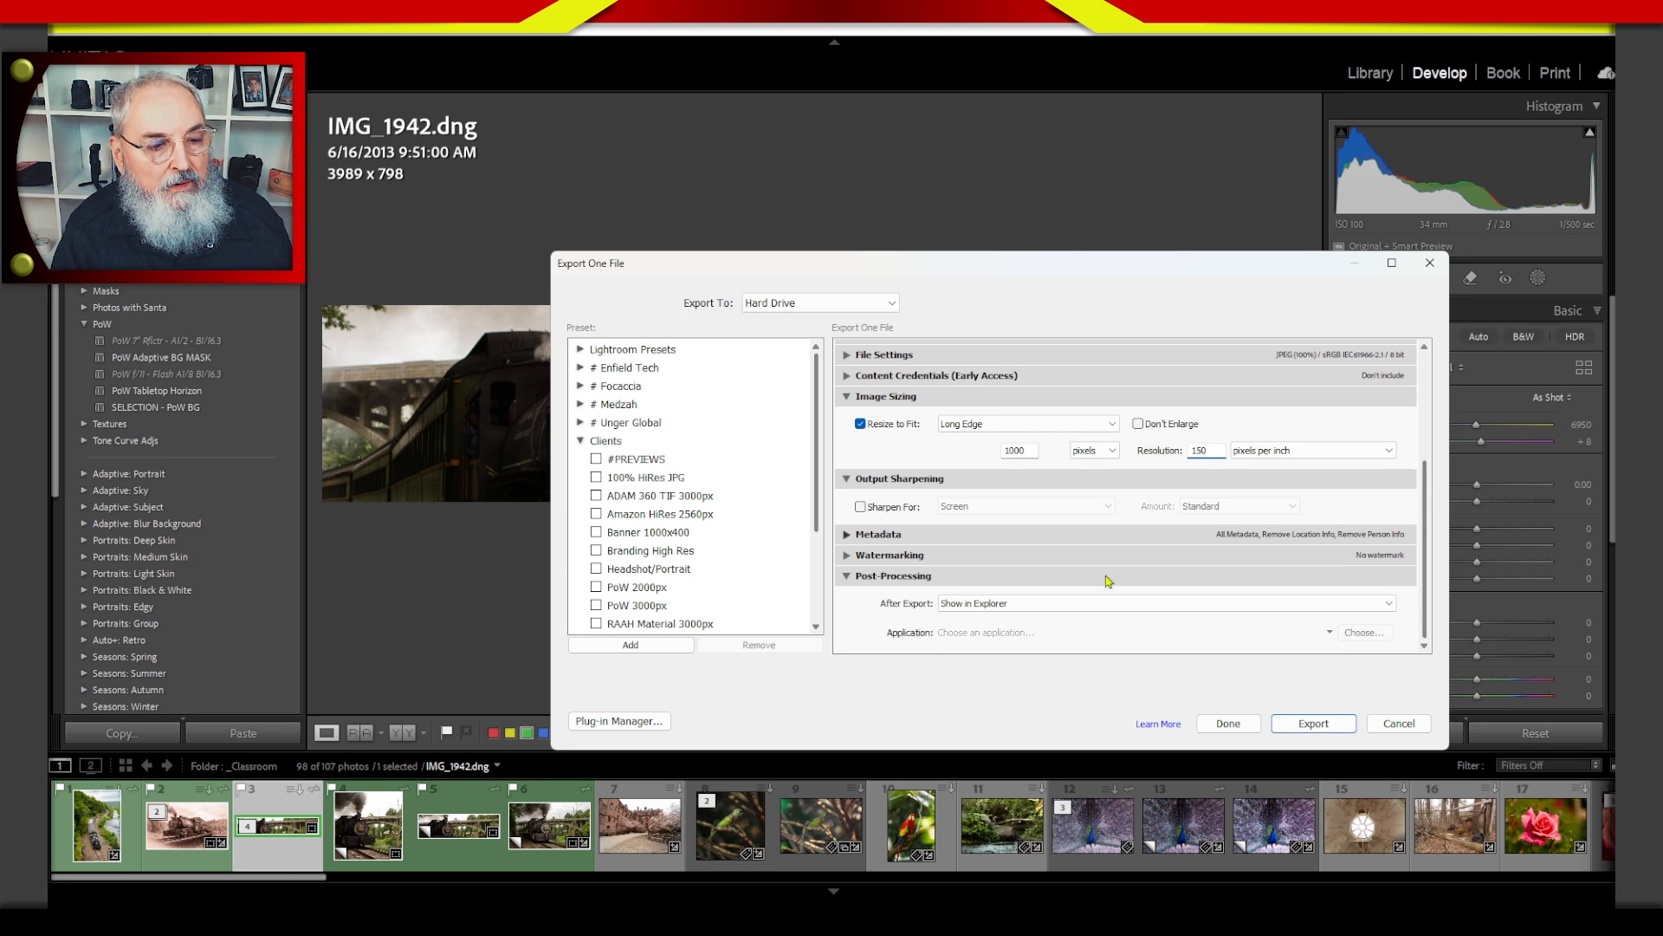
{"action": "left_click", "coordinate": [1339, 726]}
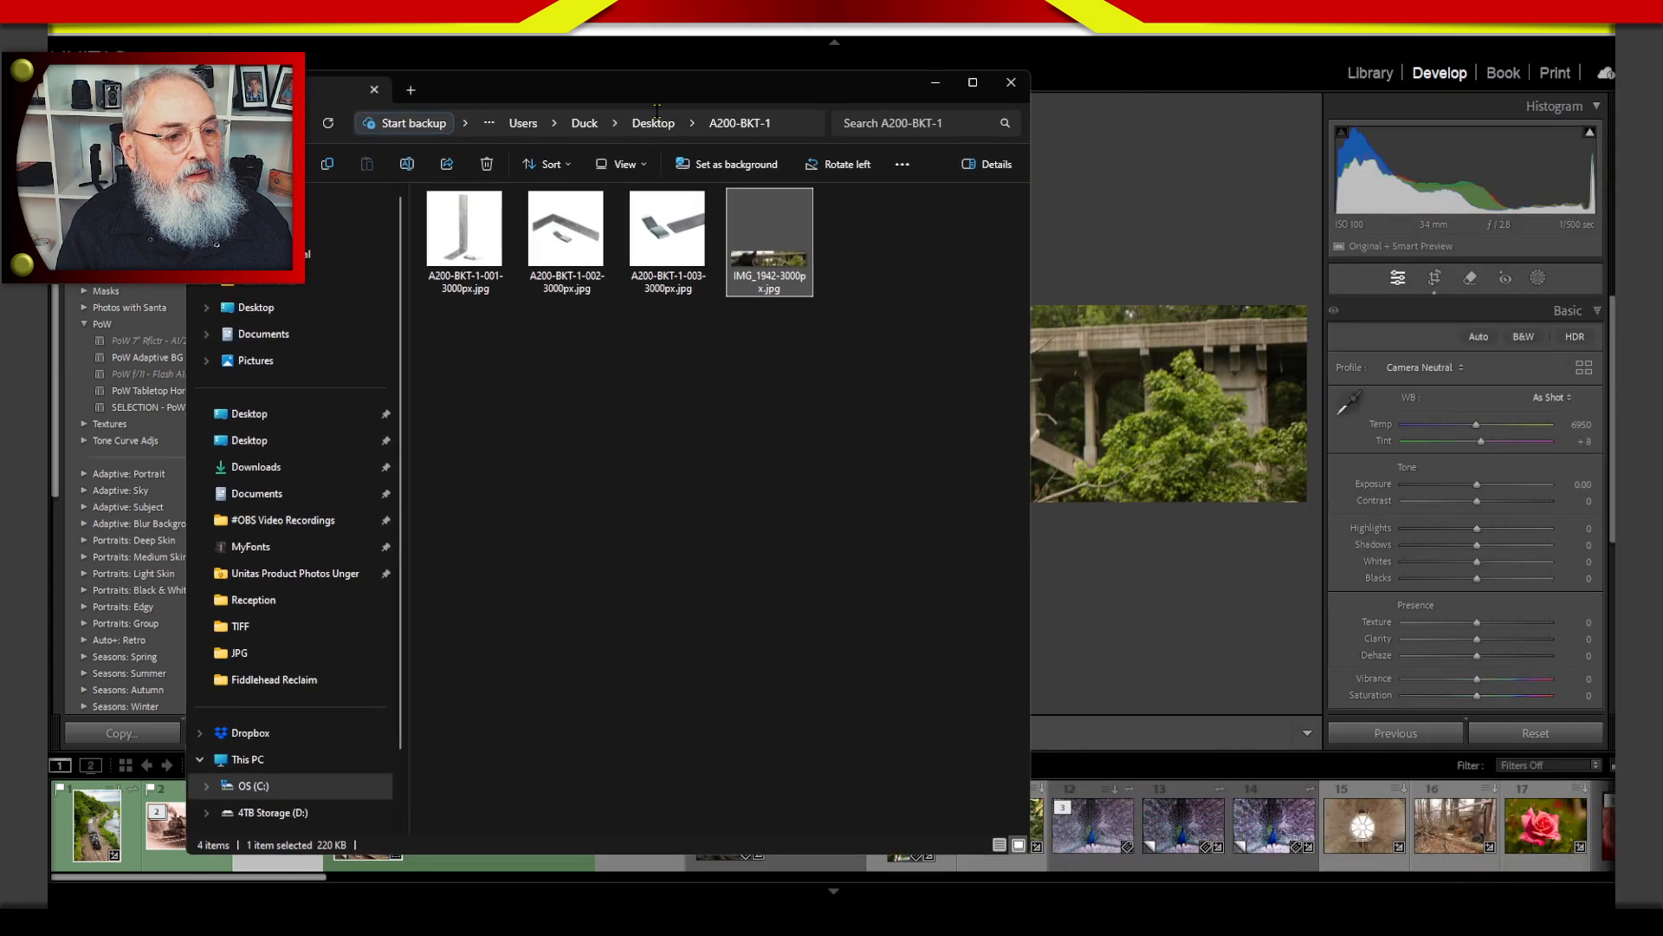
Open the exported IMG_1942-3000px.jpg in IrfanView, fit the window to the whole banner, and magnify its pixel dimensions.
{"action": "double_click", "coordinate": [811, 284]}
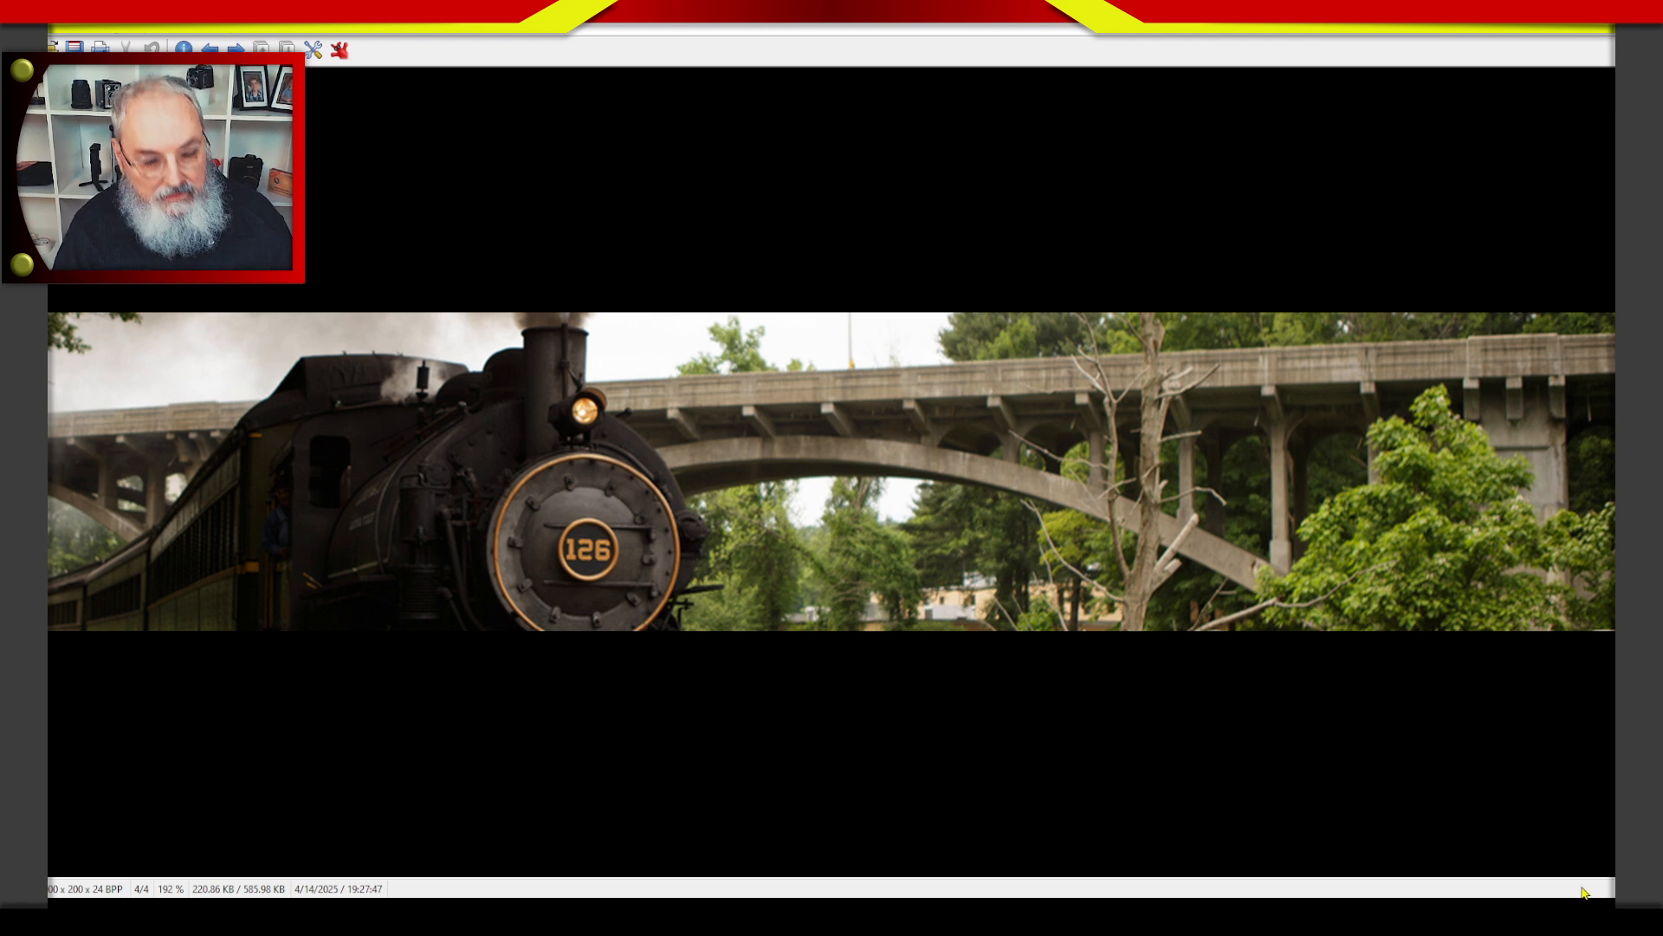
{"action": "key", "text": "ctrl+h"}
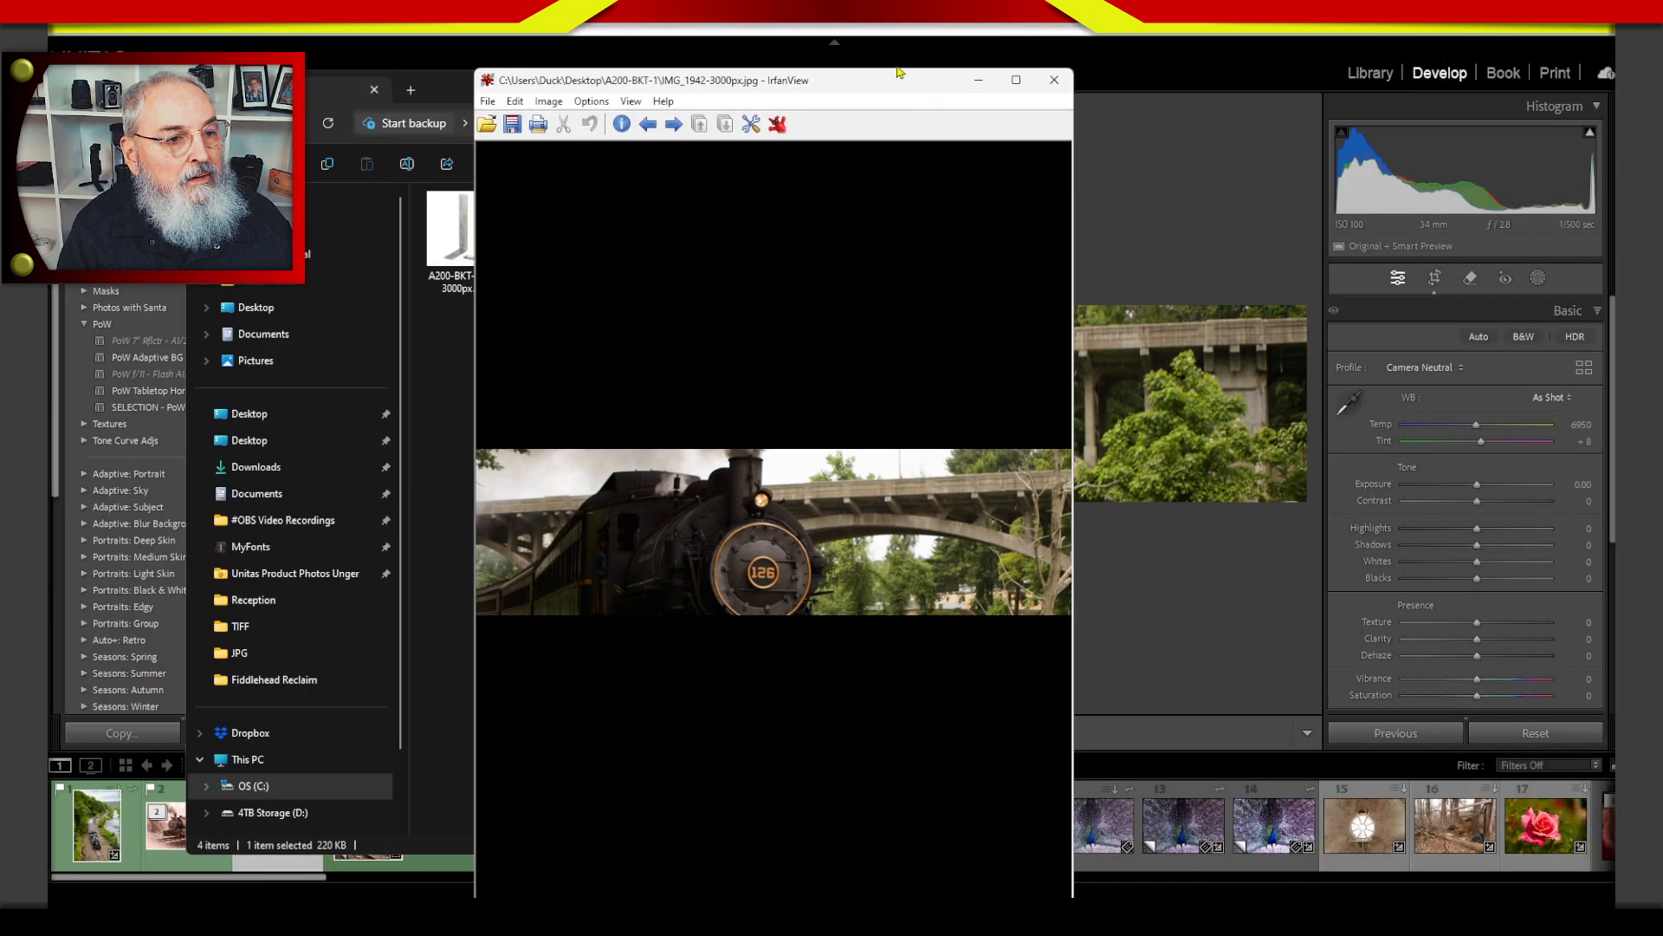
{"action": "left_click_drag", "start_coordinate": [899, 73], "coordinate": [827, 104]}
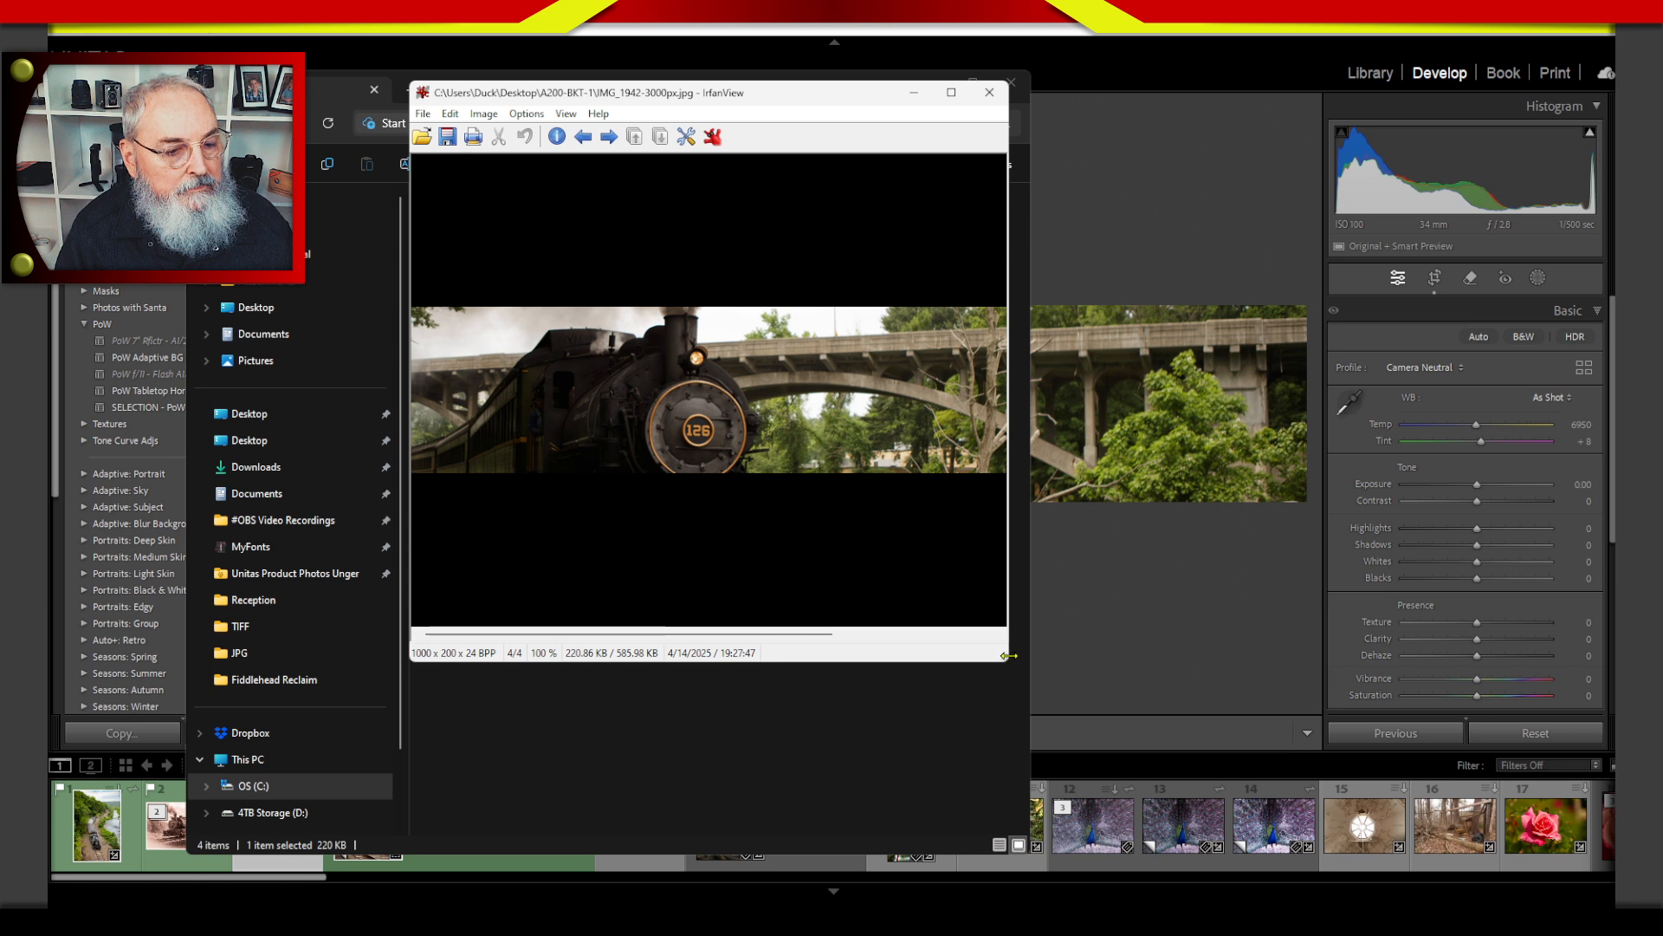
{"action": "left_click_drag", "start_coordinate": [1007, 655], "coordinate": [1214, 635]}
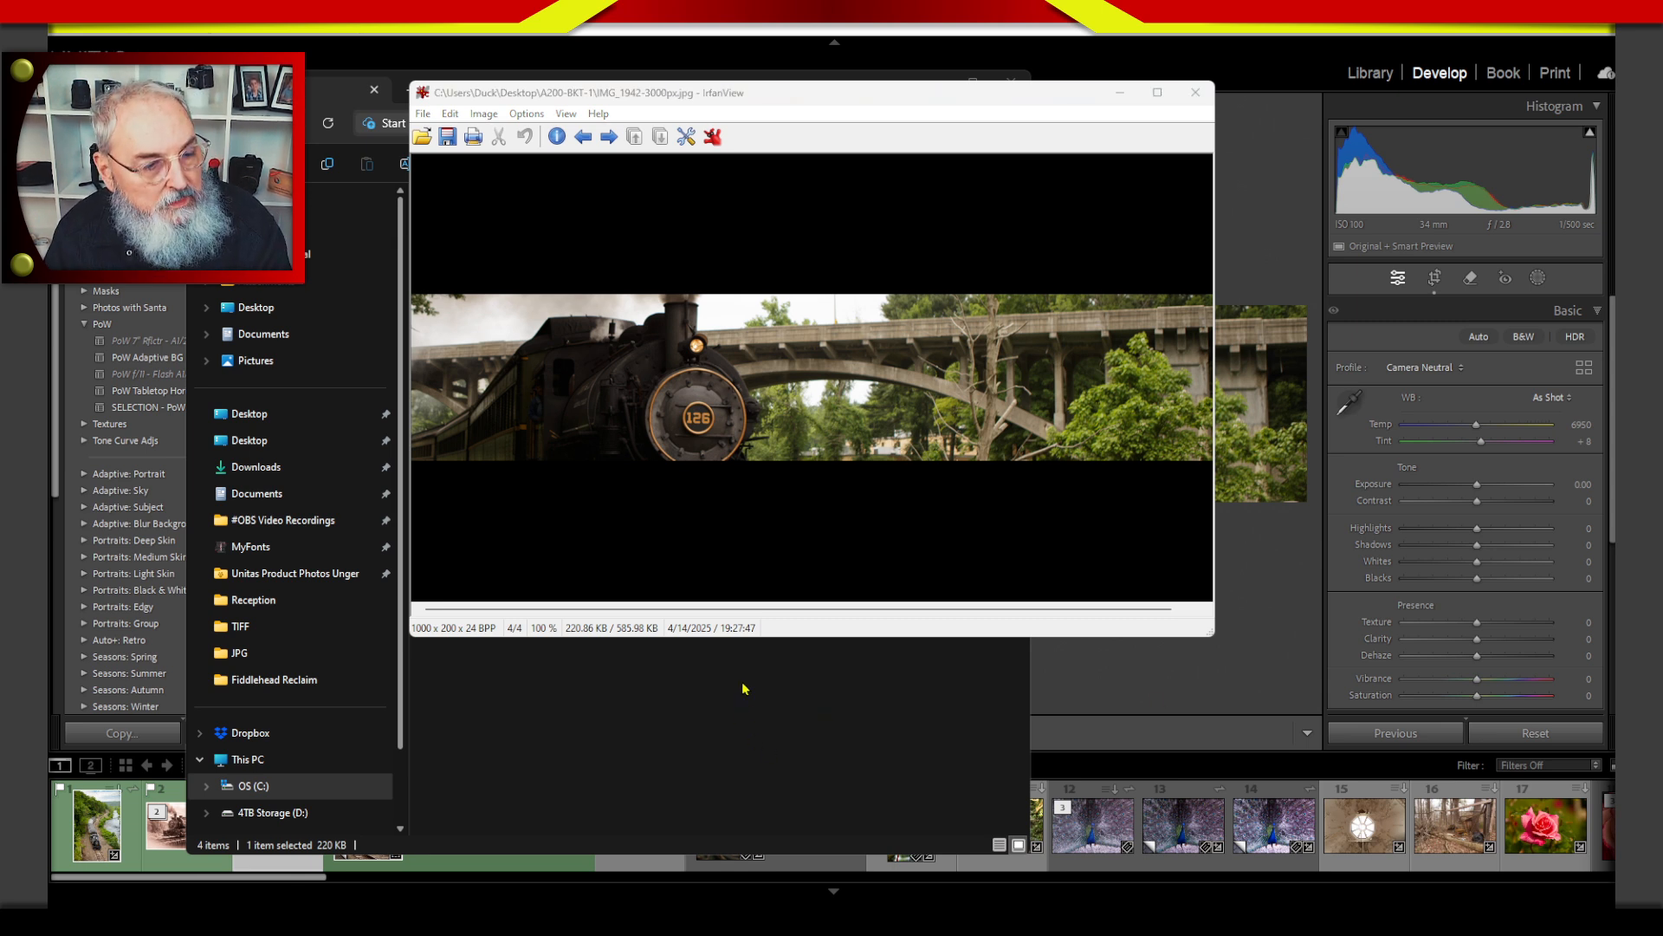
{"action": "key", "text": "super+plus"}
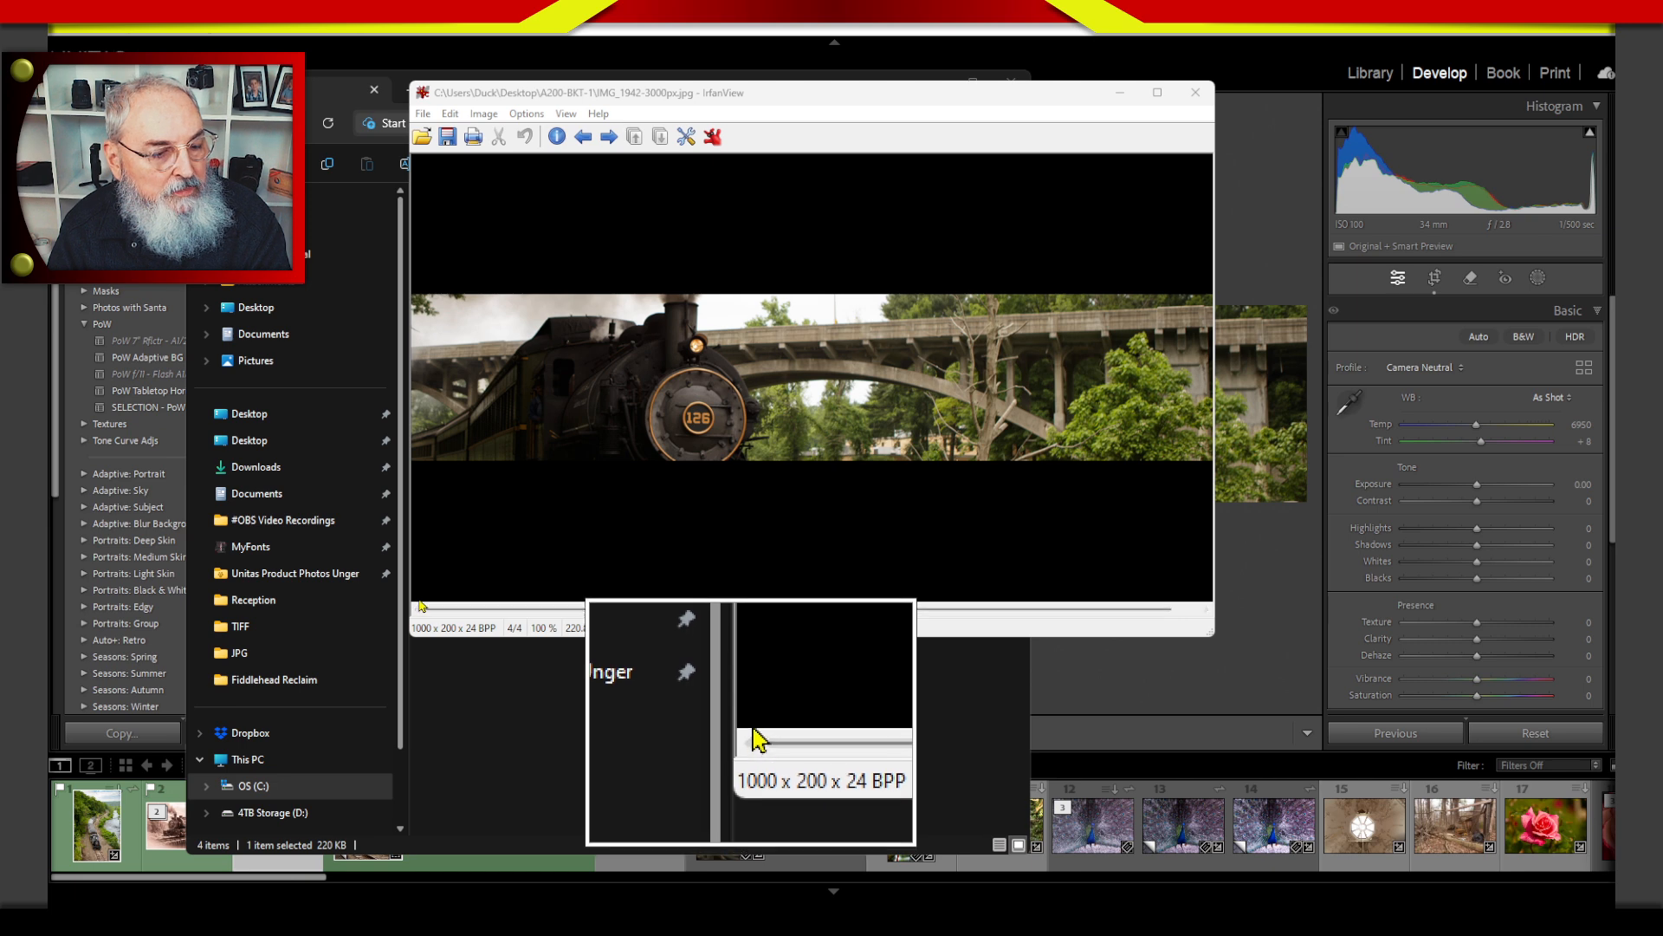
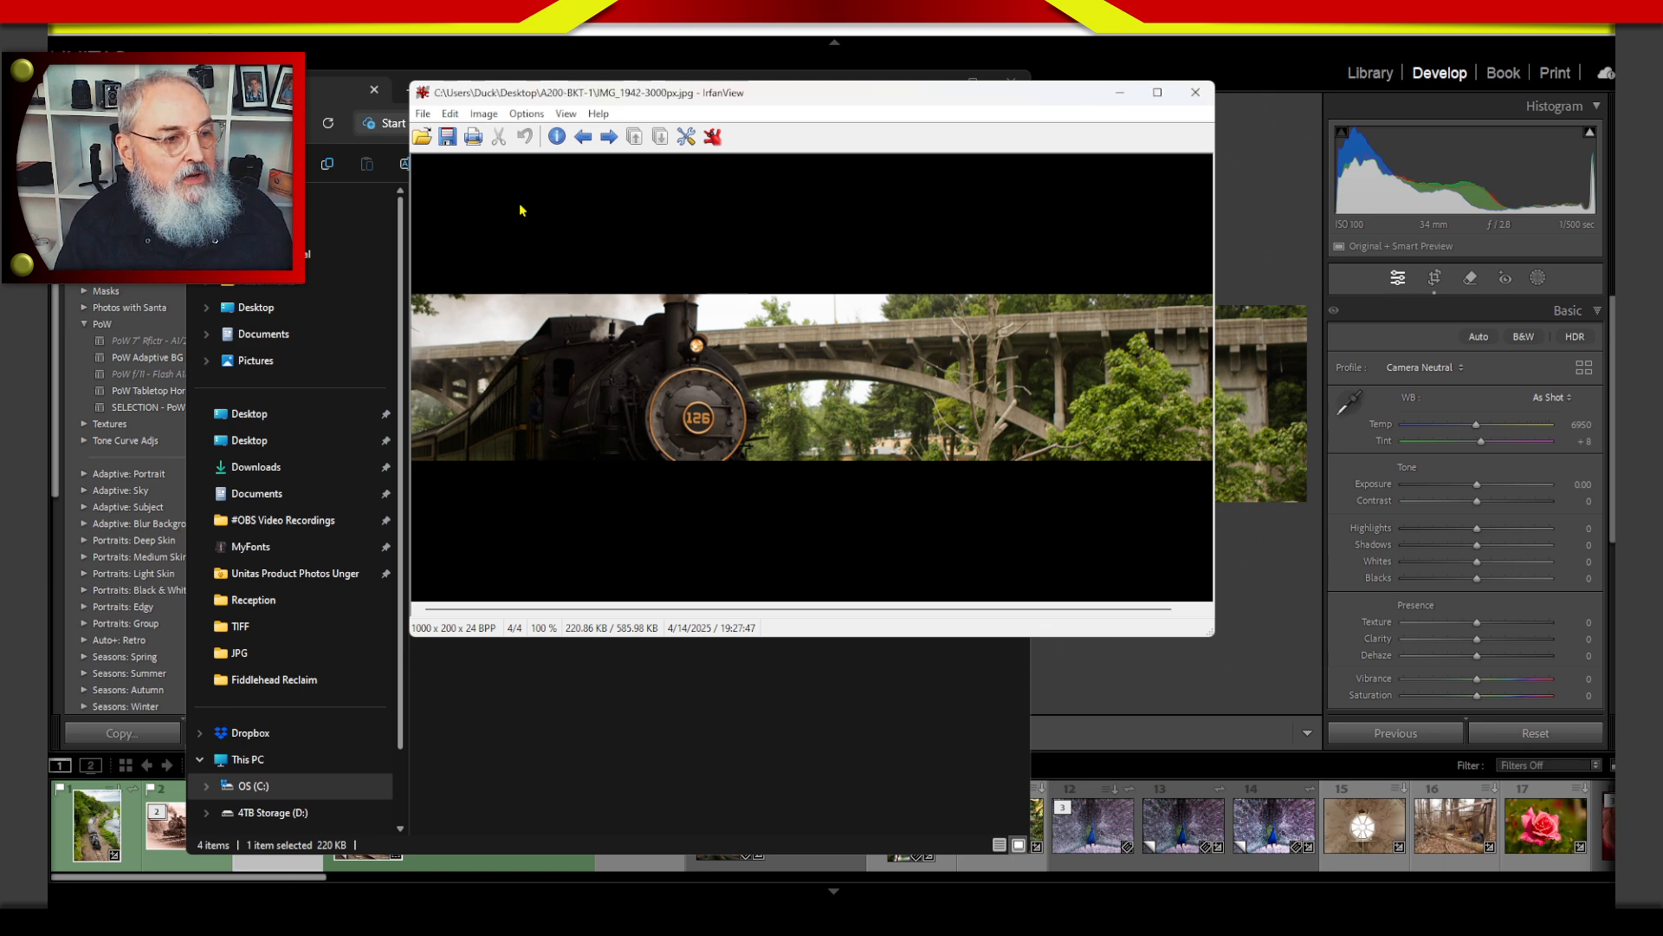
Close the exported image, go up to the Desktop folder, and close the file browser to return to Lightroom Classic.
{"action": "left_click", "coordinate": [1196, 91]}
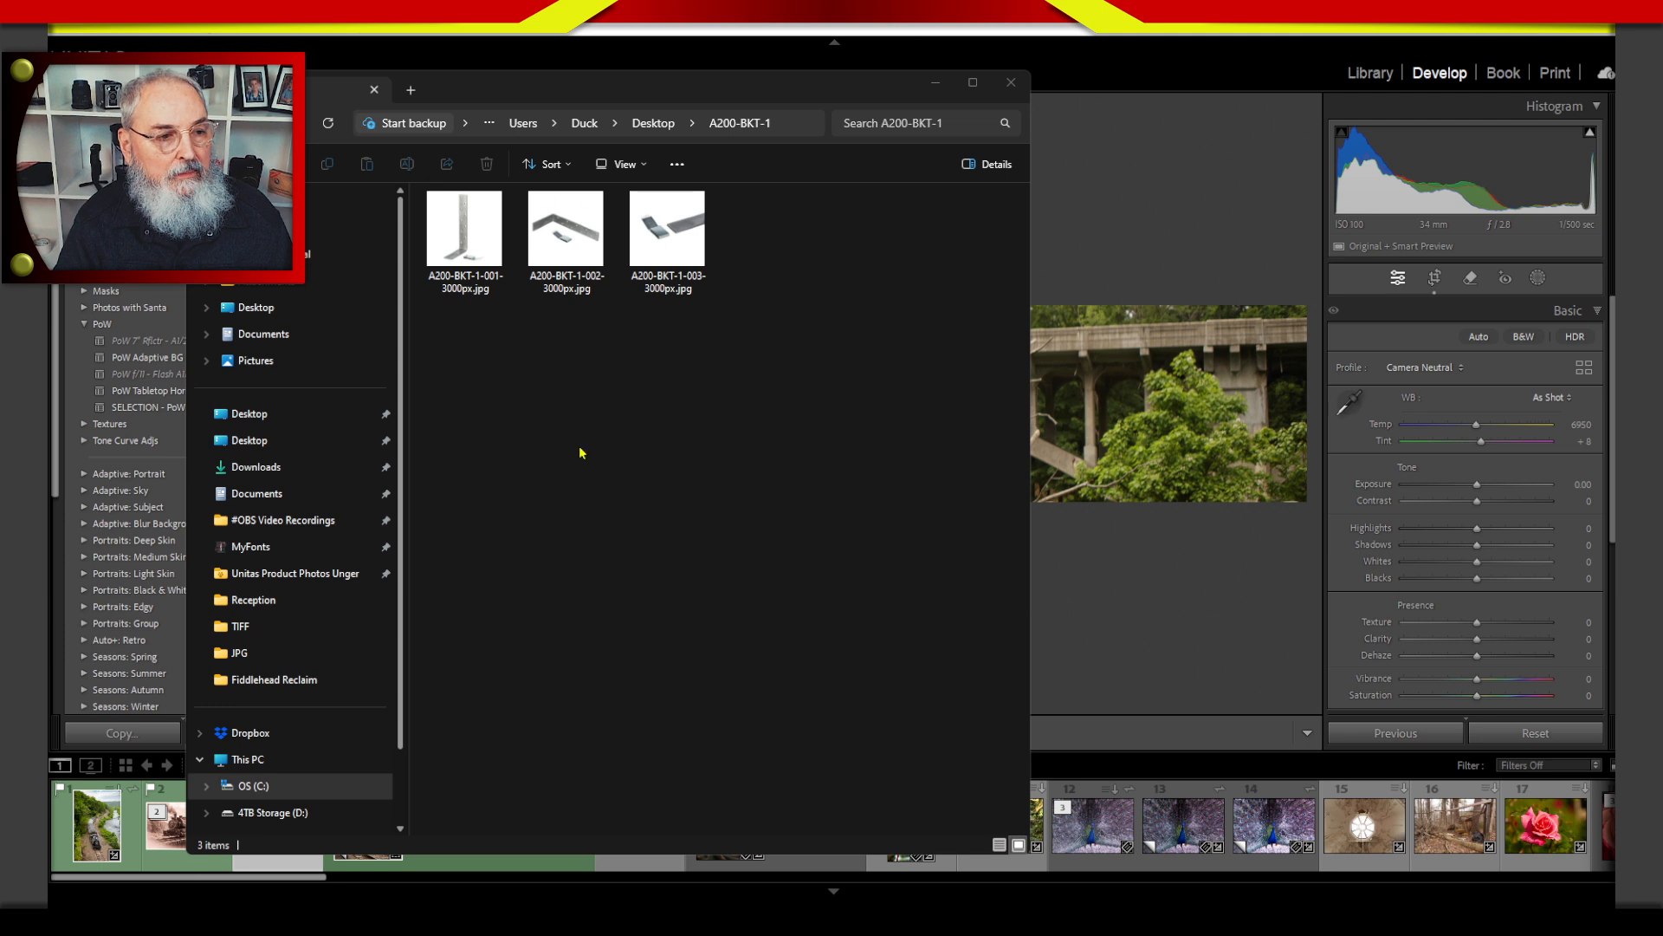
{"action": "left_click_drag", "start_coordinate": [791, 290], "coordinate": [505, 408]}
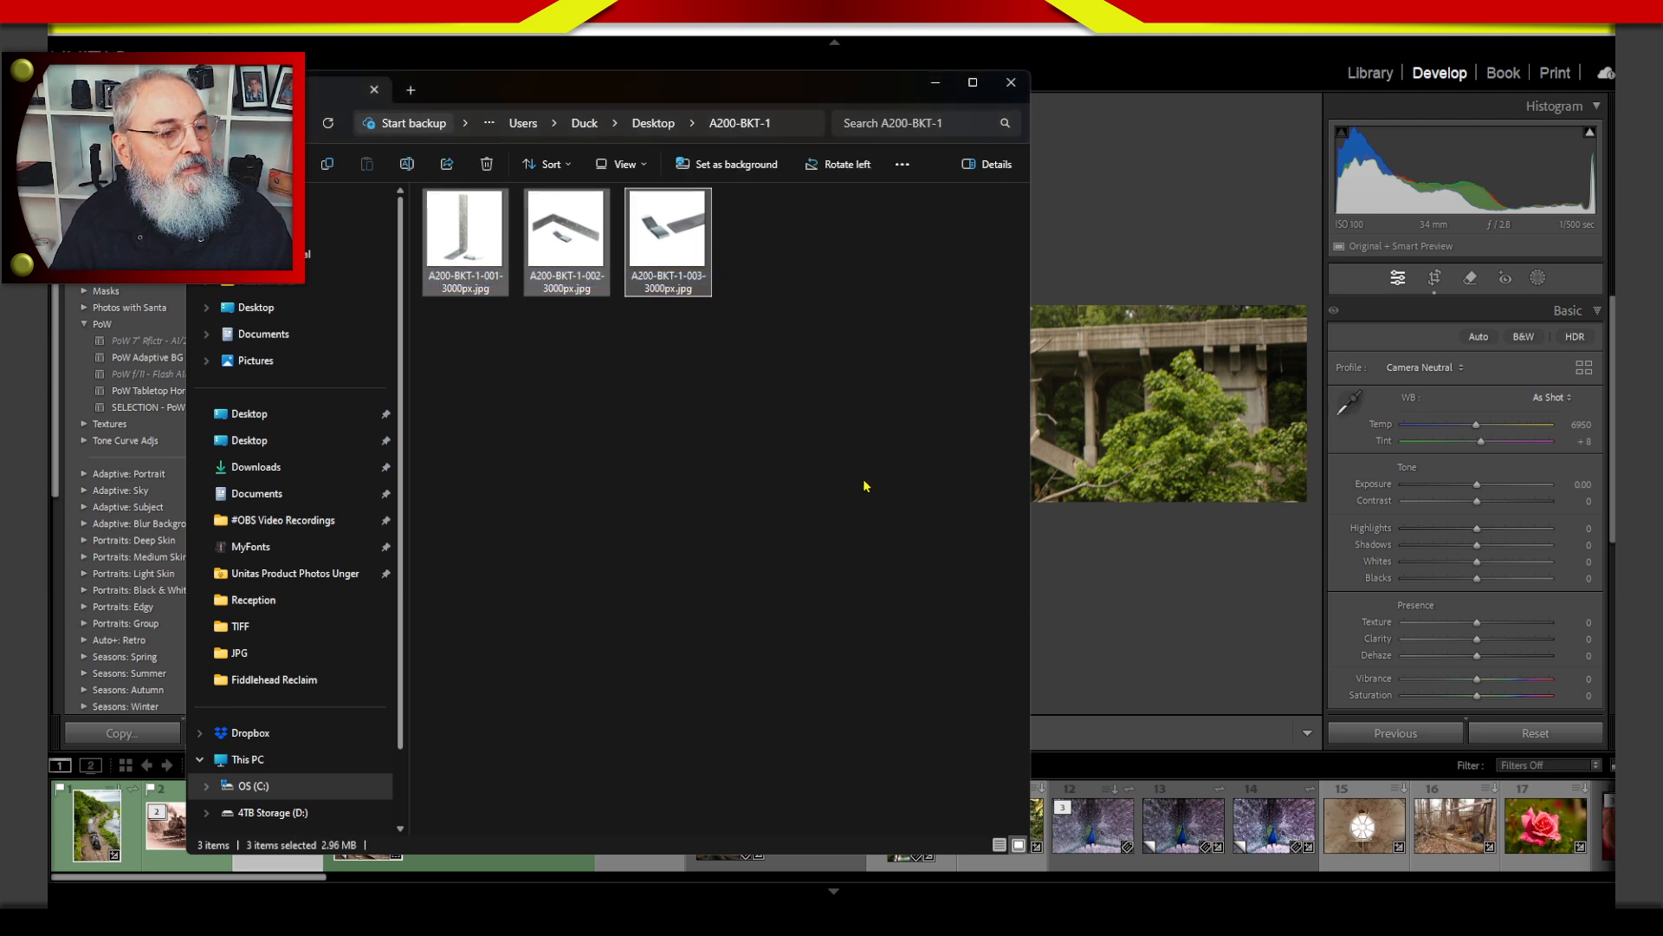
{"action": "left_click", "coordinate": [652, 122]}
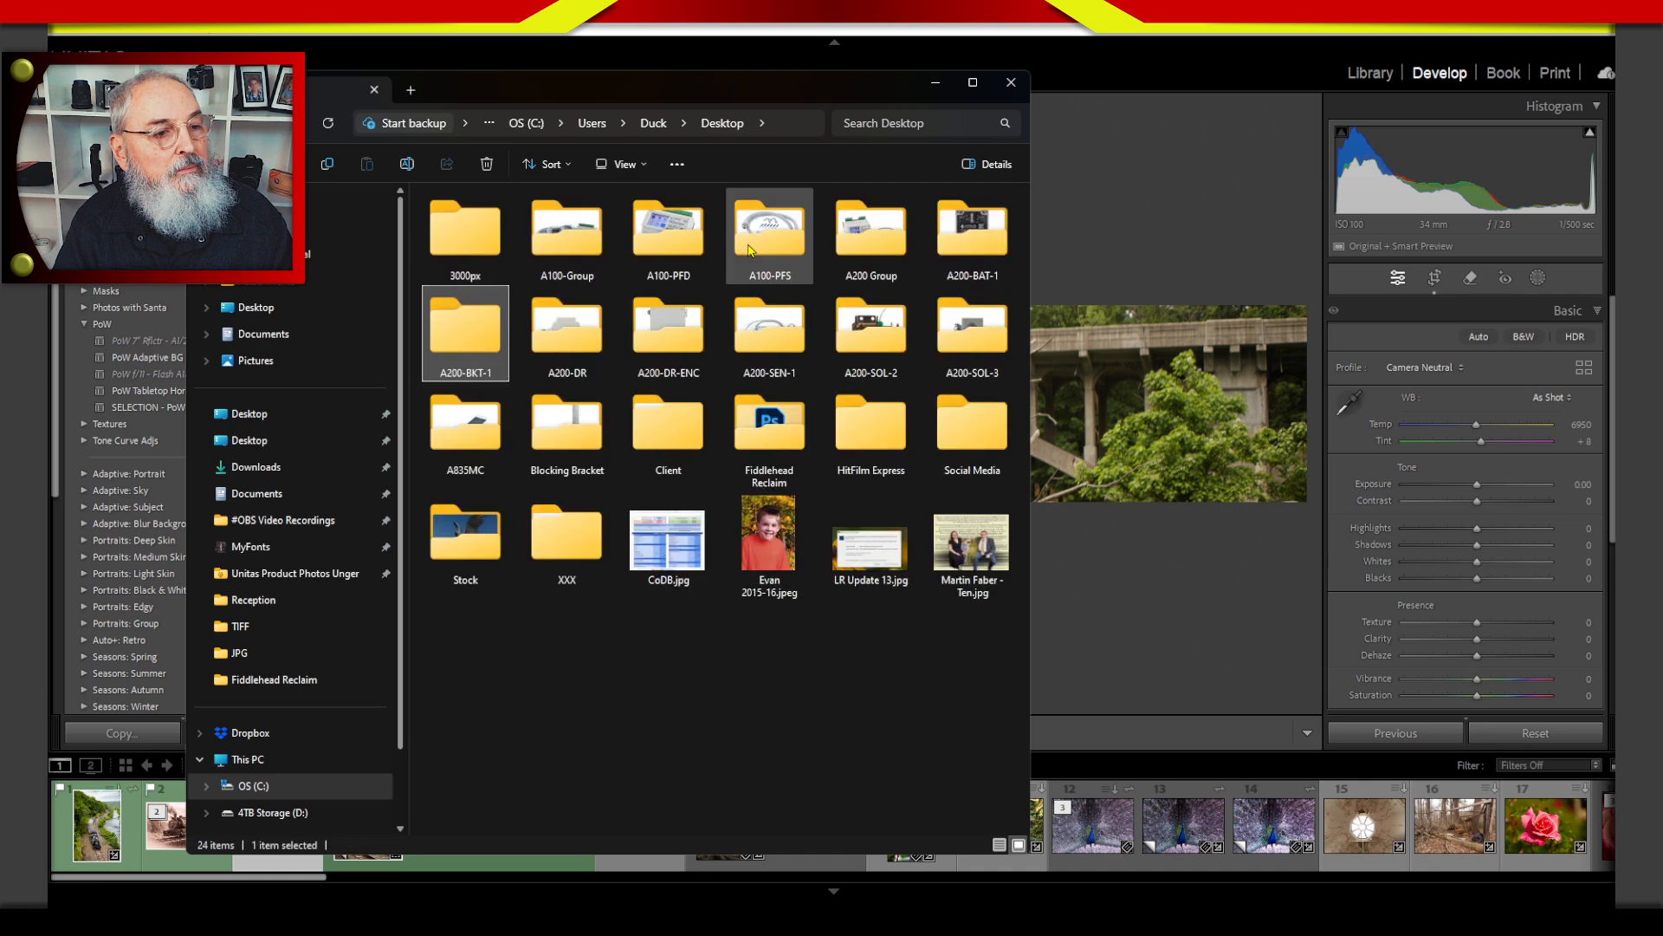
{"action": "left_click", "coordinate": [1011, 83]}
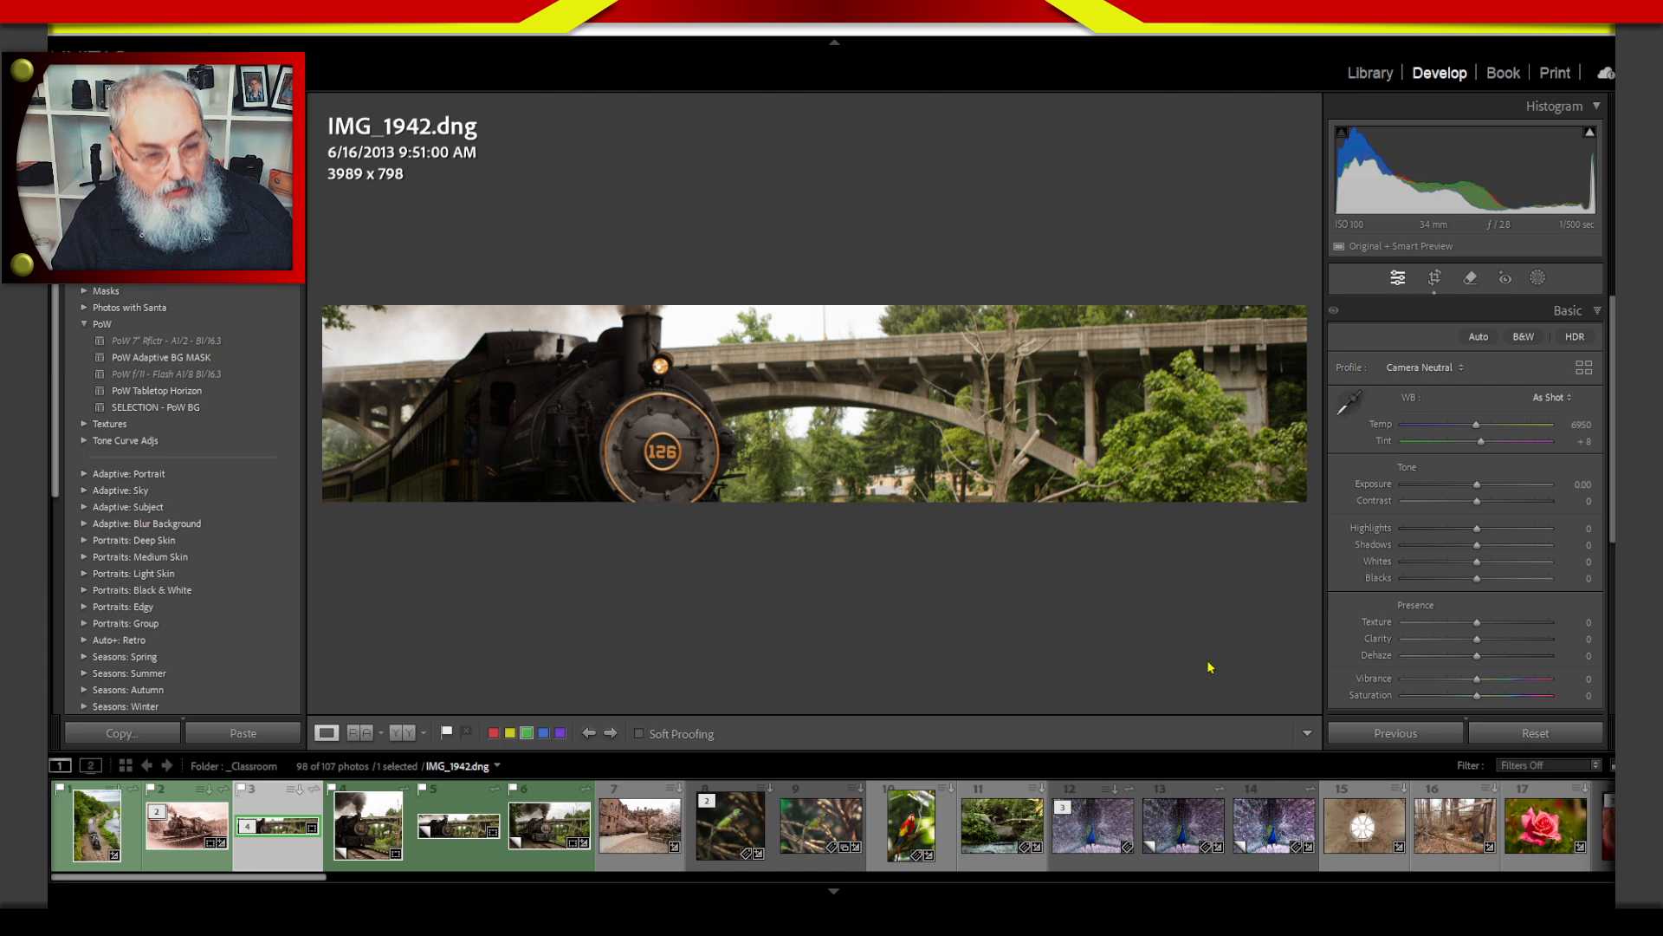
Move the 10 x 2 crop slightly up and left to include more smoke above the locomotive, and apply it.
{"action": "left_click", "coordinate": [1435, 277]}
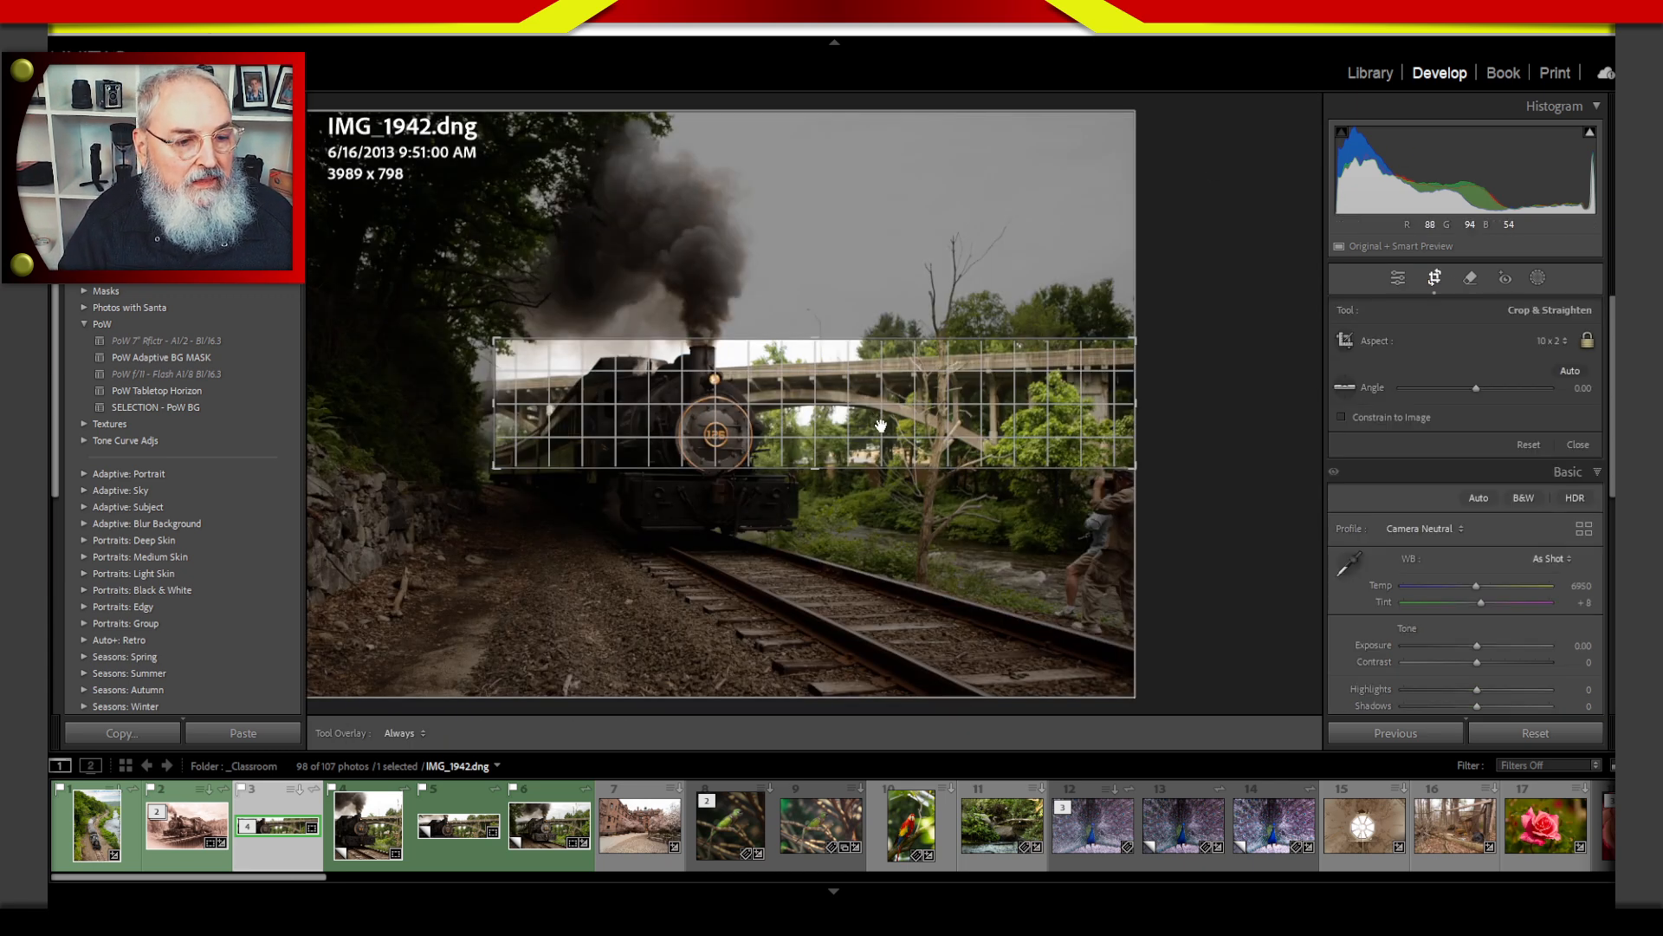
{"action": "mouse_move", "coordinate": [891, 414]}
{"action": "left_mouse_down"}
{"action": "mouse_move", "coordinate": [892, 438]}
{"action": "mouse_move", "coordinate": [916, 434]}
{"action": "left_mouse_up"}
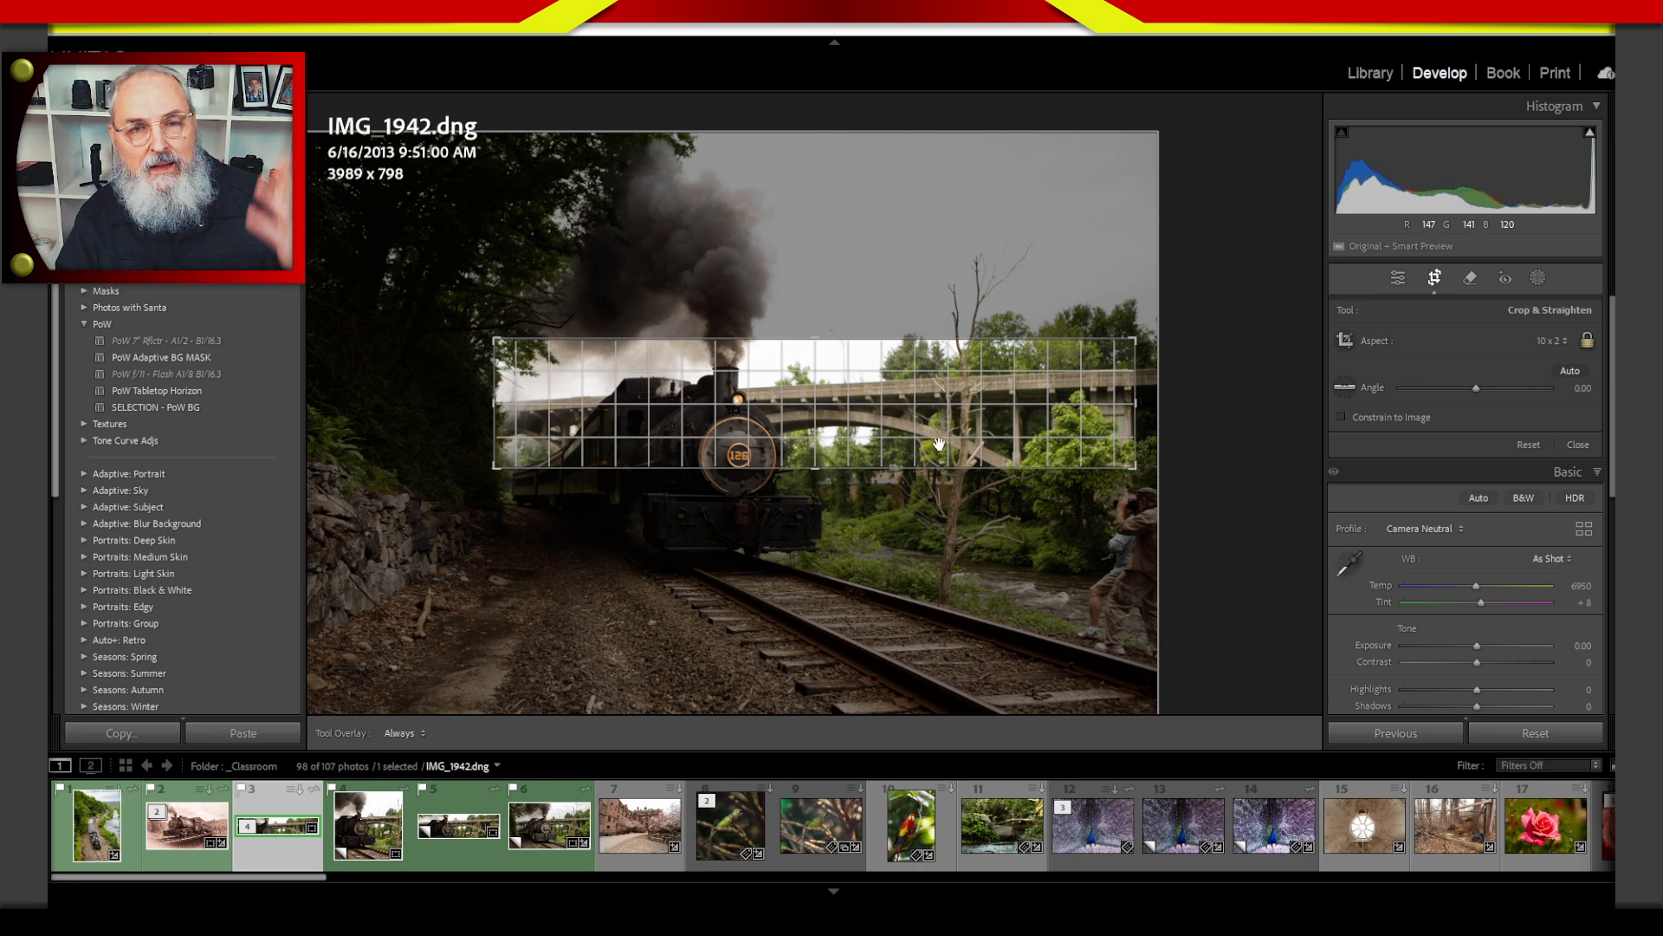
{"action": "key", "text": "Return"}
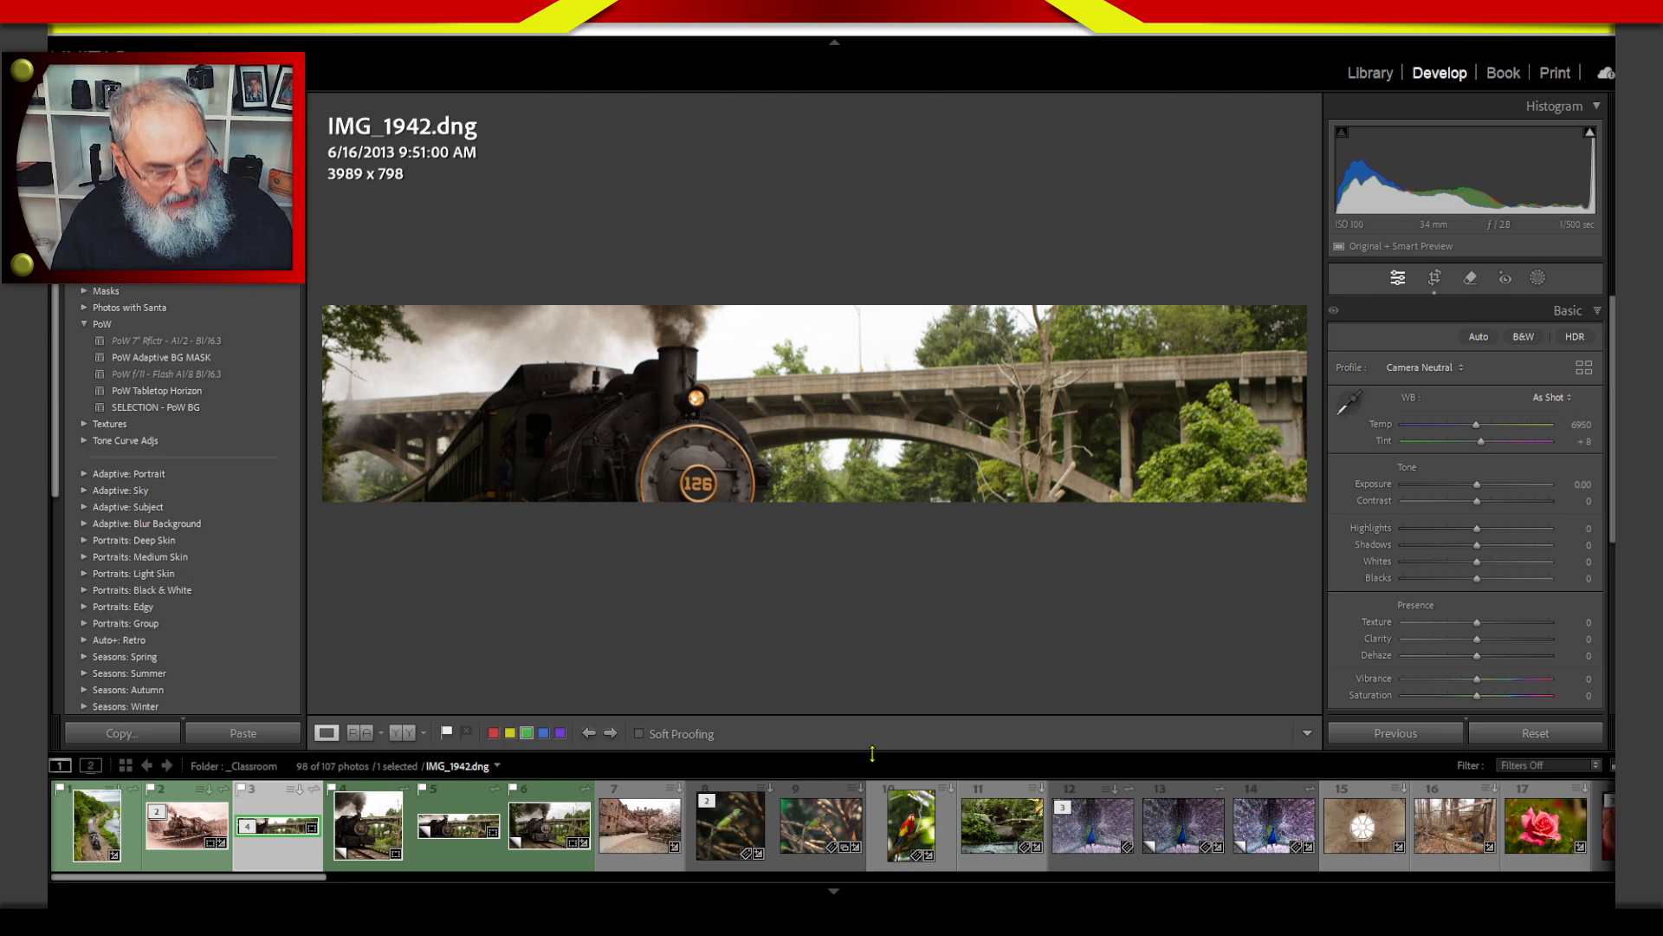
Select IMG_1942 Copy 2 in the grid and set its crop aspect ratio to 4 x 3.
{"action": "key", "text": "g"}
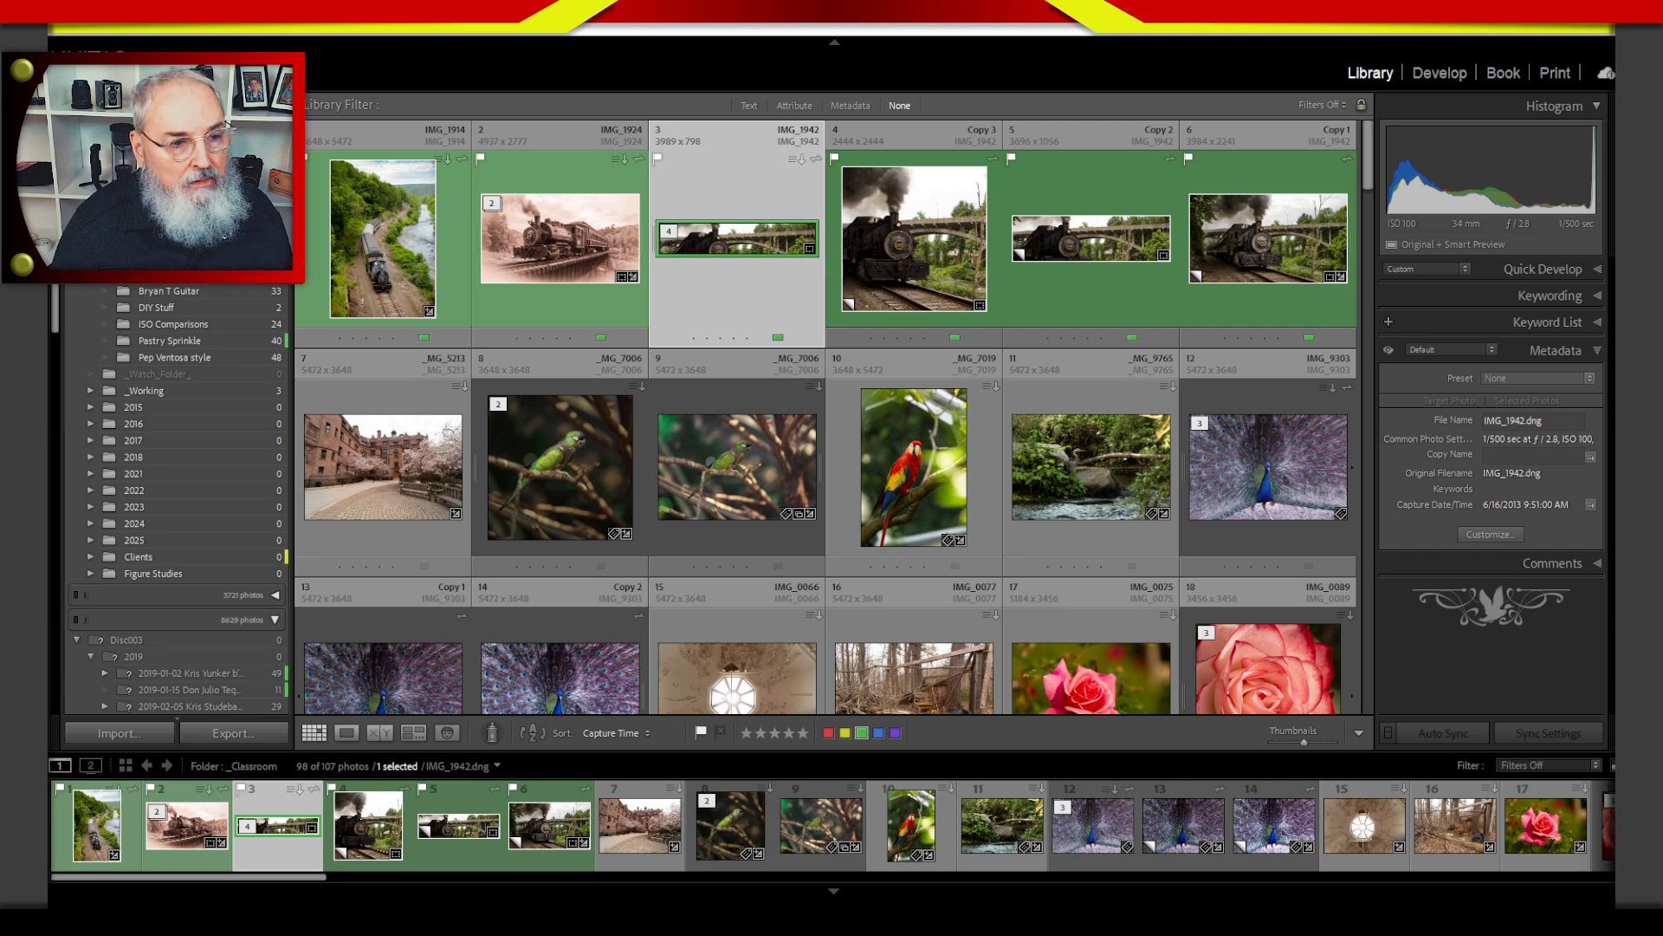
{"action": "left_click", "coordinate": [1064, 279]}
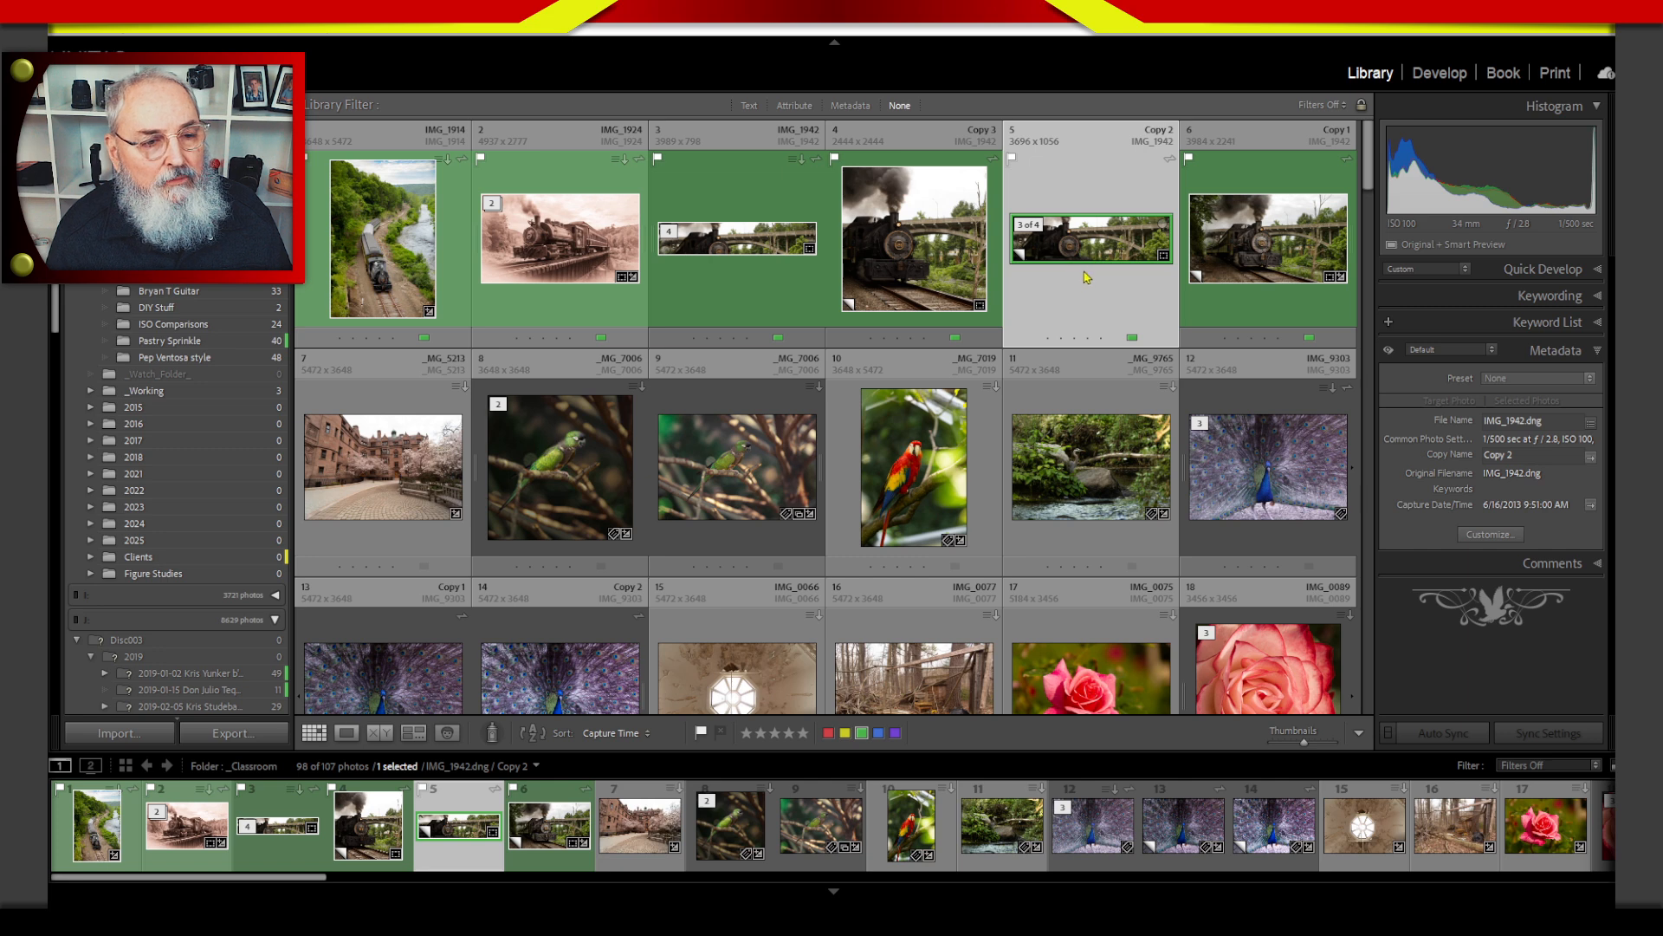
{"action": "left_click", "coordinate": [755, 260]}
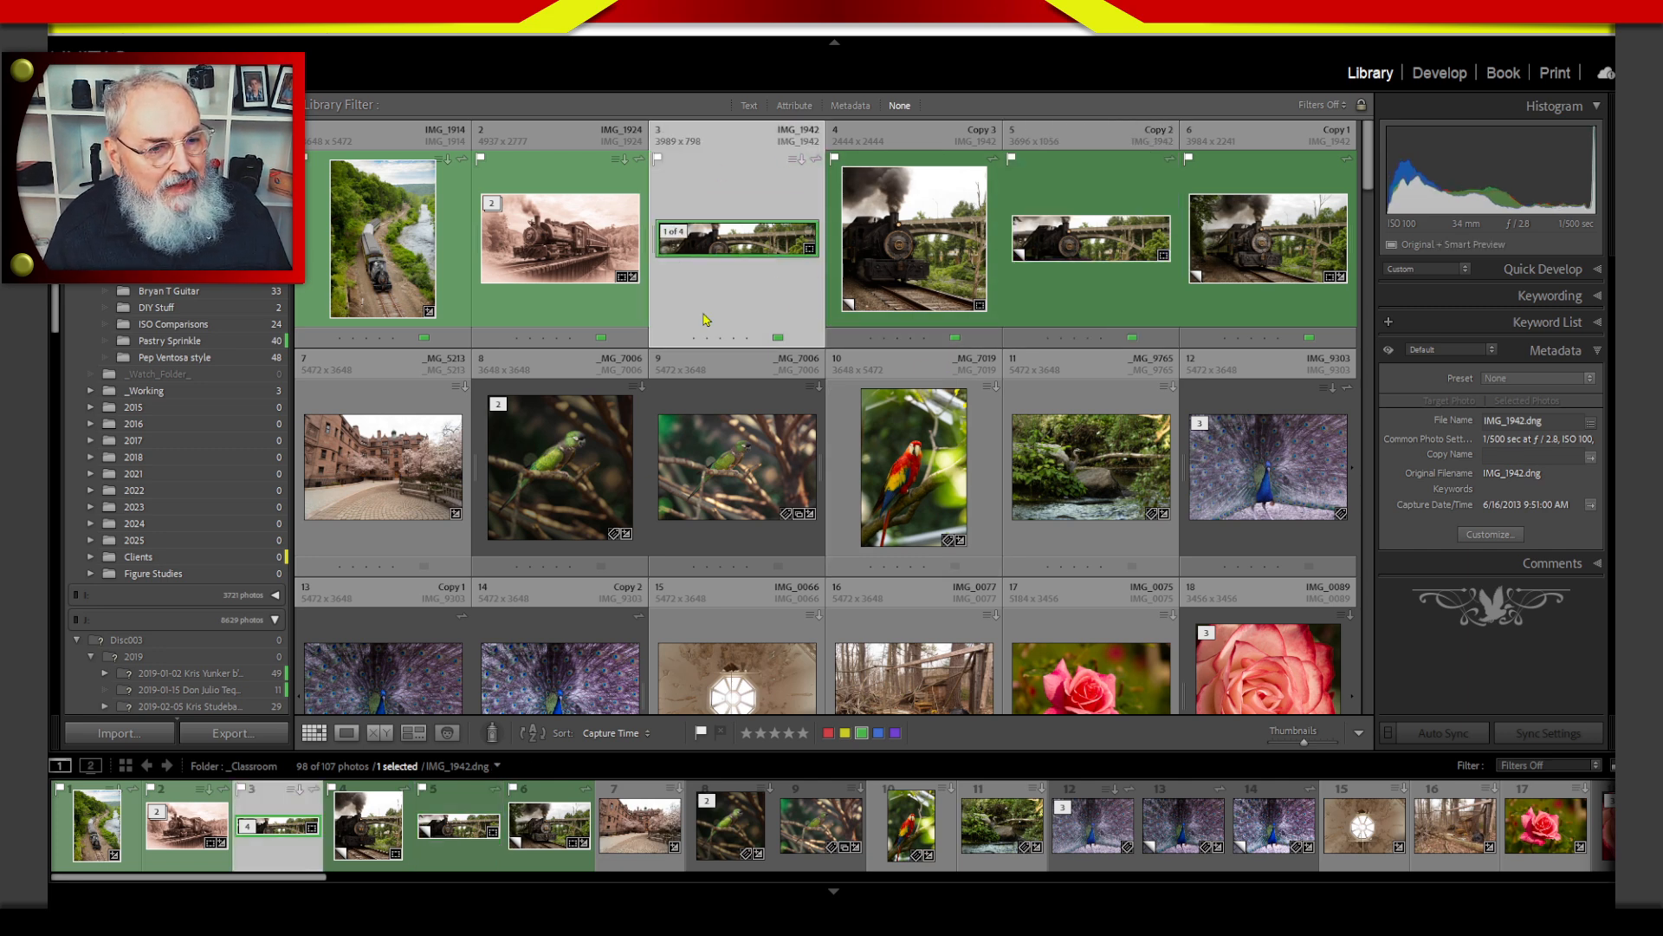
{"action": "left_click", "coordinate": [1103, 170]}
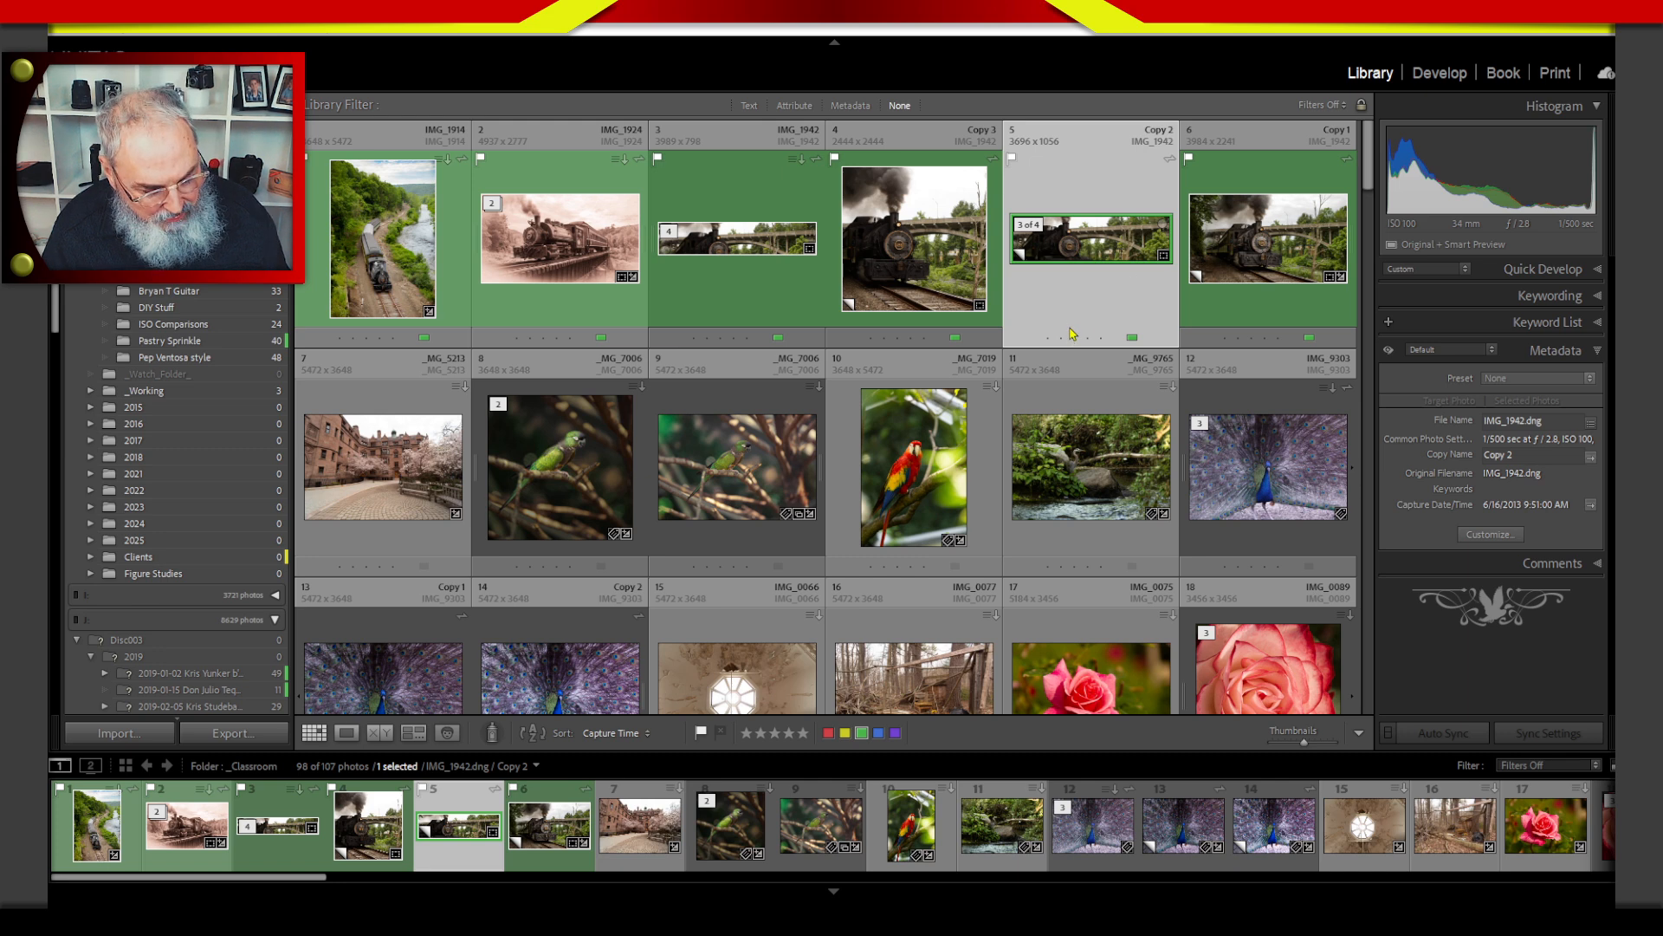
{"action": "key", "text": "r"}
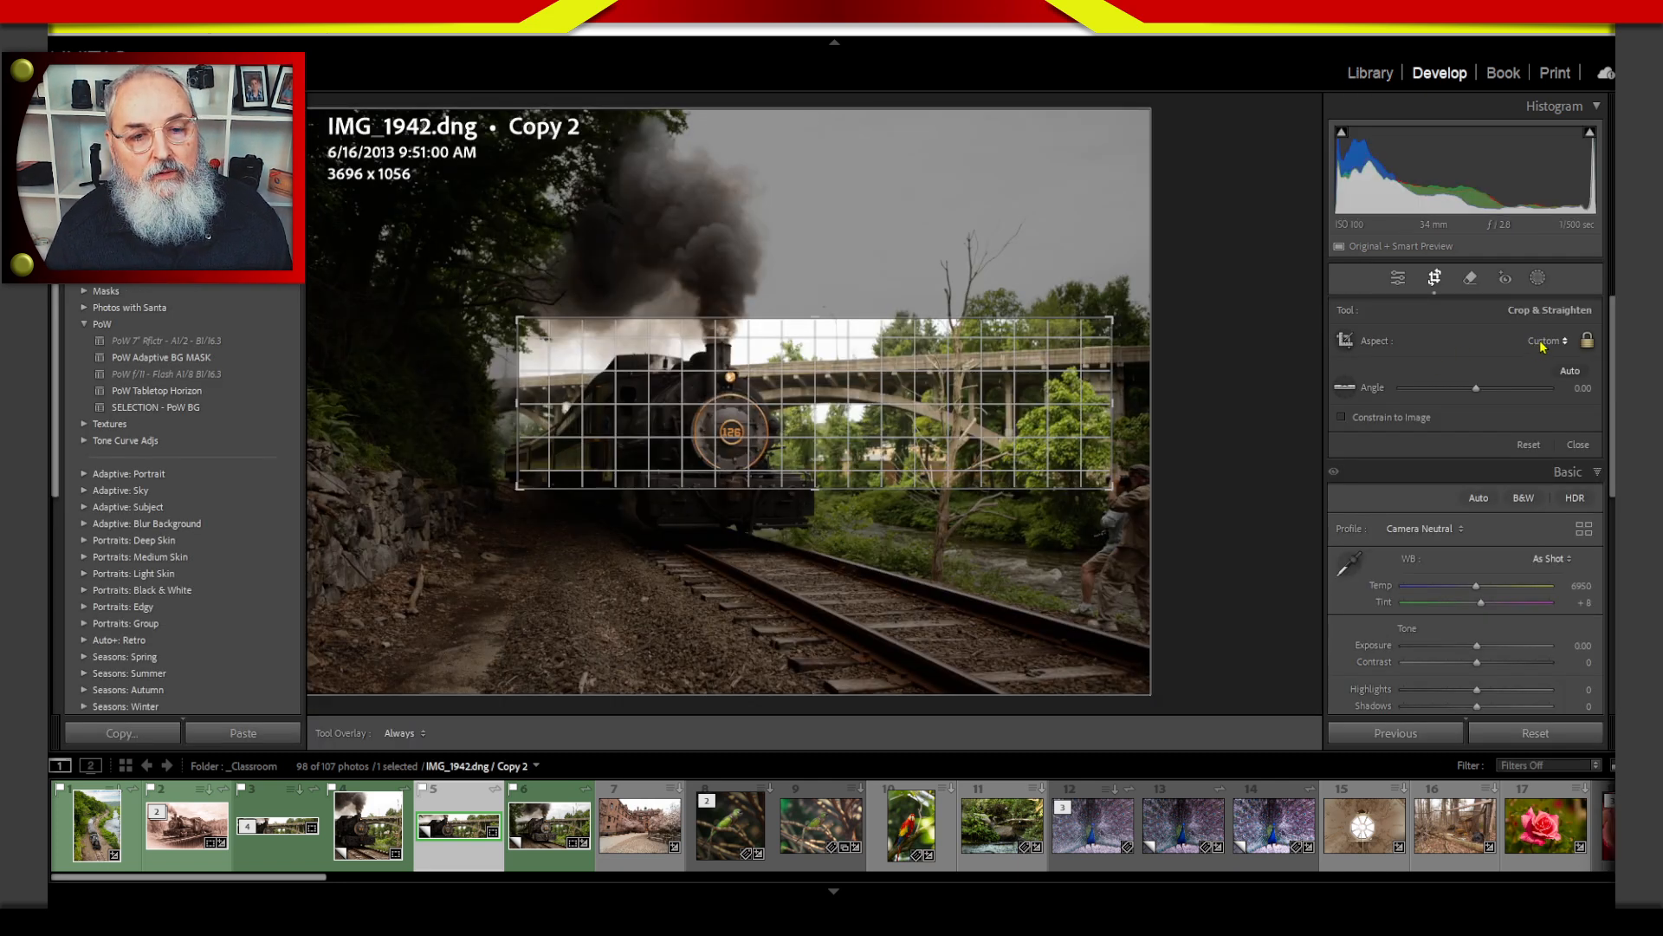
{"action": "left_click", "coordinate": [1542, 343]}
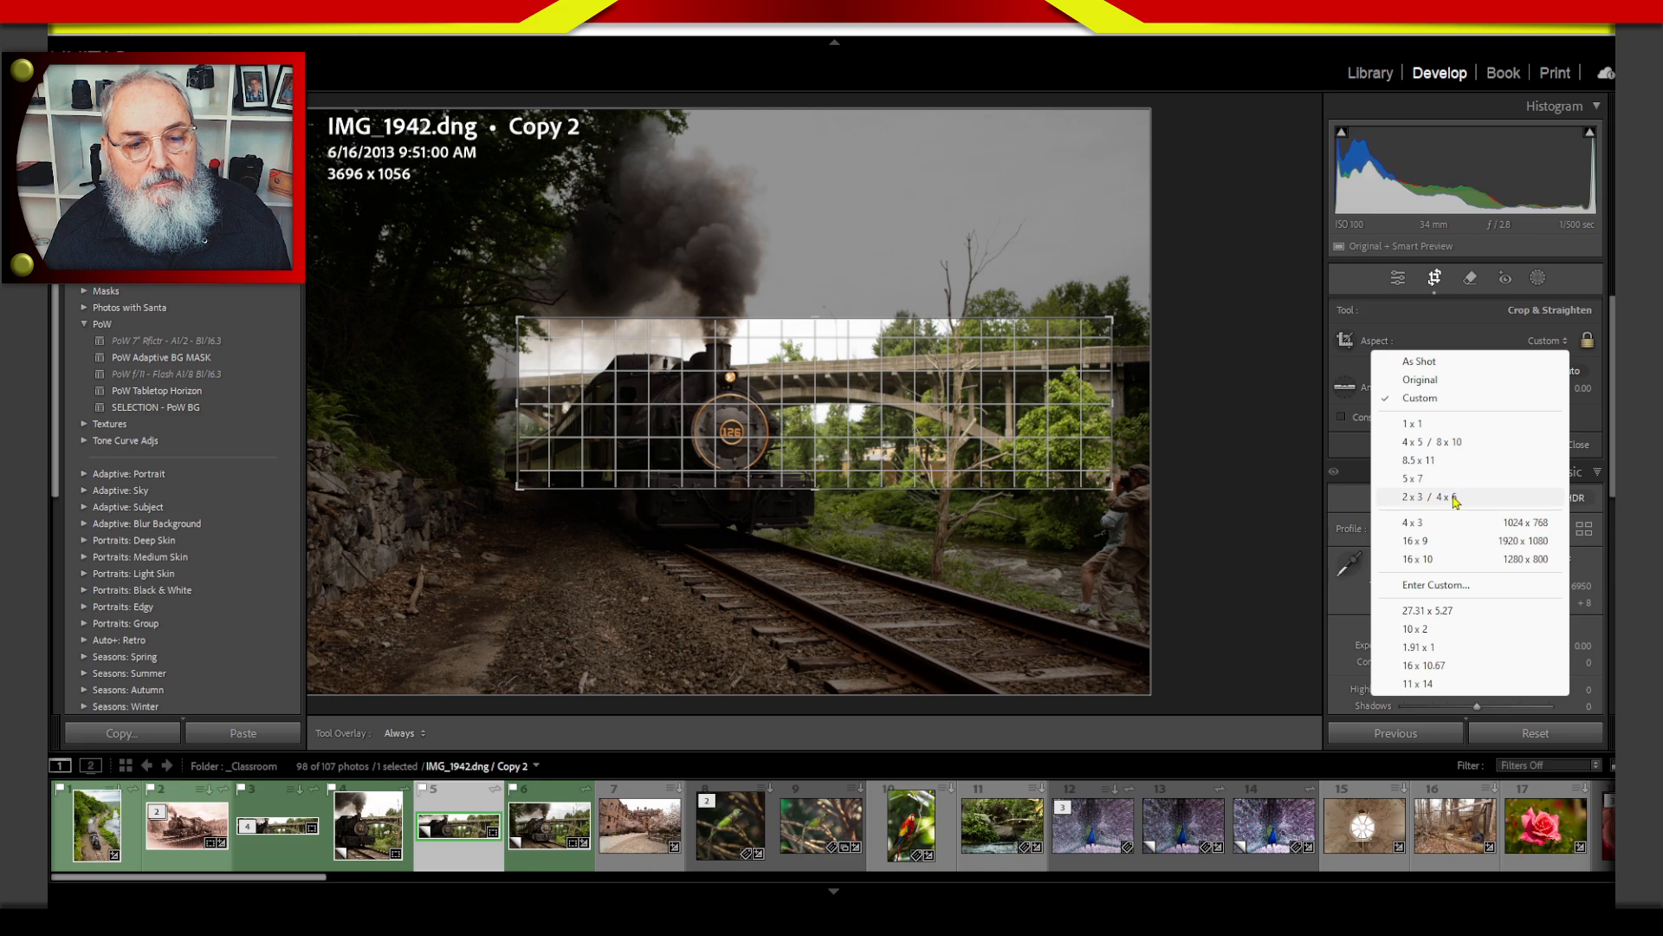
{"action": "left_click", "coordinate": [1456, 522]}
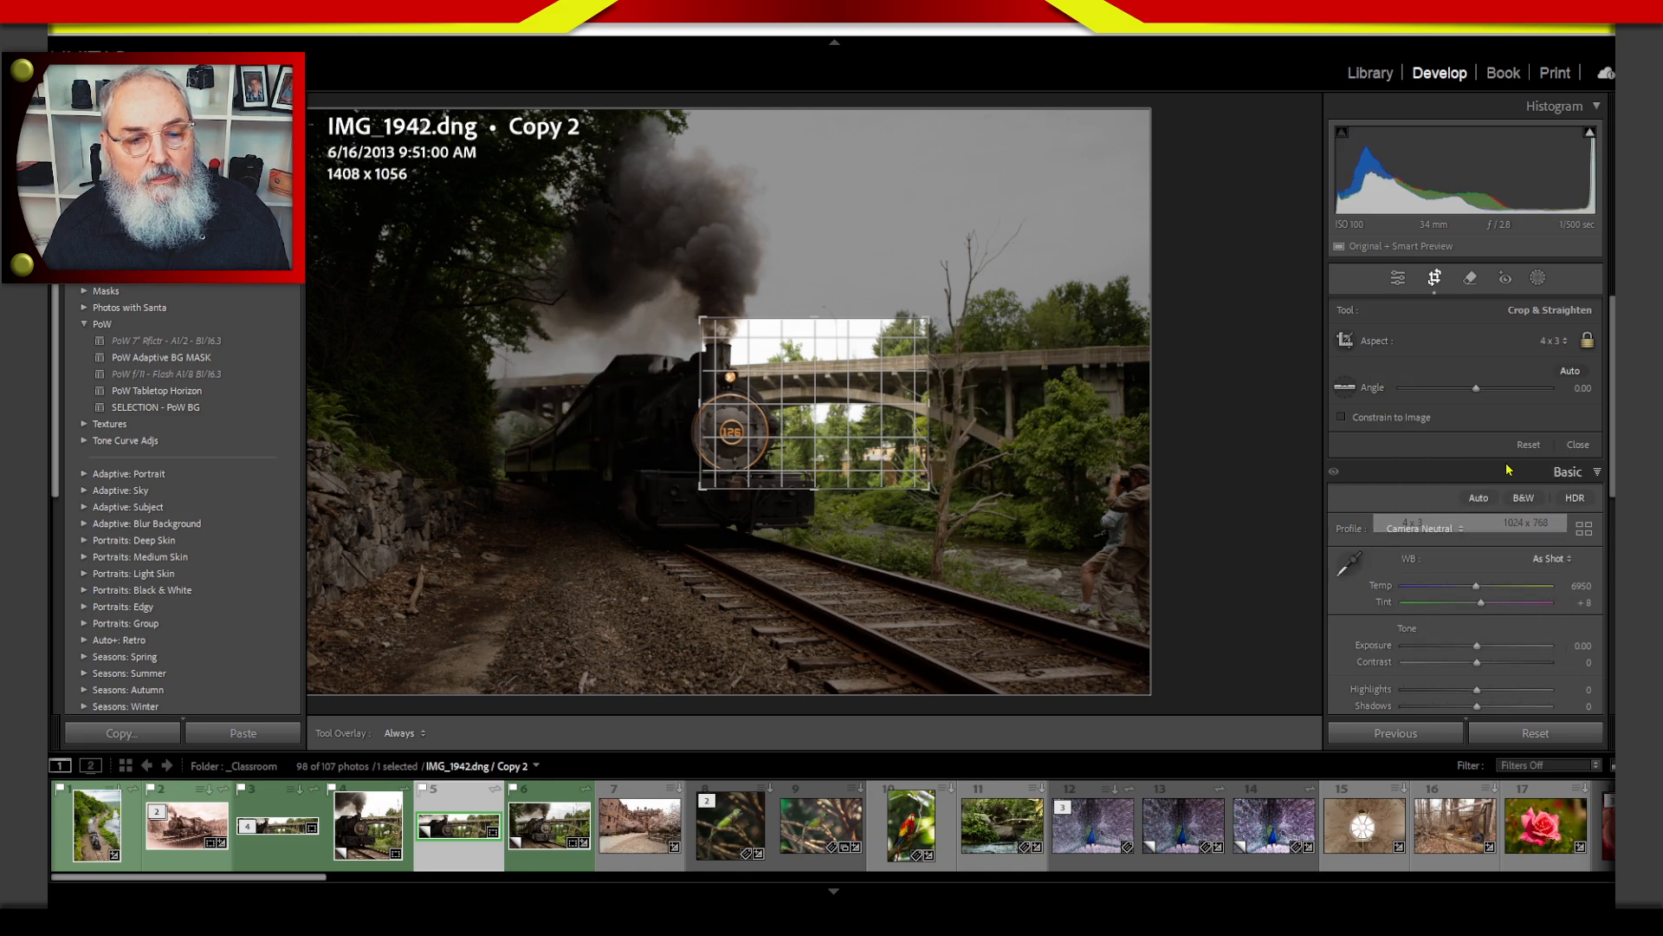
Enlarge the crop around the locomotive front to about 2155 x 1616 pixels, reposition it, and apply it.
{"action": "left_click_drag", "start_coordinate": [700, 403], "coordinate": [640, 404]}
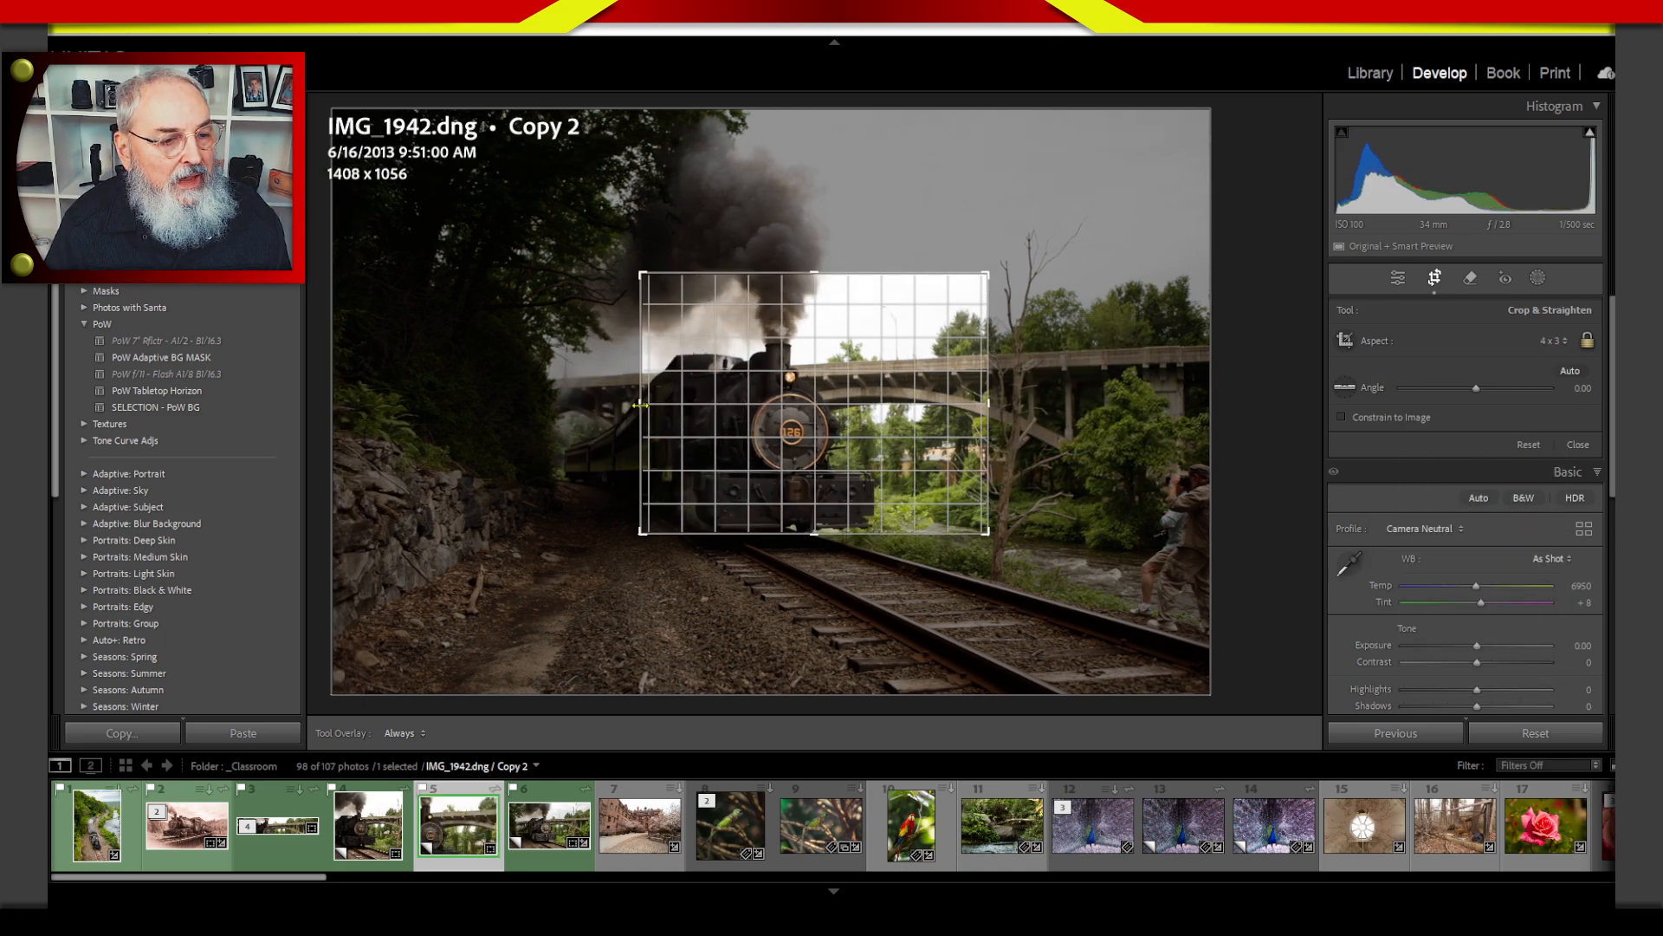
{"action": "left_click_drag", "start_coordinate": [840, 418], "coordinate": [782, 418]}
{"action": "key", "text": "Return"}
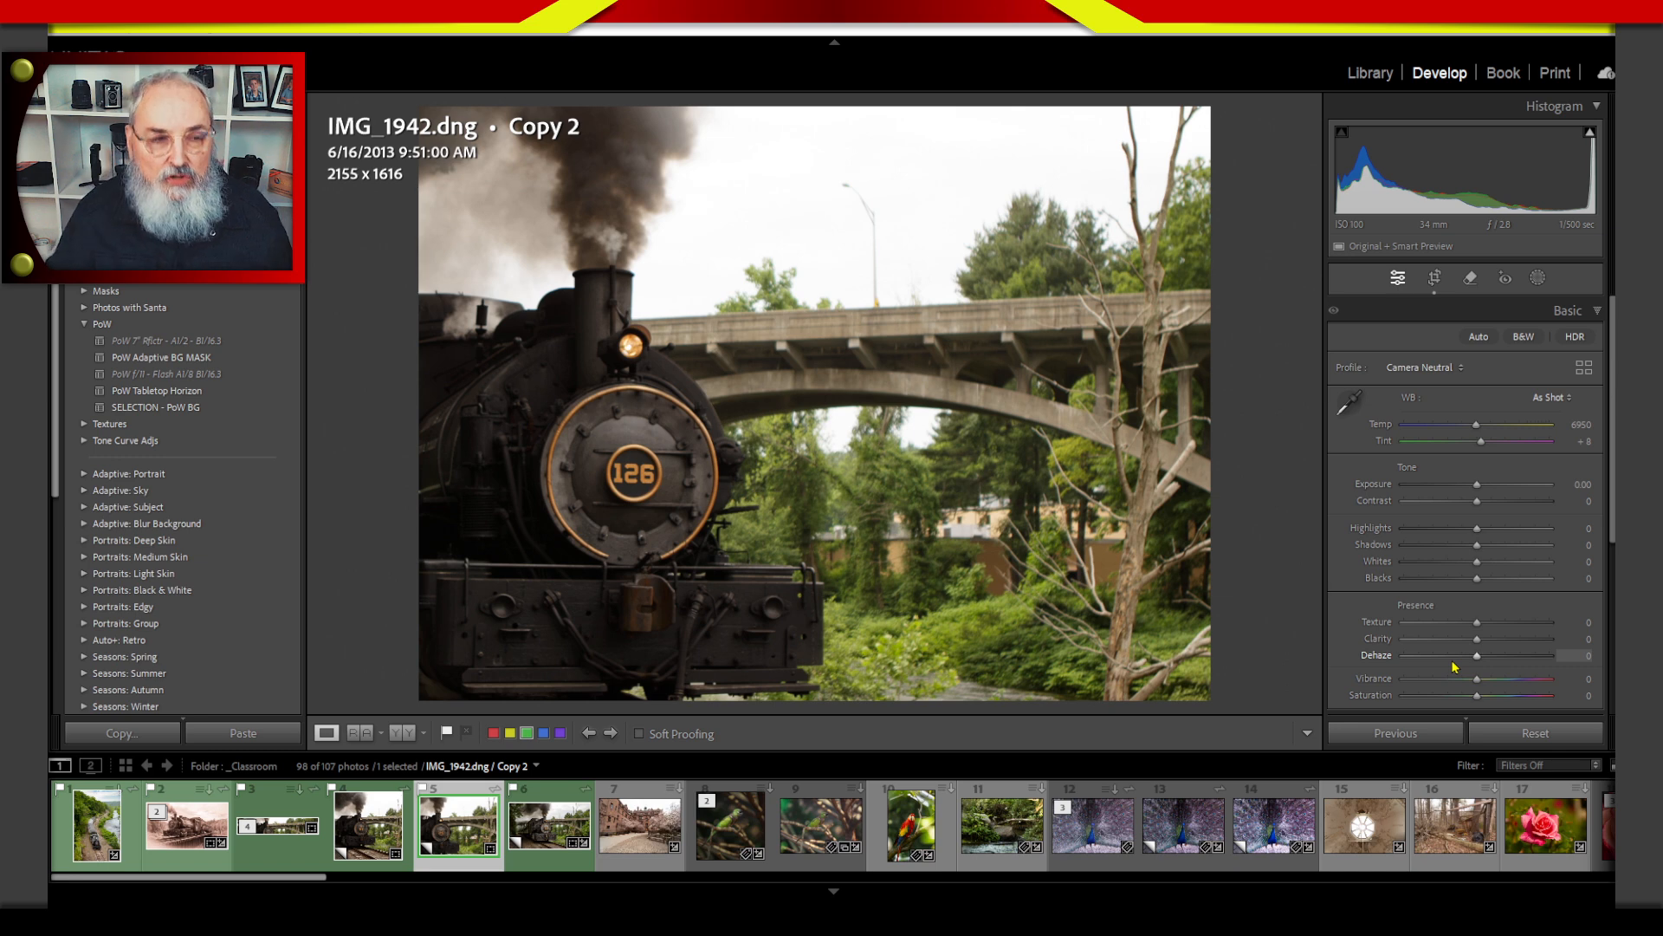
Flip Copy 2's 4 x 3 crop to portrait orientation, 1616 x 2155 pixels, and apply it.
{"action": "key", "text": "g"}
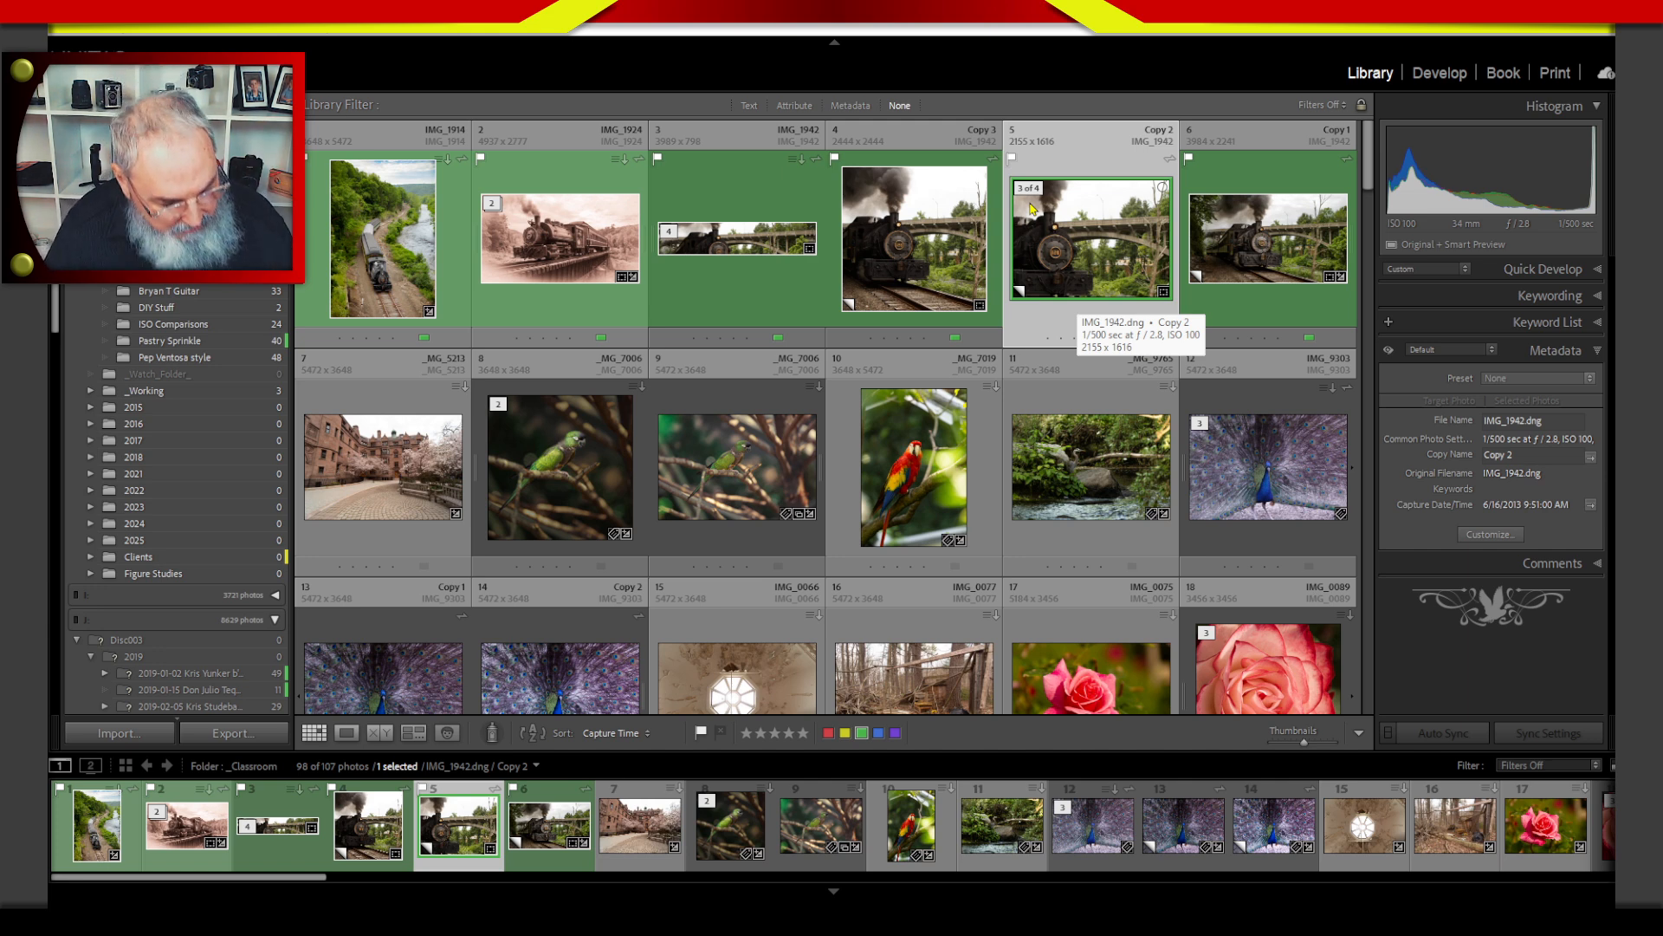
{"action": "key", "text": "r"}
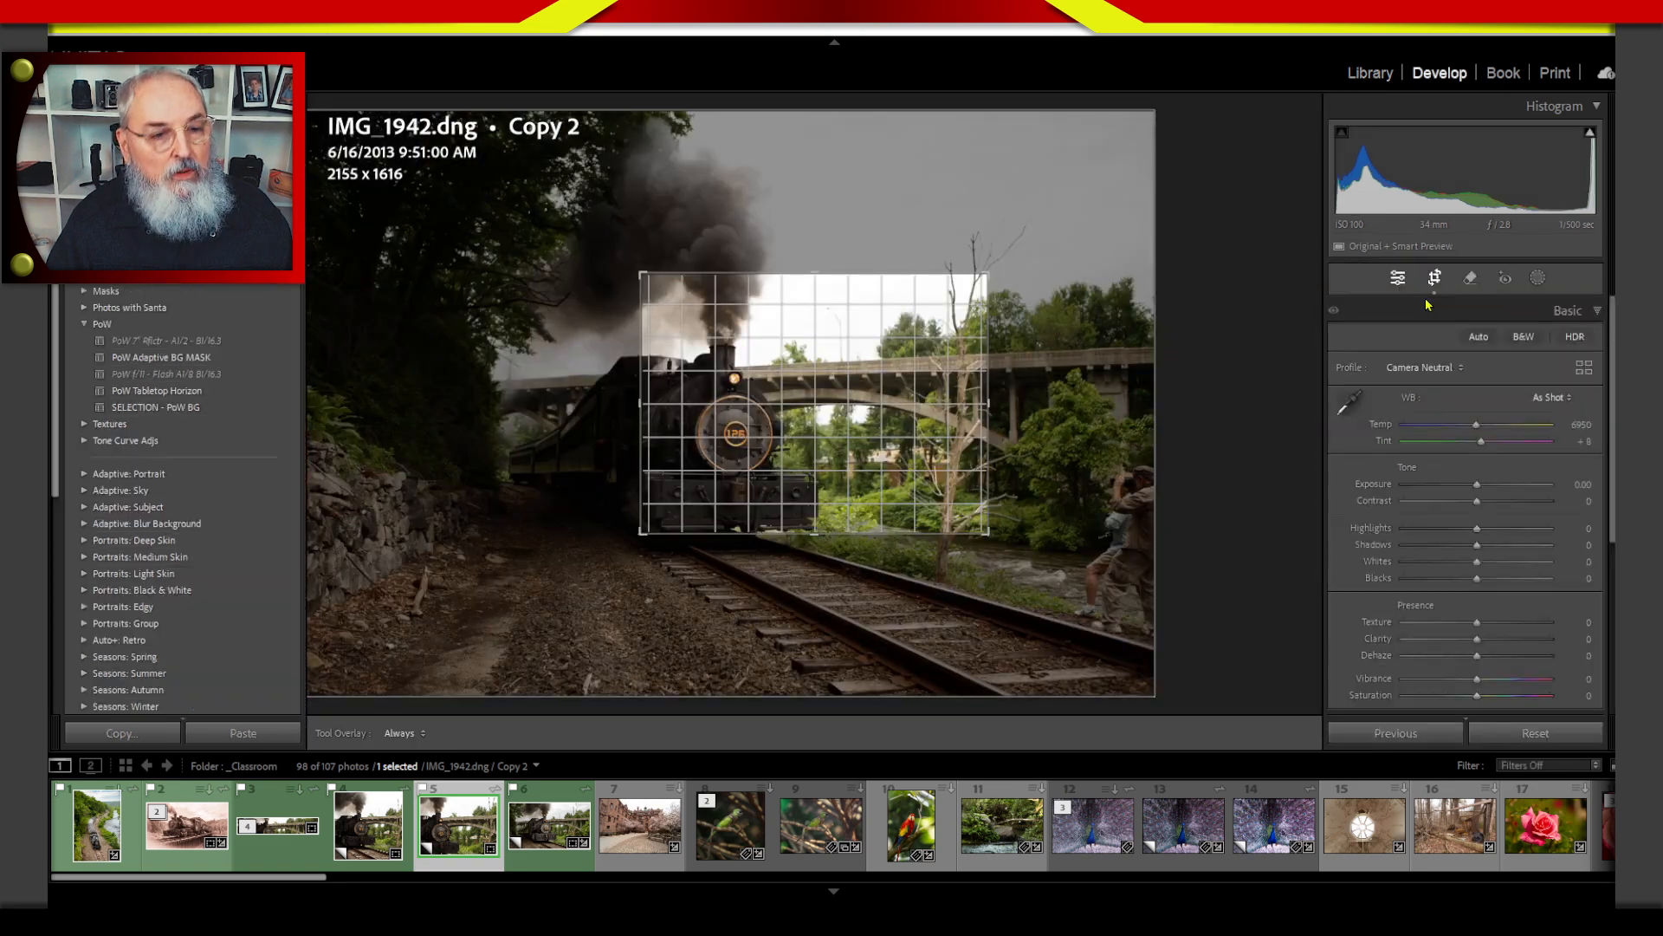
{"action": "key", "text": "x"}
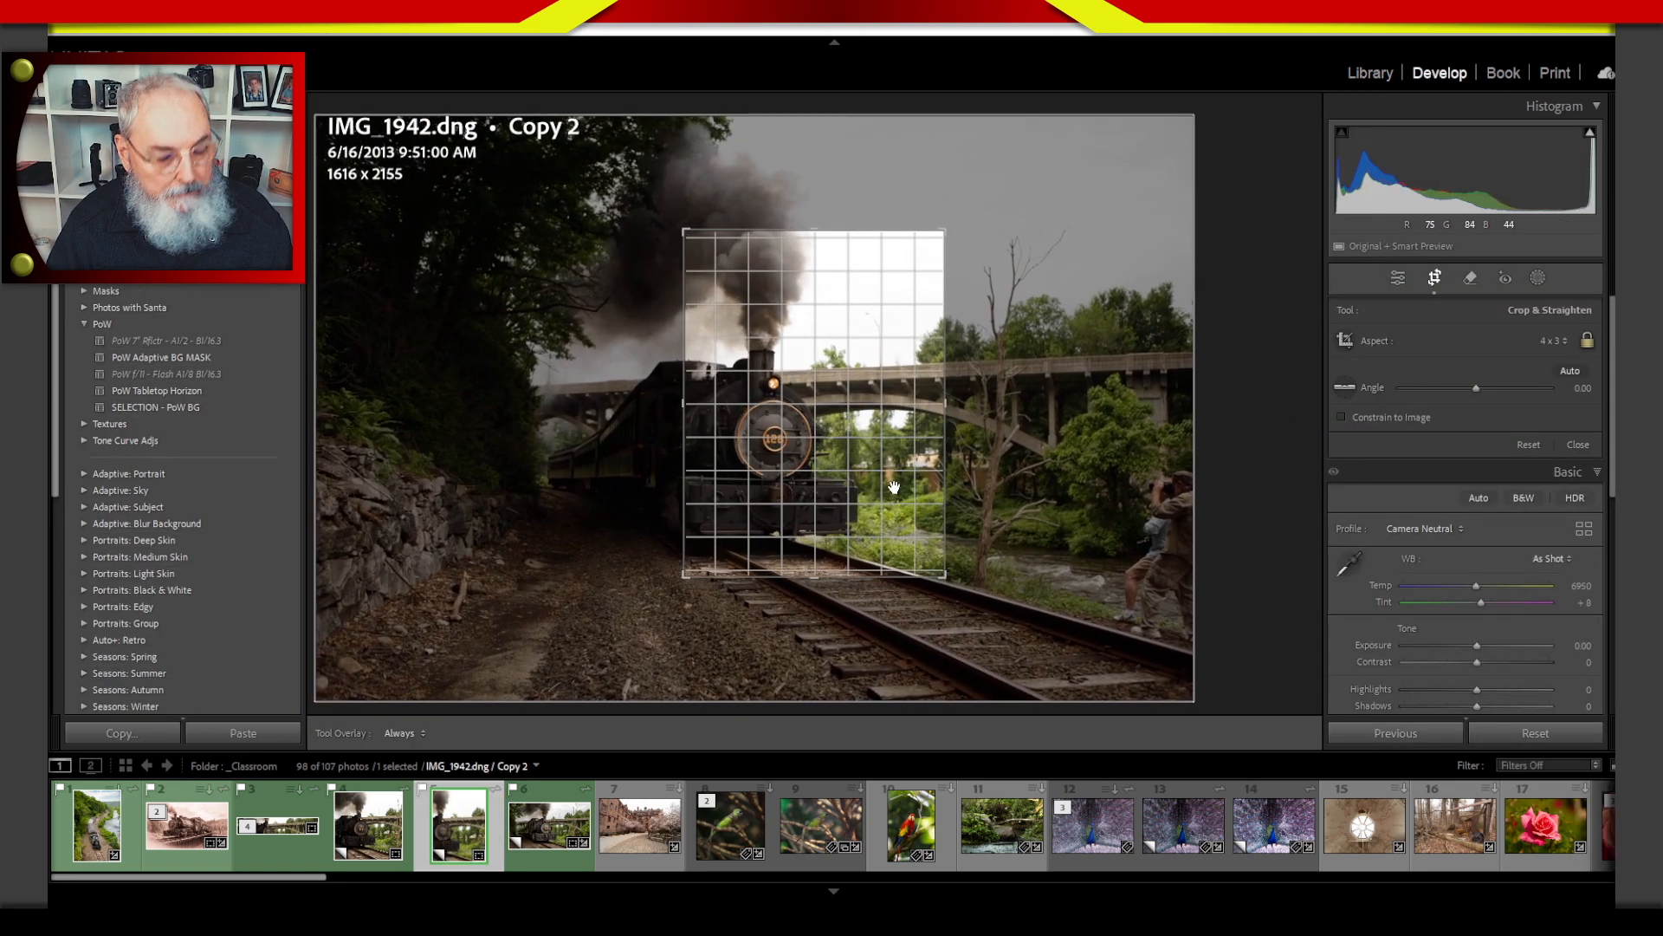
{"action": "key", "text": "Return"}
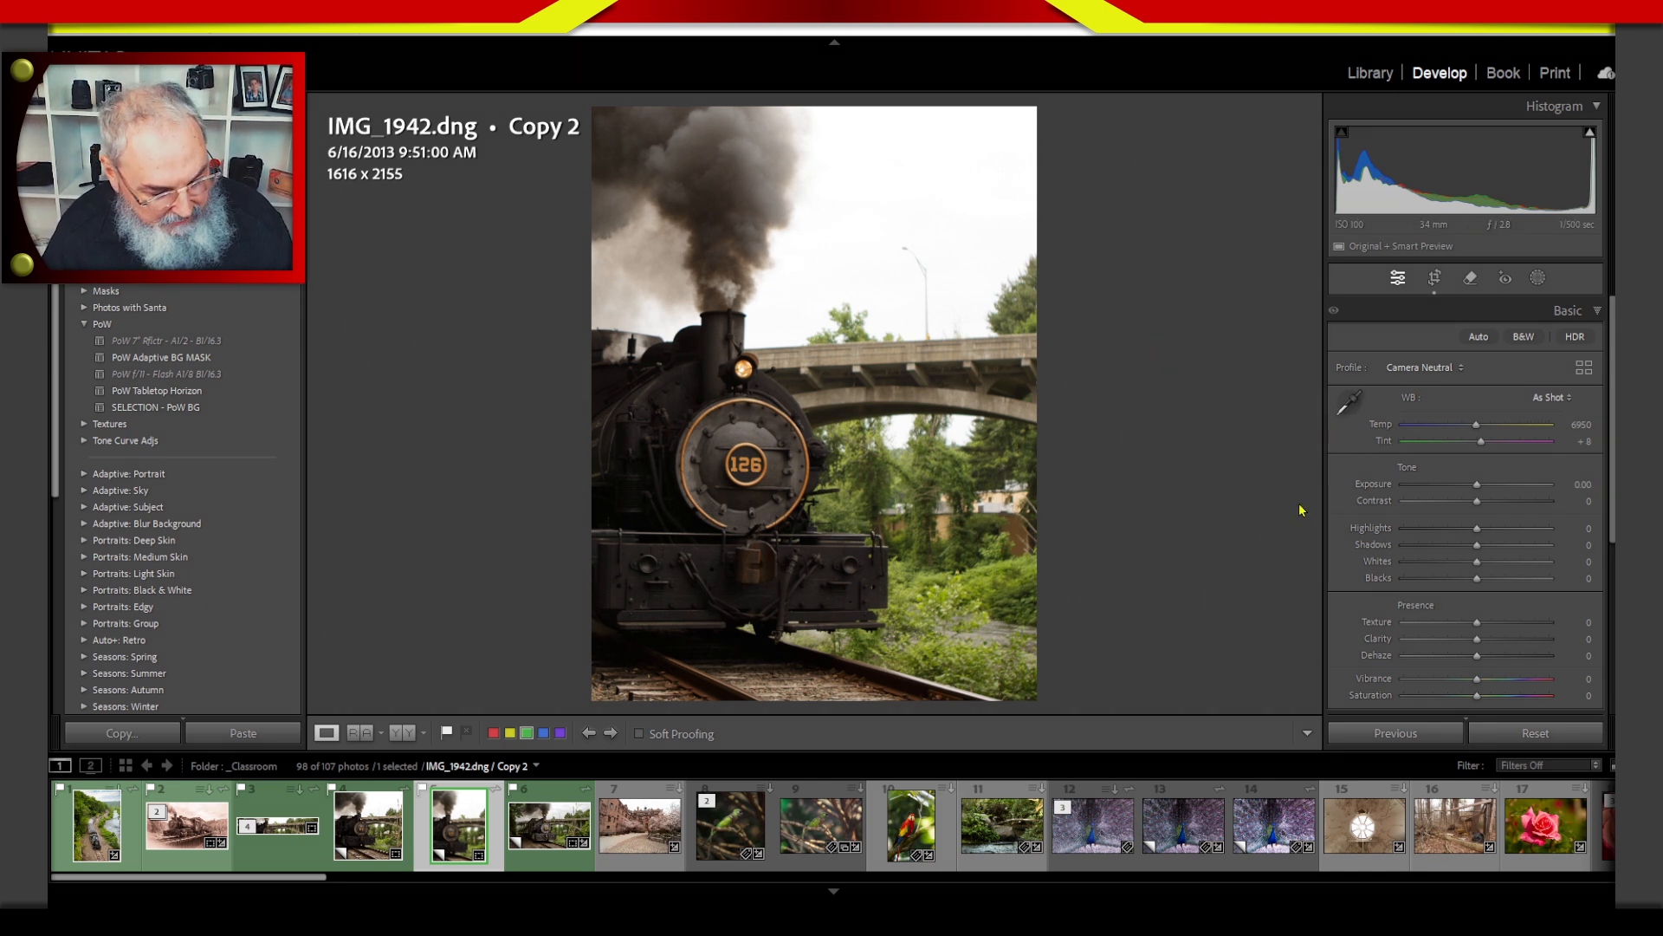
Sketch a mock text block with a frame, text lines and a small circle beside the locomotive, and clear the markup.
{"action": "key", "text": "2"}
{"action": "mouse_move", "coordinate": [838, 277]}
{"action": "left_mouse_down"}
{"action": "mouse_move", "coordinate": [1279, 222]}
{"action": "mouse_move", "coordinate": [1327, 543]}
{"action": "mouse_move", "coordinate": [879, 458]}
{"action": "mouse_move", "coordinate": [923, 619]}
{"action": "mouse_move", "coordinate": [1315, 614]}
{"action": "mouse_move", "coordinate": [1278, 225]}
{"action": "mouse_move", "coordinate": [853, 248]}
{"action": "mouse_move", "coordinate": [885, 547]}
{"action": "mouse_move", "coordinate": [874, 328]}
{"action": "mouse_move", "coordinate": [877, 647]}
{"action": "left_mouse_up"}
{"action": "mouse_move", "coordinate": [912, 601]}
{"action": "left_mouse_down"}
{"action": "mouse_move", "coordinate": [1297, 607]}
{"action": "mouse_move", "coordinate": [1305, 277]}
{"action": "mouse_move", "coordinate": [859, 260]}
{"action": "left_mouse_up"}
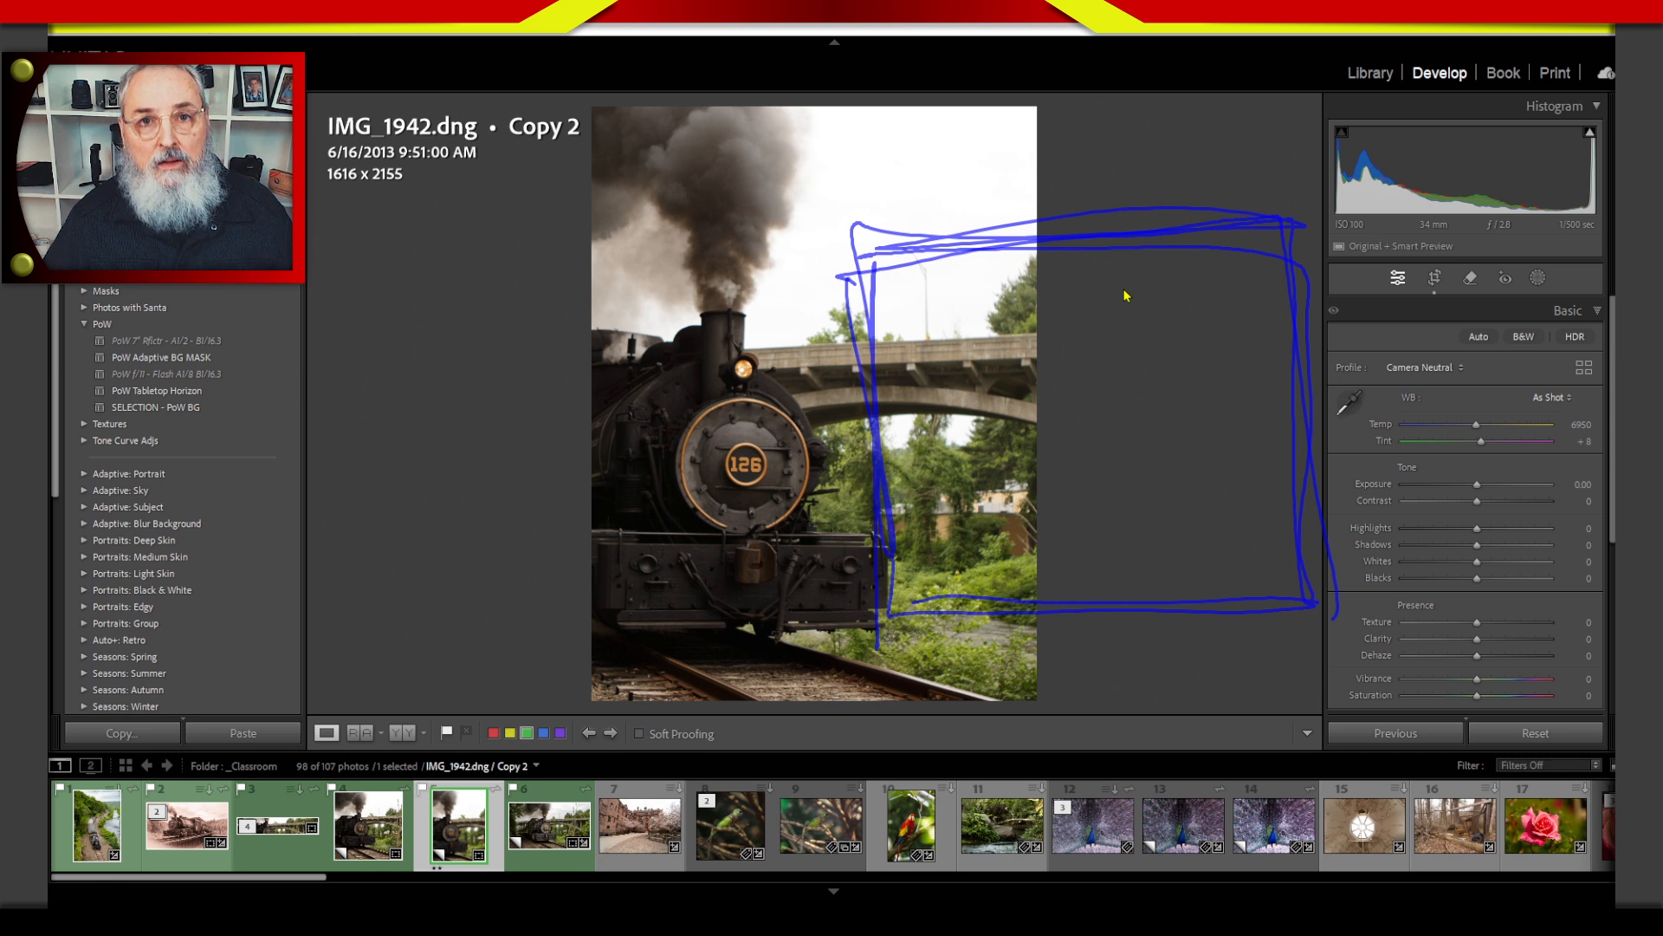
{"action": "left_click_drag", "start_coordinate": [950, 313], "coordinate": [1220, 268]}
{"action": "left_click_drag", "start_coordinate": [943, 365], "coordinate": [1014, 349]}
{"action": "left_click_drag", "start_coordinate": [1217, 280], "coordinate": [1419, 257]}
{"action": "mouse_move", "coordinate": [995, 335]}
{"action": "left_mouse_down"}
{"action": "mouse_move", "coordinate": [955, 344]}
{"action": "mouse_move", "coordinate": [1271, 325]}
{"action": "left_mouse_up"}
{"action": "left_click_drag", "start_coordinate": [964, 369], "coordinate": [1252, 353]}
{"action": "left_click_drag", "start_coordinate": [948, 423], "coordinate": [1250, 418]}
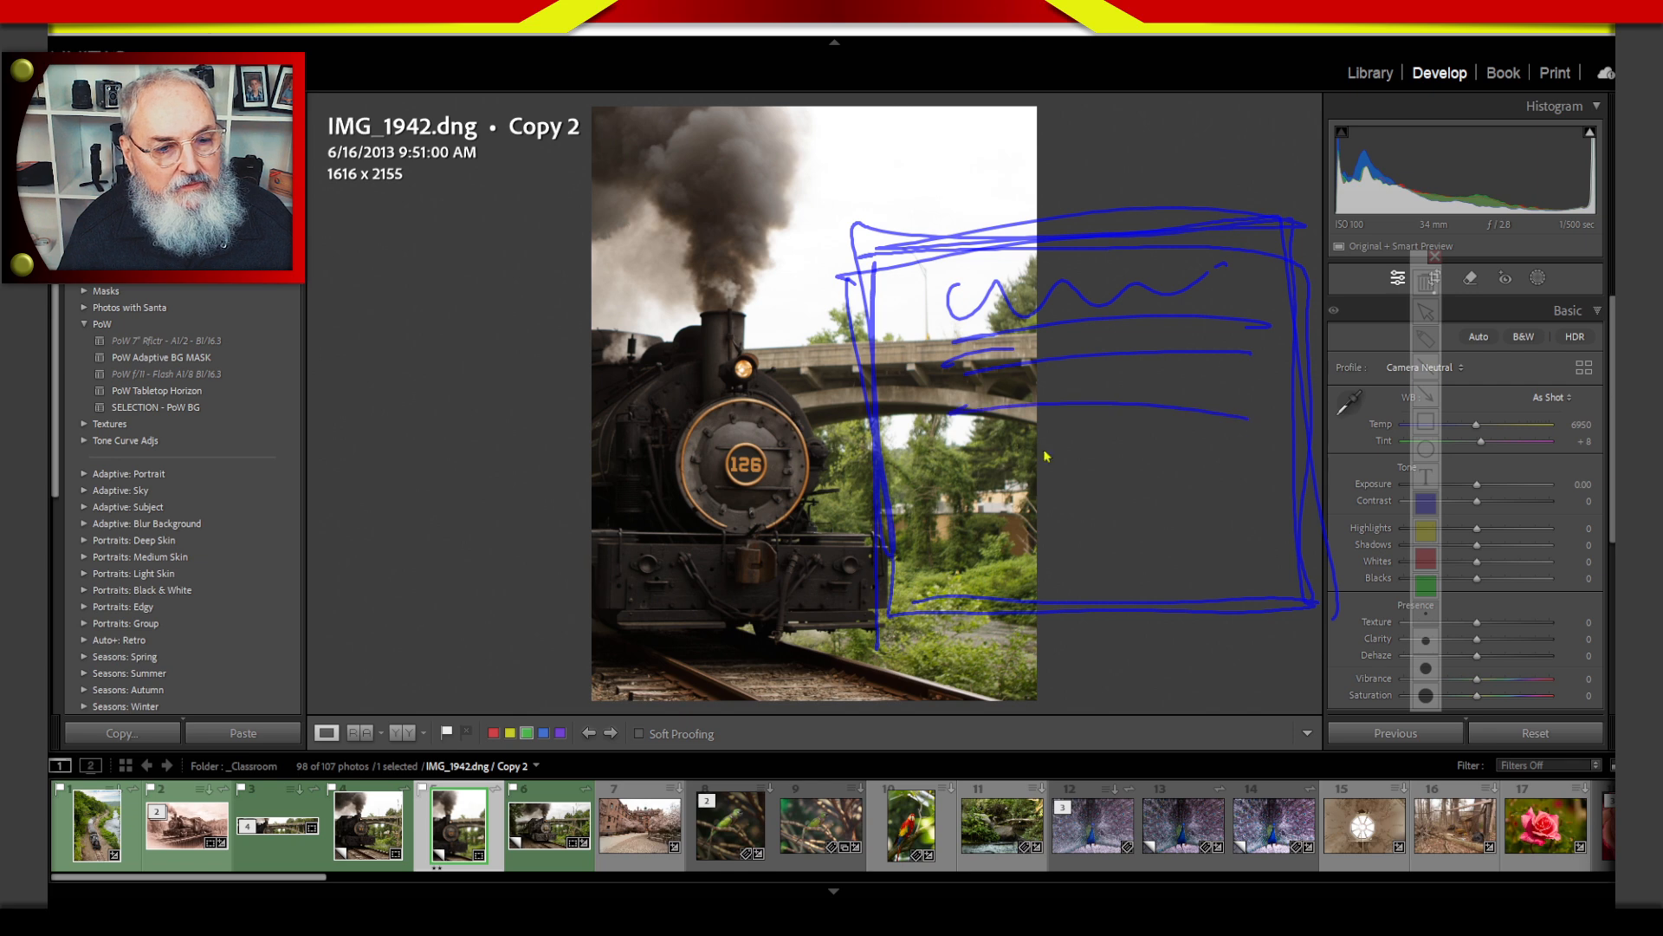
{"action": "left_click_drag", "start_coordinate": [949, 477], "coordinate": [1126, 473]}
{"action": "left_click_drag", "start_coordinate": [954, 550], "coordinate": [1191, 544]}
{"action": "left_click_drag", "start_coordinate": [996, 597], "coordinate": [1124, 587]}
{"action": "mouse_move", "coordinate": [1224, 490]}
{"action": "left_mouse_down"}
{"action": "mouse_move", "coordinate": [1227, 513]}
{"action": "mouse_move", "coordinate": [1202, 485]}
{"action": "mouse_move", "coordinate": [1194, 537]}
{"action": "left_mouse_up"}
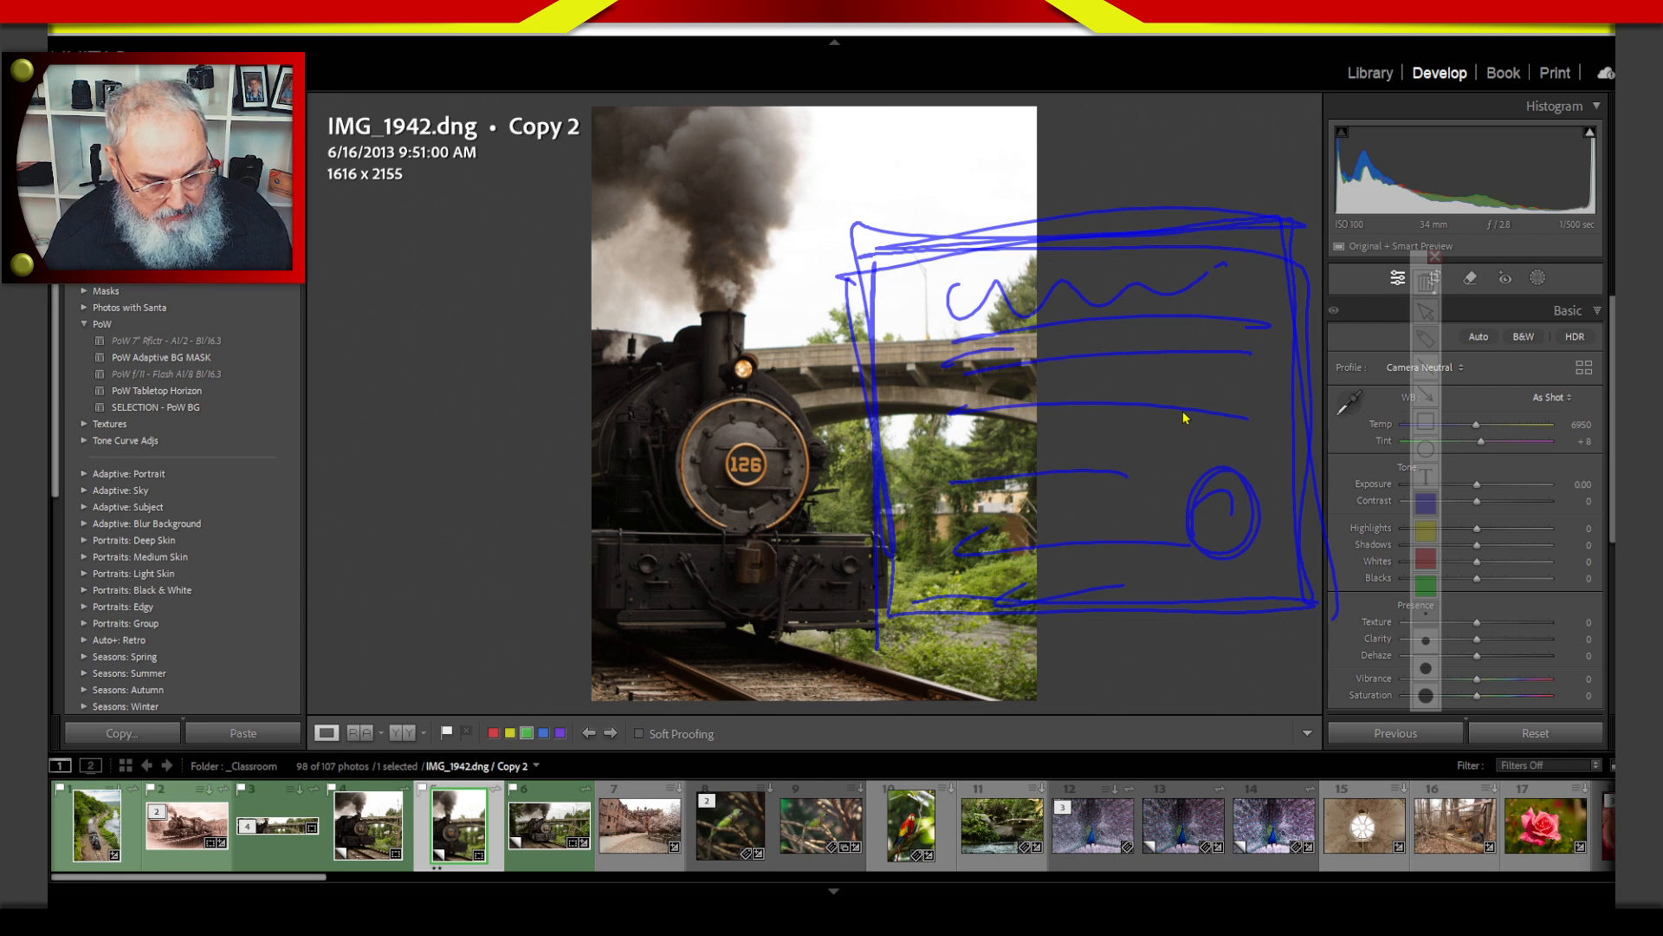
{"action": "key", "text": "Escape"}
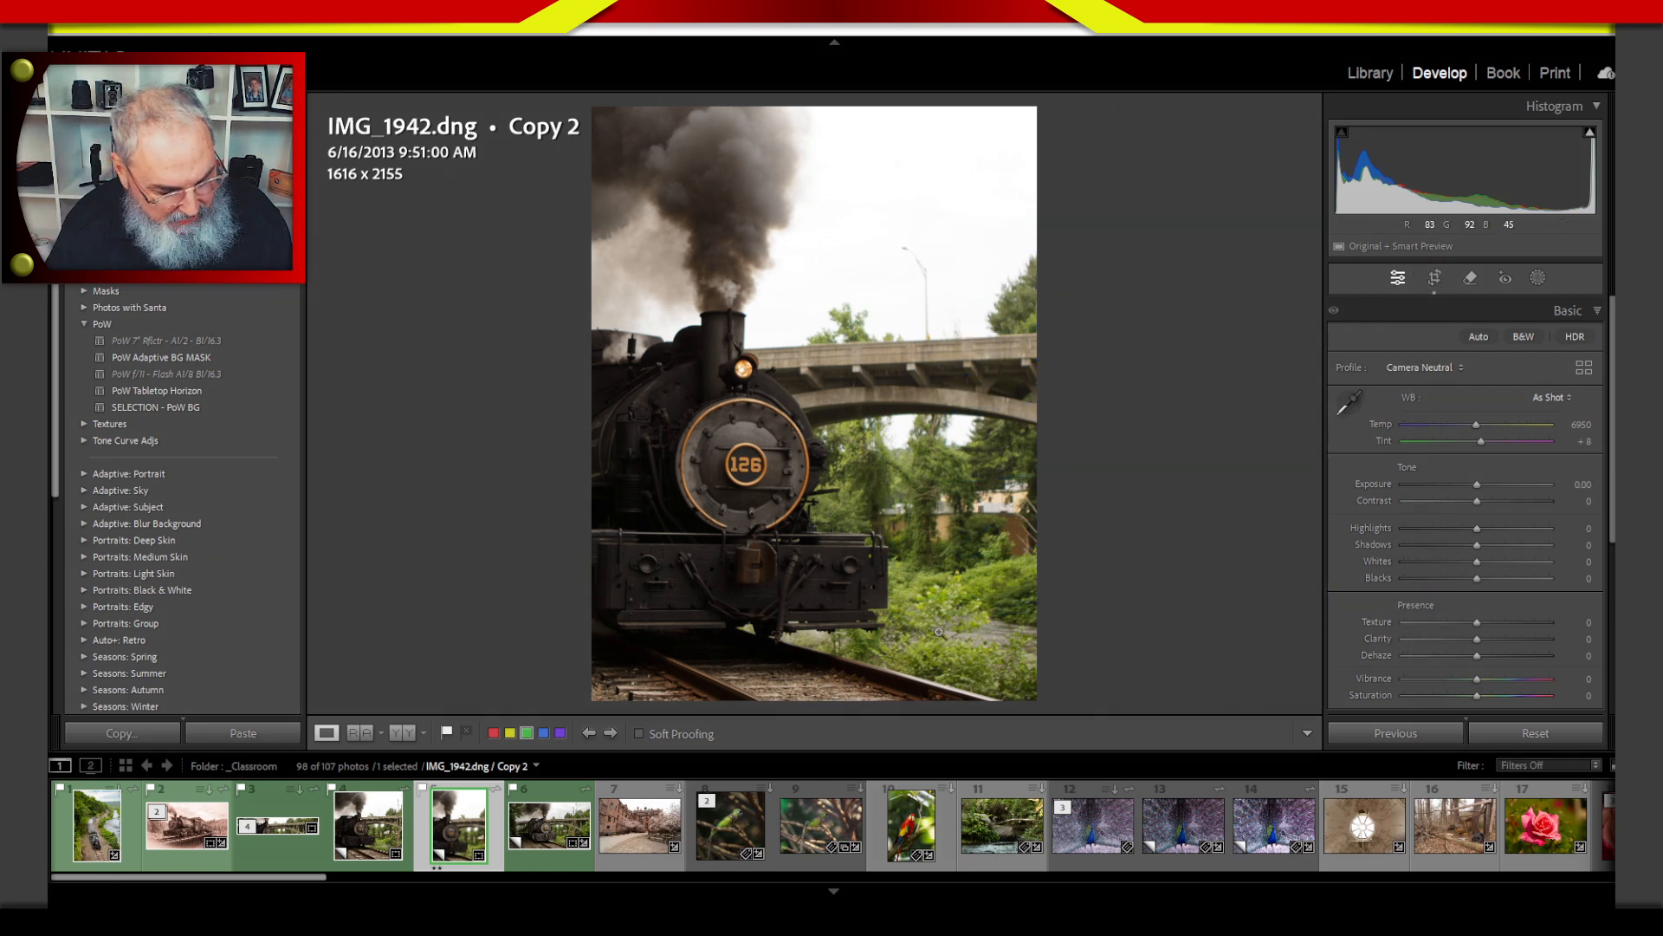
View Copy 2 in the loupe and start its export, bringing up the image sizing settings.
{"action": "key", "text": "g"}
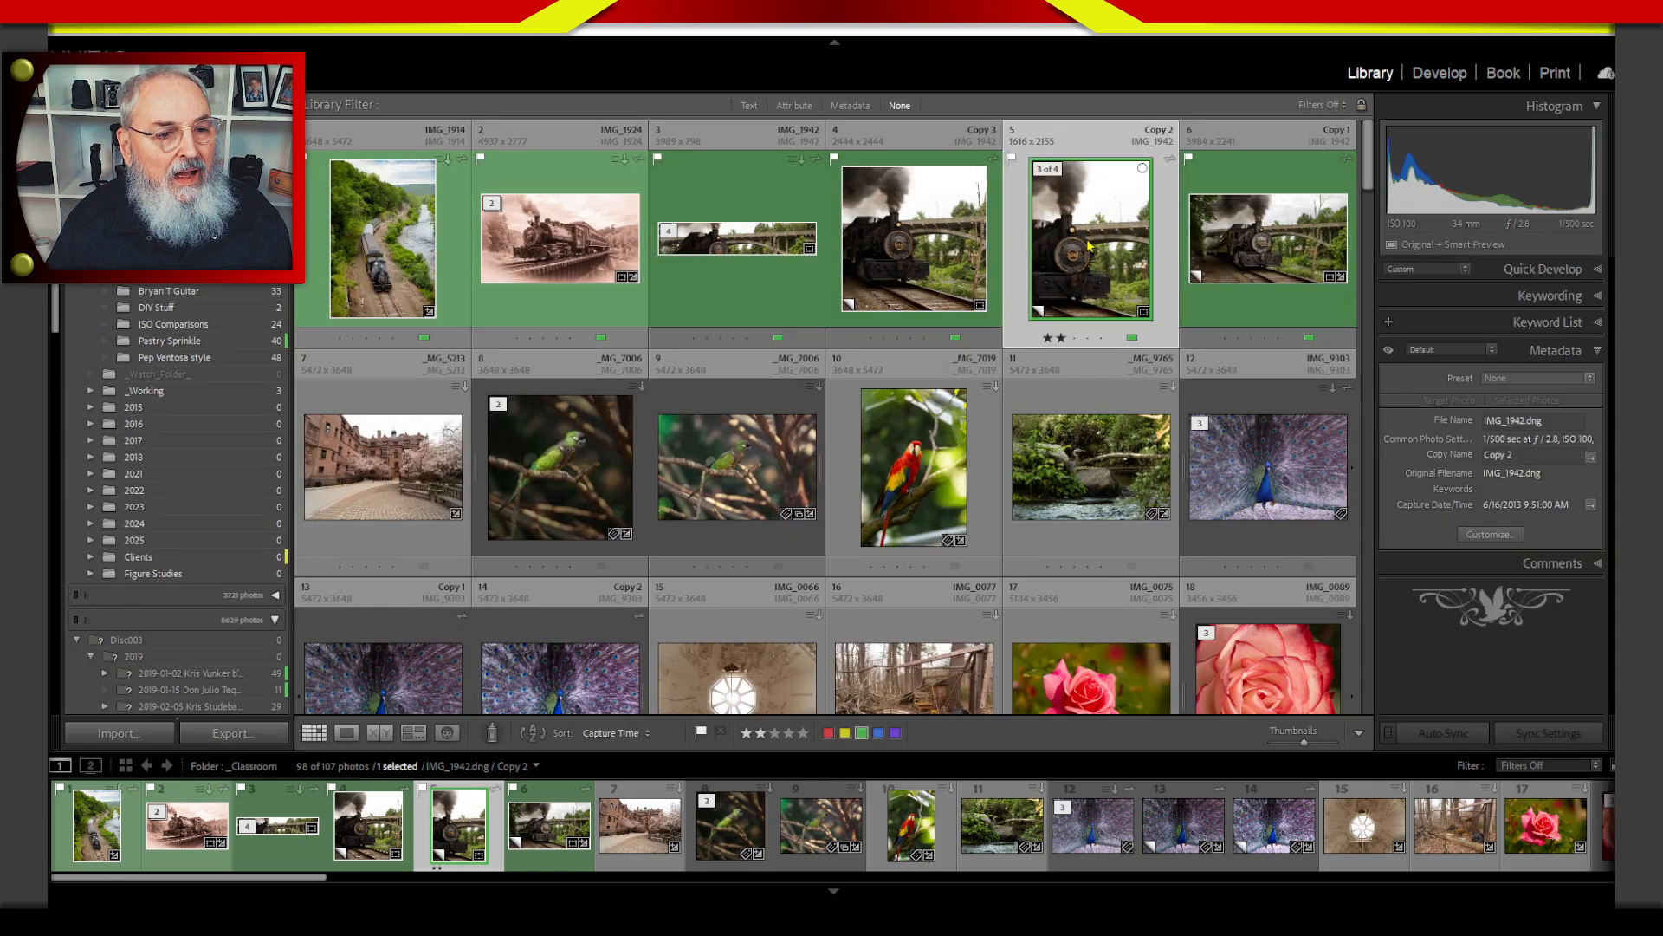
{"action": "key", "text": "e"}
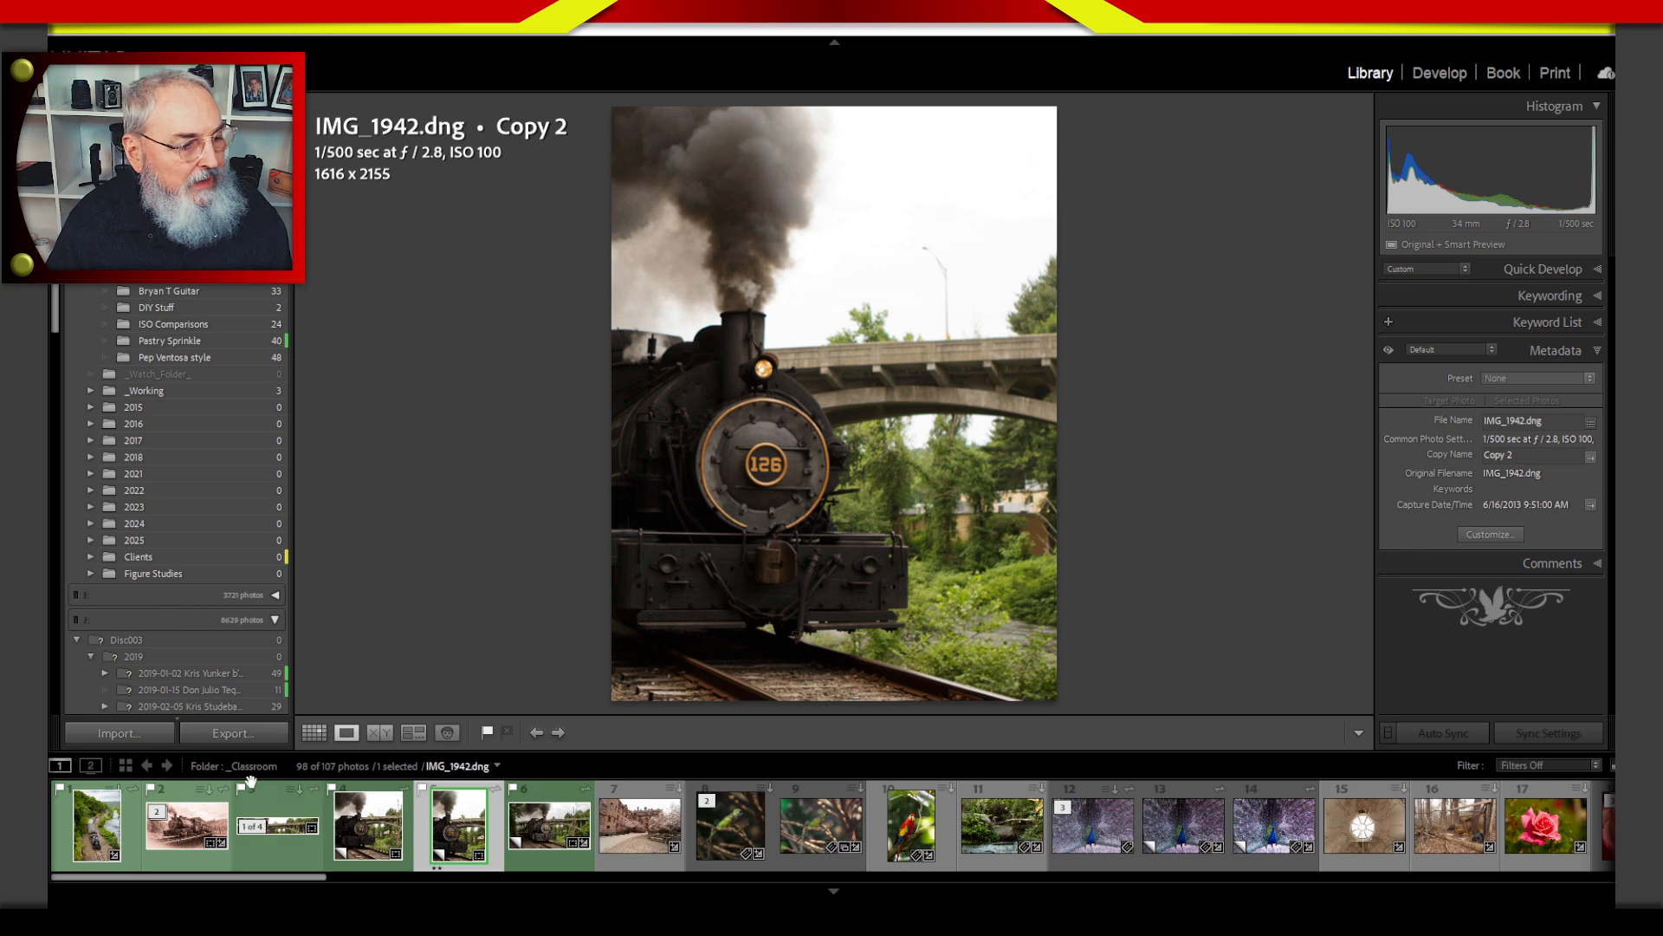
{"action": "left_click", "coordinate": [230, 734]}
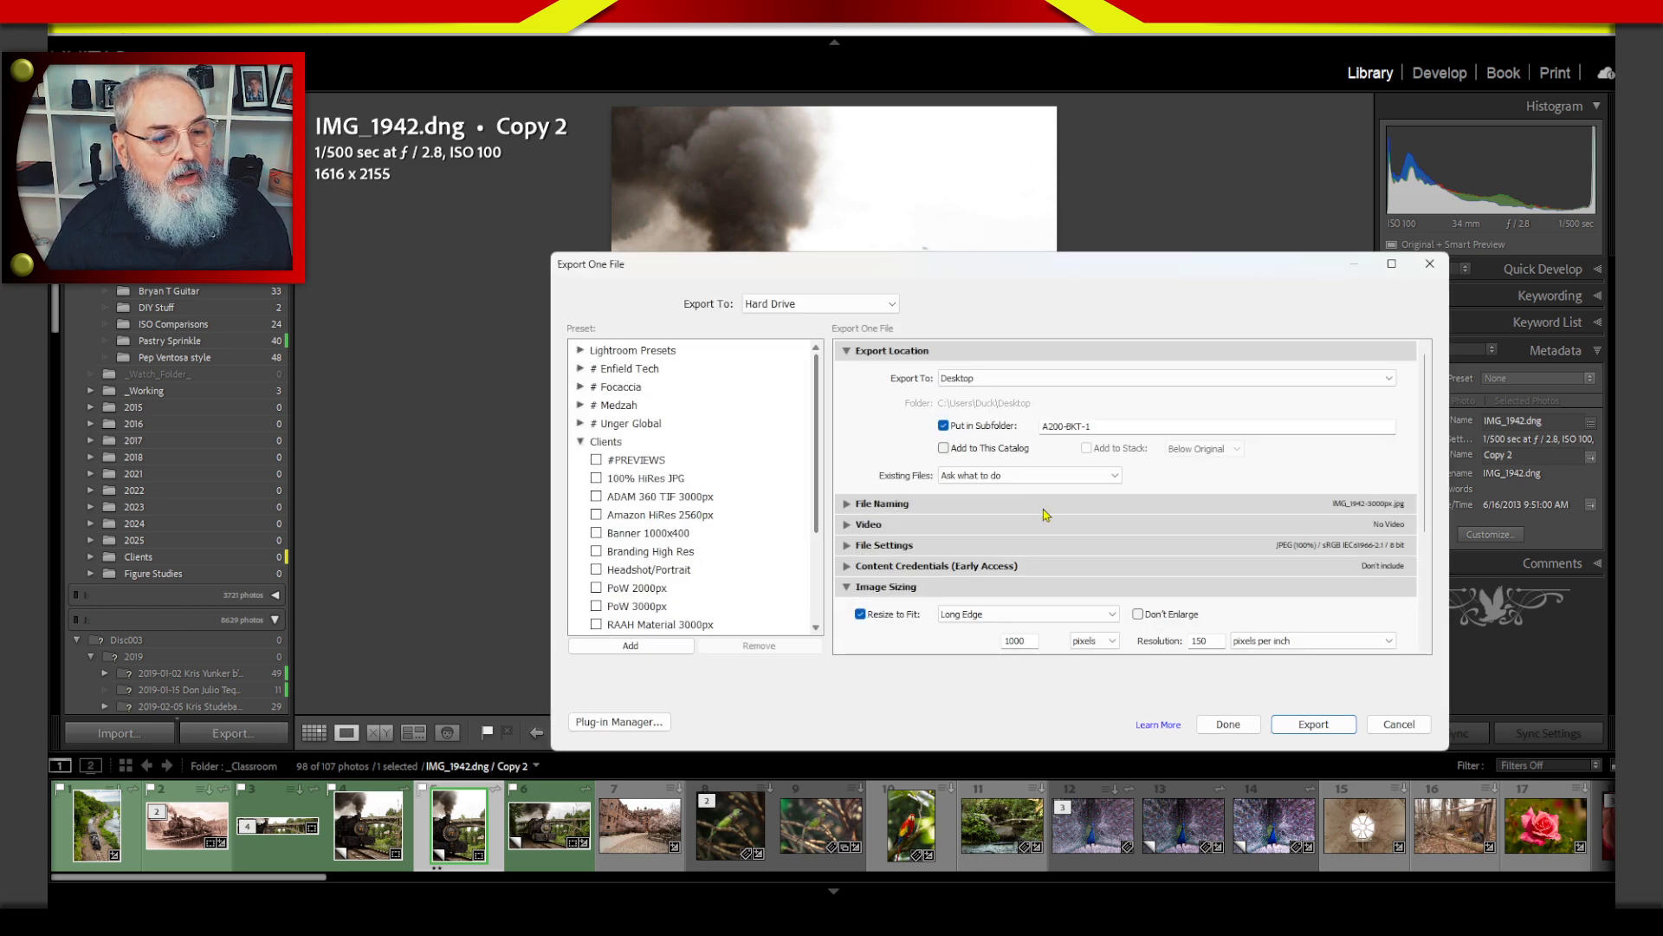
{"action": "left_click_drag", "start_coordinate": [1427, 472], "coordinate": [1431, 581]}
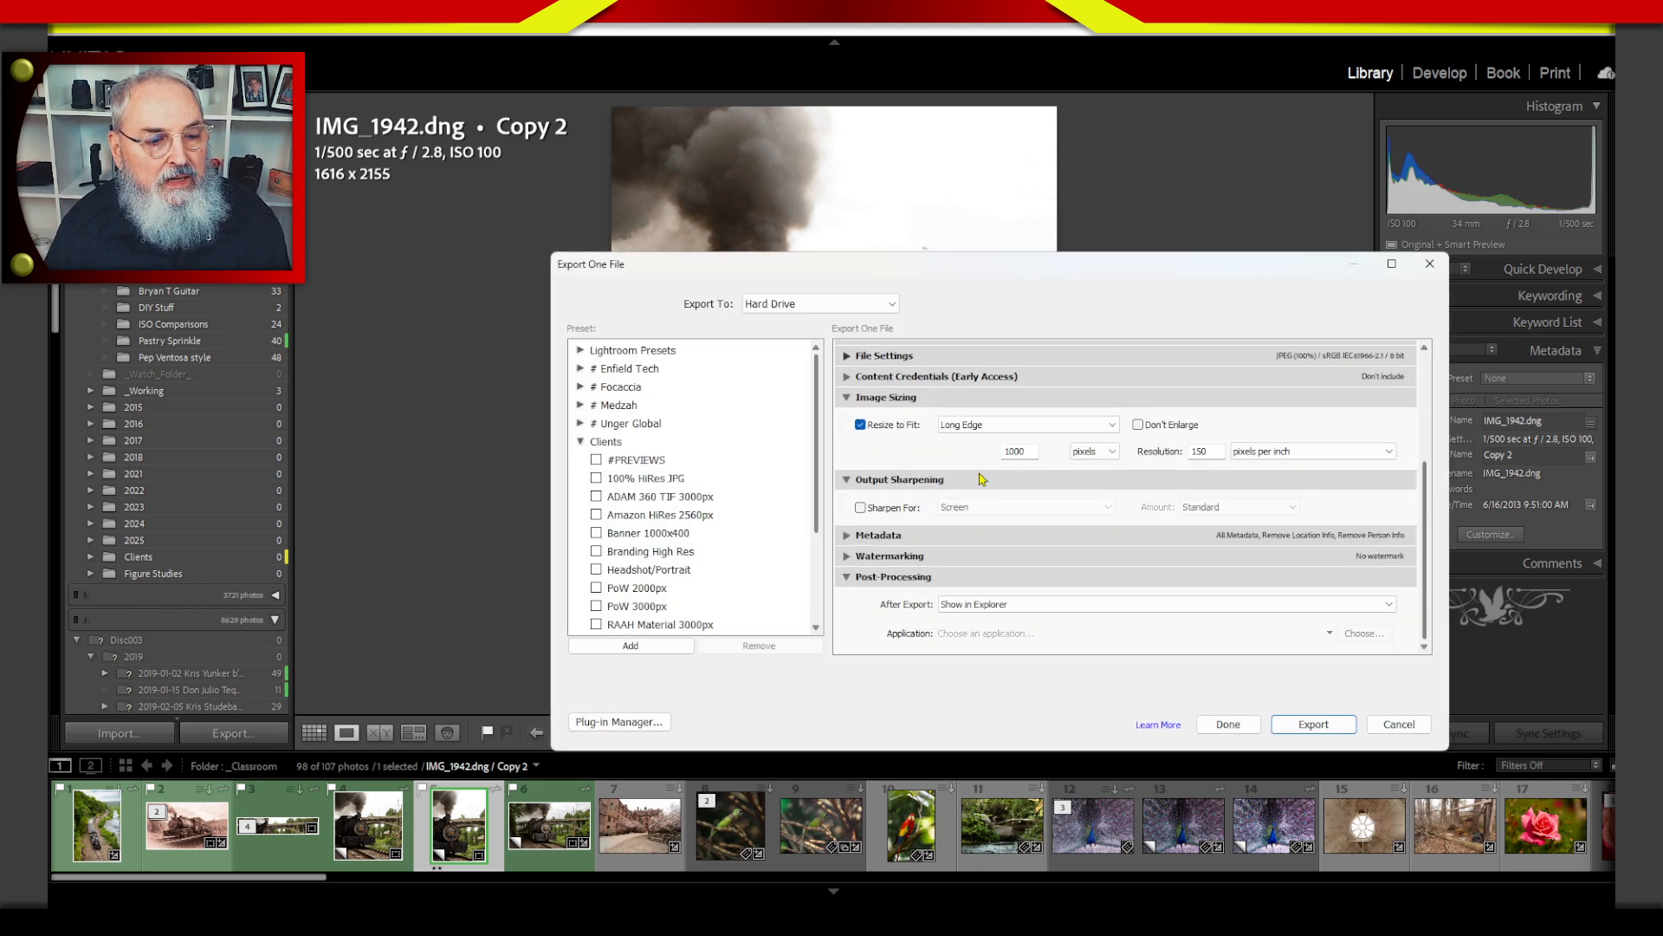
{"action": "left_click", "coordinate": [1006, 426]}
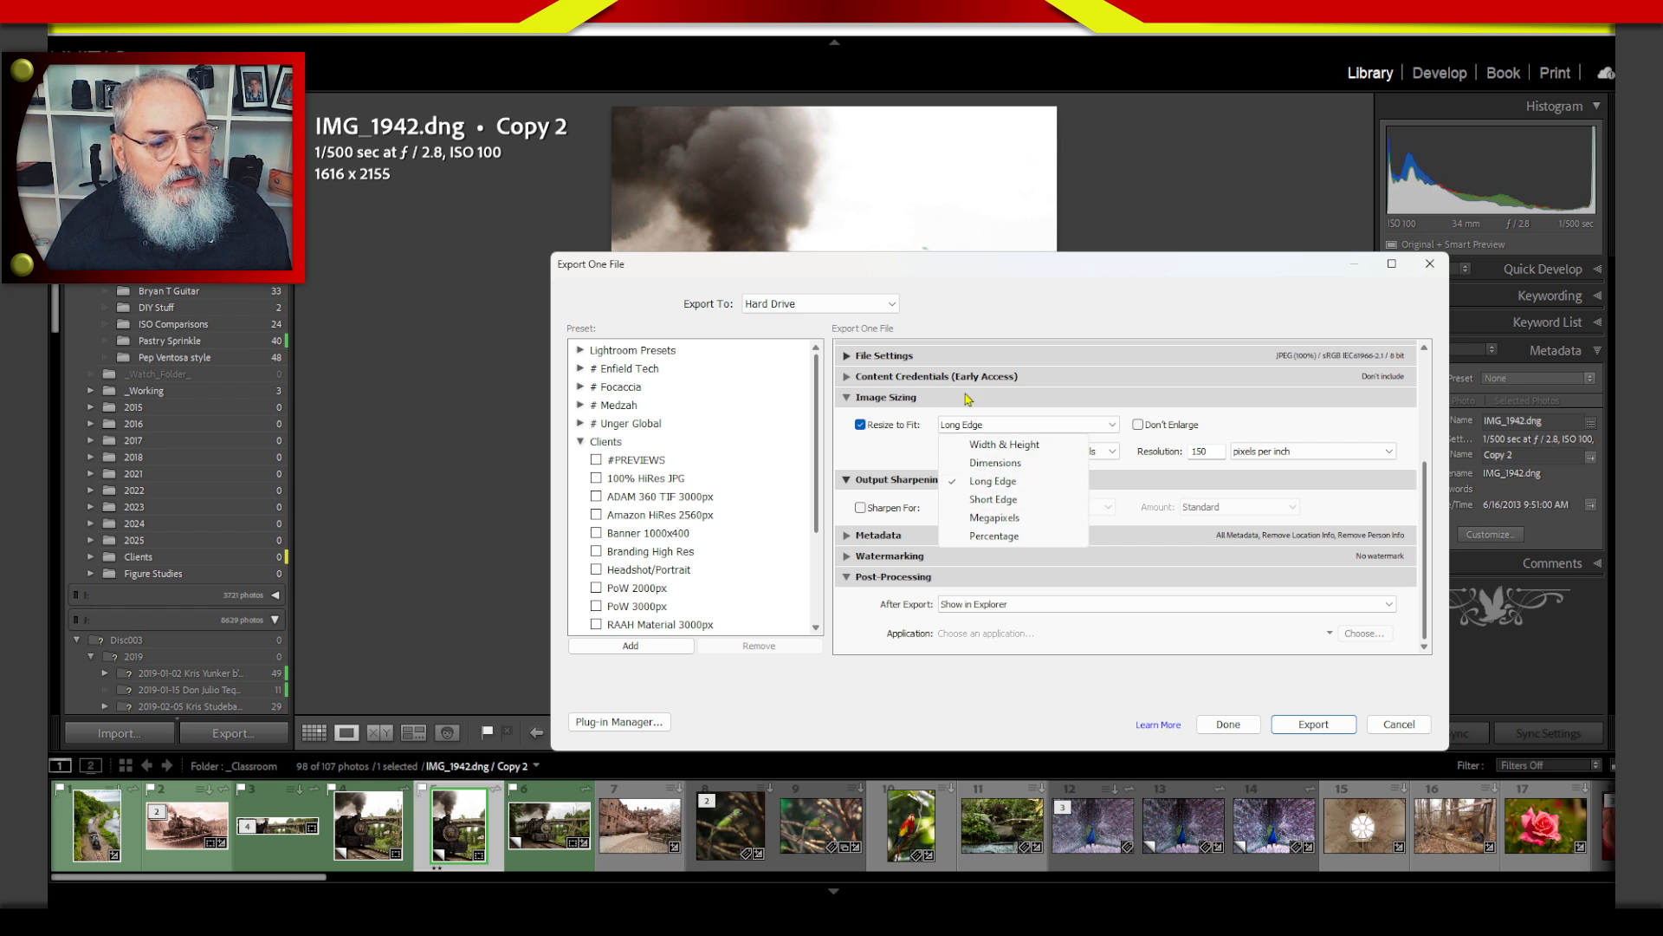
{"action": "left_click", "coordinate": [1009, 502]}
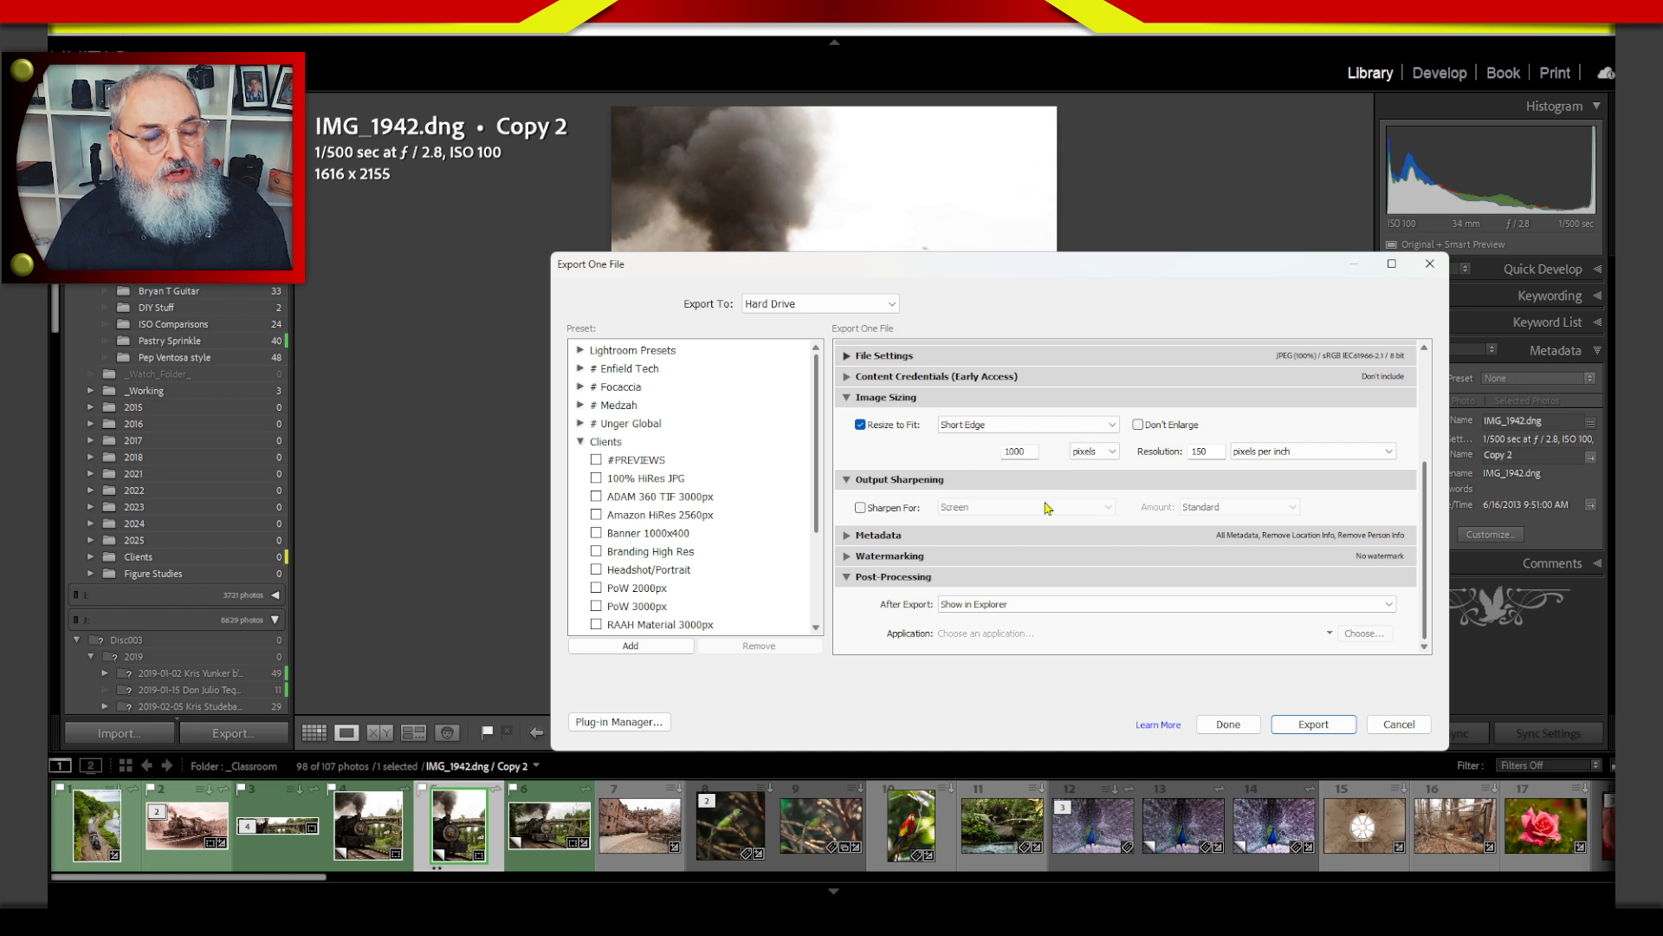
{"action": "left_click", "coordinate": [1003, 427]}
{"action": "left_click", "coordinate": [999, 482]}
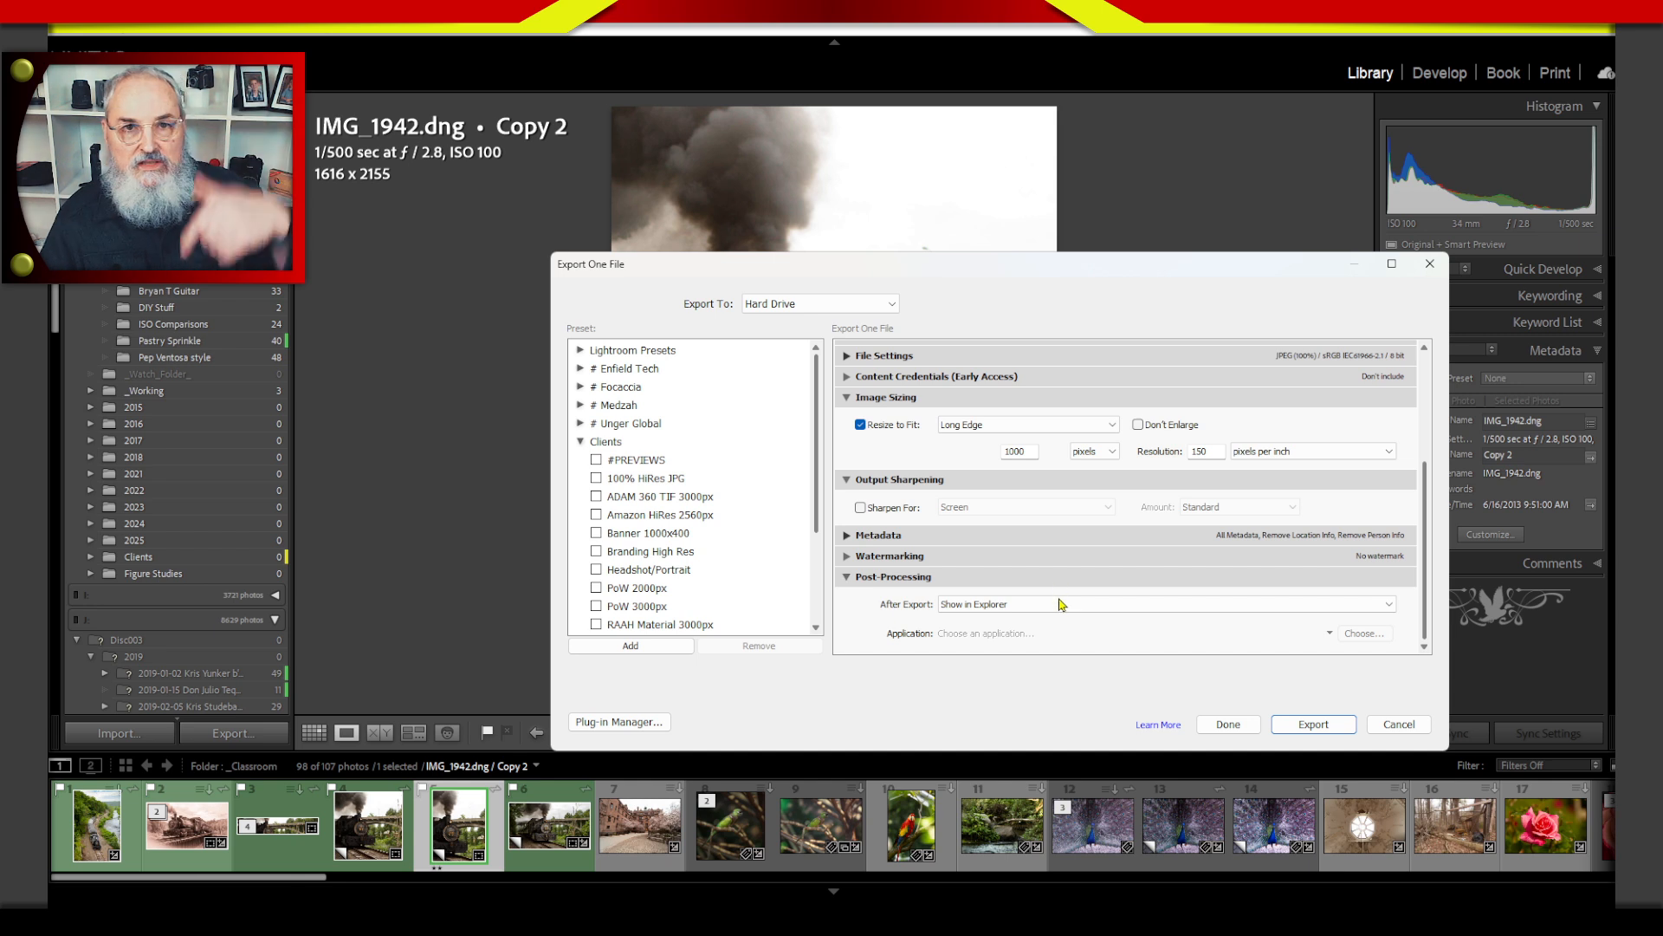
Set the export's long edge to 600 pixels and name the Desktop subfolder Project.
{"action": "double_click", "coordinate": [1019, 449]}
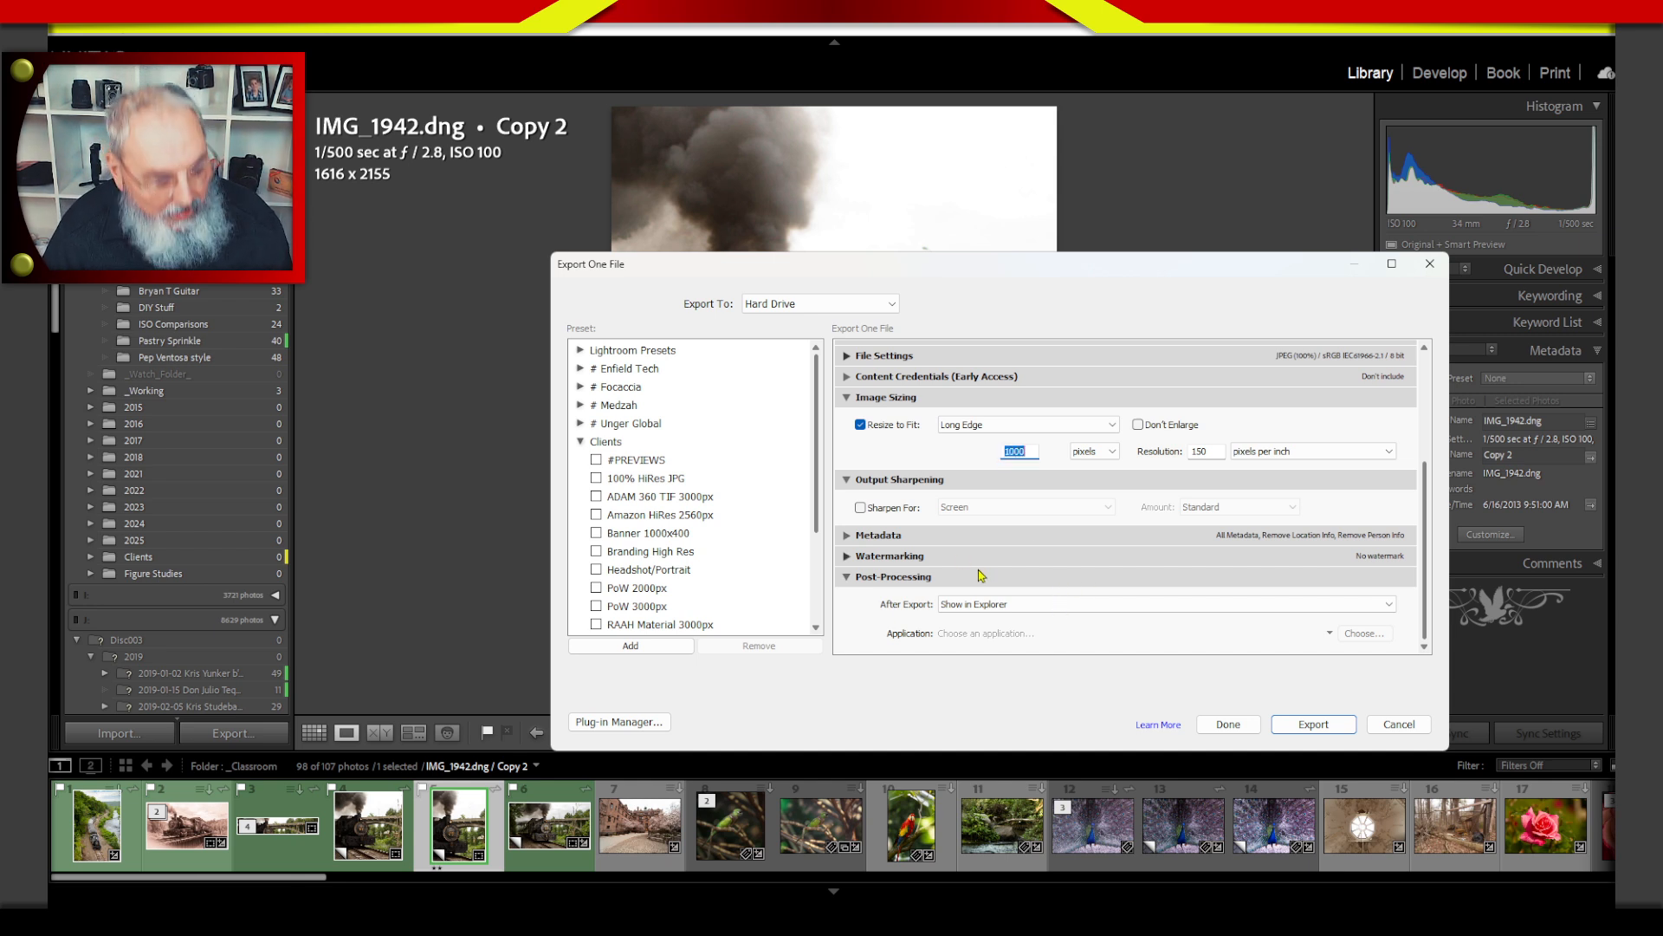
{"action": "type", "text": "600"}
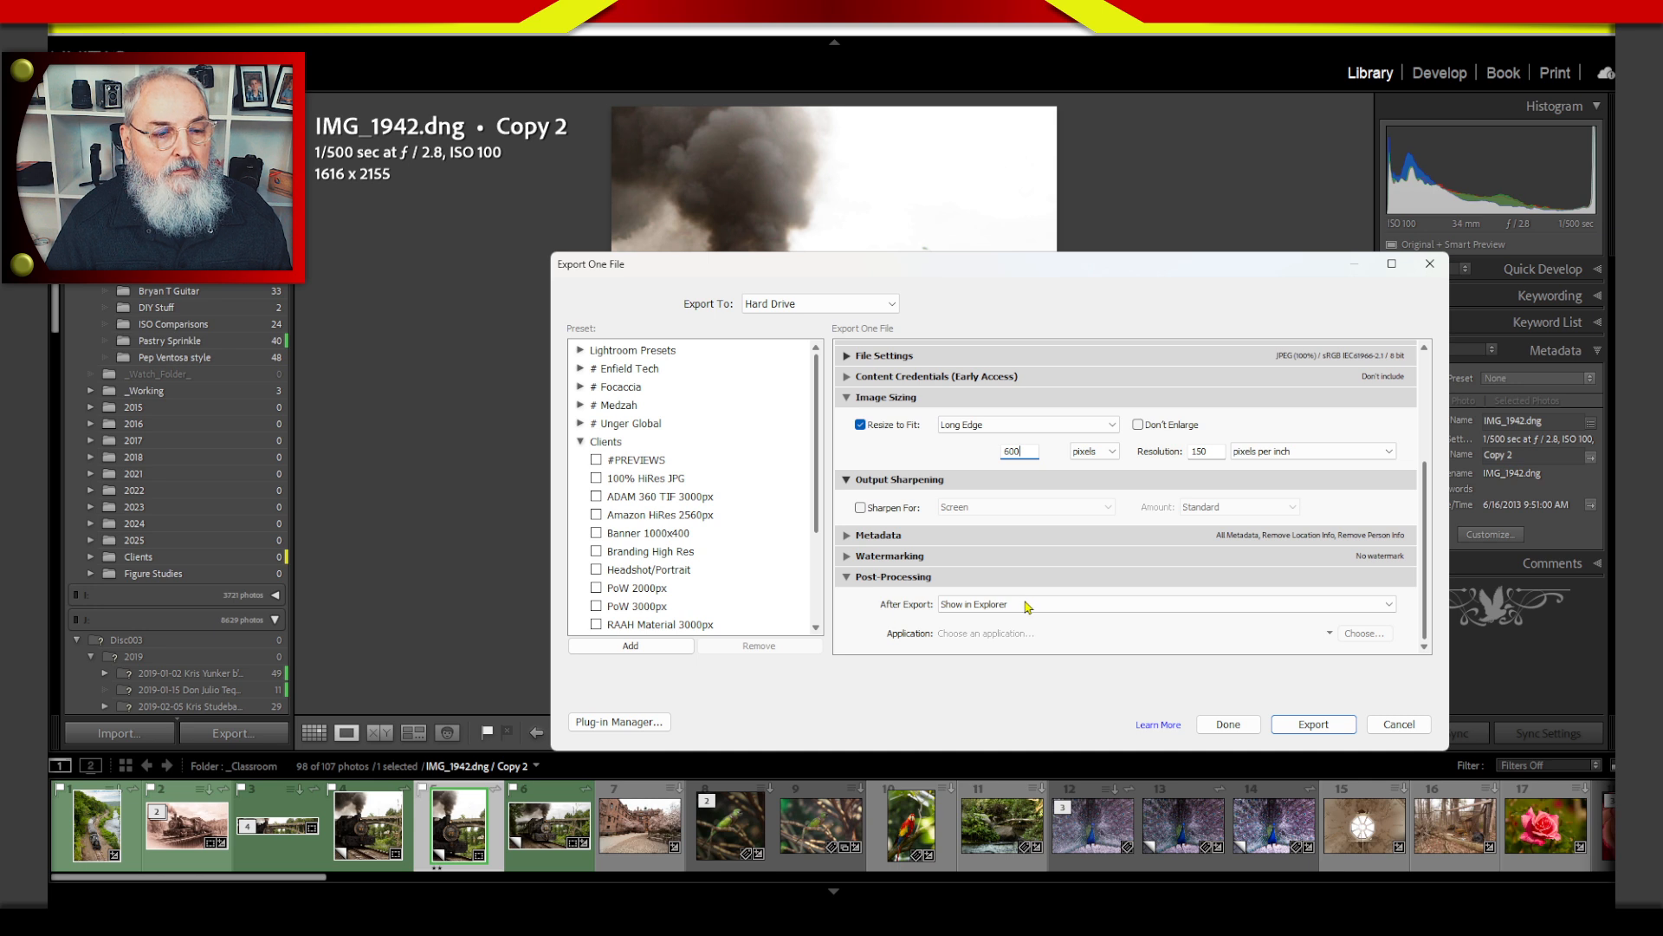
{"action": "left_click_drag", "start_coordinate": [1429, 499], "coordinate": [1383, 401]}
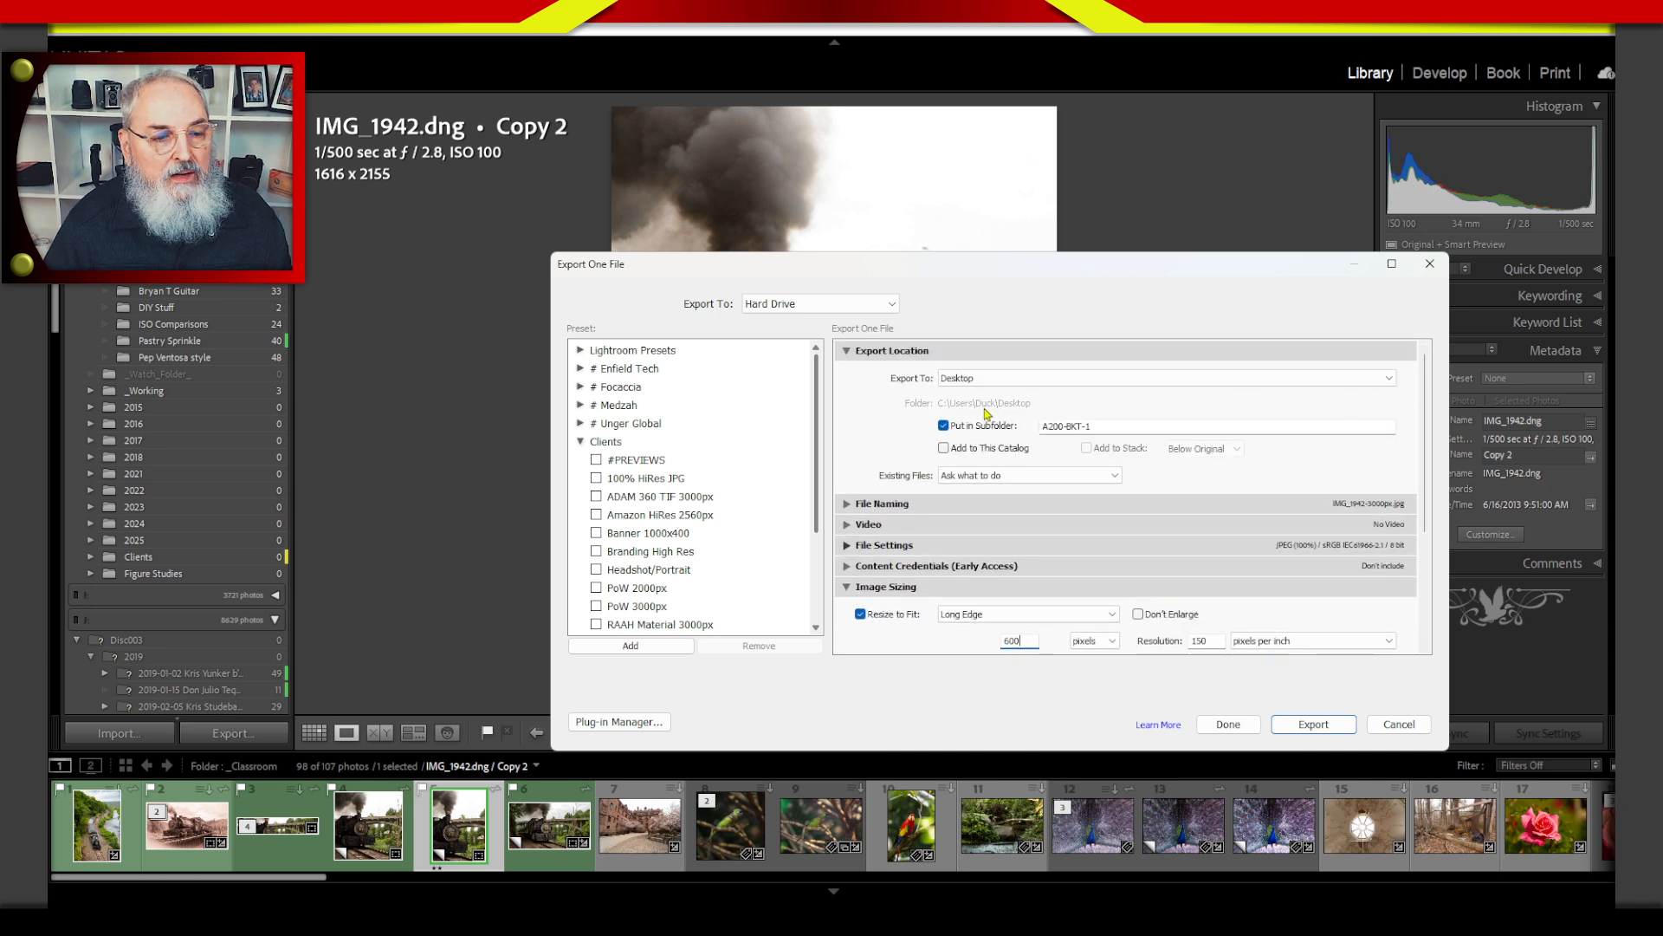
{"action": "left_click_drag", "start_coordinate": [1105, 426], "coordinate": [970, 440]}
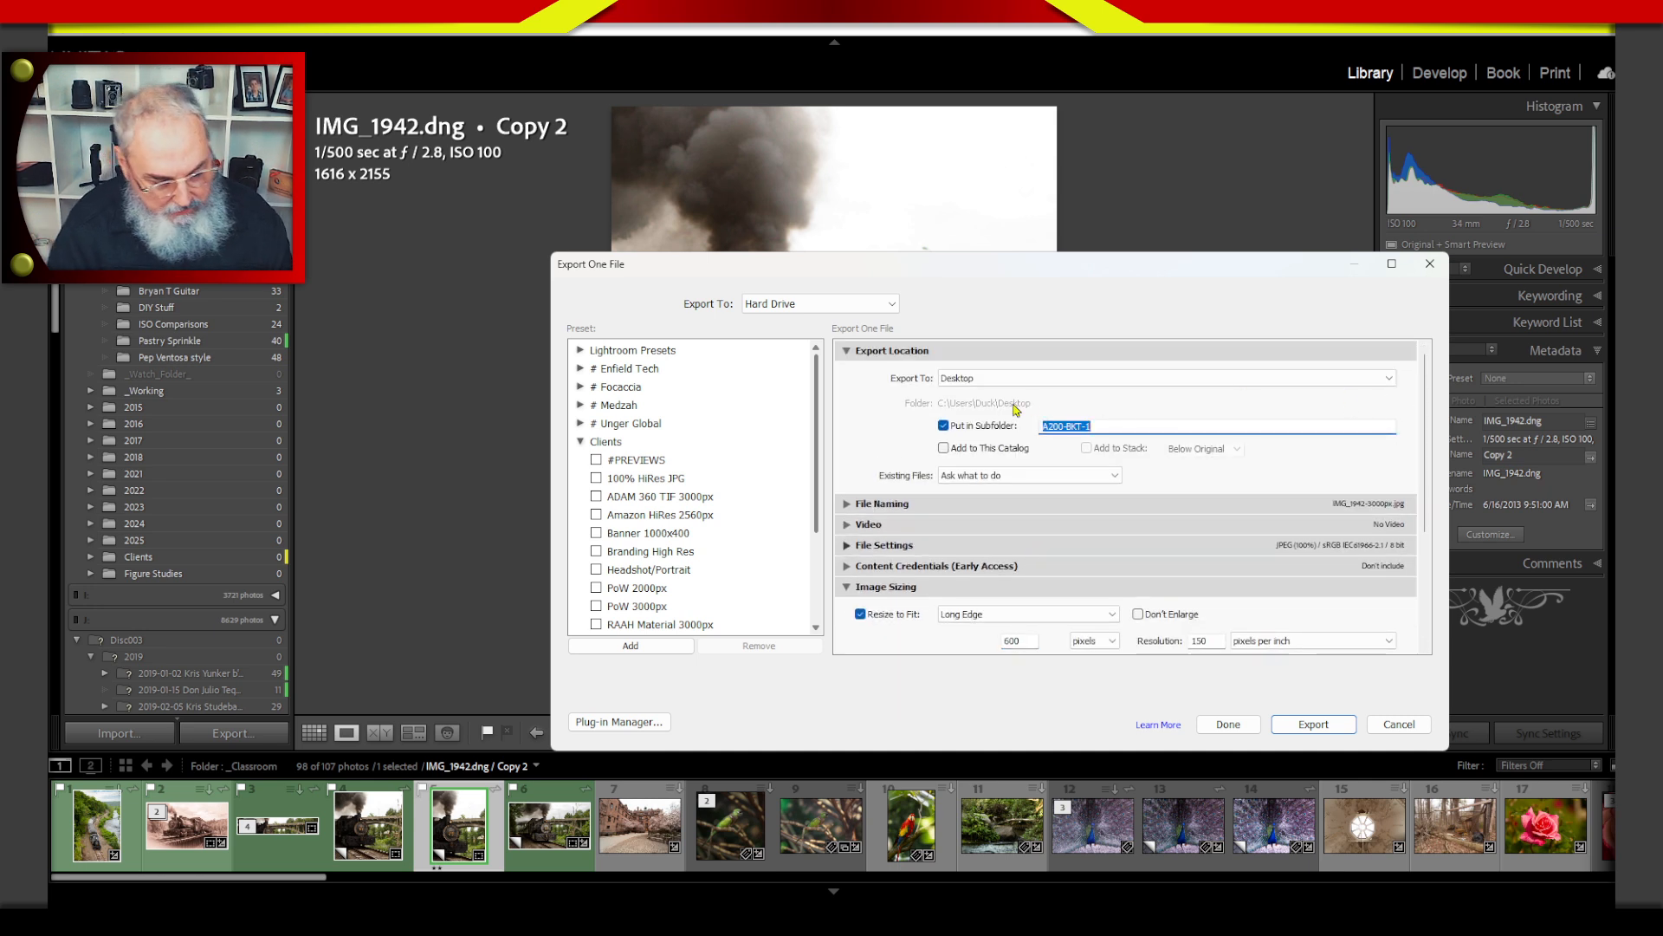
{"action": "type", "text": "Pt"}
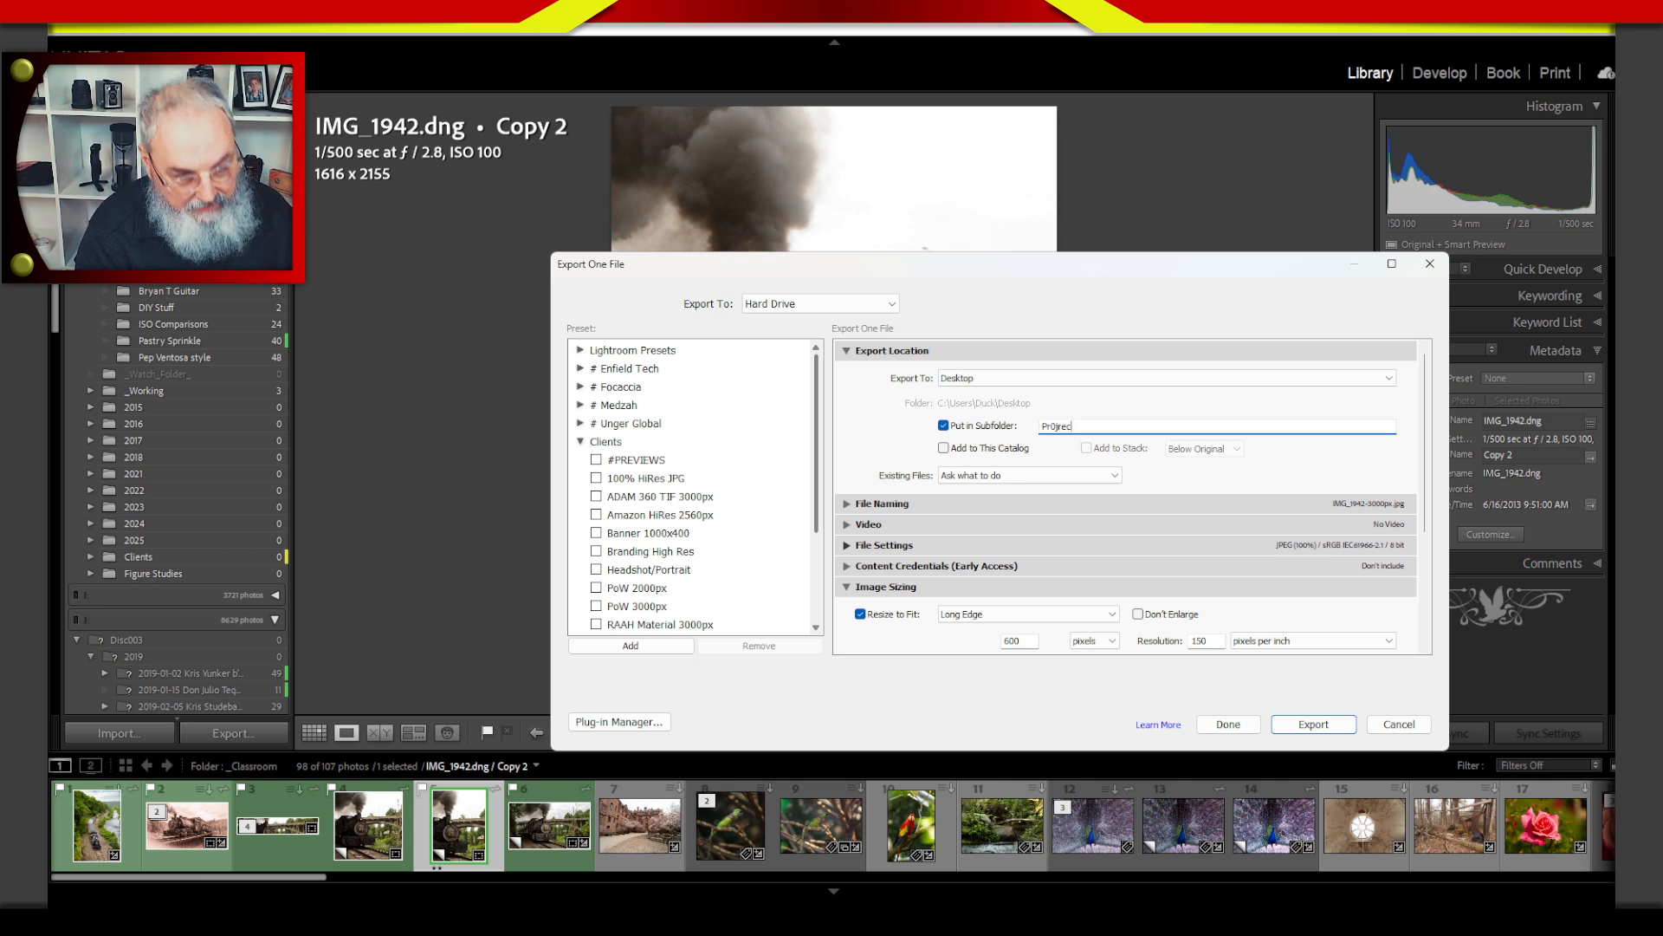
{"action": "left_click", "coordinate": [1054, 425]}
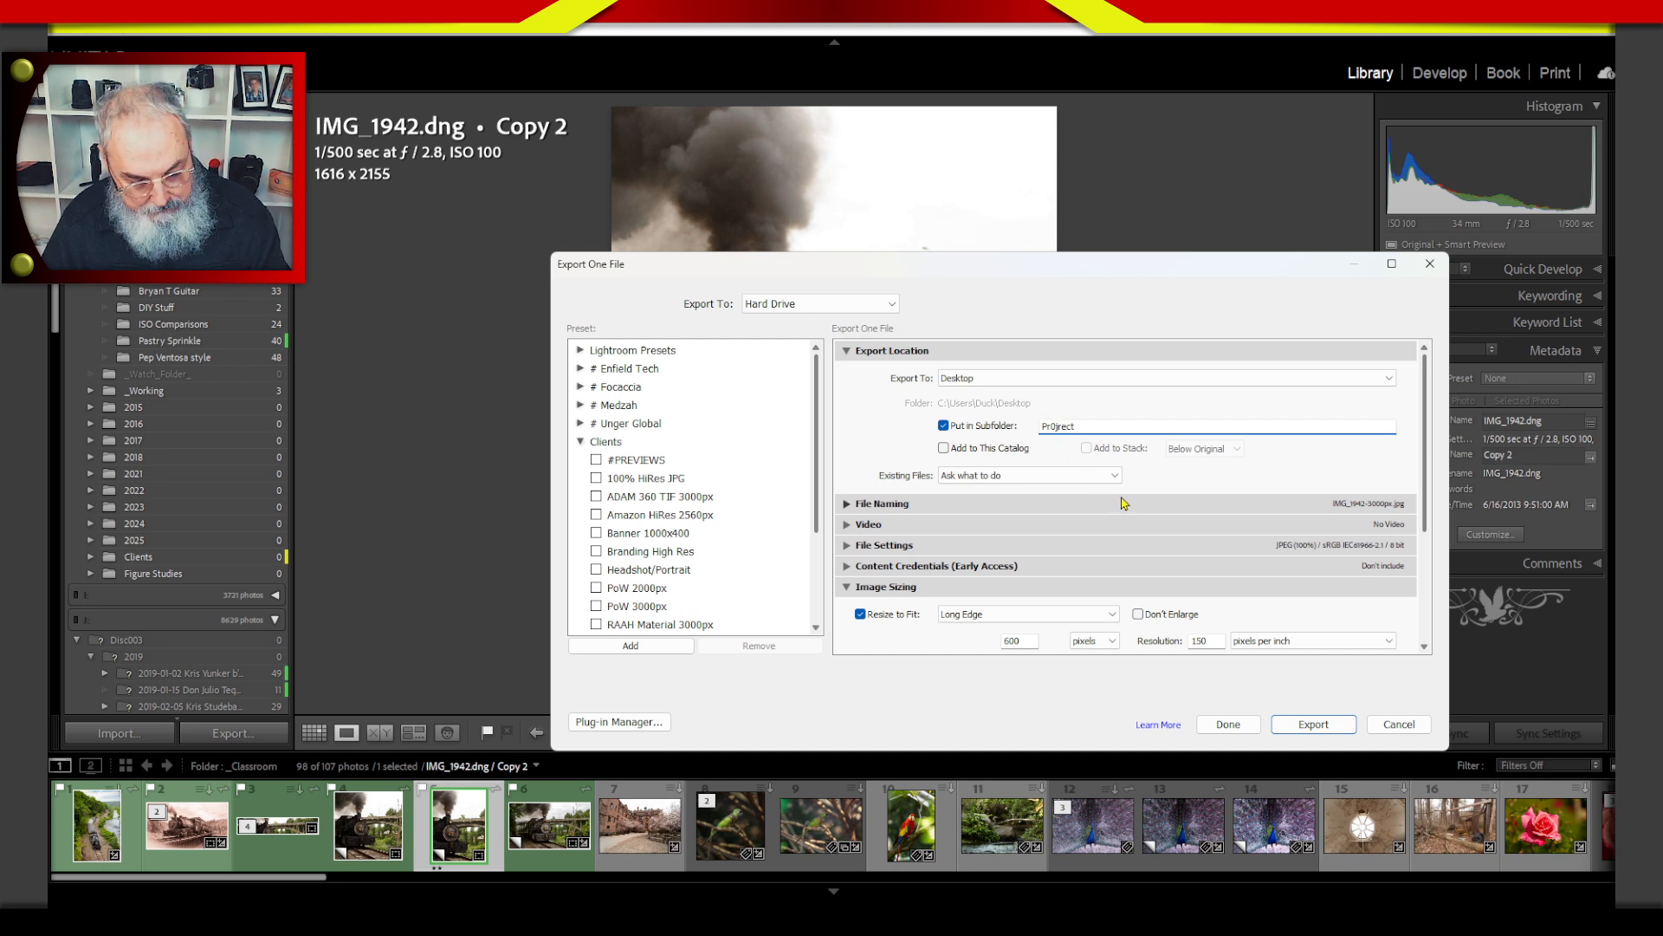
{"action": "key", "text": "BackSpace"}
{"action": "type", "text": "o"}
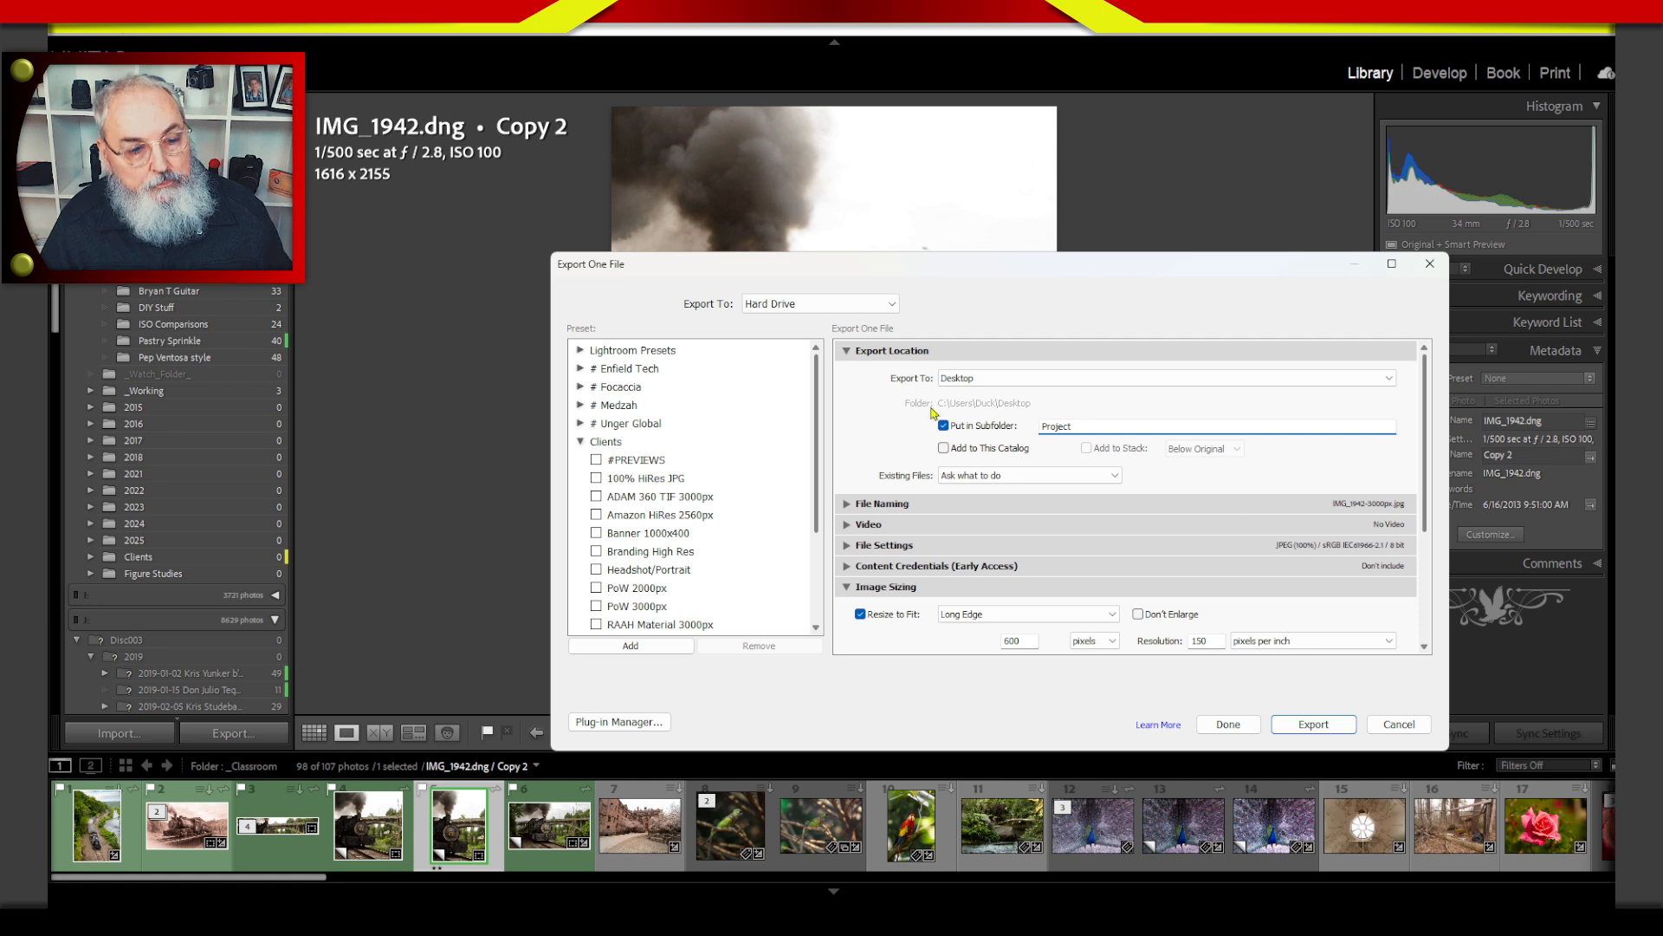
{"action": "scroll", "coordinate": [1426, 433], "scroll_direction": "down", "scroll_amount": 4}
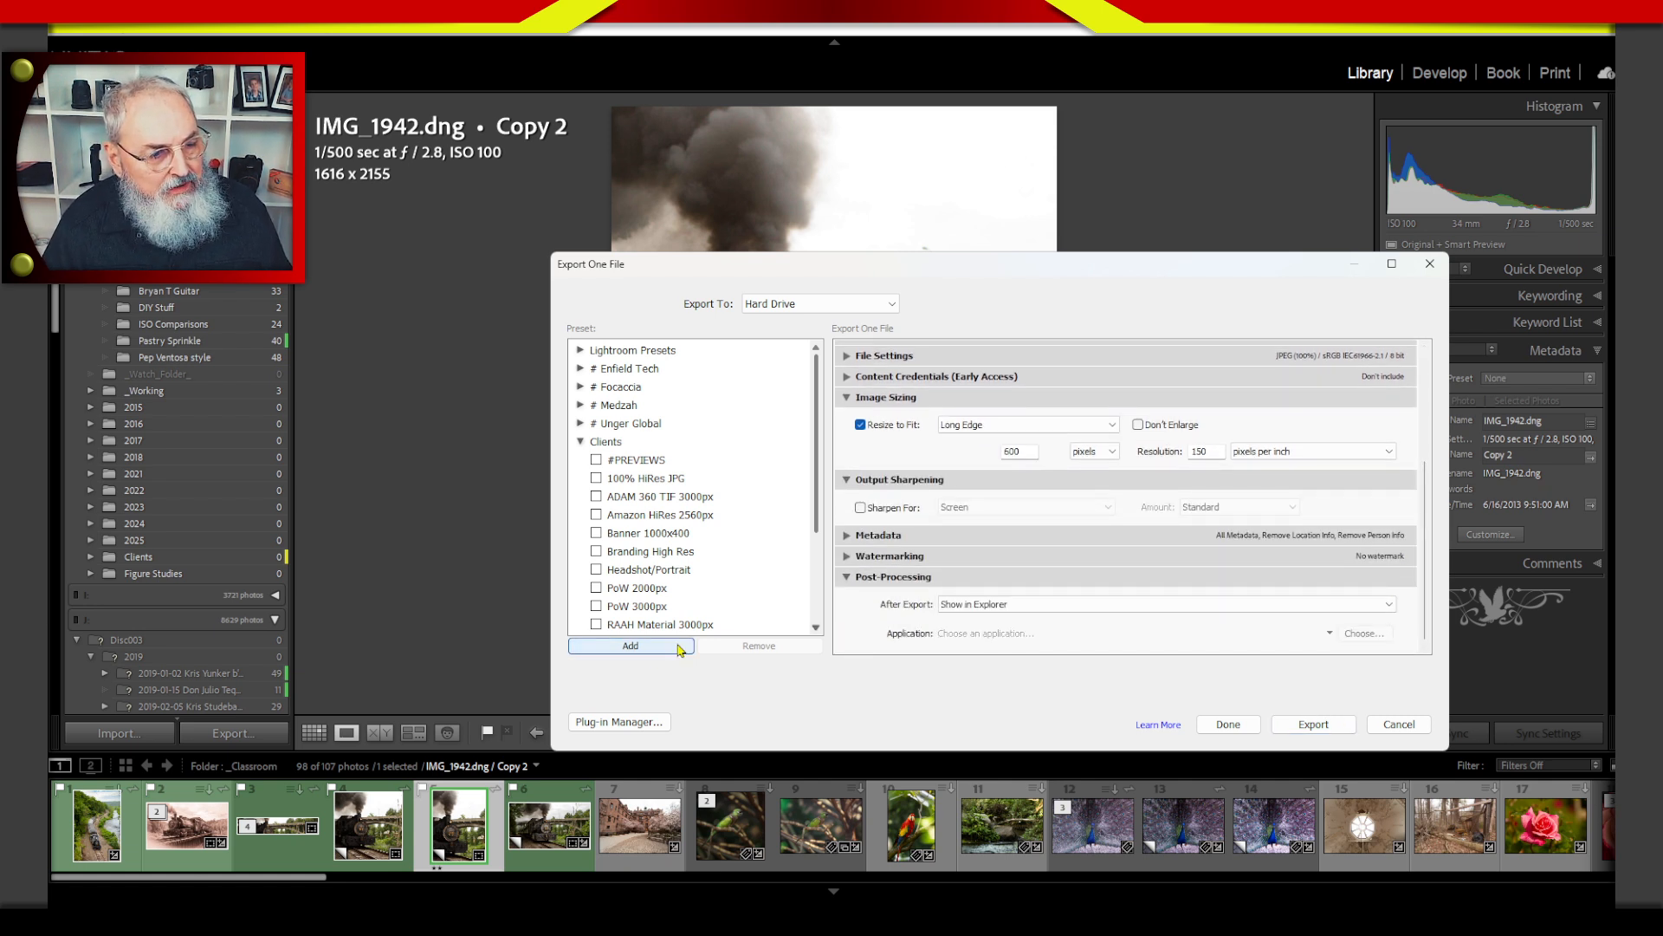
{"action": "left_click", "coordinate": [631, 646]}
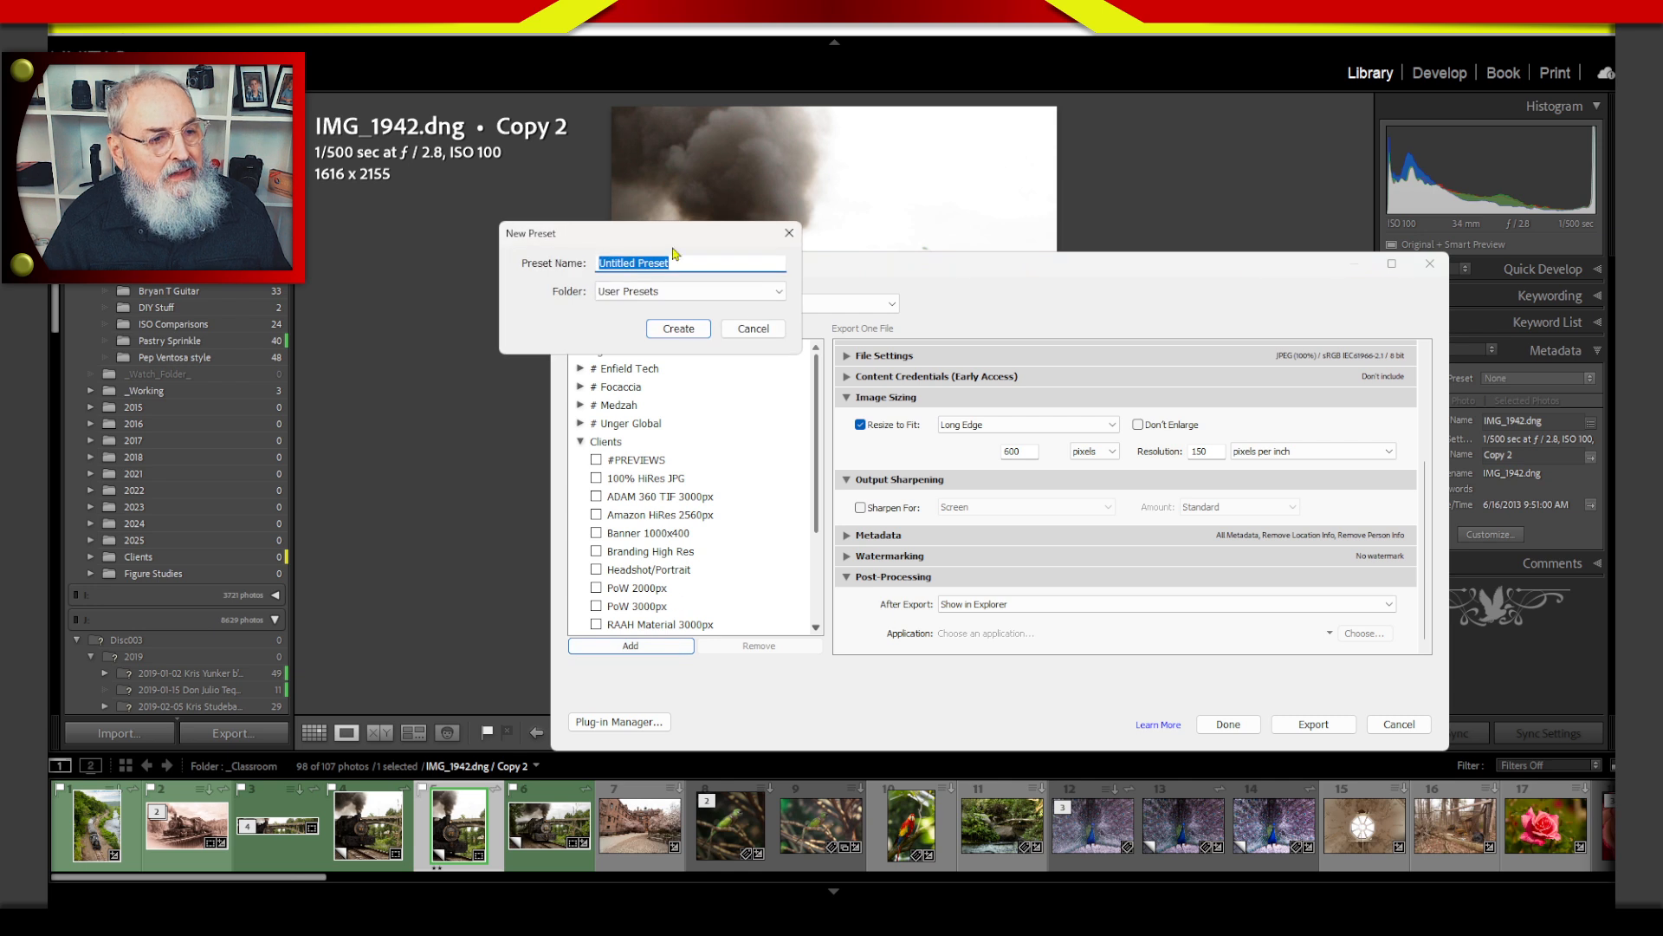
{"action": "left_click", "coordinate": [658, 293]}
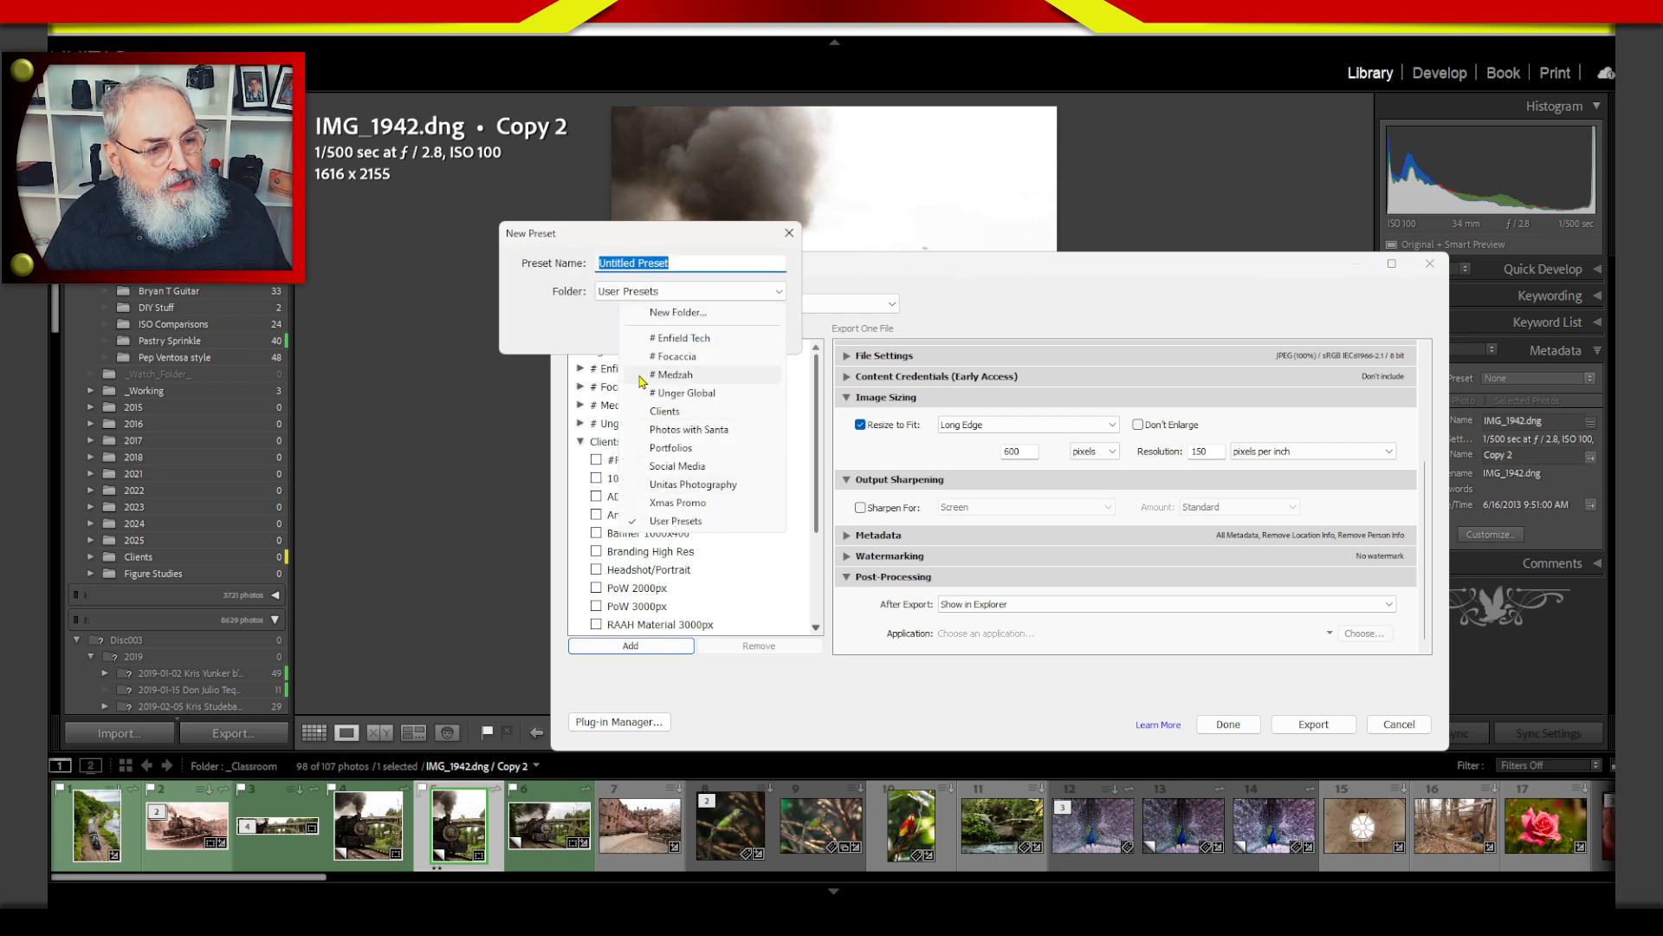
{"action": "left_click", "coordinate": [603, 319]}
{"action": "left_click", "coordinate": [700, 261]}
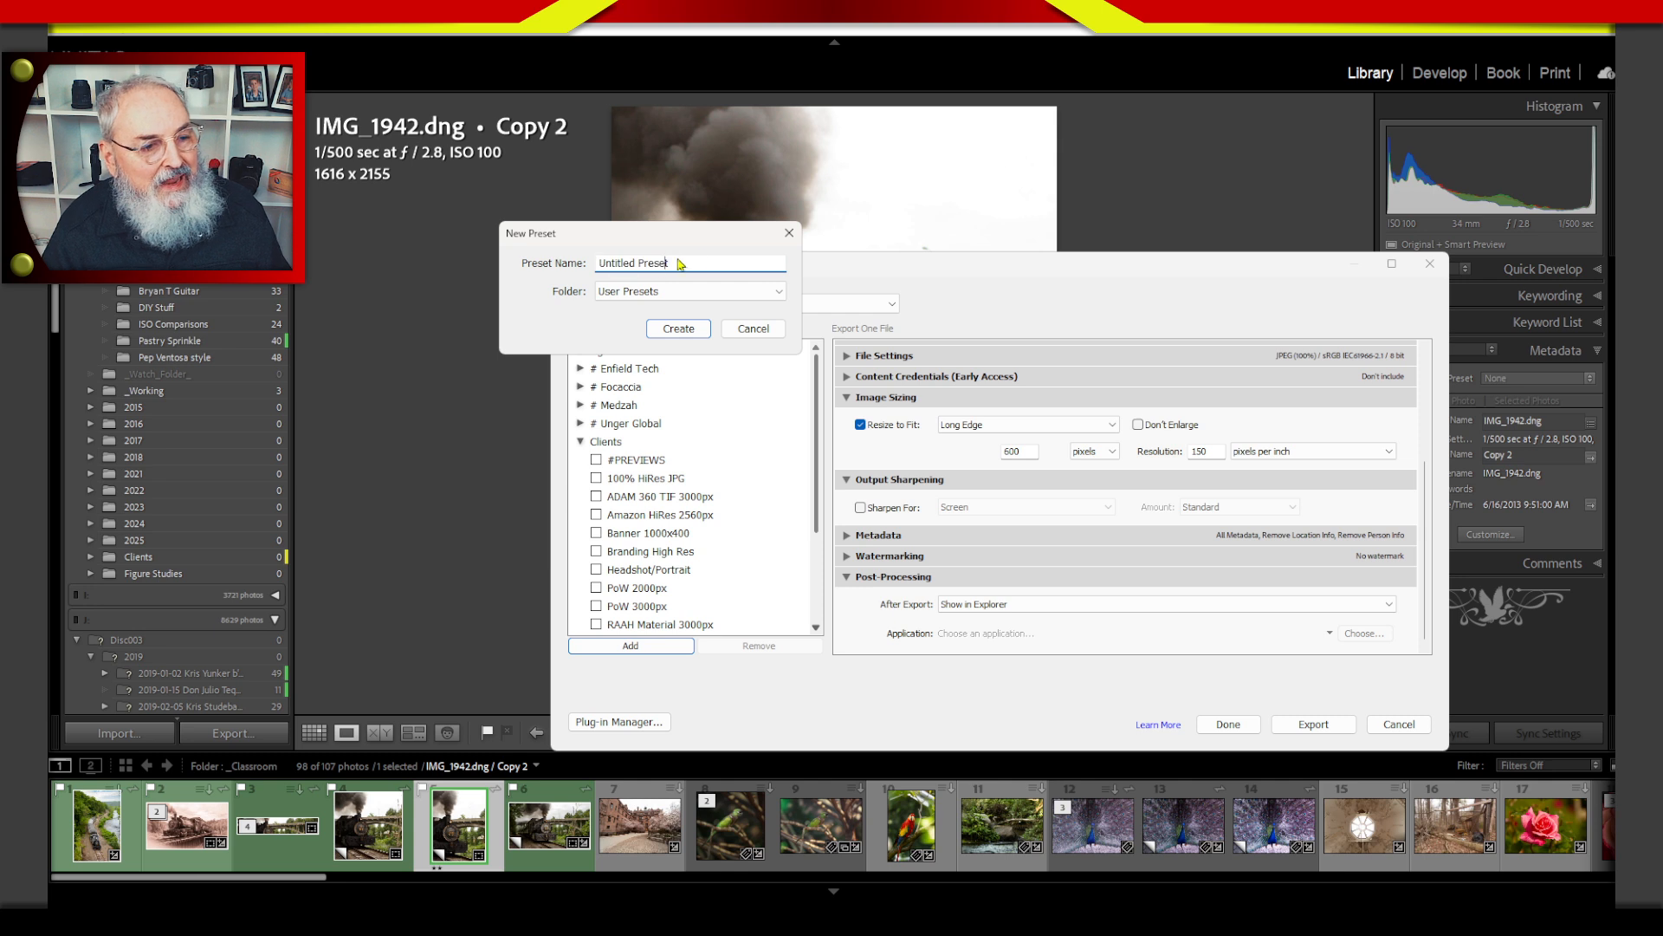
{"action": "left_click_drag", "start_coordinate": [686, 263], "coordinate": [594, 264]}
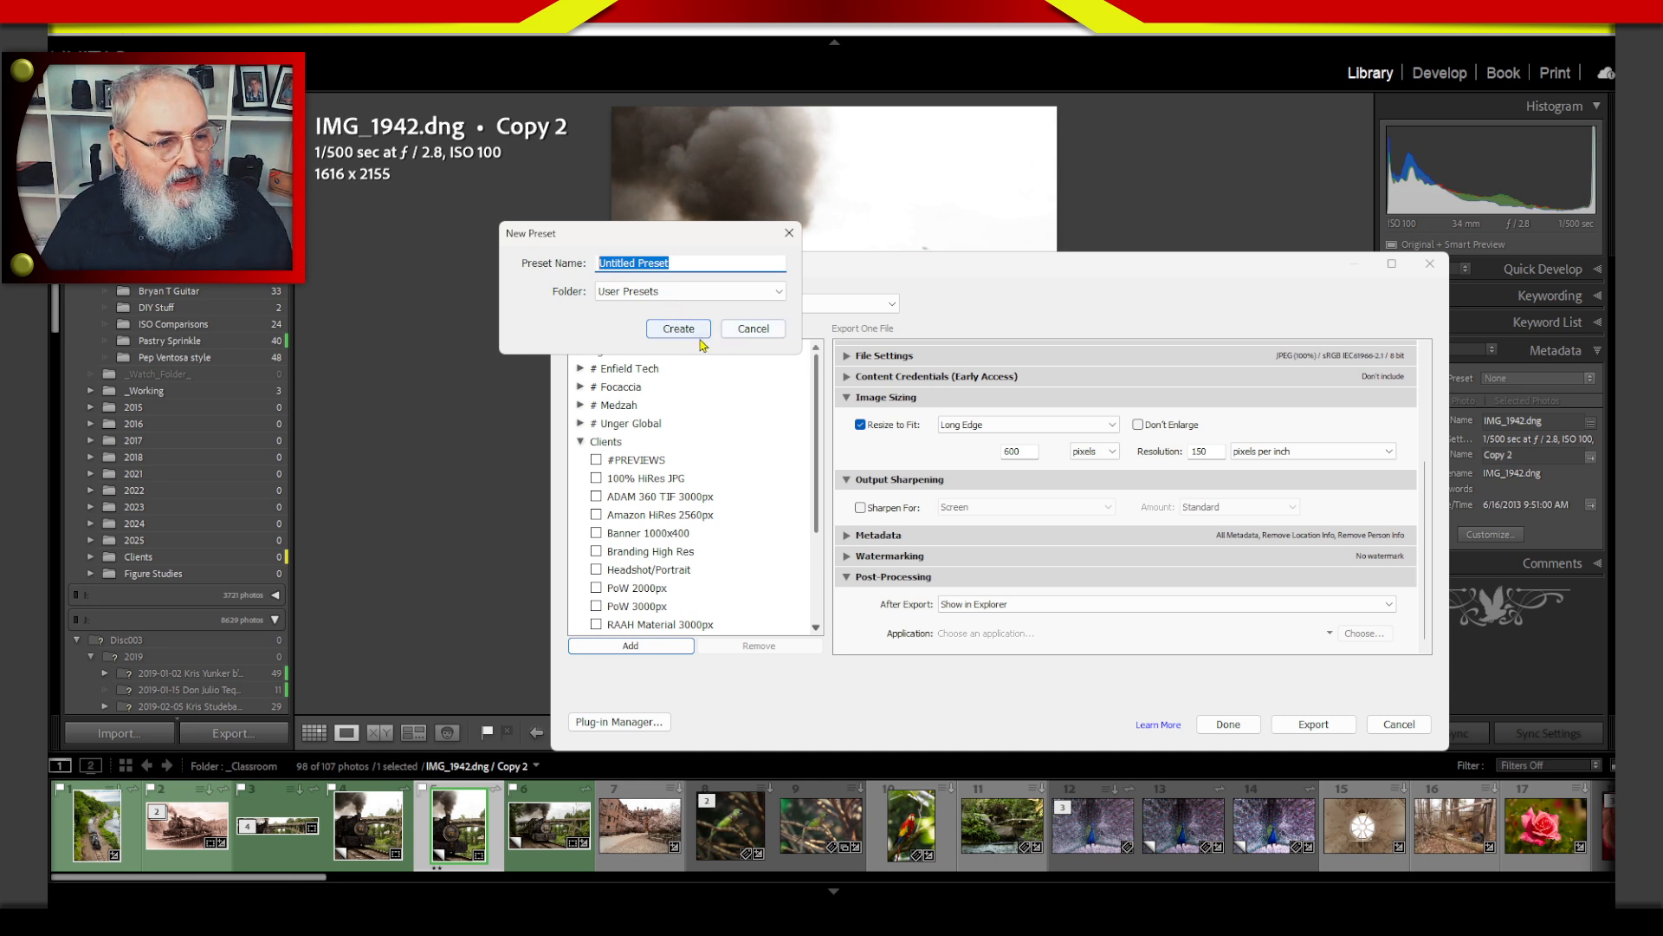
{"action": "left_click", "coordinate": [752, 329]}
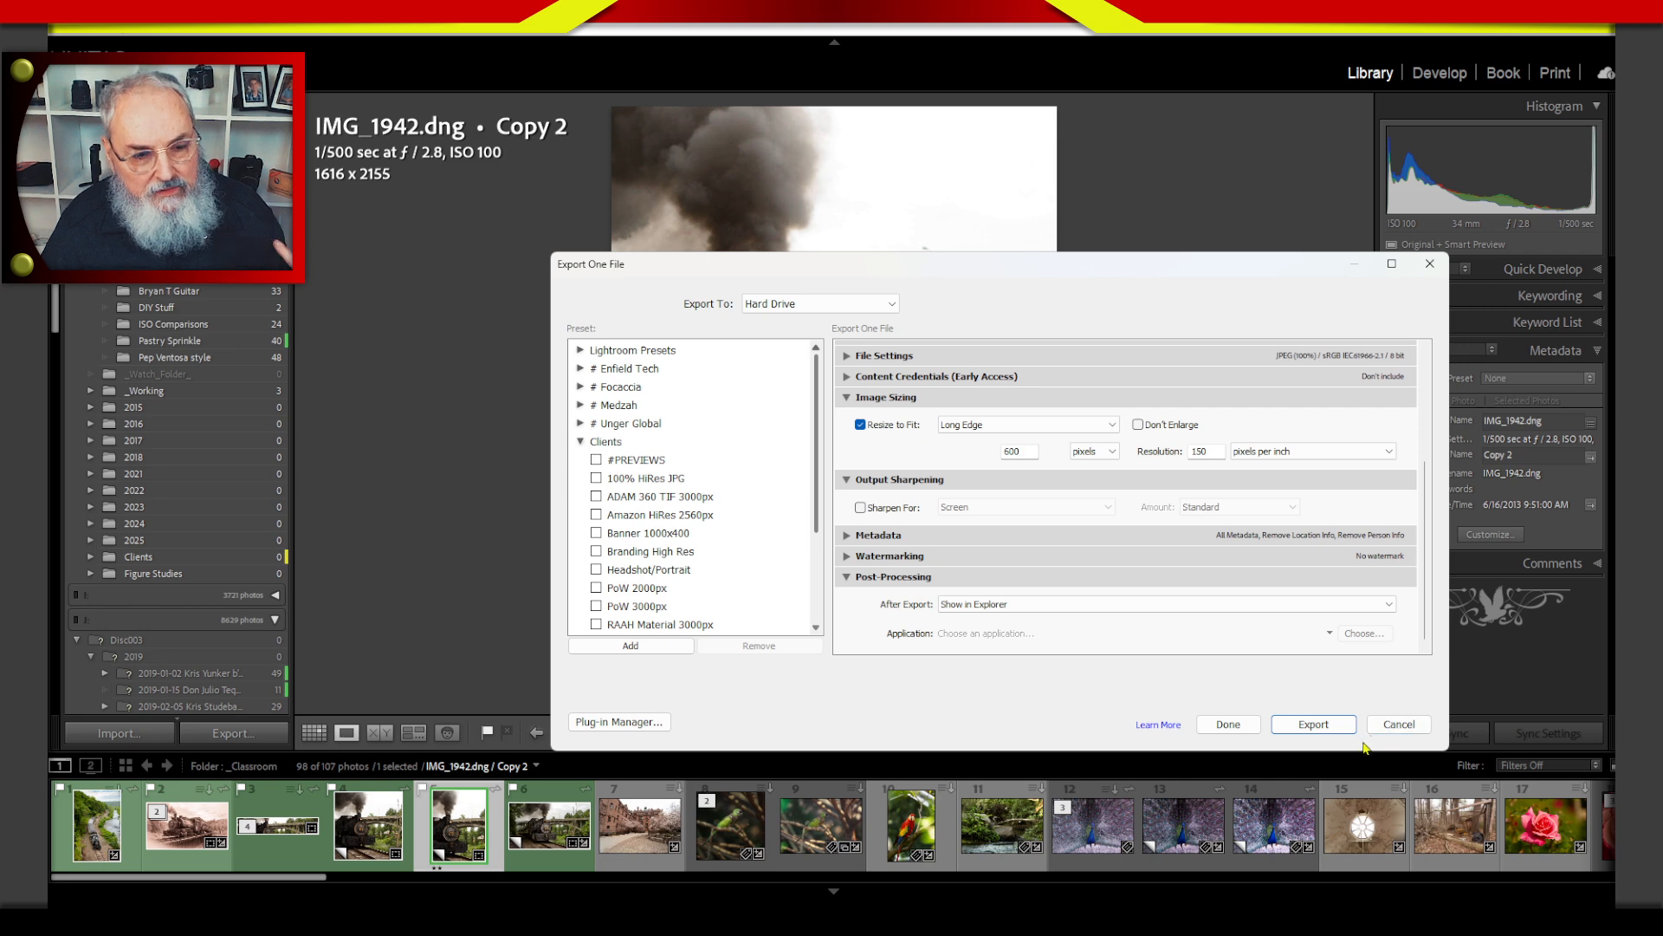
Export Copy 2, view the exported IMG_1942-3000px.jpg from the Project folder, and close the viewer.
{"action": "left_click", "coordinate": [1326, 726]}
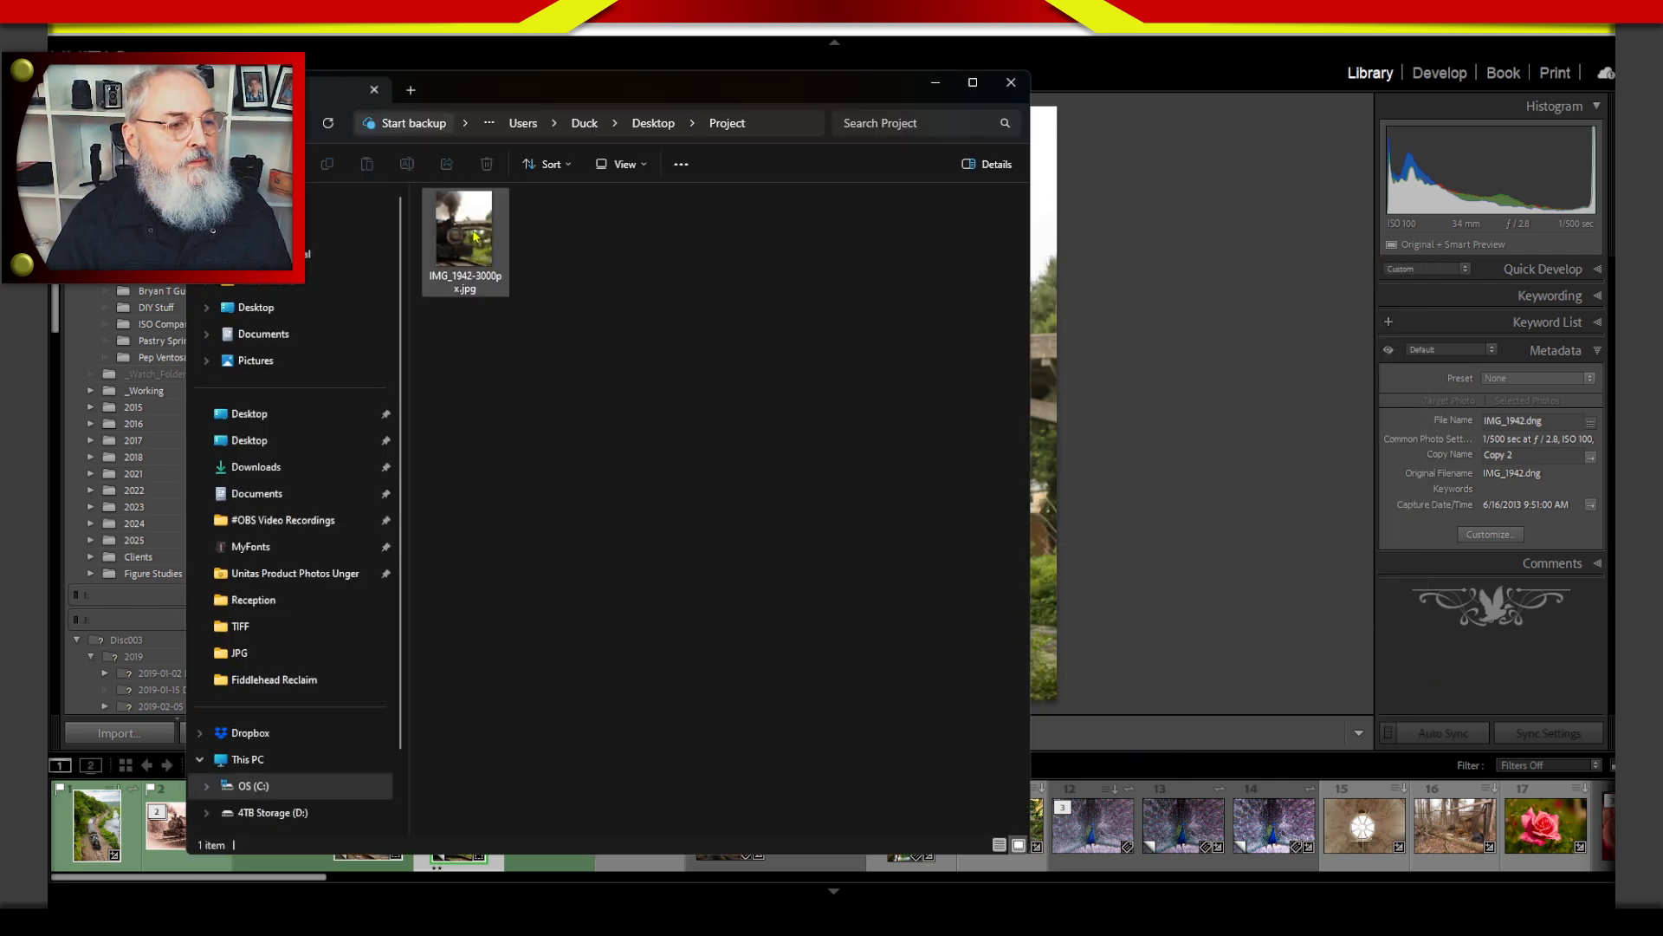
{"action": "double_click", "coordinate": [474, 236]}
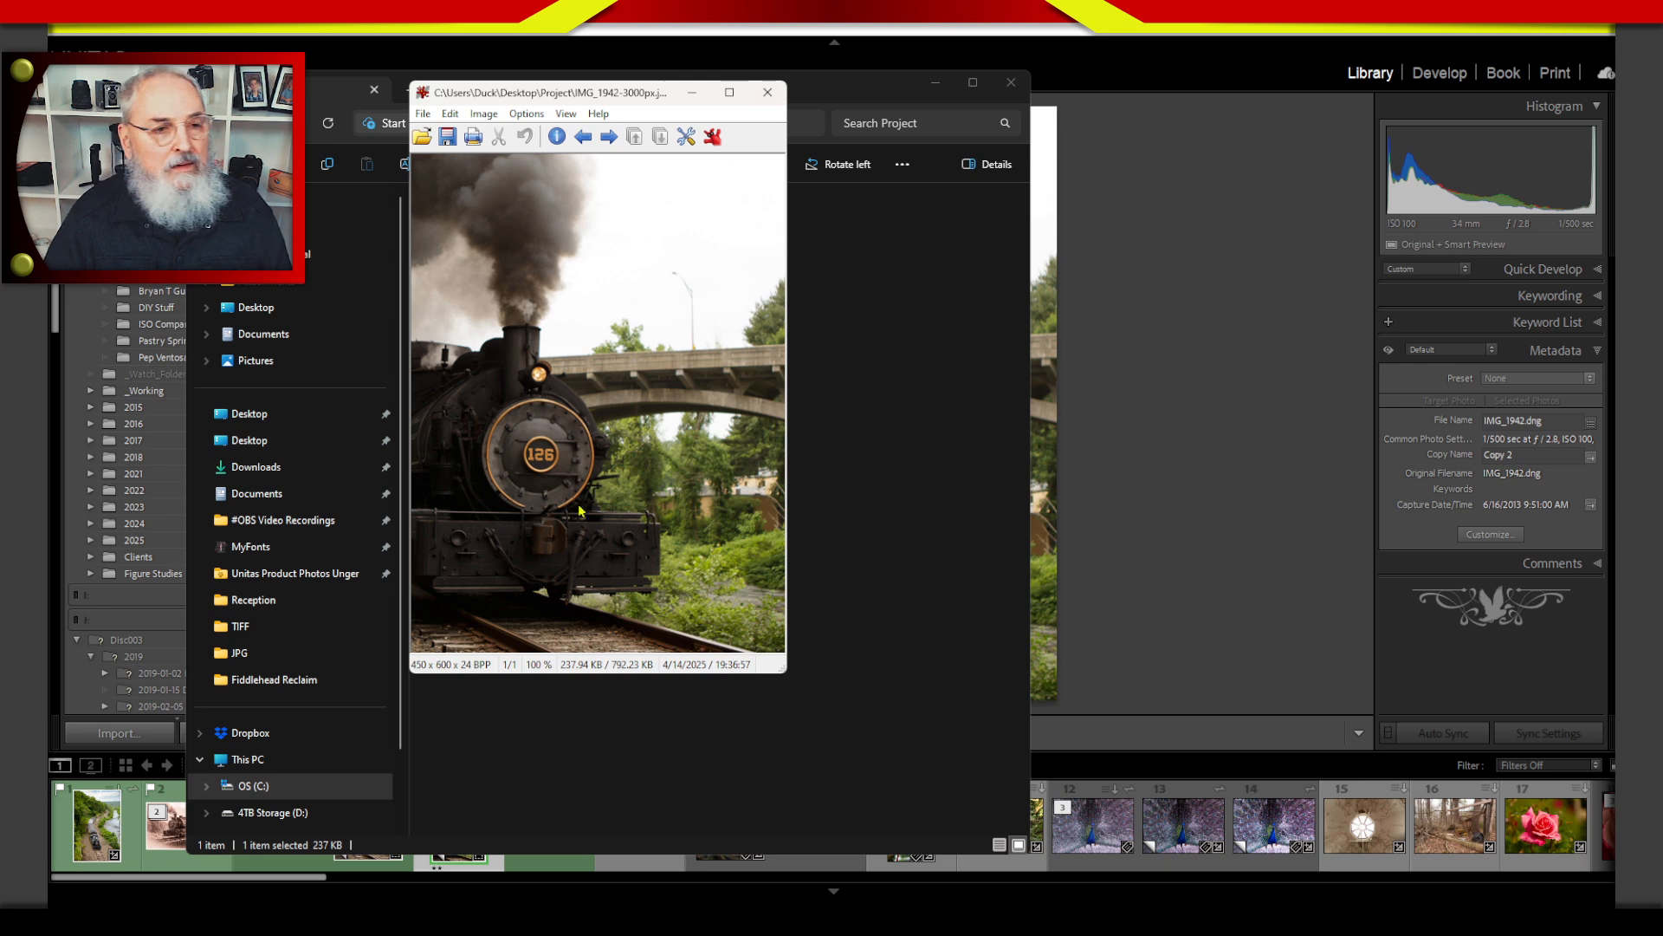
{"action": "left_click", "coordinate": [767, 91]}
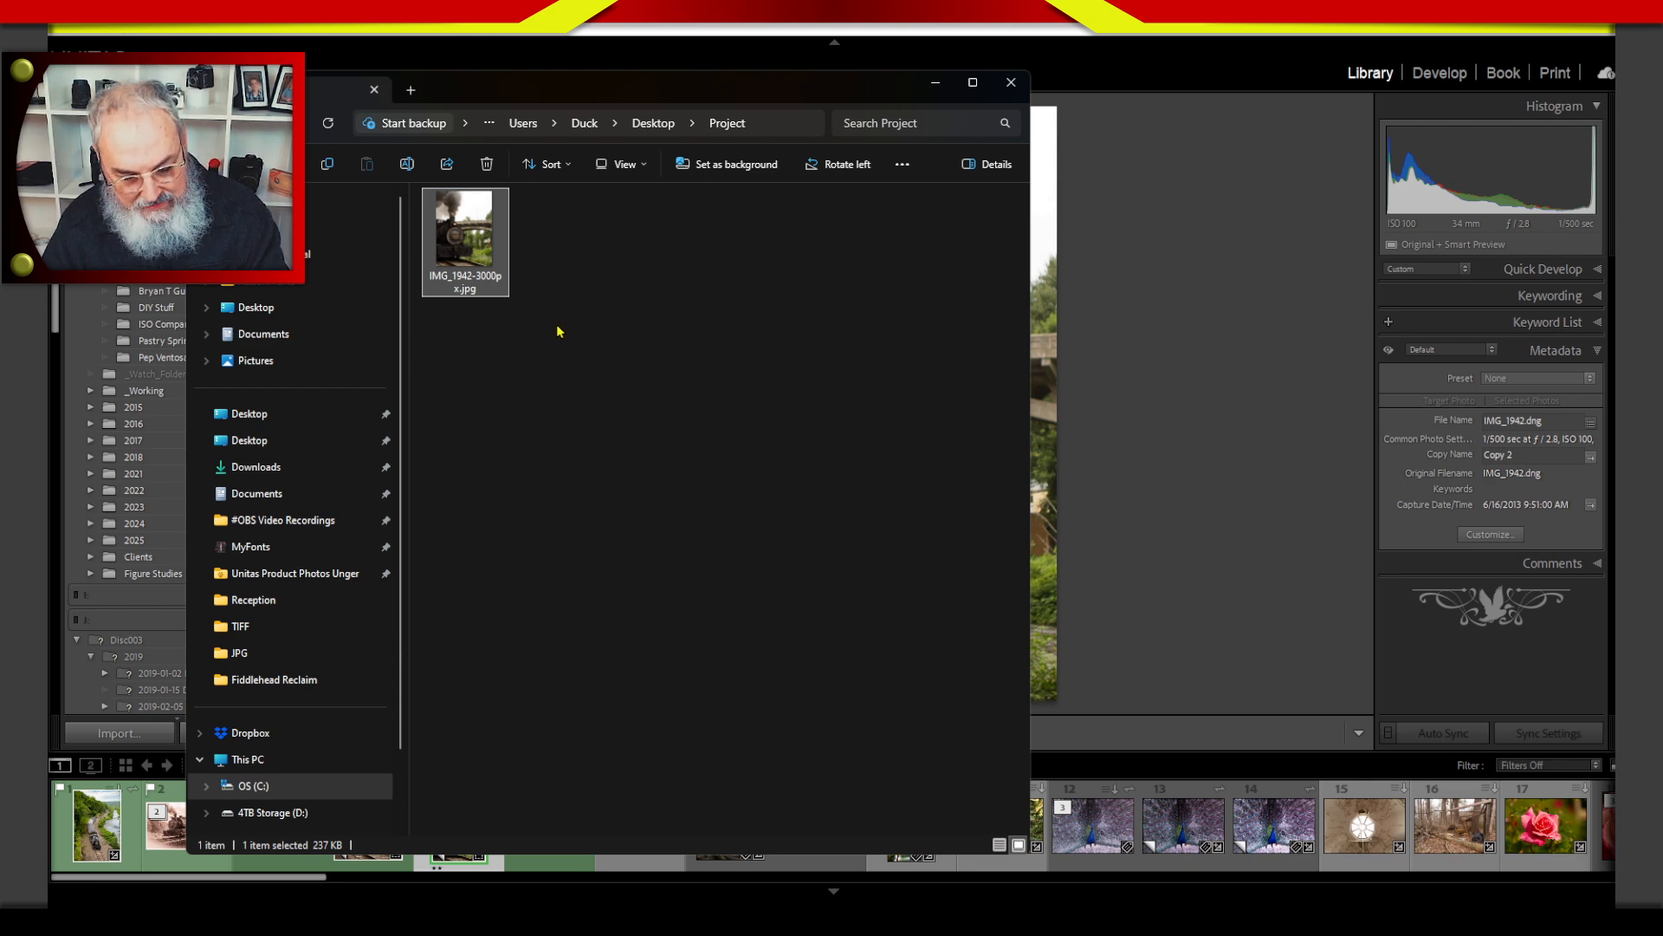
Permanently delete the exported JPG from the Project folder and close the folder window.
{"action": "key", "text": "shift+Delete"}
{"action": "left_click", "coordinate": [911, 525]}
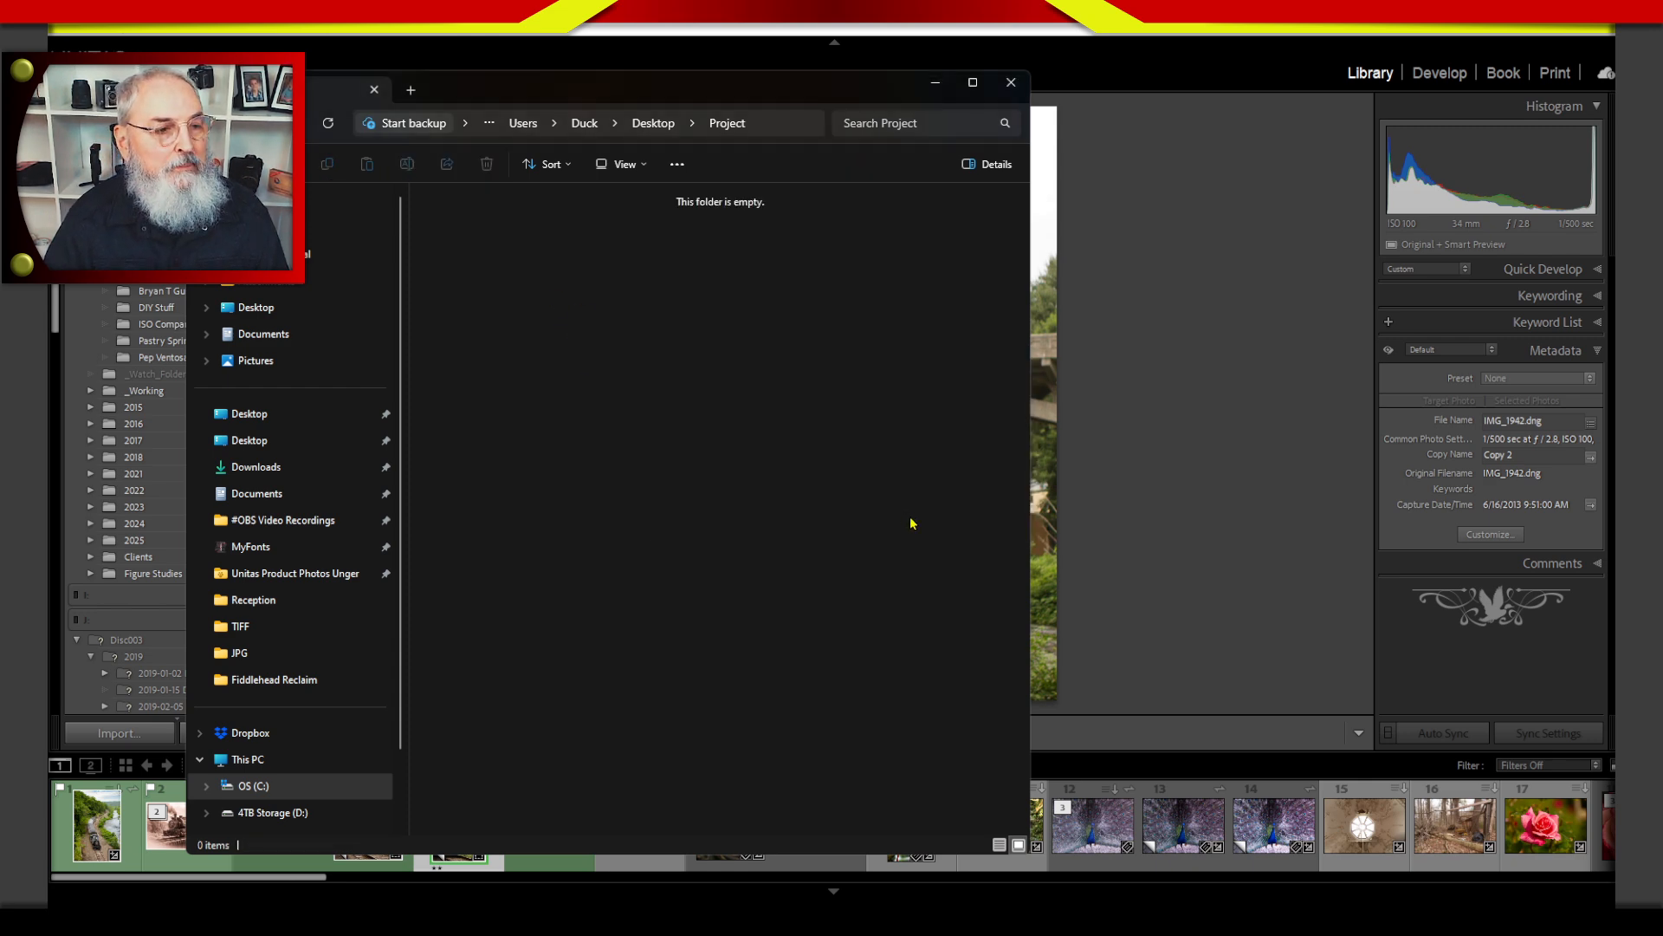
{"action": "left_click", "coordinate": [1010, 82]}
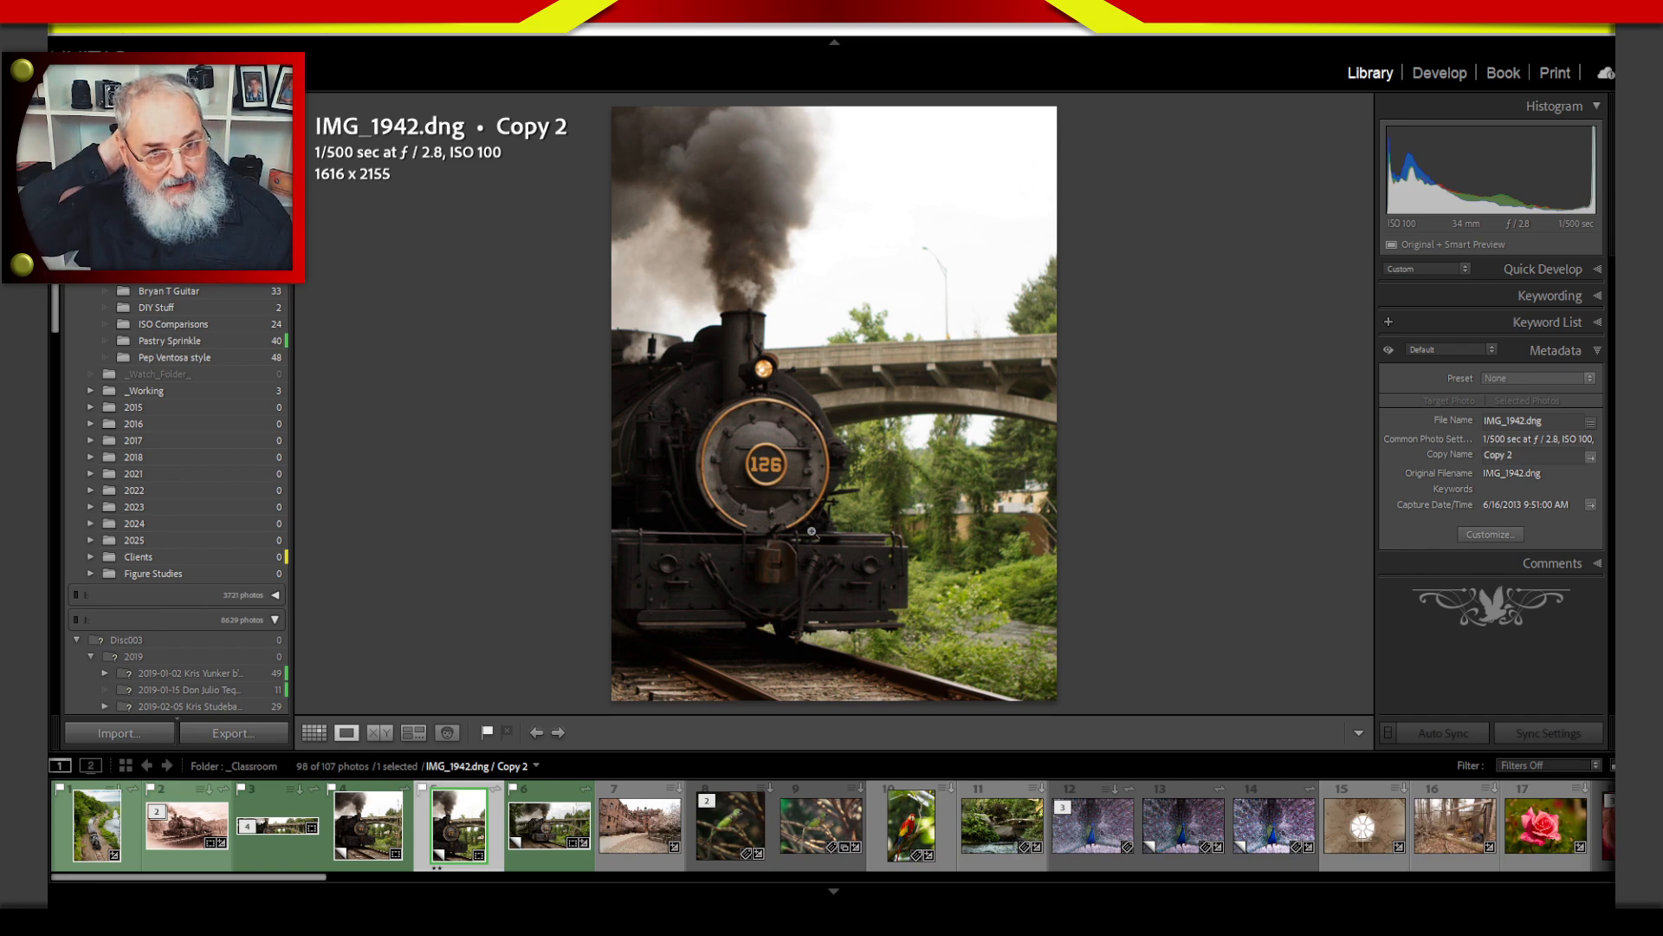
Return to the thumbnail grid, toggle Copy 2's green label off and on, and remove its star rating.
{"action": "key", "text": "g"}
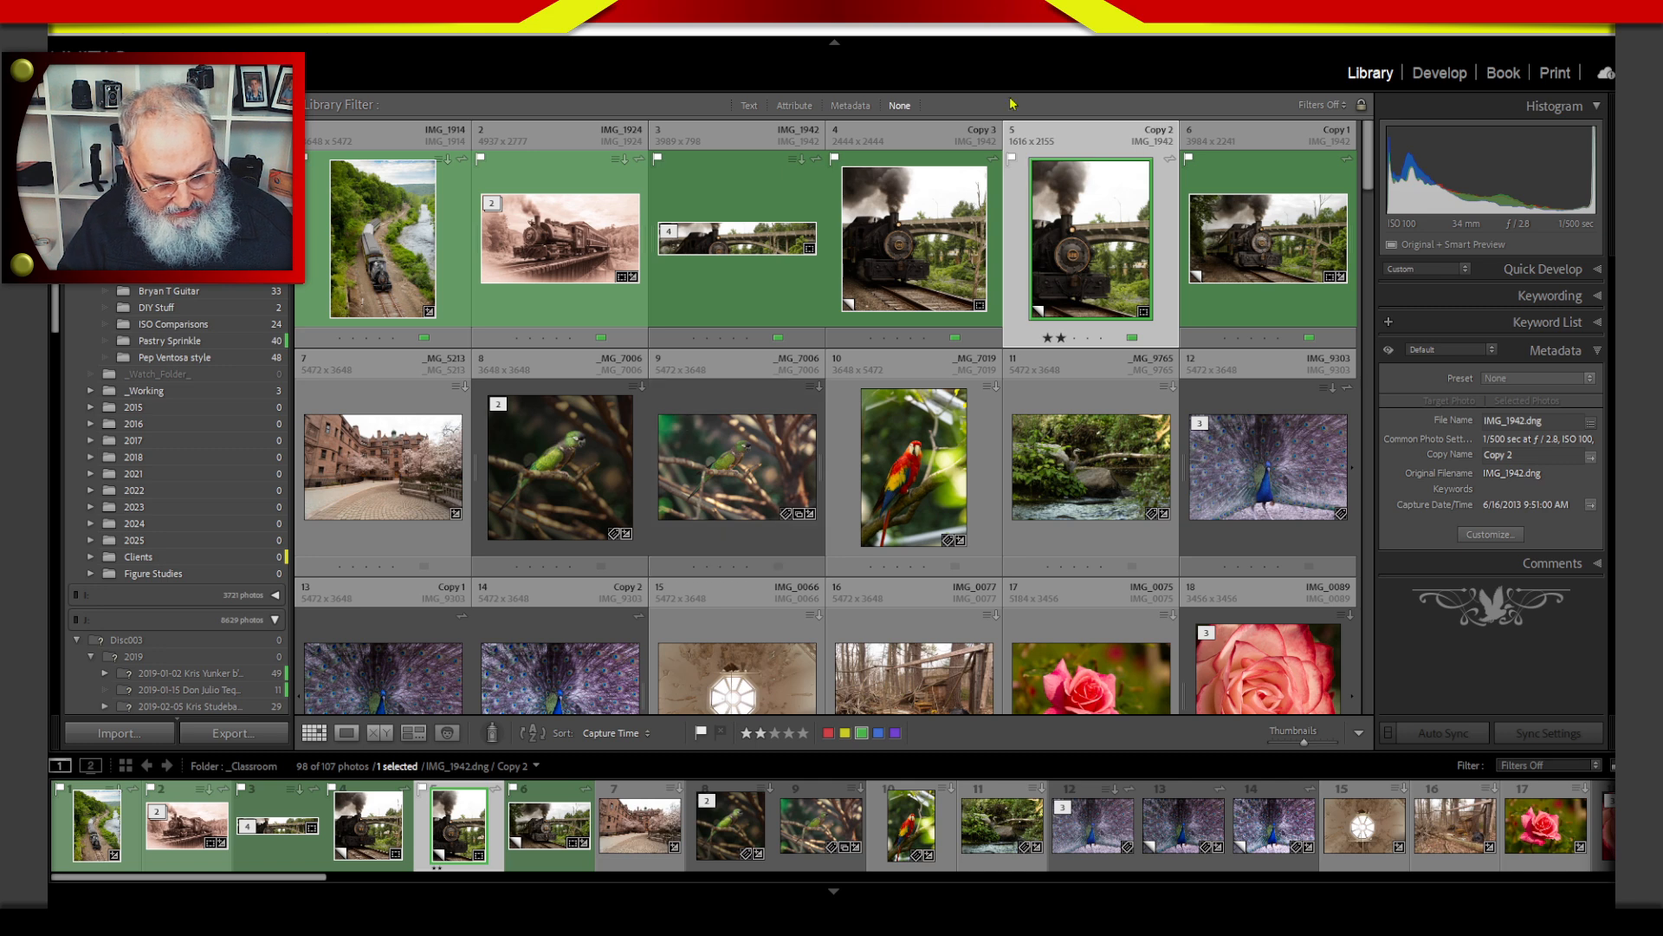
{"action": "key", "text": "8"}
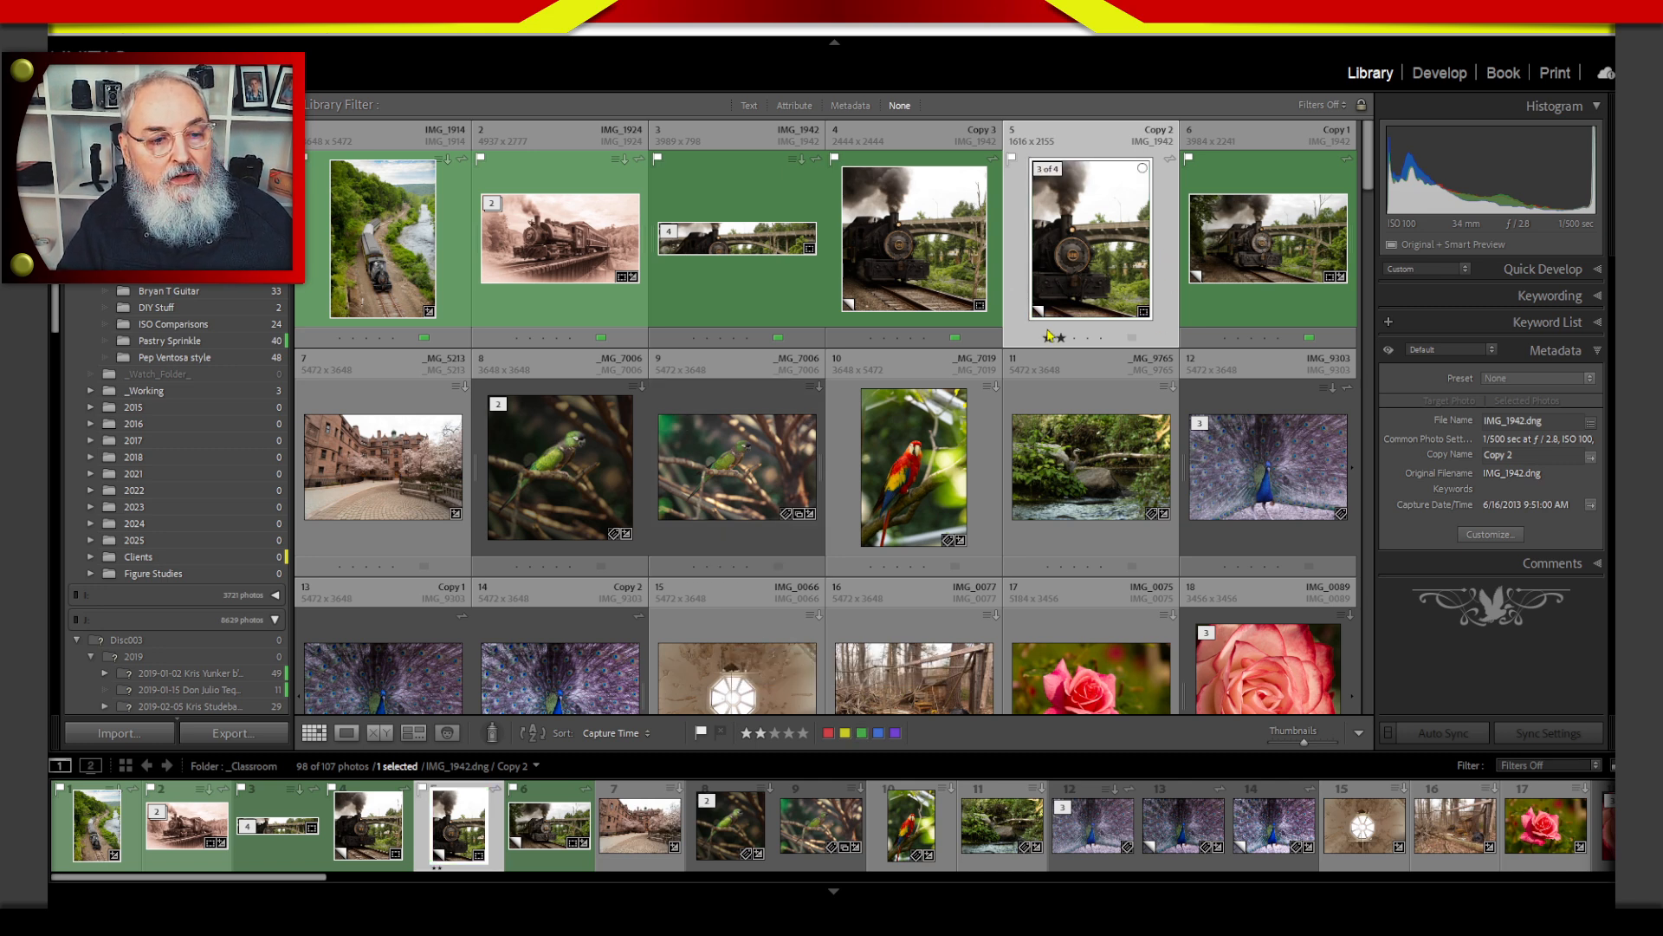
{"action": "key", "text": "8"}
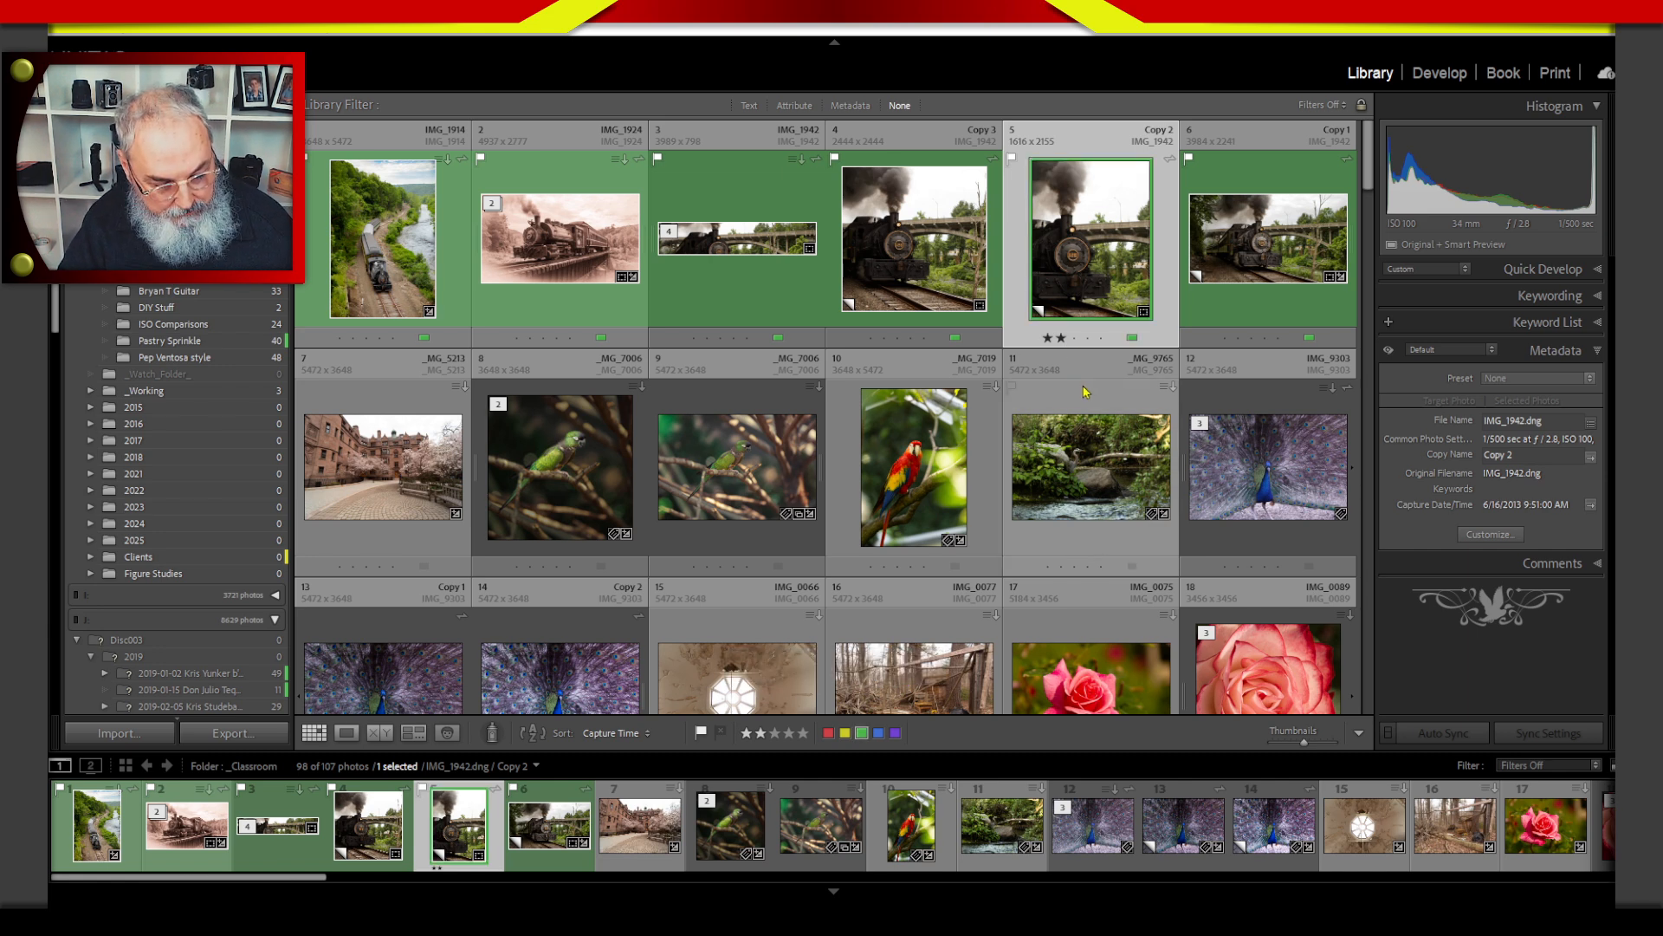
{"action": "key", "text": "2"}
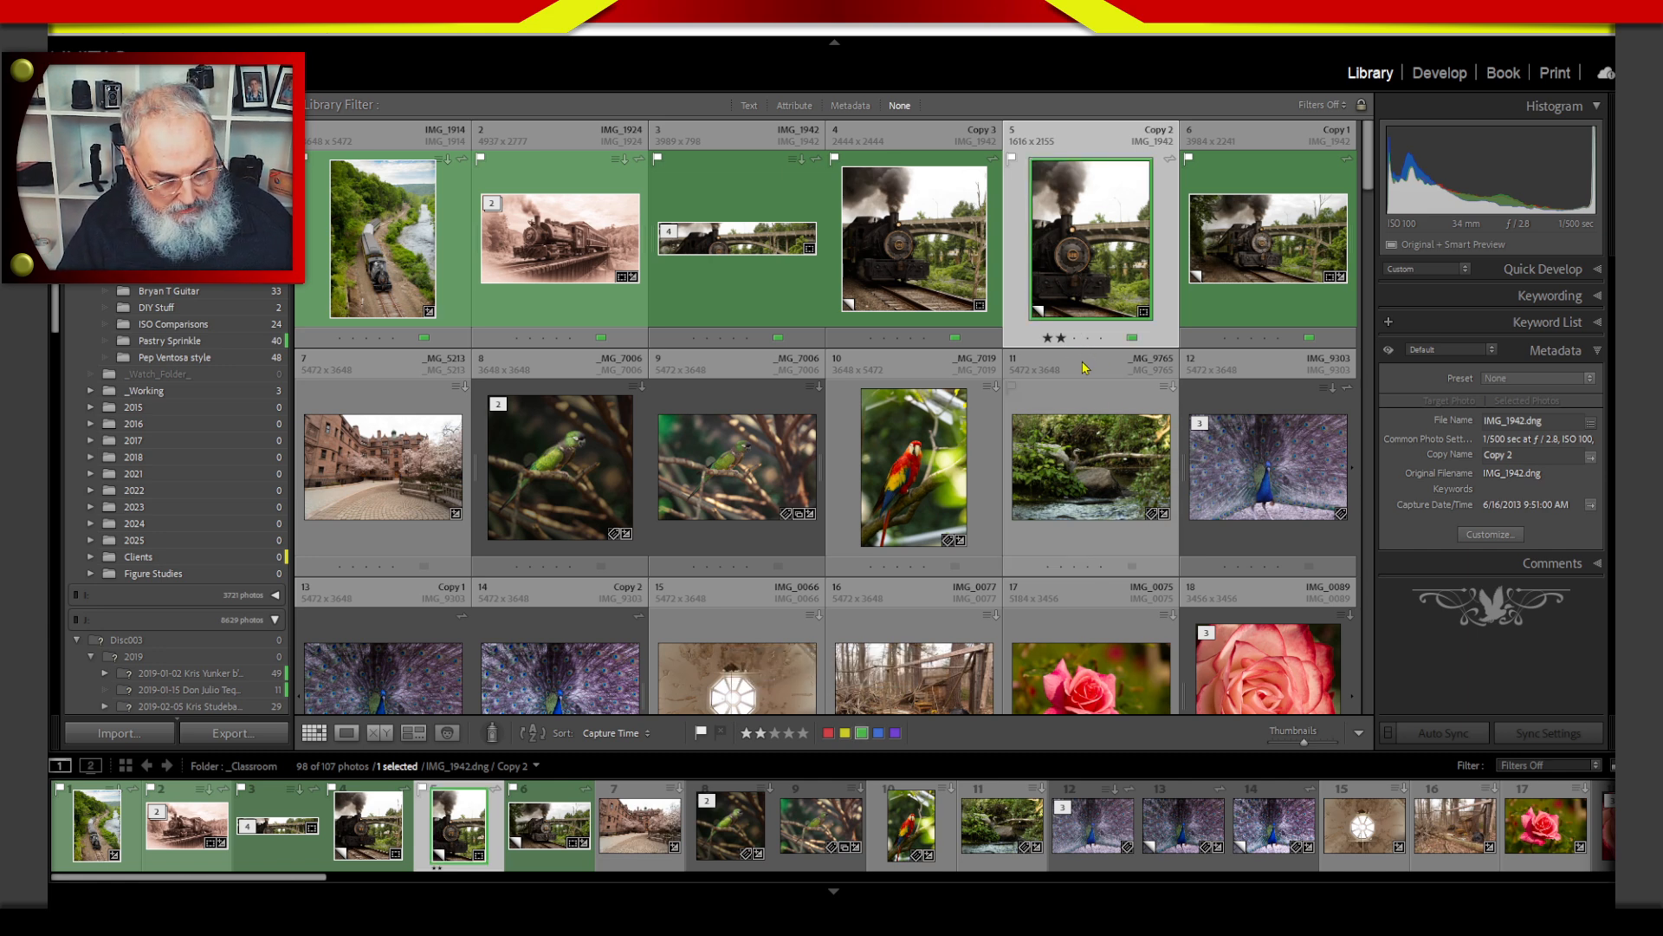
{"action": "key", "text": "0"}
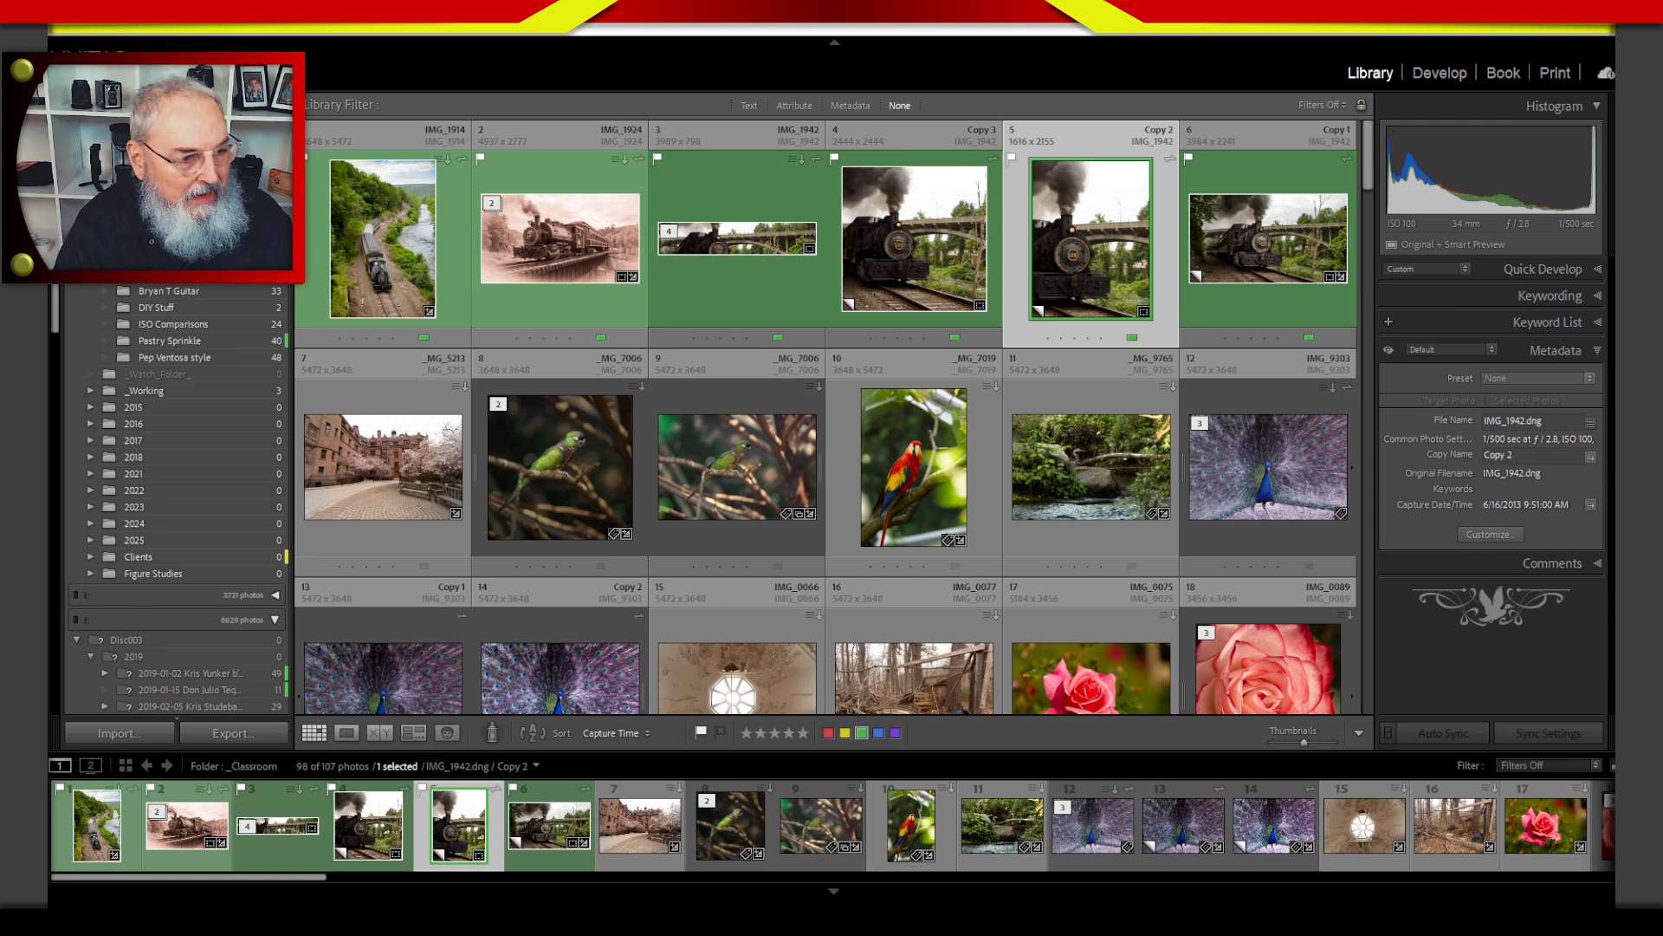
Apply the yellow label to the green parrot _MG_7006, the red macaw _MG_7019 and the peacock IMG_9303.
{"action": "left_click", "coordinate": [573, 503]}
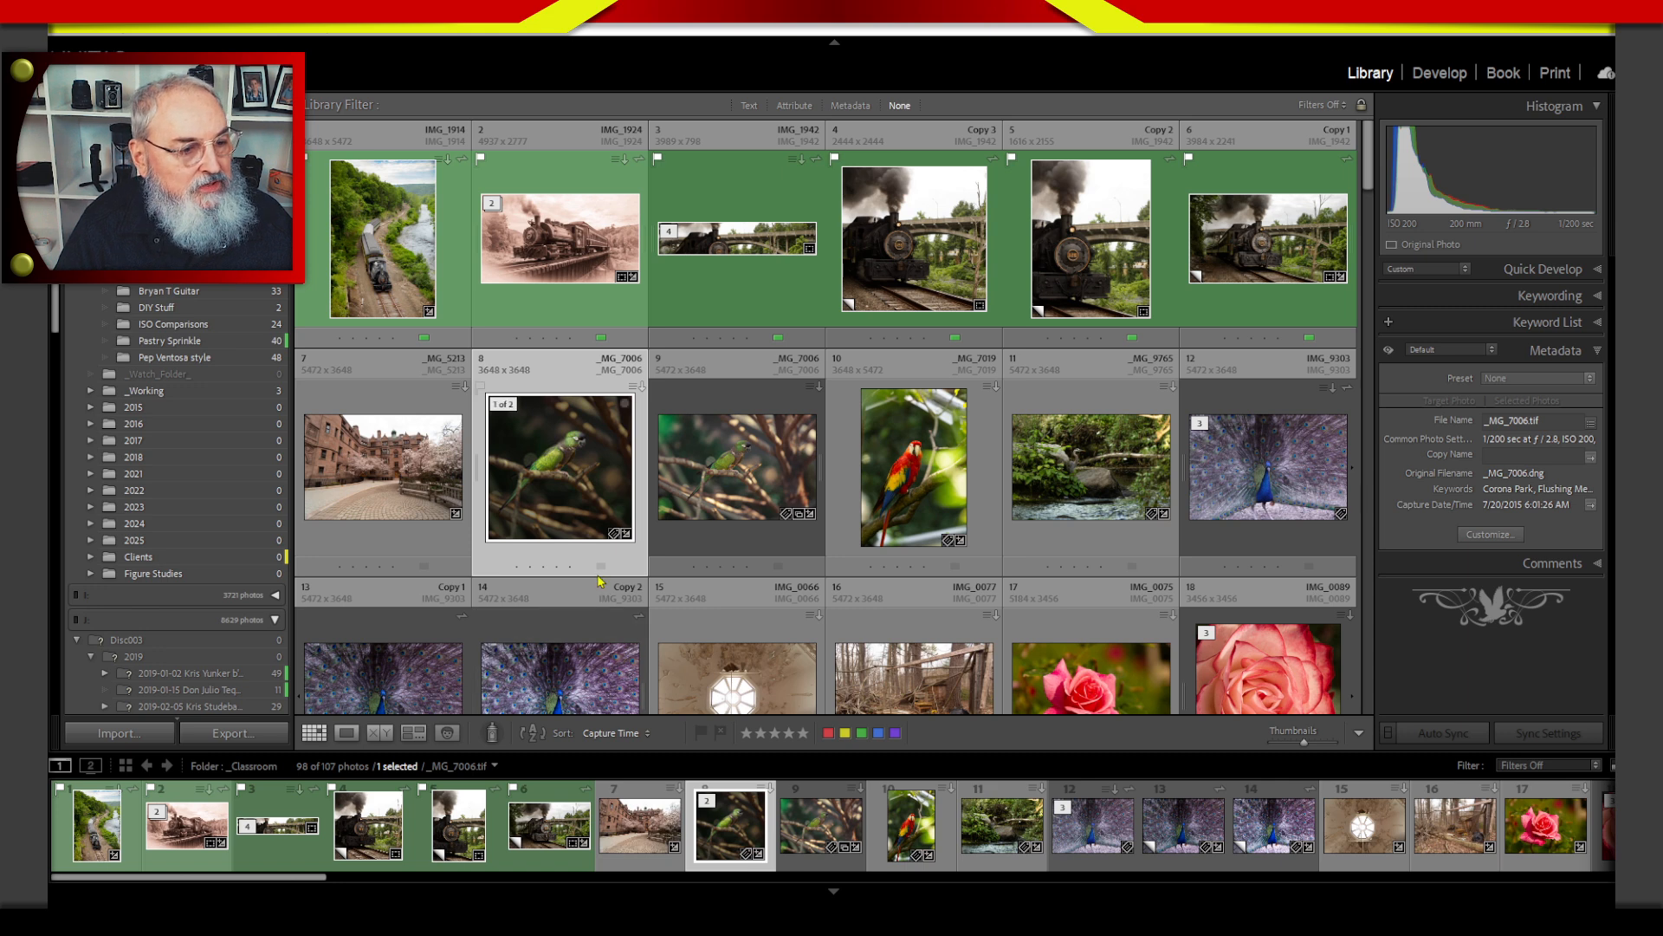
{"action": "key", "text": "7"}
{"action": "key", "text": "Right"}
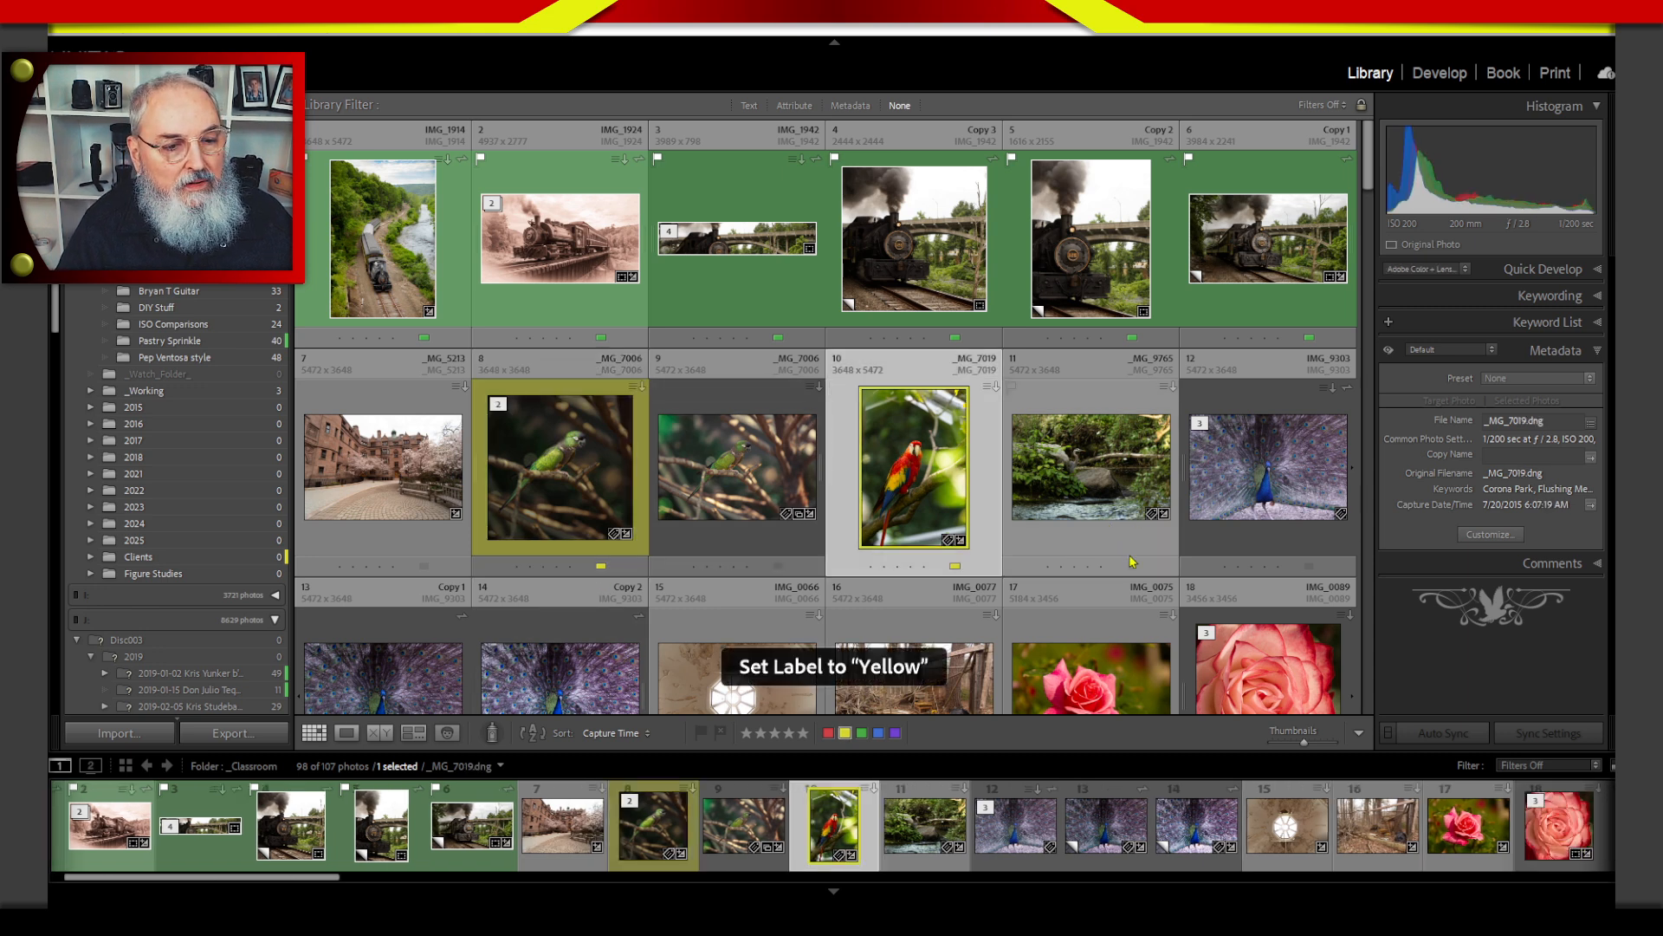
{"action": "left_click", "coordinate": [1182, 528]}
{"action": "key", "text": "7"}
Label the ceiling photo IMG_0066 blue, and add and remove the same label on the woodland photo IMG_0077.
{"action": "left_click", "coordinate": [796, 592]}
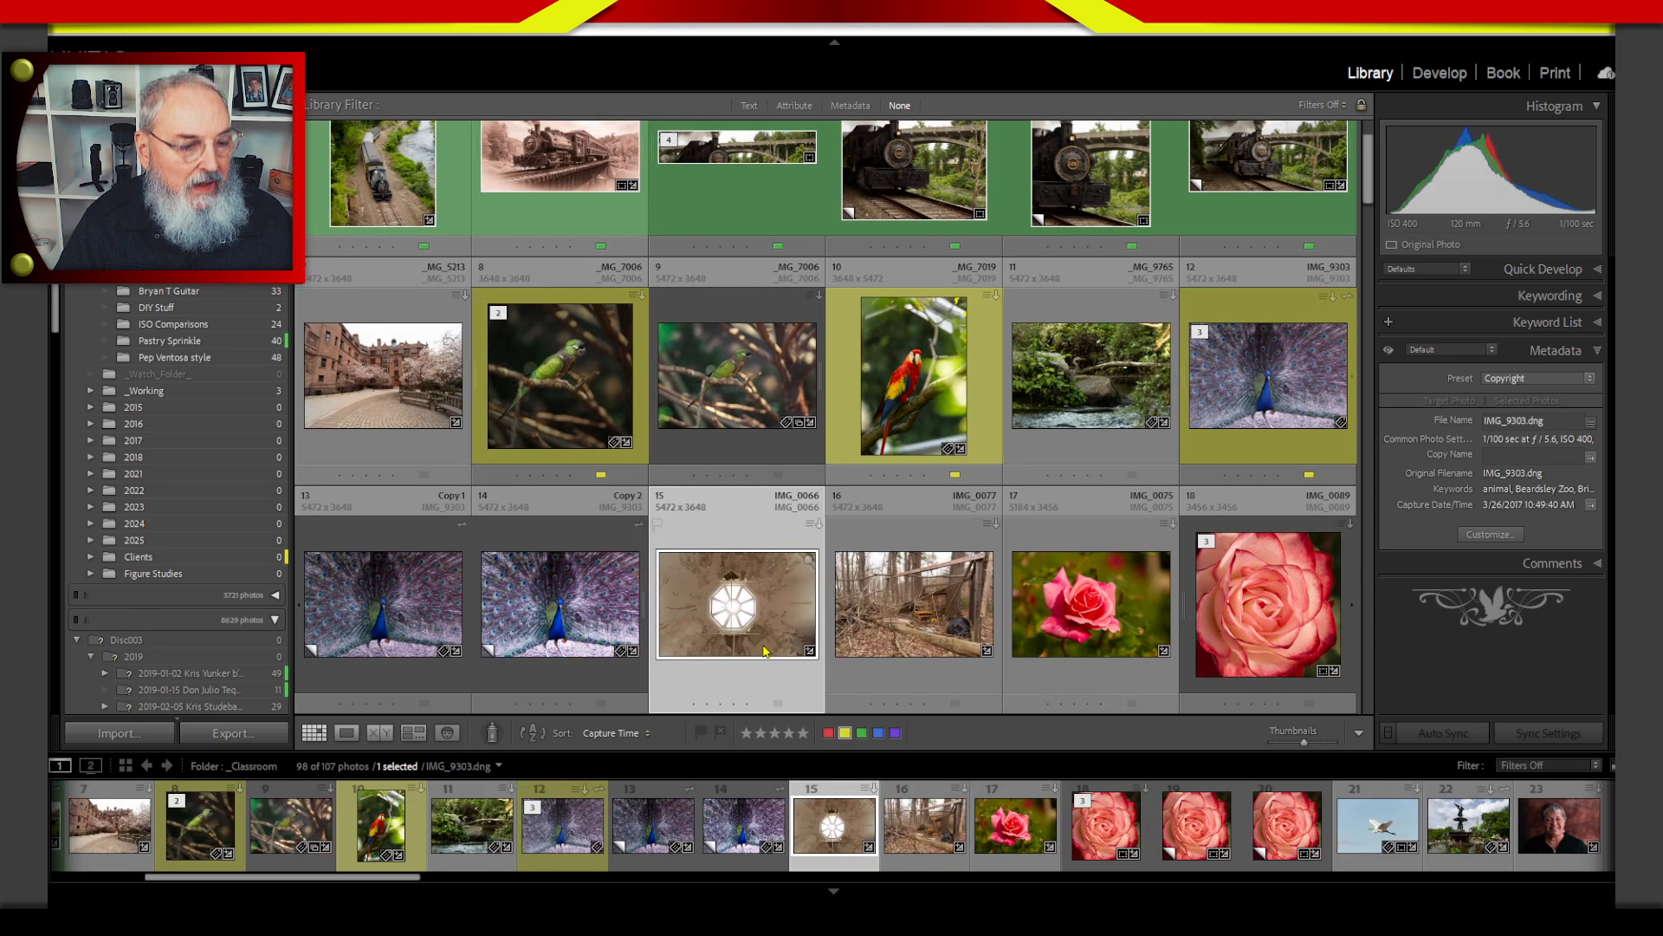
{"action": "key", "text": "9"}
{"action": "left_click", "coordinate": [880, 590]}
{"action": "key", "text": "9"}
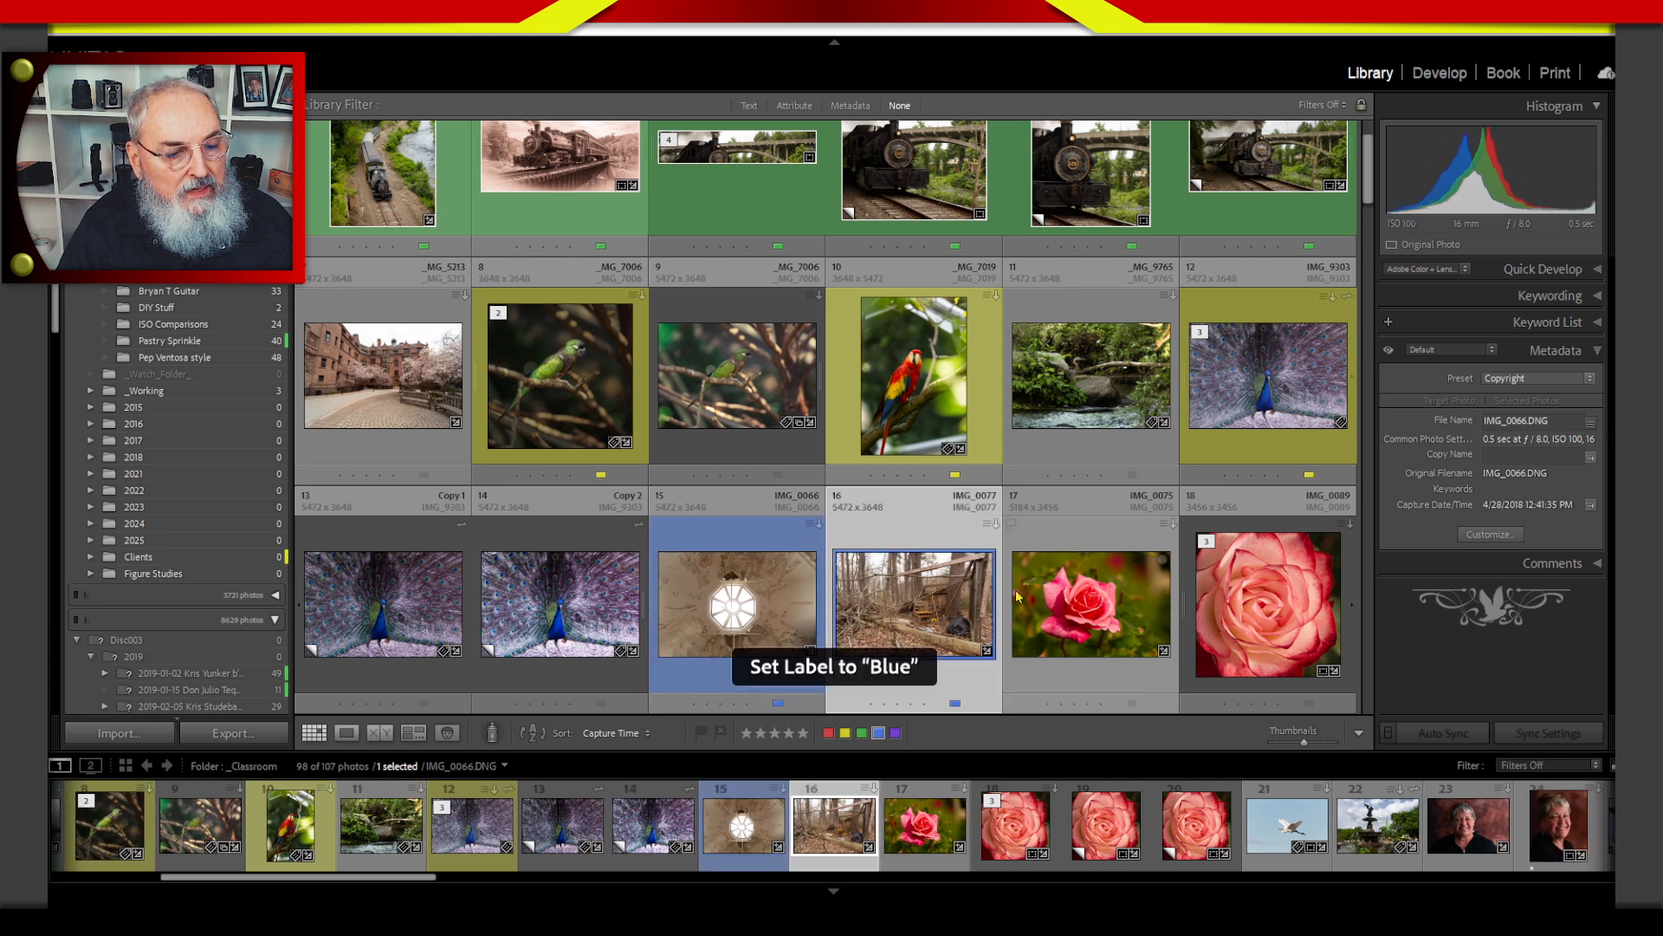
{"action": "key", "text": "9"}
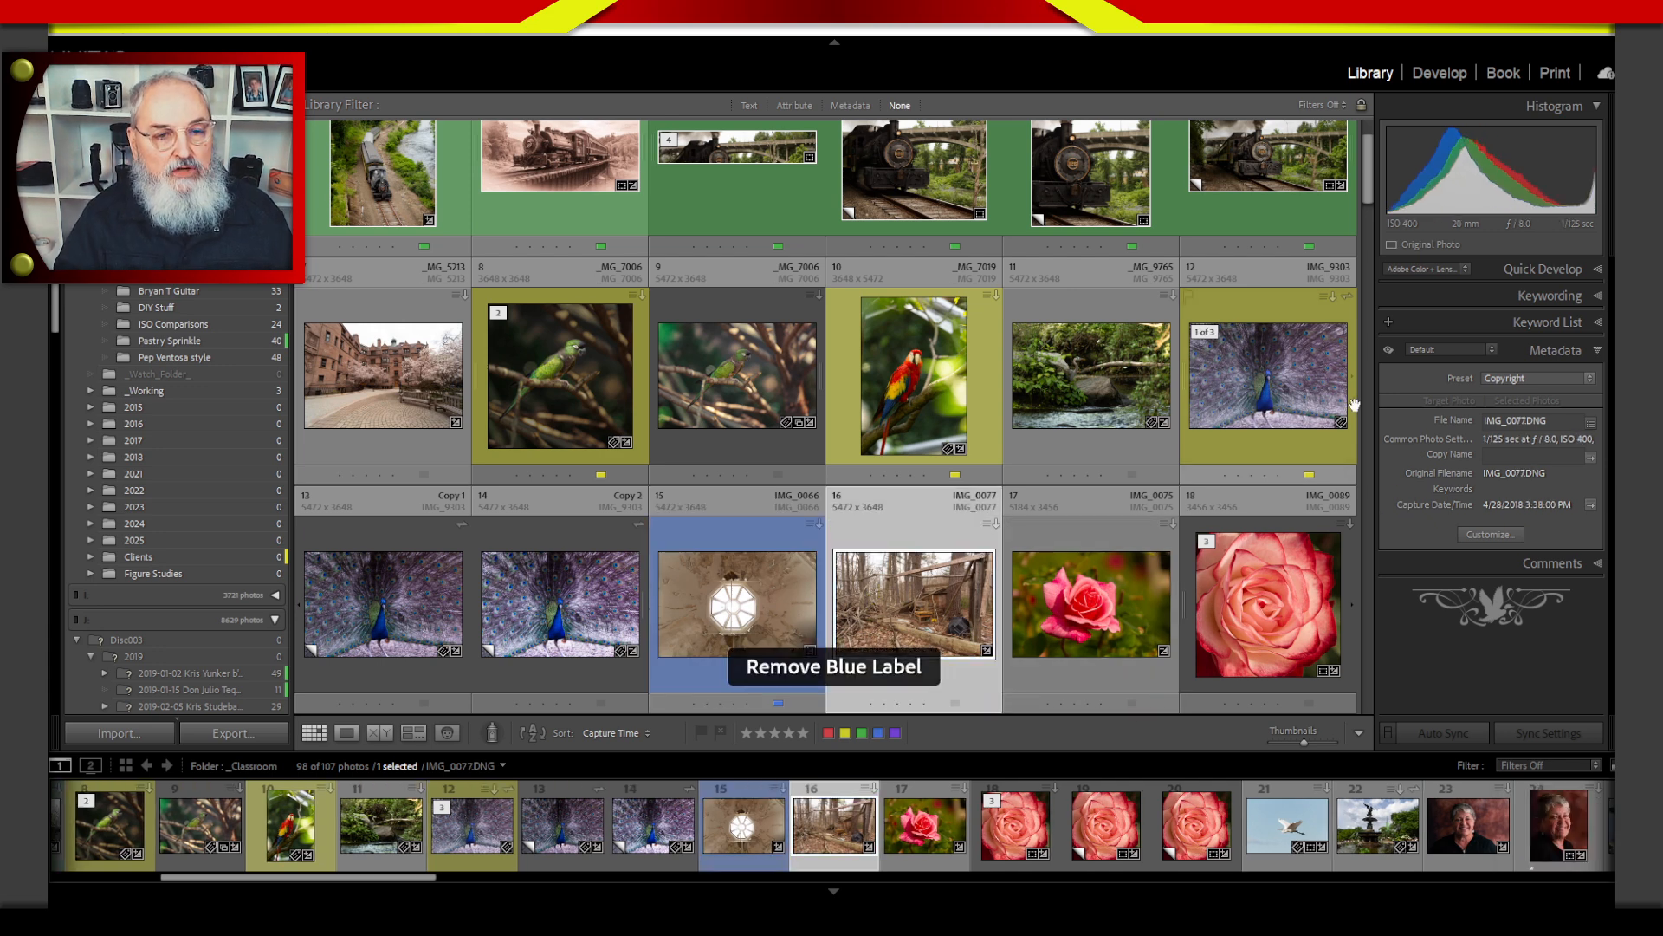
Apply the blue label to the pink rose photo IMG_0075.
{"action": "scroll", "coordinate": [581, 254], "scroll_direction": "up", "scroll_amount": 1}
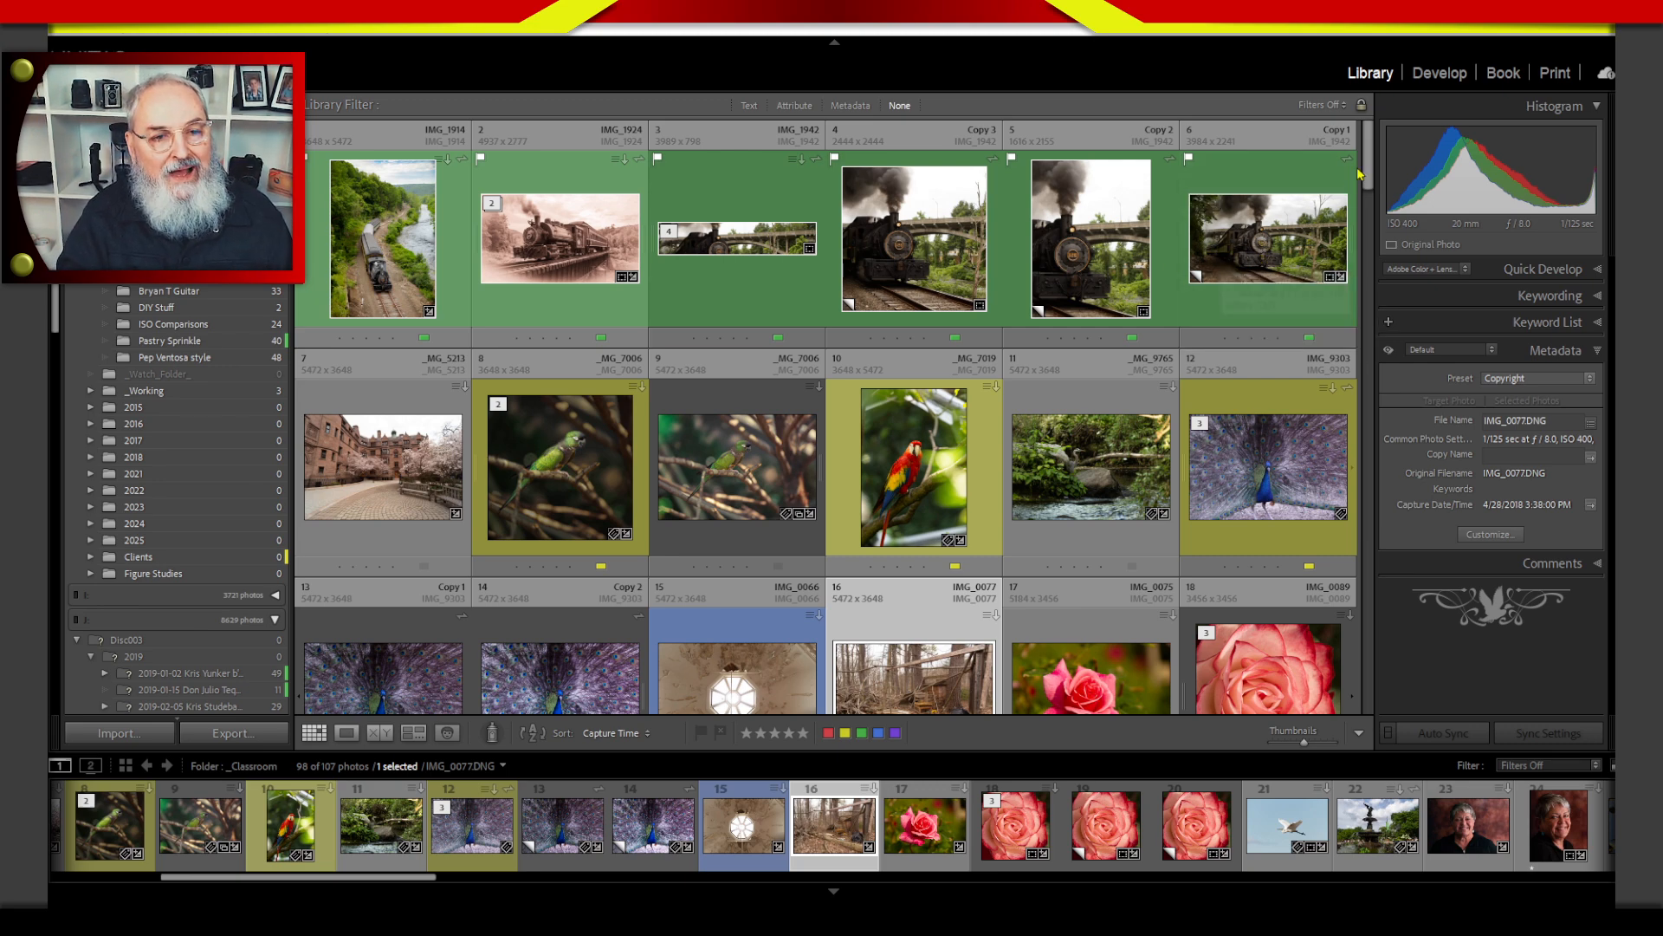
{"action": "left_click_drag", "start_coordinate": [1369, 173], "coordinate": [1358, 208]}
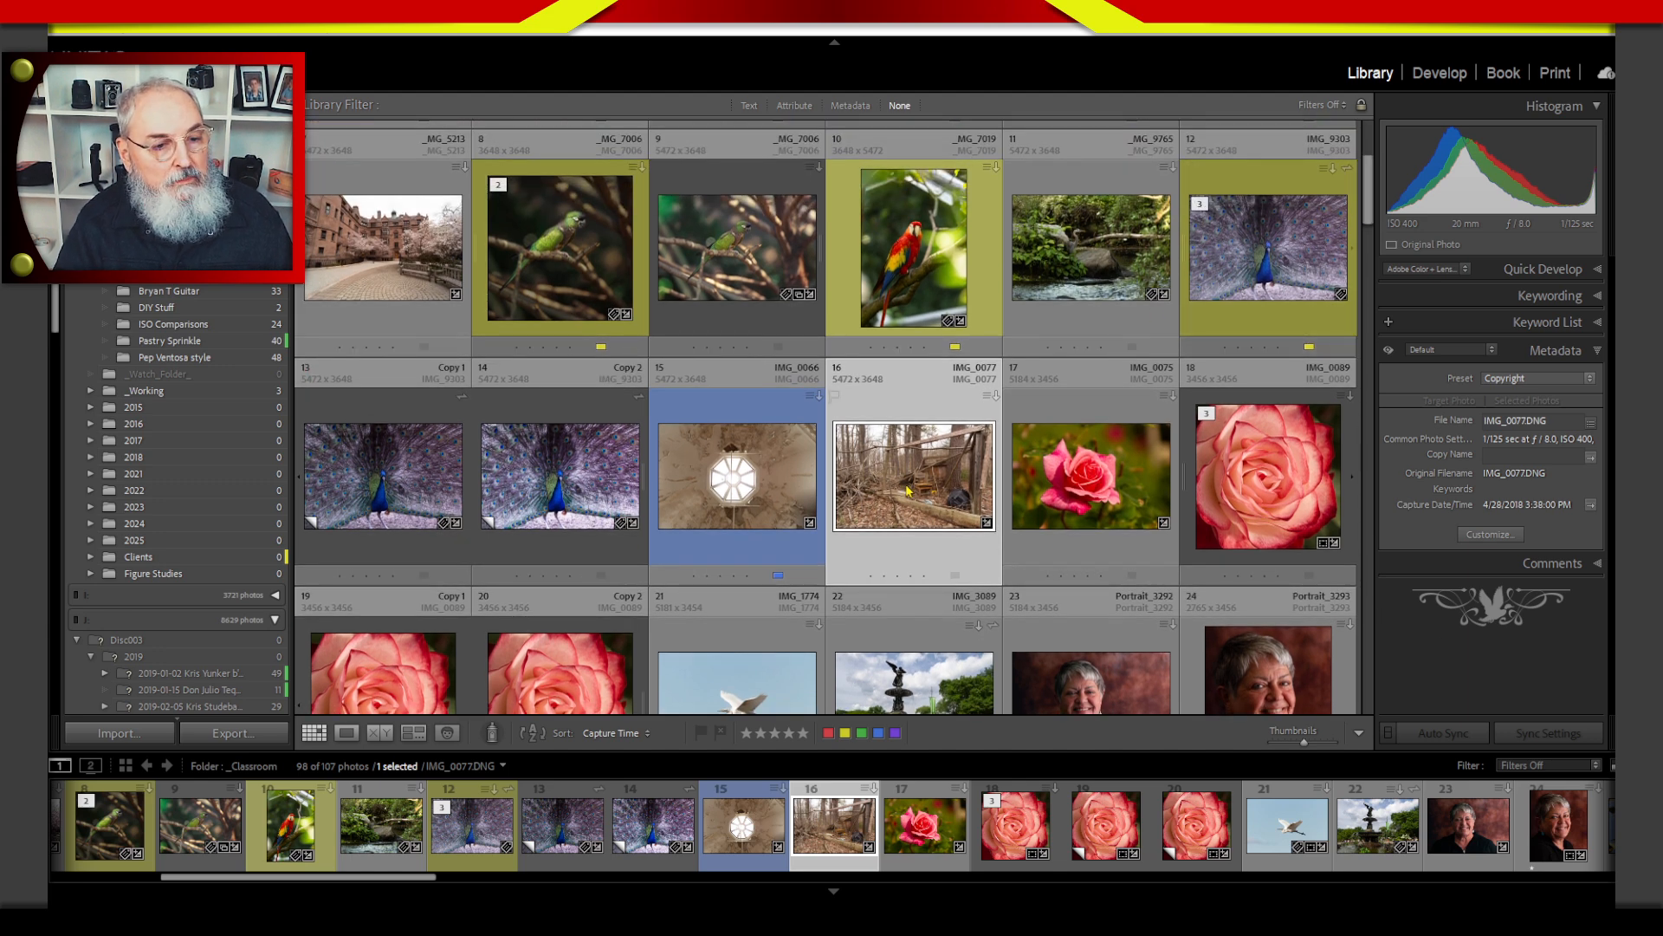
{"action": "left_click", "coordinate": [1050, 523]}
{"action": "key", "text": "8"}
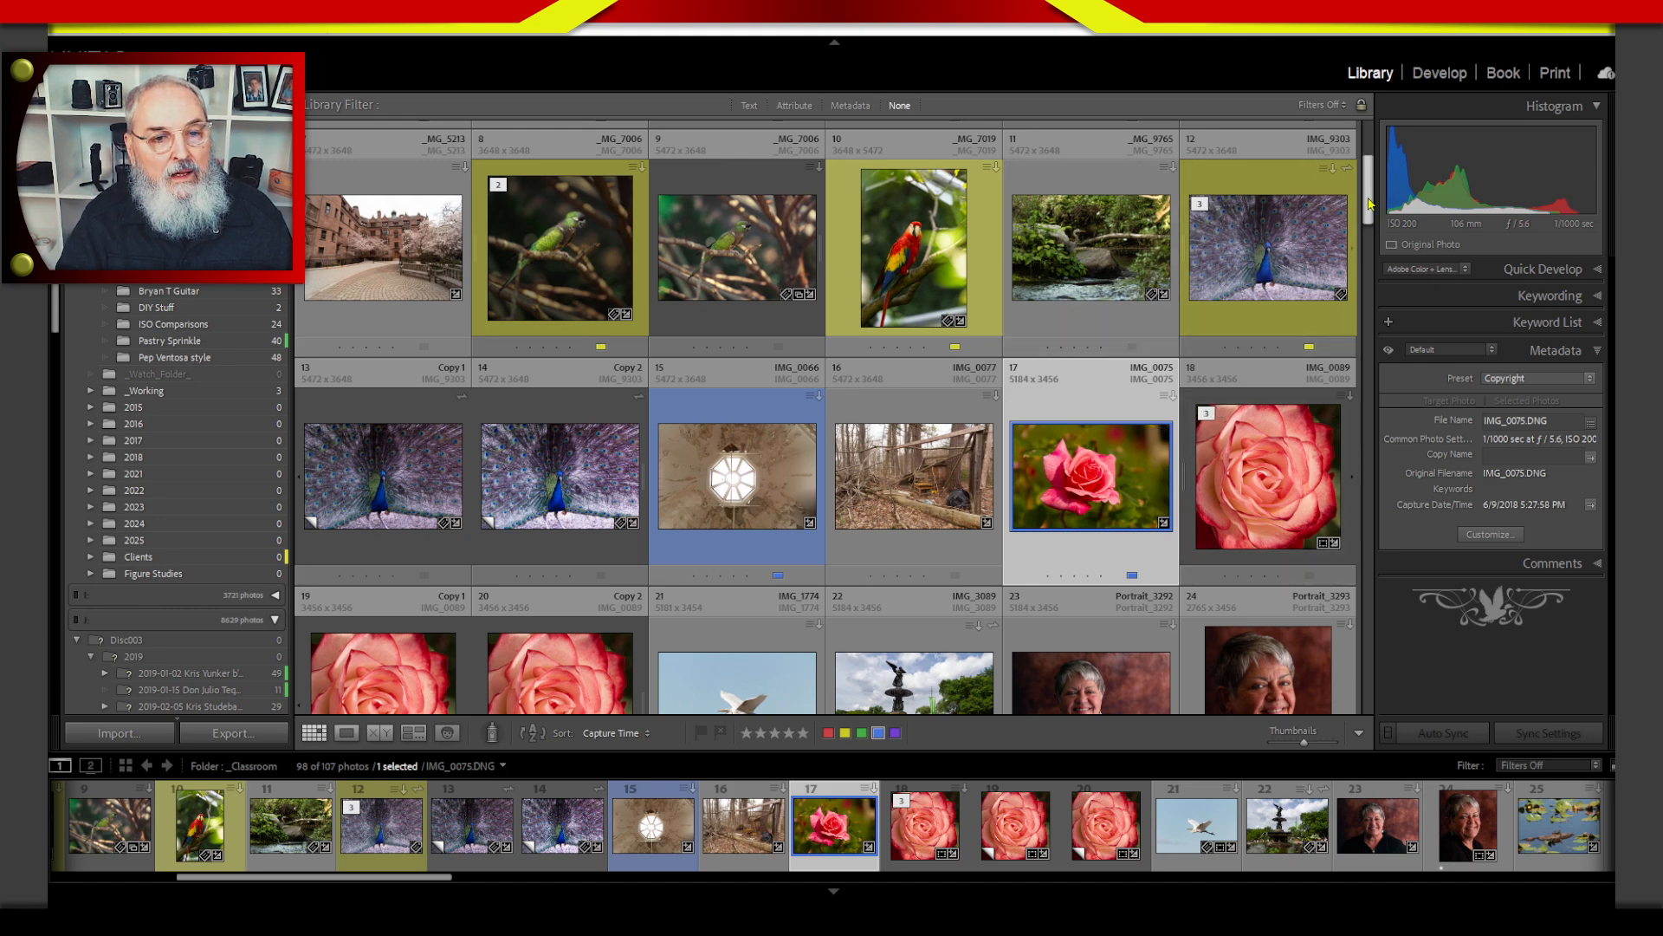
Apply the blue label to the statue photo _MG_5637, the dark photo with red lettering and the photo _MG_7604.
{"action": "scroll", "coordinate": [1371, 221], "scroll_direction": "down", "scroll_amount": 1}
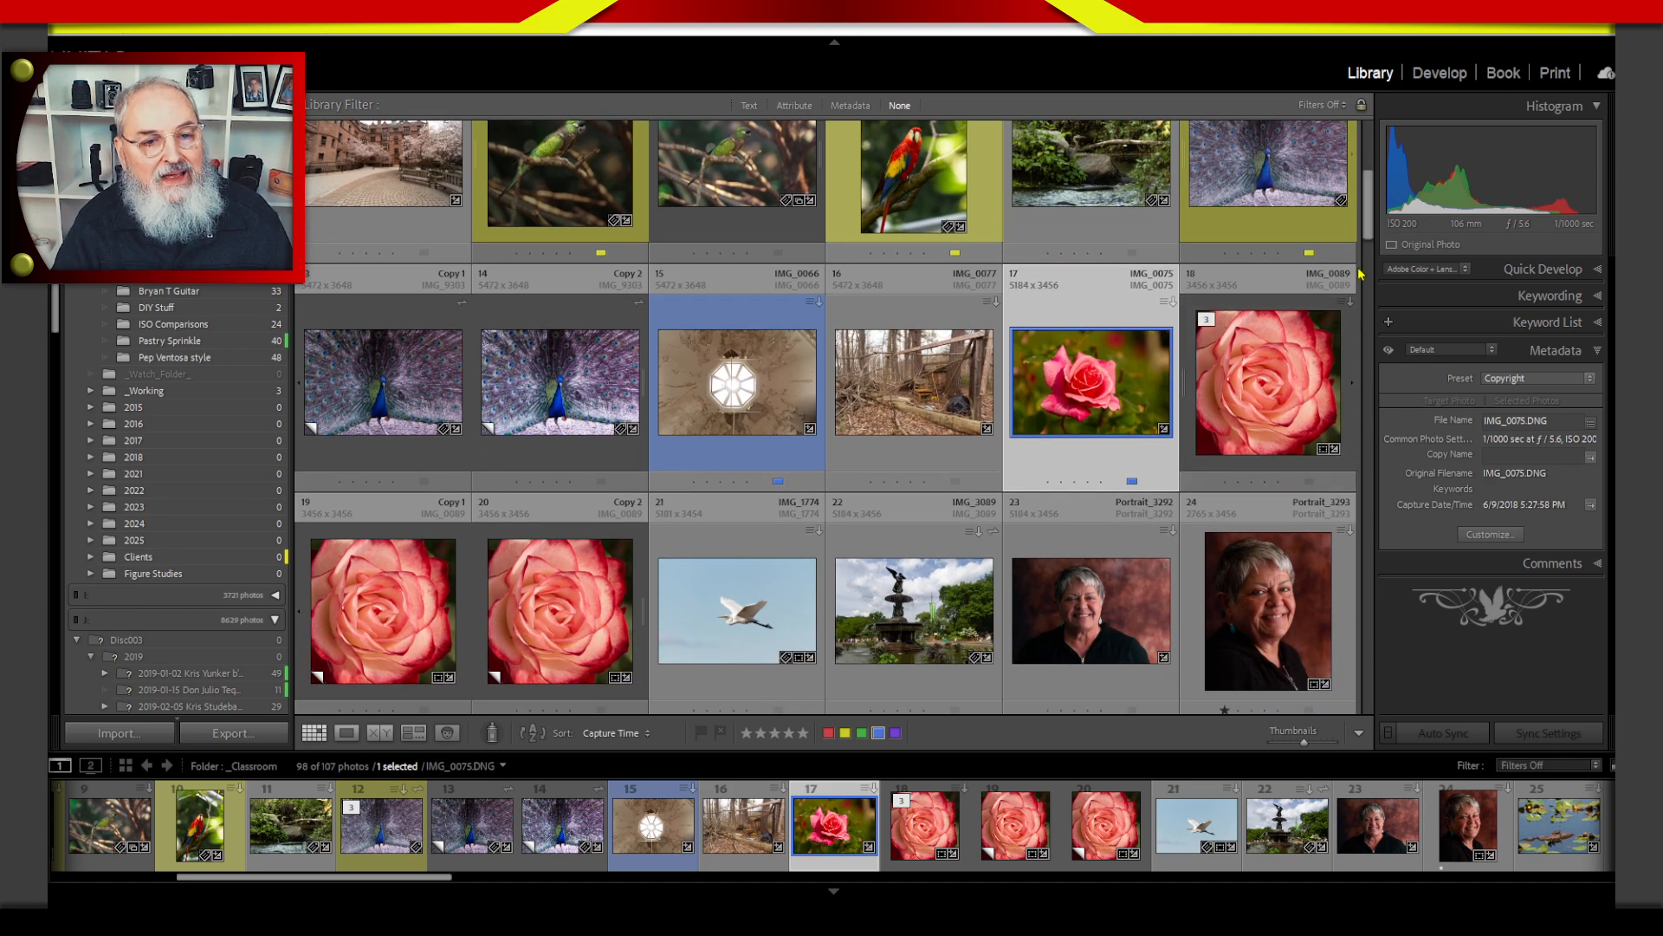
{"action": "left_click_drag", "start_coordinate": [1369, 233], "coordinate": [1368, 242]}
{"action": "scroll", "coordinate": [1369, 245], "scroll_direction": "down", "scroll_amount": 3}
{"action": "left_click", "coordinate": [801, 576]}
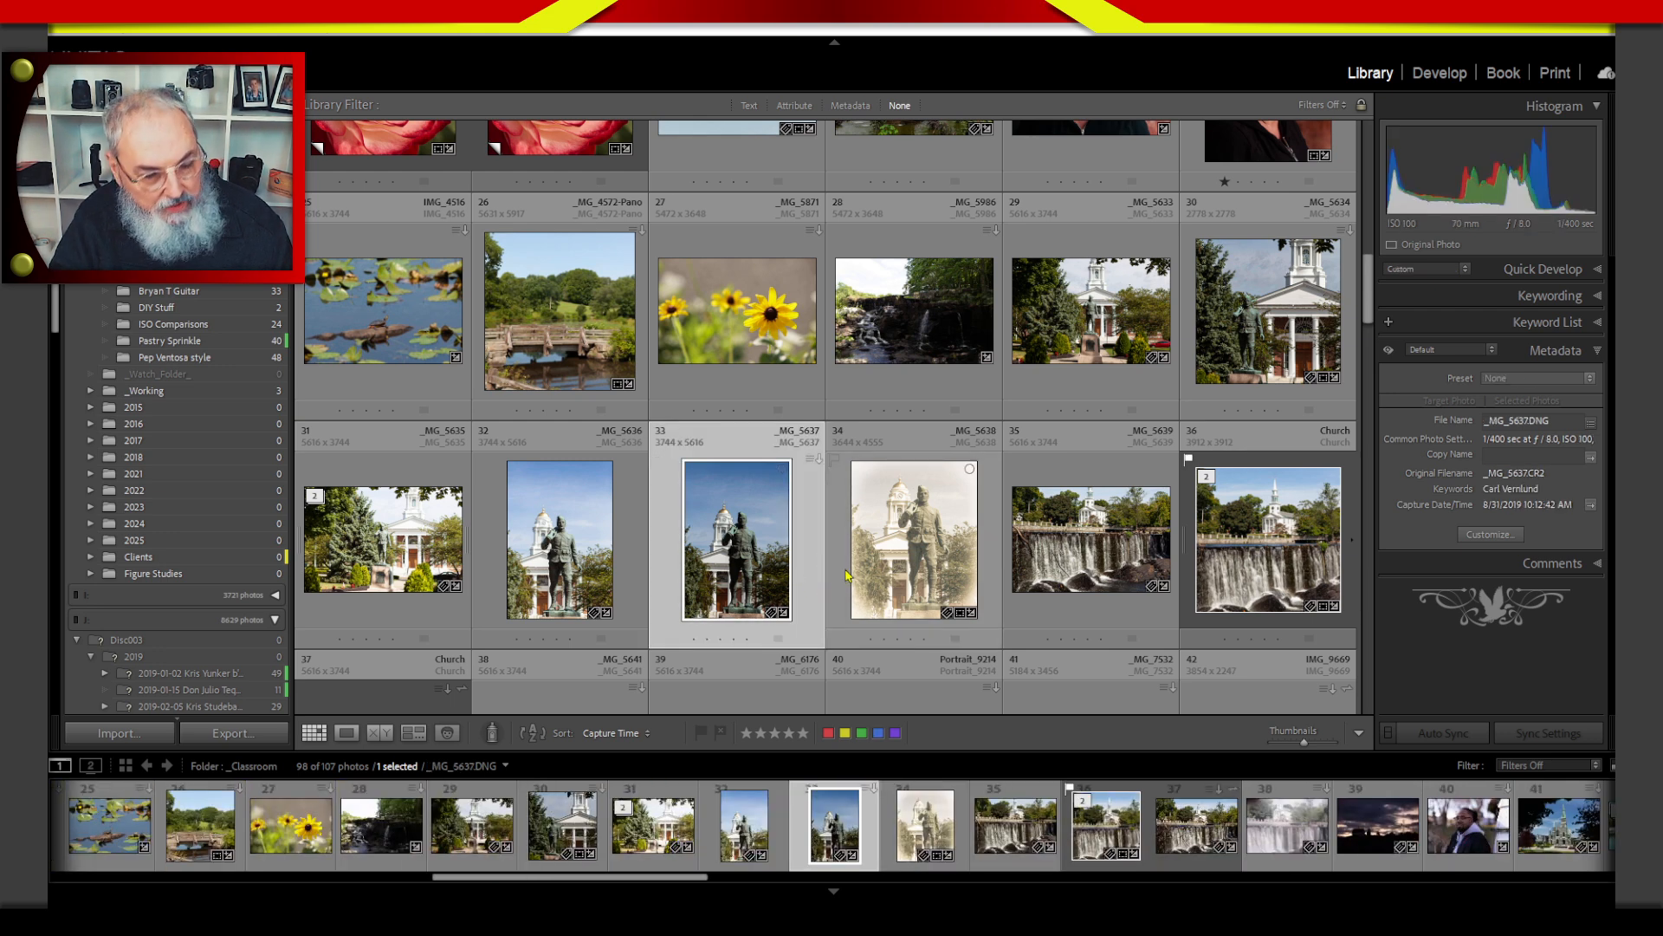
{"action": "key", "text": "9"}
{"action": "left_click_drag", "start_coordinate": [1369, 290], "coordinate": [1373, 110]}
{"action": "left_click", "coordinate": [1093, 604]}
{"action": "key", "text": "9"}
{"action": "left_click", "coordinate": [567, 598]}
{"action": "key", "text": "9"}
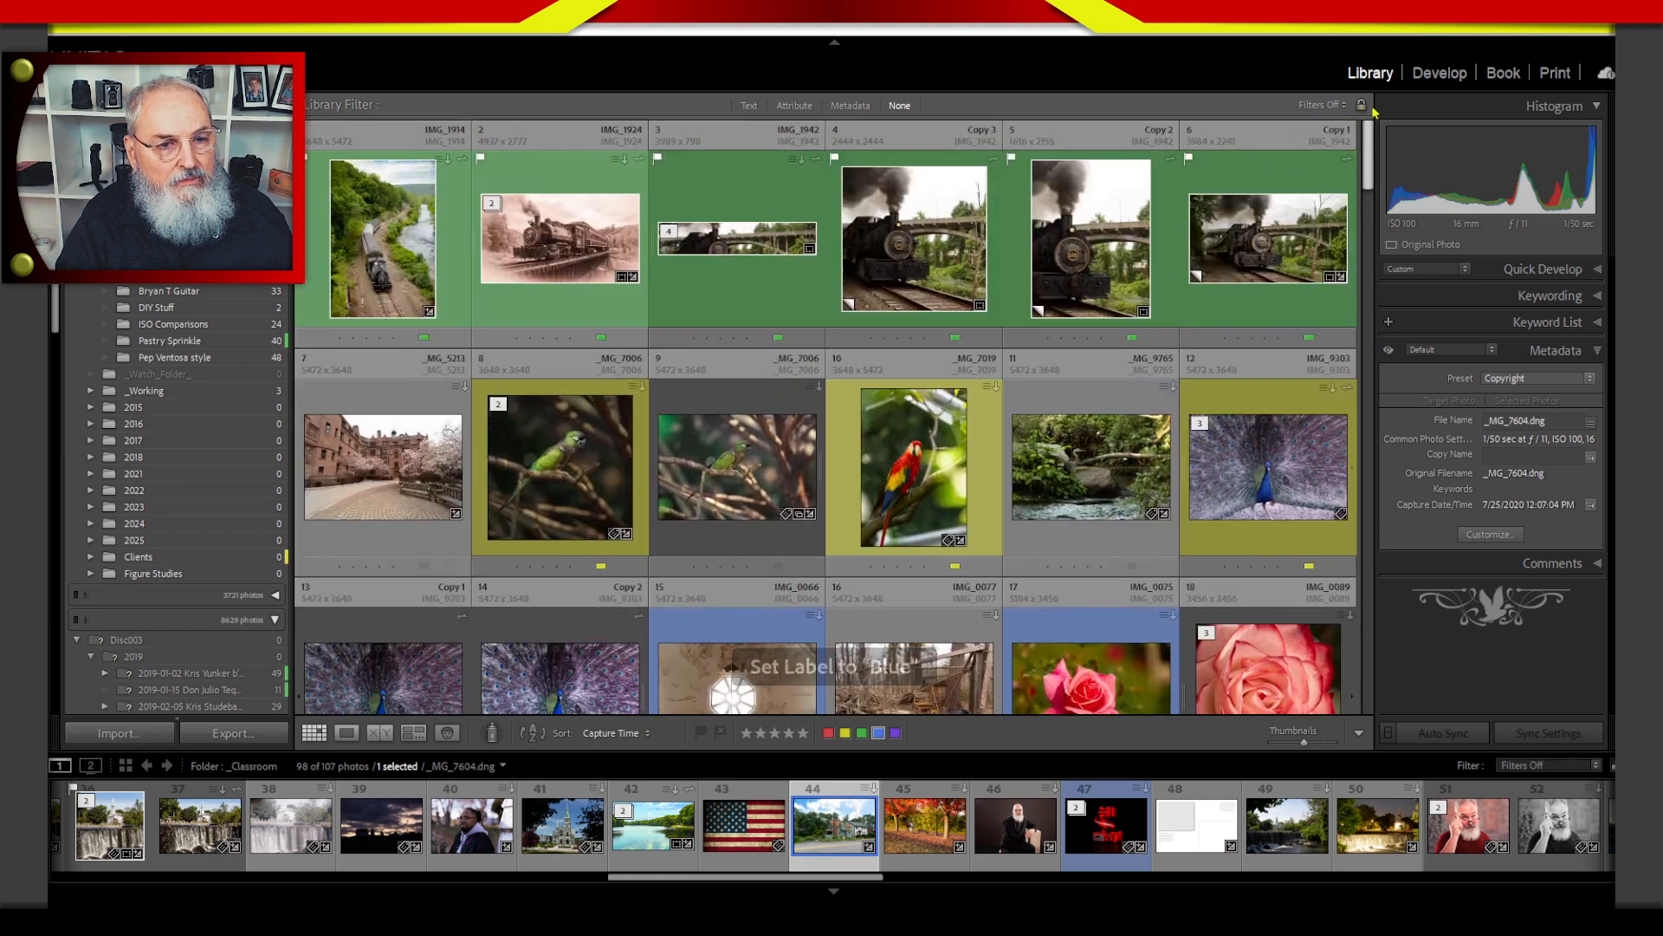
Filter the classroom photos by the blue color label, leaving out the flagged condition.
{"action": "left_click", "coordinate": [791, 111]}
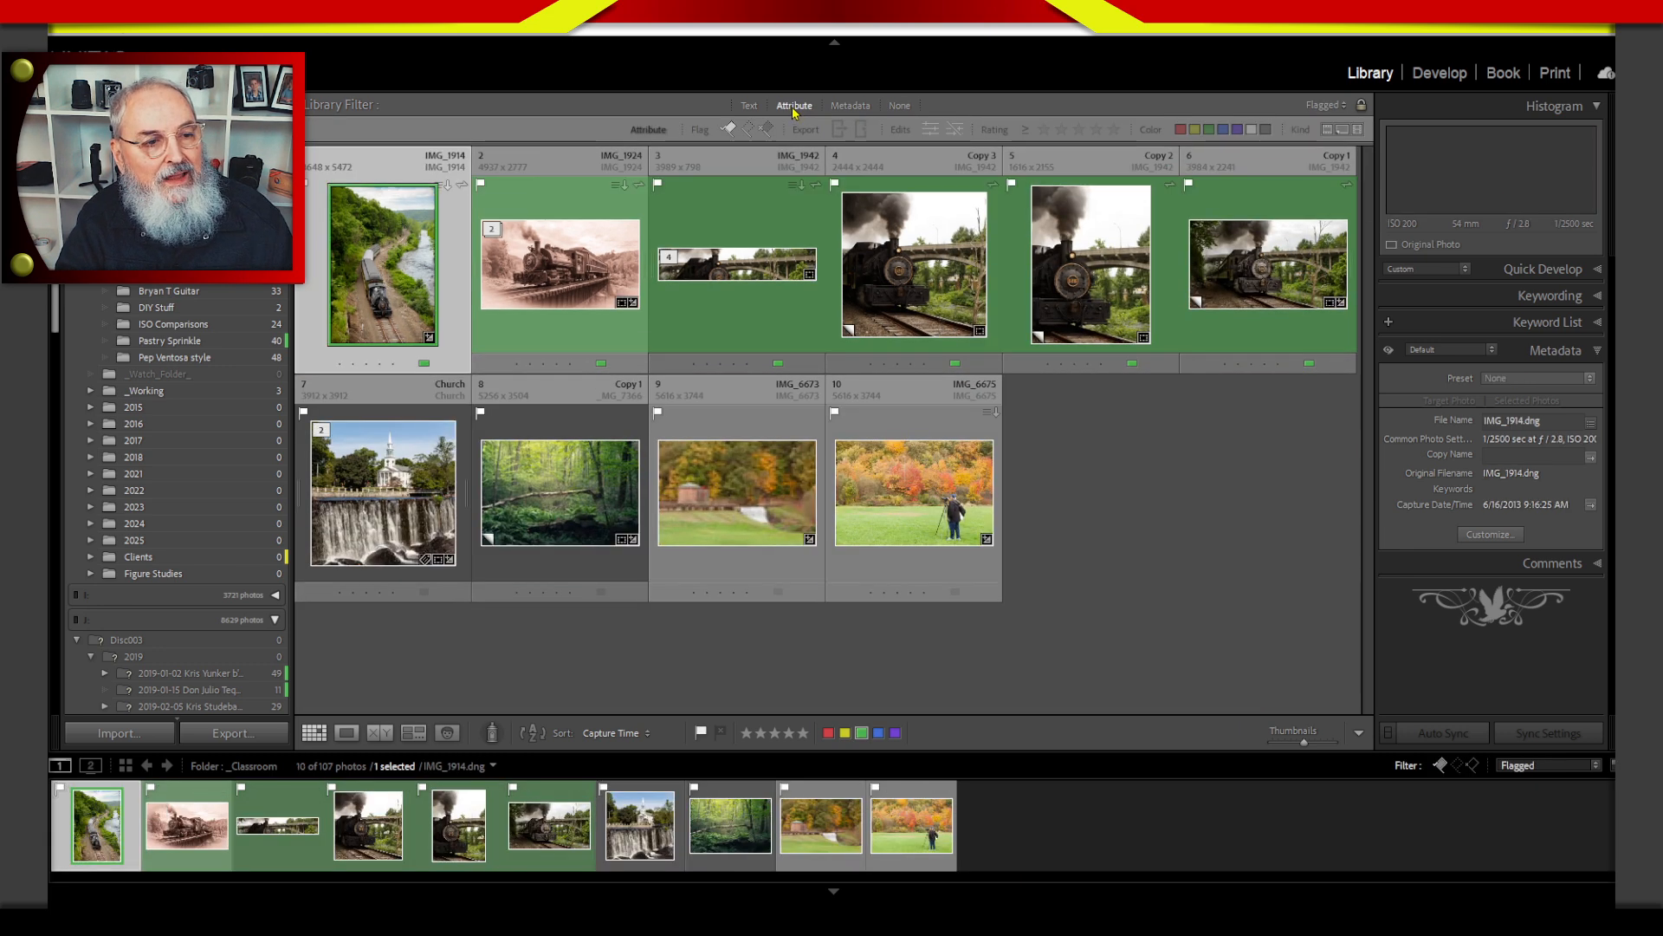
{"action": "left_click", "coordinate": [1222, 130]}
{"action": "left_click", "coordinate": [730, 131]}
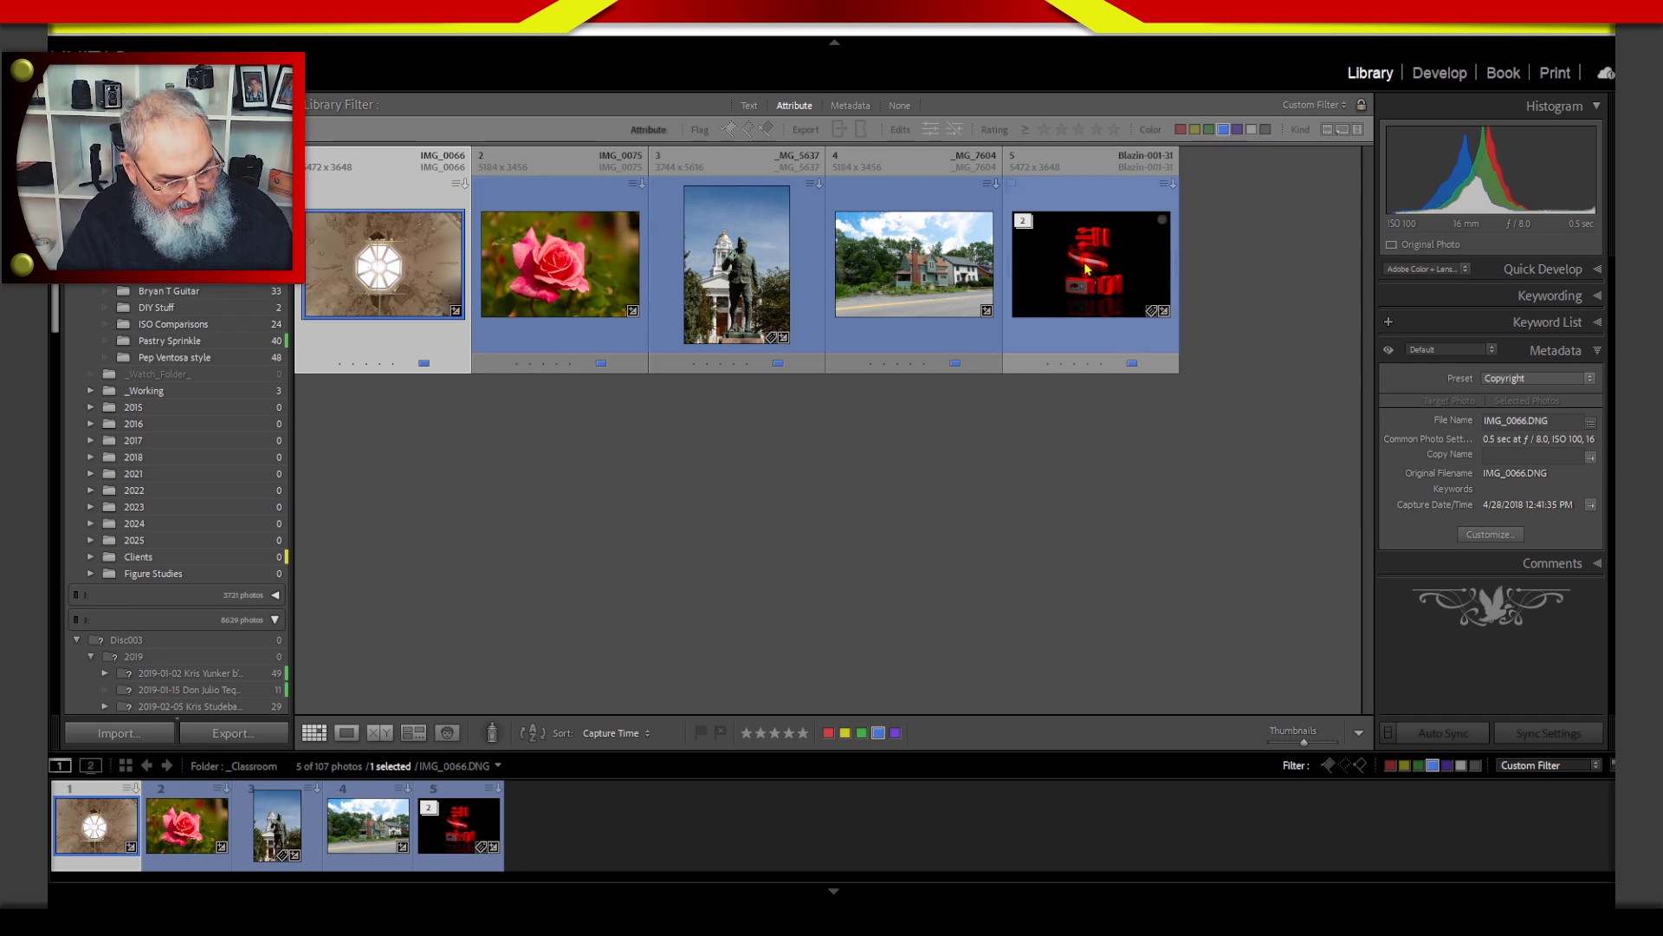
Select all five blue-labeled photos and batch export them with the PoW 2000px preset.
{"action": "left_click", "coordinate": [1110, 261], "text": "shift"}
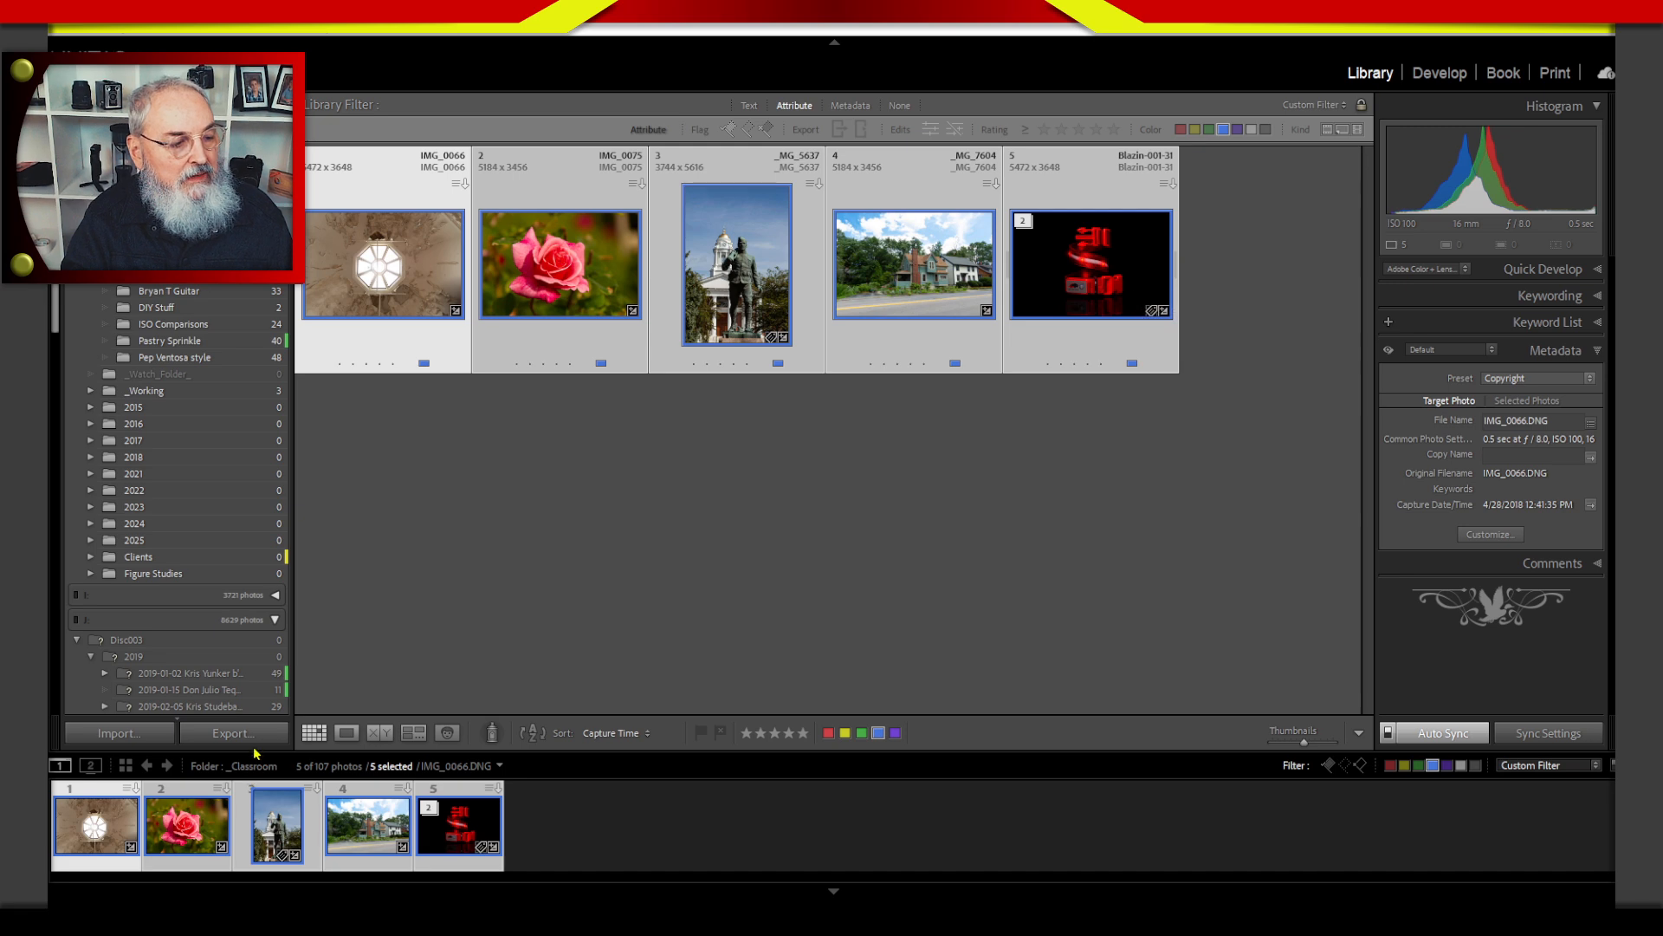
{"action": "left_click", "coordinate": [232, 733]}
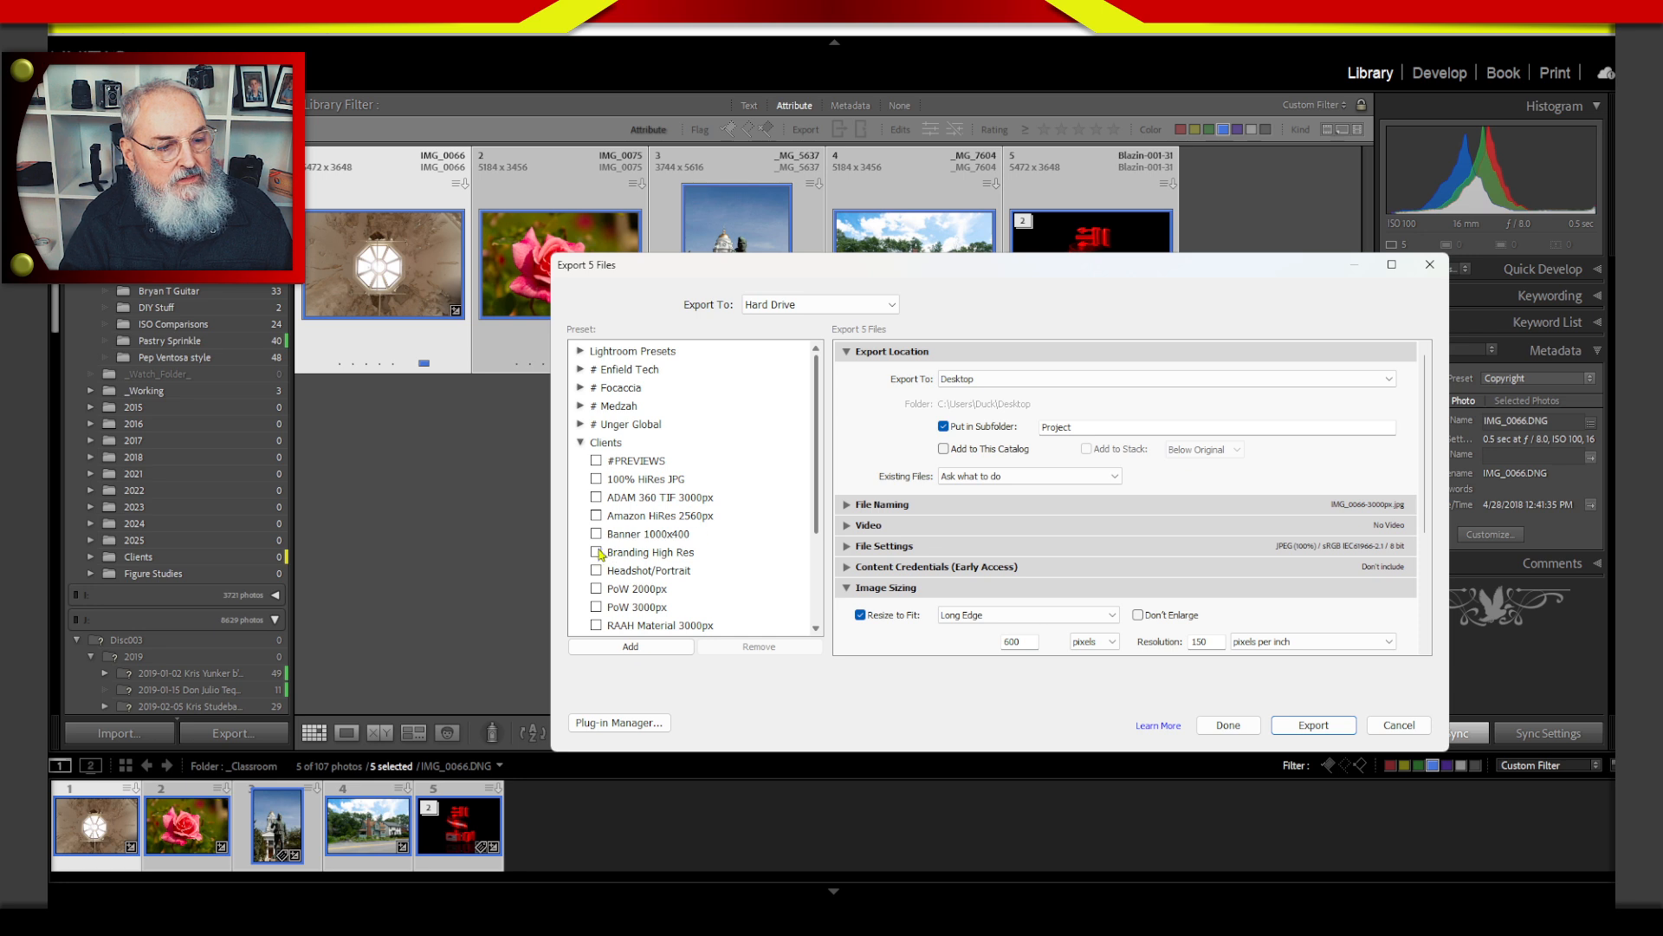
{"action": "left_click", "coordinate": [596, 588]}
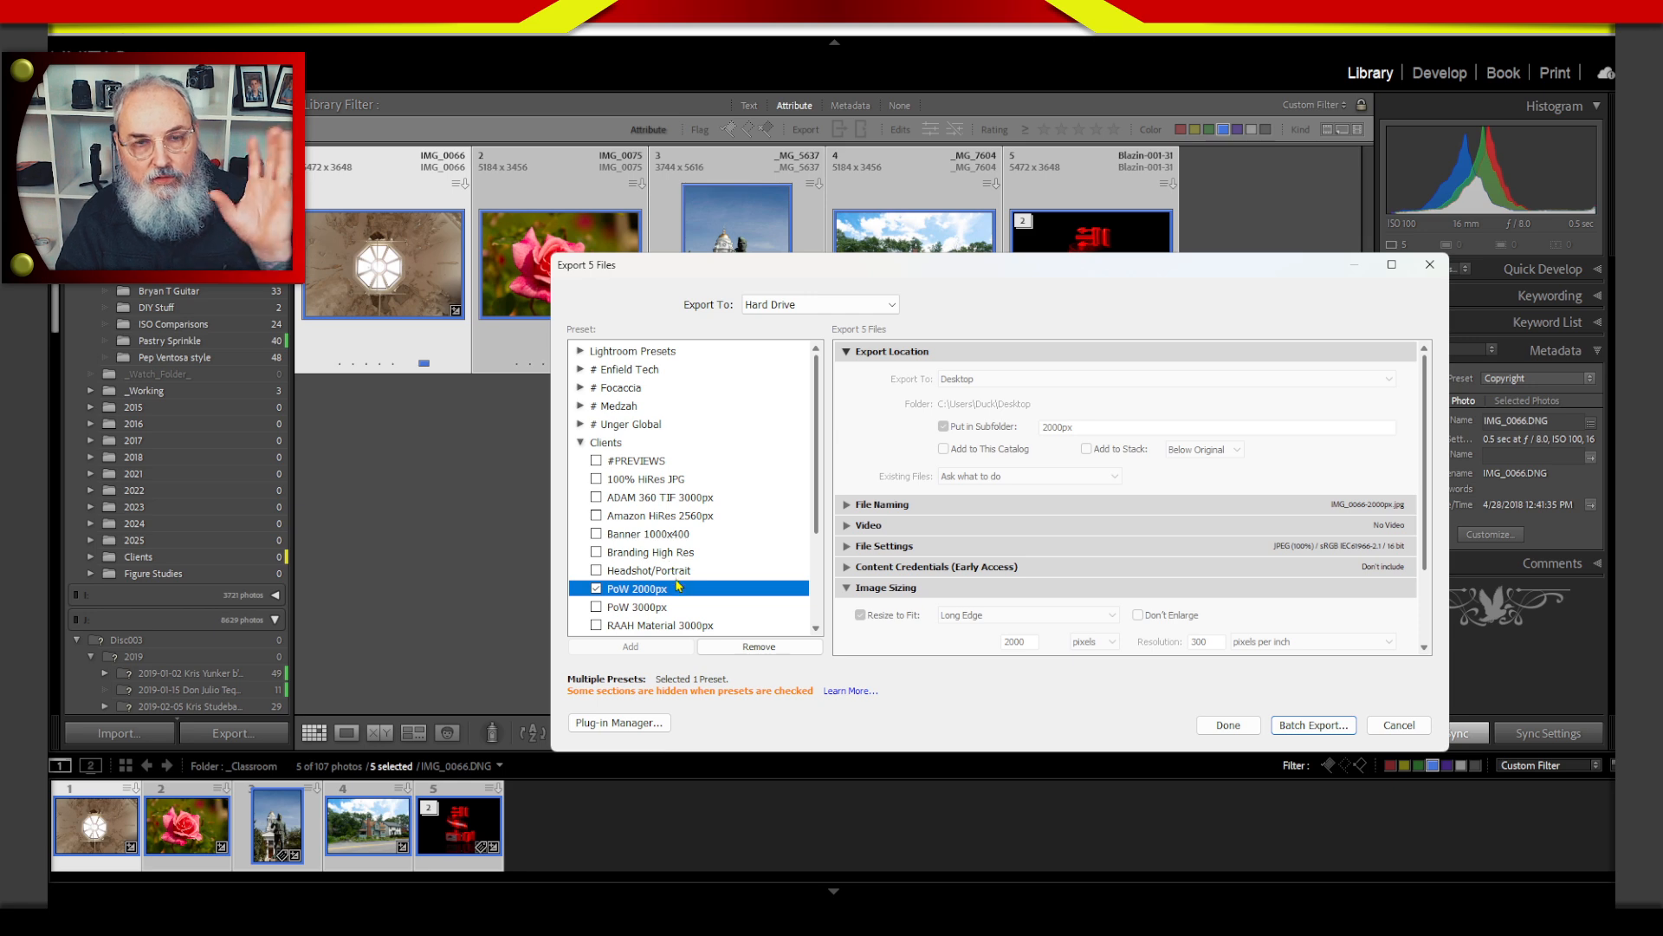
{"action": "left_click", "coordinate": [1322, 726]}
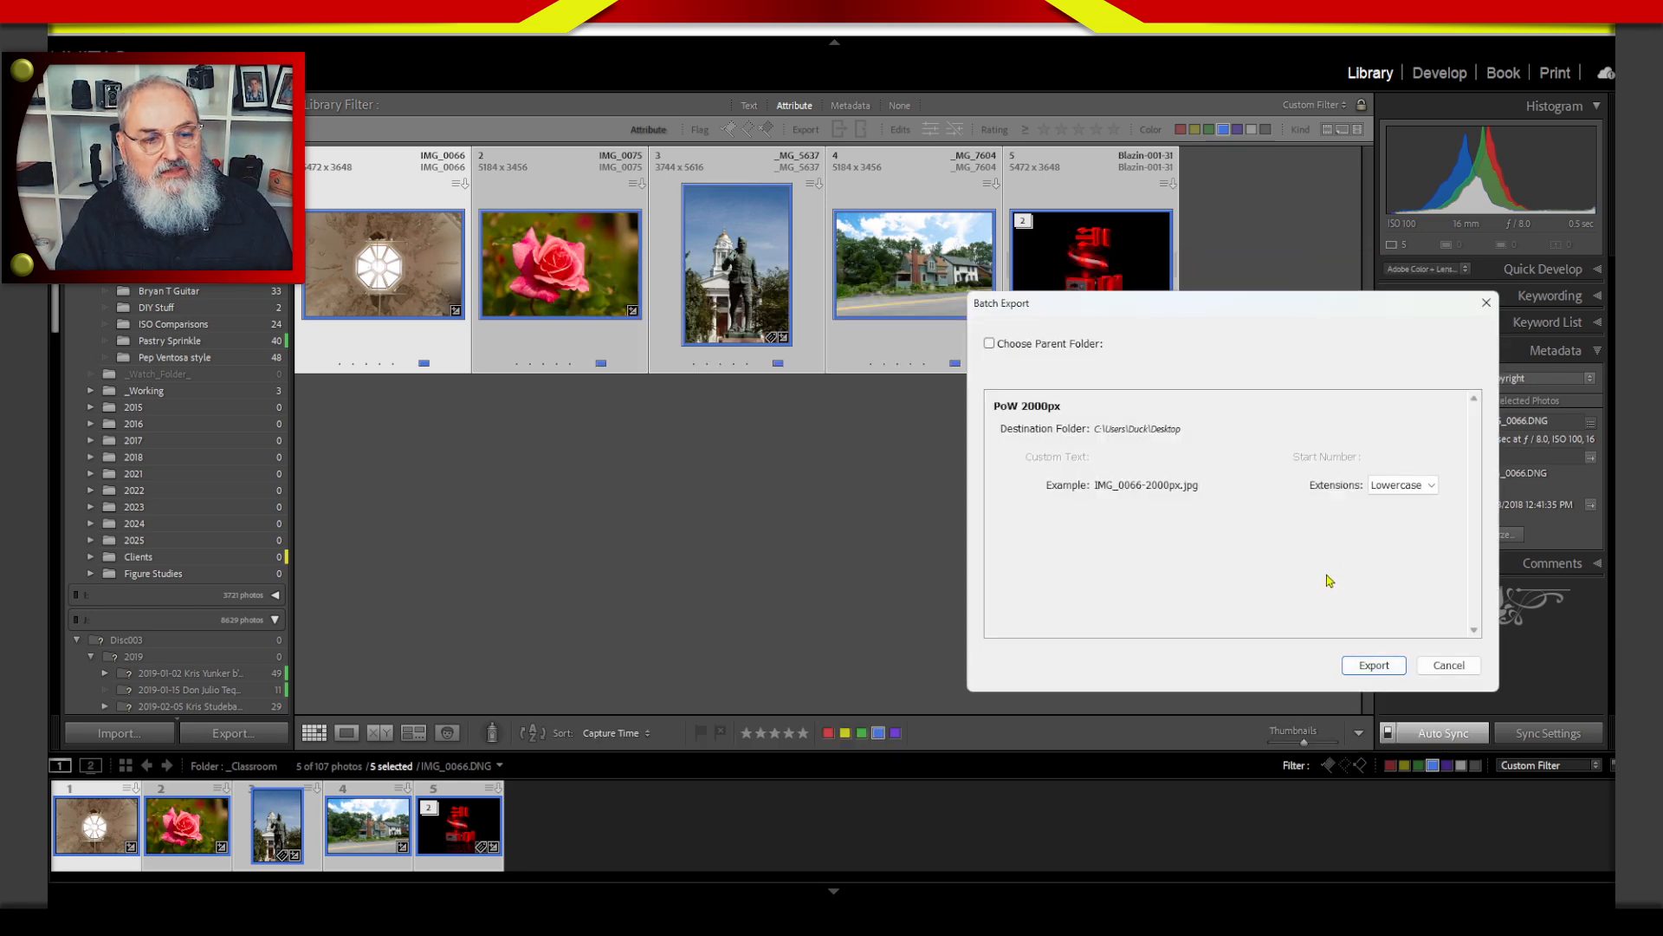
{"action": "left_click", "coordinate": [1376, 665]}
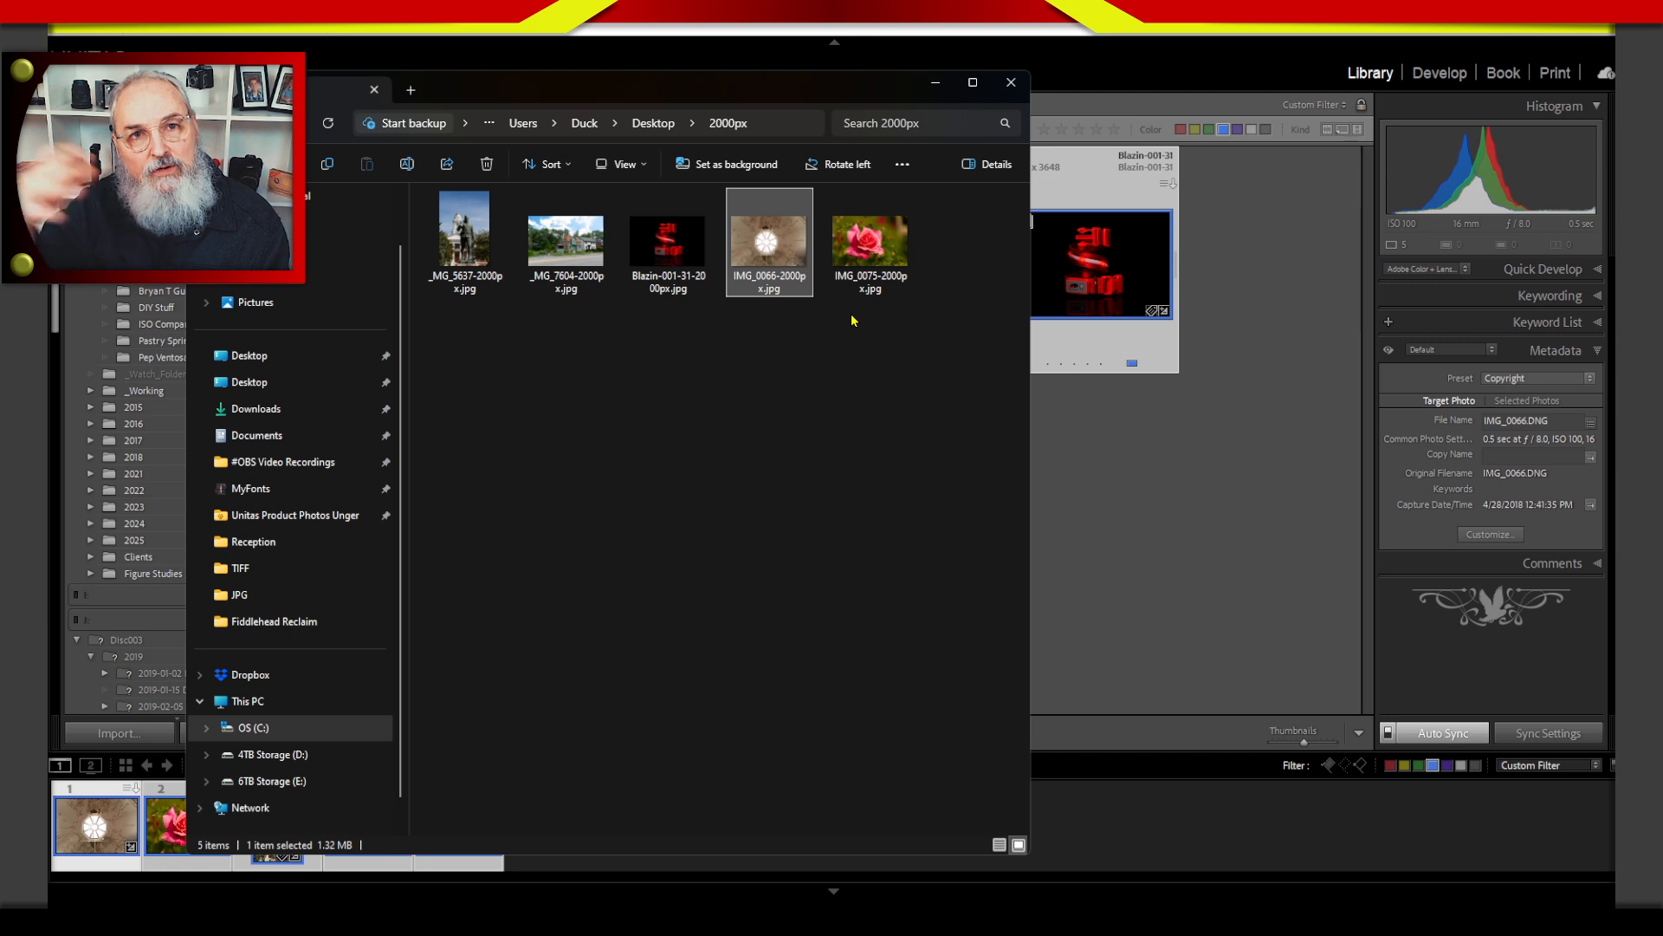
Permanently delete the five exported JPGs from the 2000px folder and close the folder window.
{"action": "left_click_drag", "start_coordinate": [459, 348], "coordinate": [918, 182]}
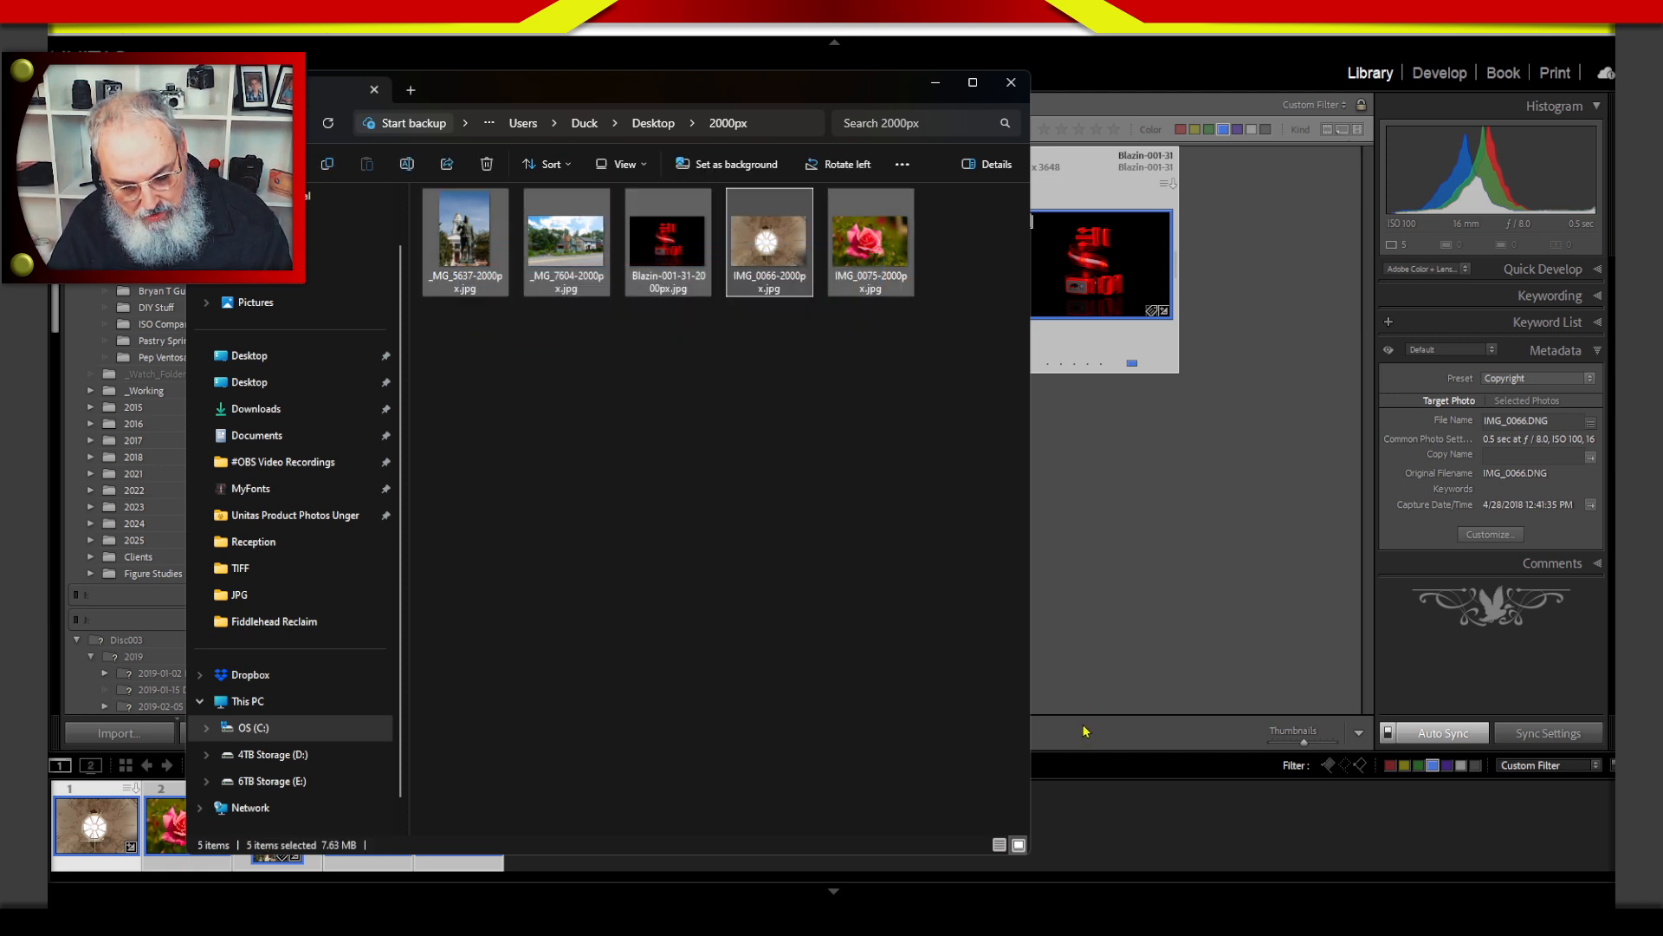
{"action": "key", "text": "shift+Delete"}
{"action": "left_click", "coordinate": [921, 469]}
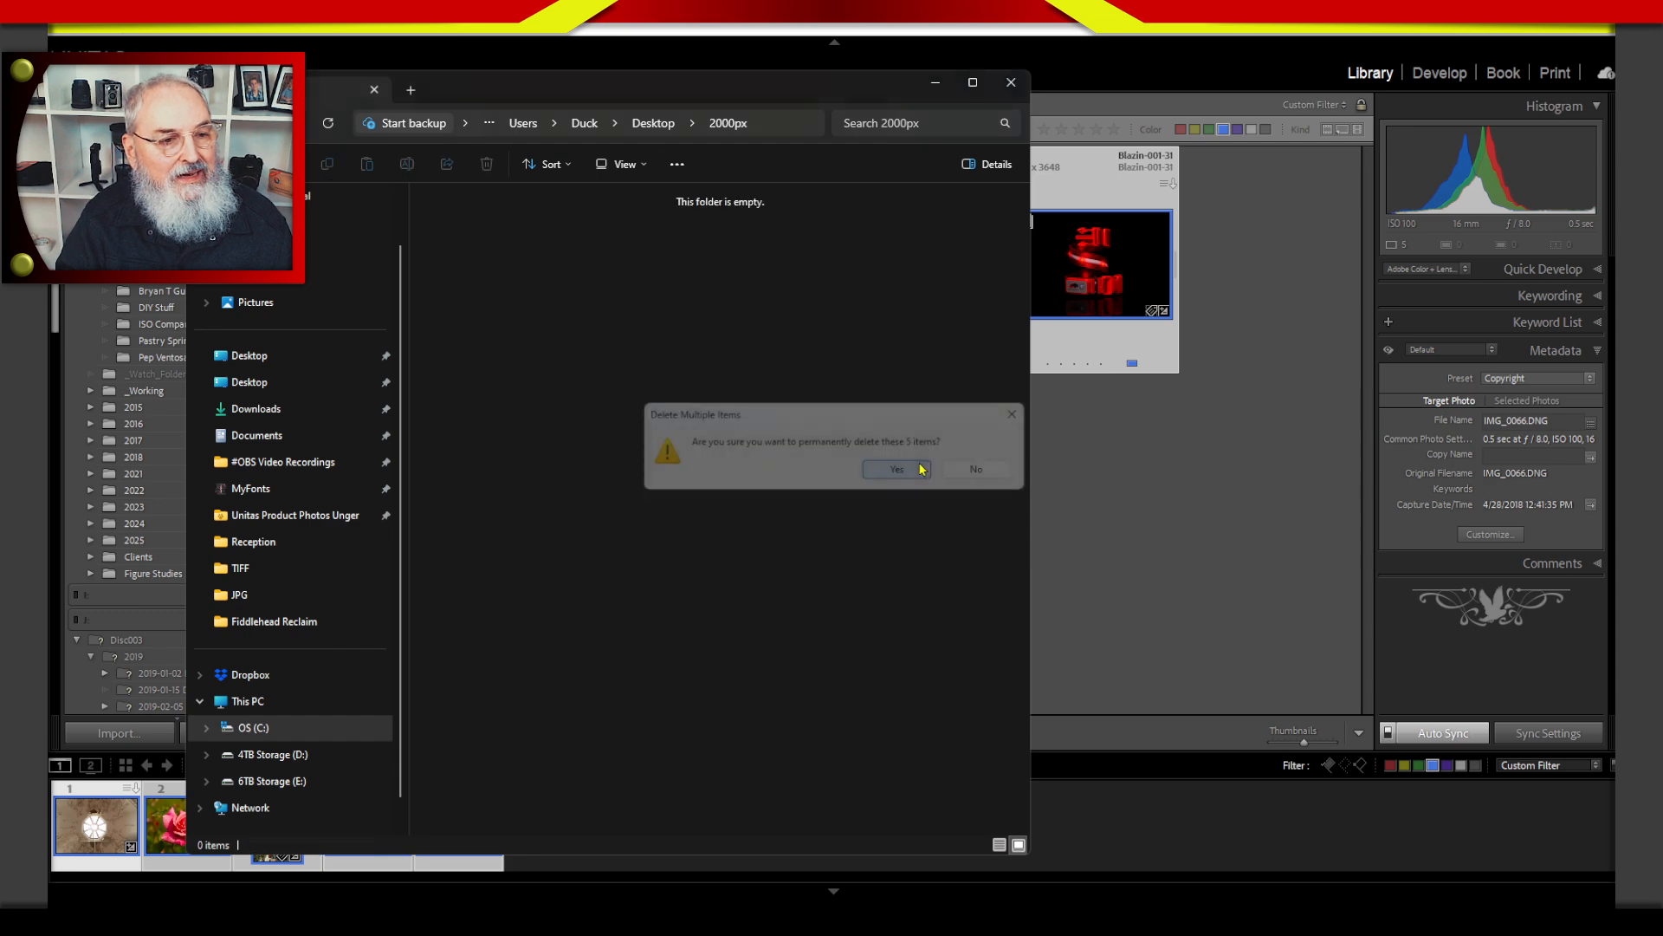
{"action": "left_click", "coordinate": [1011, 82]}
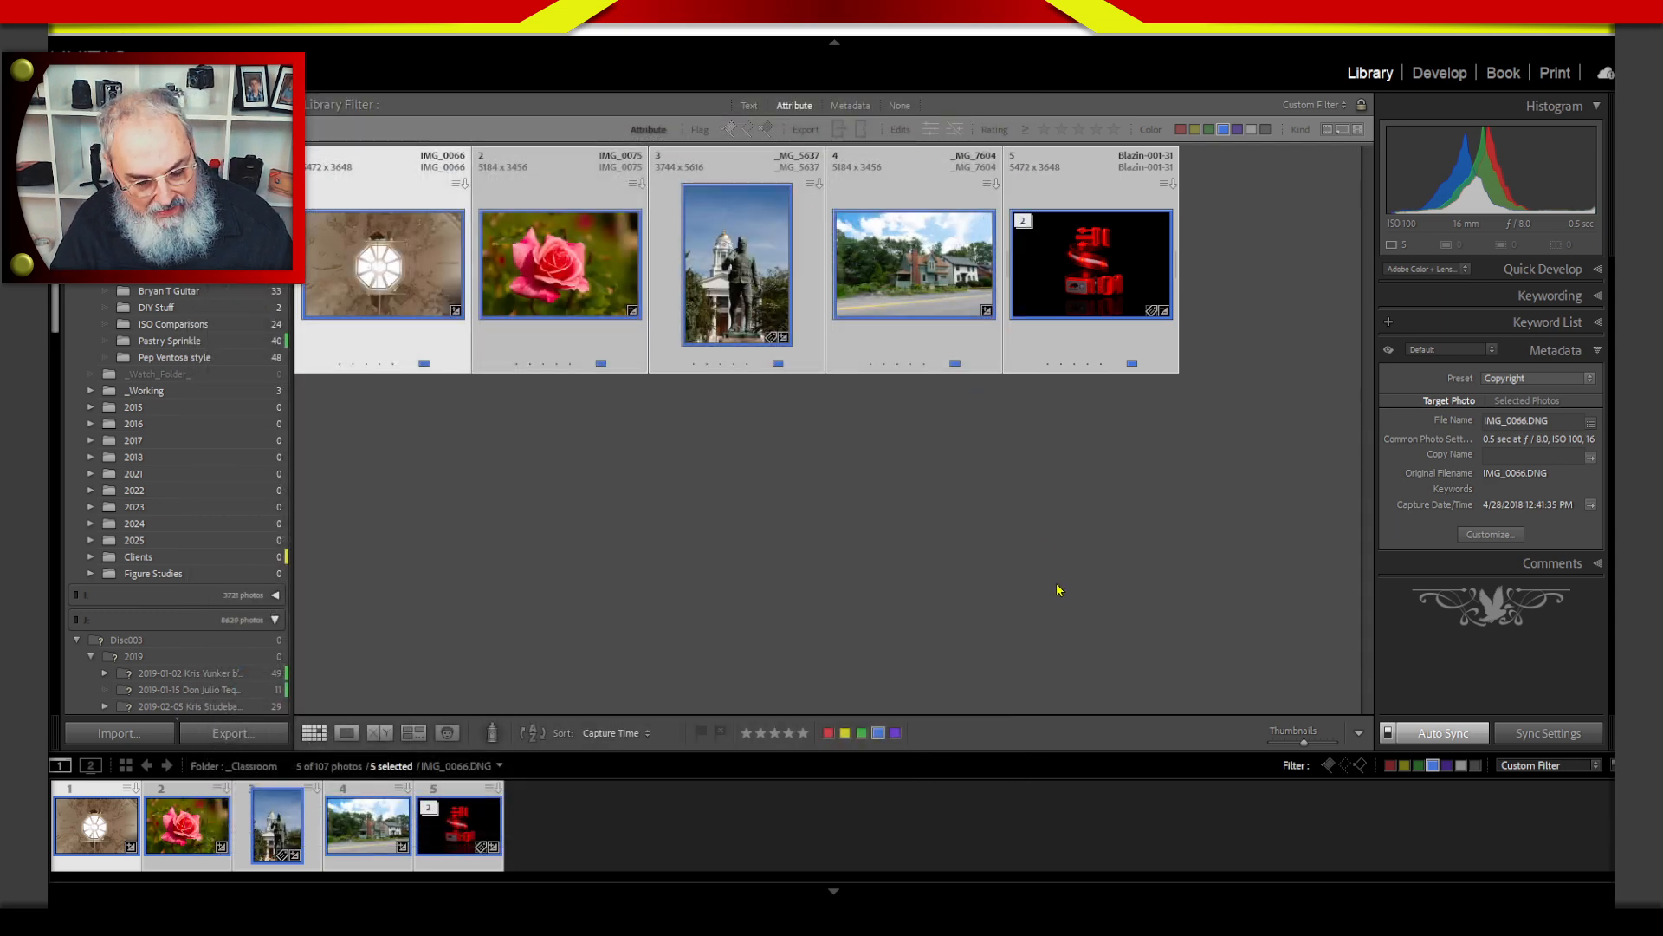
Change the five exported photos' label to green and include green-labeled photos in the attribute filter.
{"action": "key", "text": "8"}
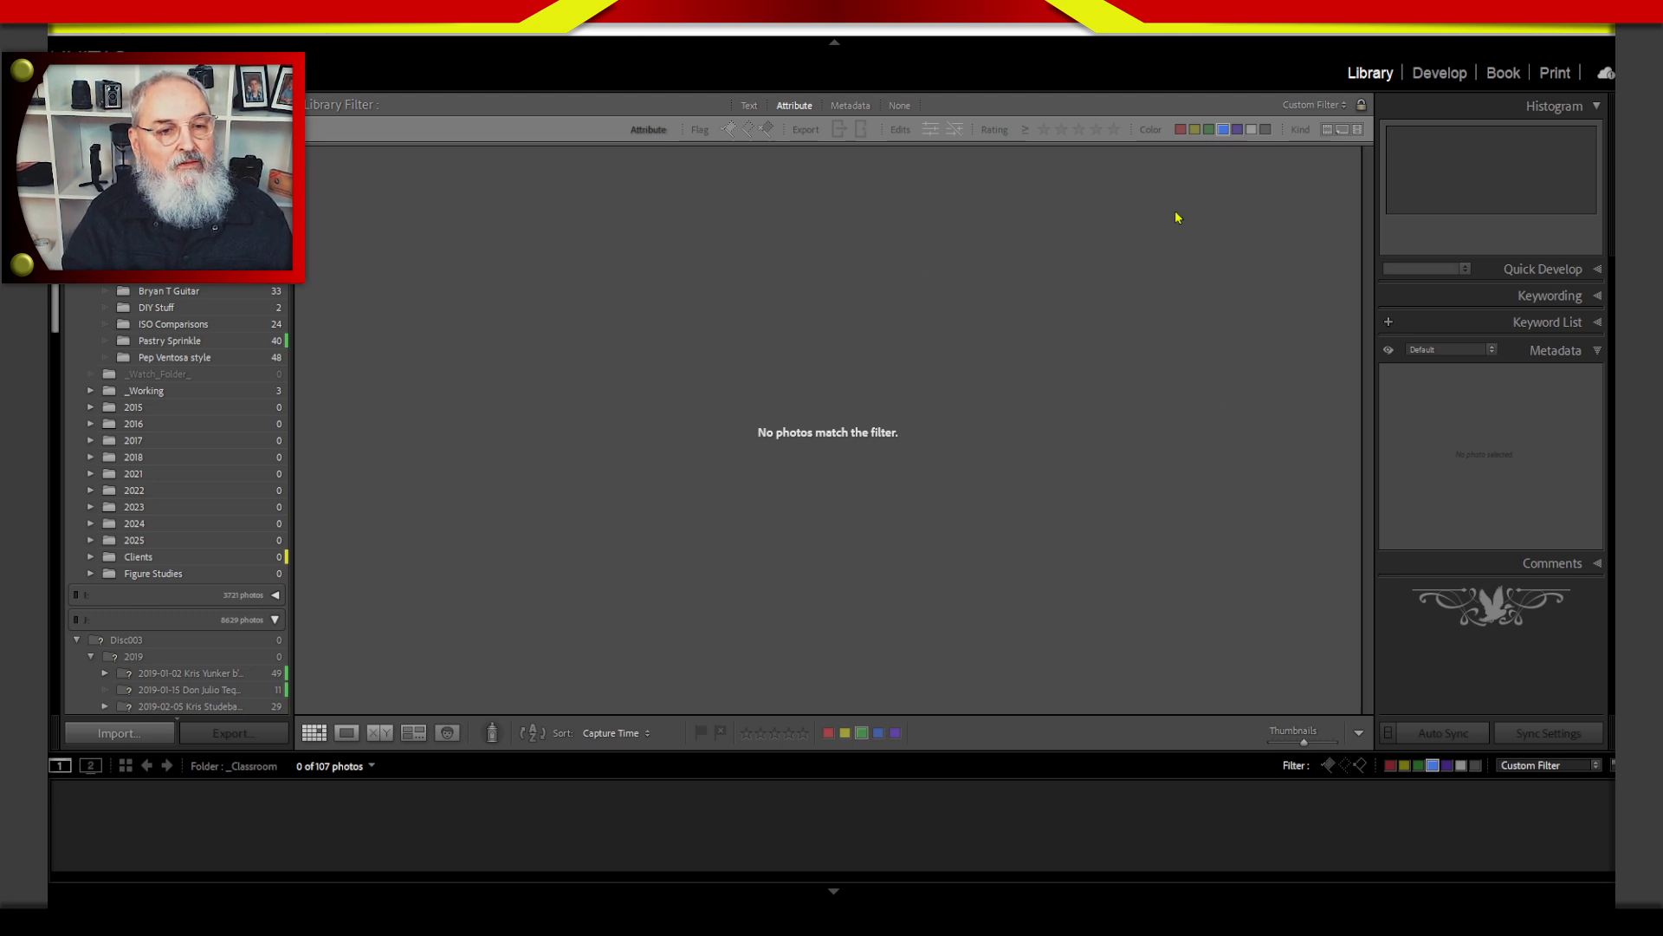
{"action": "left_click", "coordinate": [1208, 129]}
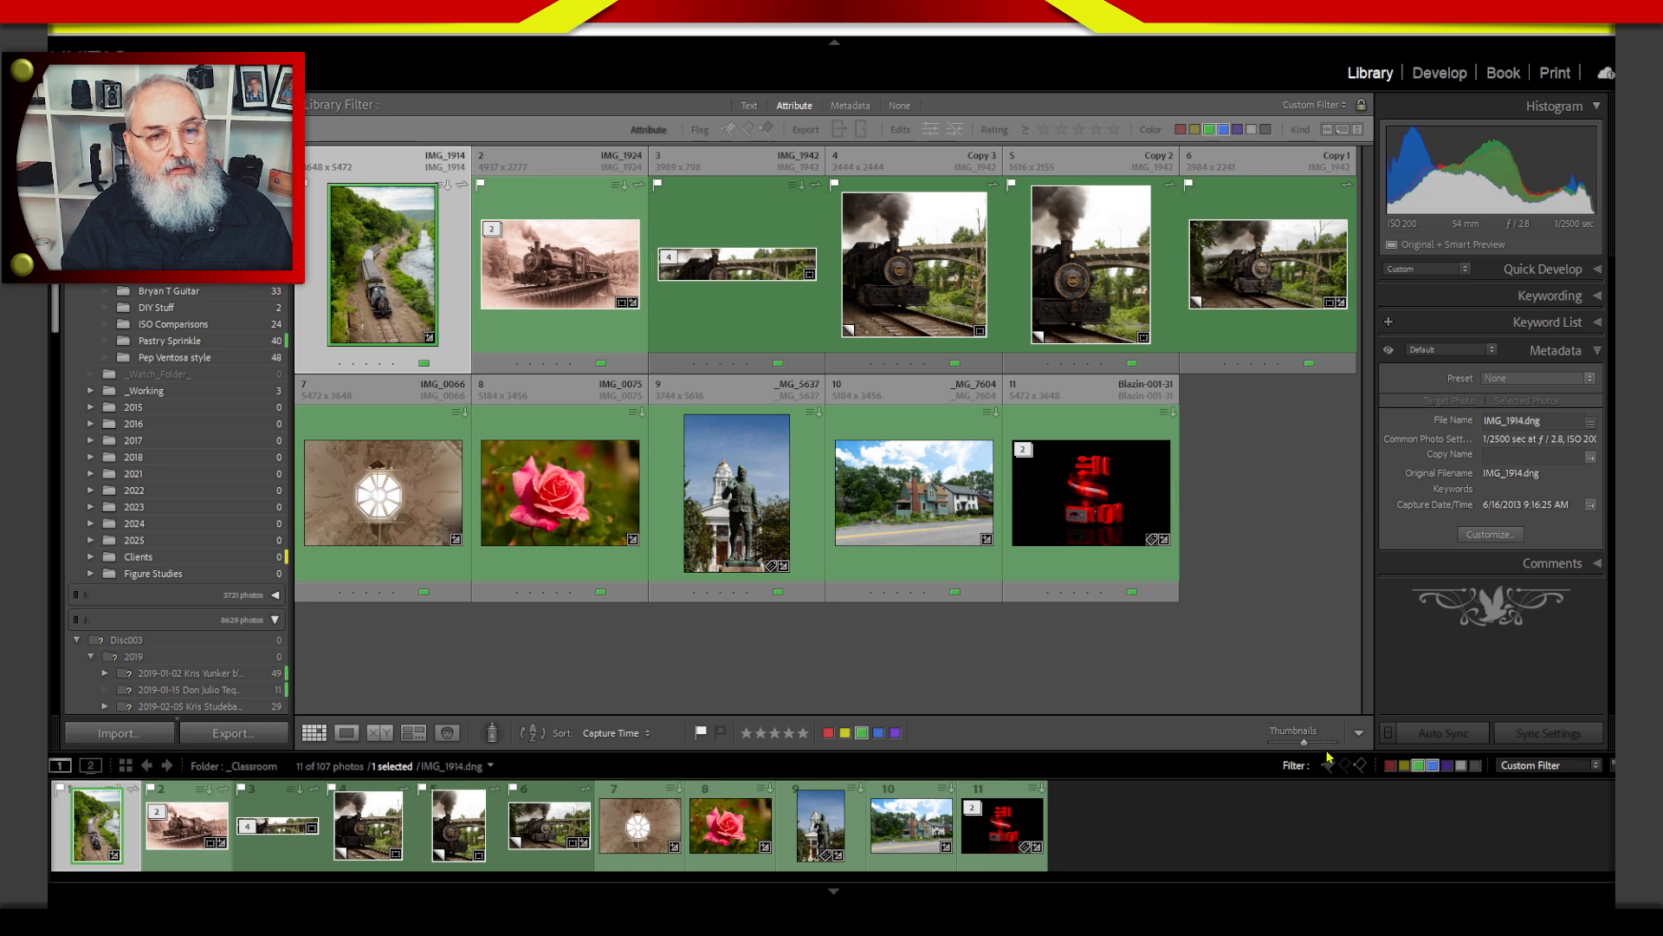
Take the green label out of the attribute filter and include yellow-labeled photos instead.
{"action": "left_click", "coordinate": [1209, 129]}
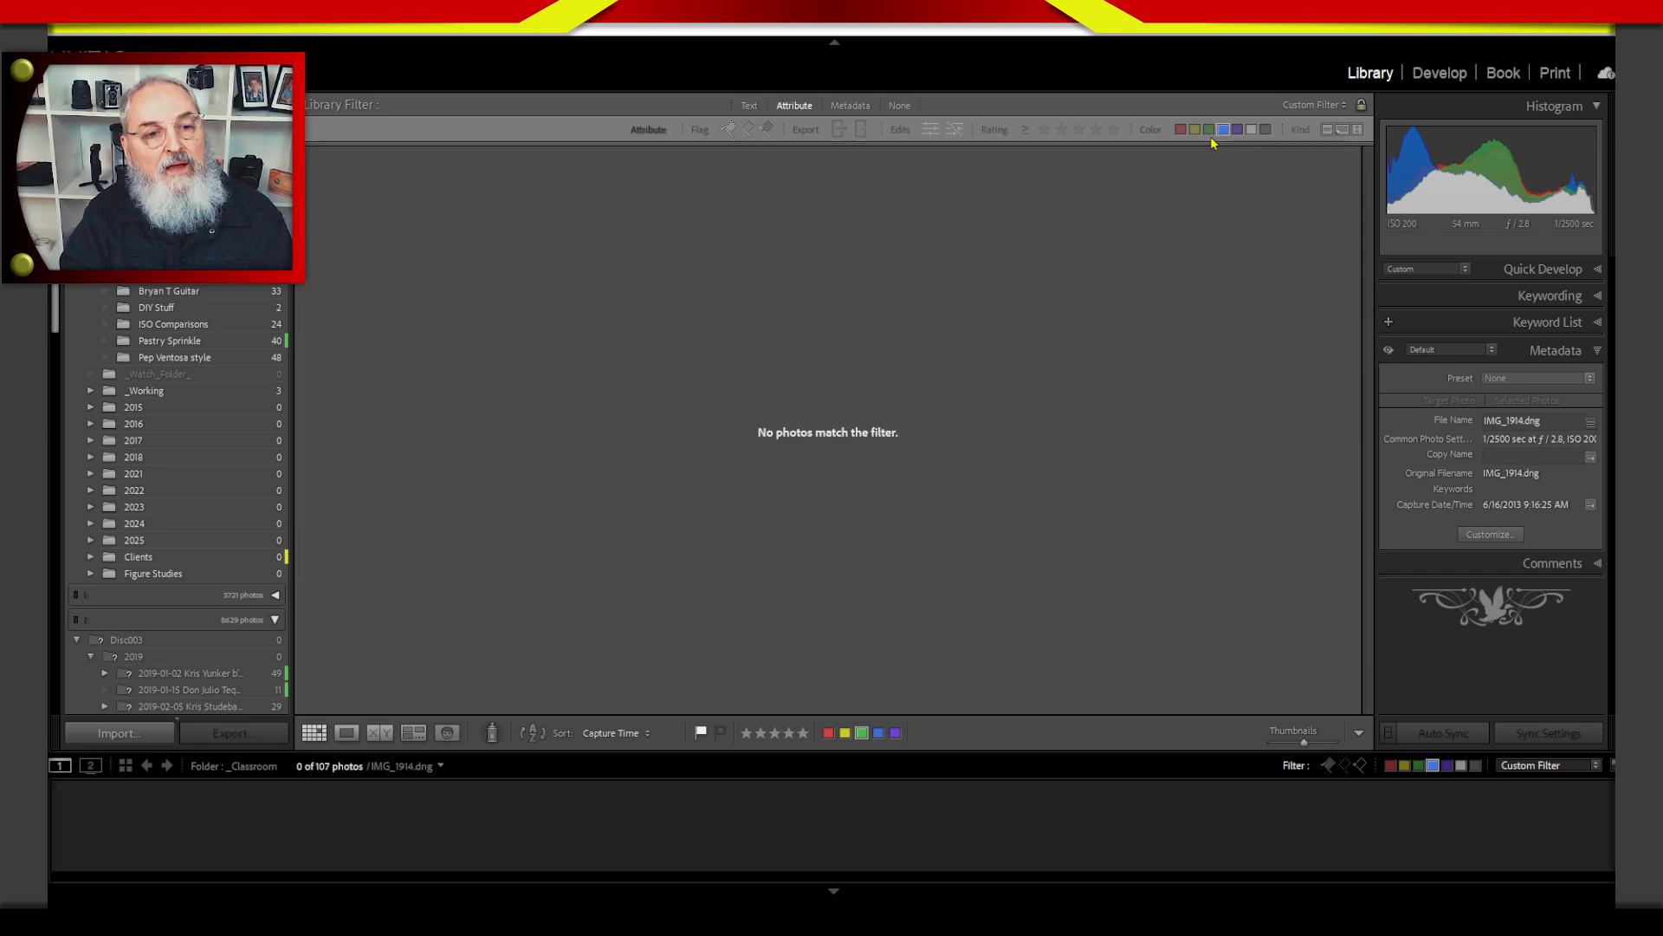
{"action": "left_click", "coordinate": [1223, 129]}
{"action": "left_click", "coordinate": [1224, 129]}
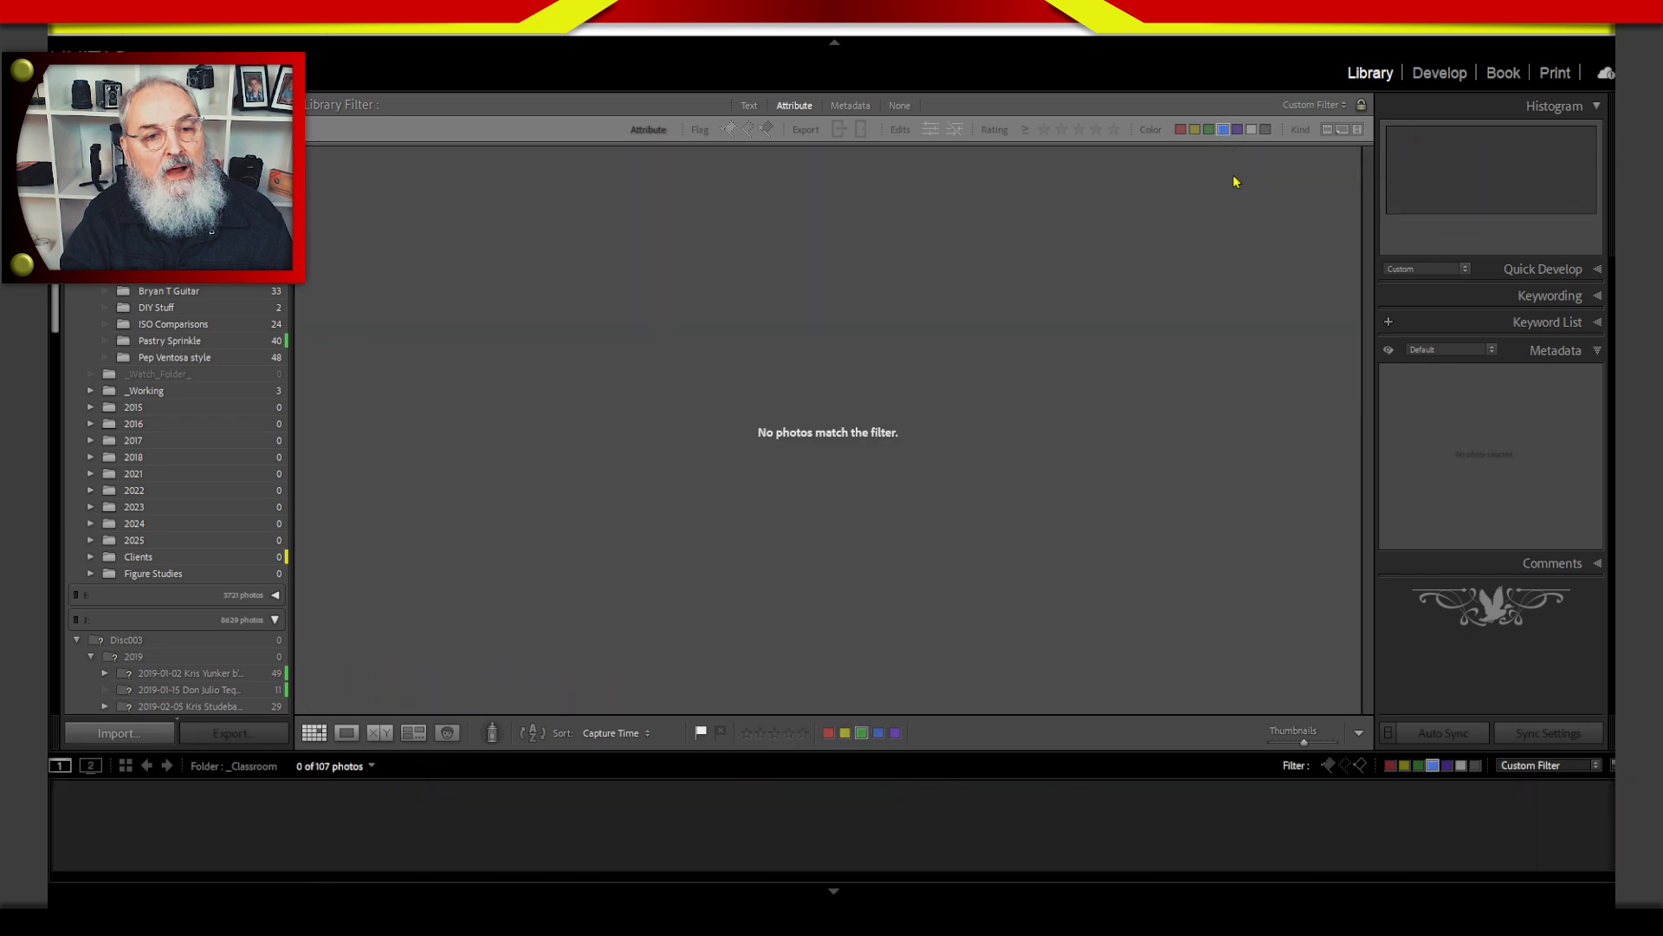
{"action": "left_click", "coordinate": [1195, 129]}
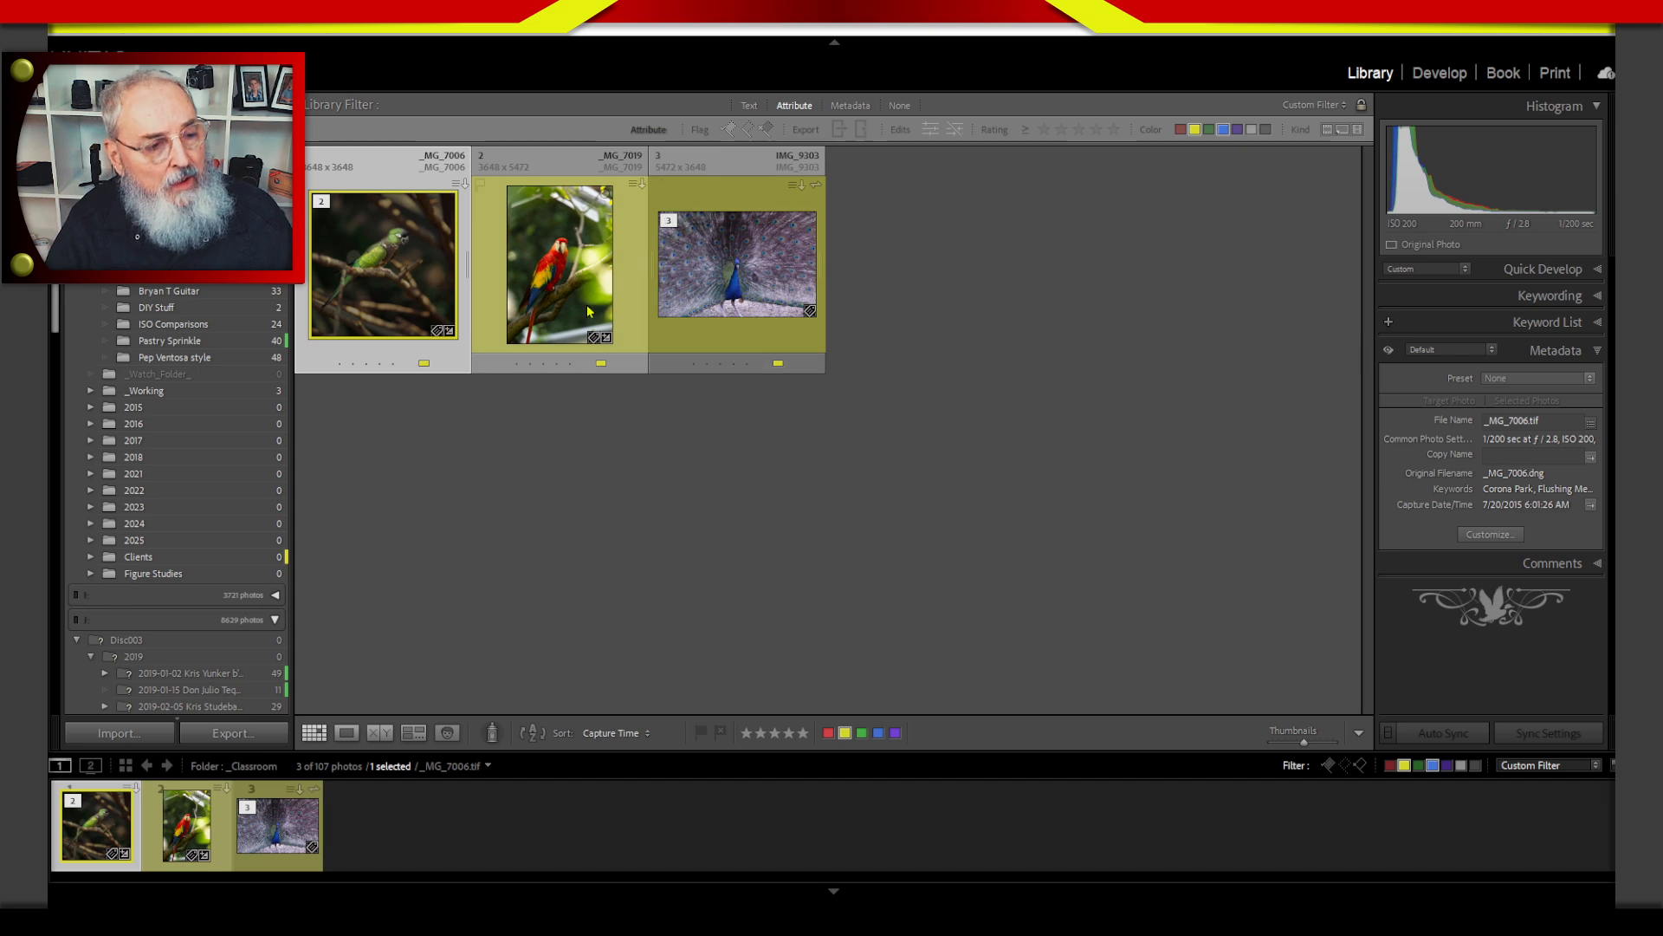
Open the peacock photo IMG_9303 for developing and set its crop to a 4 x 3 aspect in portrait orientation.
{"action": "left_click", "coordinate": [726, 316]}
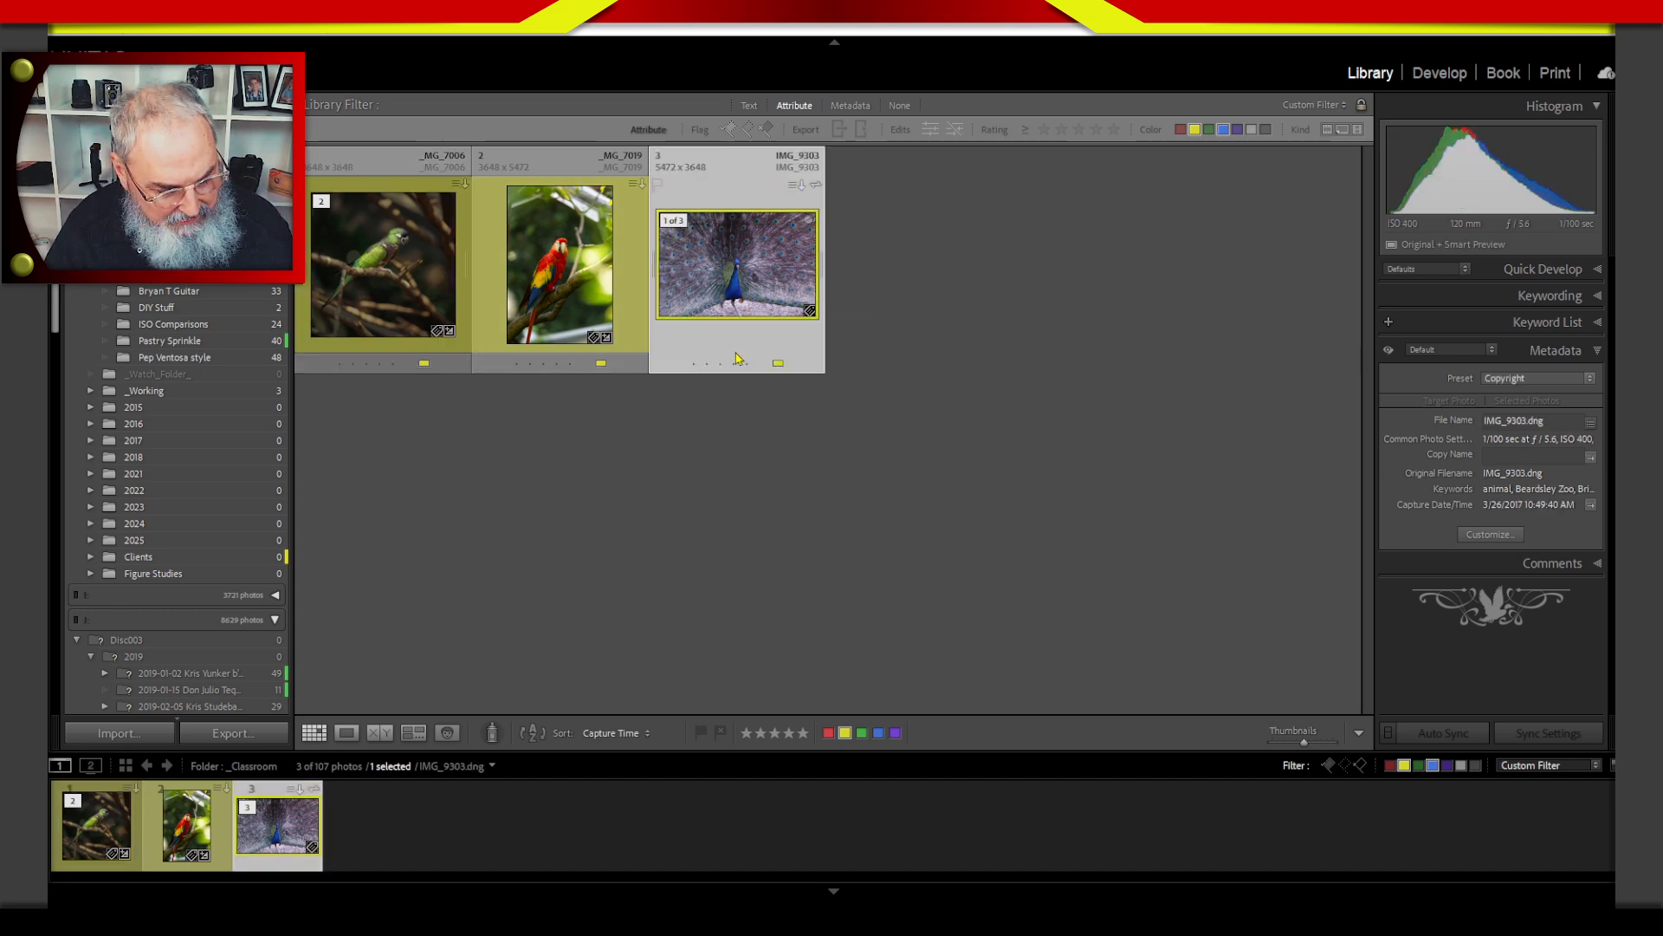
{"action": "key", "text": "d"}
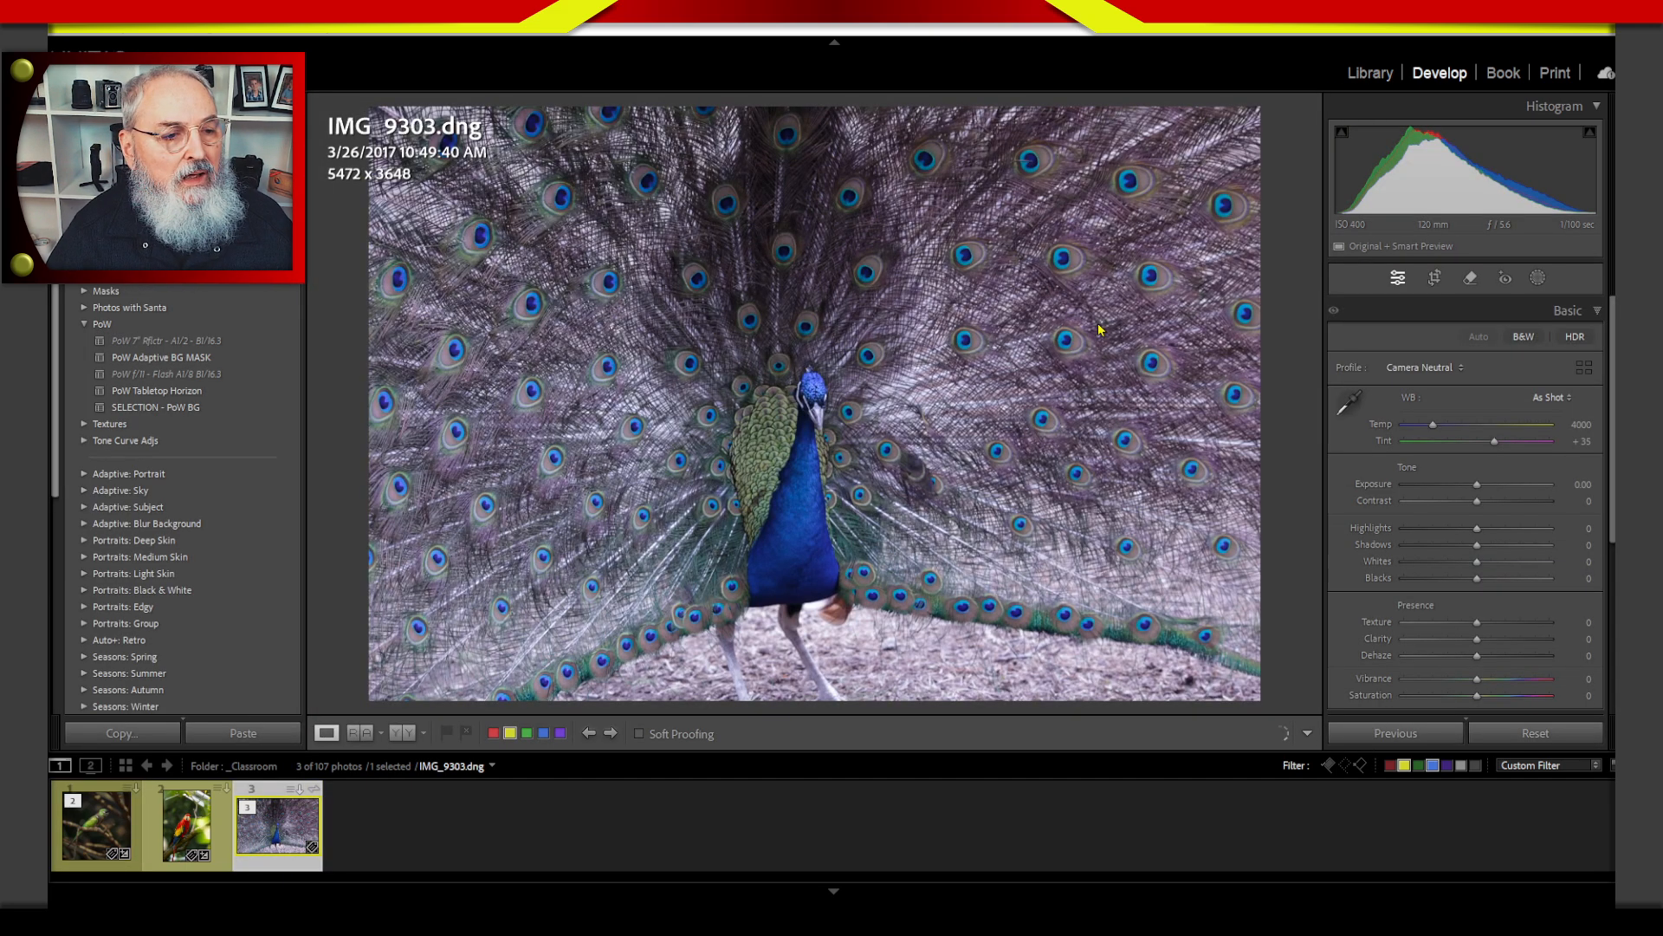
{"action": "left_click", "coordinate": [1434, 277]}
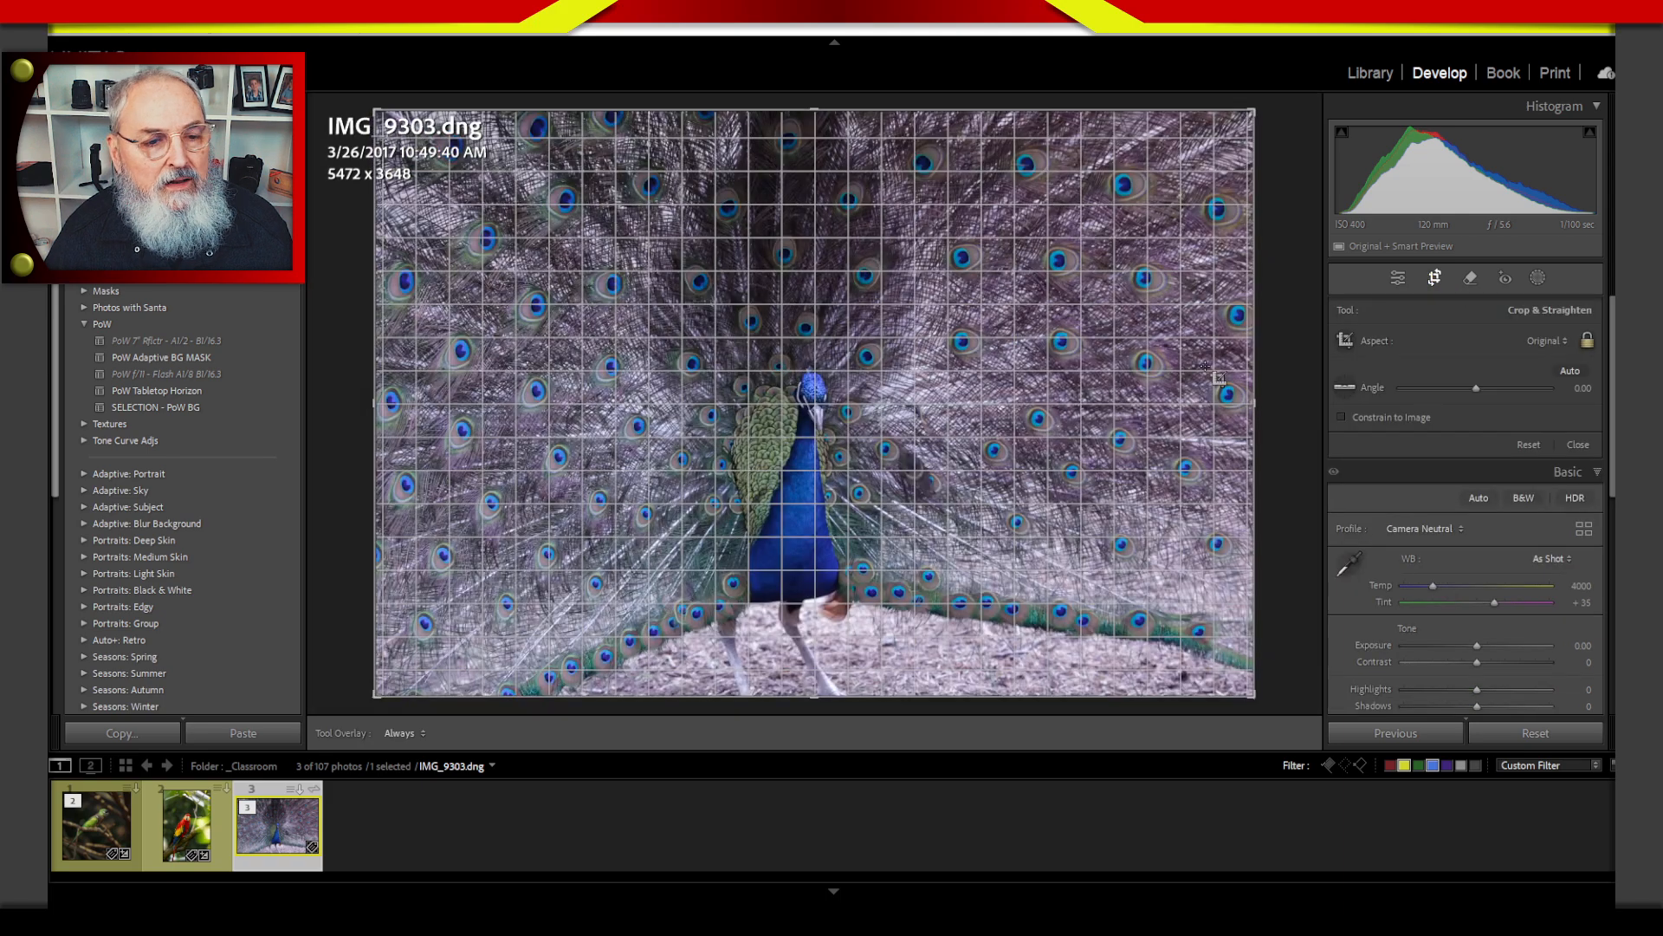
{"action": "left_click", "coordinate": [1547, 341]}
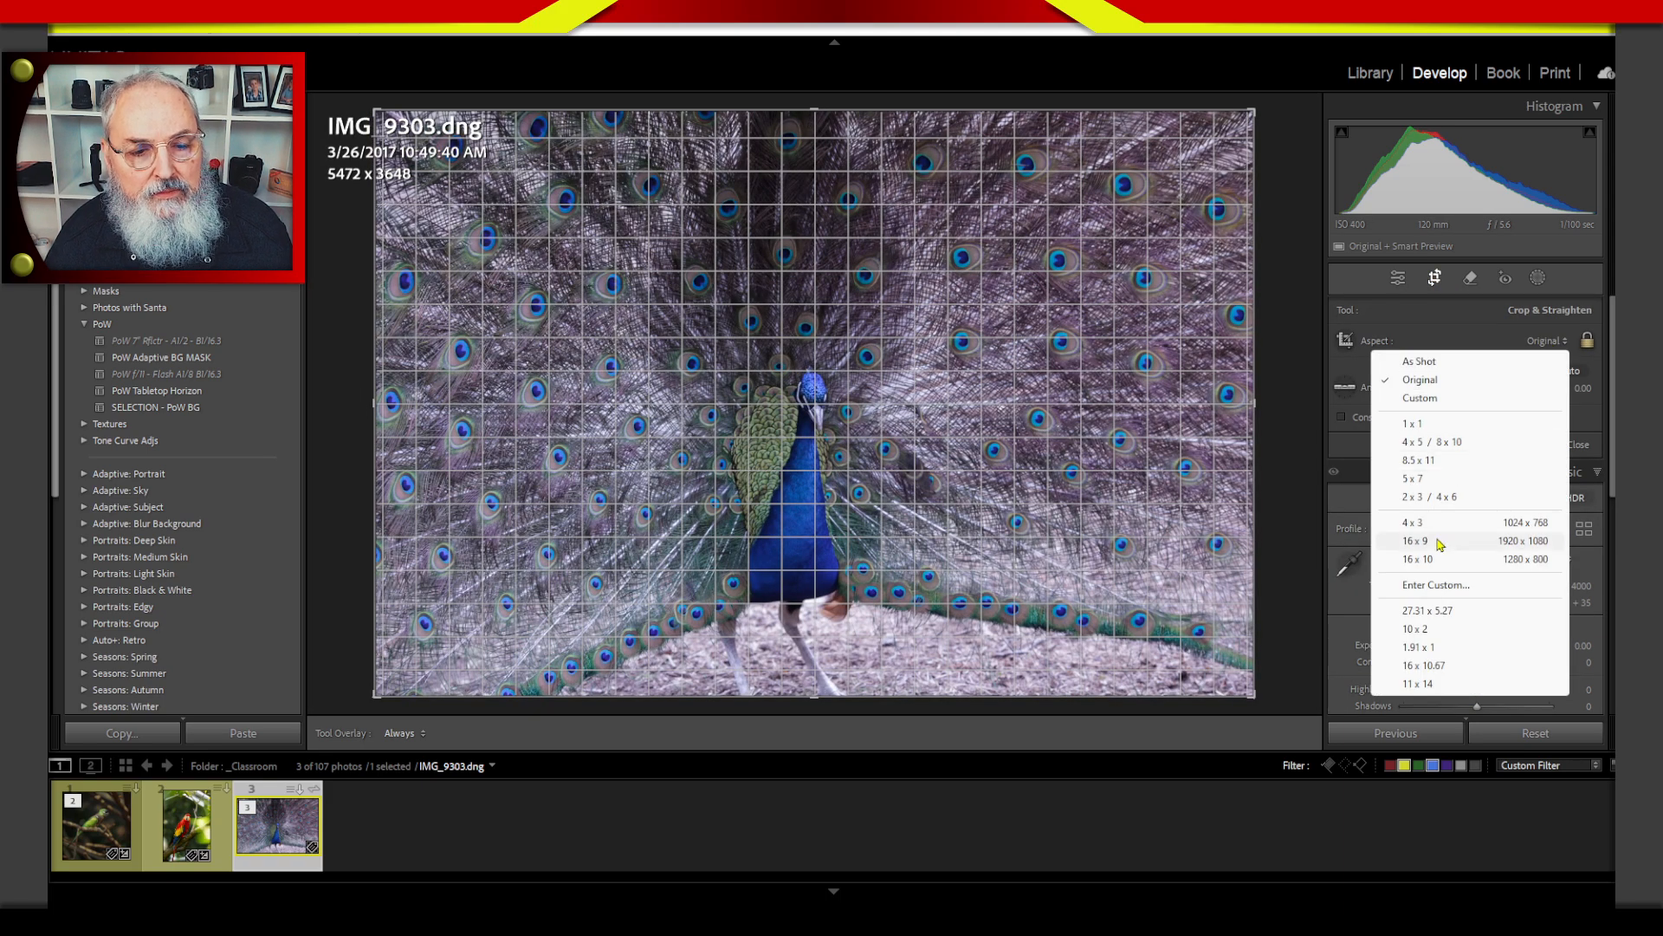
{"action": "left_click", "coordinate": [1470, 522]}
{"action": "key", "text": "x"}
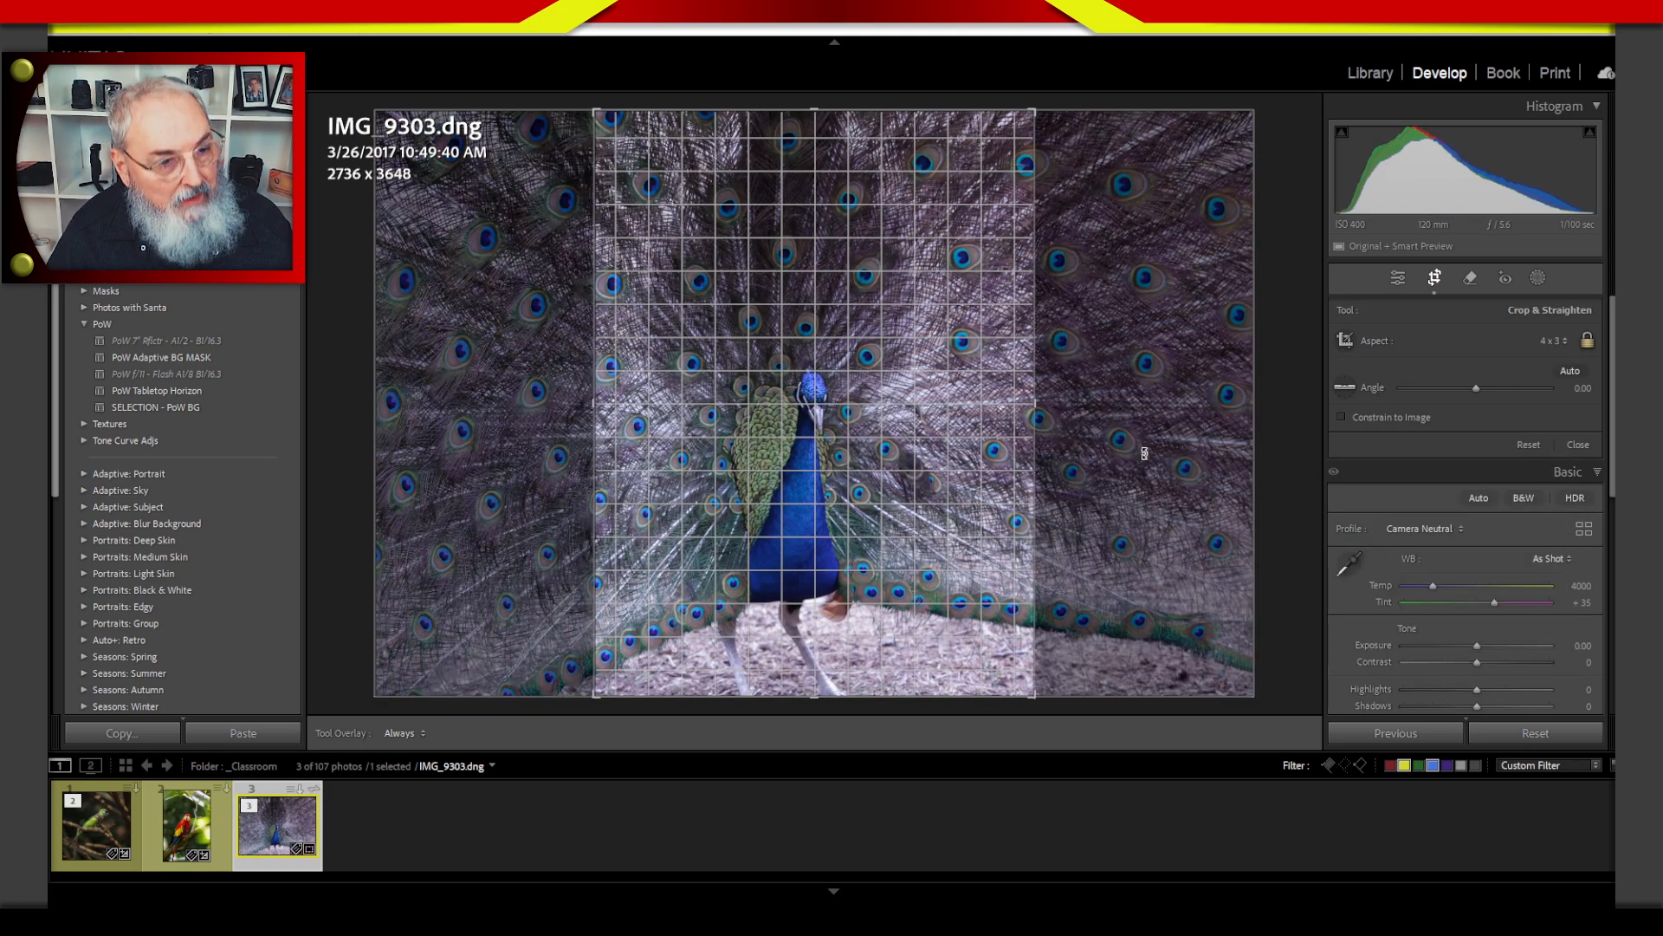
Tighten the peacock crop to about 2074 x 2766, reposition the image so the bird sits slightly left of center, and apply it.
{"action": "left_click_drag", "start_coordinate": [815, 111], "coordinate": [814, 182]}
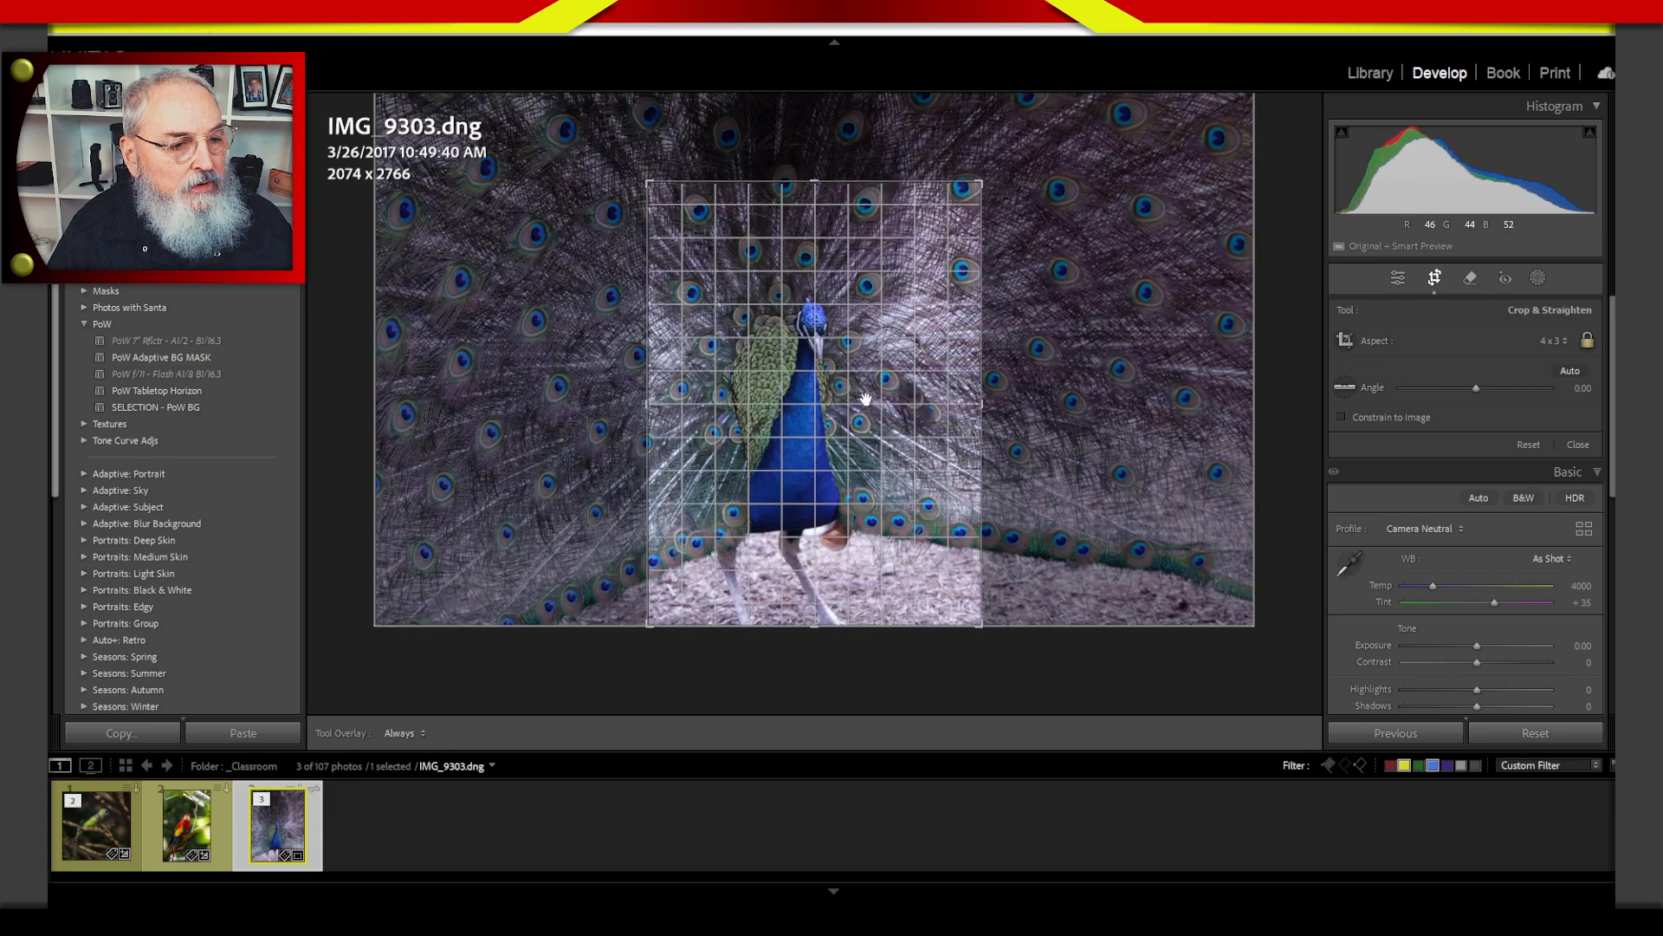
{"action": "left_click_drag", "start_coordinate": [865, 397], "coordinate": [831, 331]}
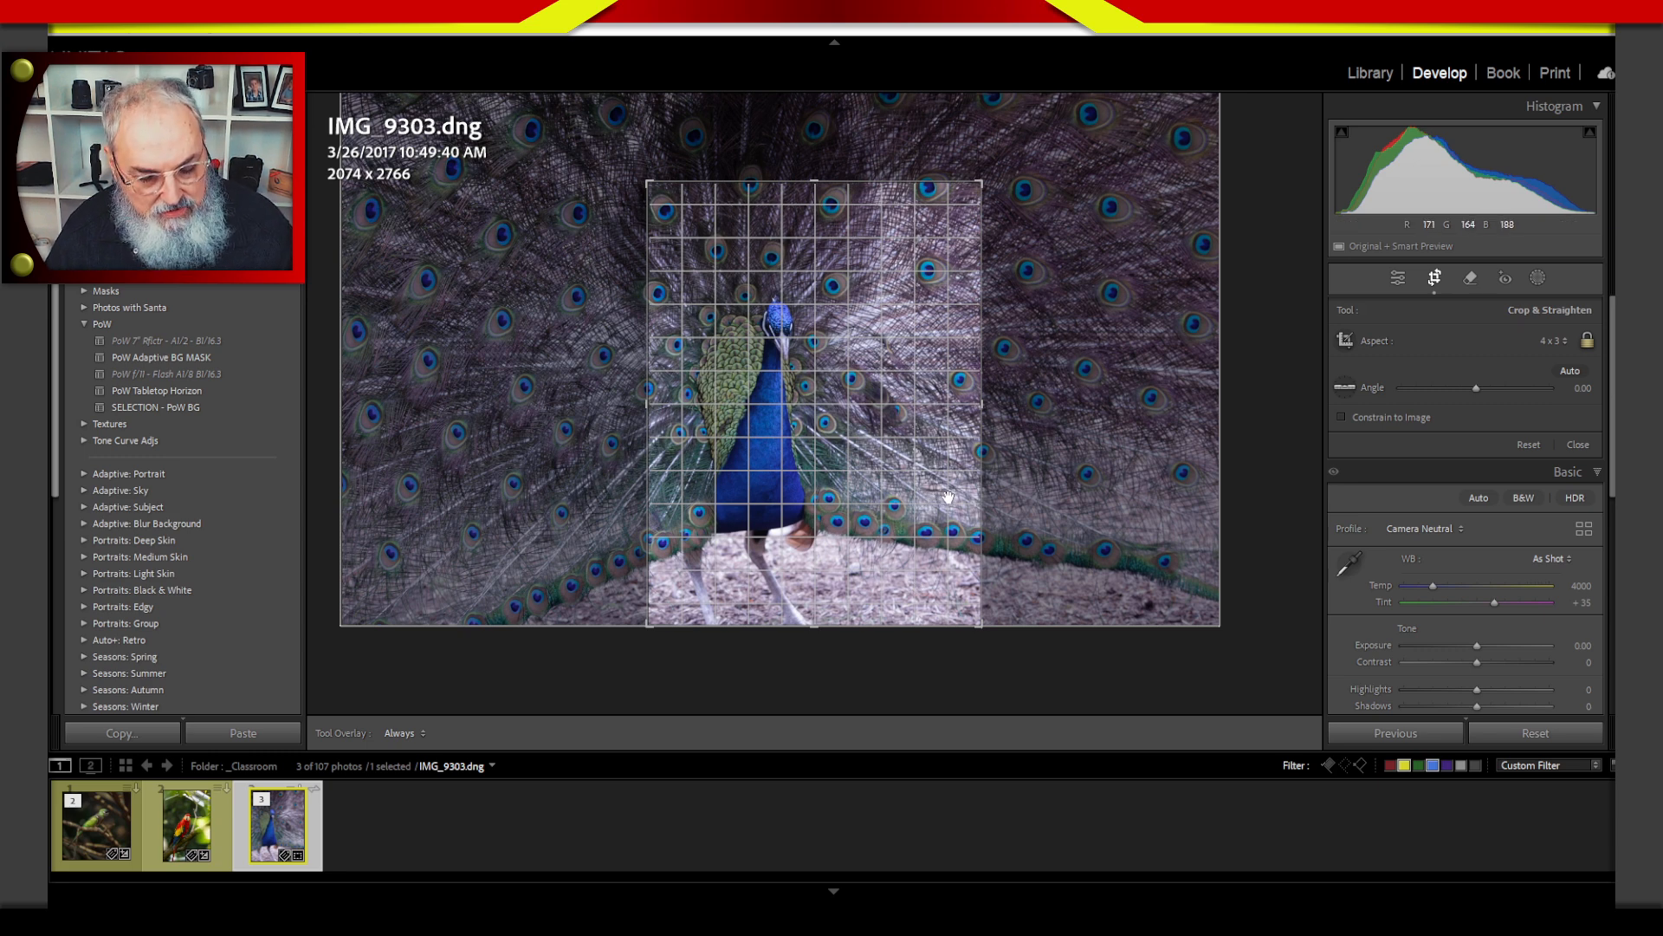
{"action": "key", "text": "Return"}
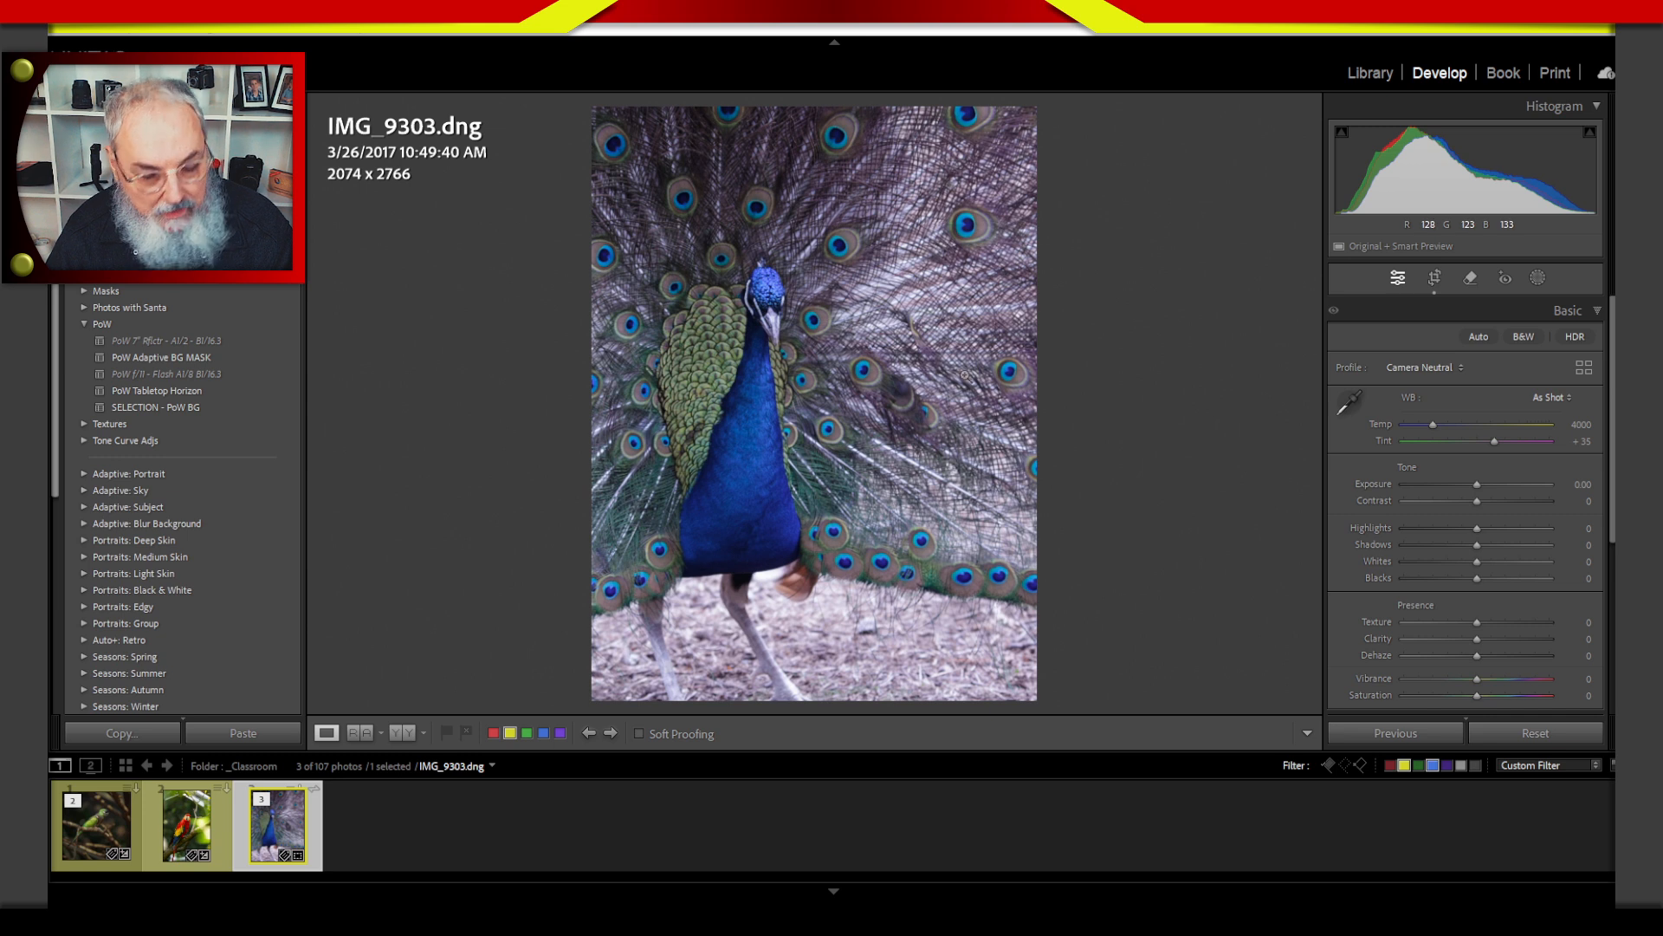
{"action": "key", "text": "ctrl+shift+d"}
{"action": "mouse_move", "coordinate": [1196, 278]}
{"action": "left_mouse_down"}
{"action": "mouse_move", "coordinate": [1104, 271]}
{"action": "mouse_move", "coordinate": [882, 473]}
{"action": "mouse_move", "coordinate": [1218, 575]}
{"action": "mouse_move", "coordinate": [1260, 249]}
{"action": "mouse_move", "coordinate": [840, 256]}
{"action": "mouse_move", "coordinate": [862, 579]}
{"action": "left_mouse_up"}
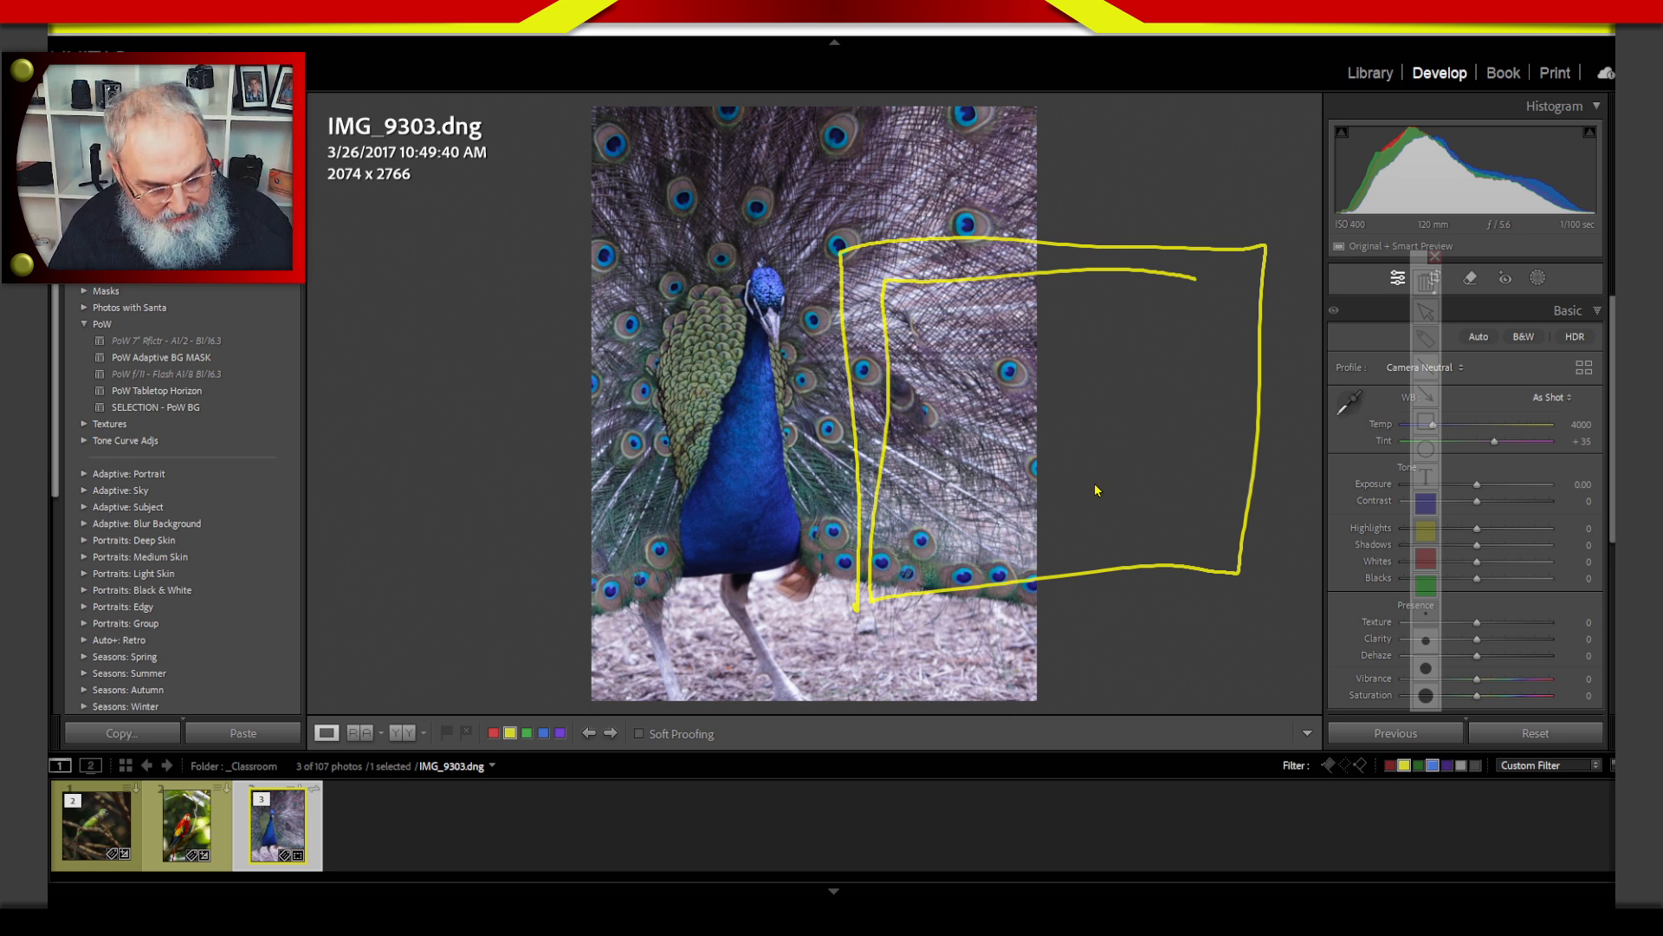
{"action": "key", "text": "Escape"}
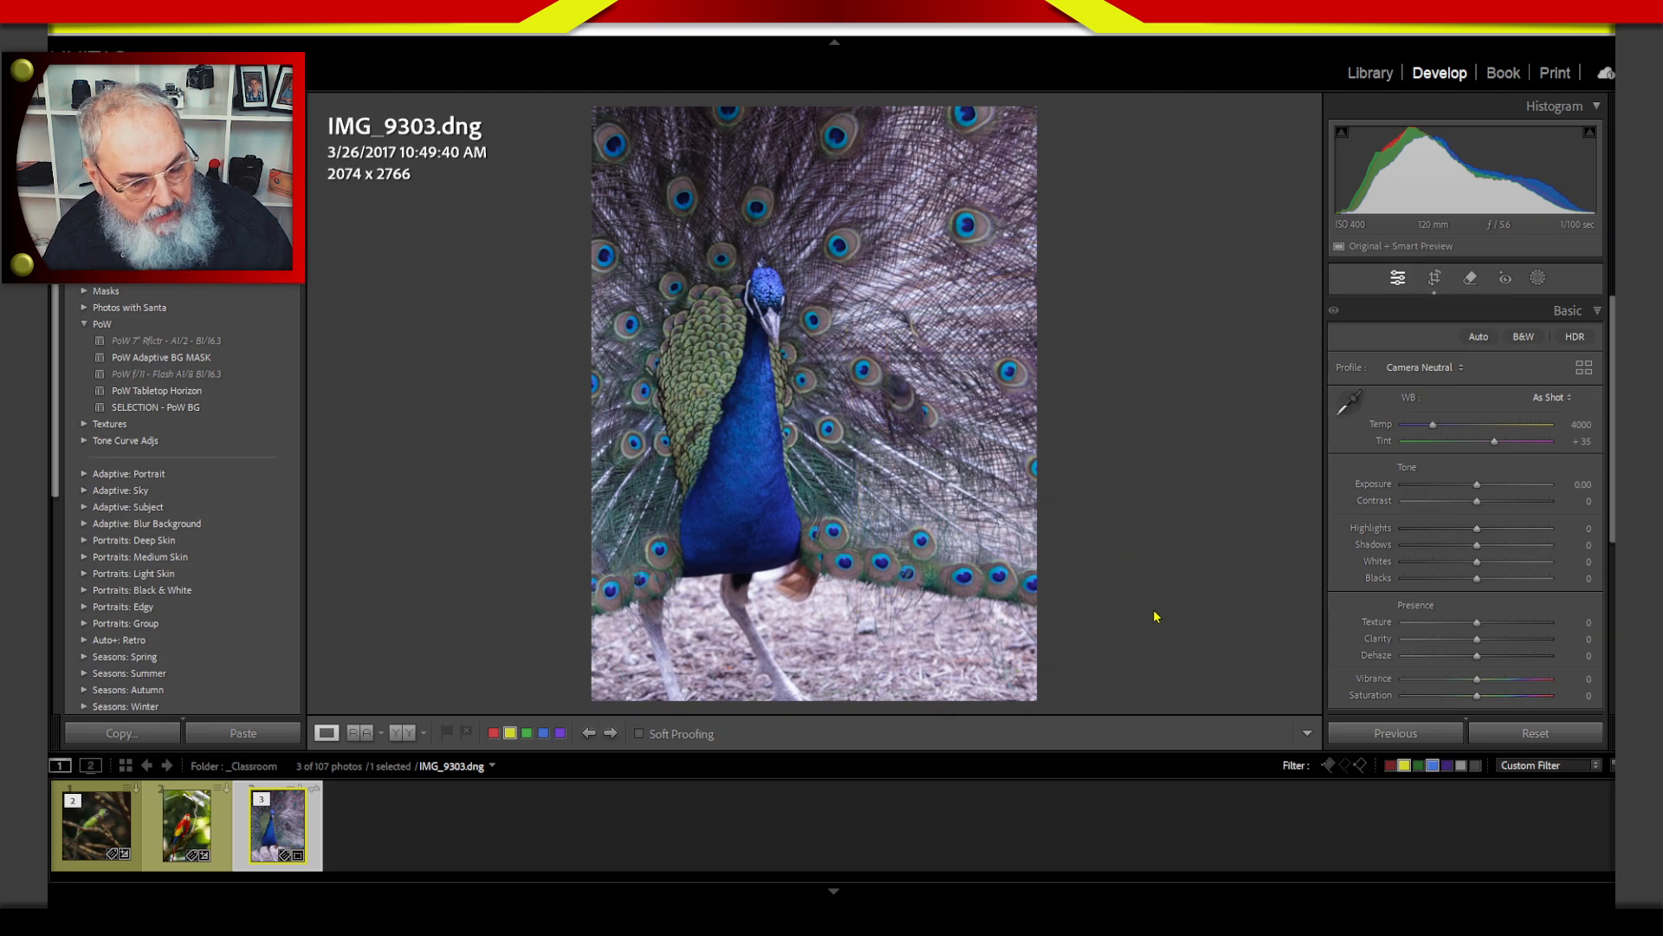
Return to the photo grid and export the cropped peacock photo at 2000 pixels on the long edge.
{"action": "key", "text": "g"}
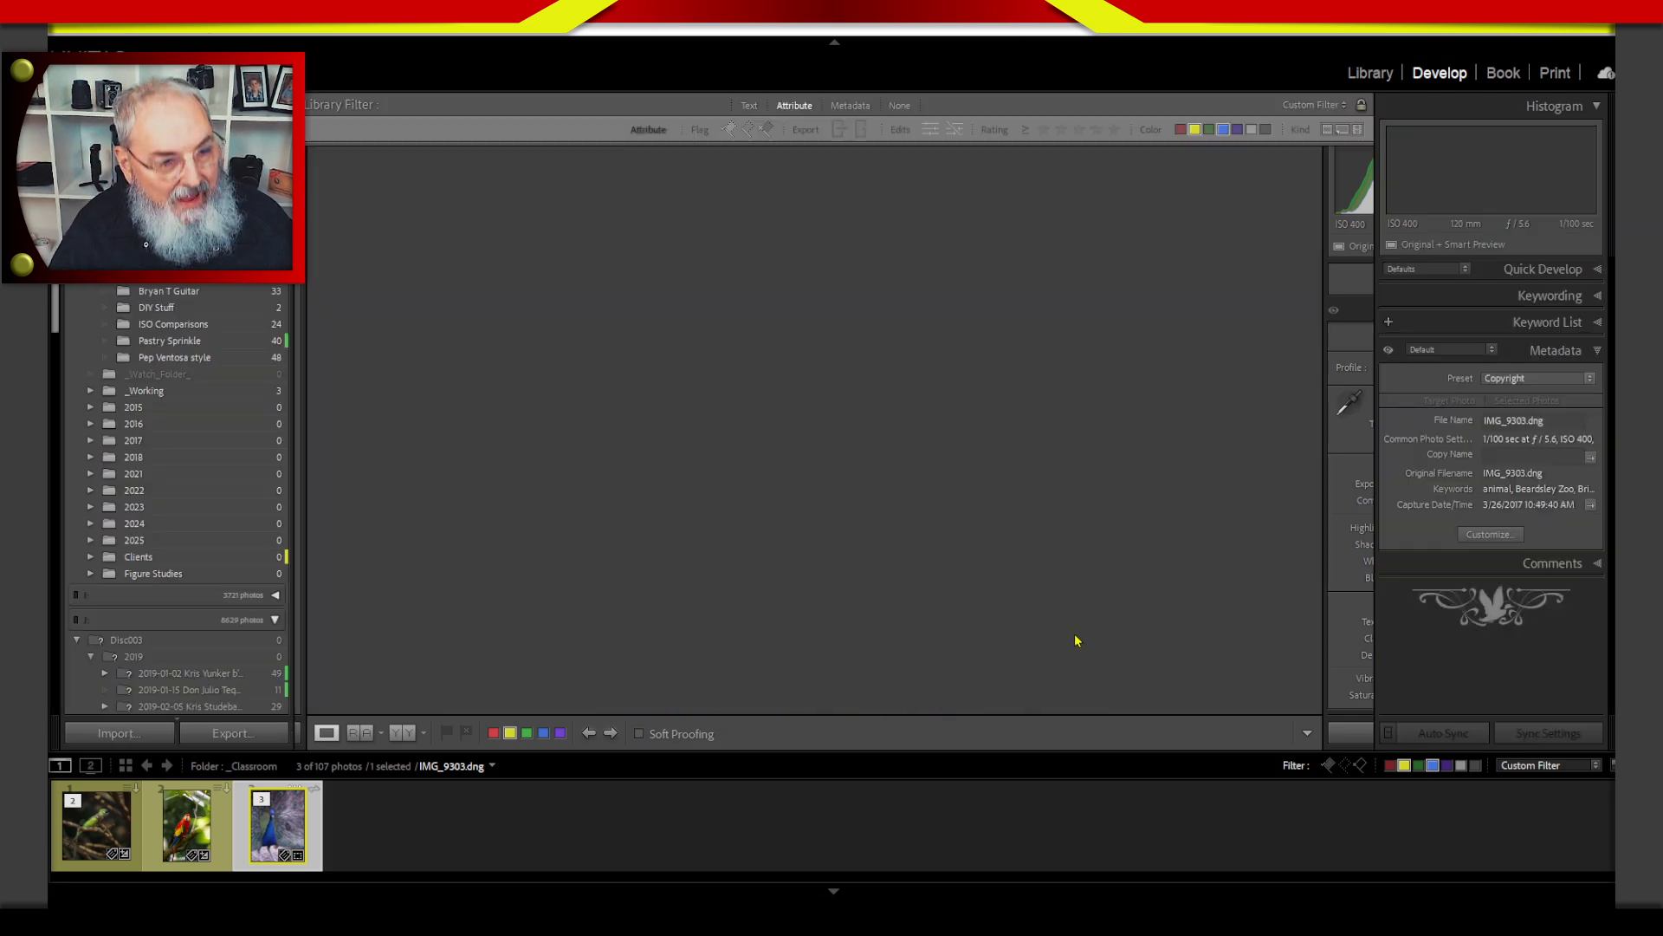
{"action": "left_click", "coordinate": [256, 737]}
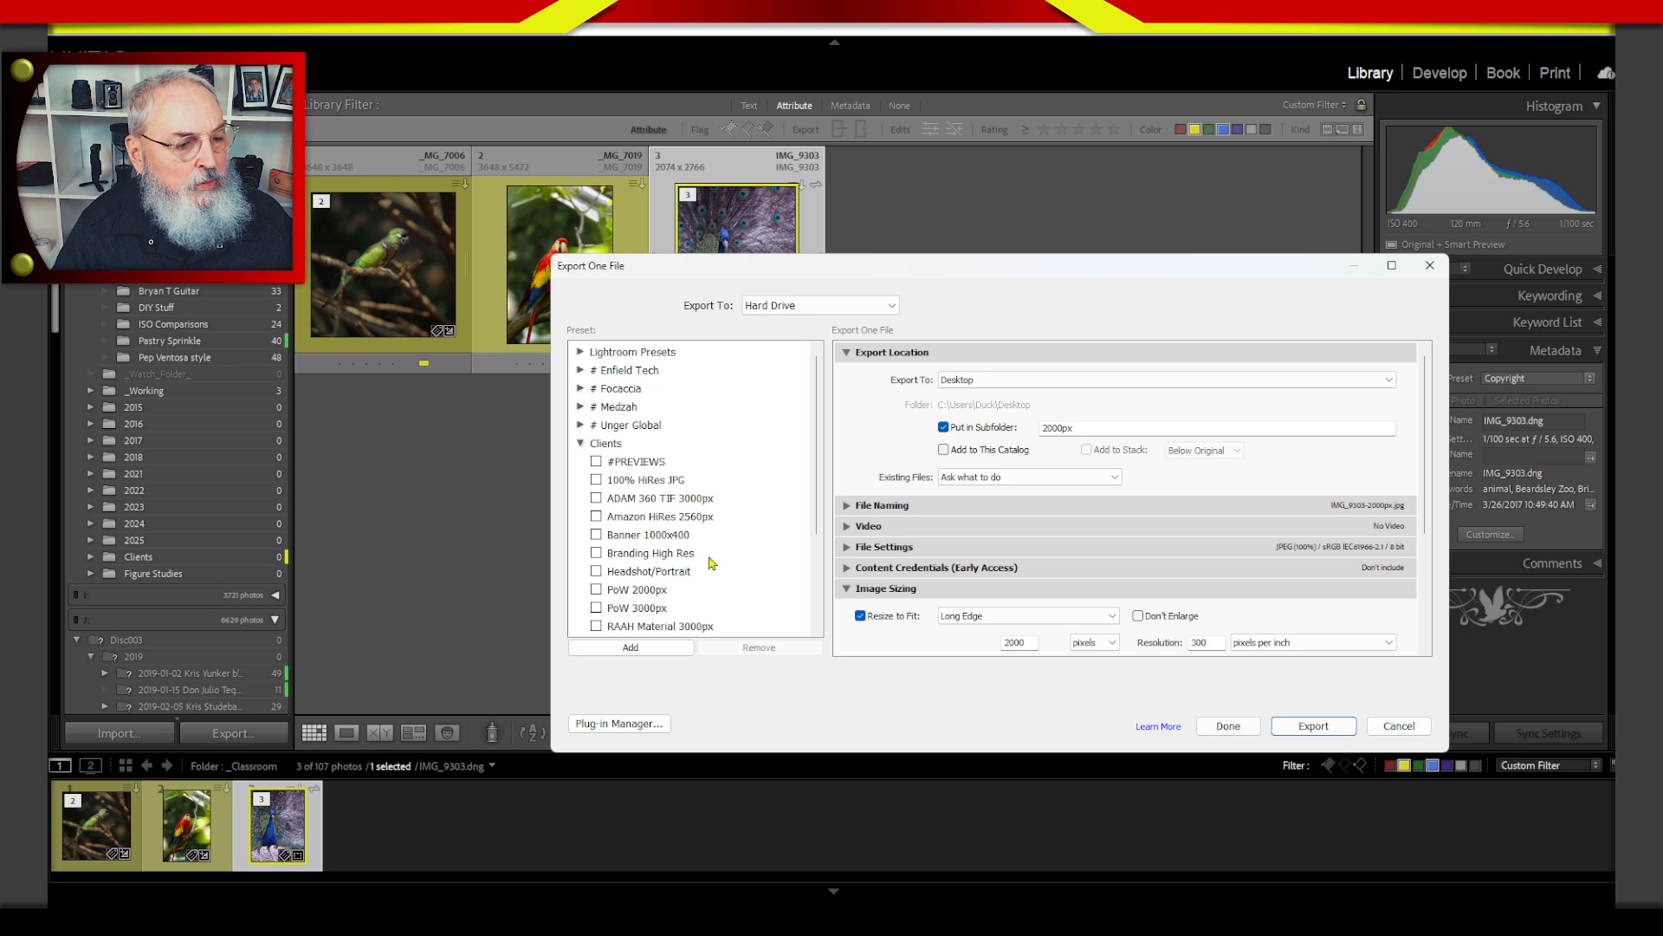
{"action": "left_click", "coordinate": [656, 593]}
{"action": "left_click", "coordinate": [1308, 726]}
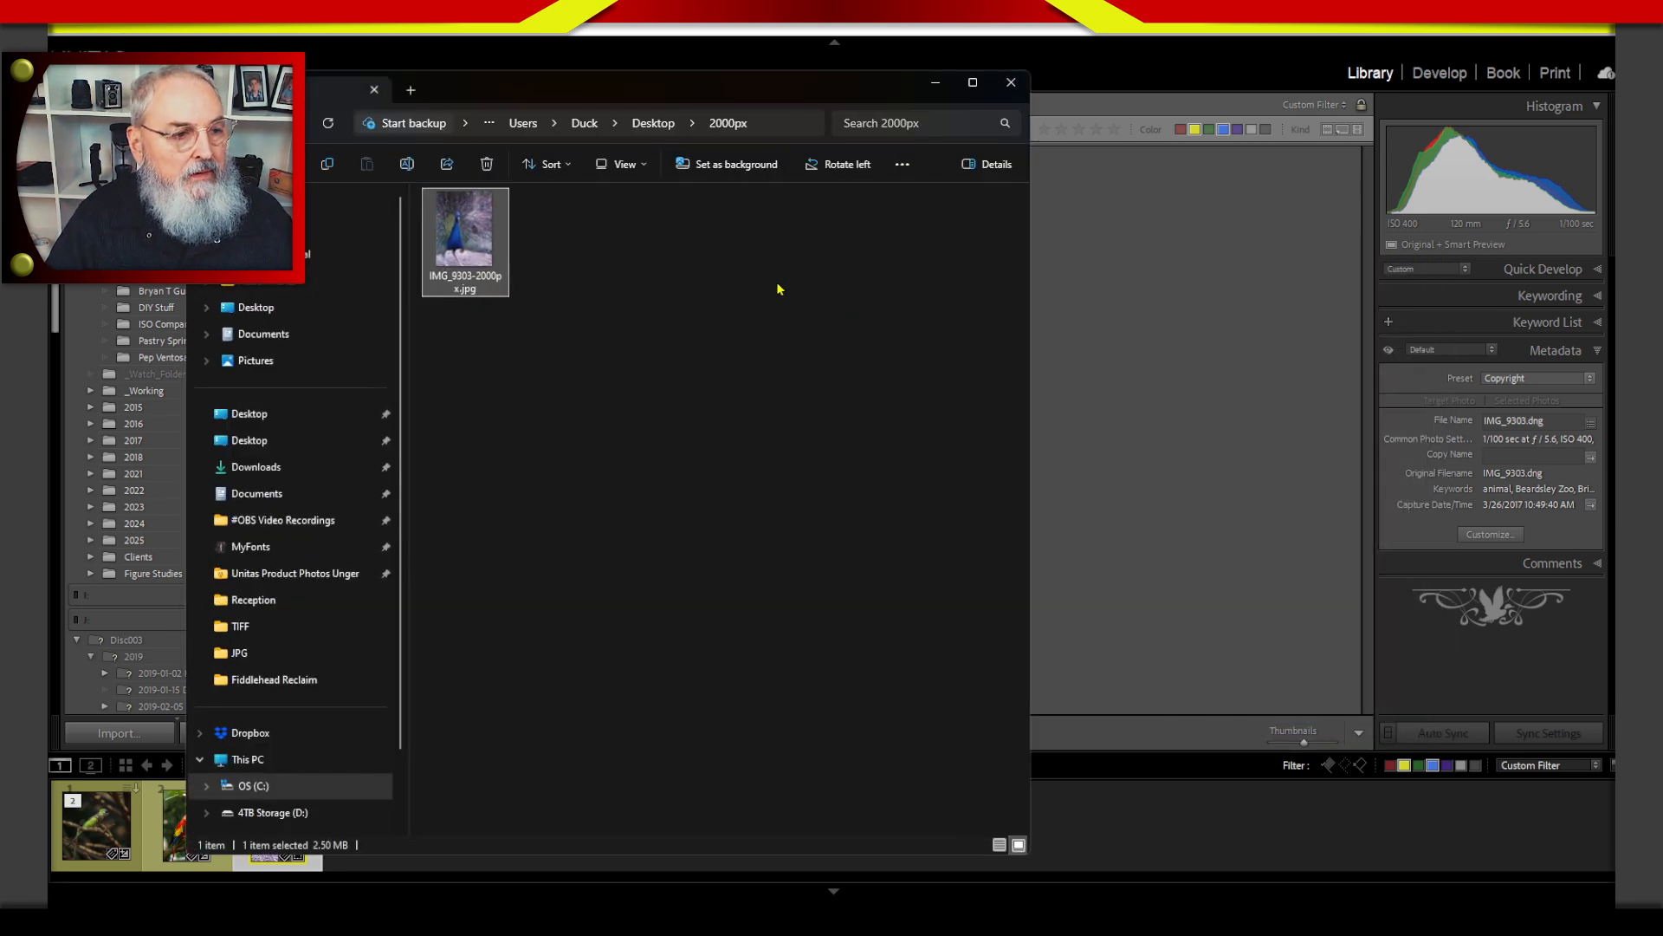
Check the exported peacock JPG's dimensions, permanently delete the file, and close the 2000px folder window.
{"action": "mouse_move", "coordinate": [487, 258]}
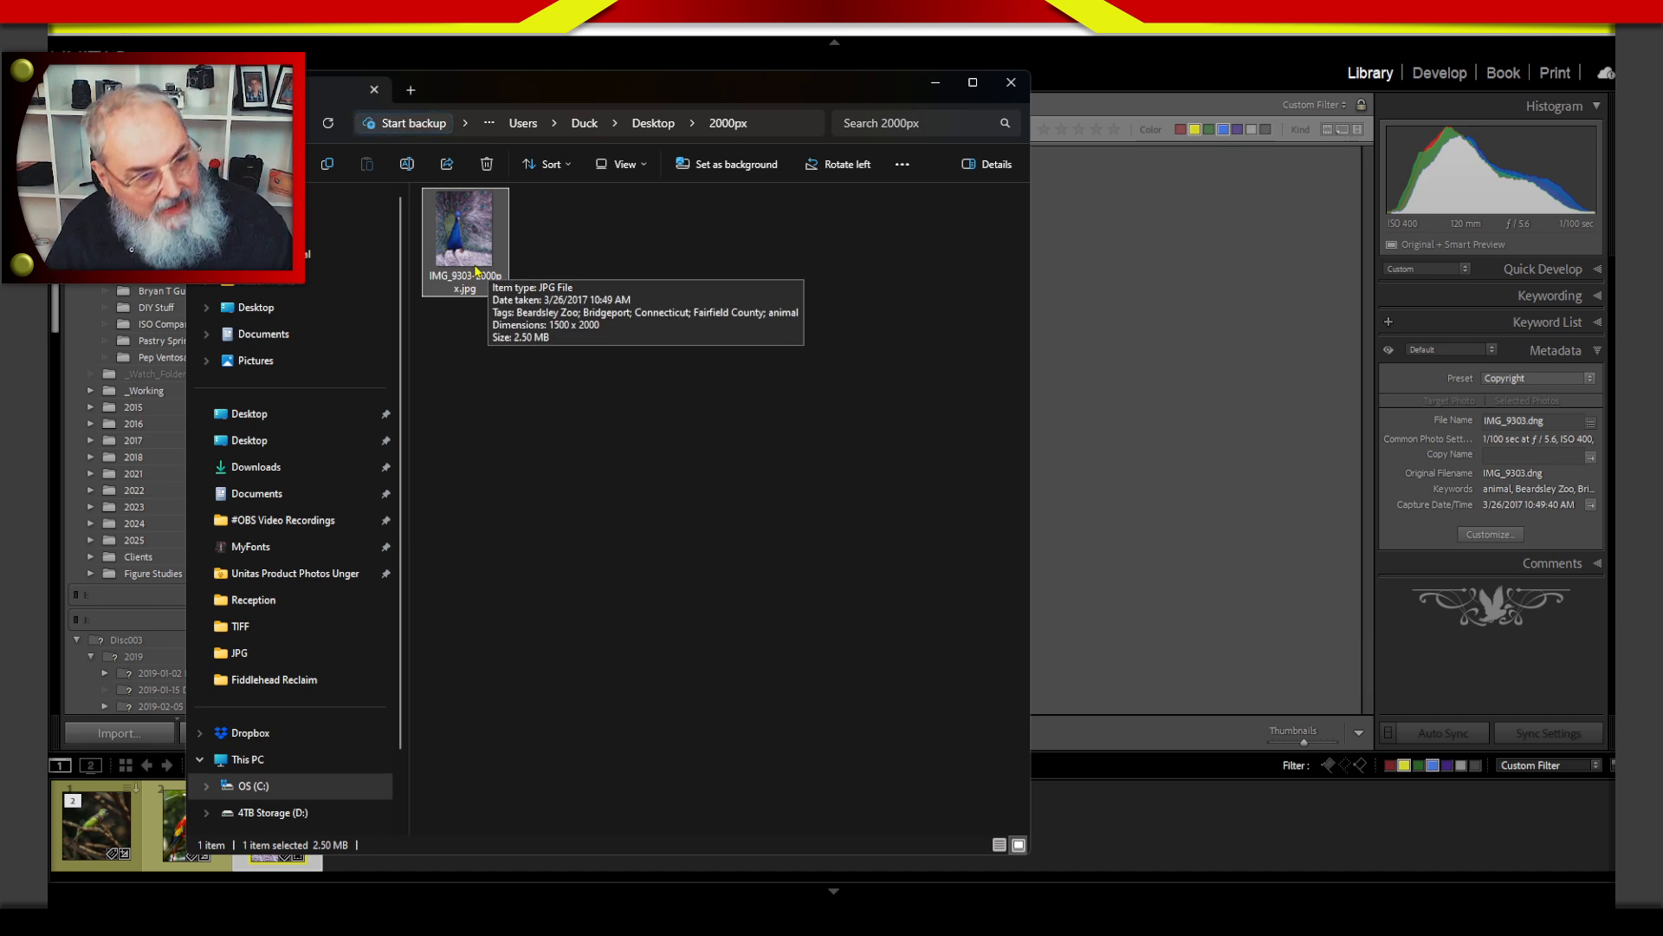
{"action": "key", "text": "shift+Delete"}
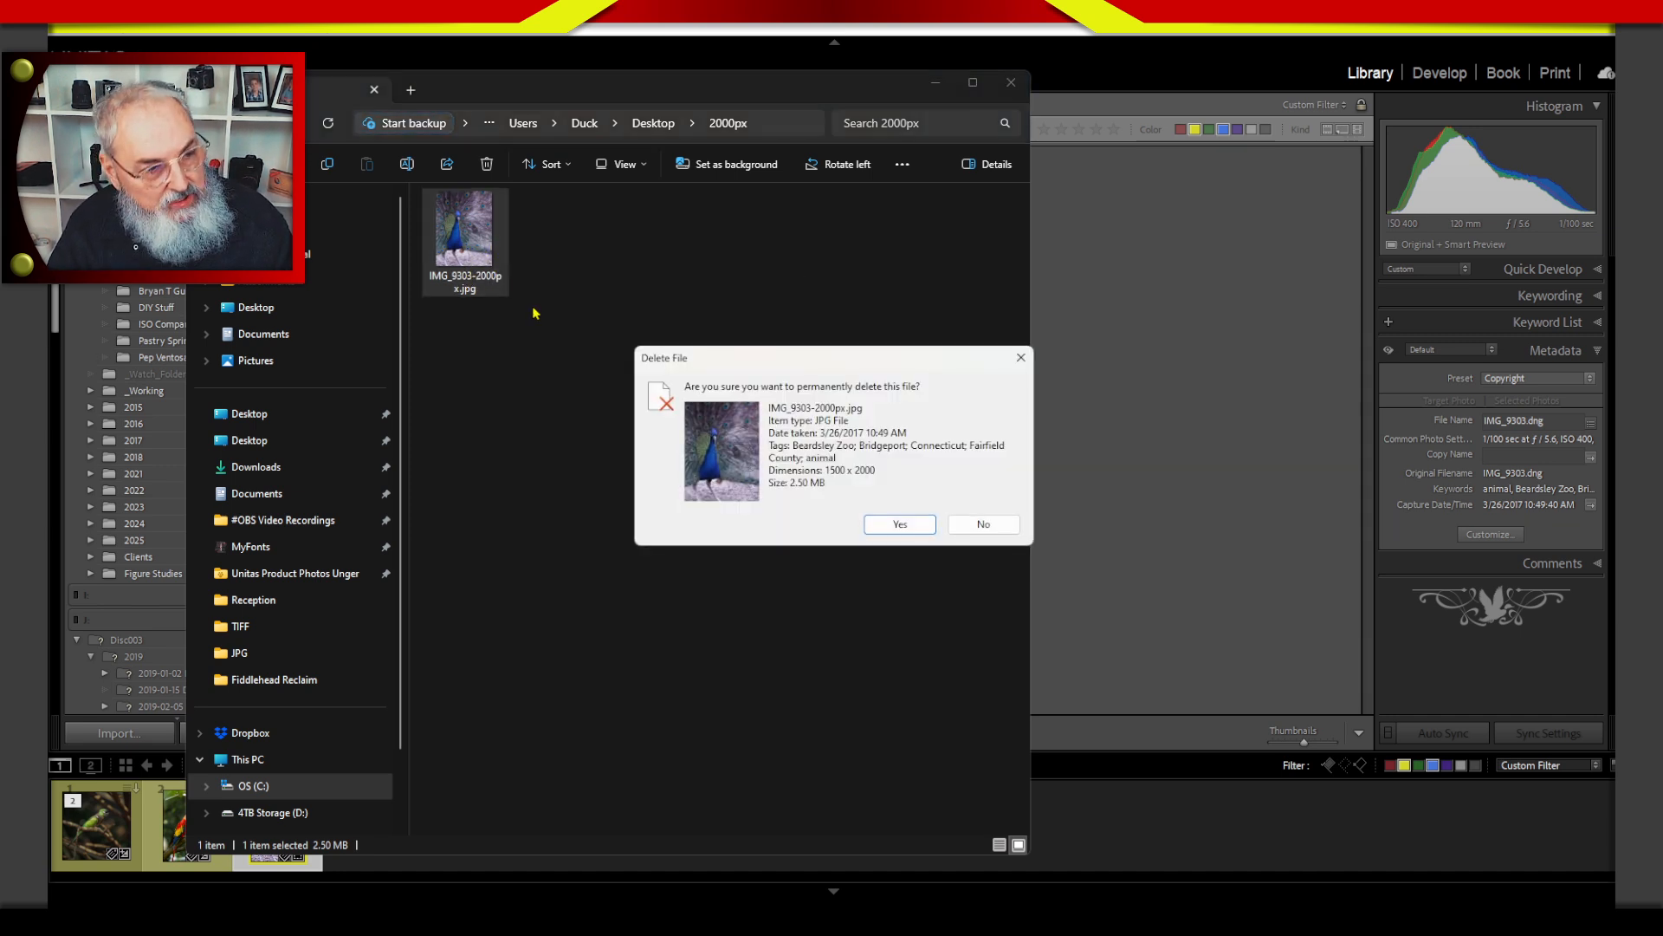
{"action": "left_click", "coordinate": [901, 523]}
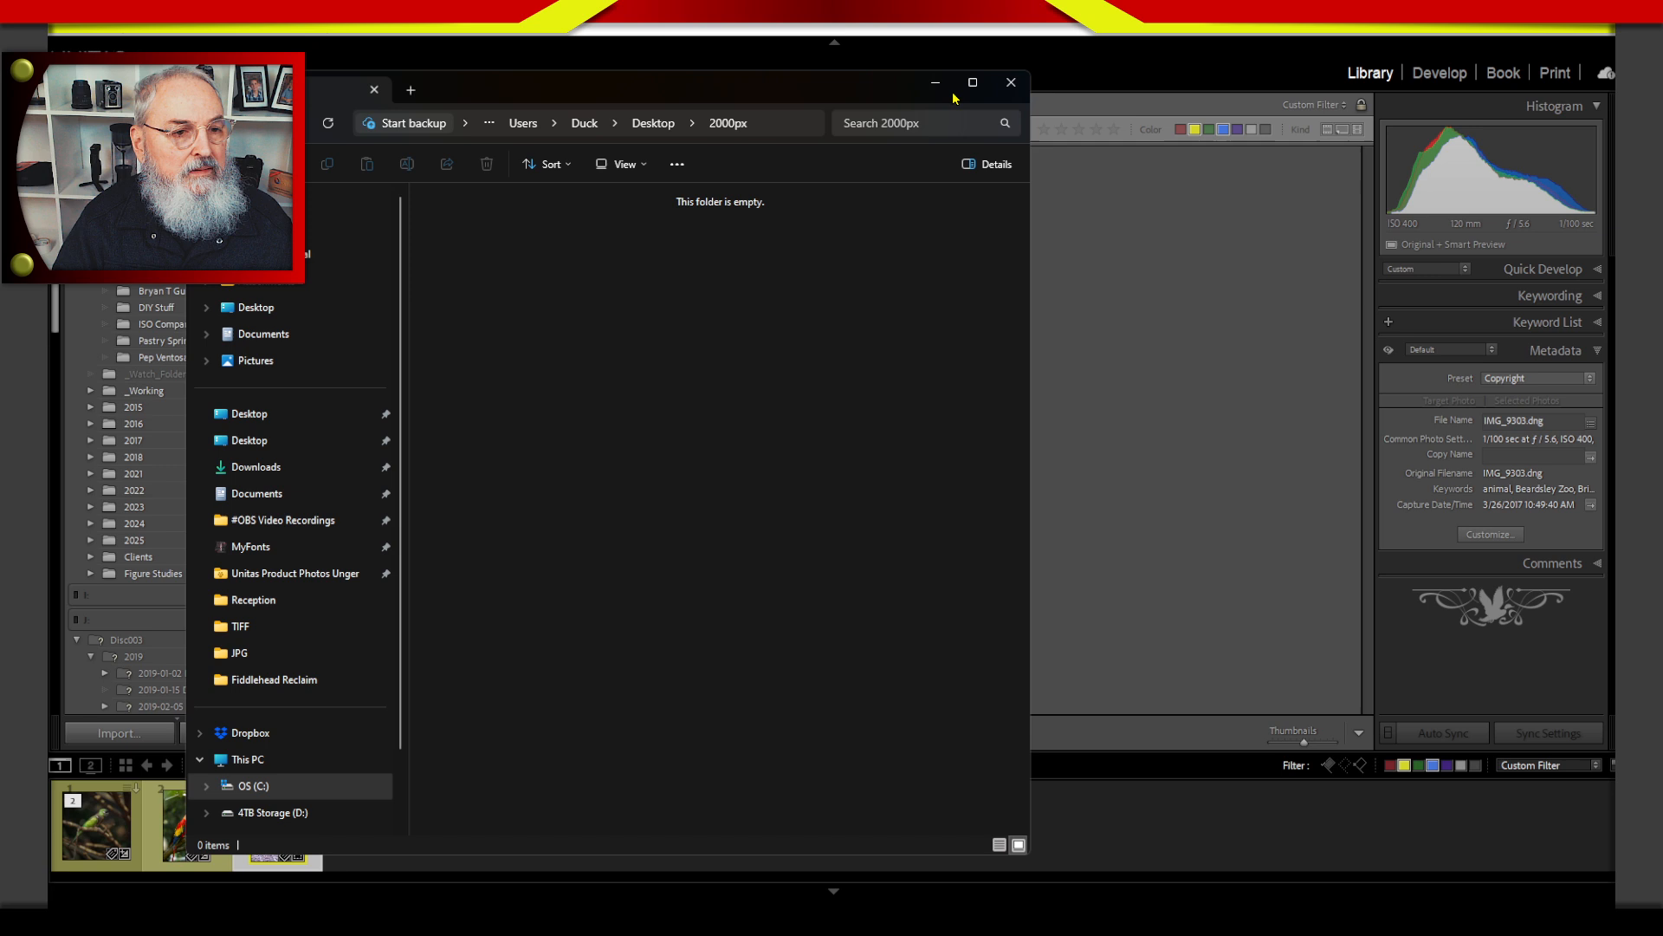
{"action": "left_click", "coordinate": [1010, 83]}
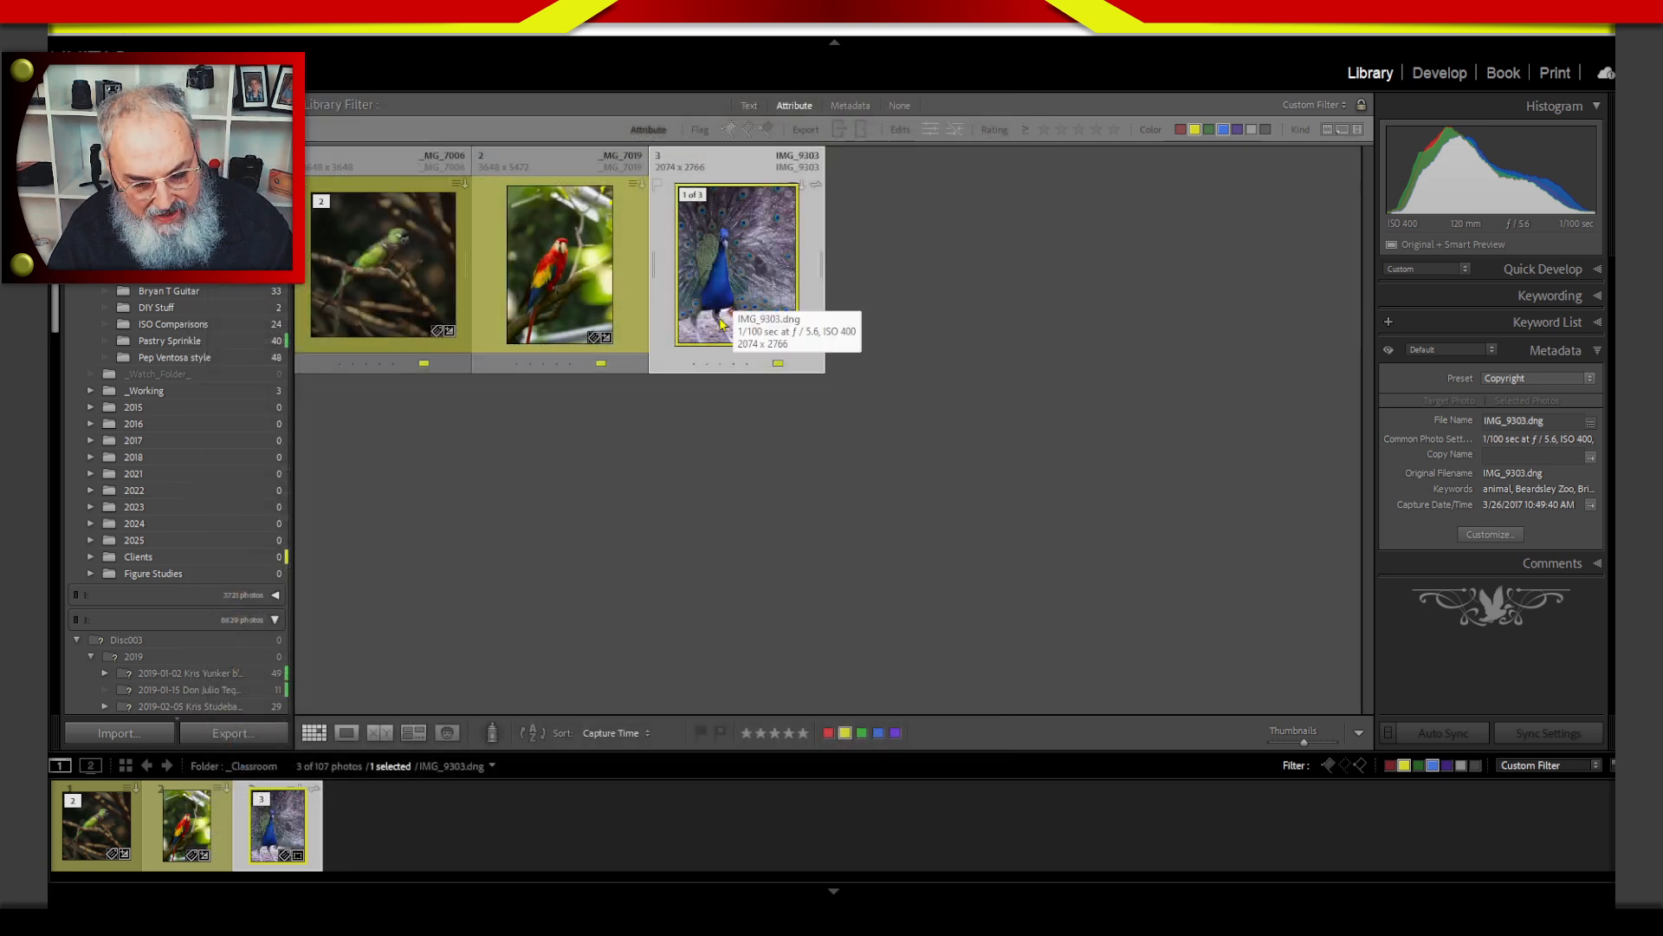
Change the peacock photo's label from yellow to green and switch the attribute filter from yellow to green.
{"action": "key", "text": "7"}
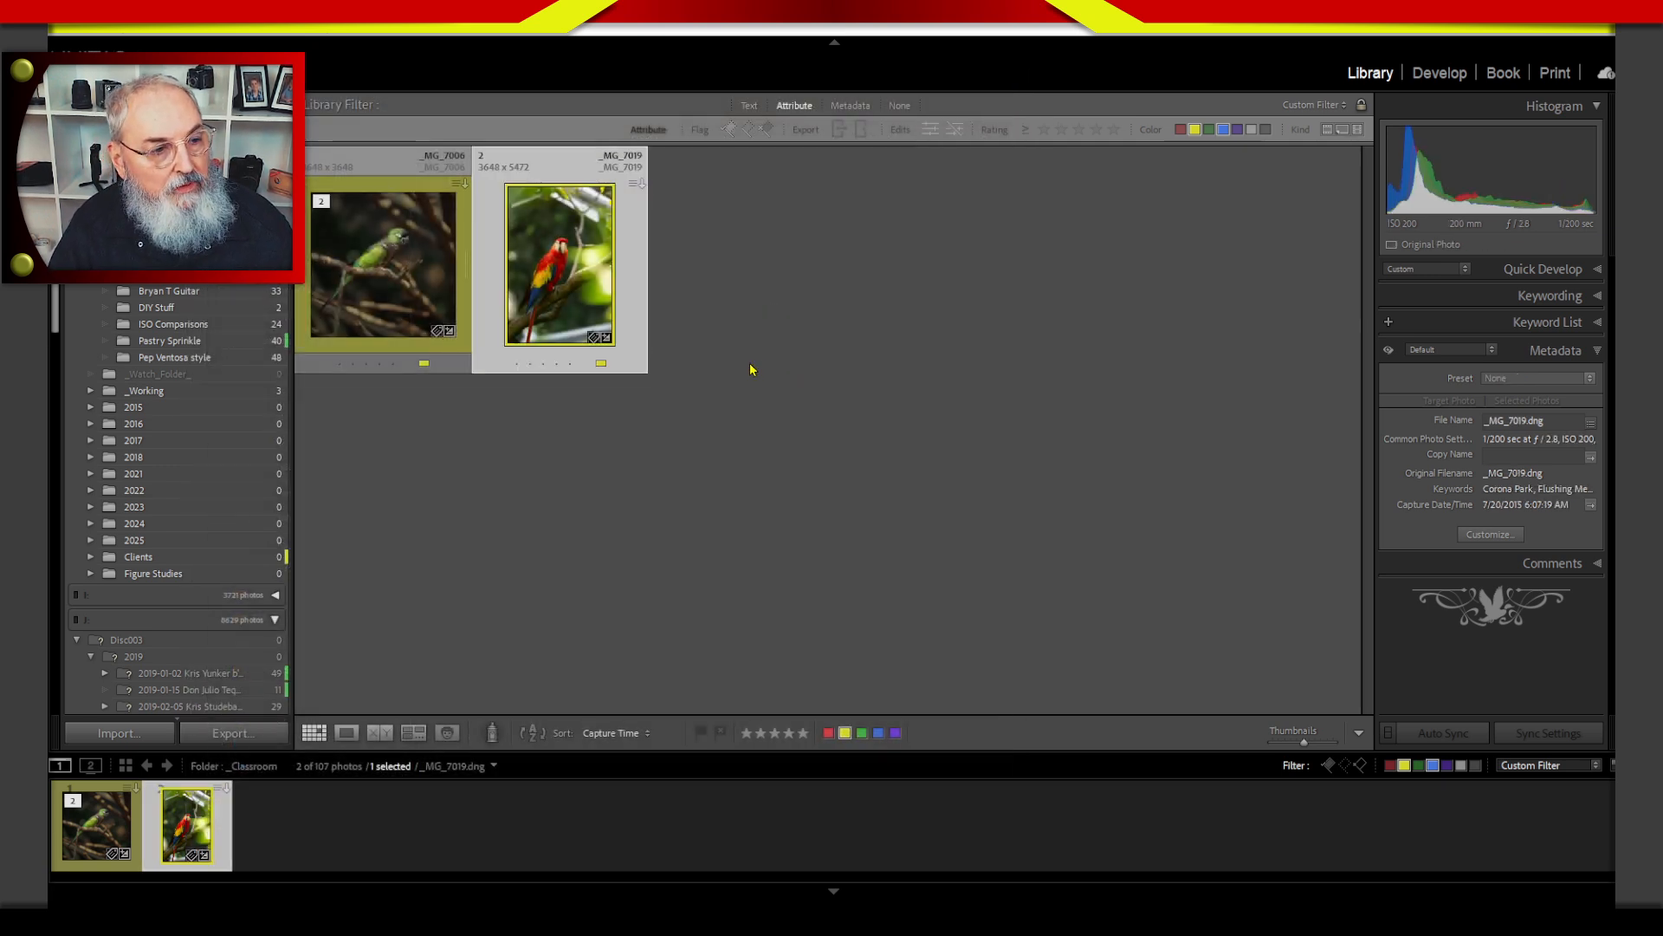
{"action": "left_click", "coordinate": [1208, 129]}
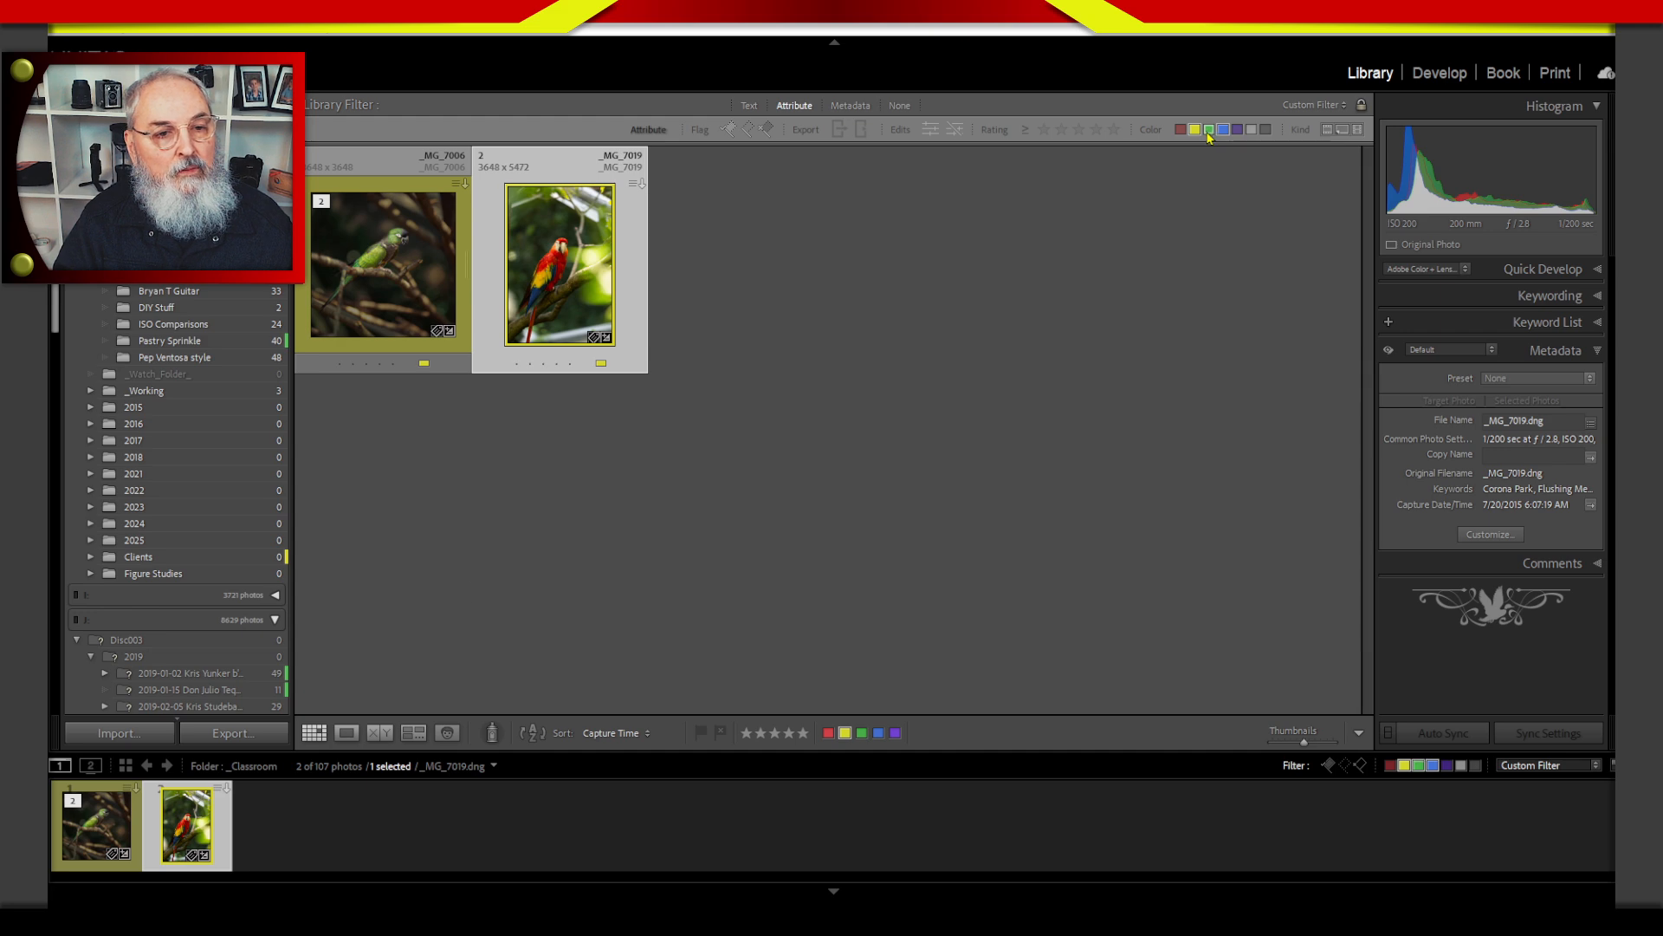
{"action": "left_click", "coordinate": [1195, 129]}
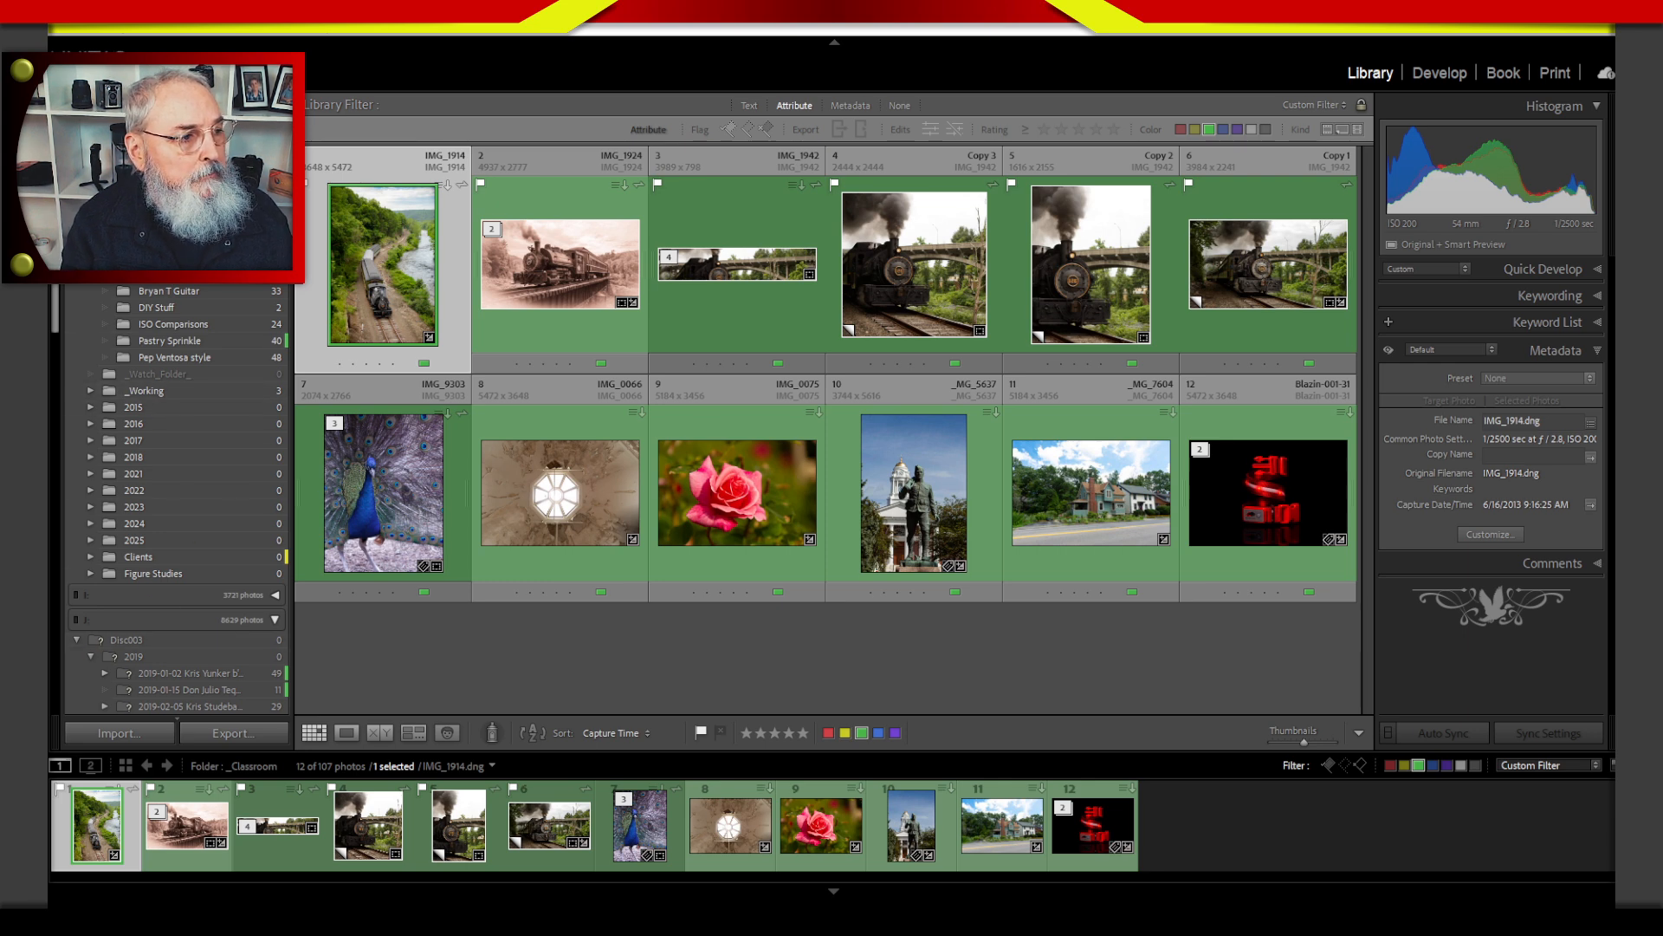
Turn off the library filter to show all the classroom photos again.
{"action": "scroll", "coordinate": [173, 502], "scroll_direction": "up", "scroll_amount": 5}
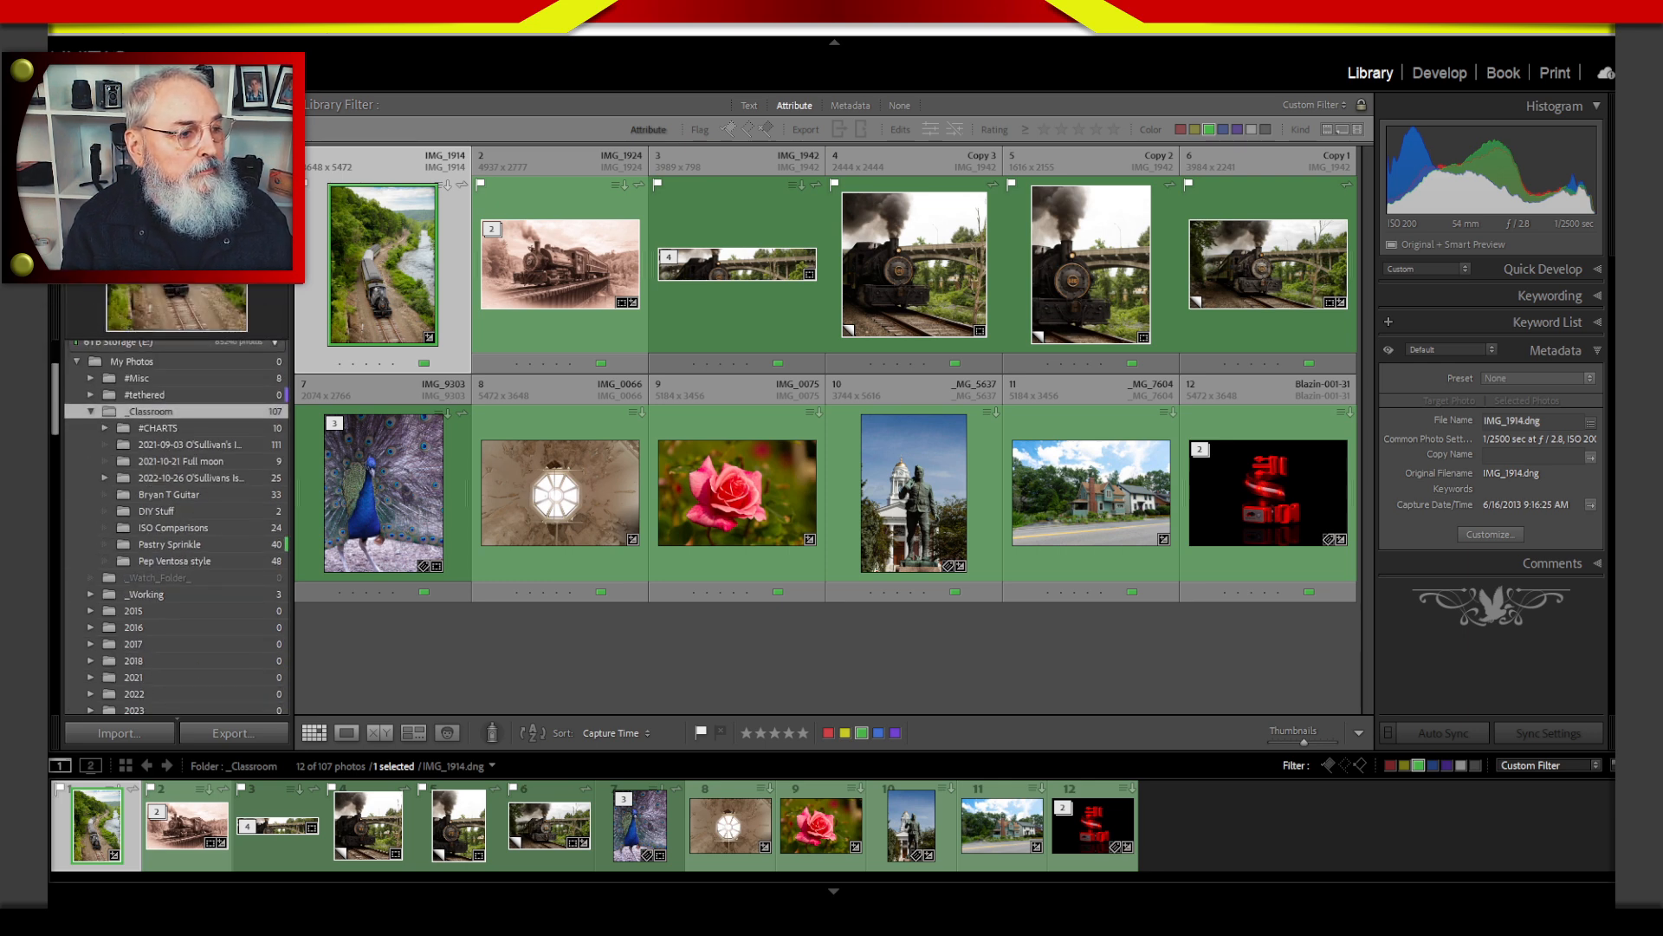
{"action": "scroll", "coordinate": [173, 520], "scroll_direction": "down", "scroll_amount": 5}
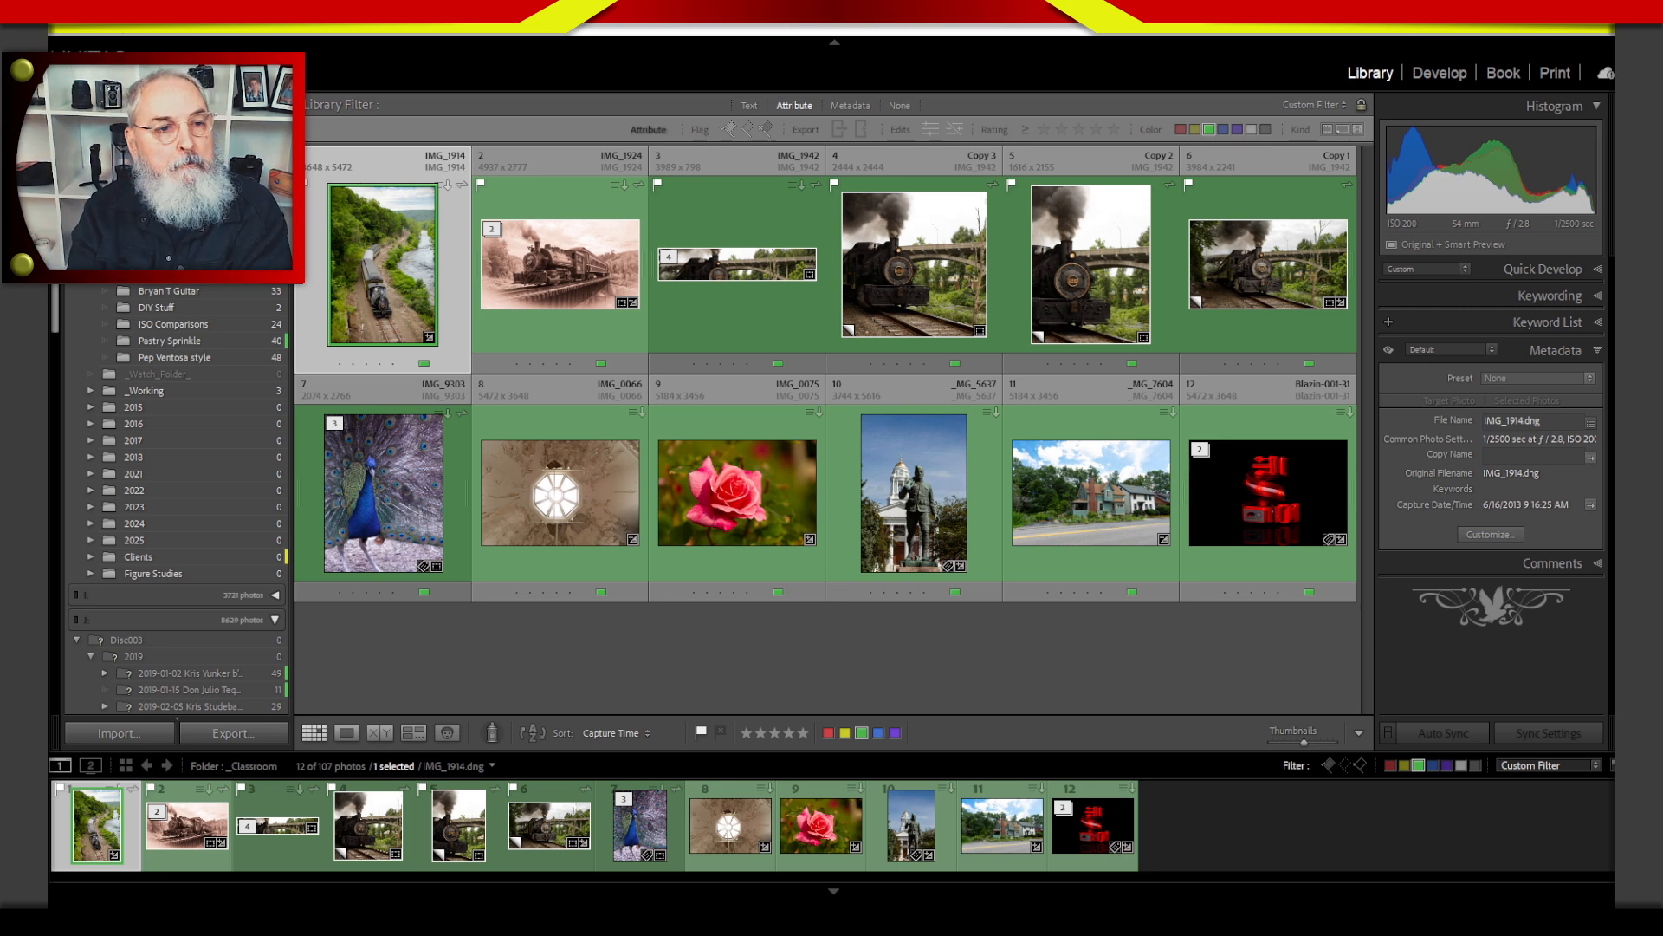
{"action": "left_click", "coordinate": [899, 106]}
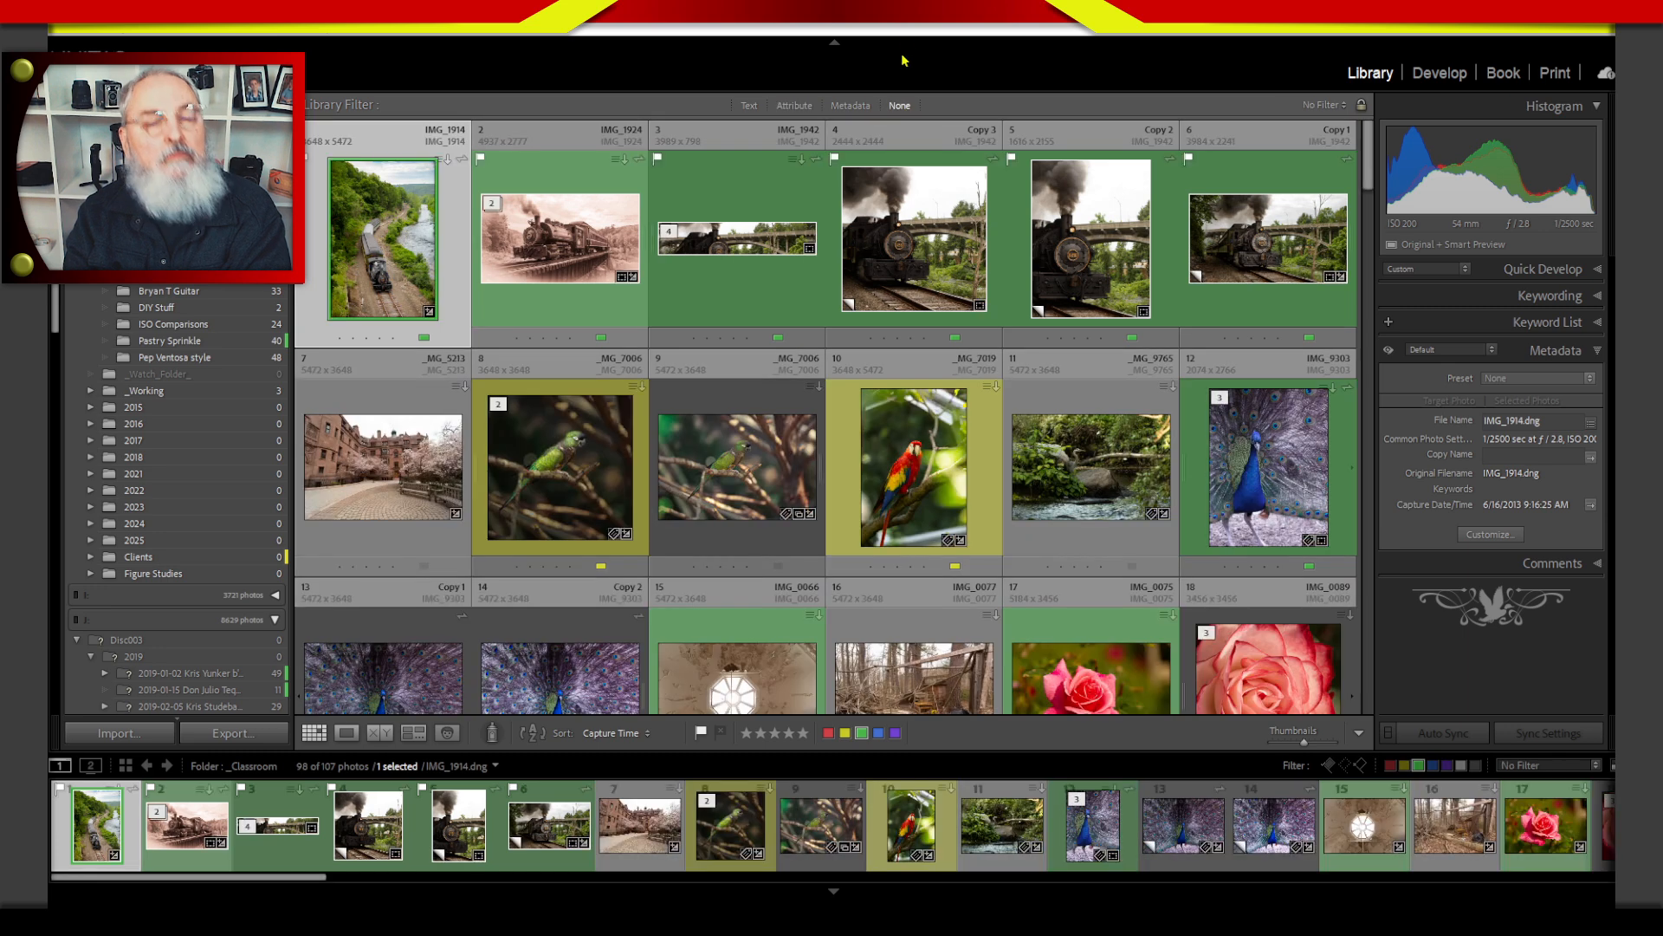
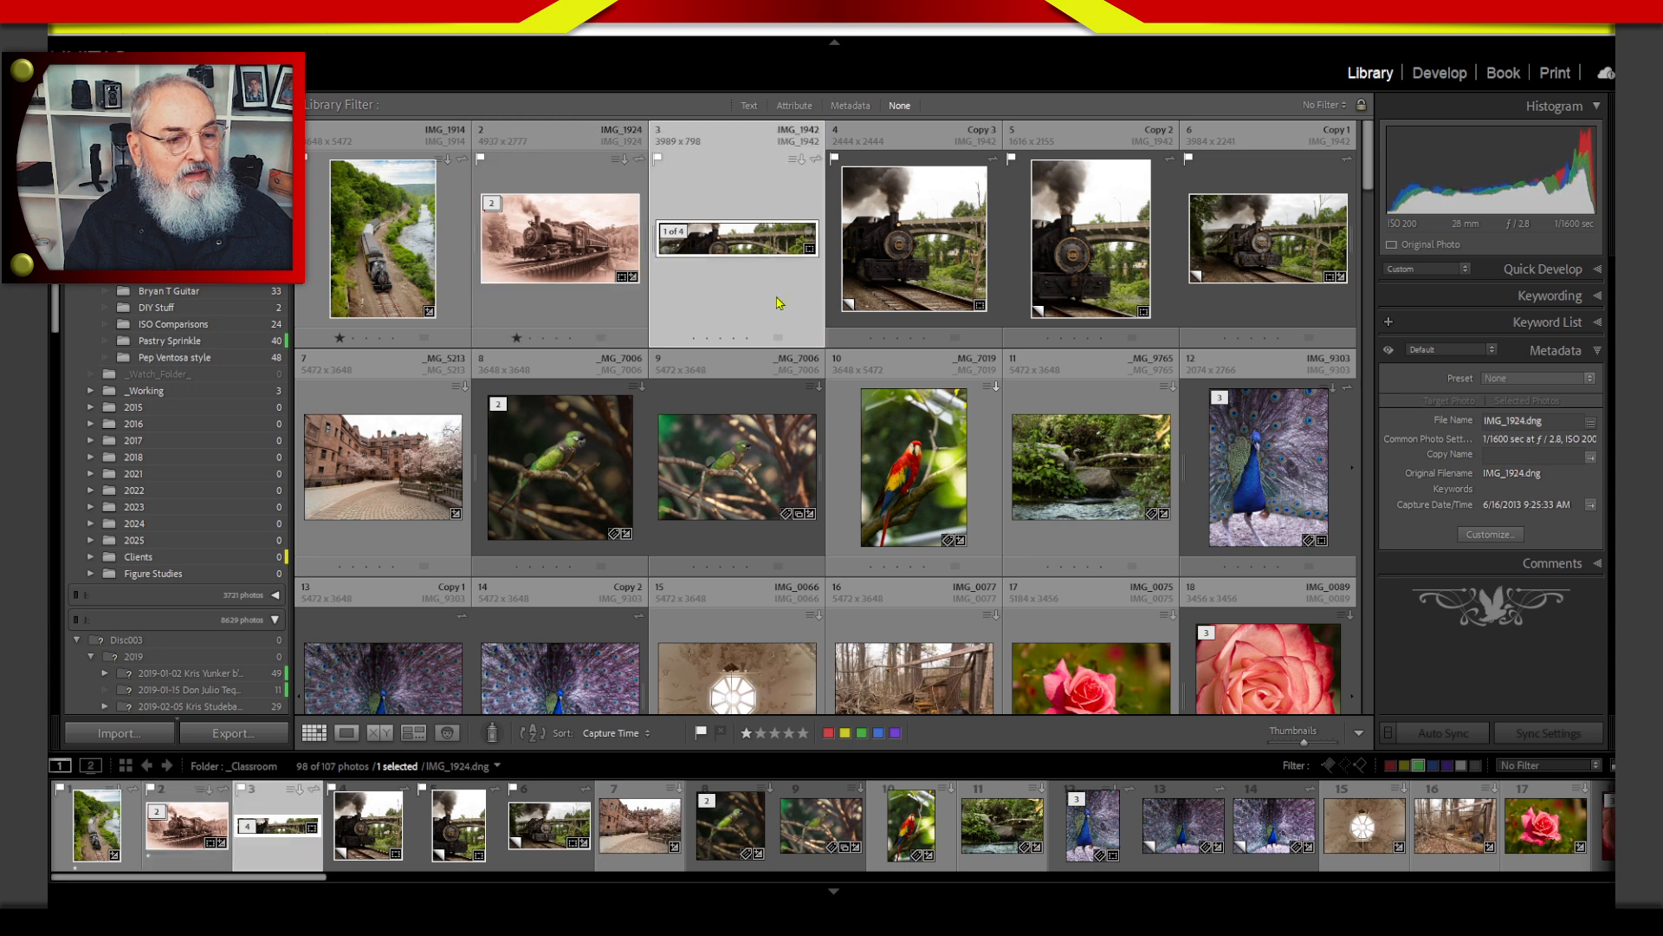
{"action": "key", "text": "1"}
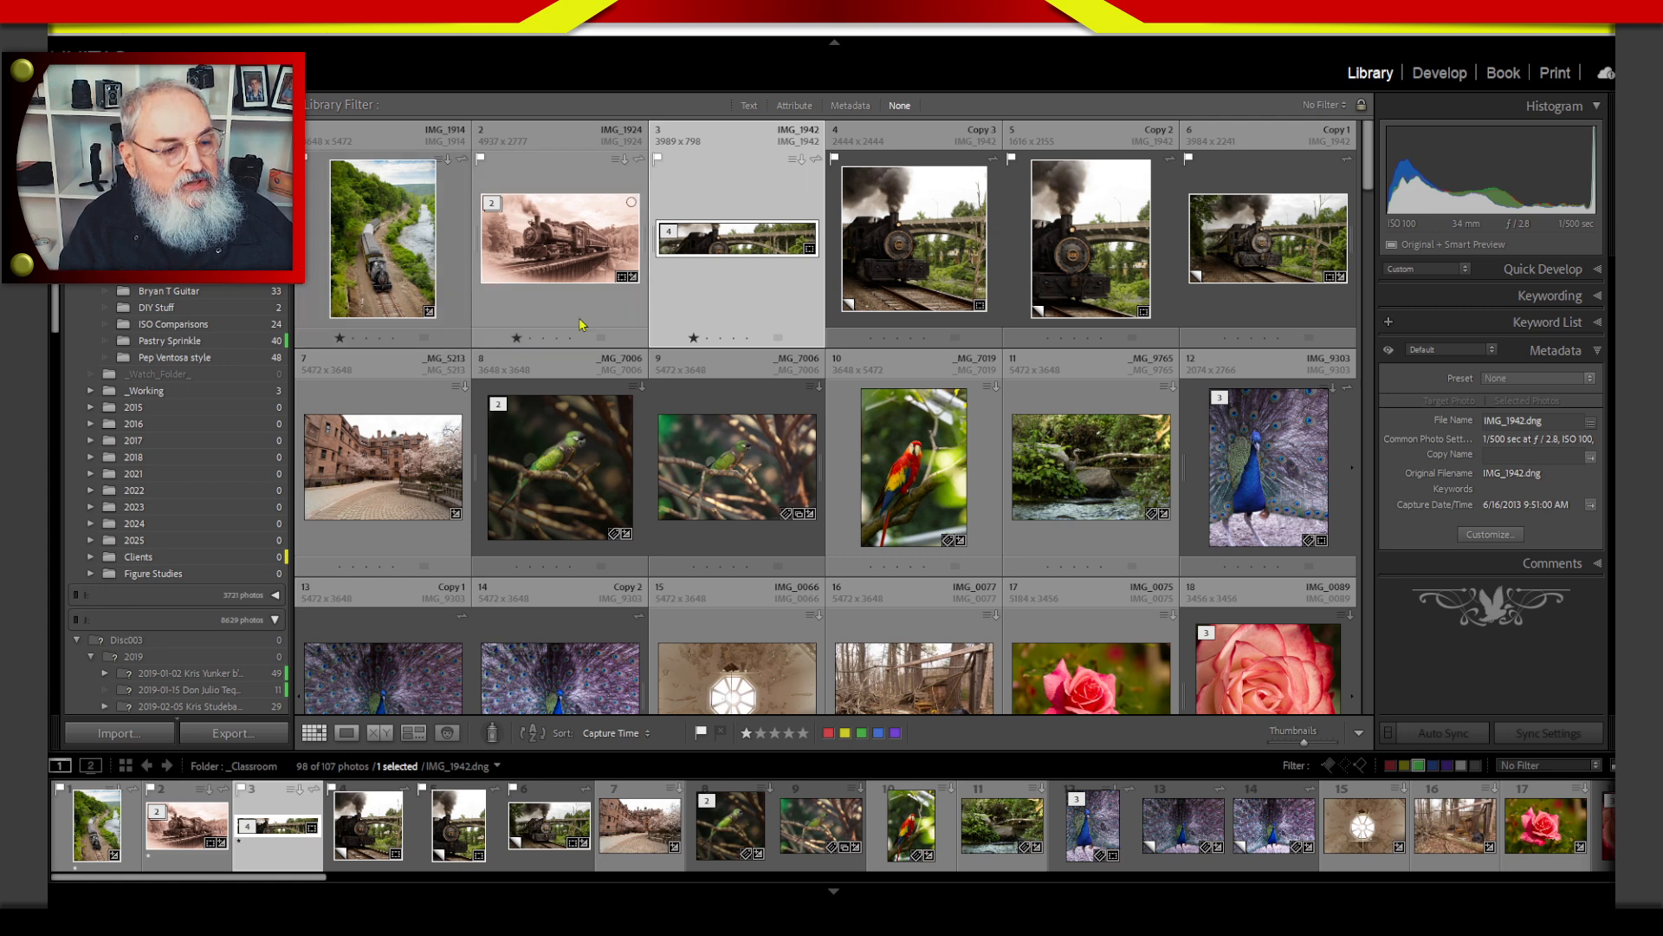
Rate the panoramic IMG_1942 train photo and its square-cropped Copy 3 one star each.
{"action": "left_click", "coordinate": [915, 277]}
{"action": "key", "text": "1"}
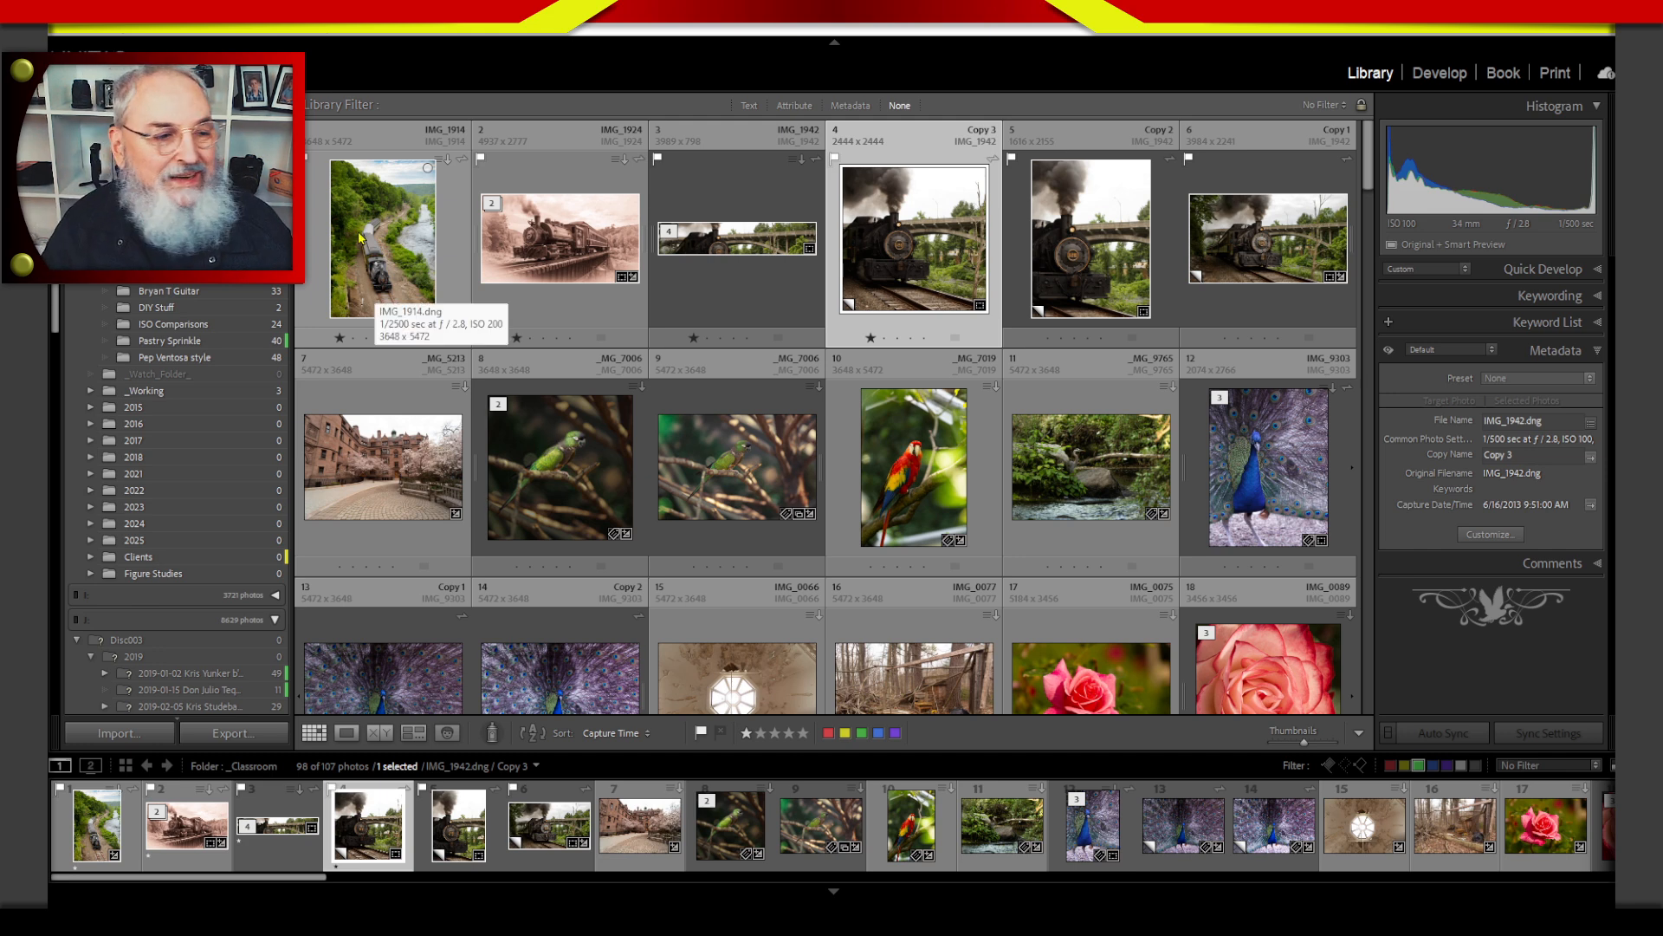
Inspect the sepia IMG_1924 train photo with the Remove tool's Visualize Spots, turn that view off, and rate the photo two stars.
{"action": "left_click", "coordinate": [518, 305]}
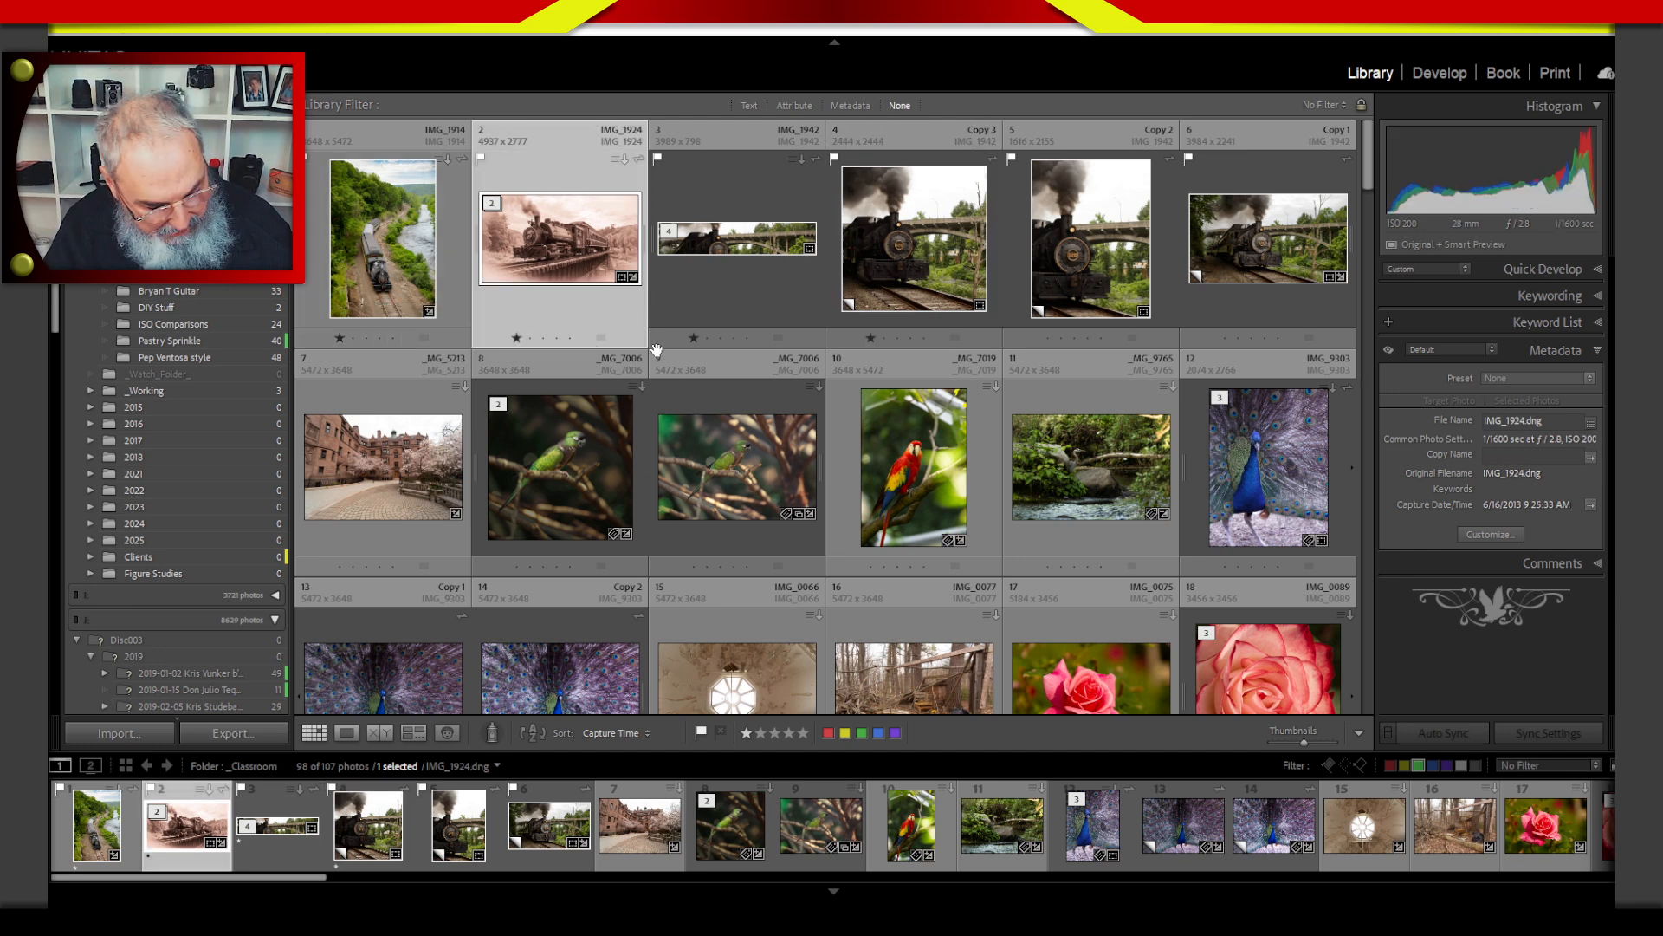
{"action": "key", "text": "e"}
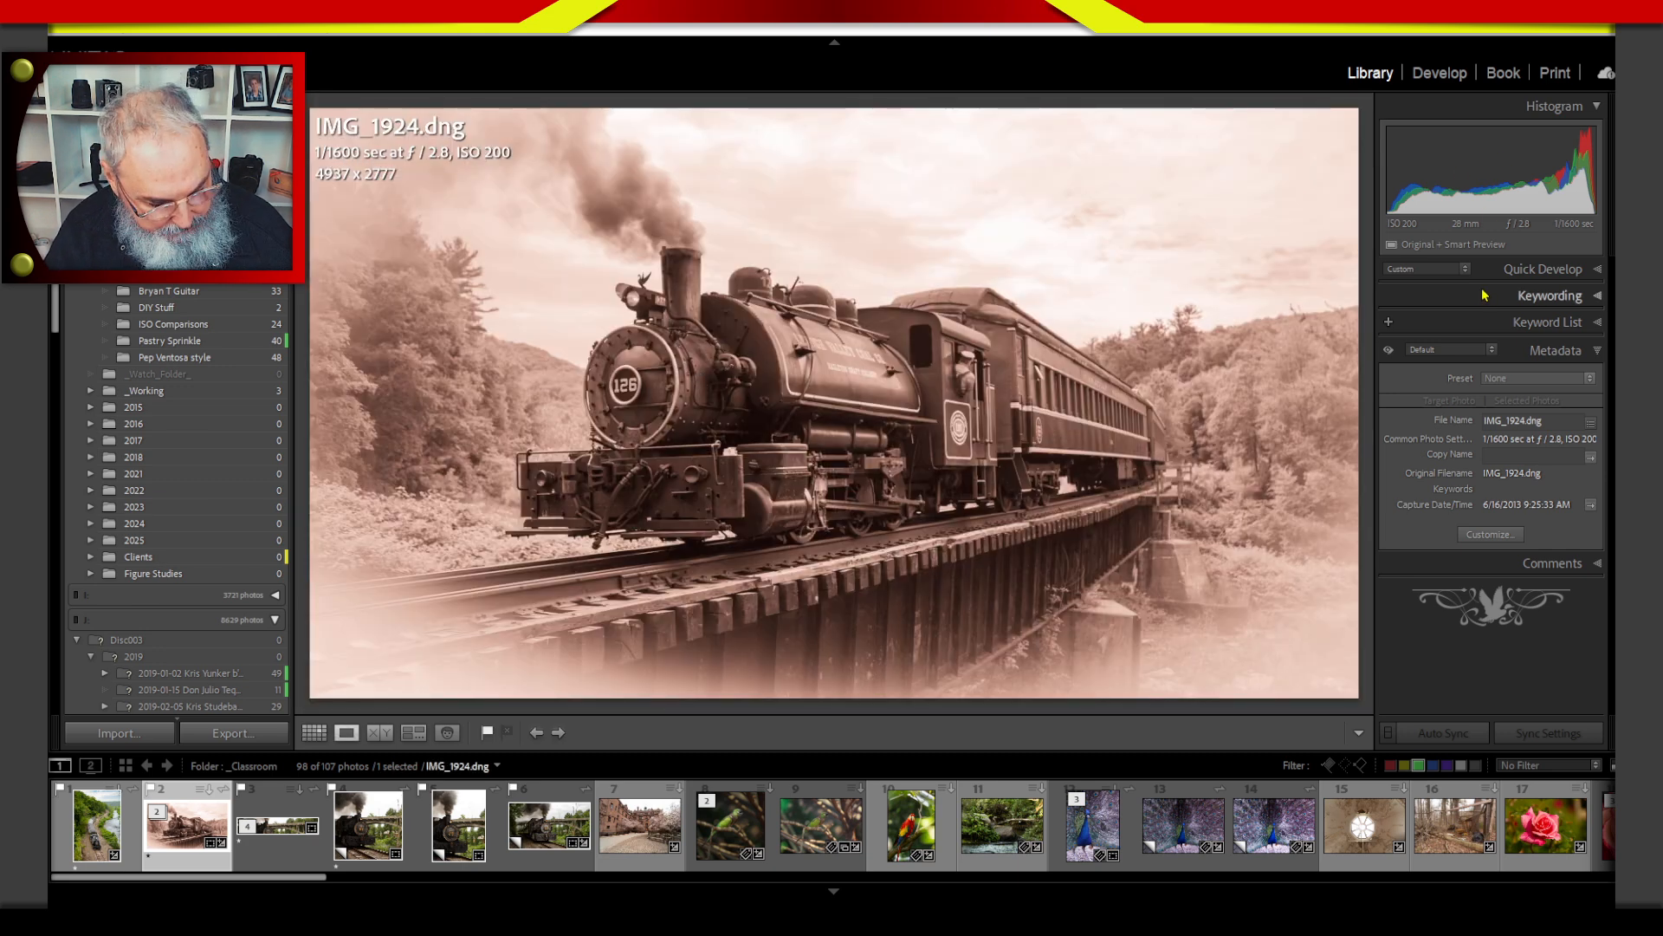
{"action": "key", "text": "q"}
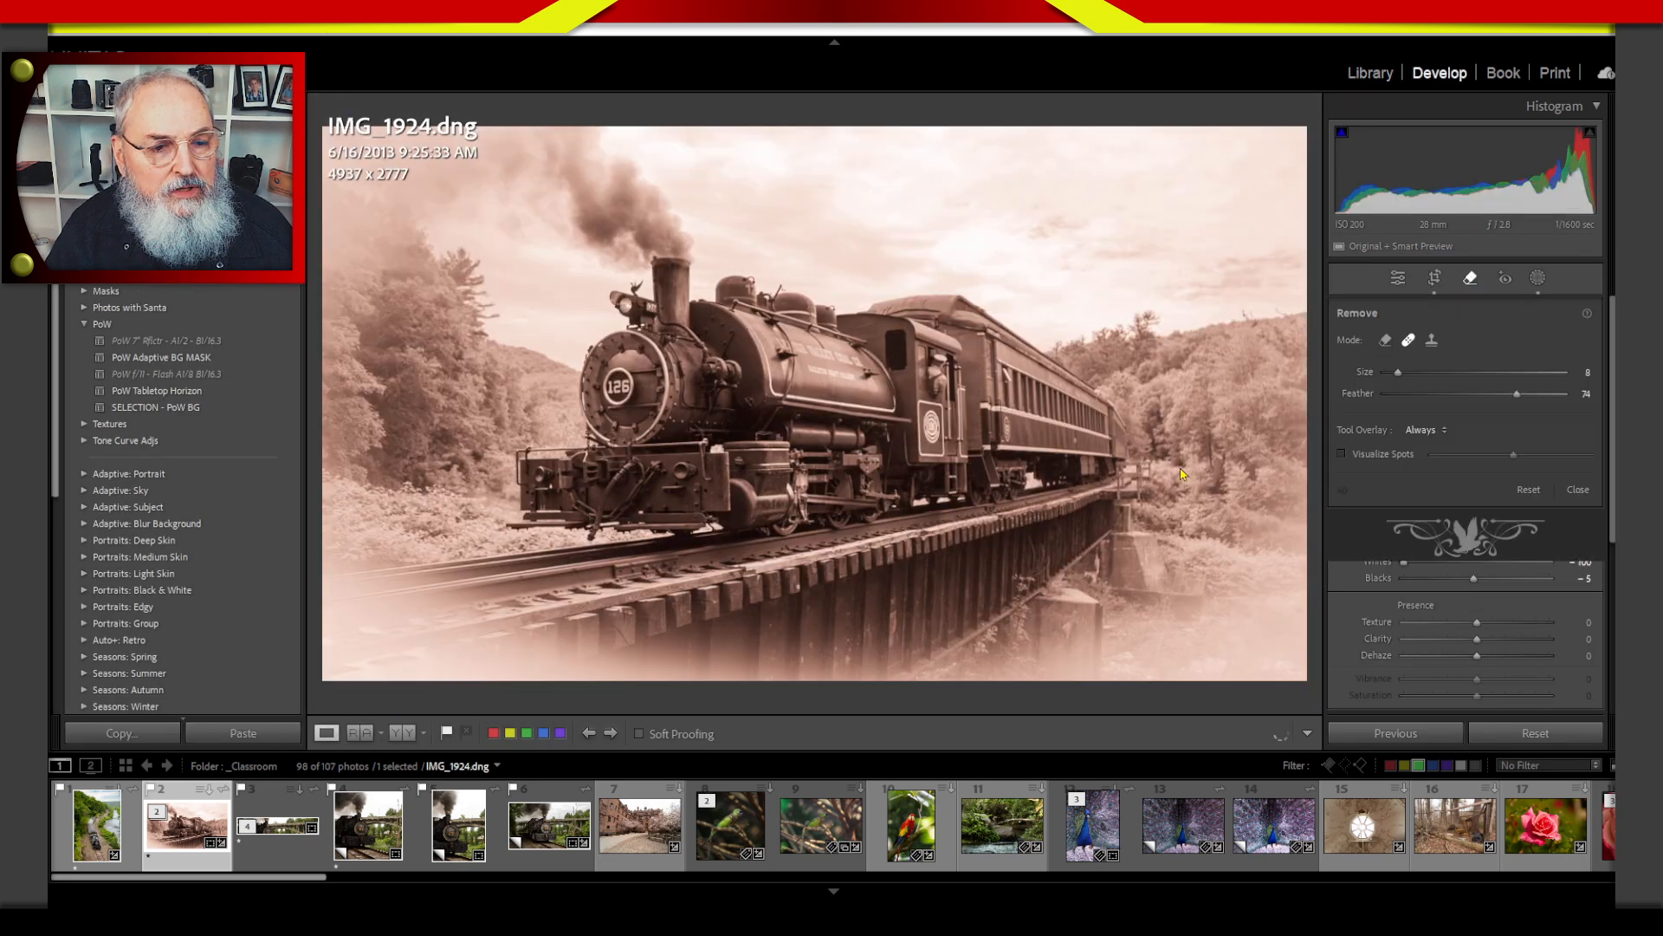
{"action": "left_click", "coordinate": [1342, 454]}
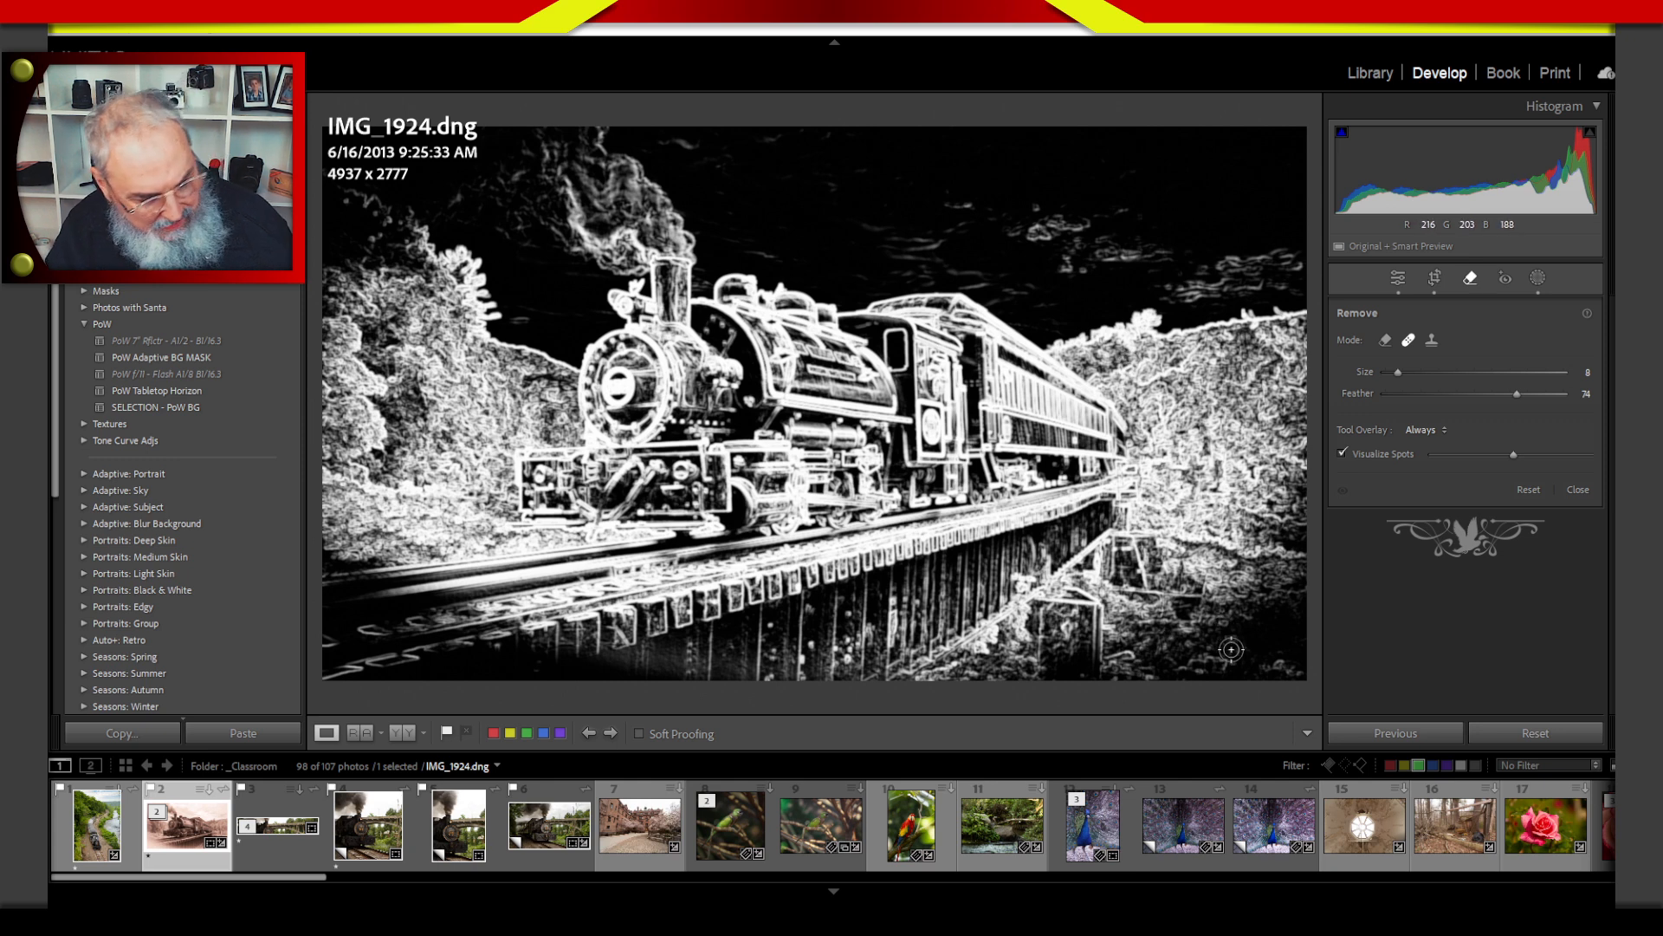
{"action": "left_click", "coordinate": [1343, 454]}
{"action": "key", "text": "2"}
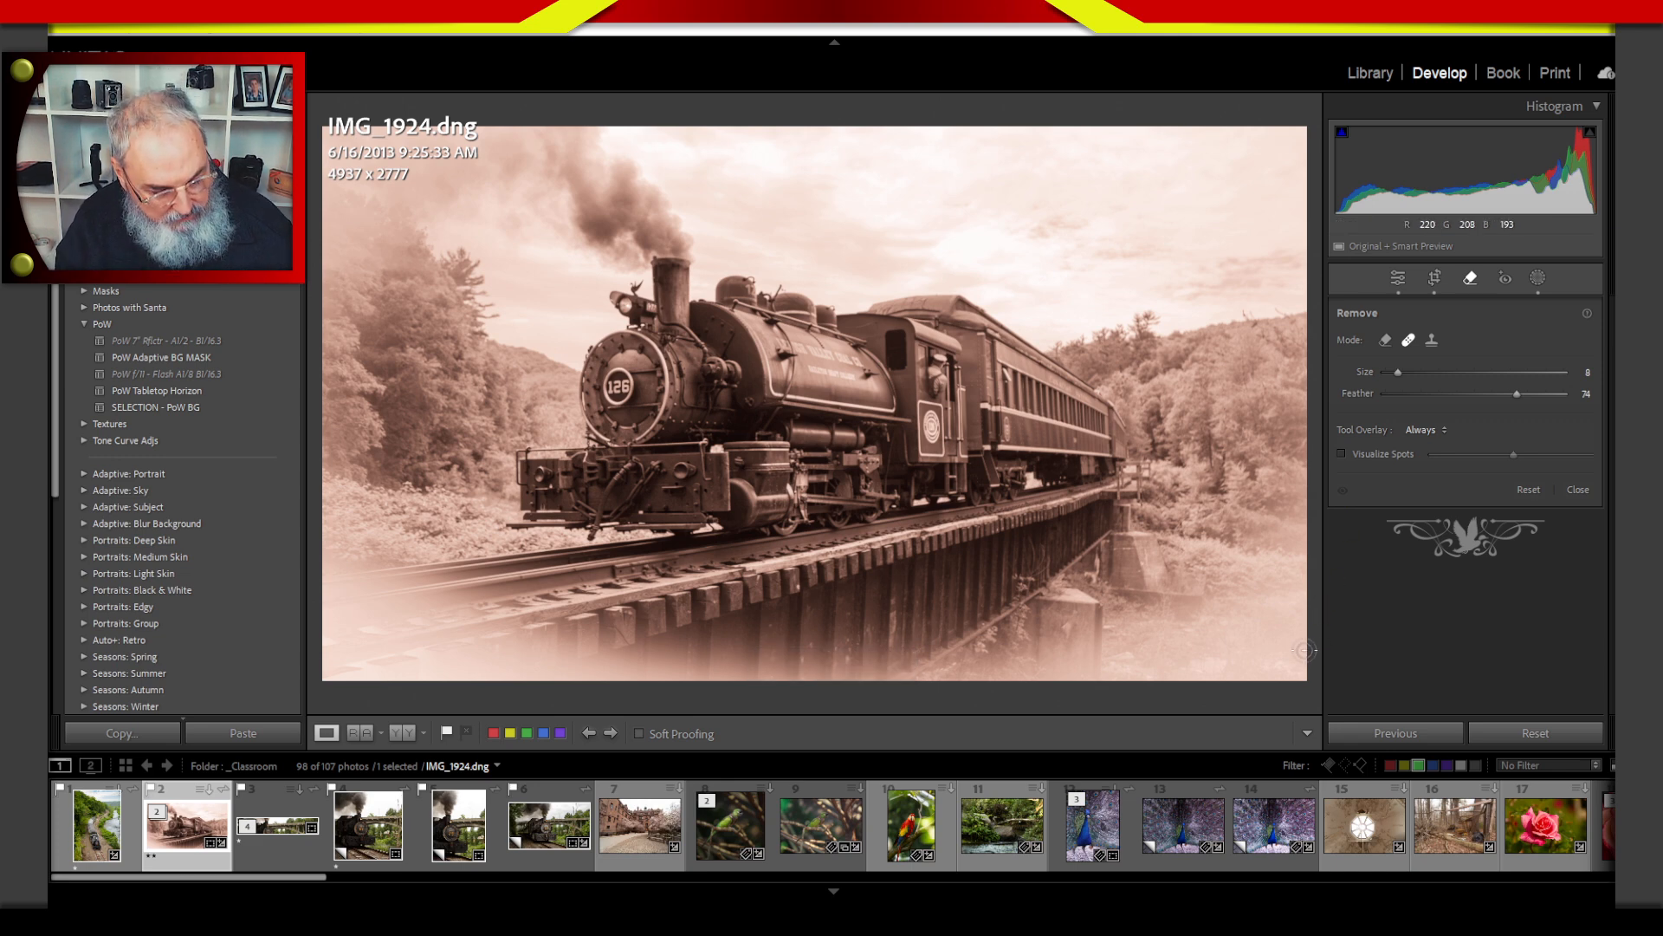
Return to the photo grid and replace the green attribute filter with a rating filter equal to one star.
{"action": "key", "text": "g"}
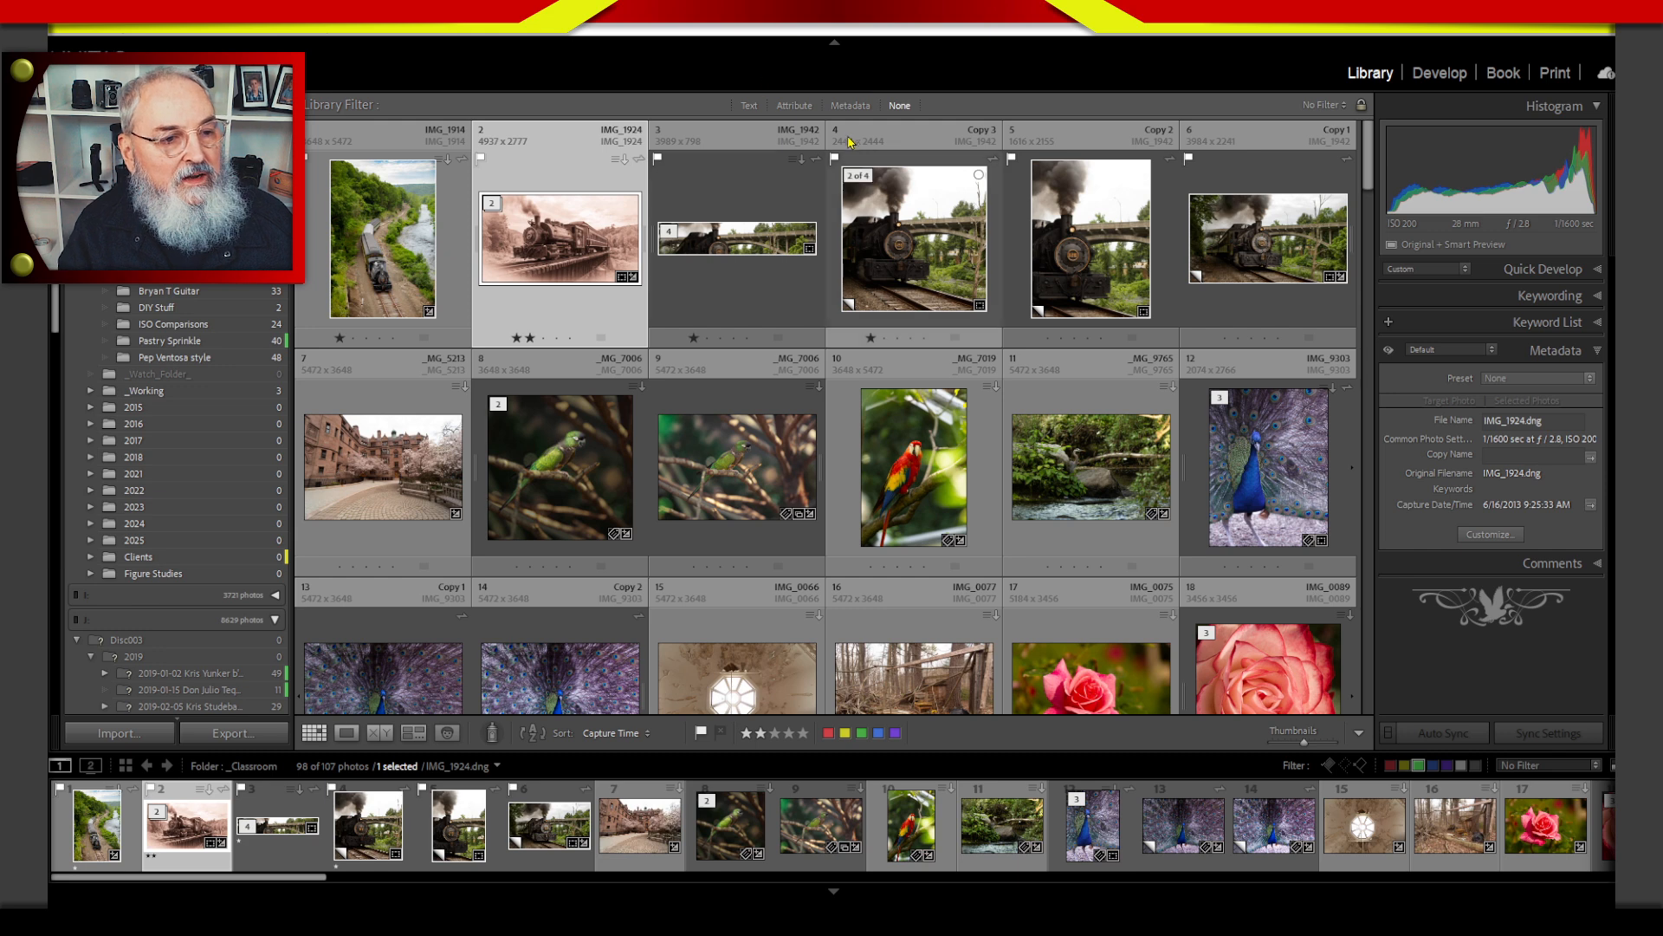
{"action": "left_click", "coordinate": [793, 106]}
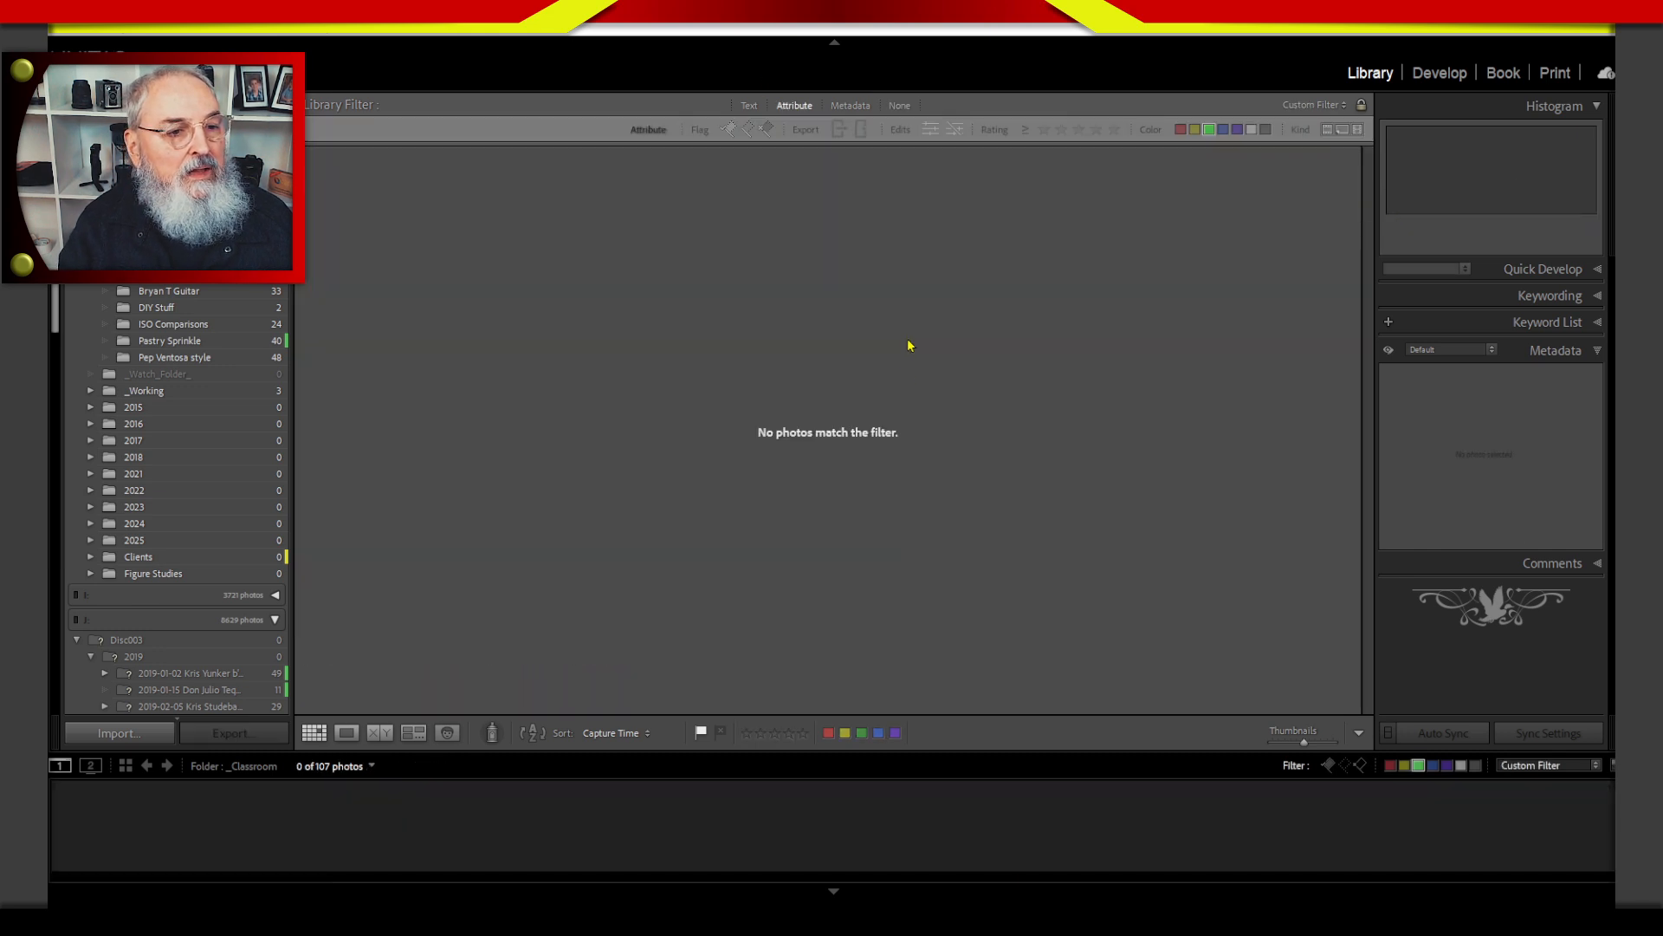
{"action": "left_click", "coordinate": [1208, 129]}
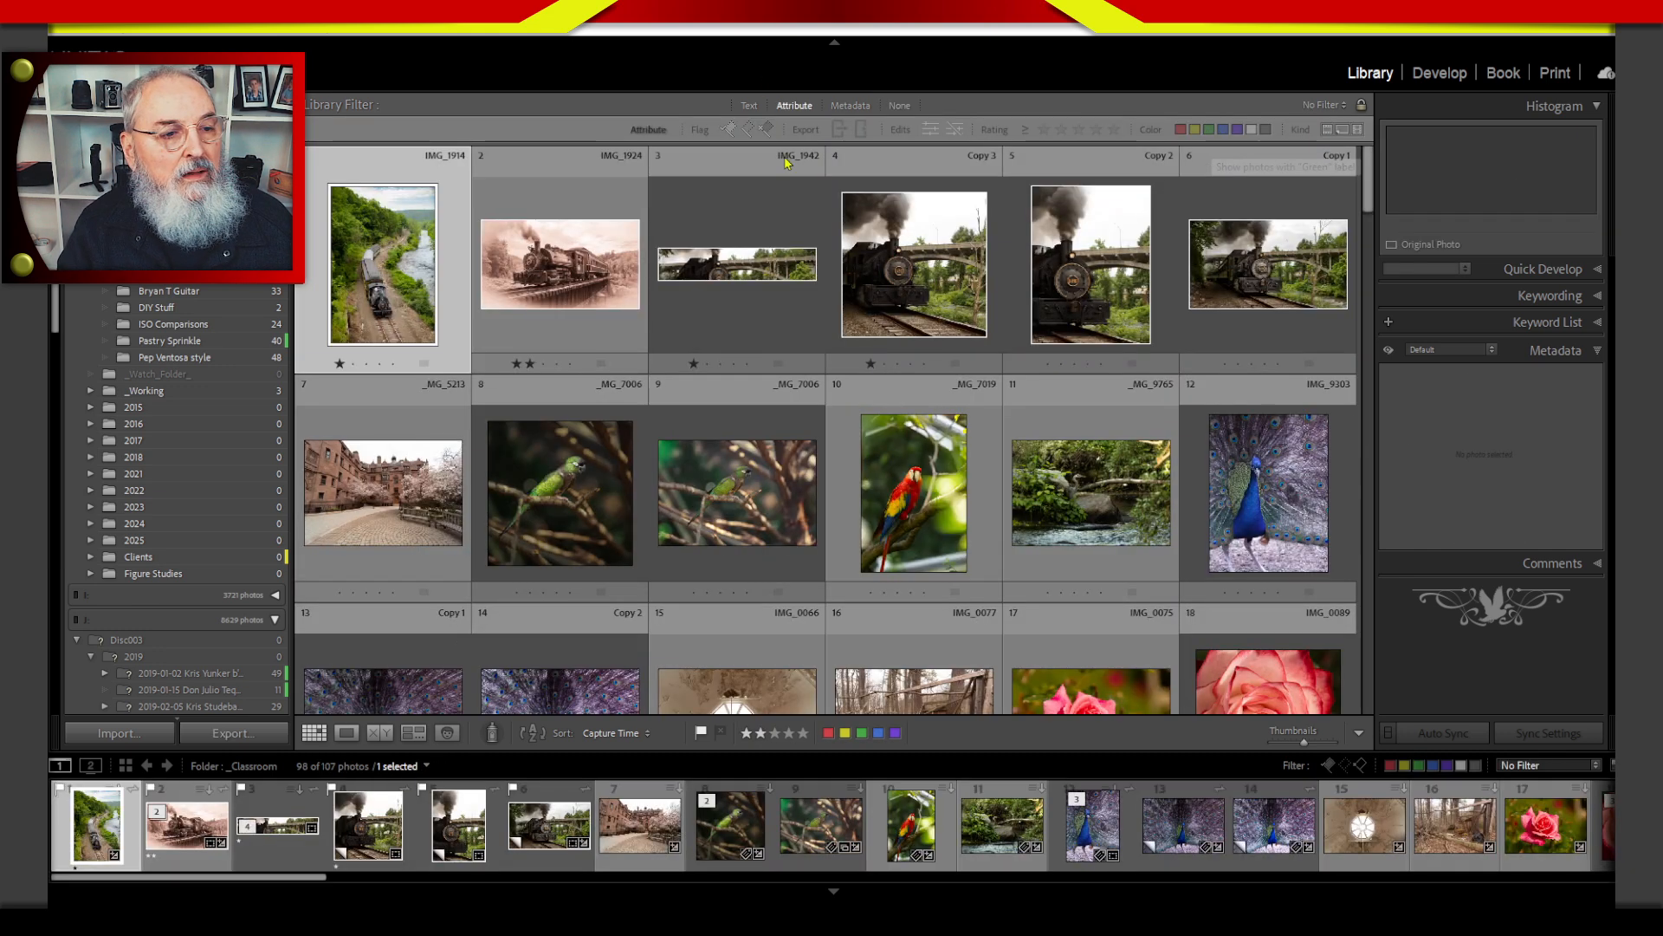
{"action": "left_click", "coordinate": [1044, 129]}
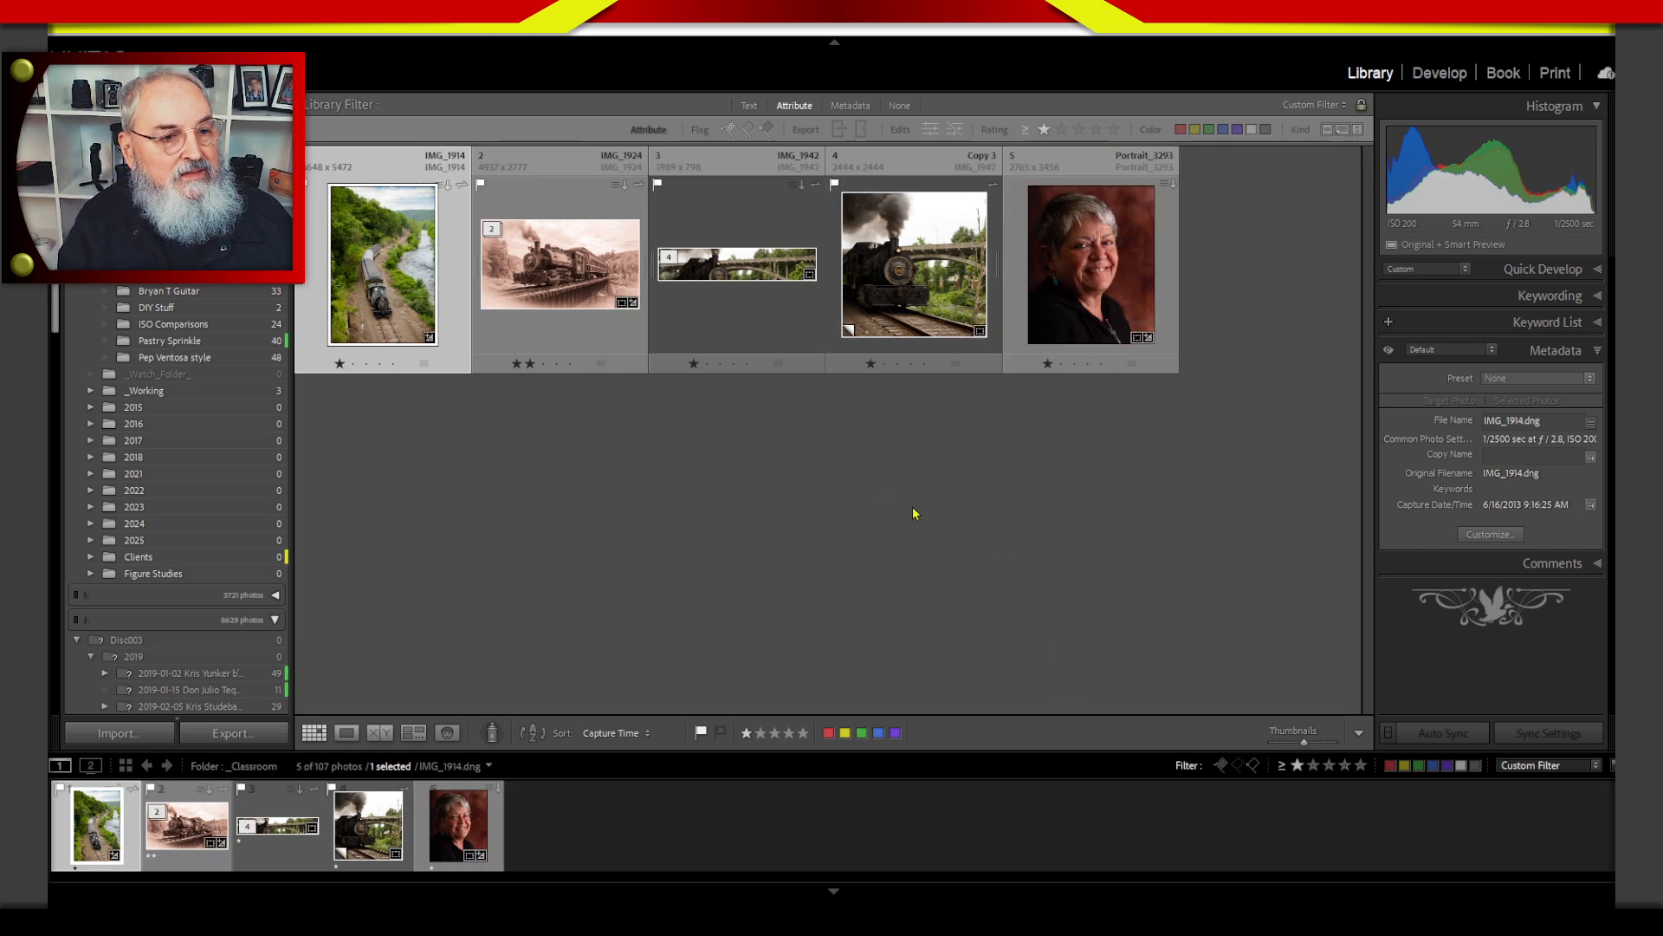
{"action": "left_click", "coordinate": [1025, 131]}
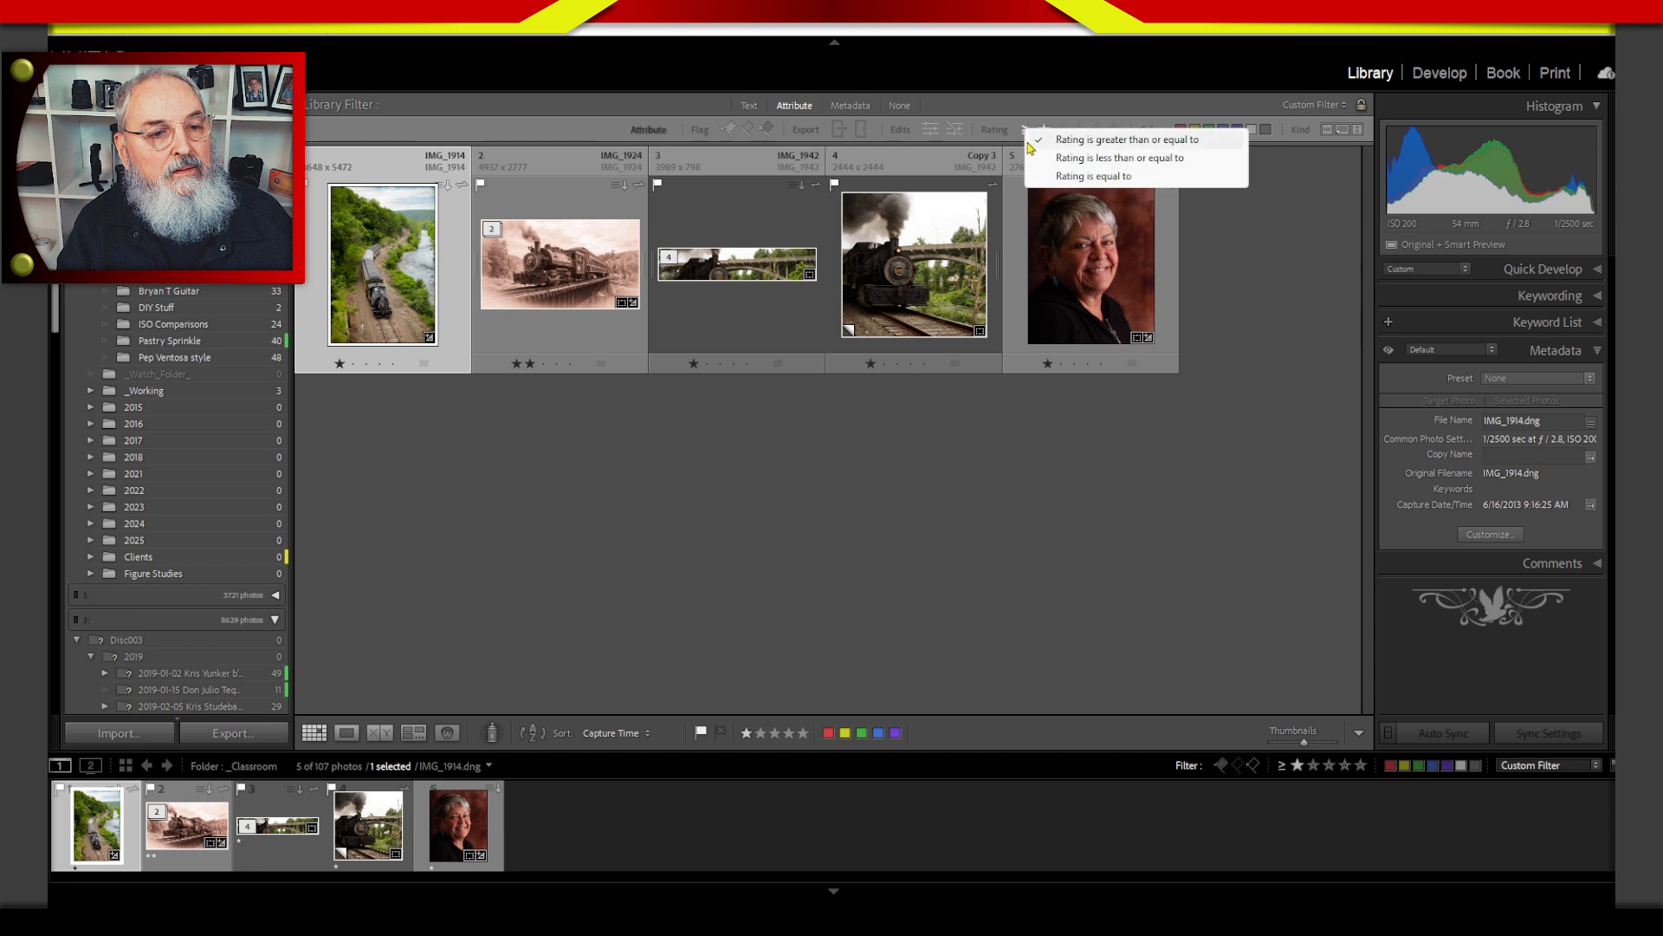
{"action": "left_click", "coordinate": [1100, 177]}
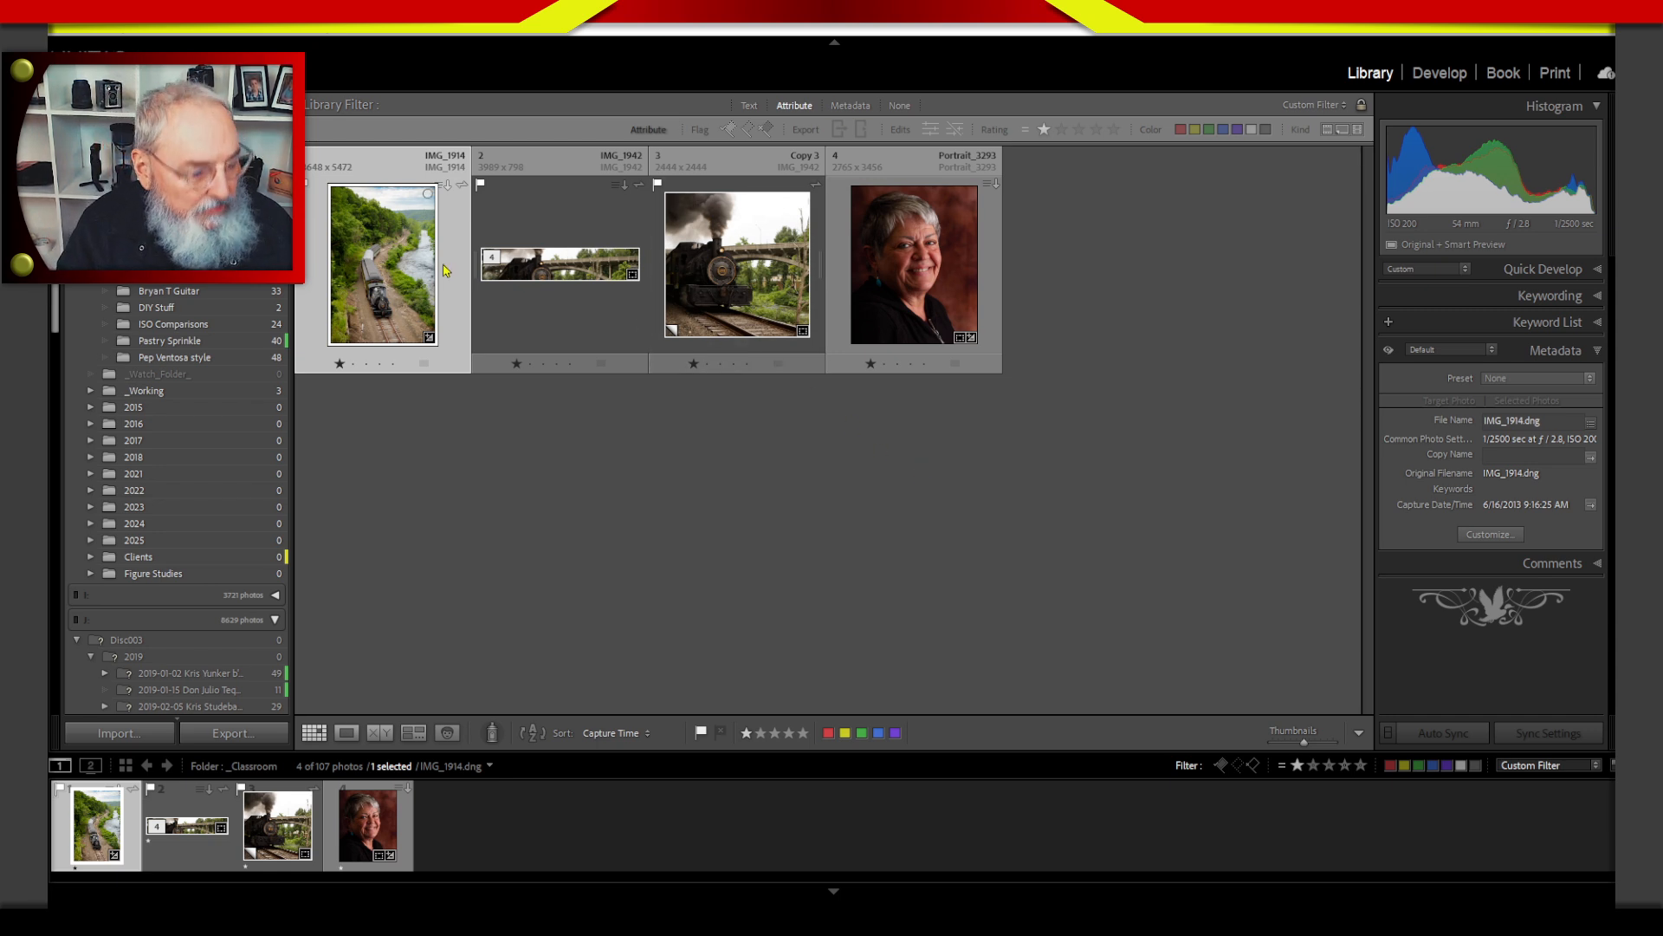
Inspect the IMG_1914 riverside train photo in Develop with Visualize Spots, close the Remove tool, and rate the photo two stars.
{"action": "key", "text": "d"}
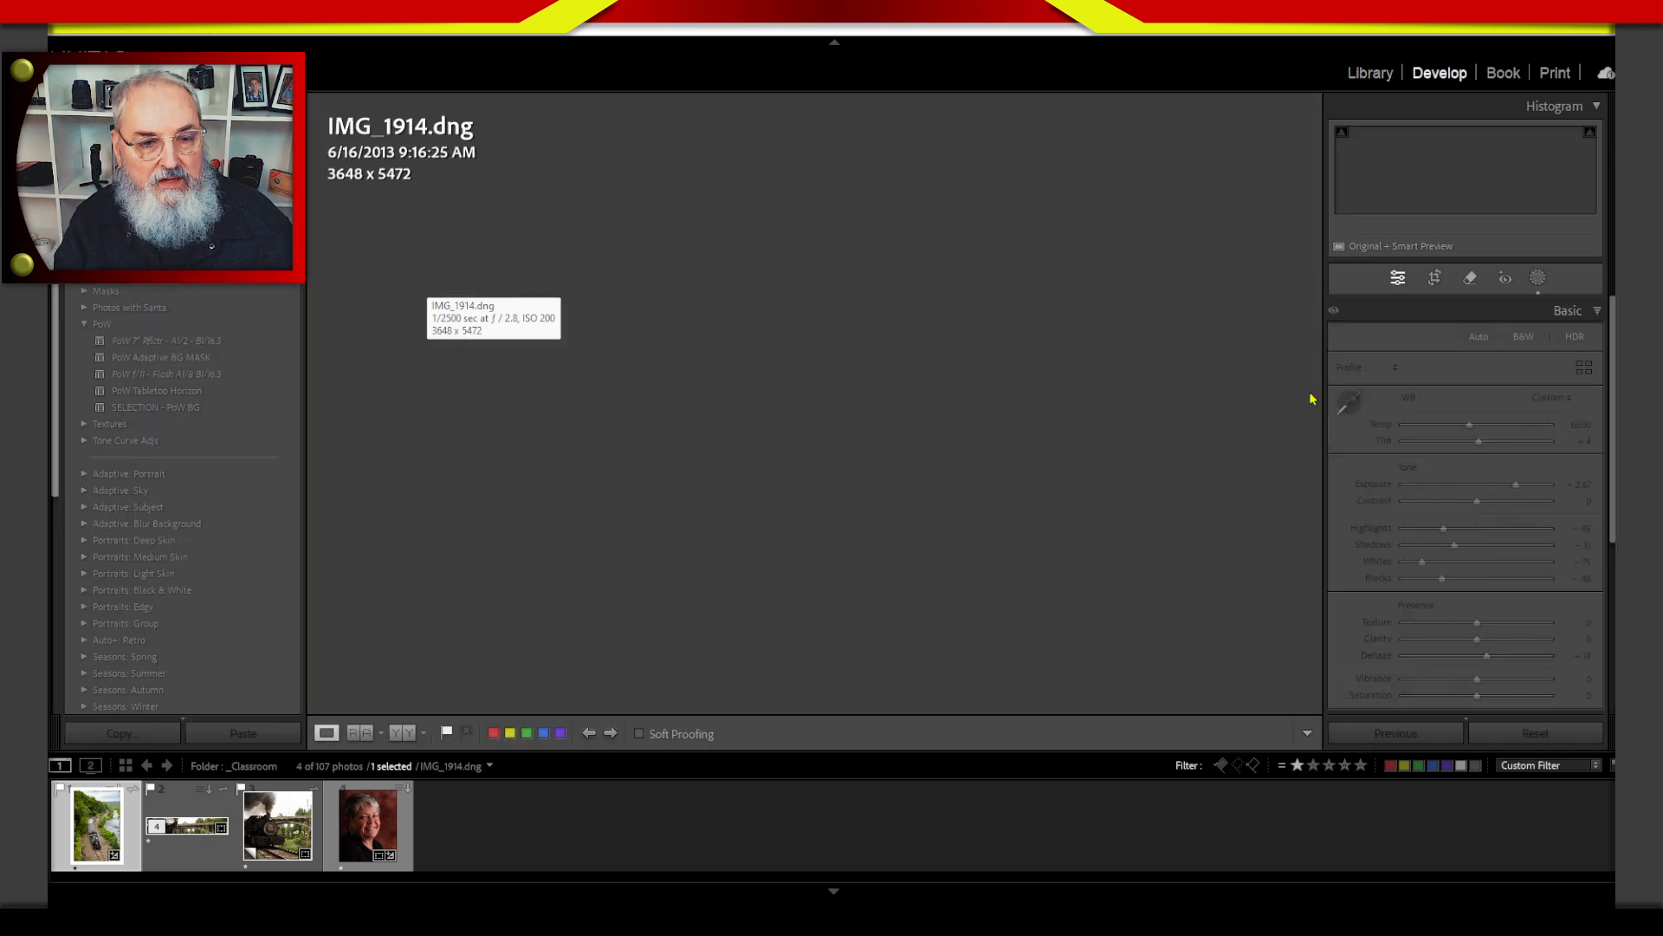
{"action": "left_click", "coordinate": [1471, 279]}
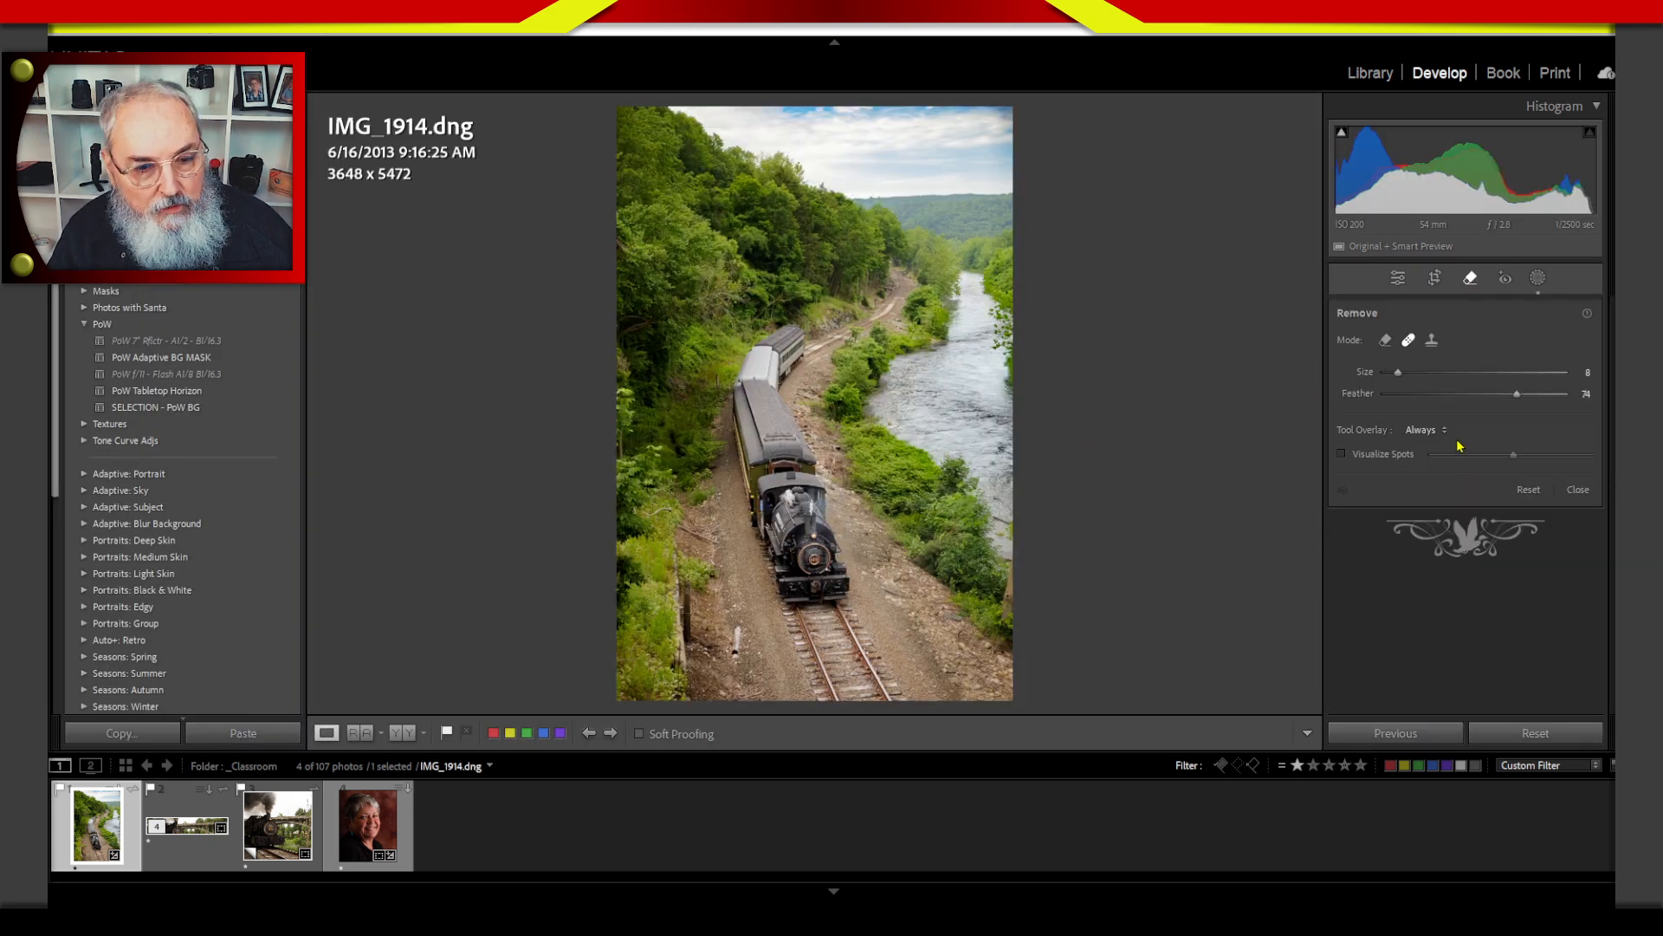
{"action": "left_click", "coordinate": [1343, 455]}
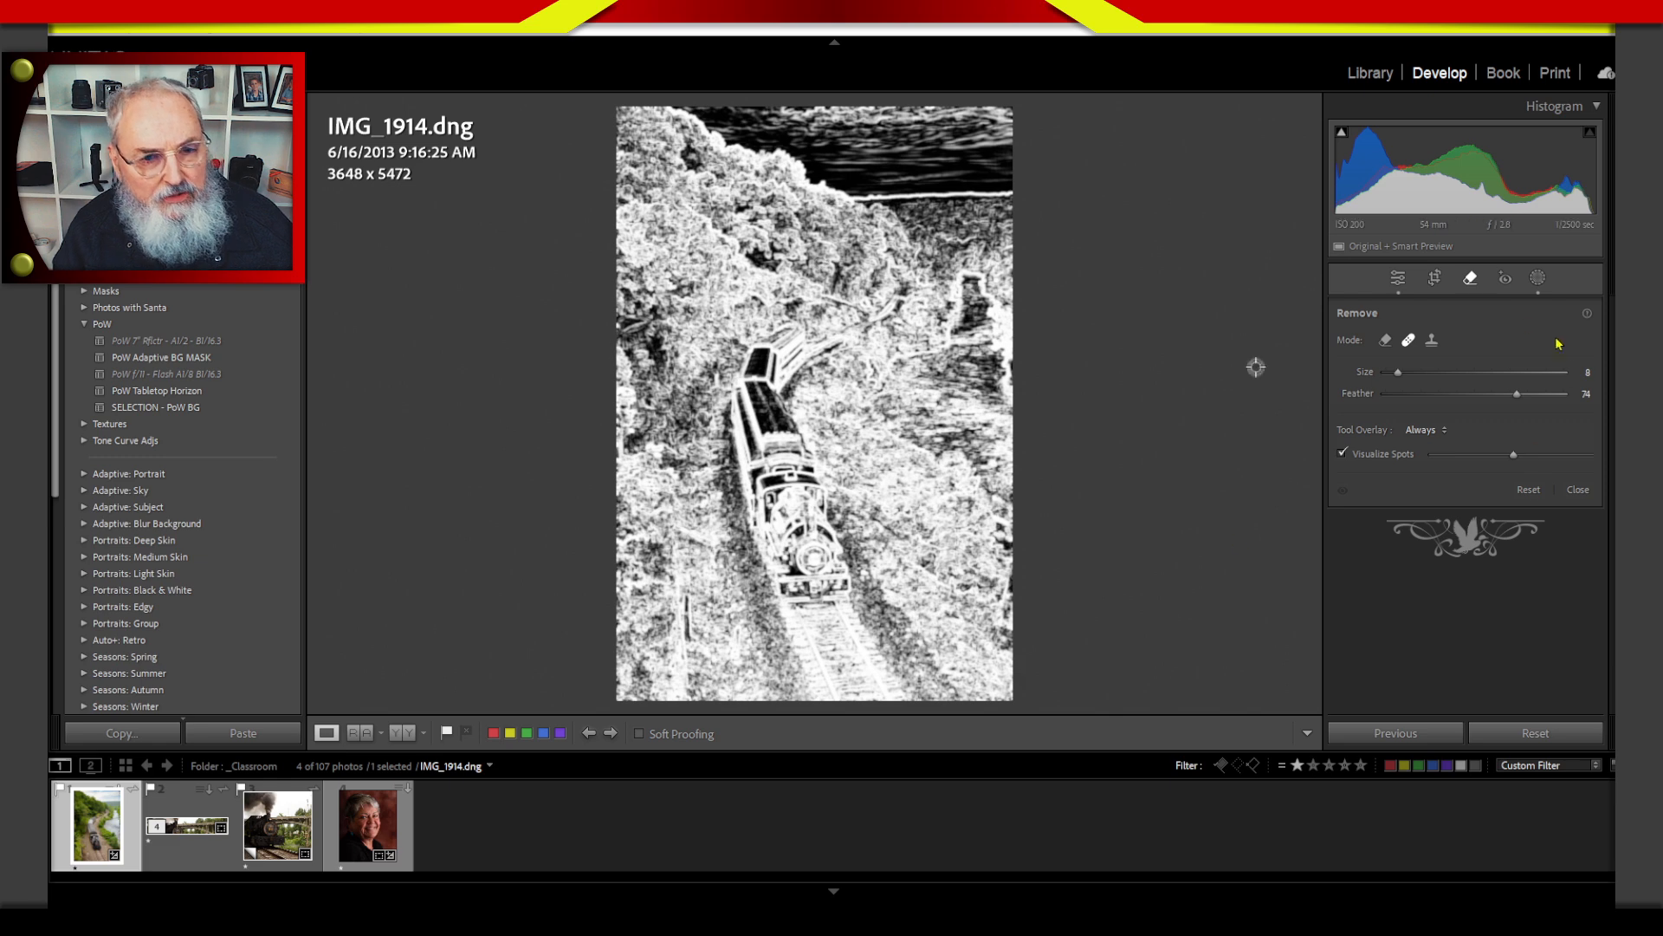
{"action": "key", "text": "q"}
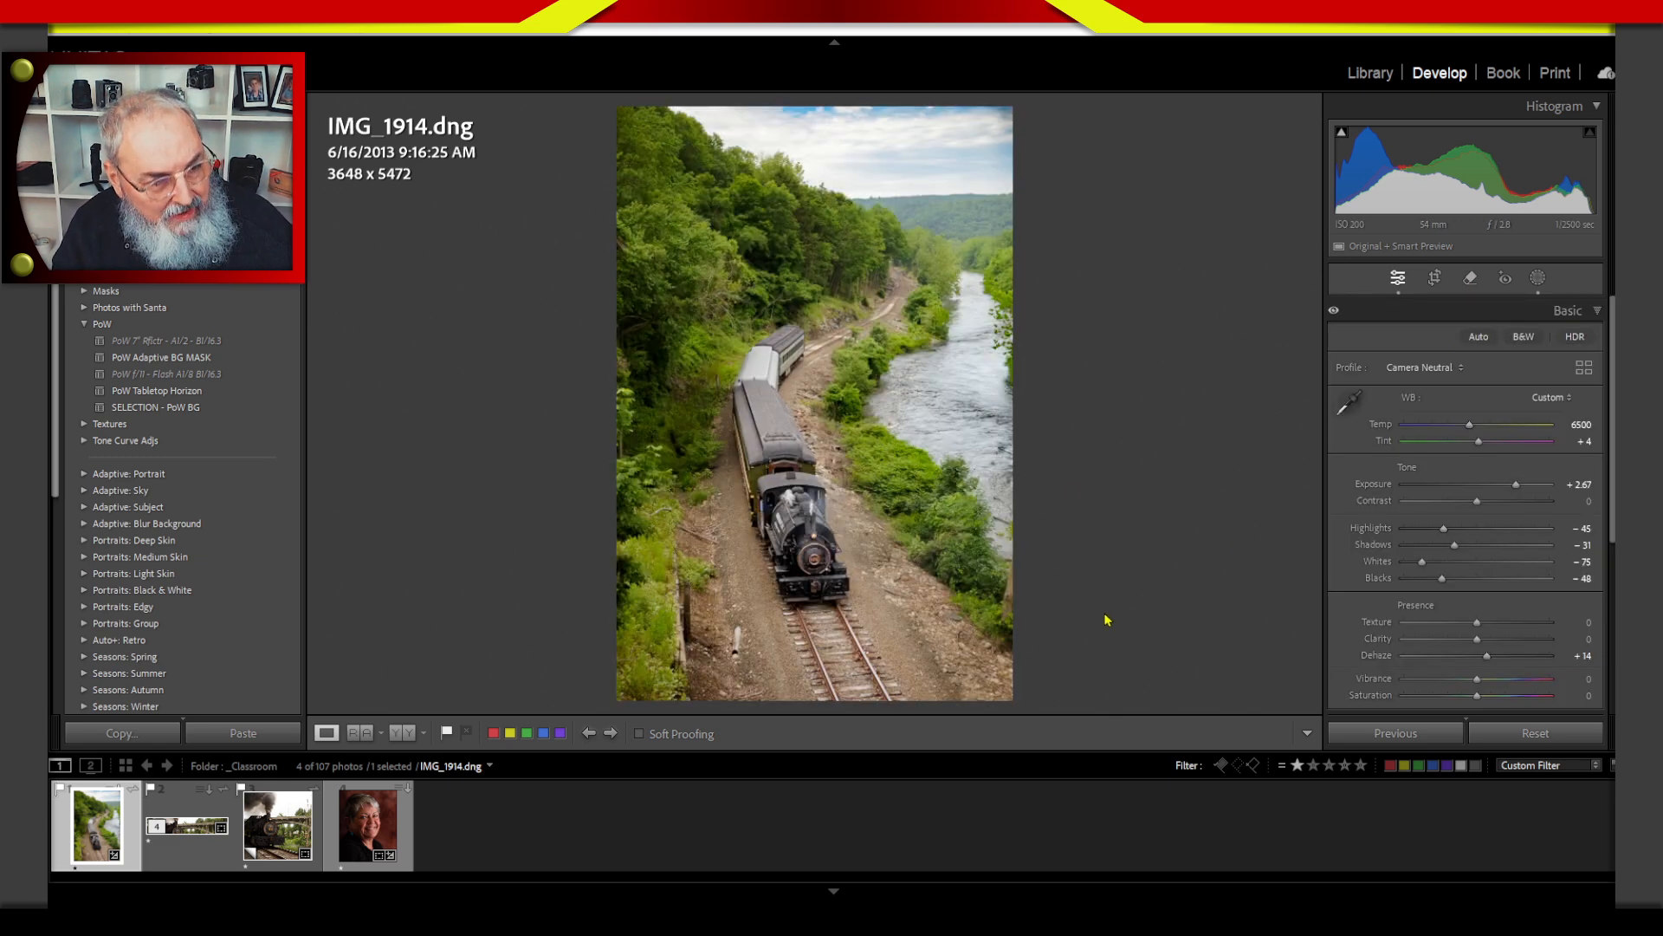
{"action": "key", "text": "2"}
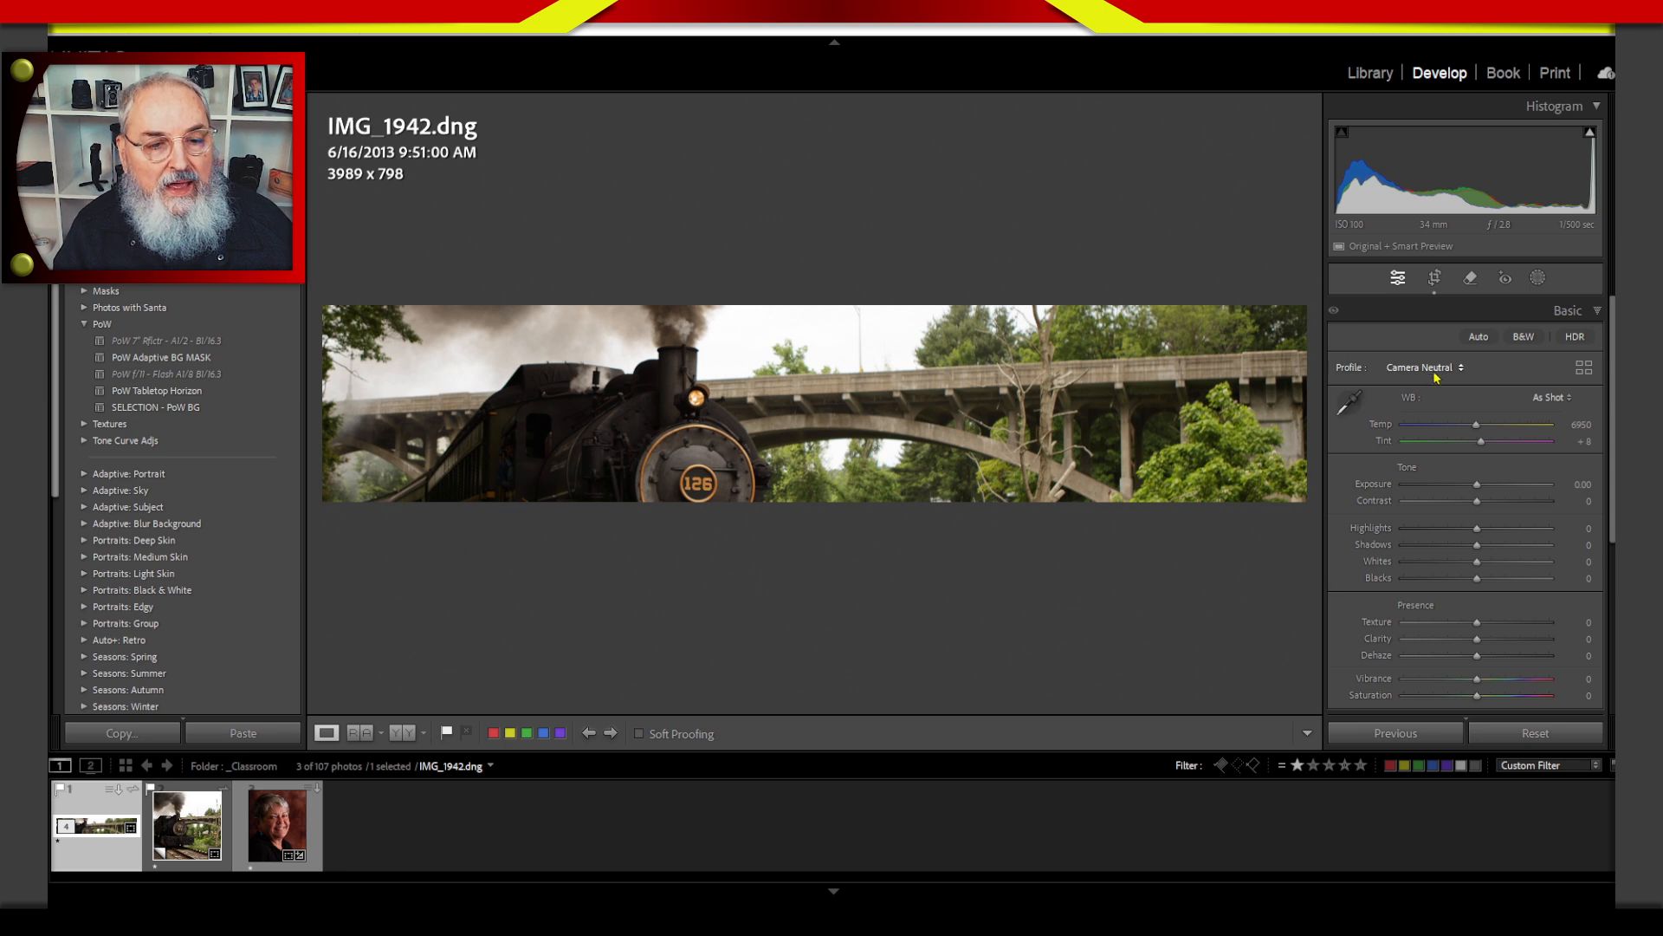
Inspect the panoramic IMG_1942 photo for spots with the Remove tool, close the tool, and rate the photo two stars.
{"action": "left_click", "coordinate": [1470, 277]}
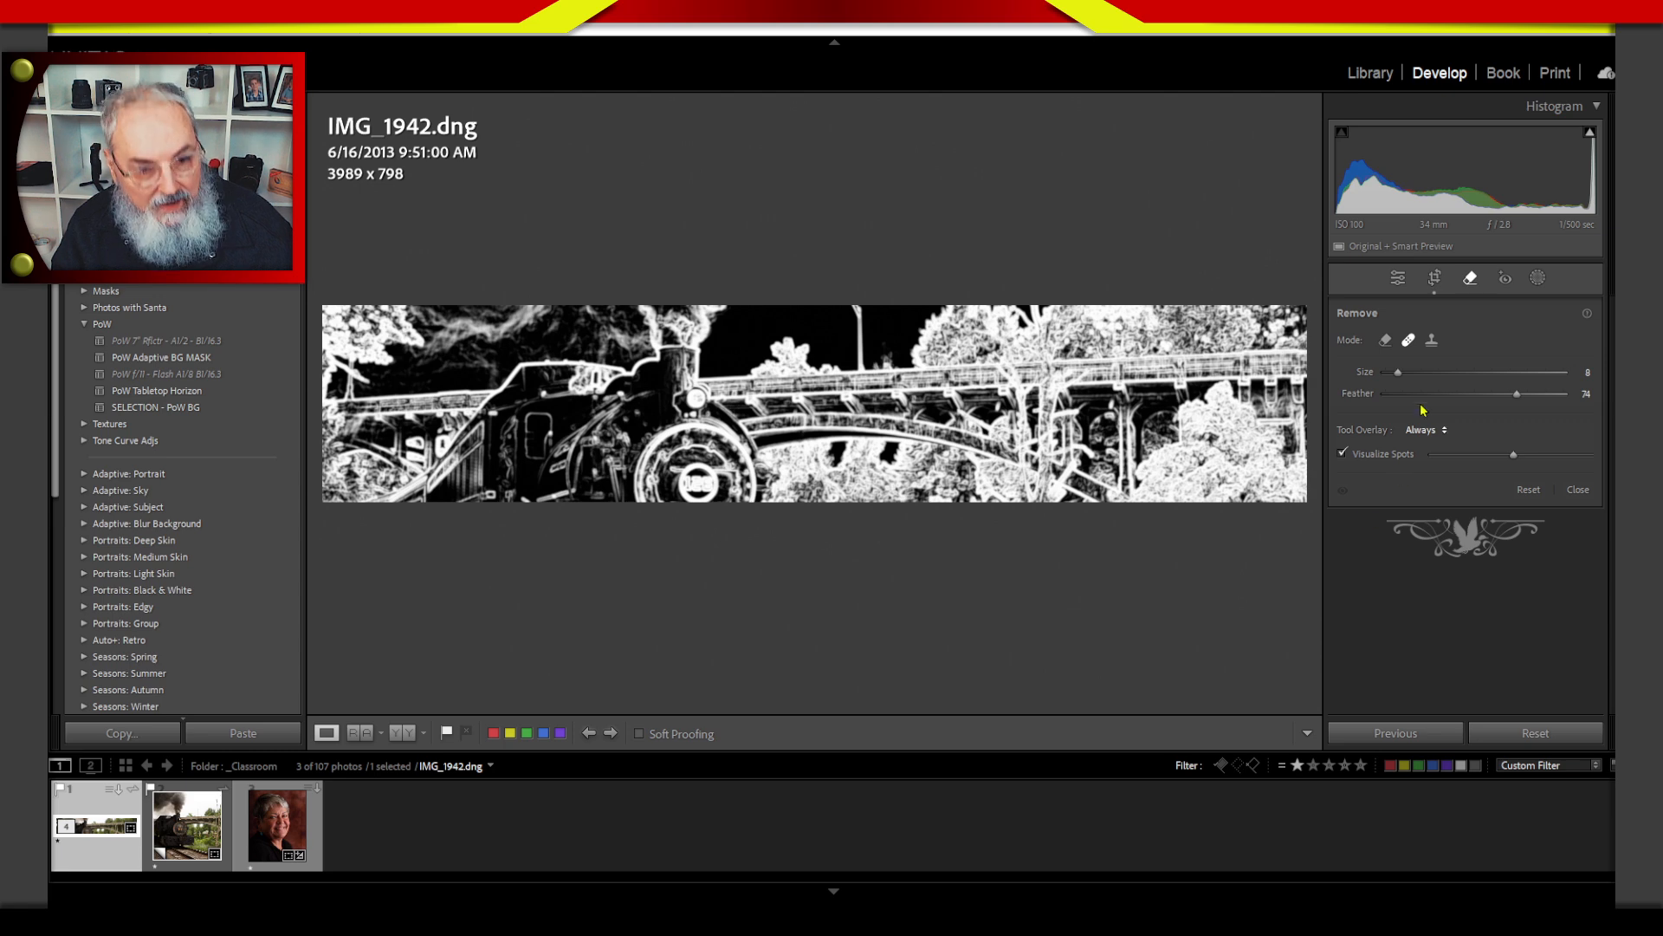
{"action": "left_click", "coordinate": [1470, 277]}
{"action": "key", "text": "2"}
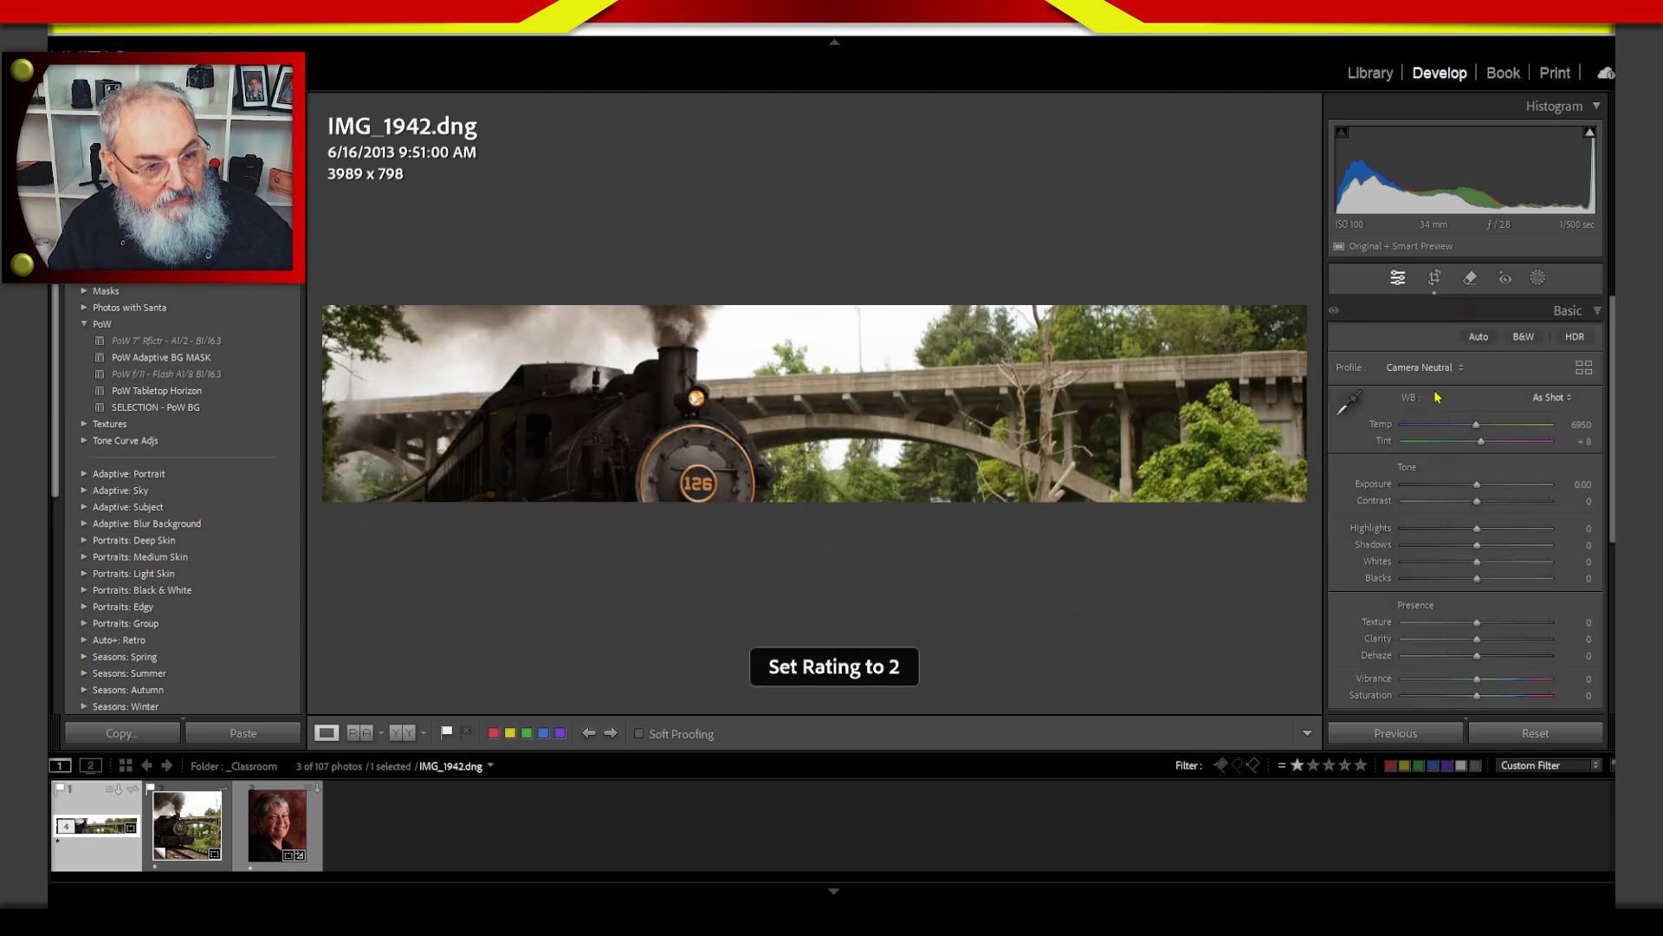
Filter the grid to two-star photos and crop IMG_1914 to 4 x 5 / 8 x 10, framing the lower part around the train.
{"action": "key", "text": "g"}
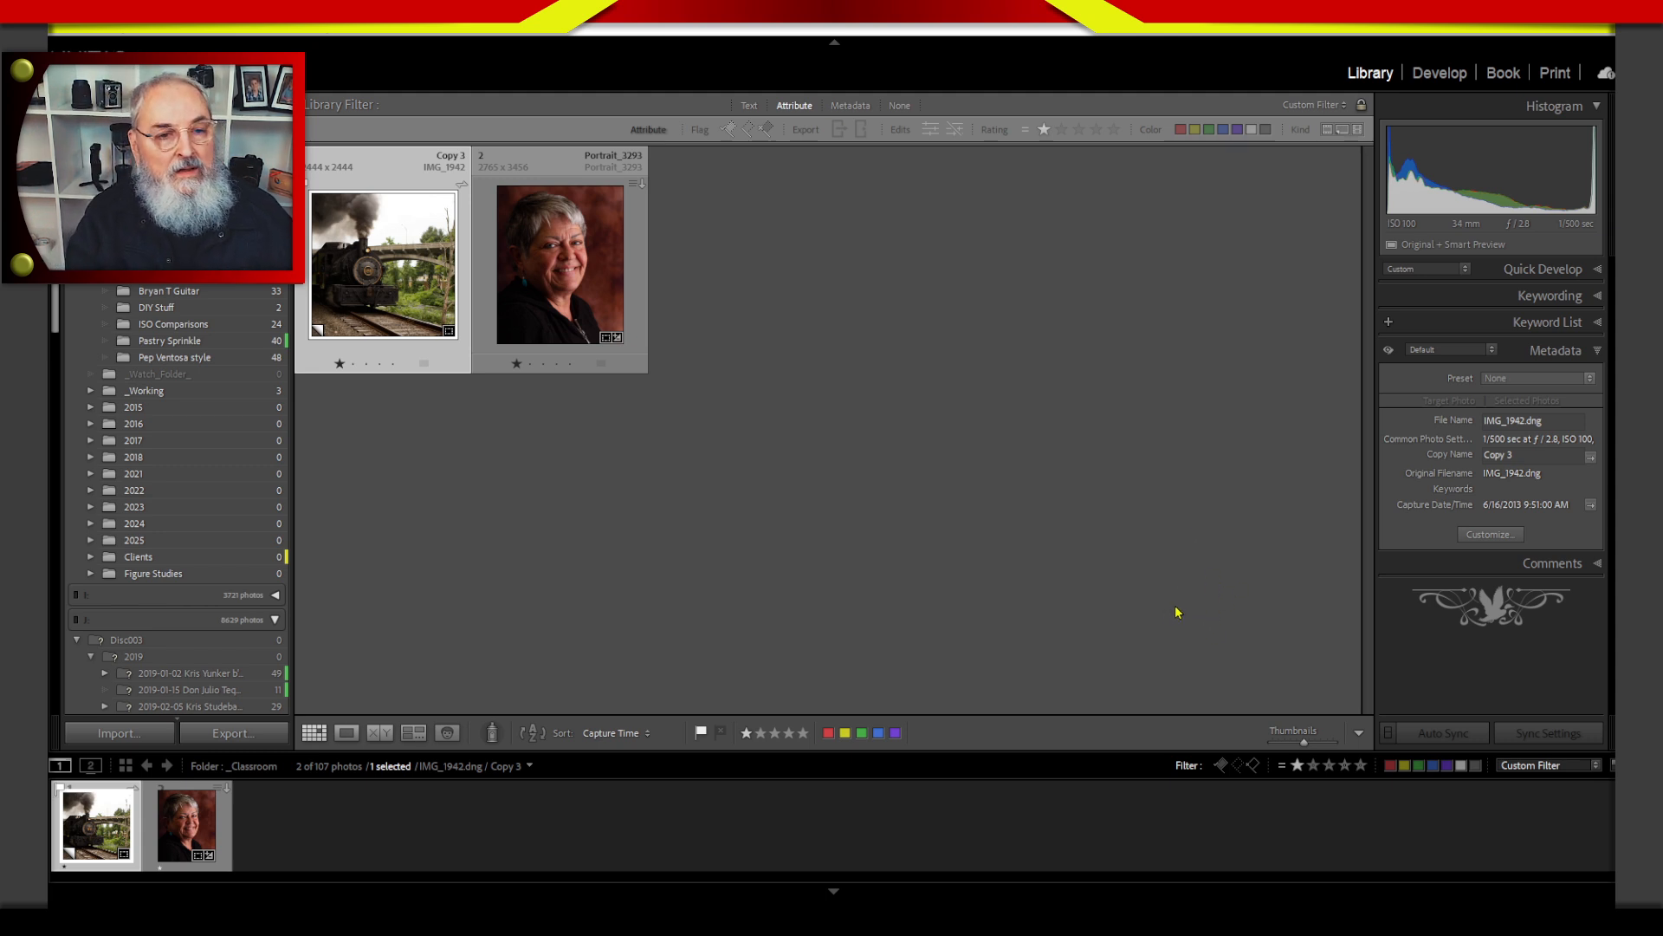
{"action": "left_click", "coordinate": [1061, 129]}
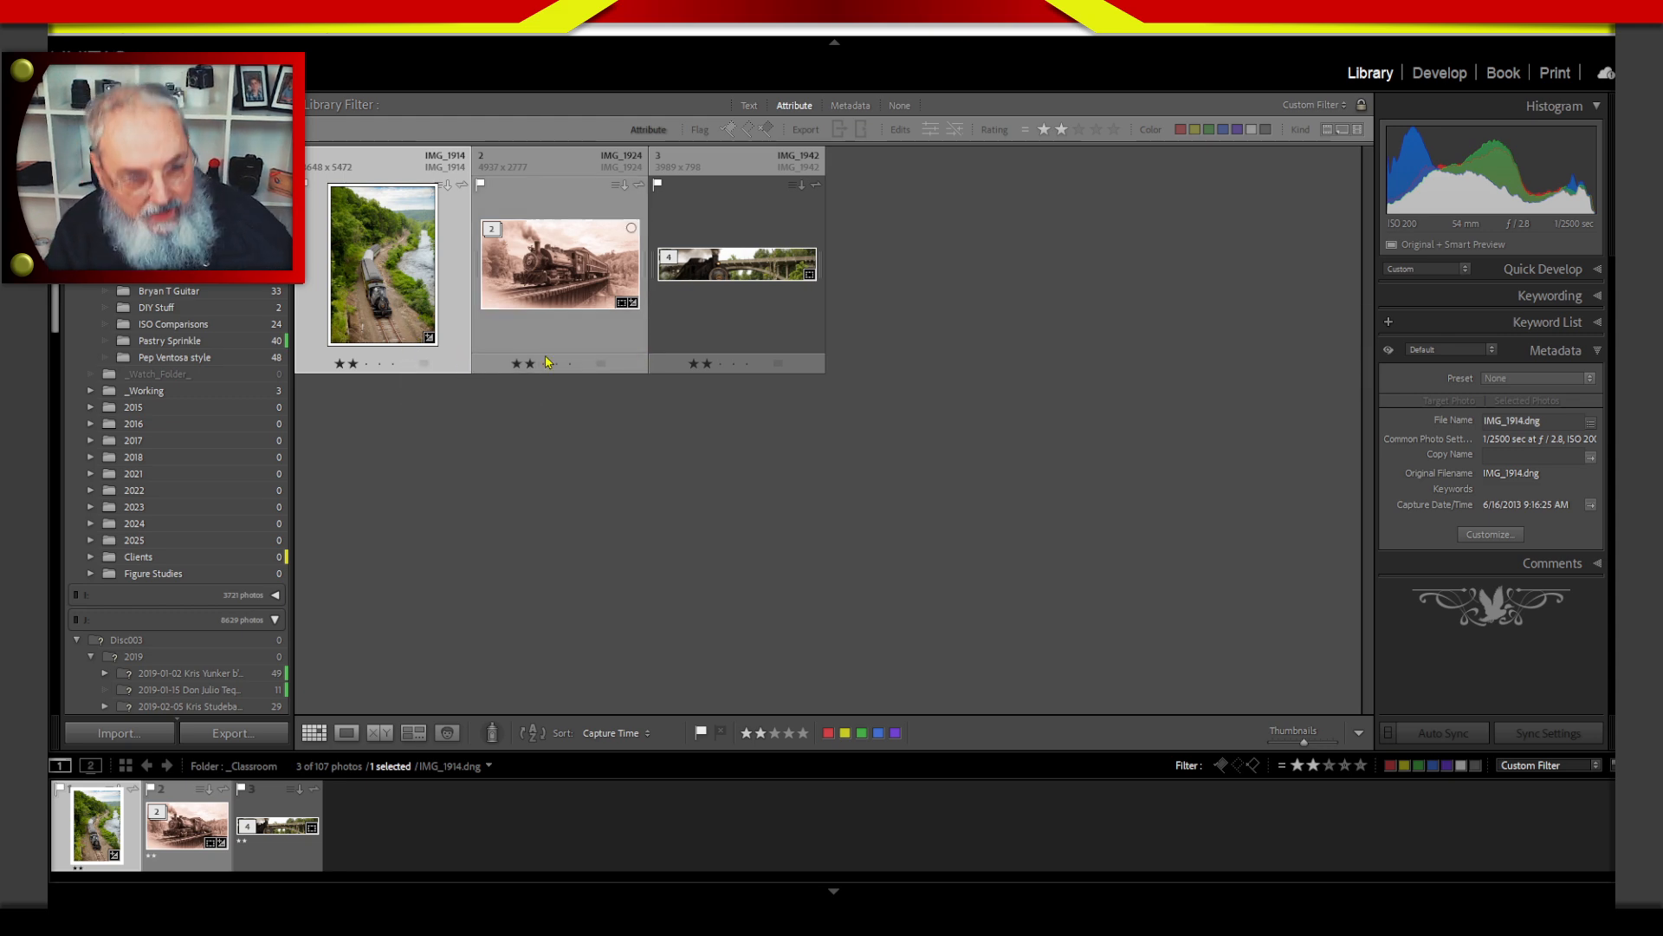
{"action": "key", "text": "r"}
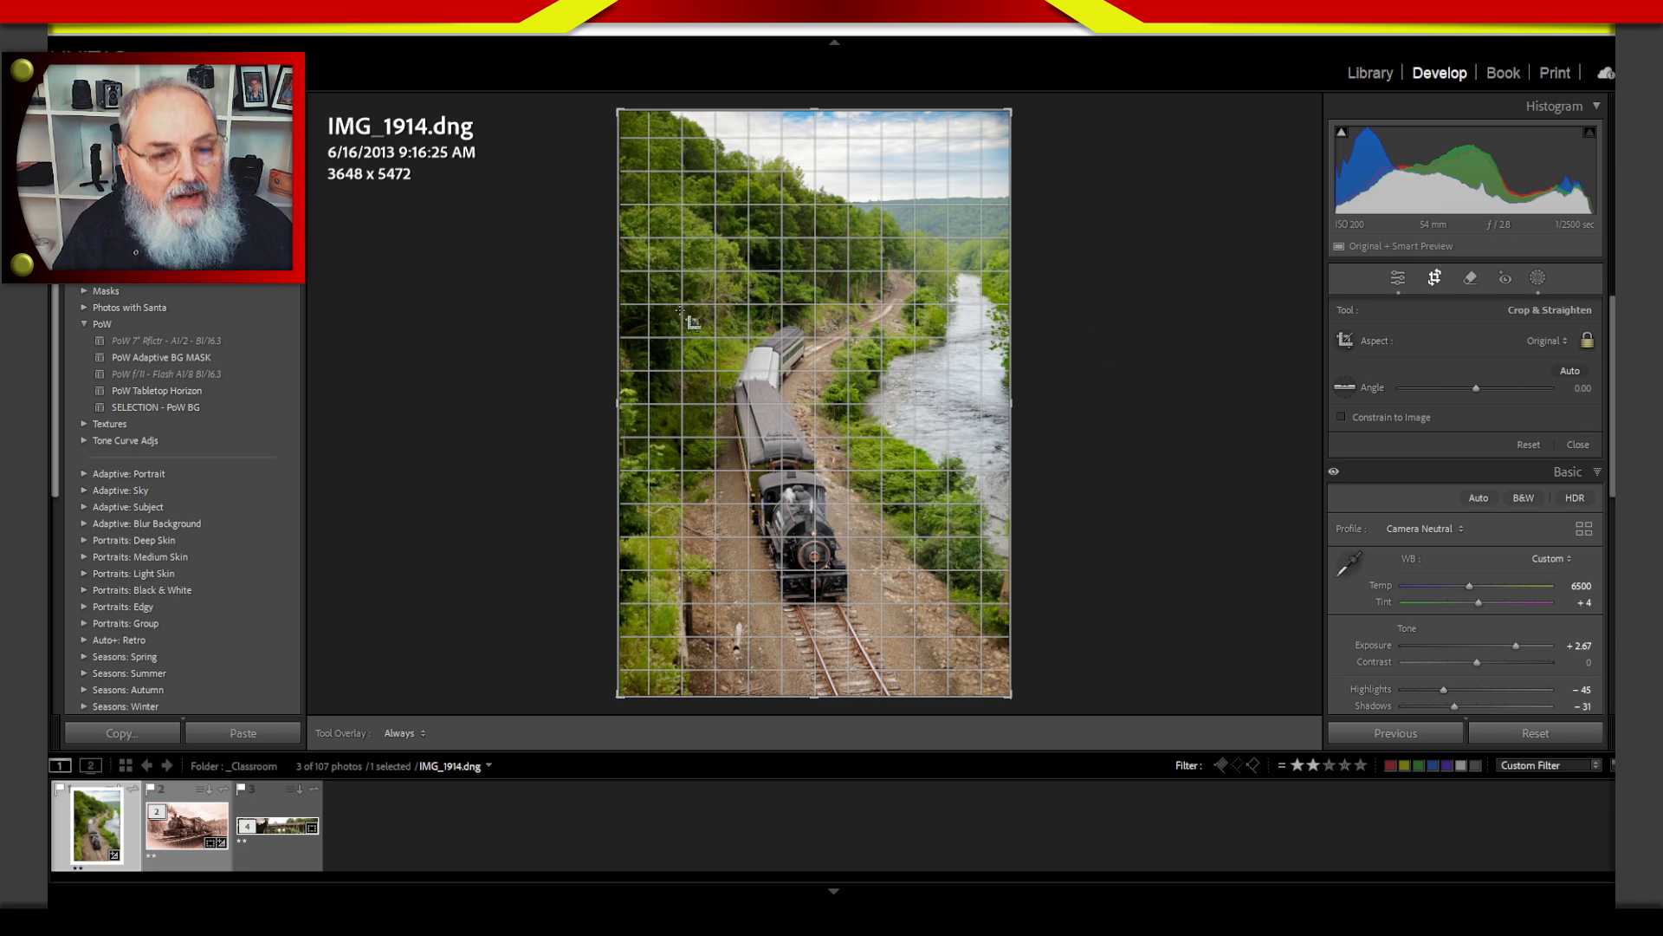
{"action": "left_click", "coordinate": [1549, 343]}
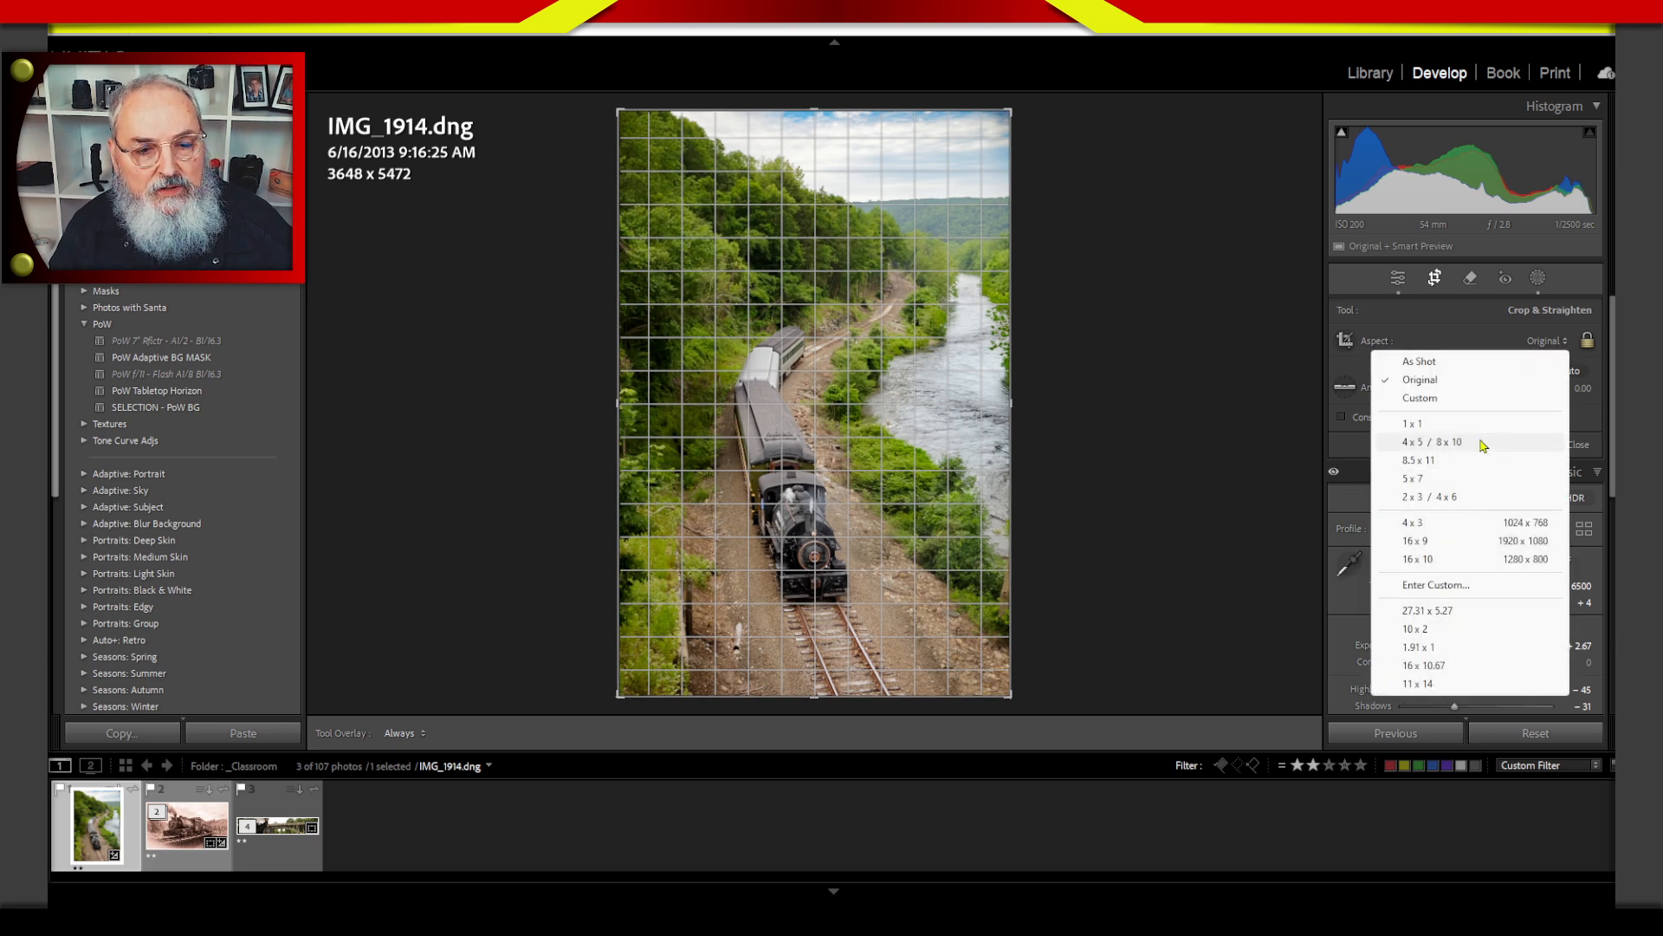
{"action": "left_click", "coordinate": [1445, 441]}
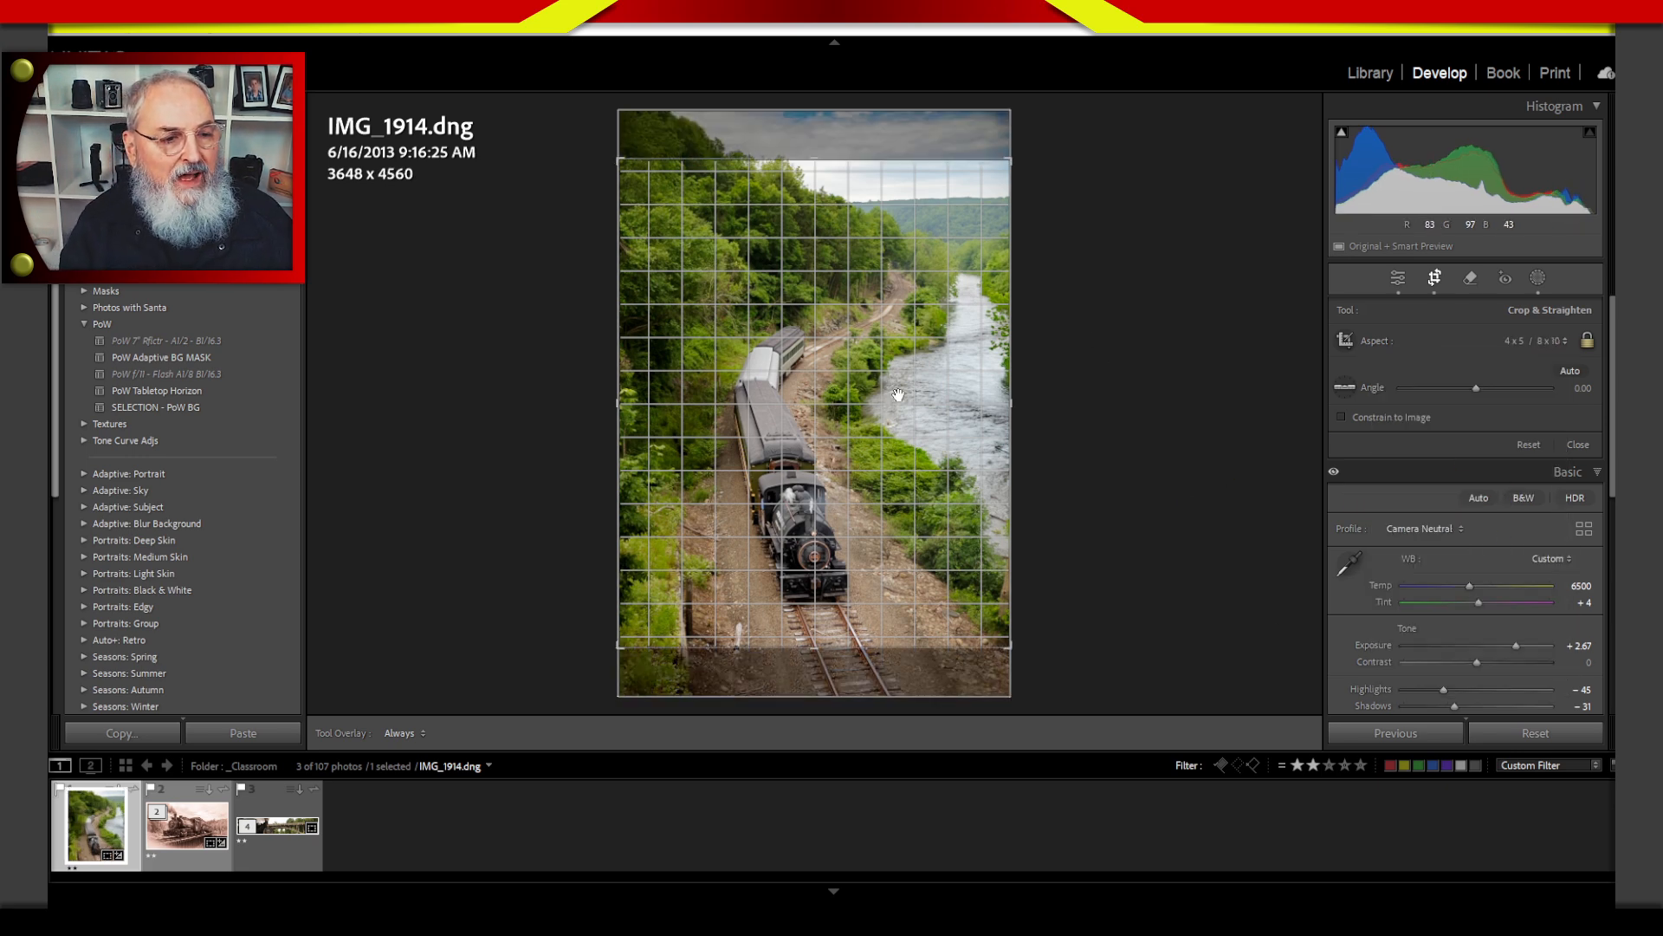
{"action": "left_click_drag", "start_coordinate": [895, 492], "coordinate": [893, 398]}
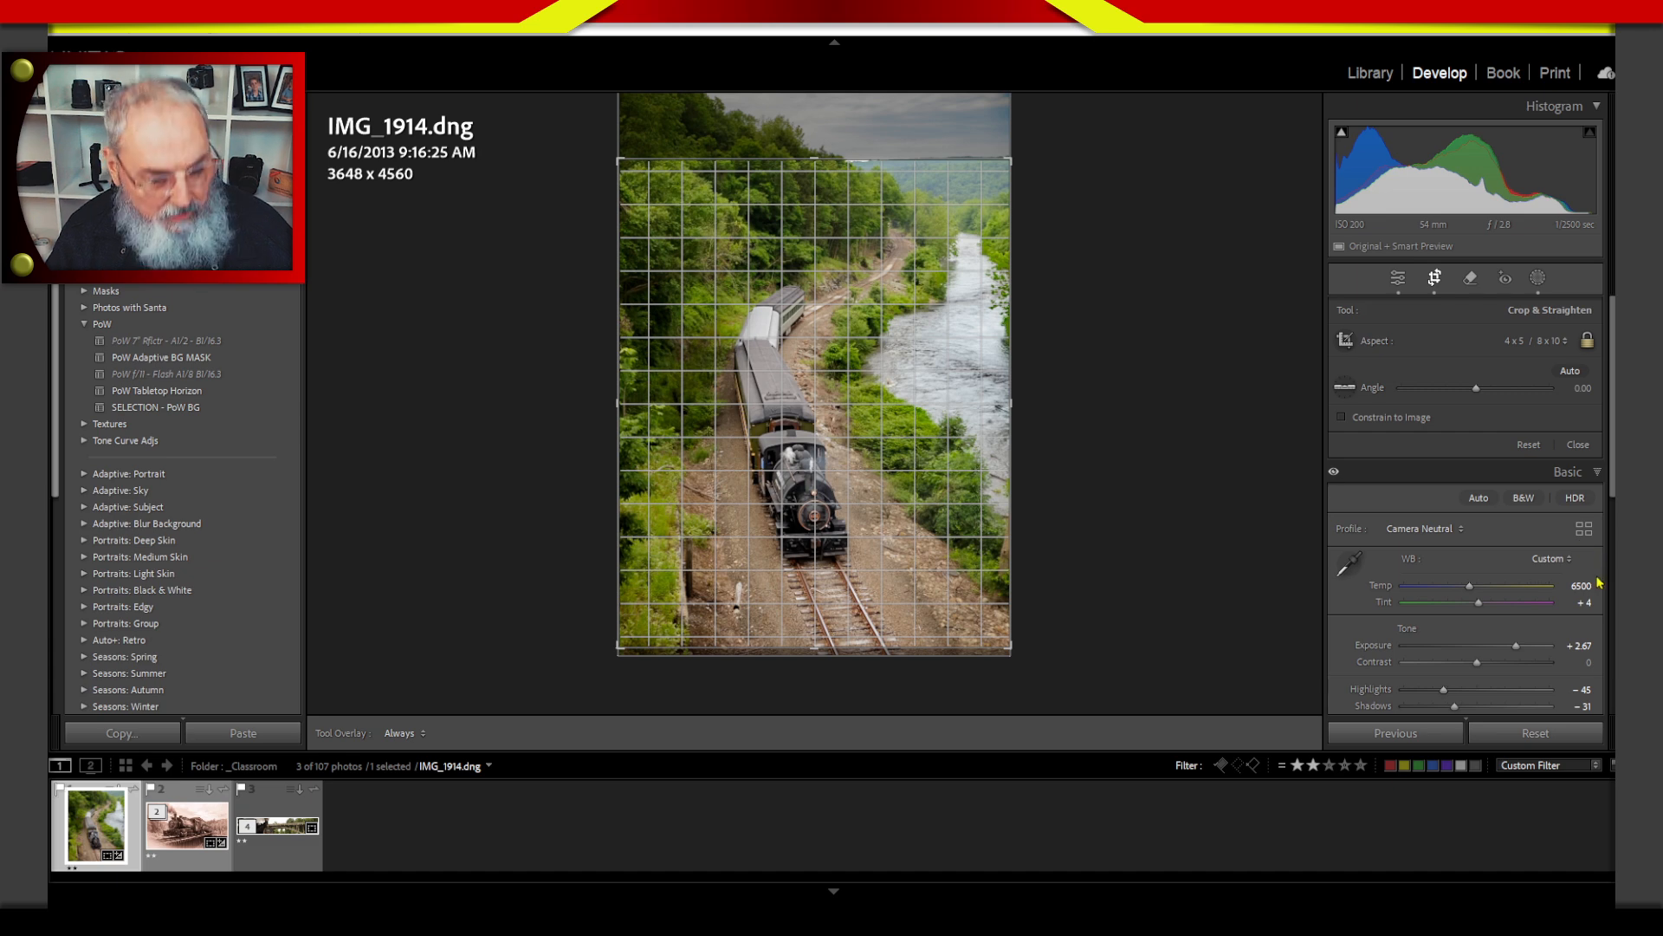
{"action": "key", "text": "Return"}
Rate the cropped IMG_1914 photo and the sepia IMG_1924 photo three stars each.
{"action": "key", "text": "3"}
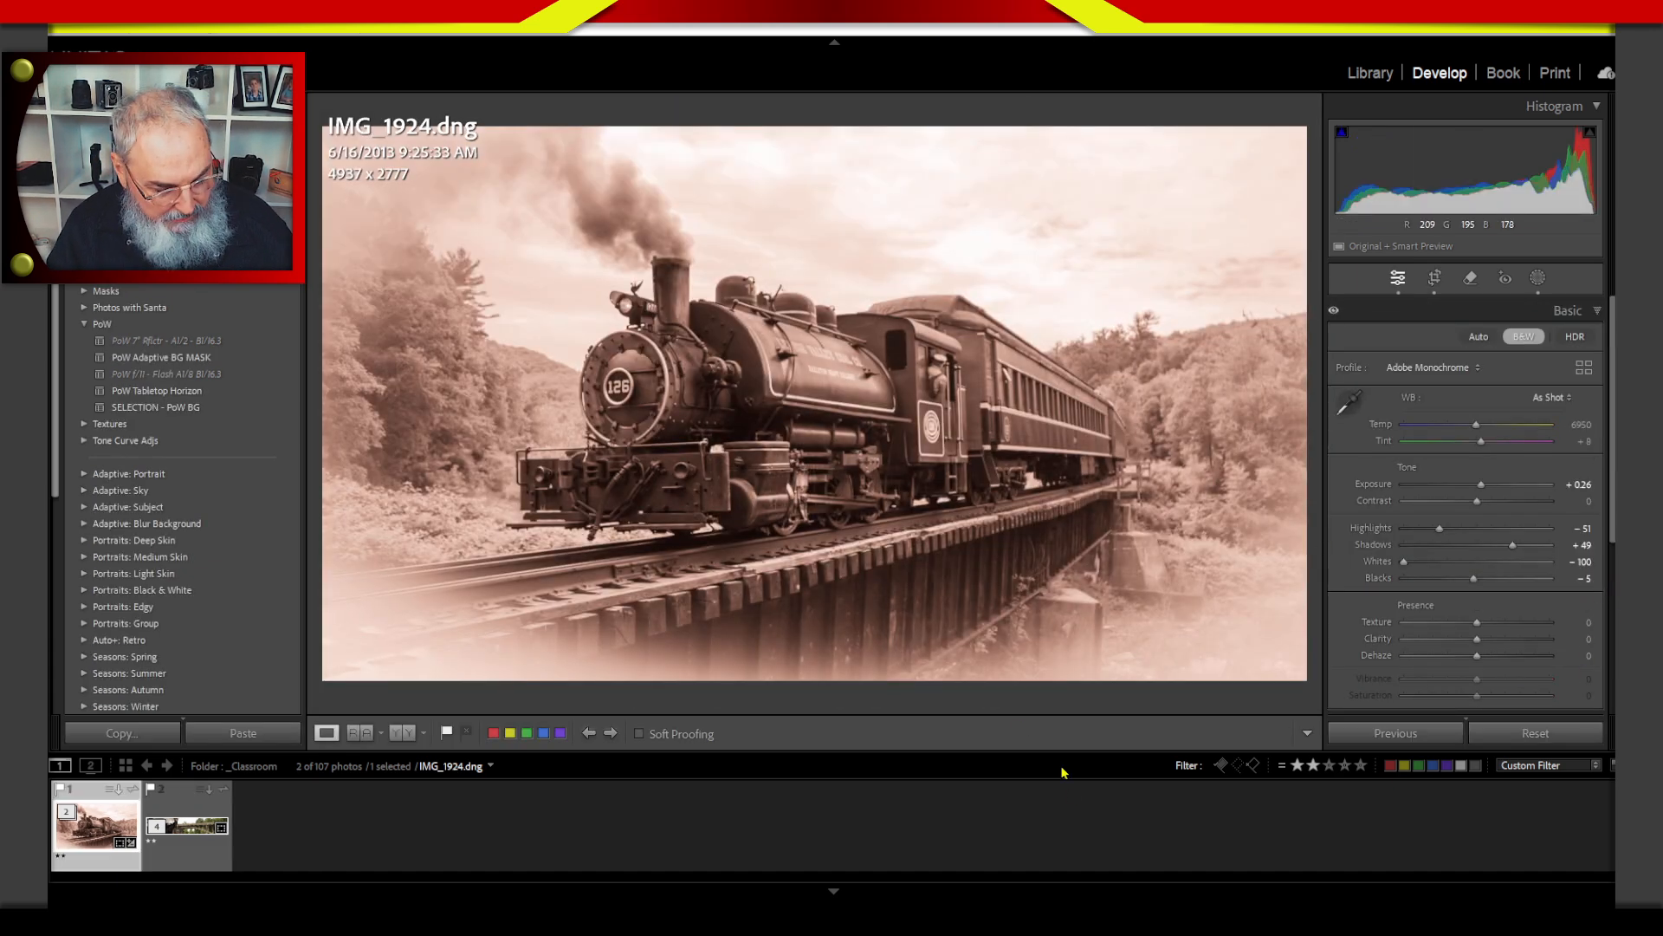
{"action": "key", "text": "g"}
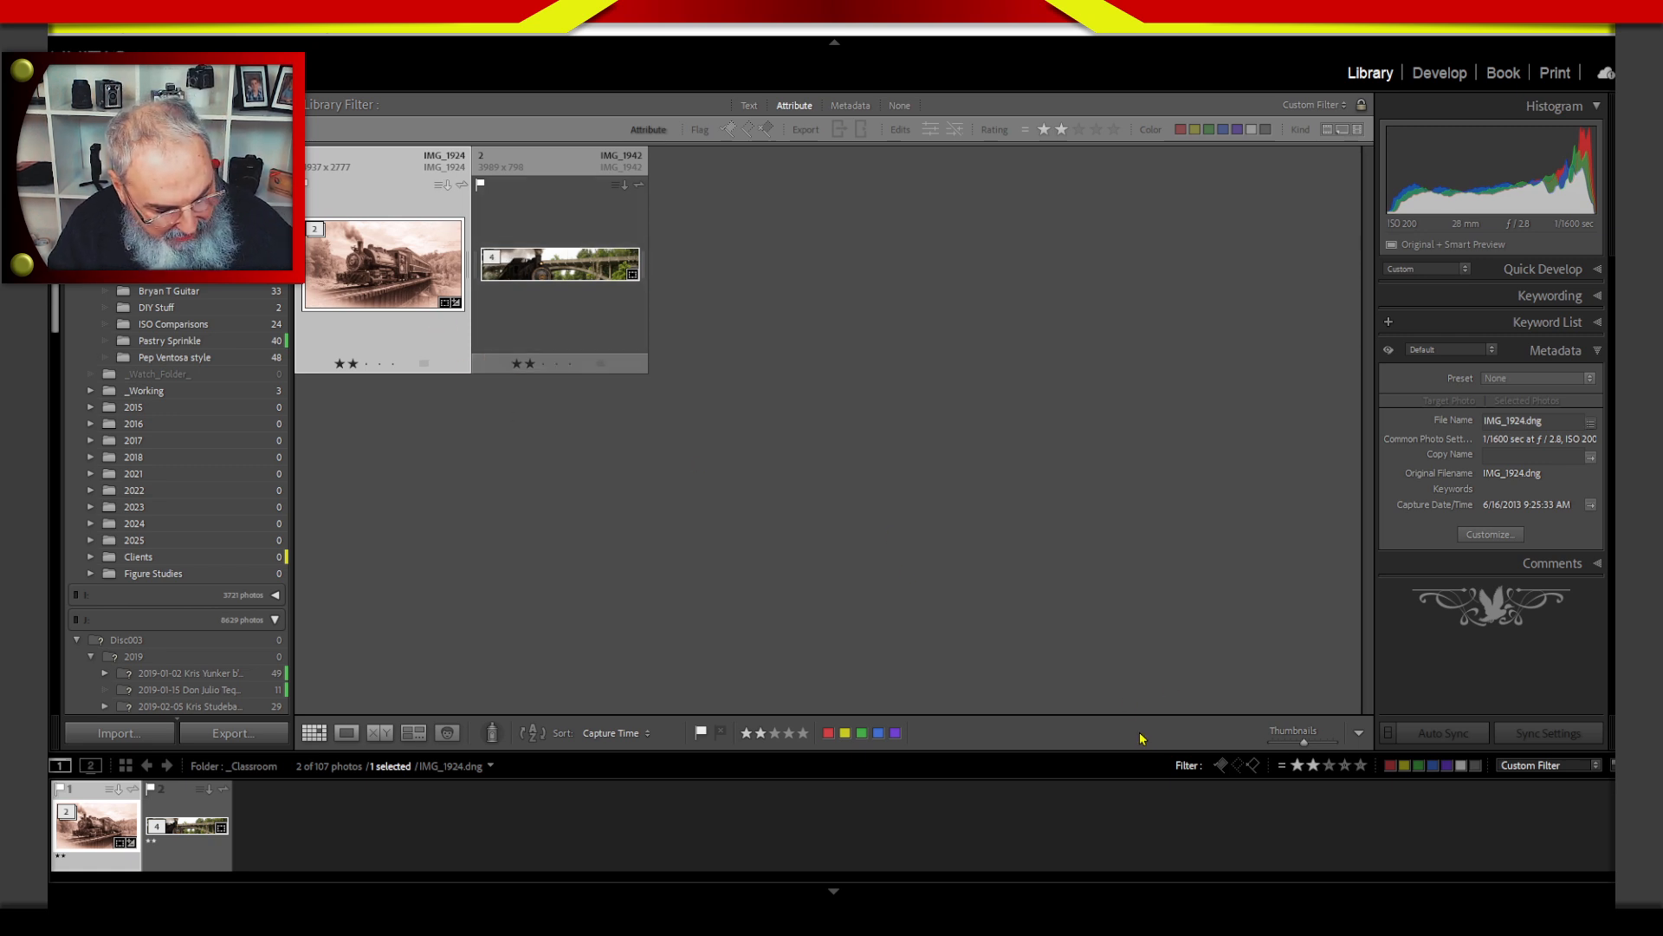
{"action": "key", "text": "3"}
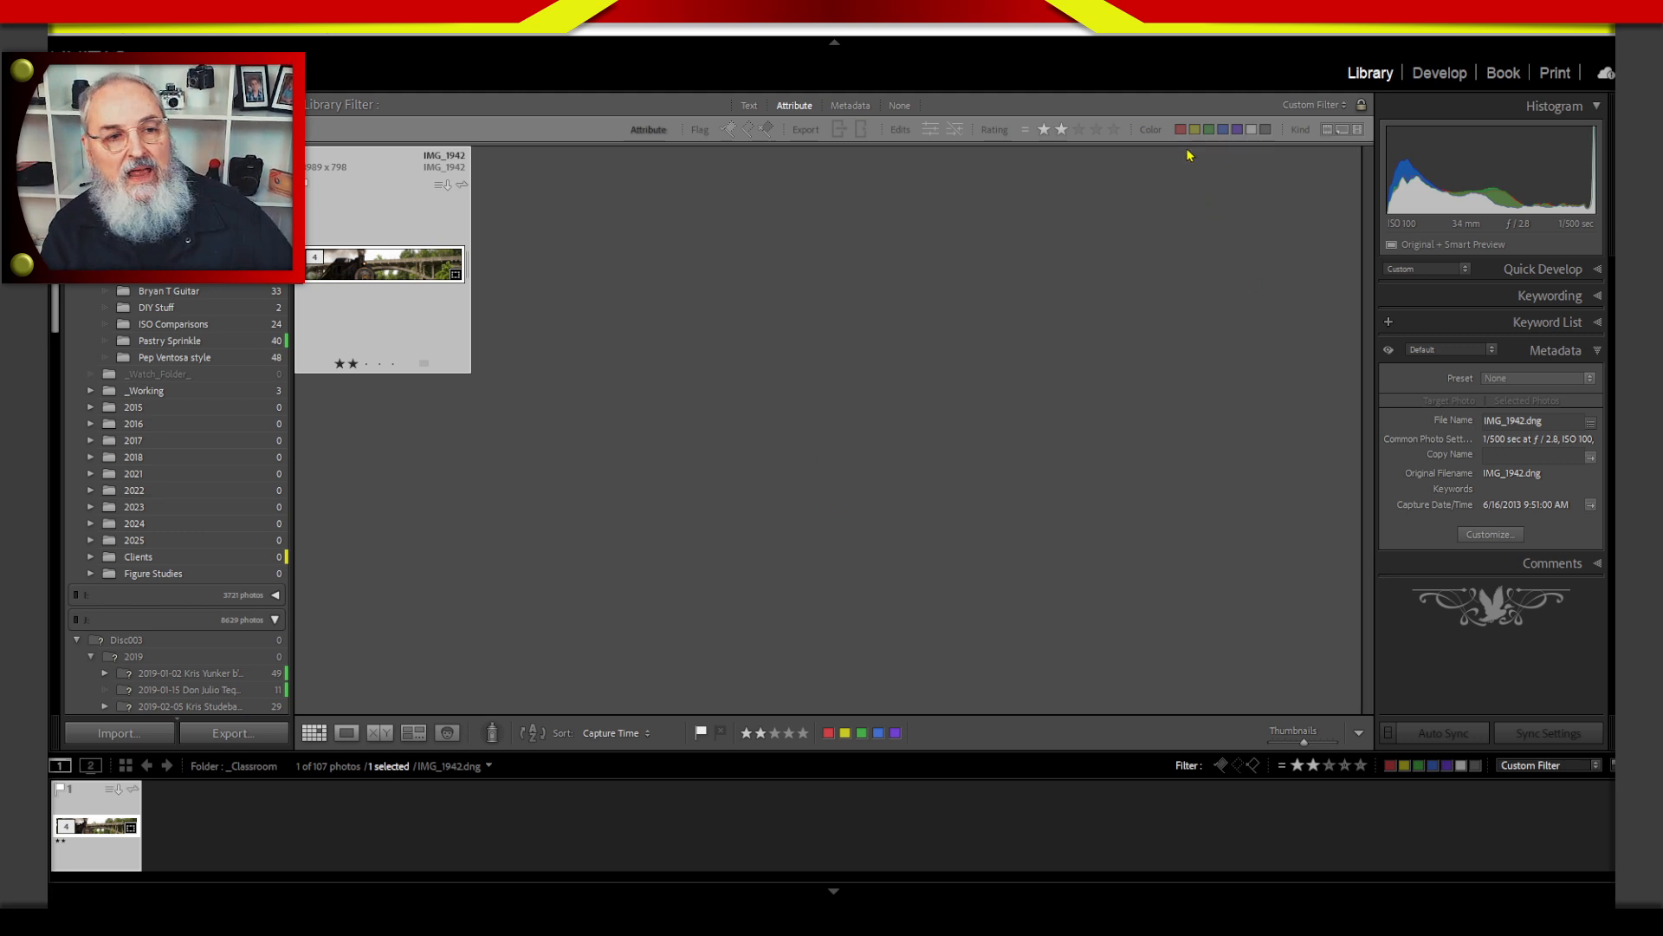
Filter the grid to three-star photos and rate both IMG_1914 and IMG_1924 four stars.
{"action": "left_click", "coordinate": [1078, 129]}
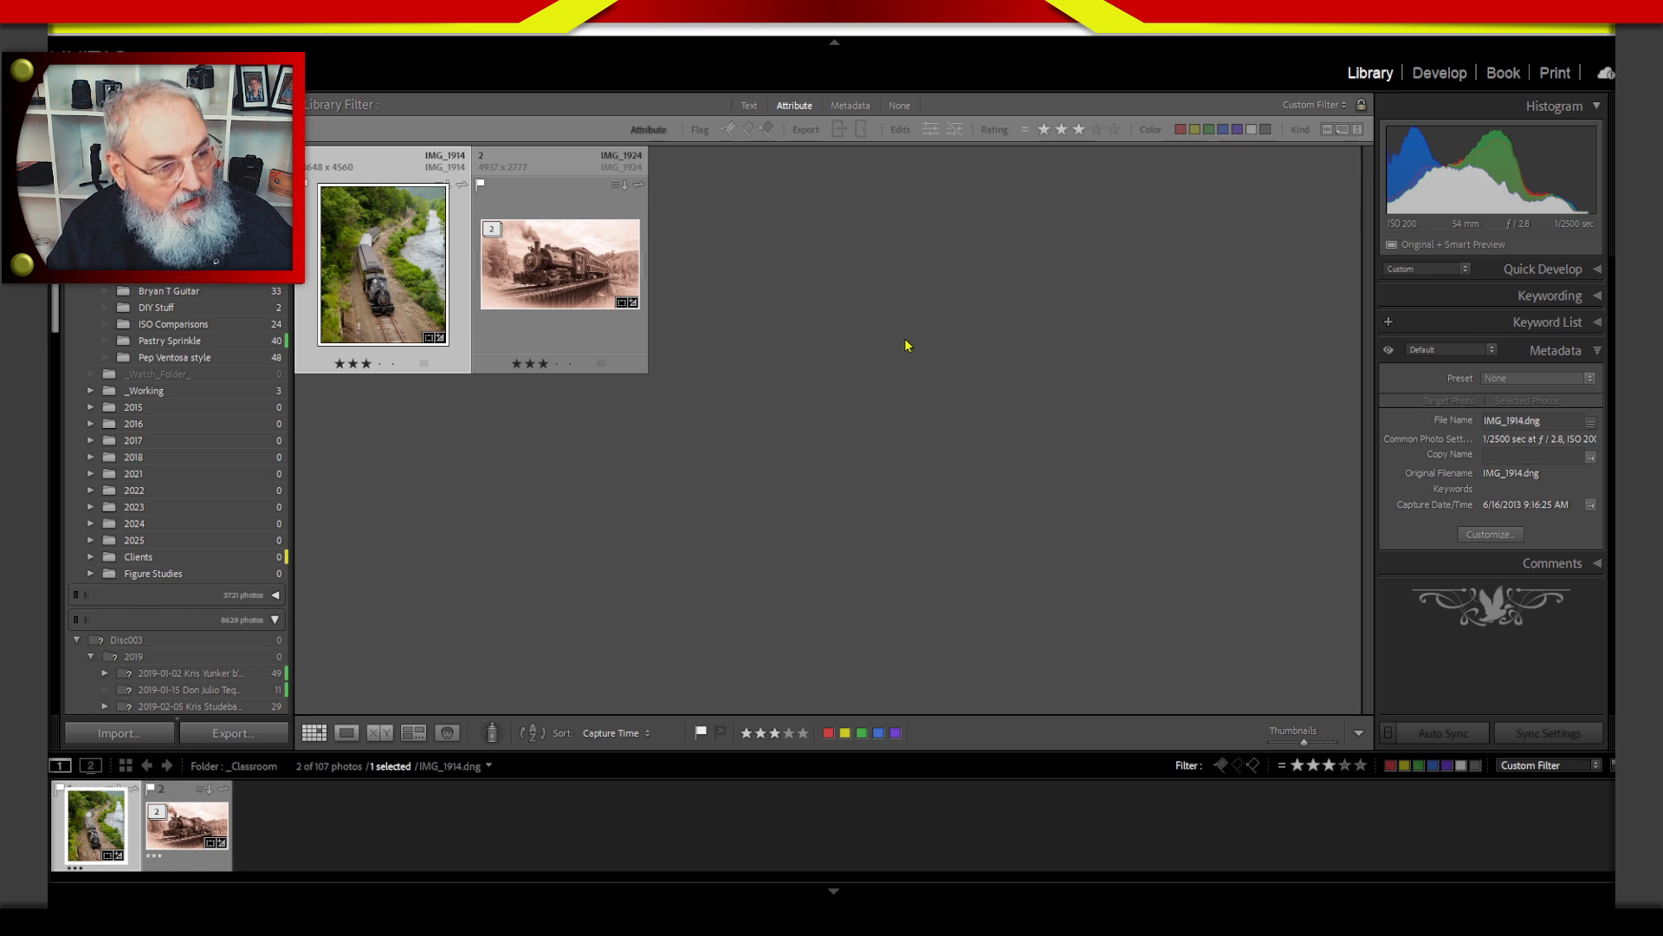
{"action": "left_click", "coordinate": [630, 271], "text": "ctrl"}
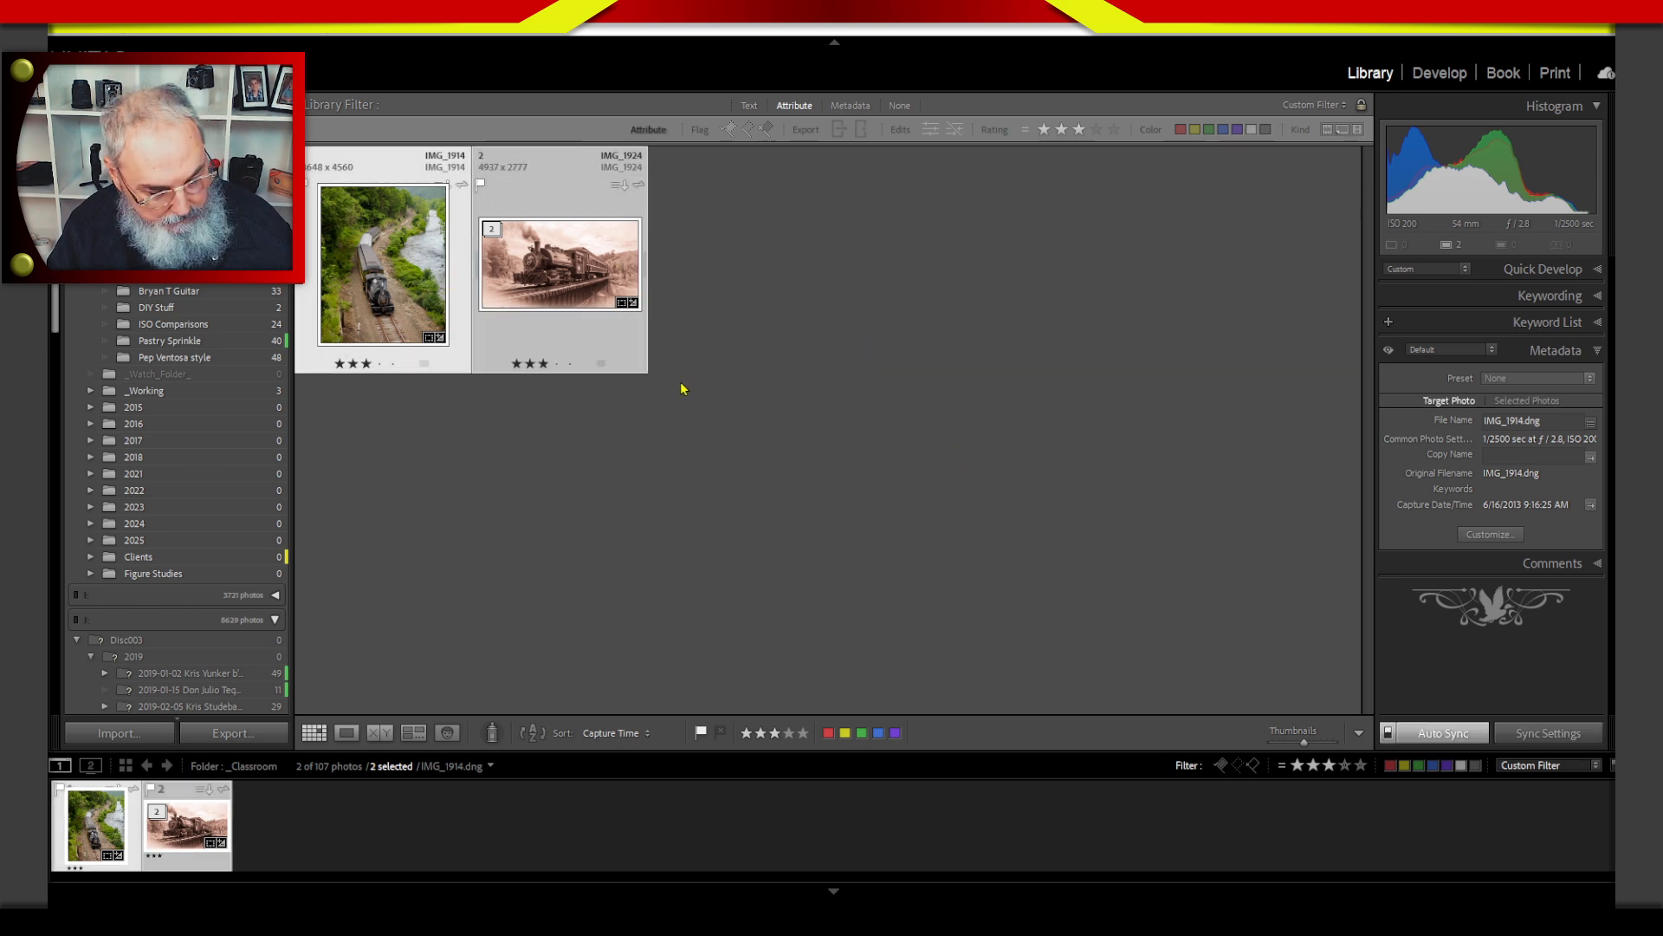
{"action": "key", "text": "4"}
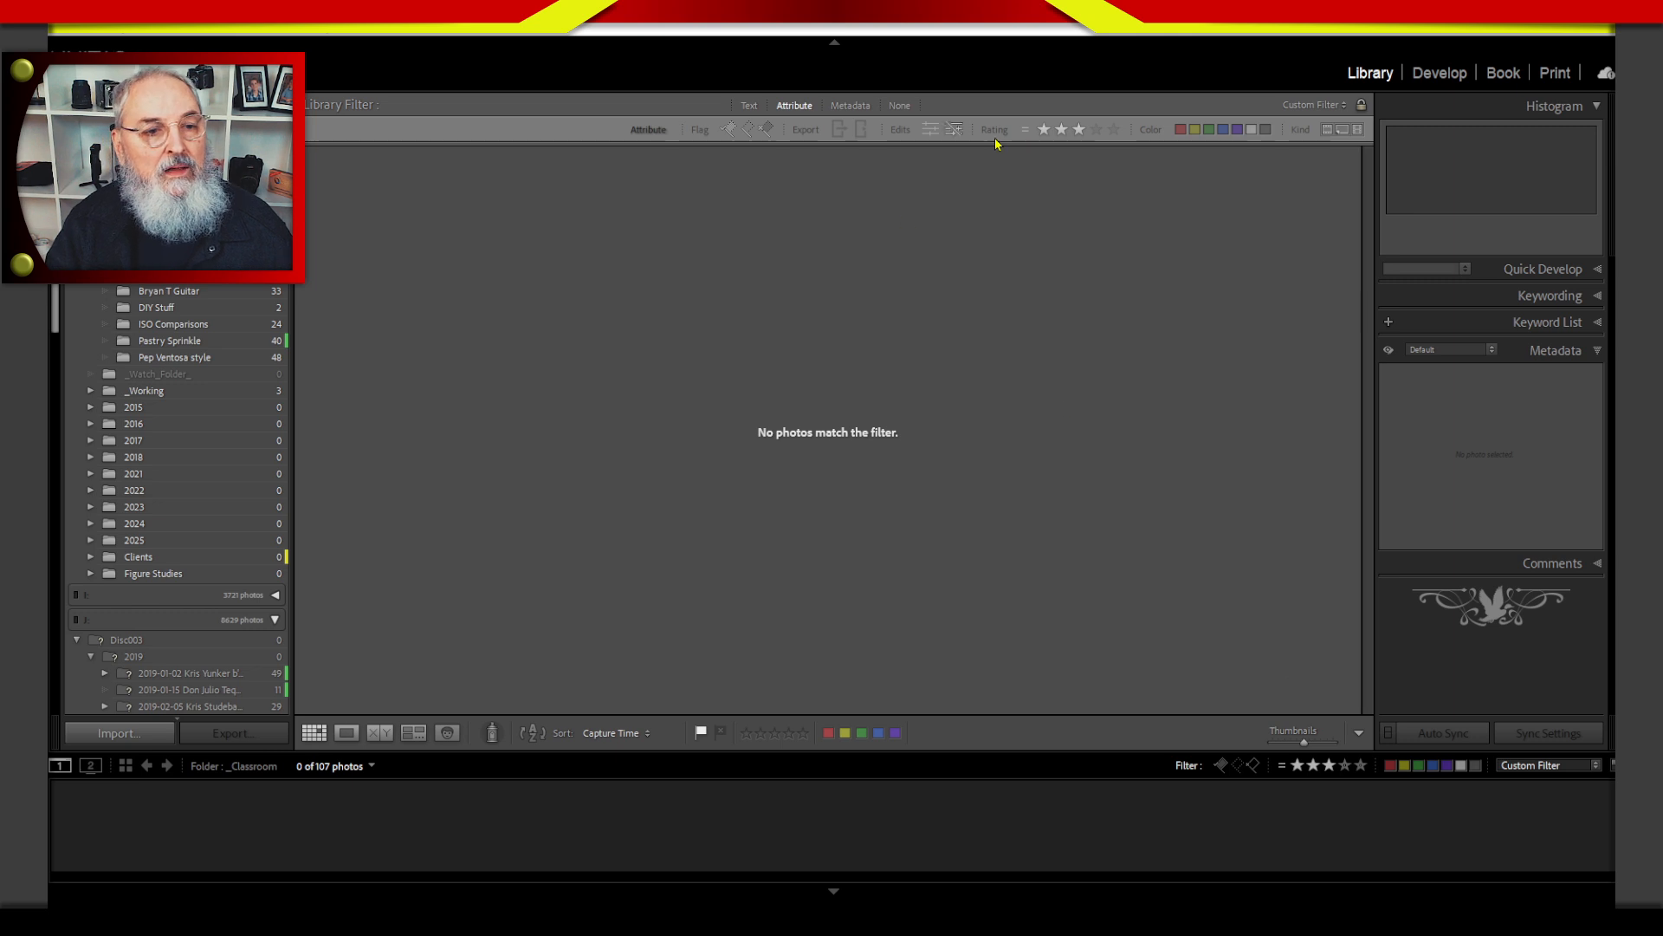
Filter the grid to four-star photos and rate the sepia IMG_1924 photo five stars.
{"action": "left_click", "coordinate": [1096, 130]}
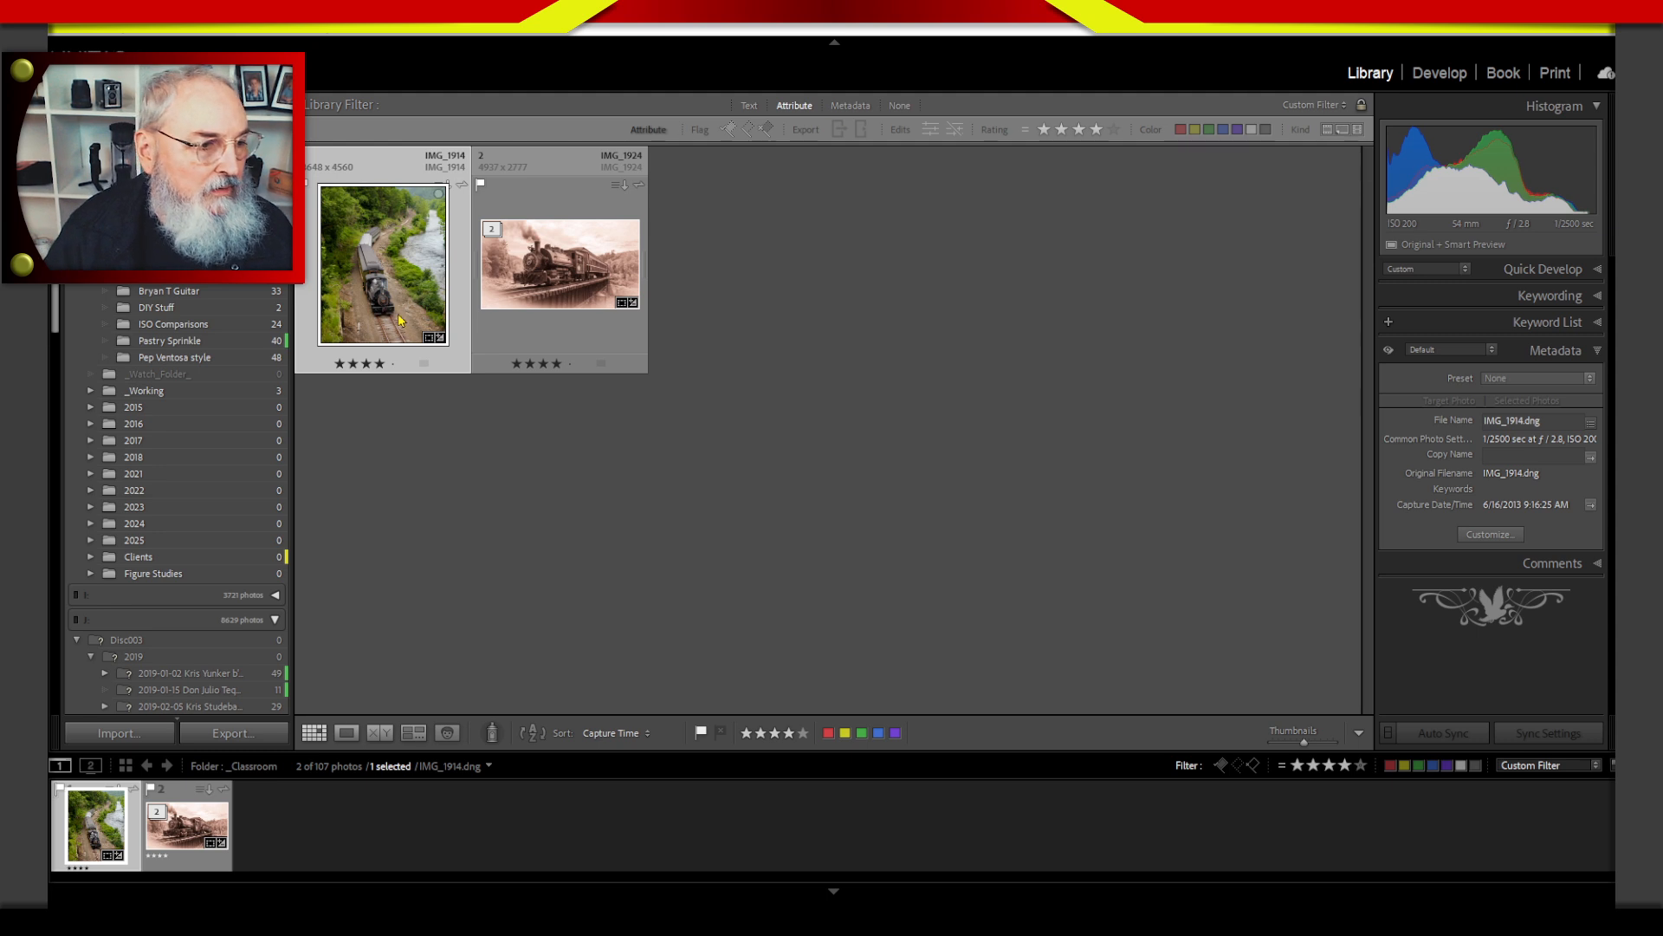
{"action": "left_click", "coordinate": [555, 270]}
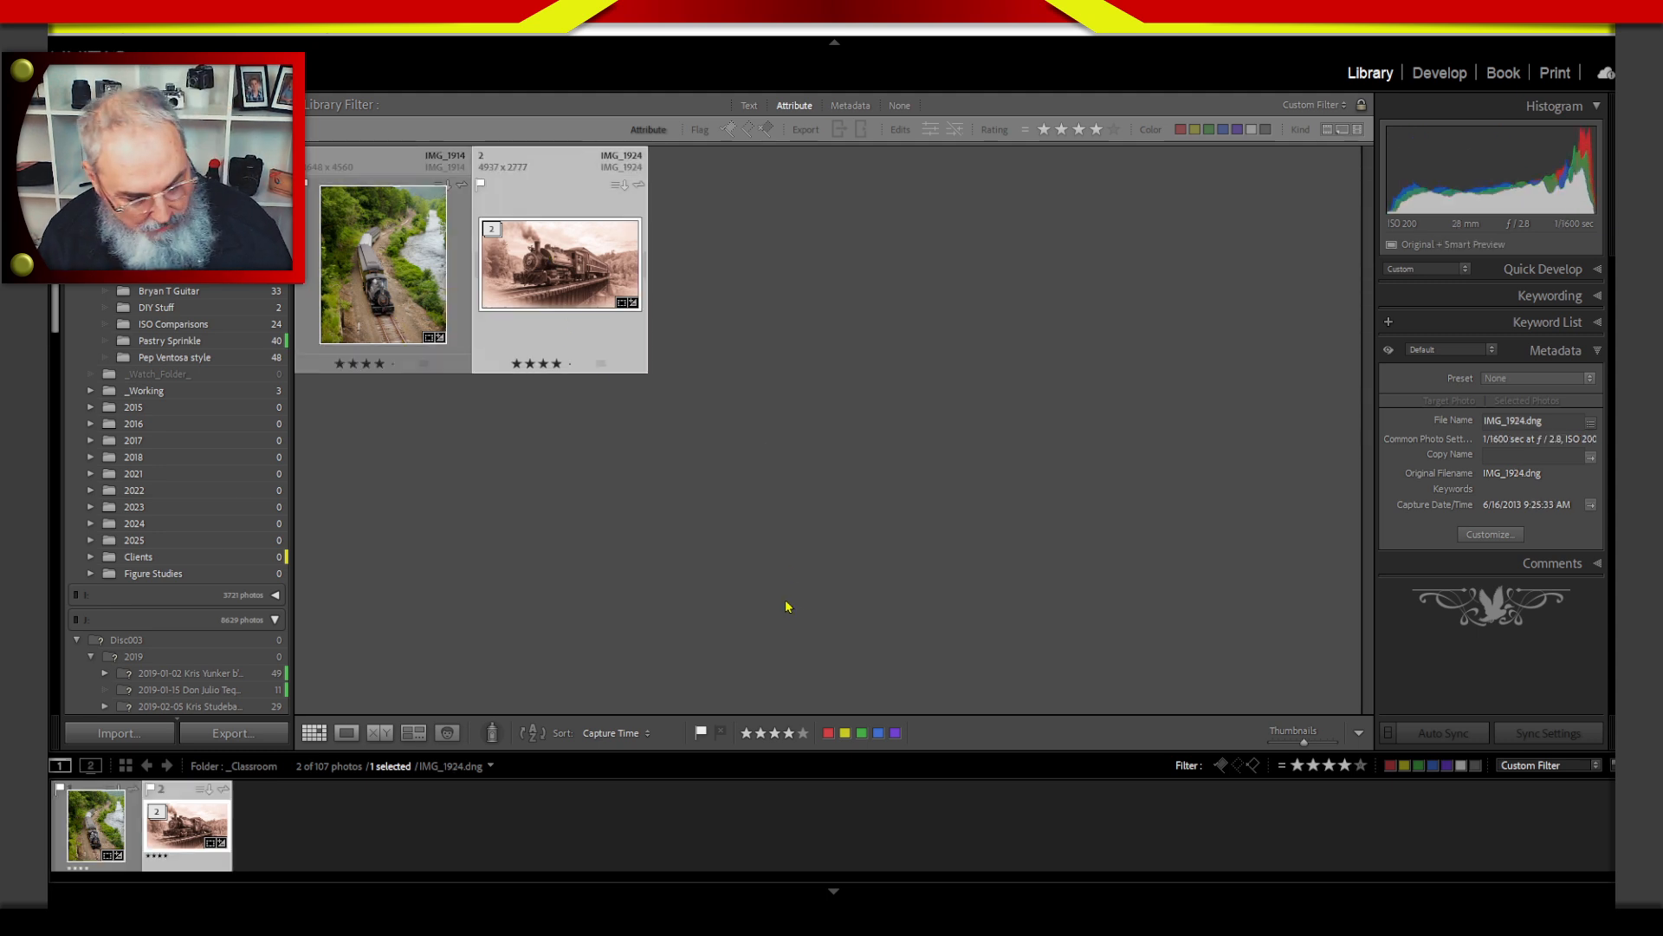
{"action": "key", "text": "5"}
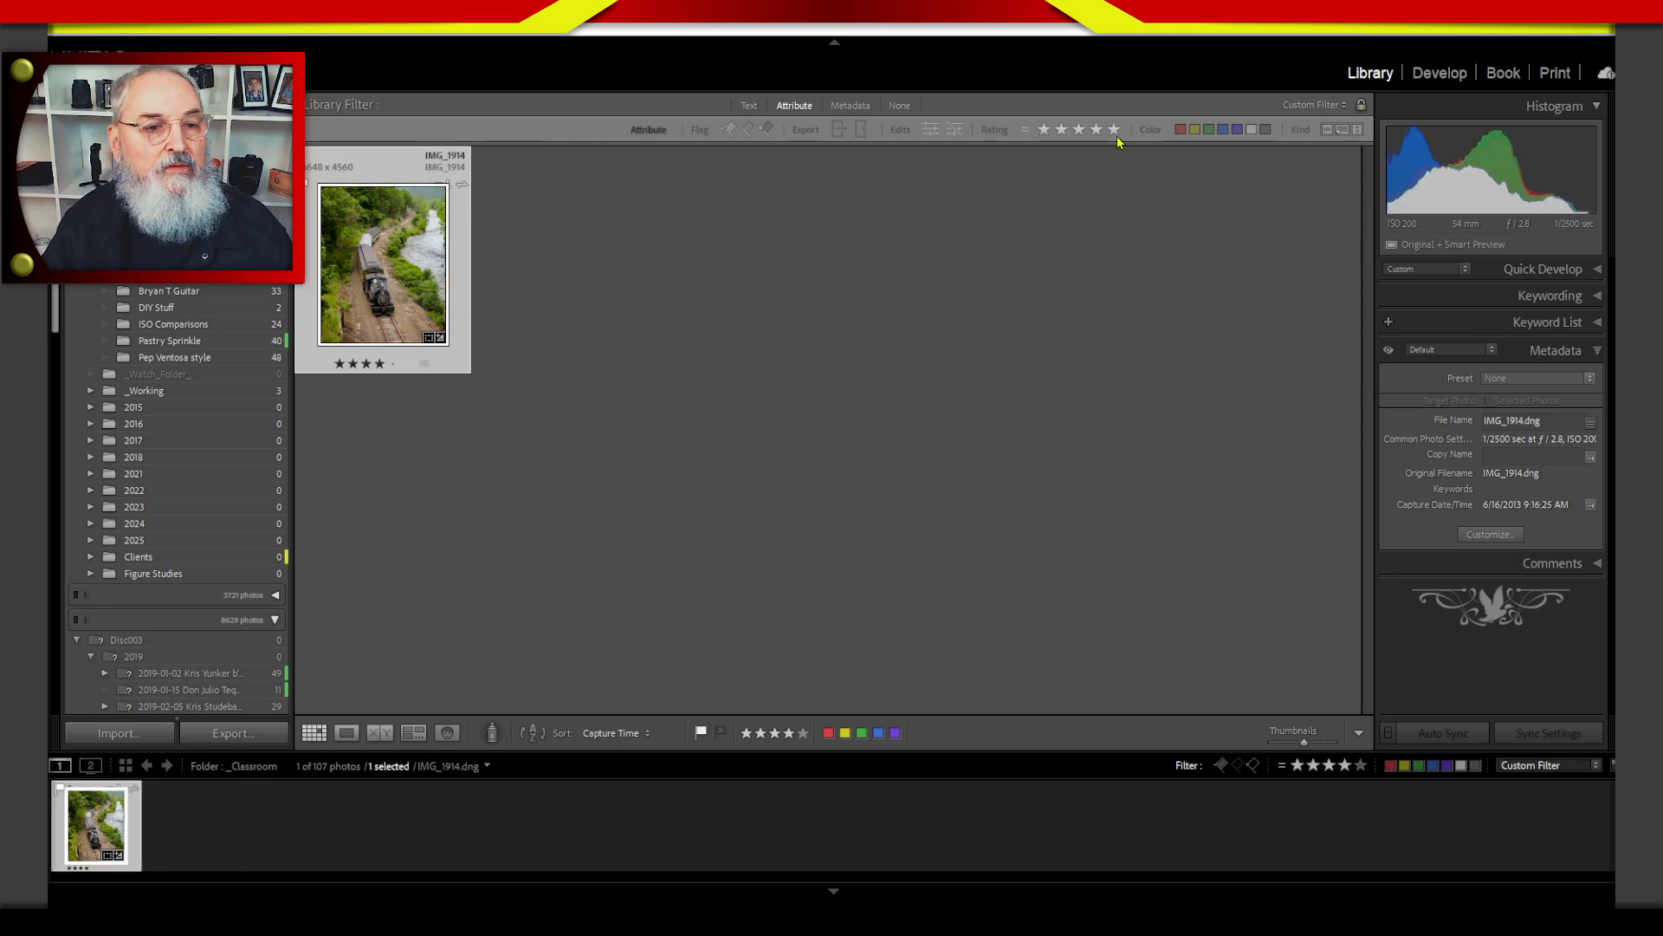
Filter the grid to five-star photos to review them, and turn the library filter off to show the whole folder.
{"action": "left_click", "coordinate": [1100, 131]}
{"action": "left_click", "coordinate": [1112, 137]}
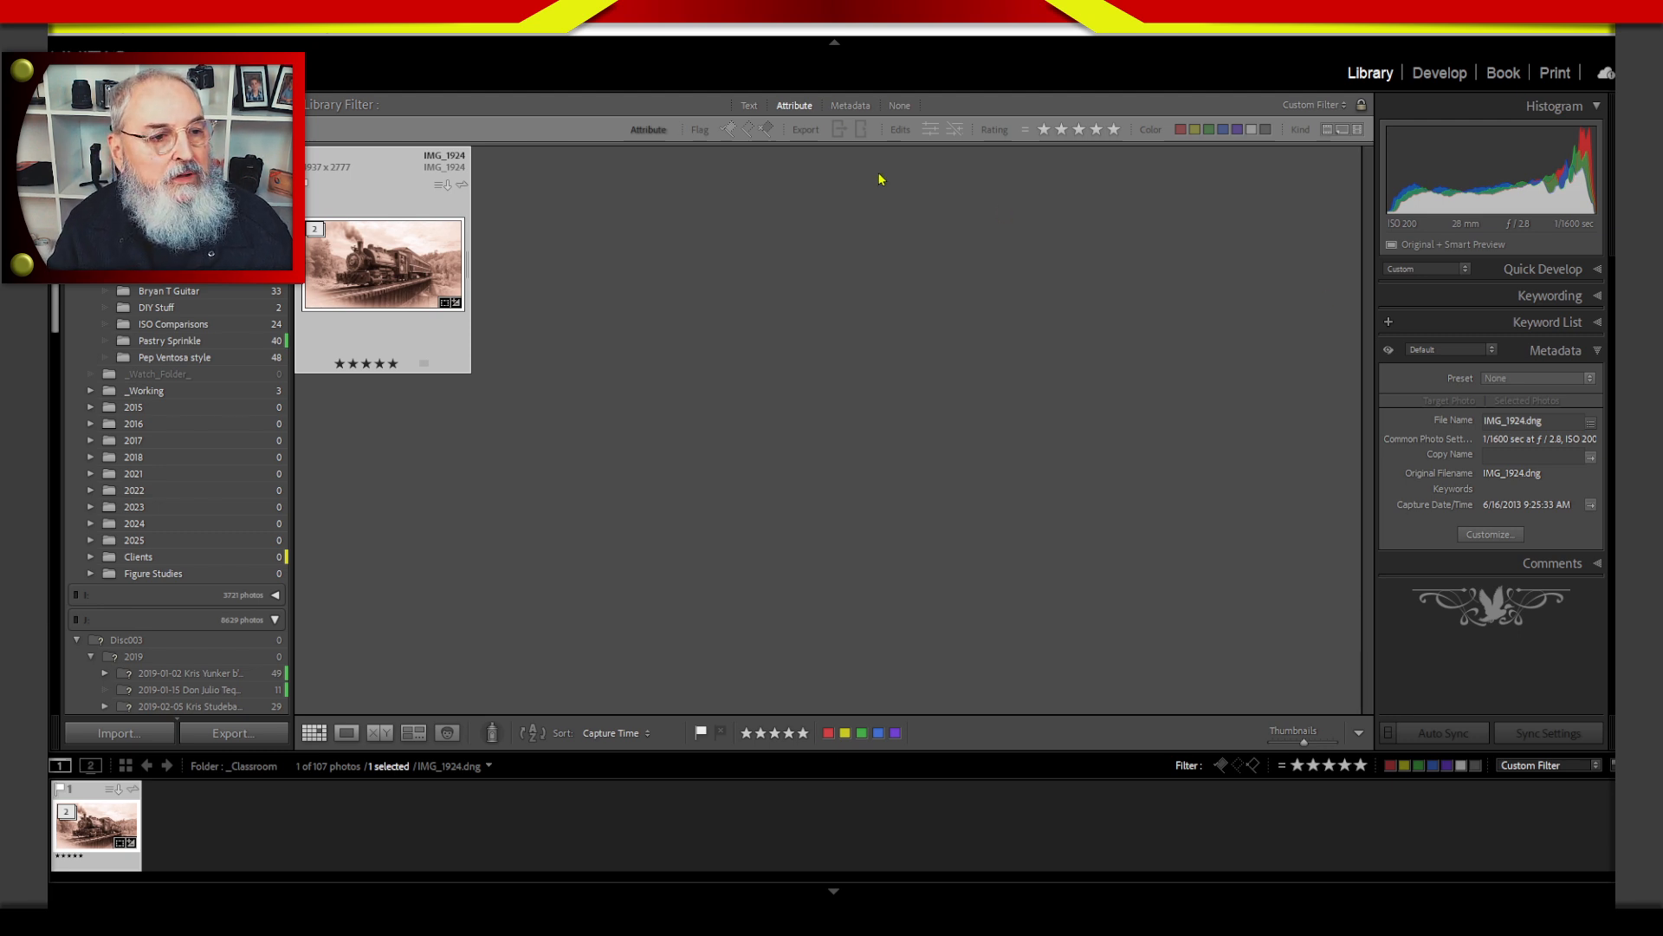
{"action": "left_click", "coordinate": [900, 105]}
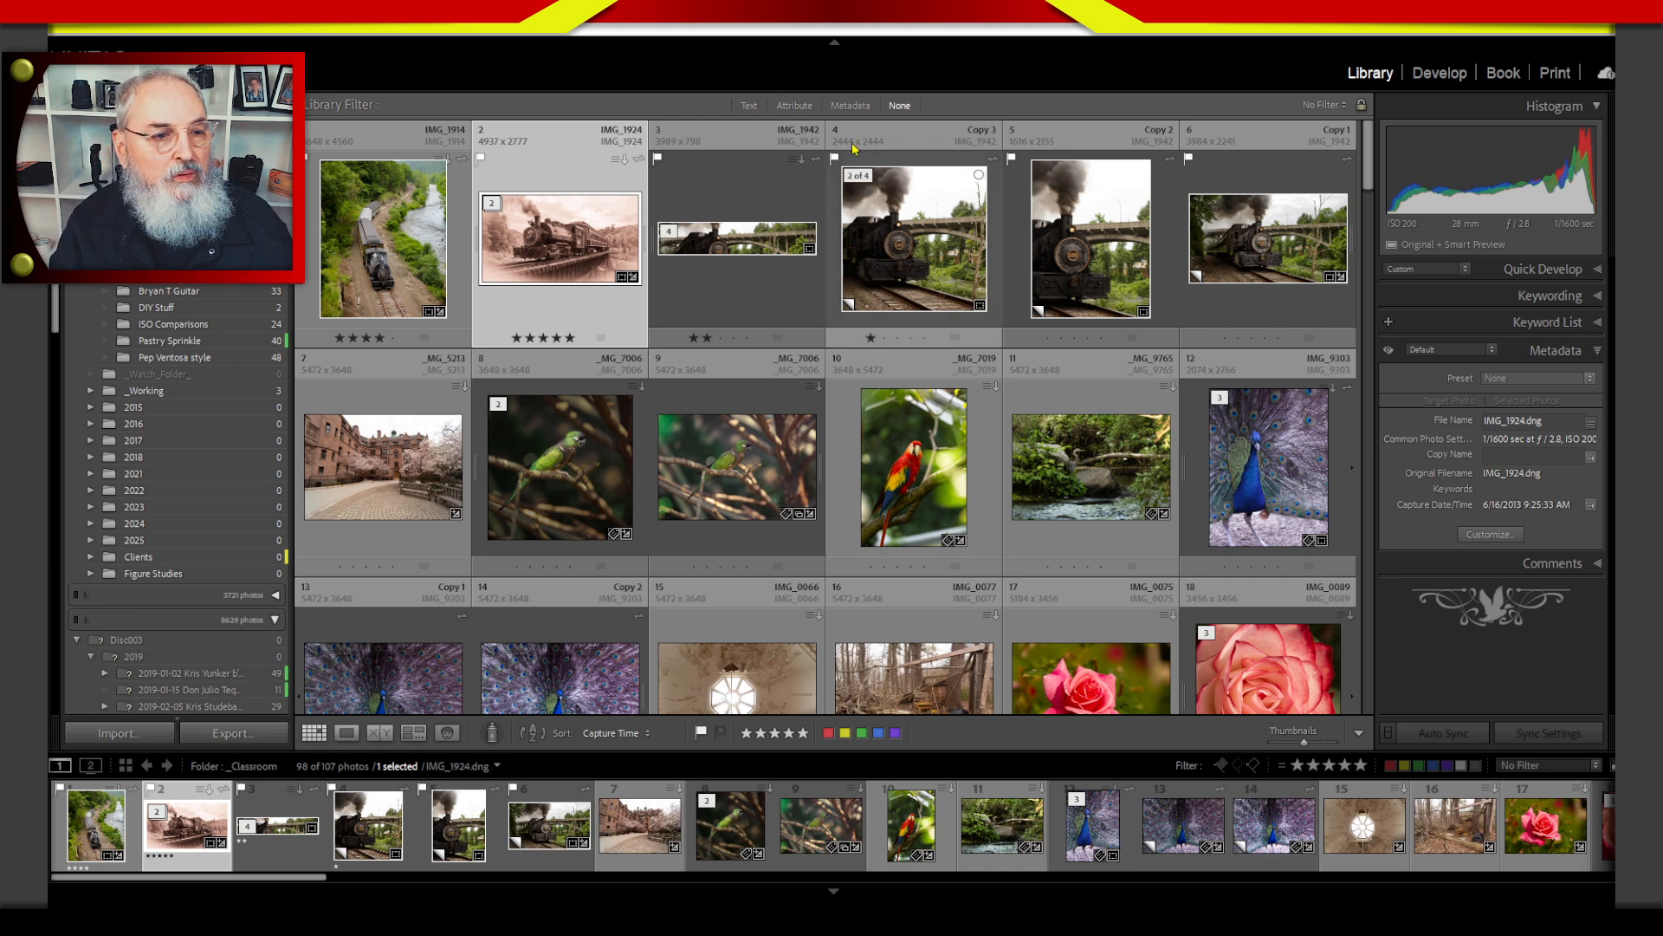
Review each editing stage by filtering attributes to one, two, three and four stars in turn, and return to one-star photos.
{"action": "left_click", "coordinate": [795, 105]}
{"action": "left_click", "coordinate": [1044, 129]}
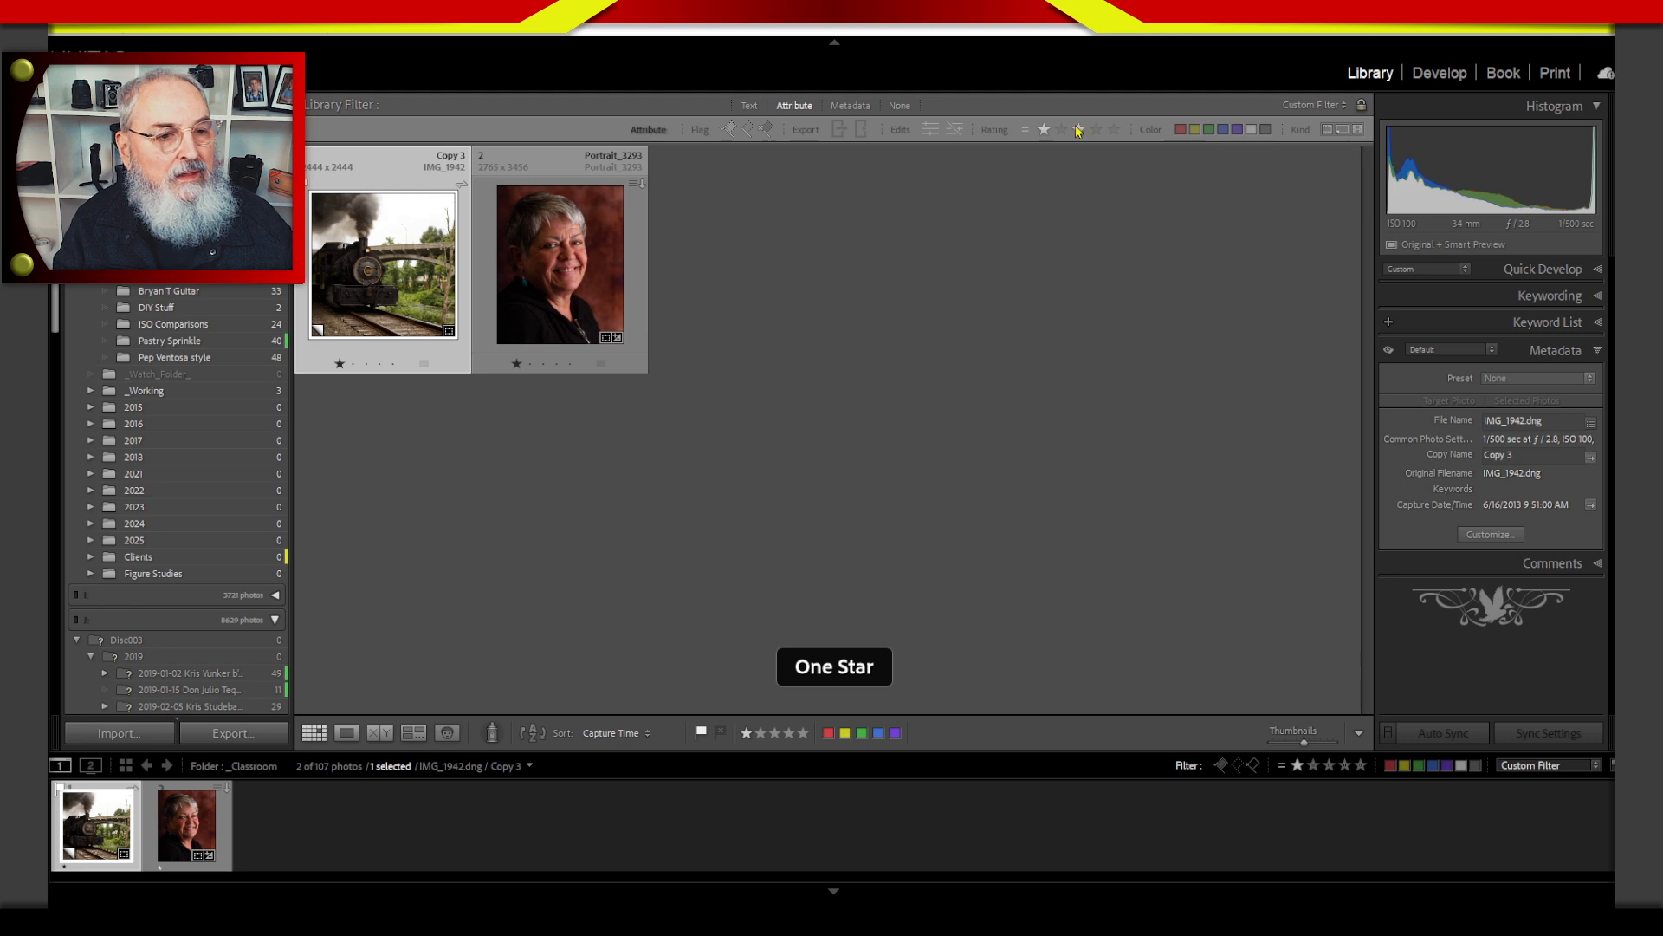
{"action": "left_click", "coordinate": [1061, 129]}
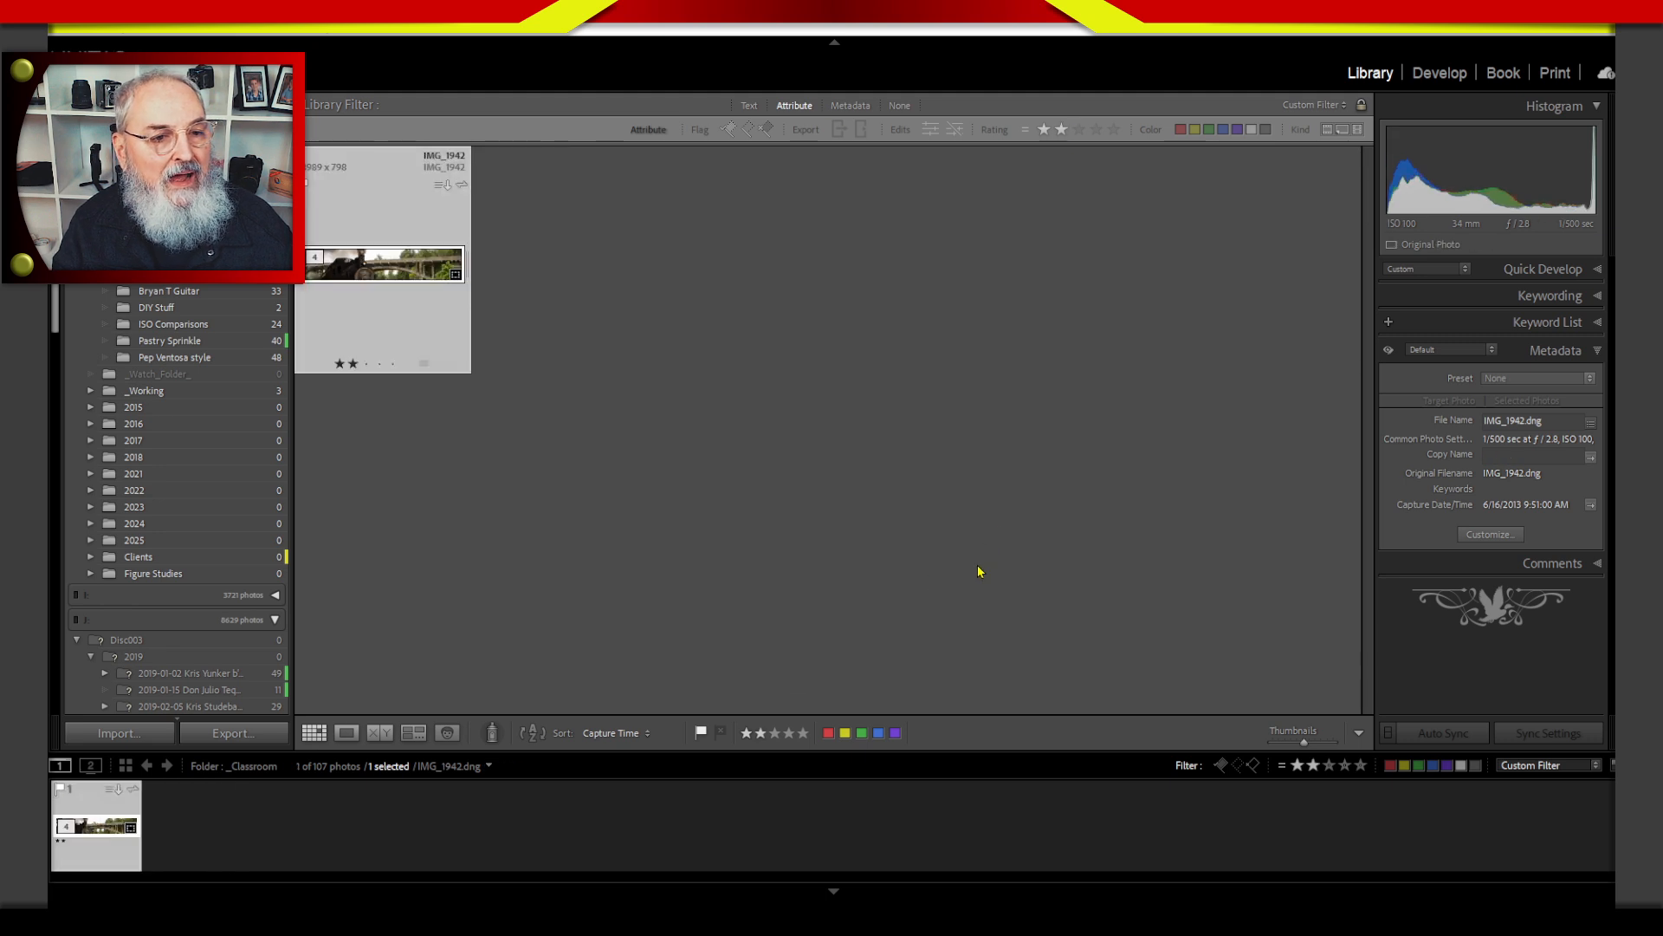
{"action": "left_click", "coordinate": [1078, 129]}
{"action": "left_click", "coordinate": [1096, 129]}
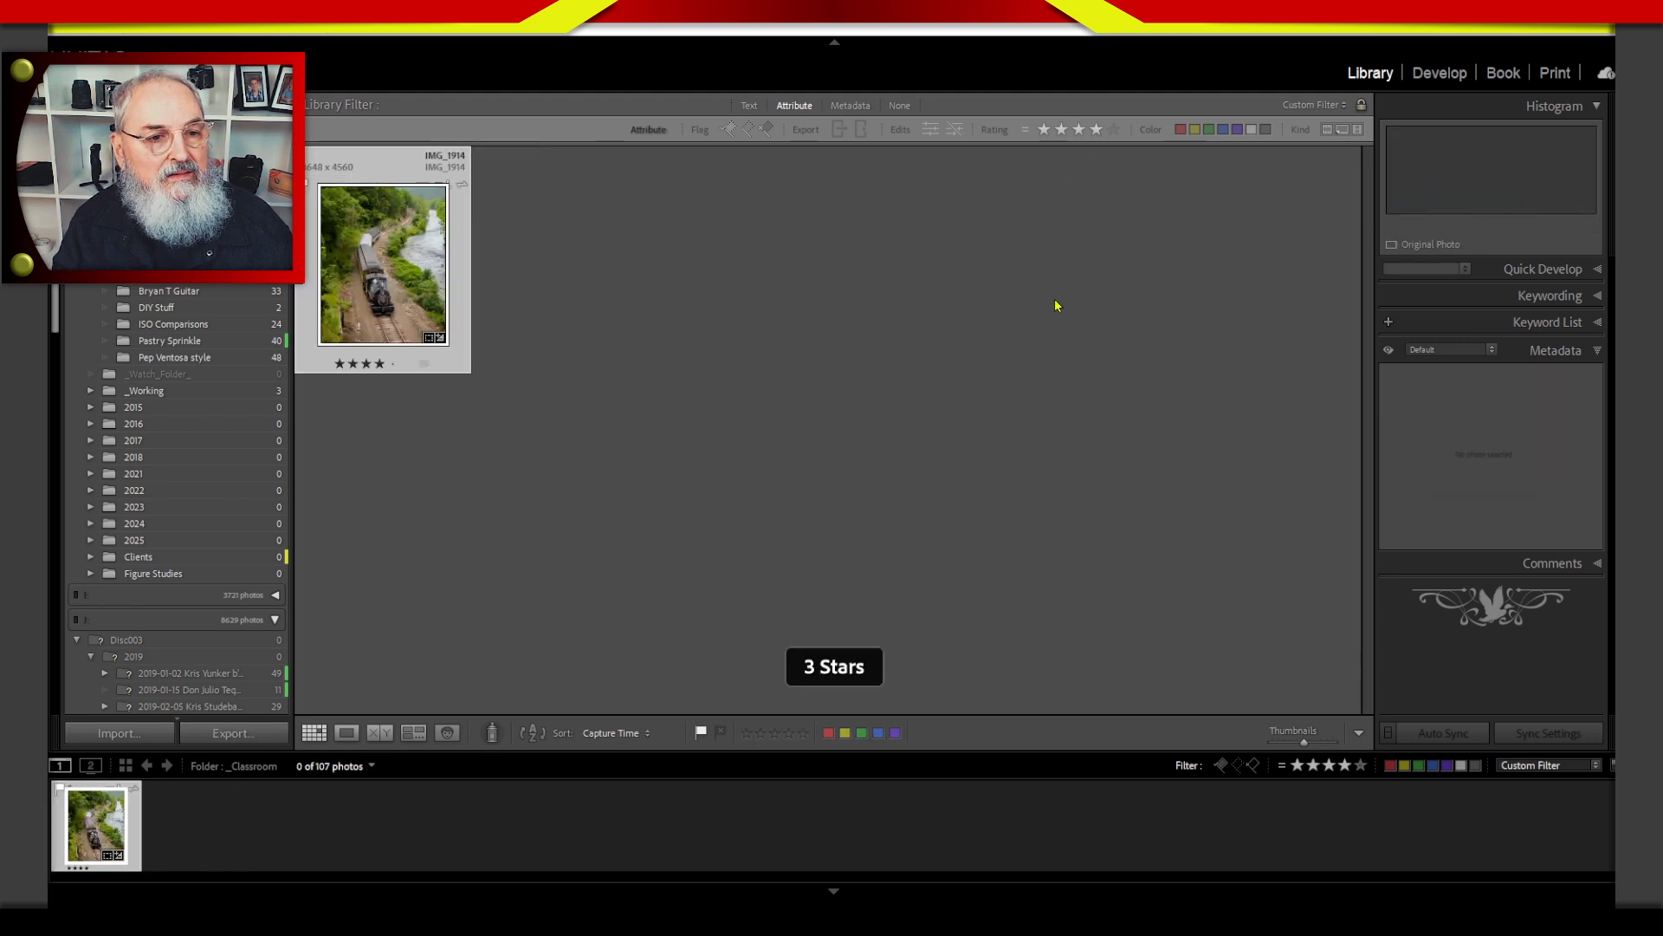
{"action": "left_click", "coordinate": [1043, 129]}
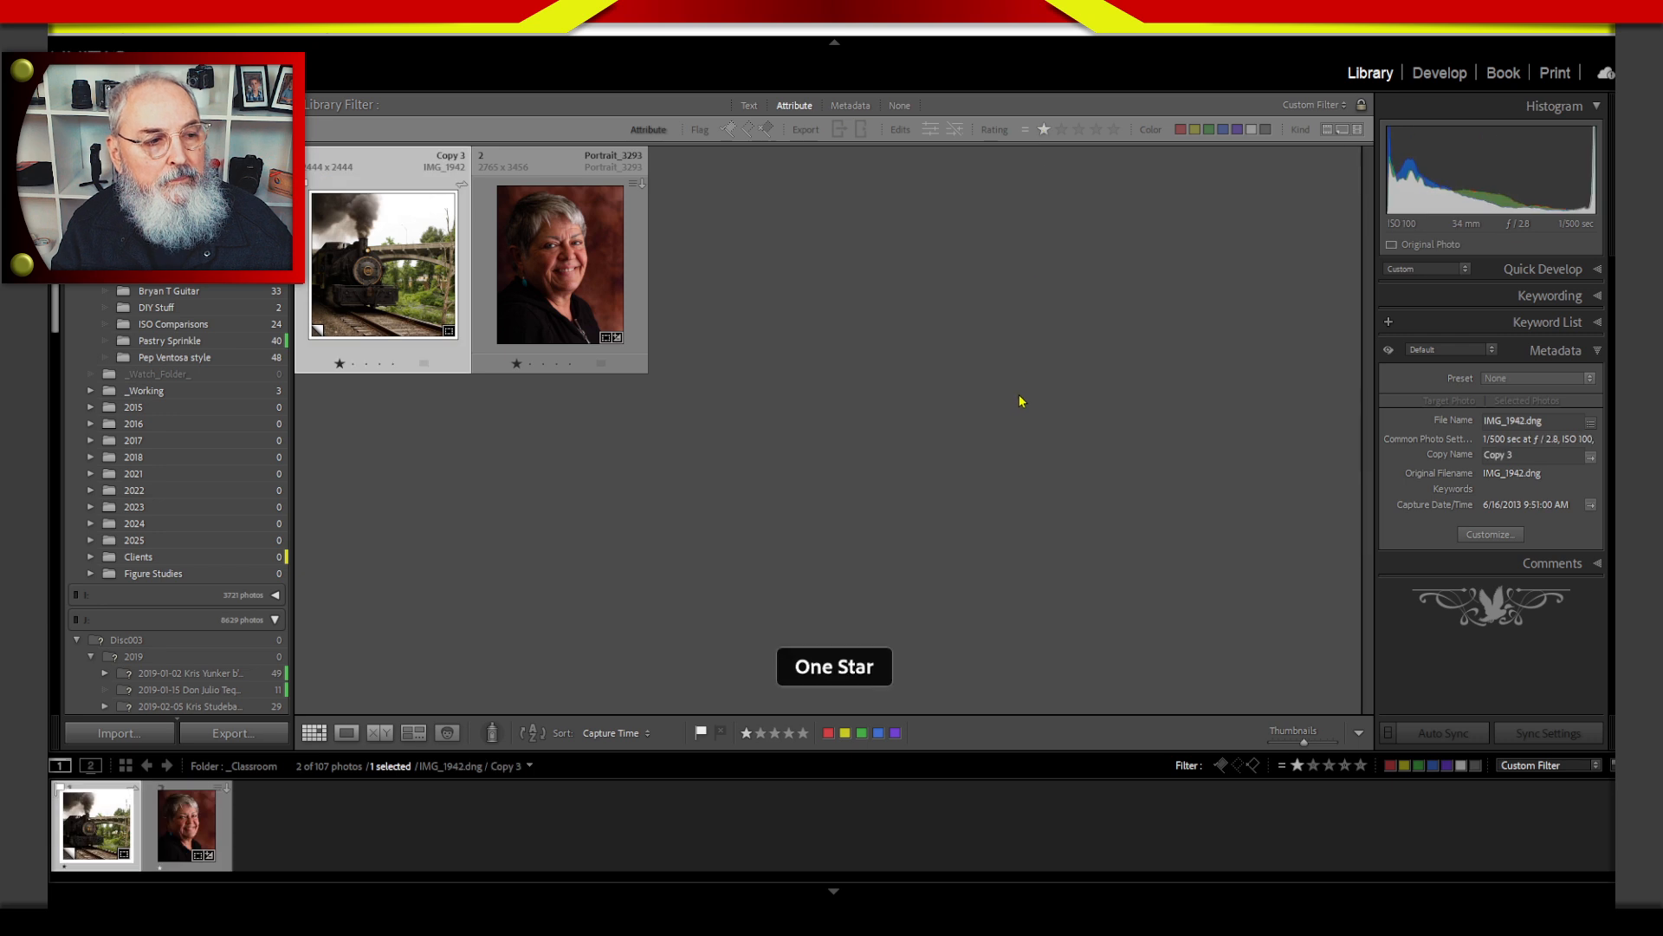
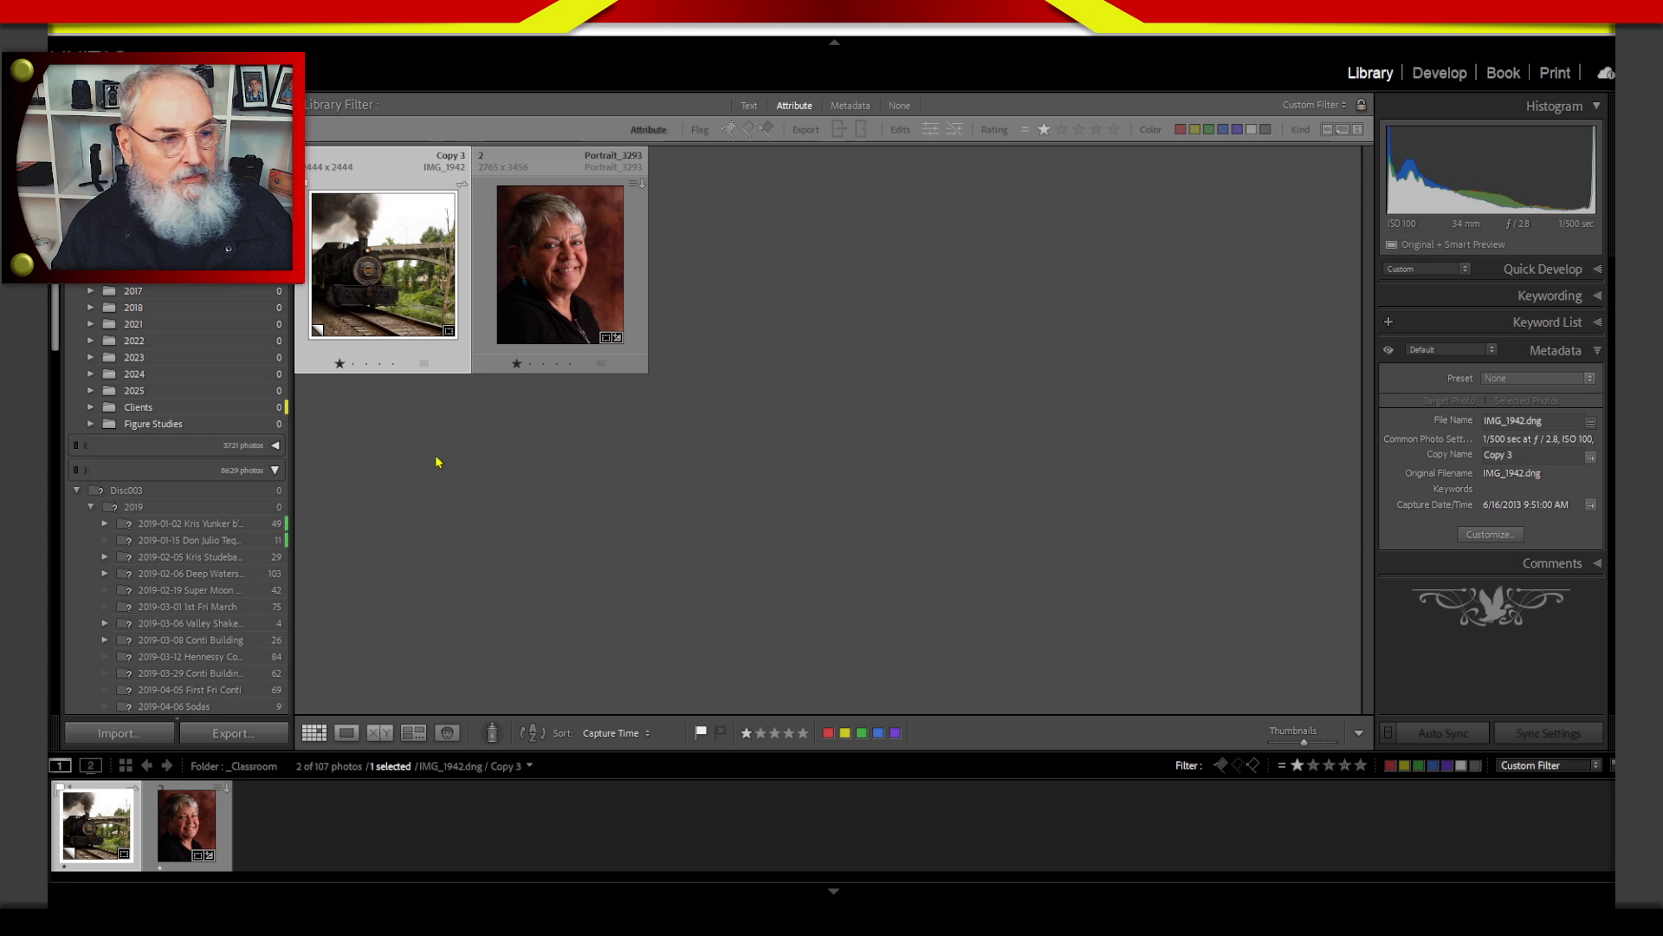
Turn the library filter off to show the whole folder, and hide and restore the filter bar above the grid.
{"action": "left_click", "coordinate": [903, 110]}
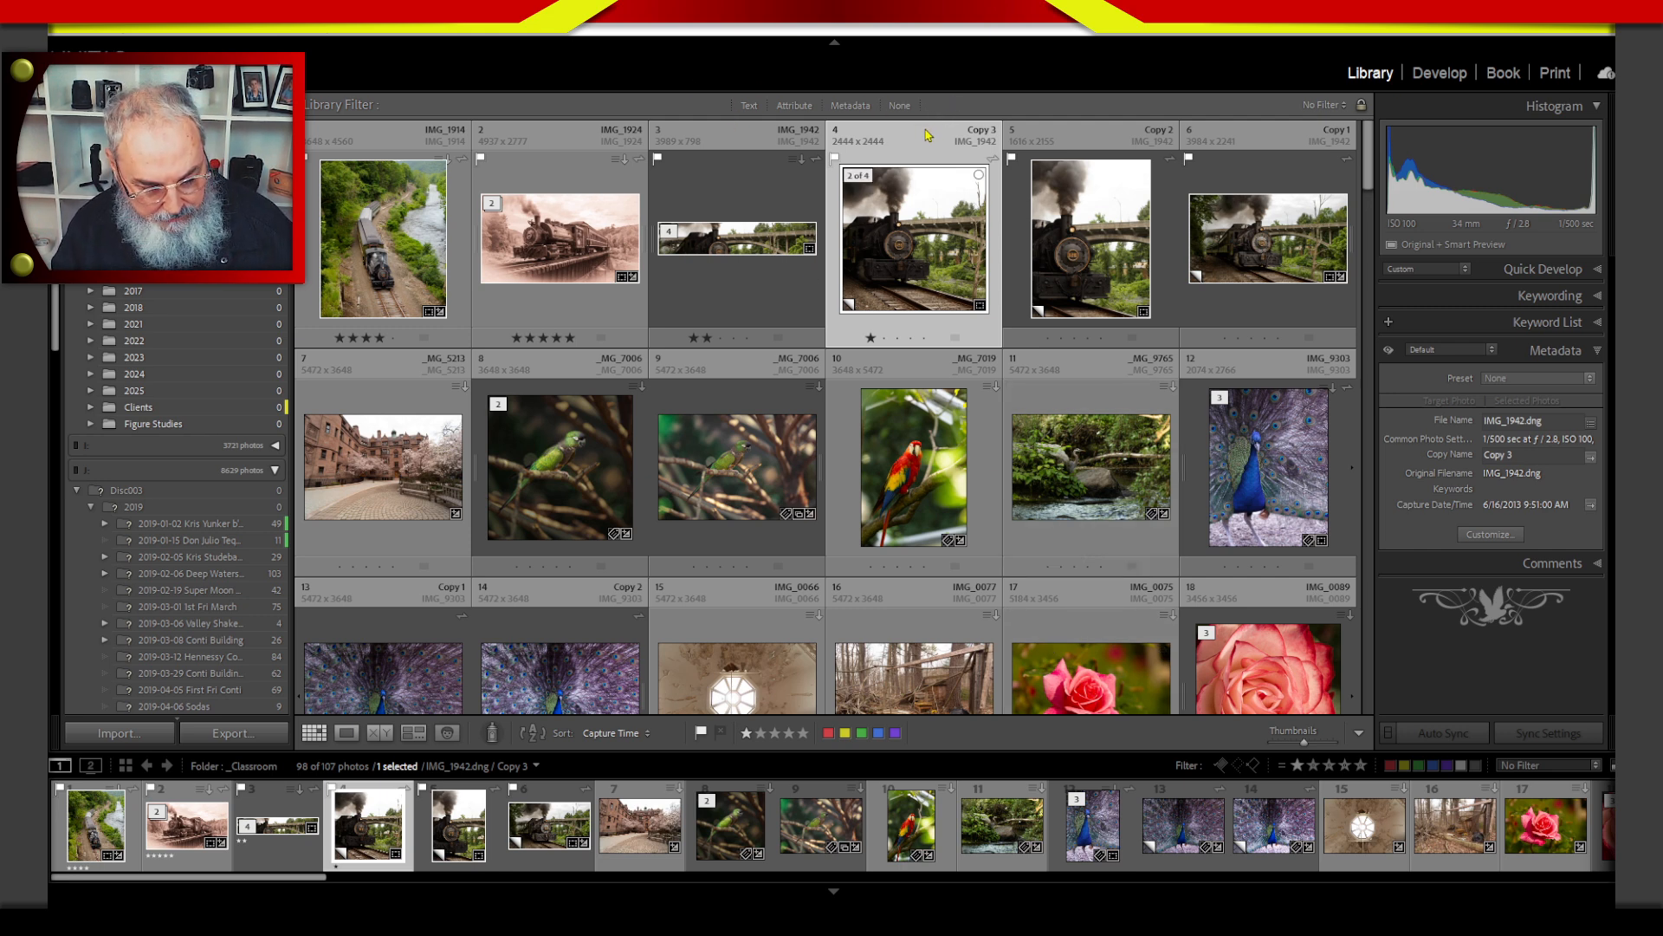
{"action": "key", "text": "backslash"}
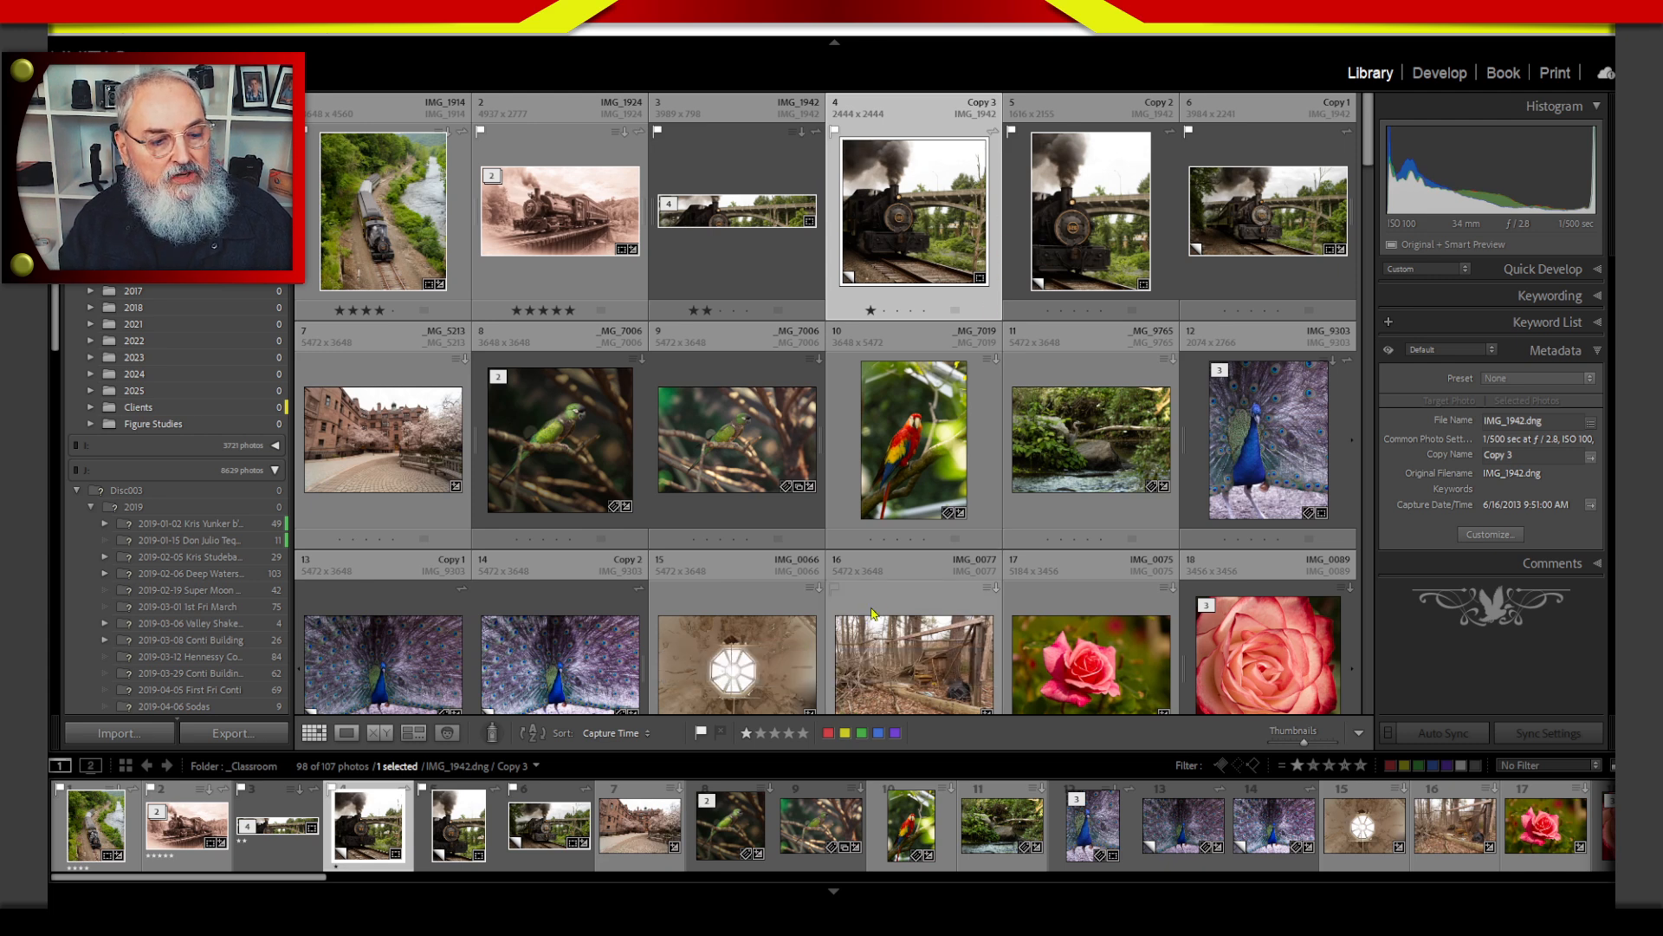
{"action": "key", "text": "backslash"}
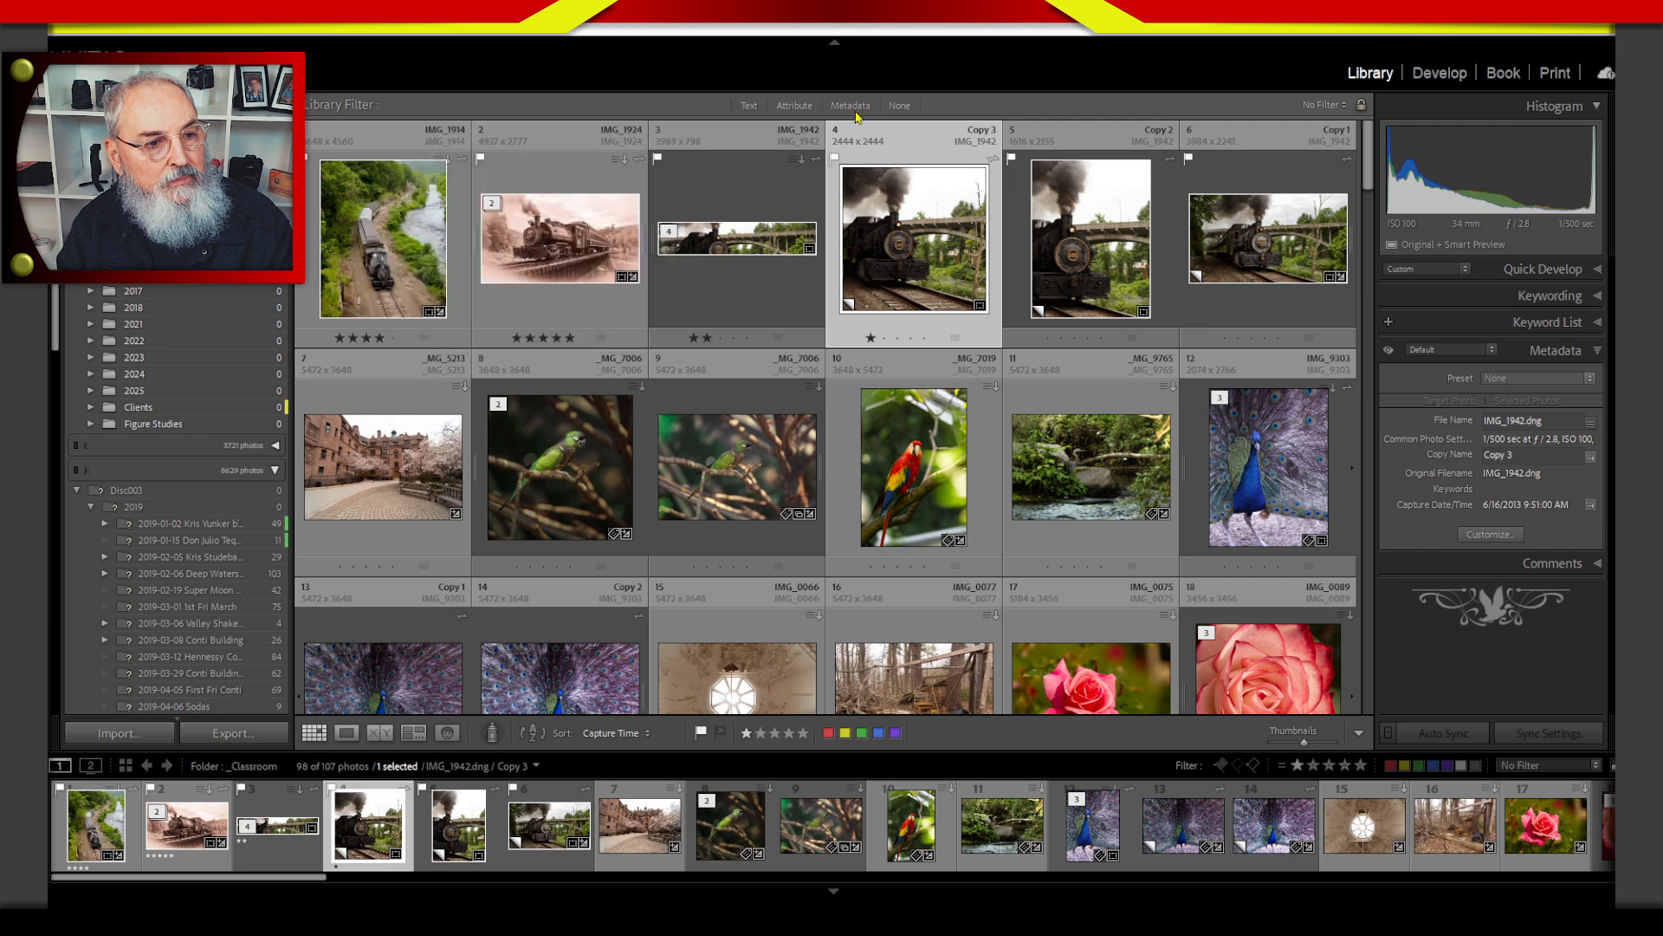
{"action": "left_click", "coordinate": [898, 106]}
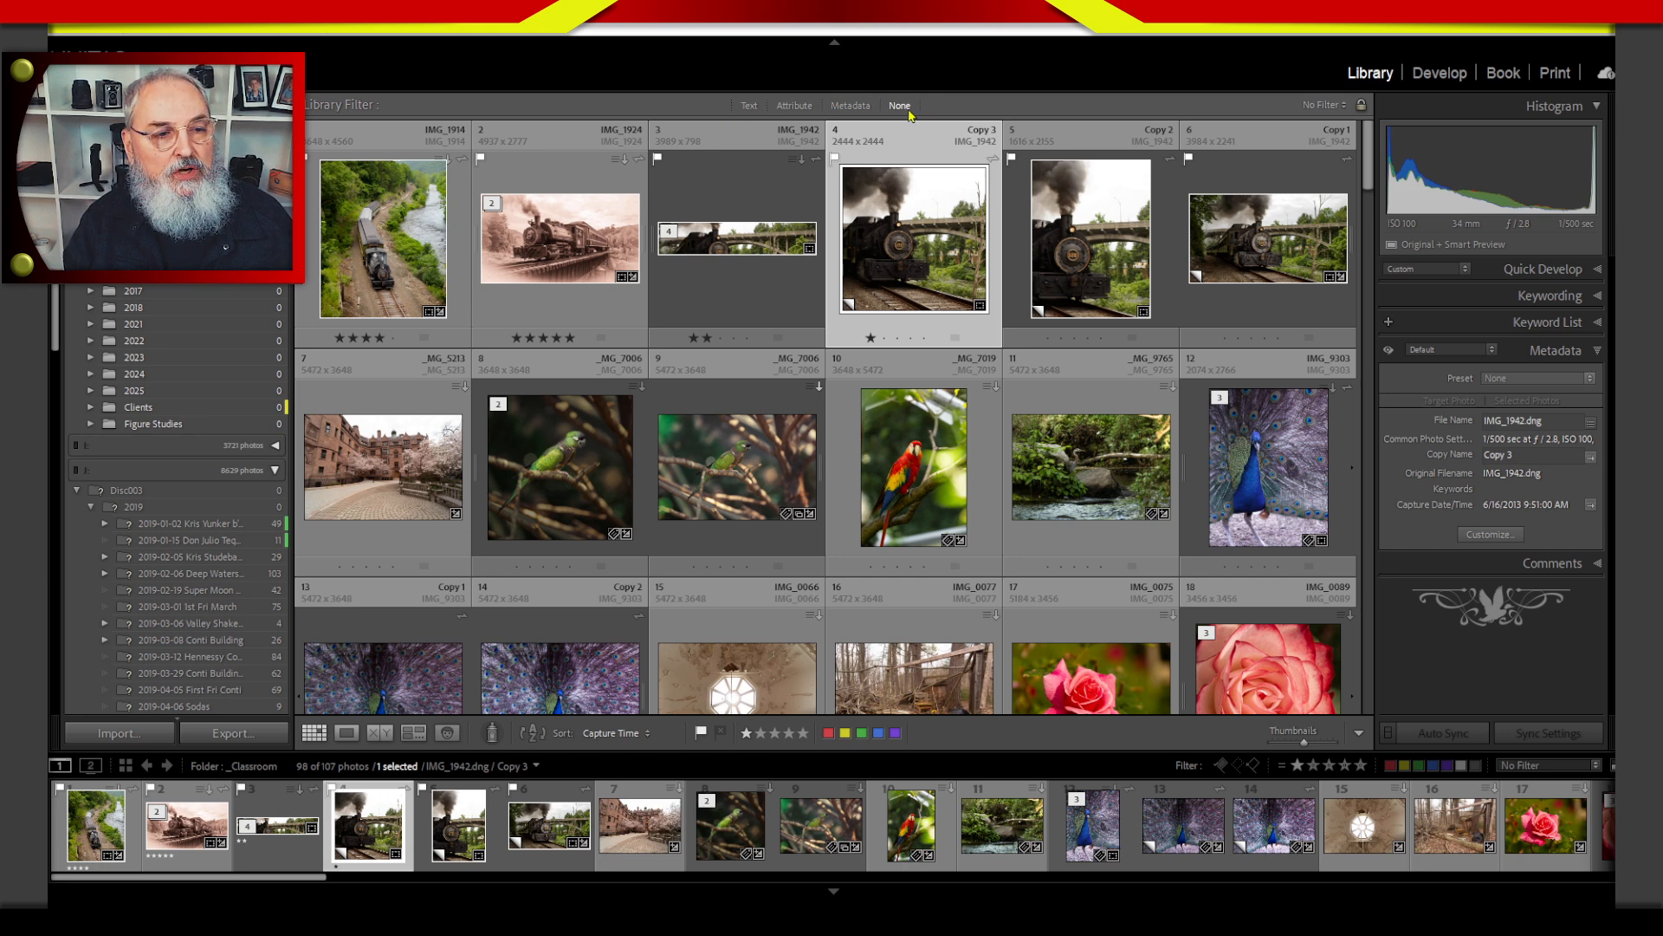
Switch the library filter to metadata and enlarge its column area downward.
{"action": "left_click", "coordinate": [863, 111]}
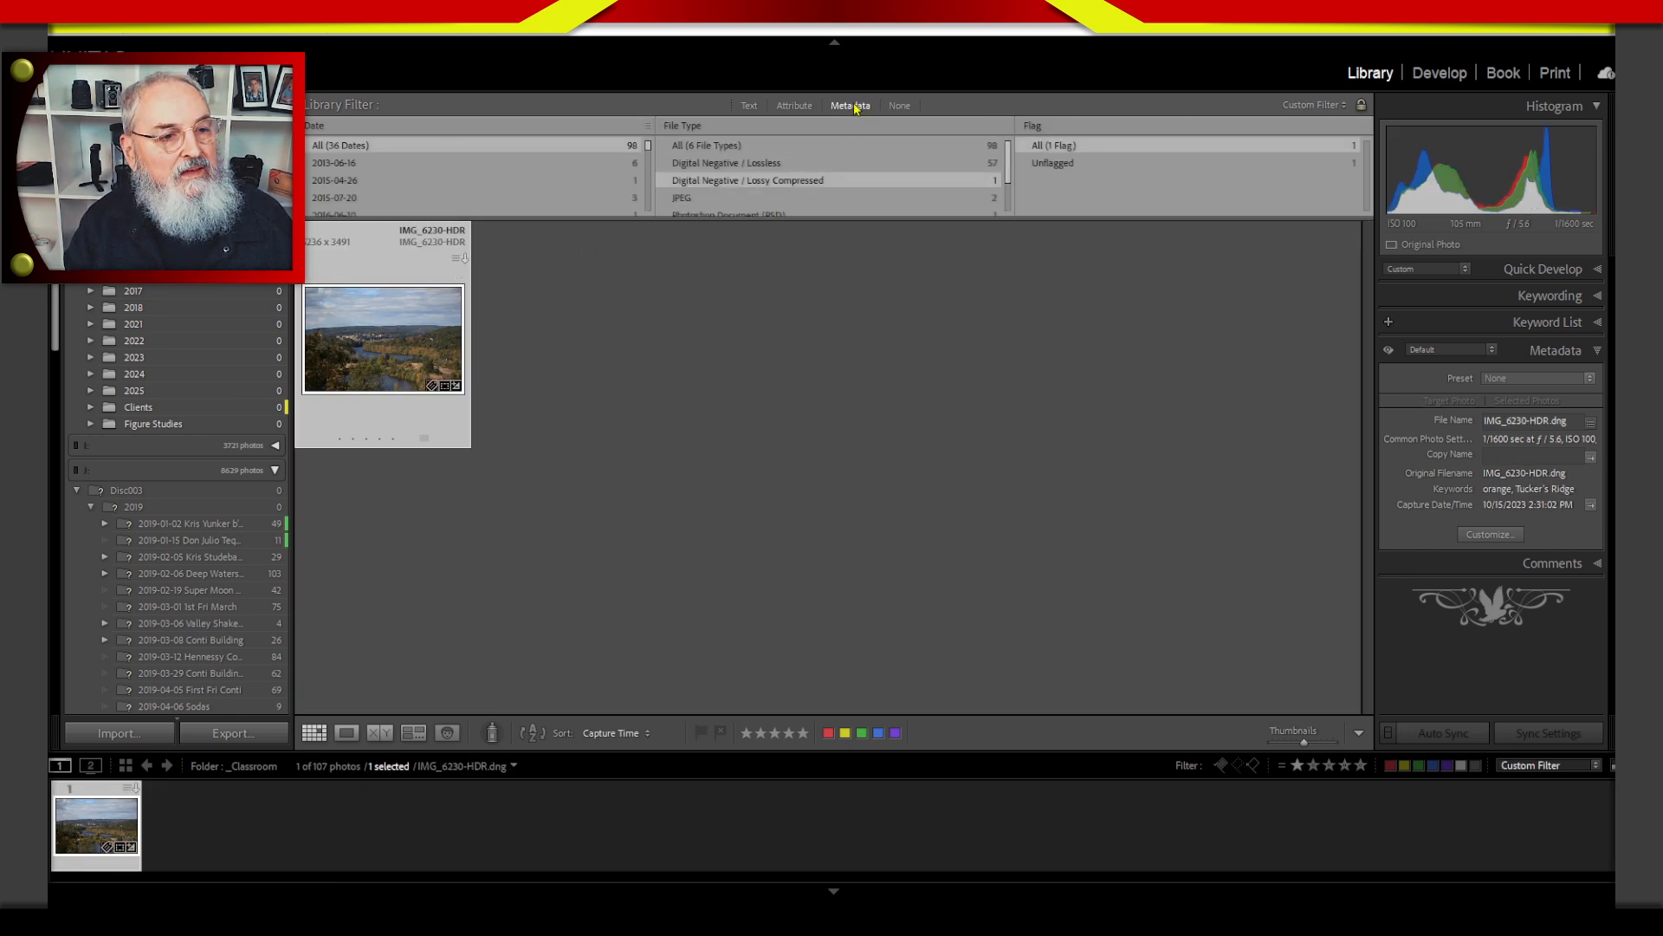
{"action": "left_click", "coordinate": [850, 229]}
{"action": "left_click_drag", "start_coordinate": [848, 222], "coordinate": [839, 349]}
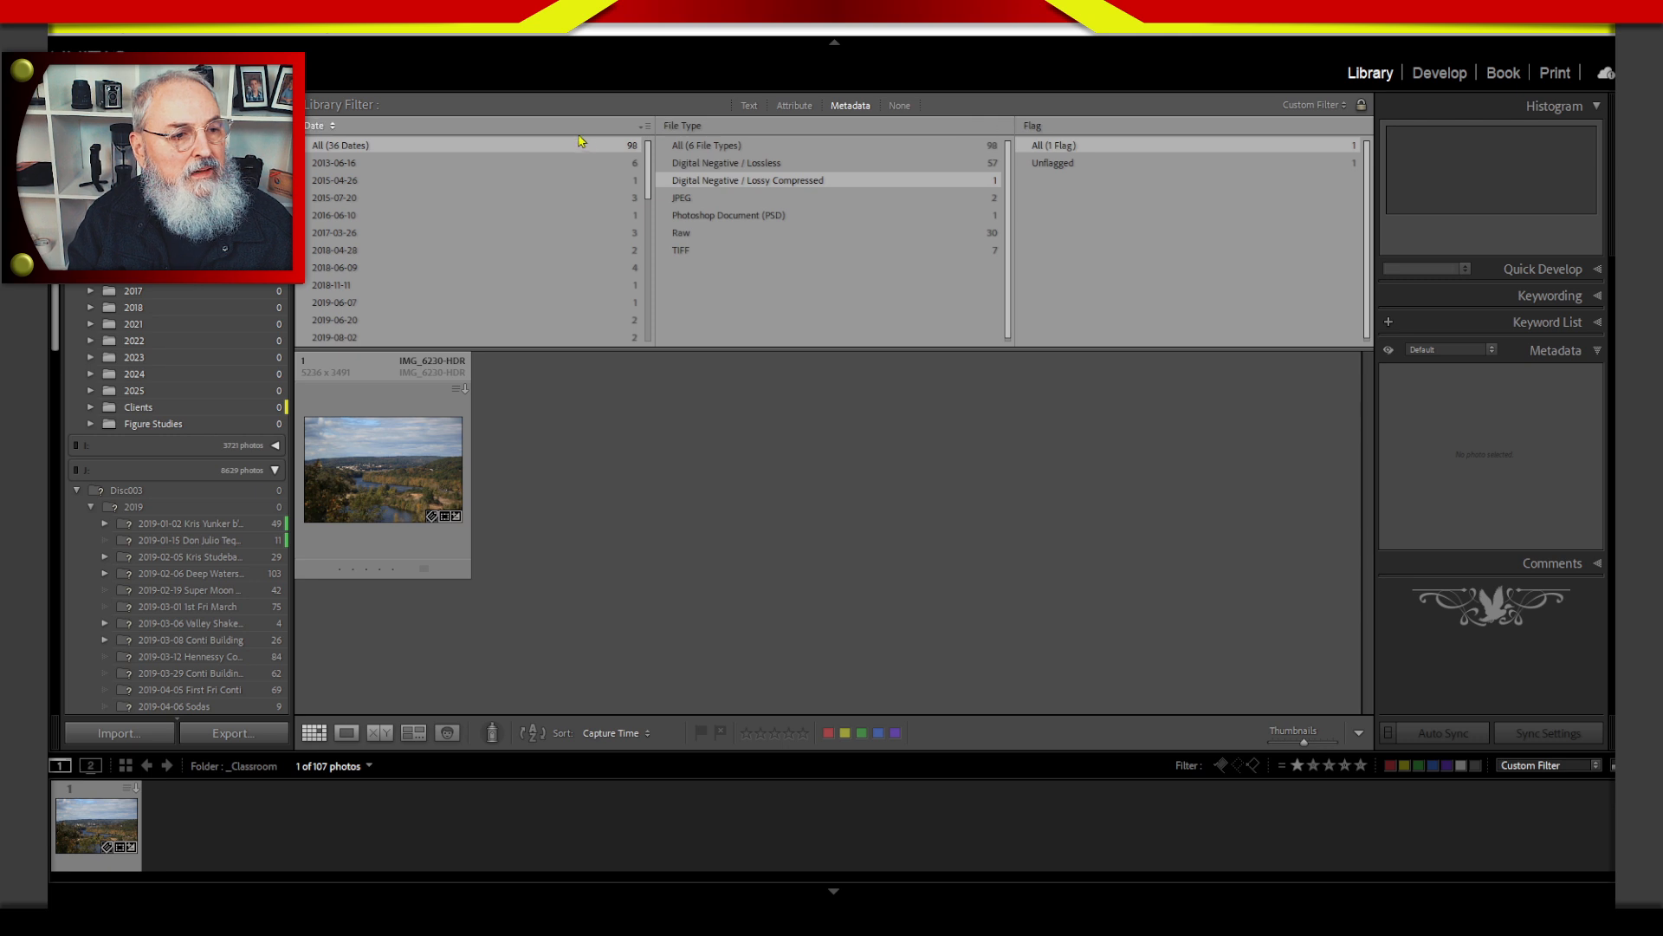
Remove the Flag and File Type columns from the metadata filter, leaving only the Date column.
{"action": "left_click", "coordinate": [1231, 126]}
{"action": "left_click", "coordinate": [1235, 131]}
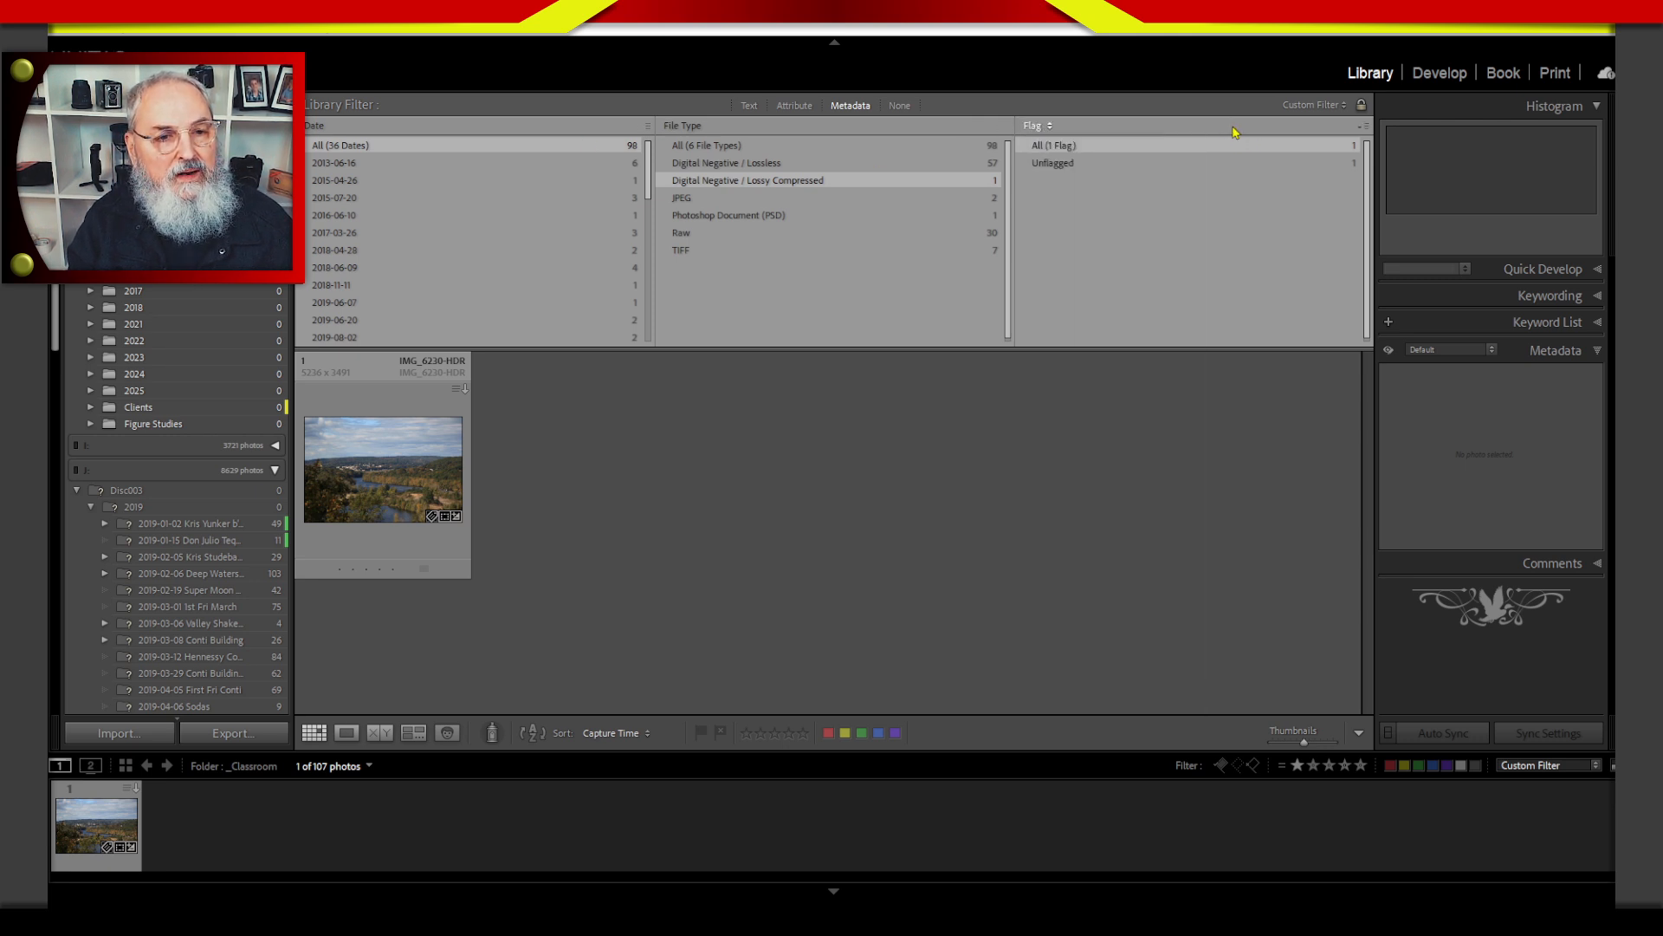
{"action": "left_click", "coordinate": [1367, 127]}
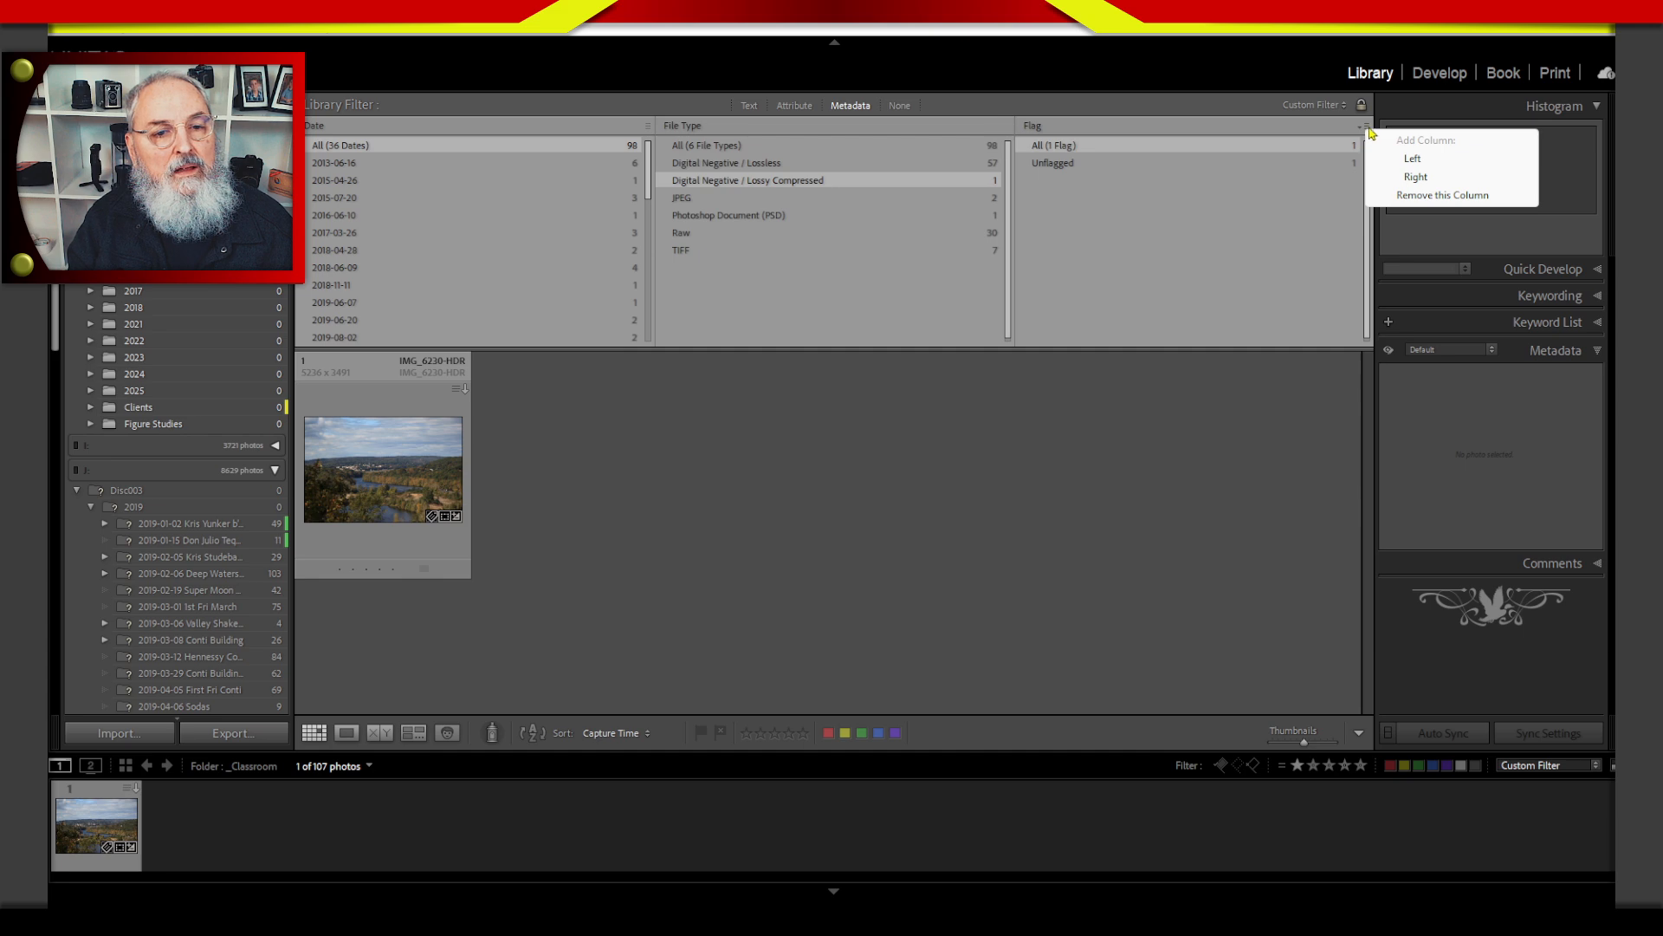
{"action": "left_click", "coordinate": [1400, 196]}
{"action": "left_click", "coordinate": [1367, 128]}
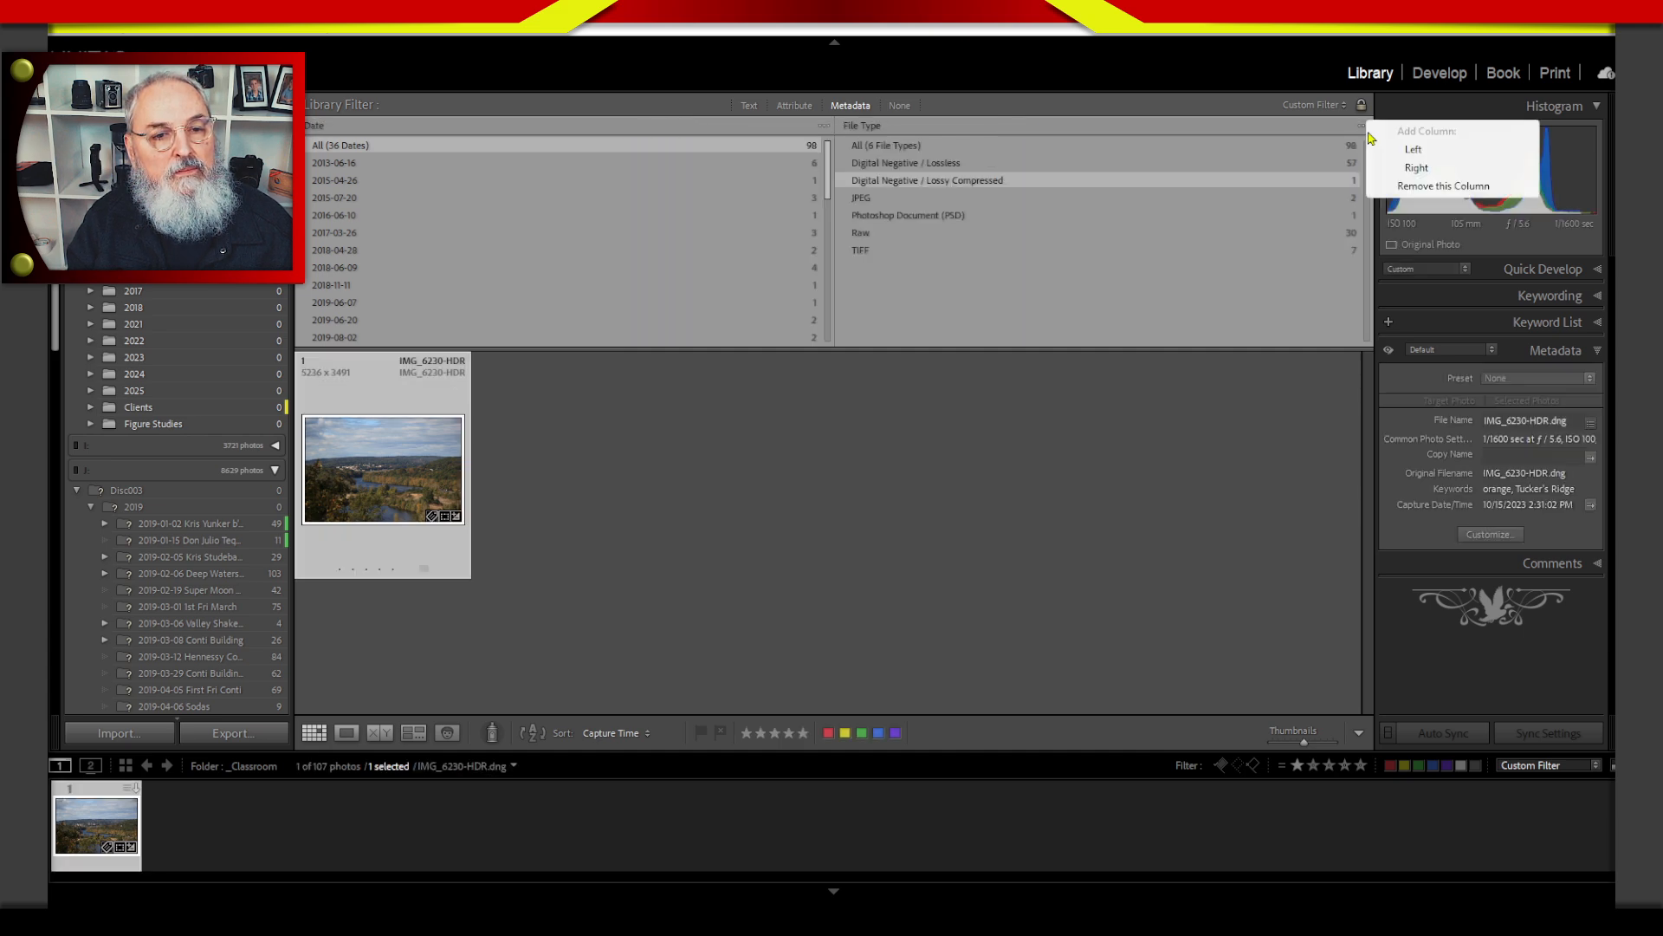
{"action": "left_click", "coordinate": [1440, 186]}
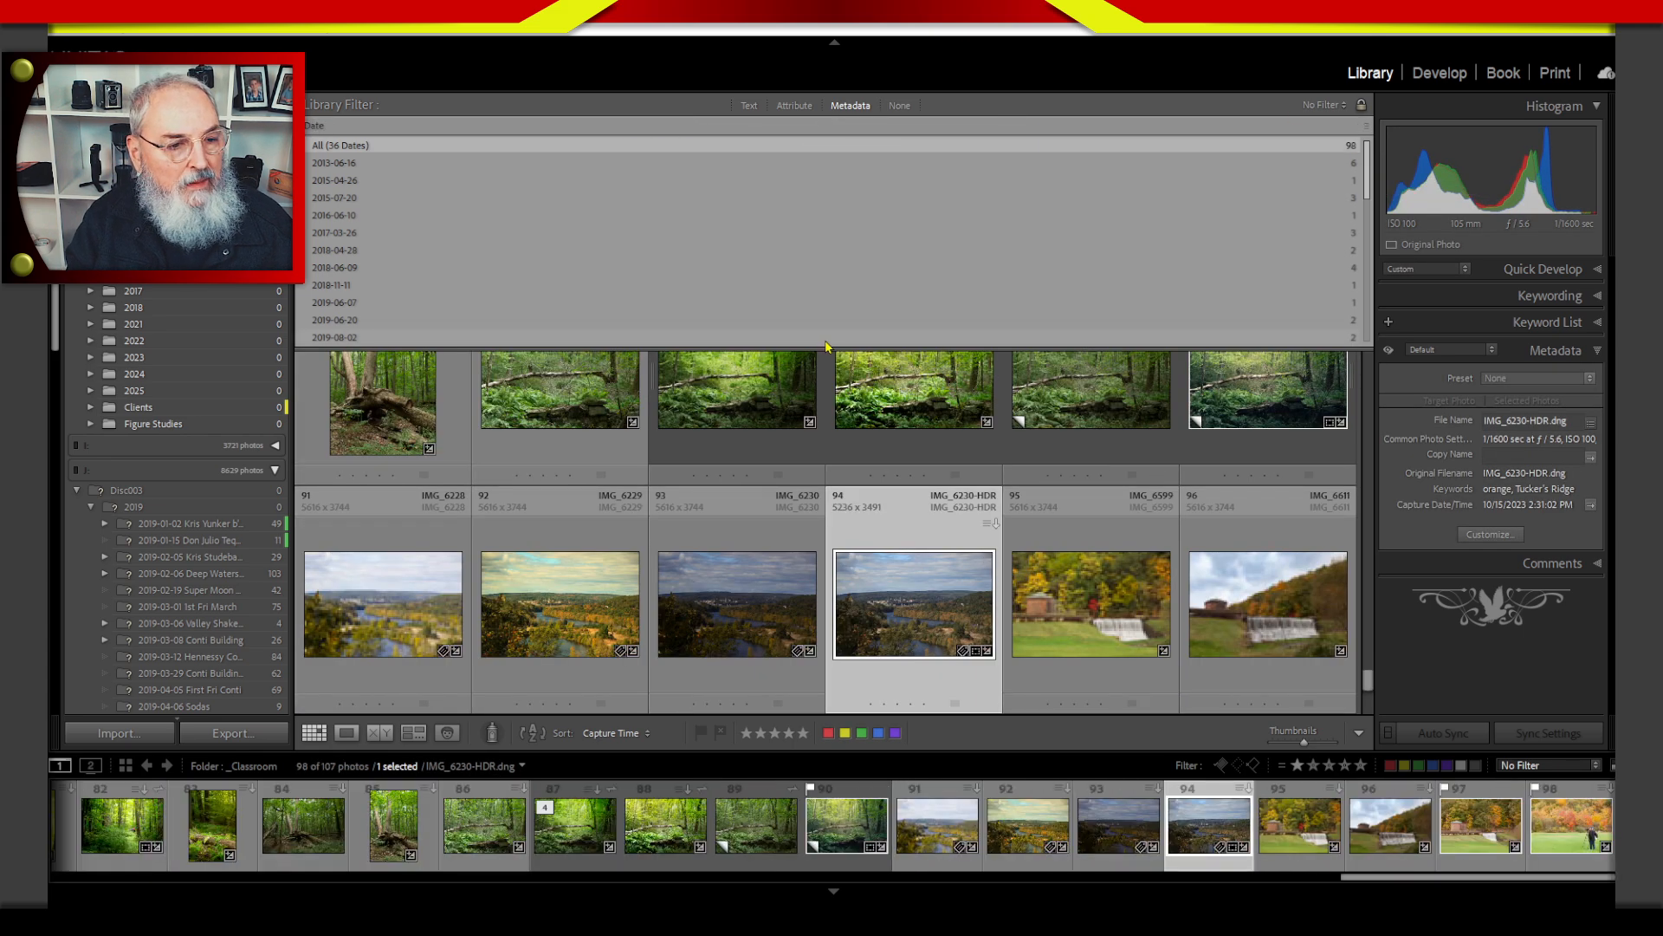
Reduce the height of the metadata filter area and reset the Date column to all dates.
{"action": "scroll", "coordinate": [834, 355], "scroll_direction": "up", "scroll_amount": 1}
{"action": "scroll", "coordinate": [837, 355], "scroll_direction": "down", "scroll_amount": 1}
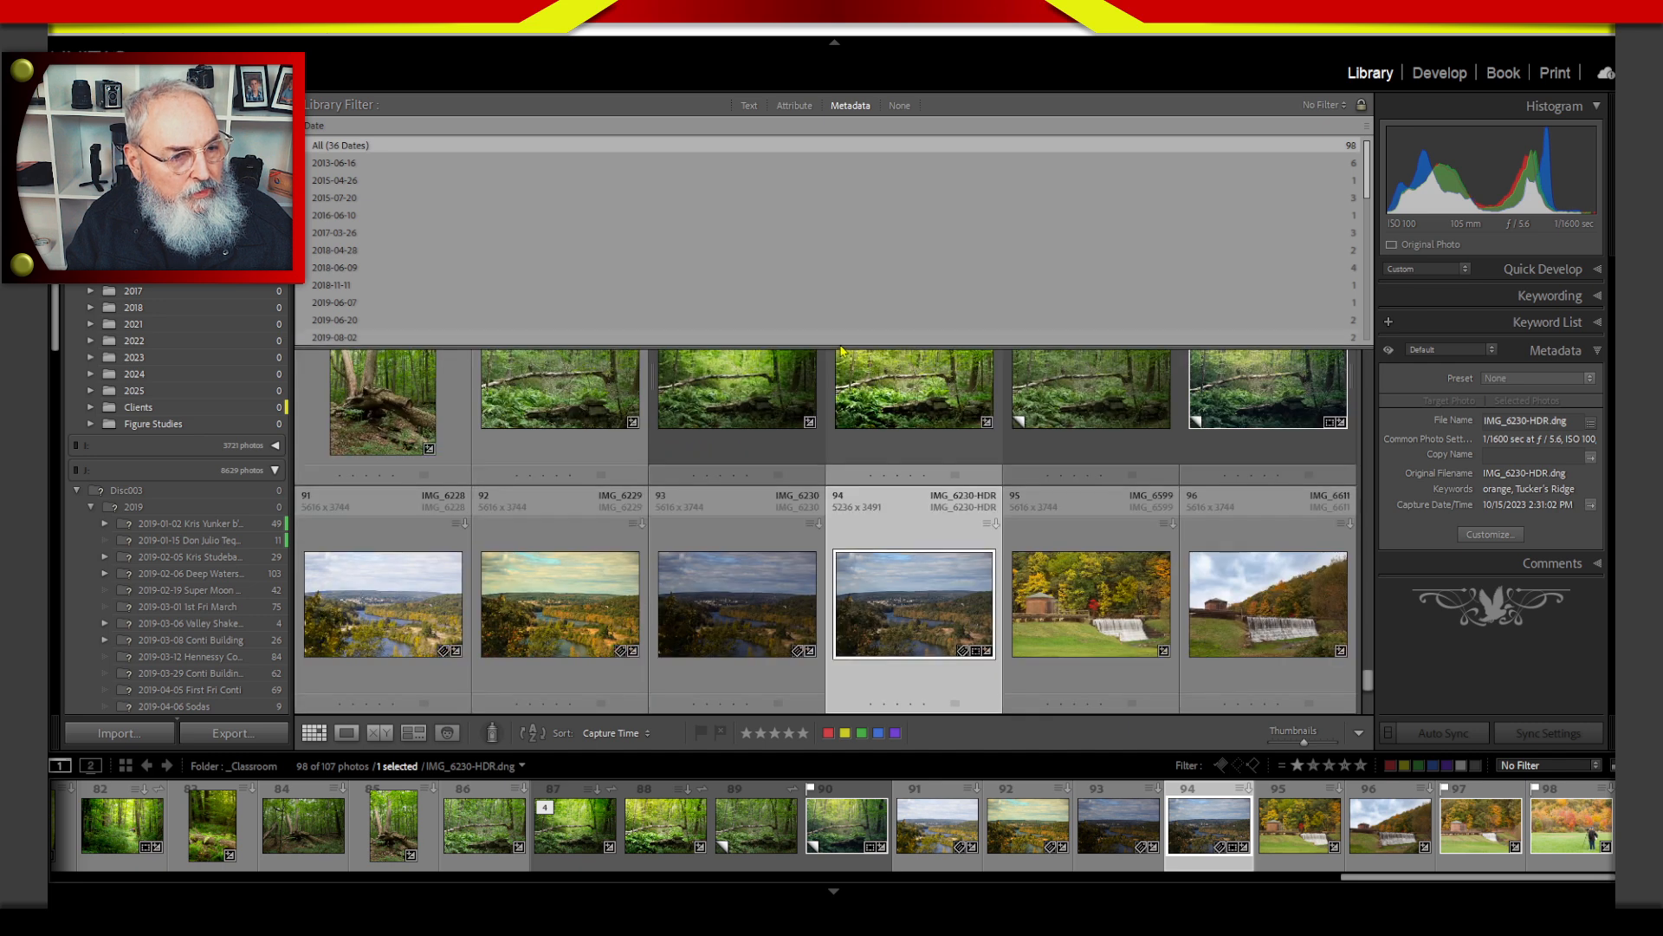
{"action": "left_click", "coordinate": [836, 337]}
{"action": "left_click_drag", "start_coordinate": [837, 345], "coordinate": [833, 265]}
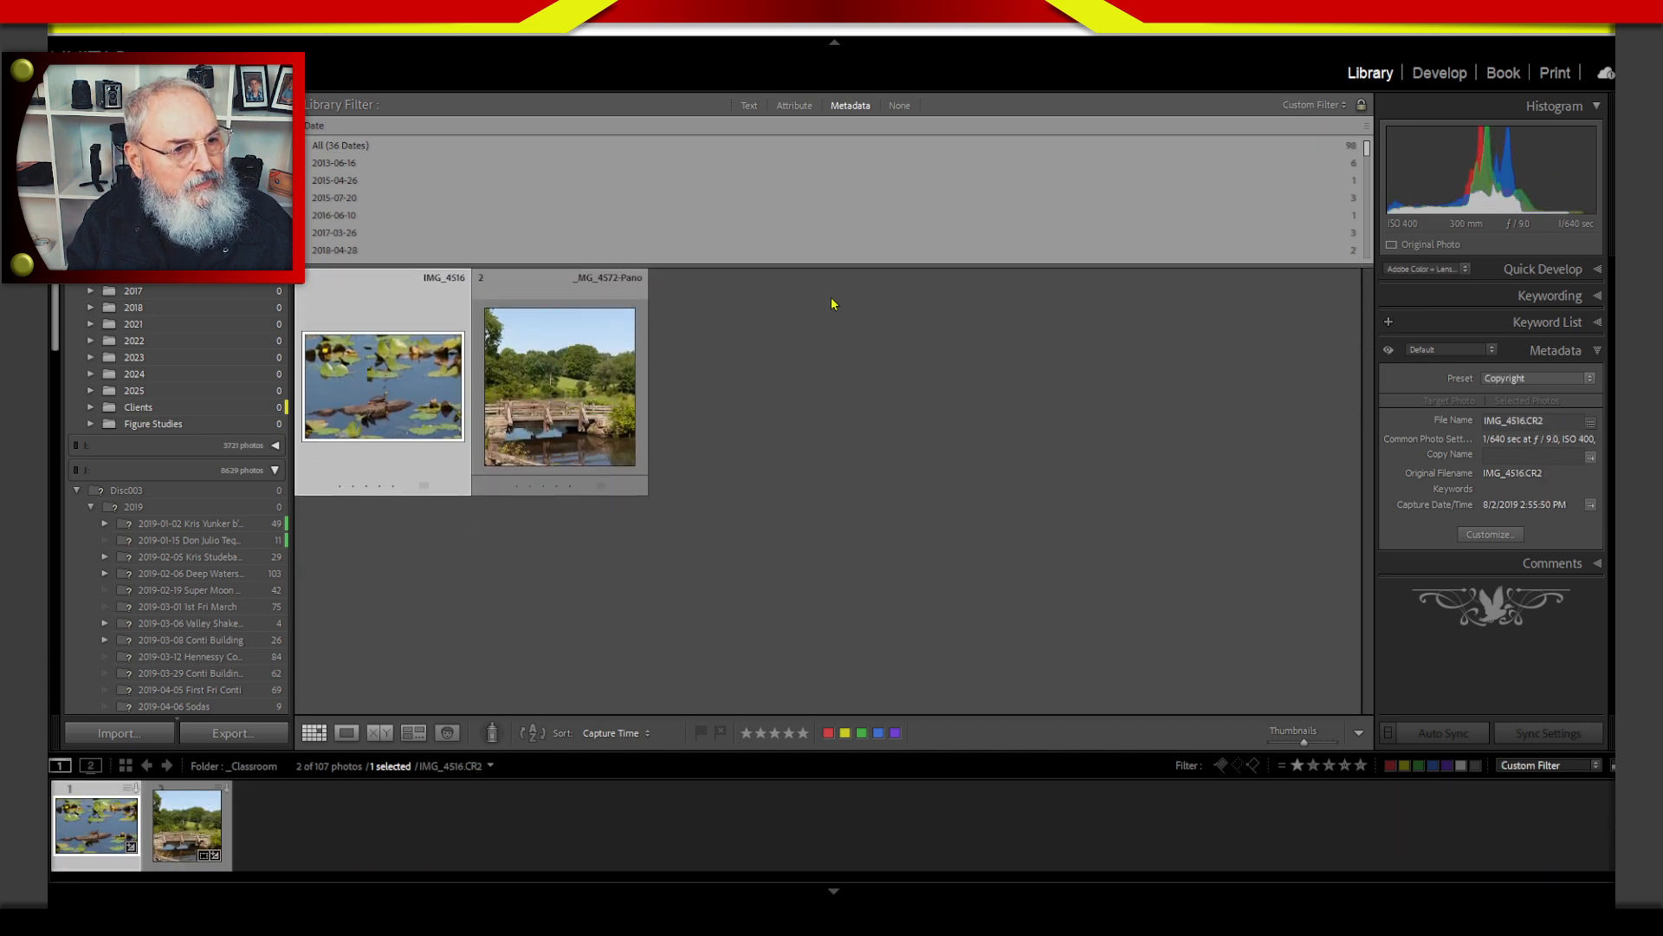
{"action": "left_click", "coordinate": [735, 419]}
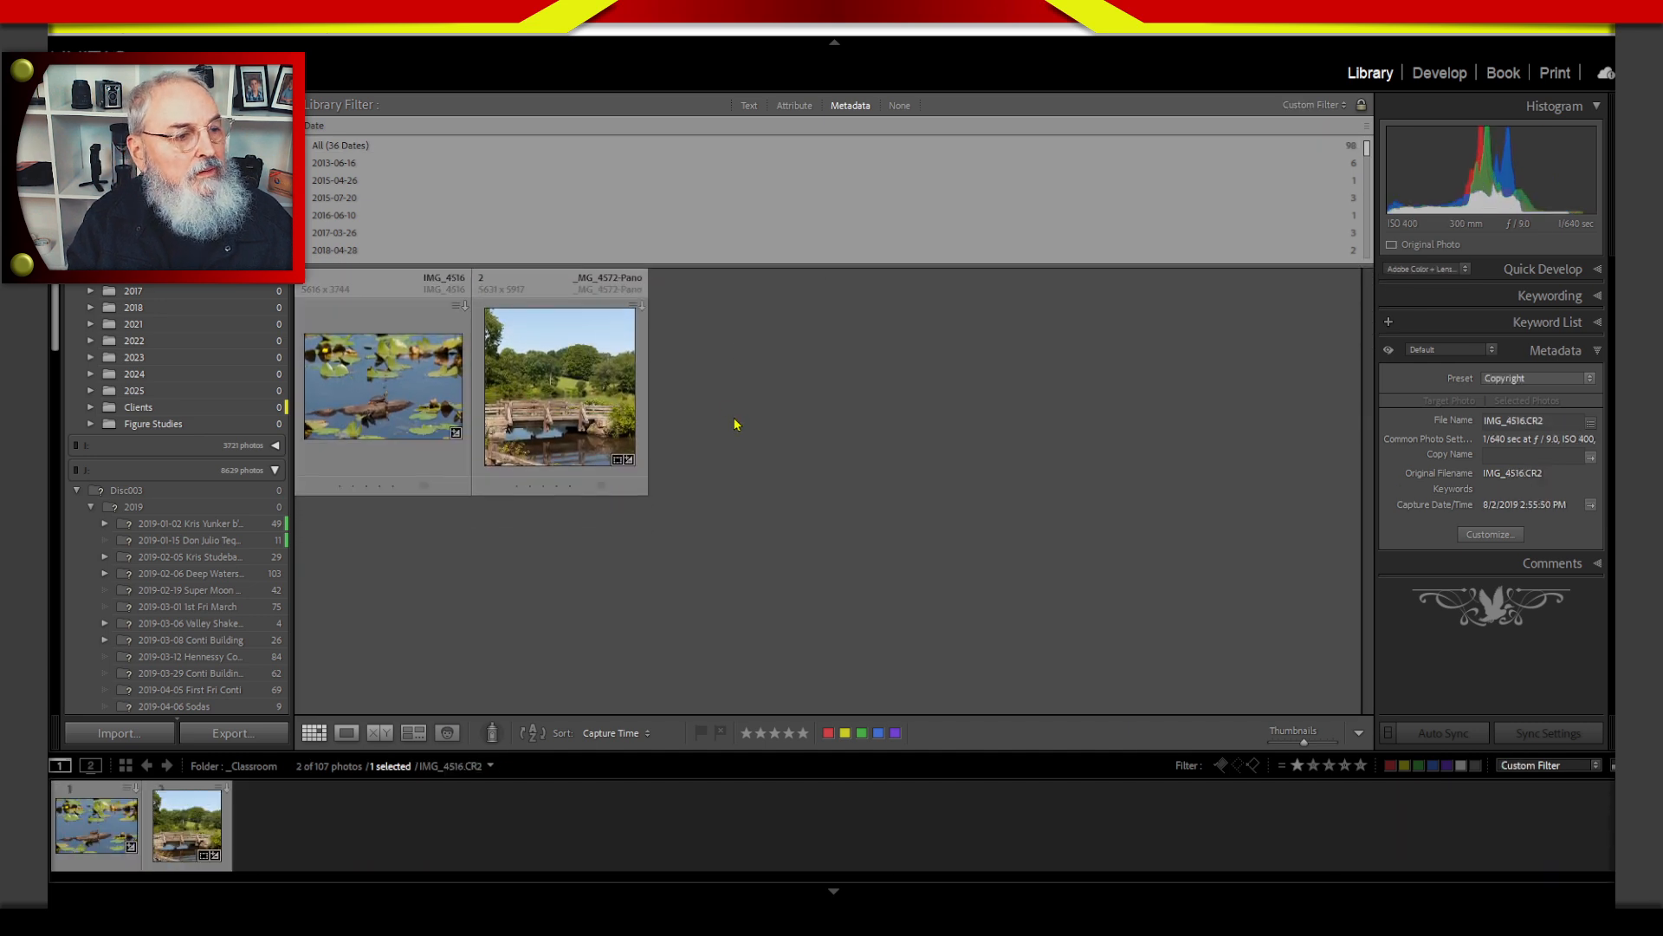
{"action": "left_click", "coordinate": [850, 106]}
{"action": "left_click", "coordinate": [851, 106]}
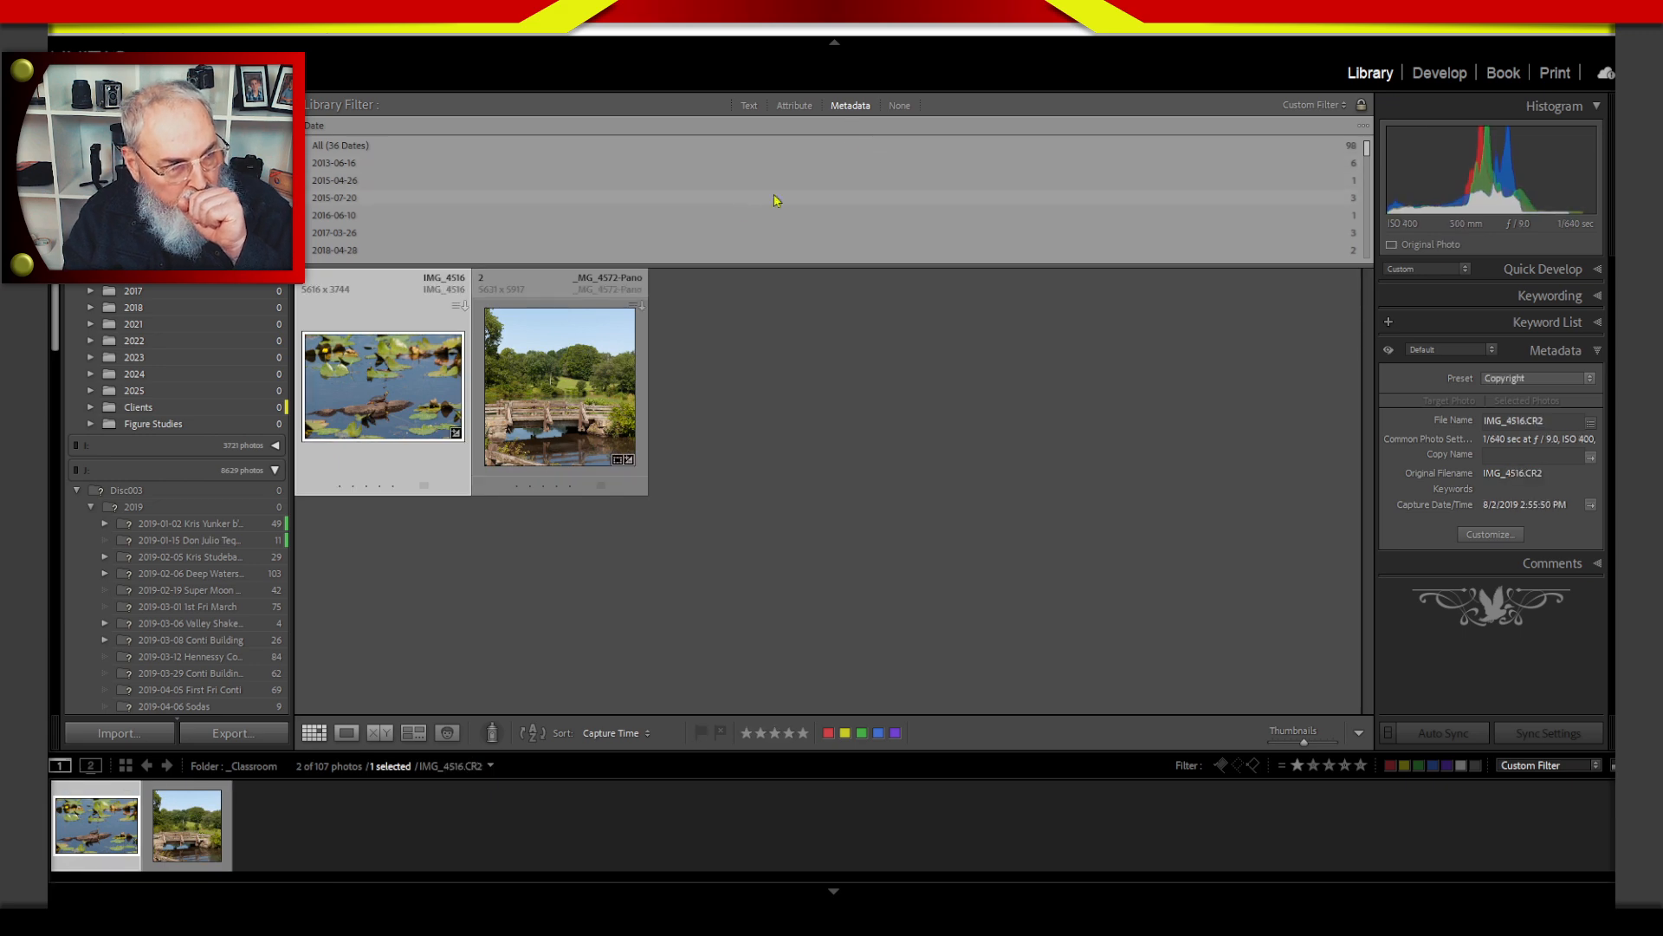
{"action": "scroll", "coordinate": [780, 190], "scroll_direction": "up", "scroll_amount": 3}
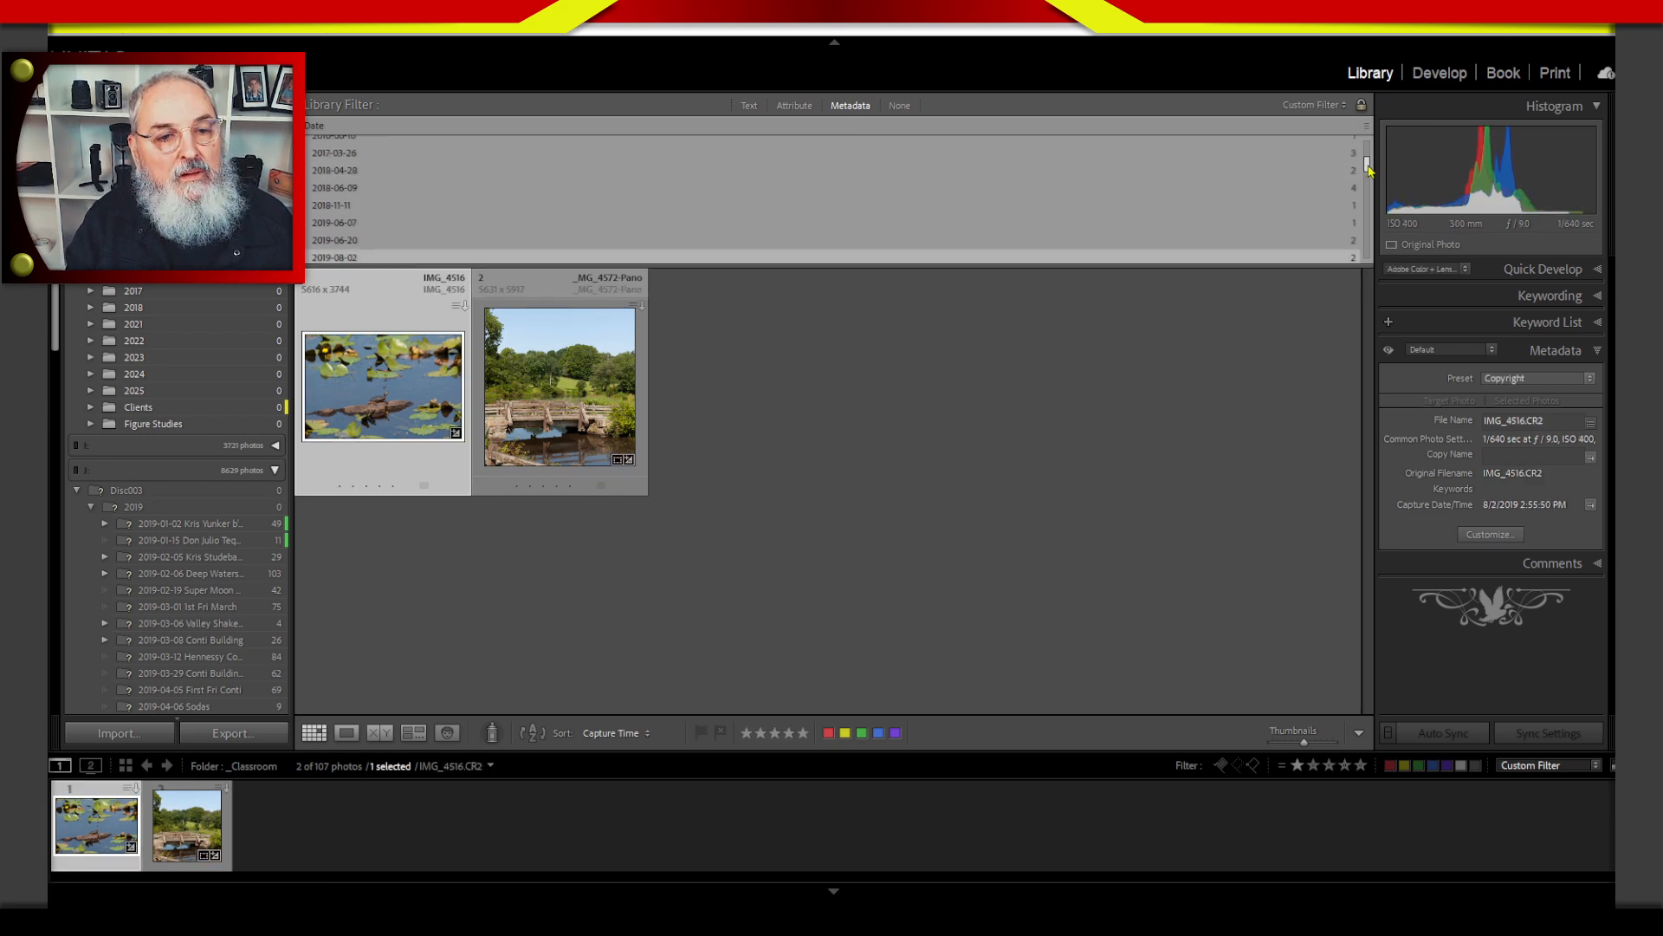
{"action": "left_click", "coordinate": [347, 146]}
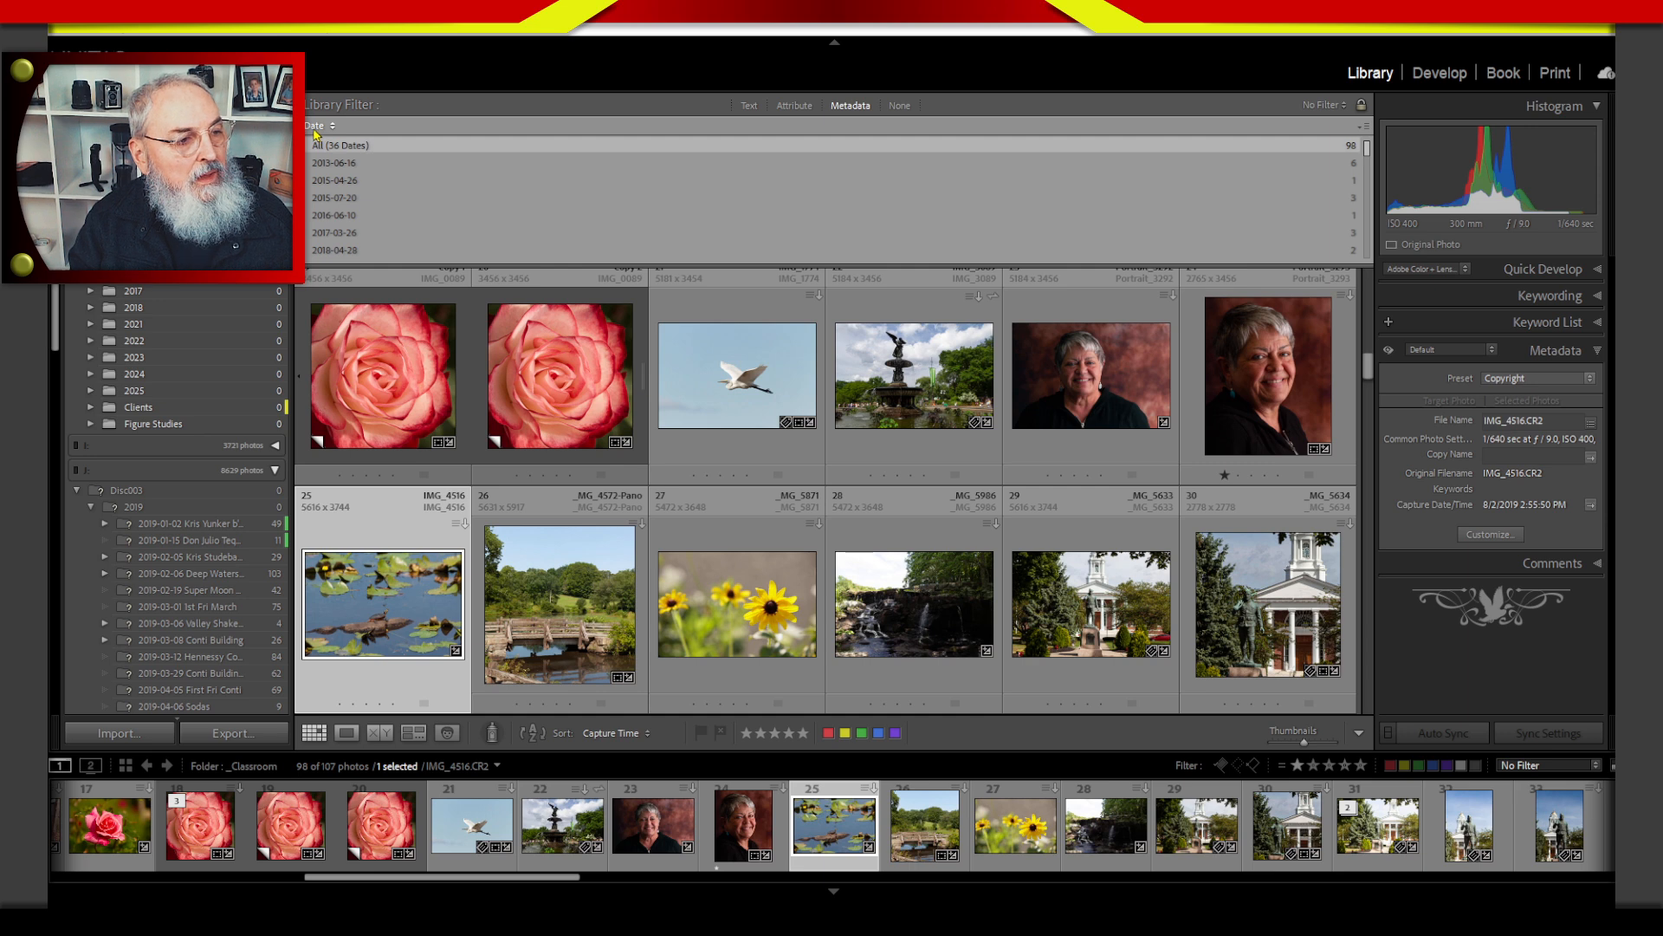
Change the Date column to Keyword and enlarge the metadata filter area to reveal more keywords.
{"action": "left_click", "coordinate": [316, 126]}
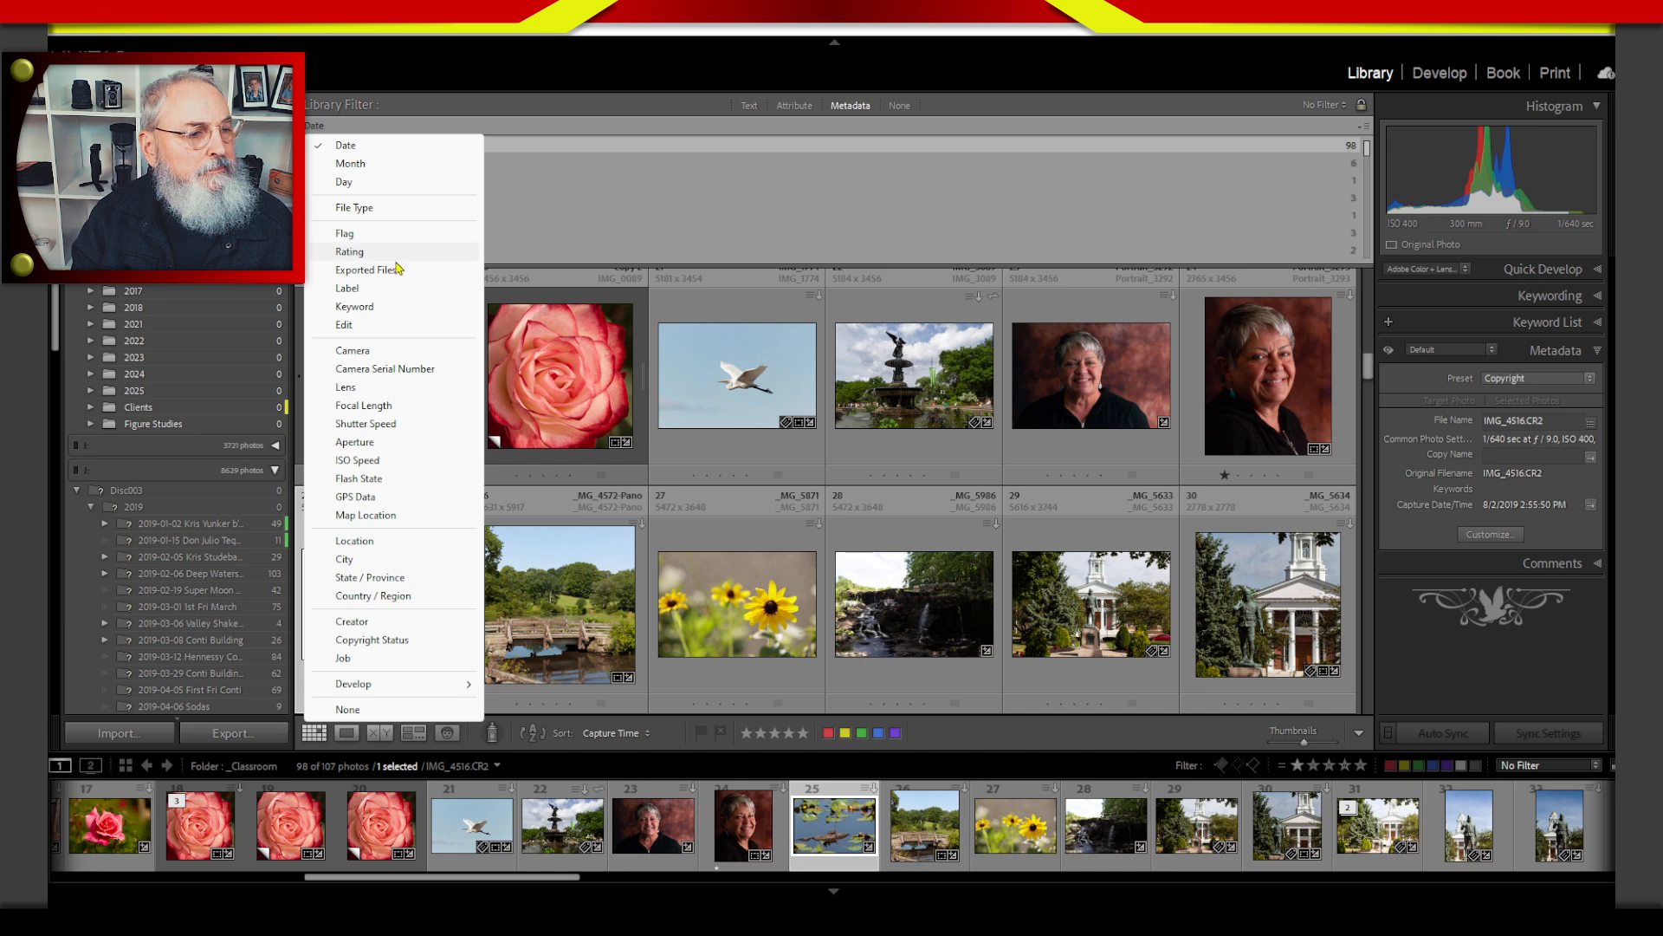
{"action": "left_click", "coordinate": [364, 307]}
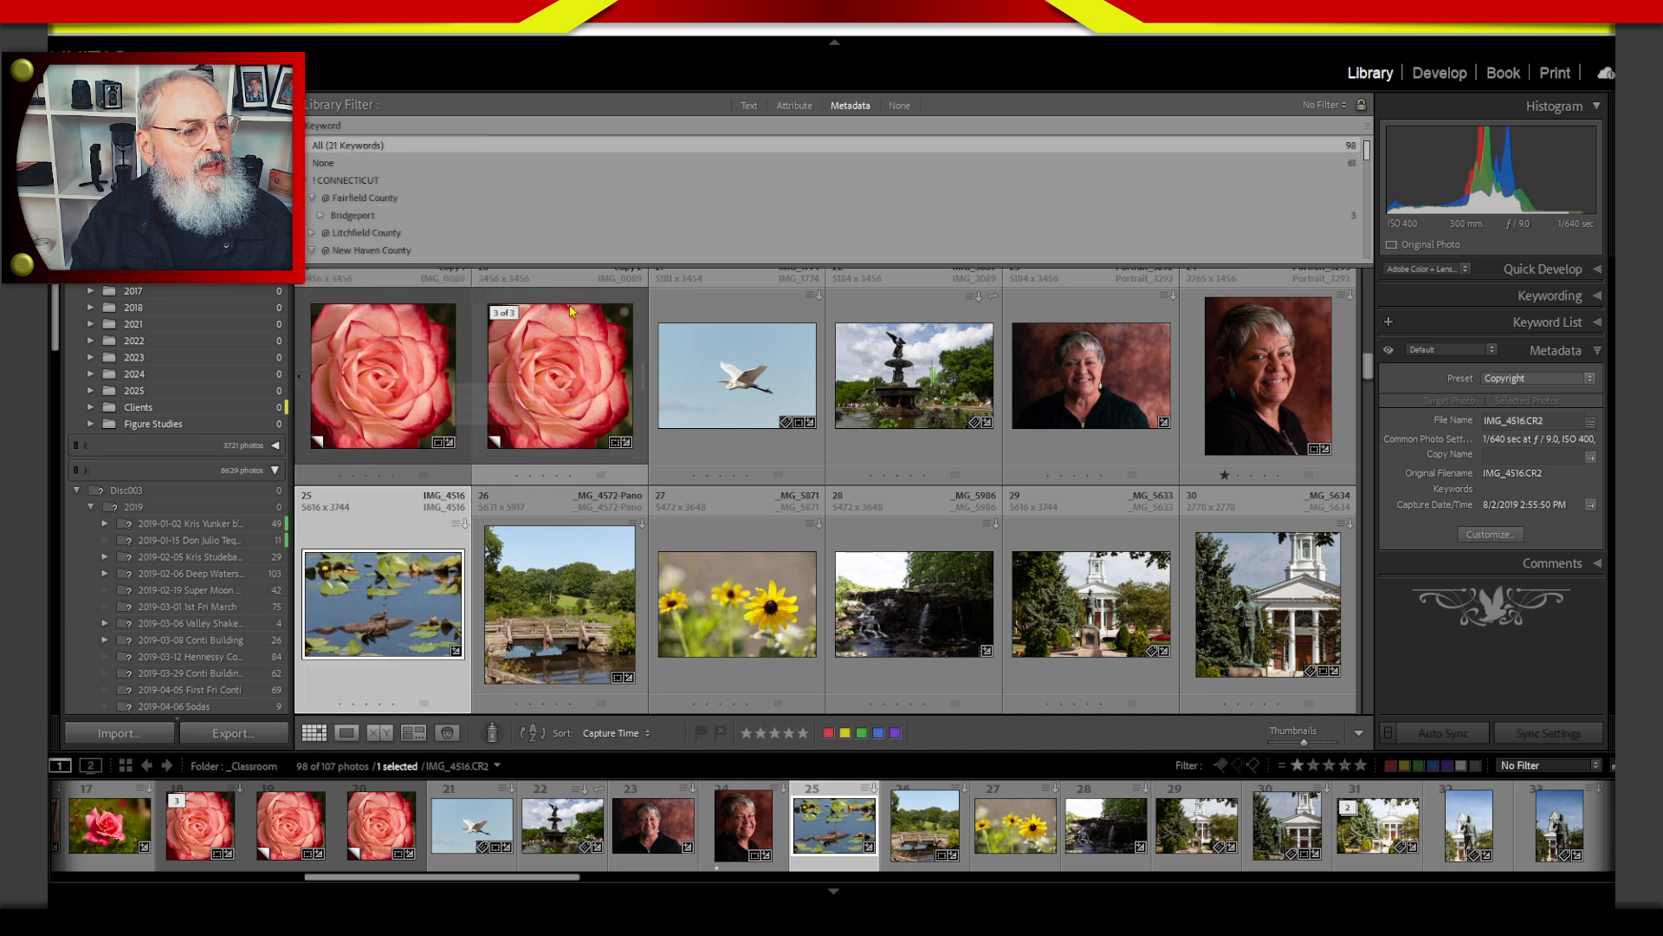
{"action": "left_click_drag", "start_coordinate": [1367, 153], "coordinate": [1365, 463]}
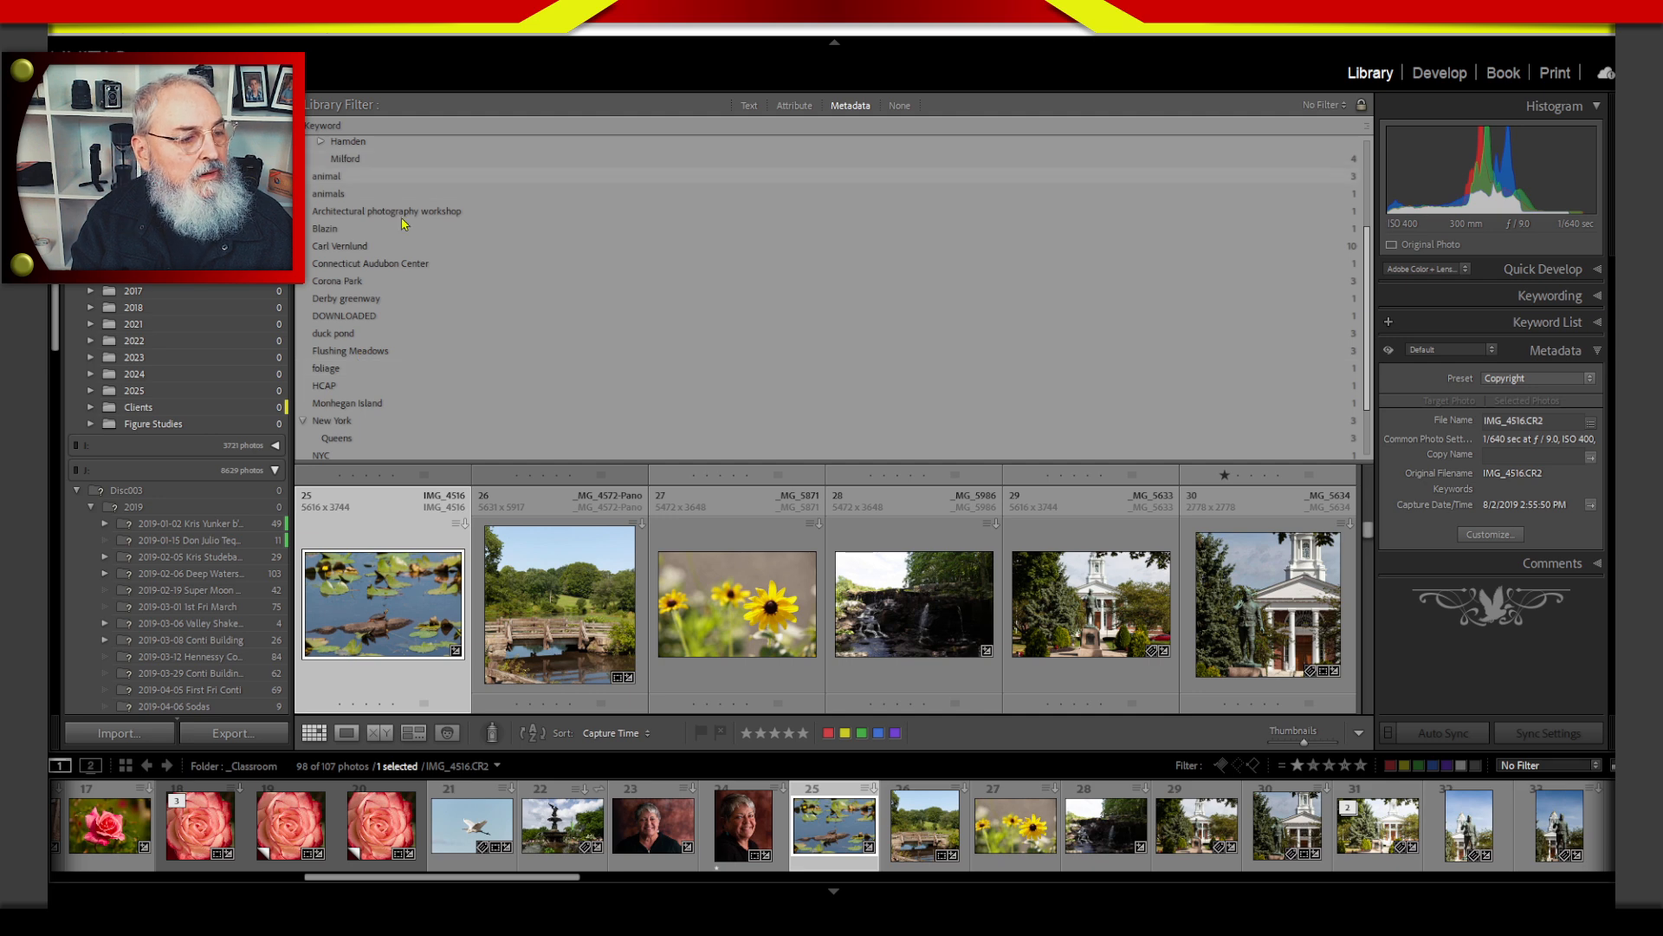
Filter by the keywords Derby greenway, Monhegan Island and duck pond in turn, and combine duck pond with Derby greenway.
{"action": "left_click", "coordinate": [347, 300]}
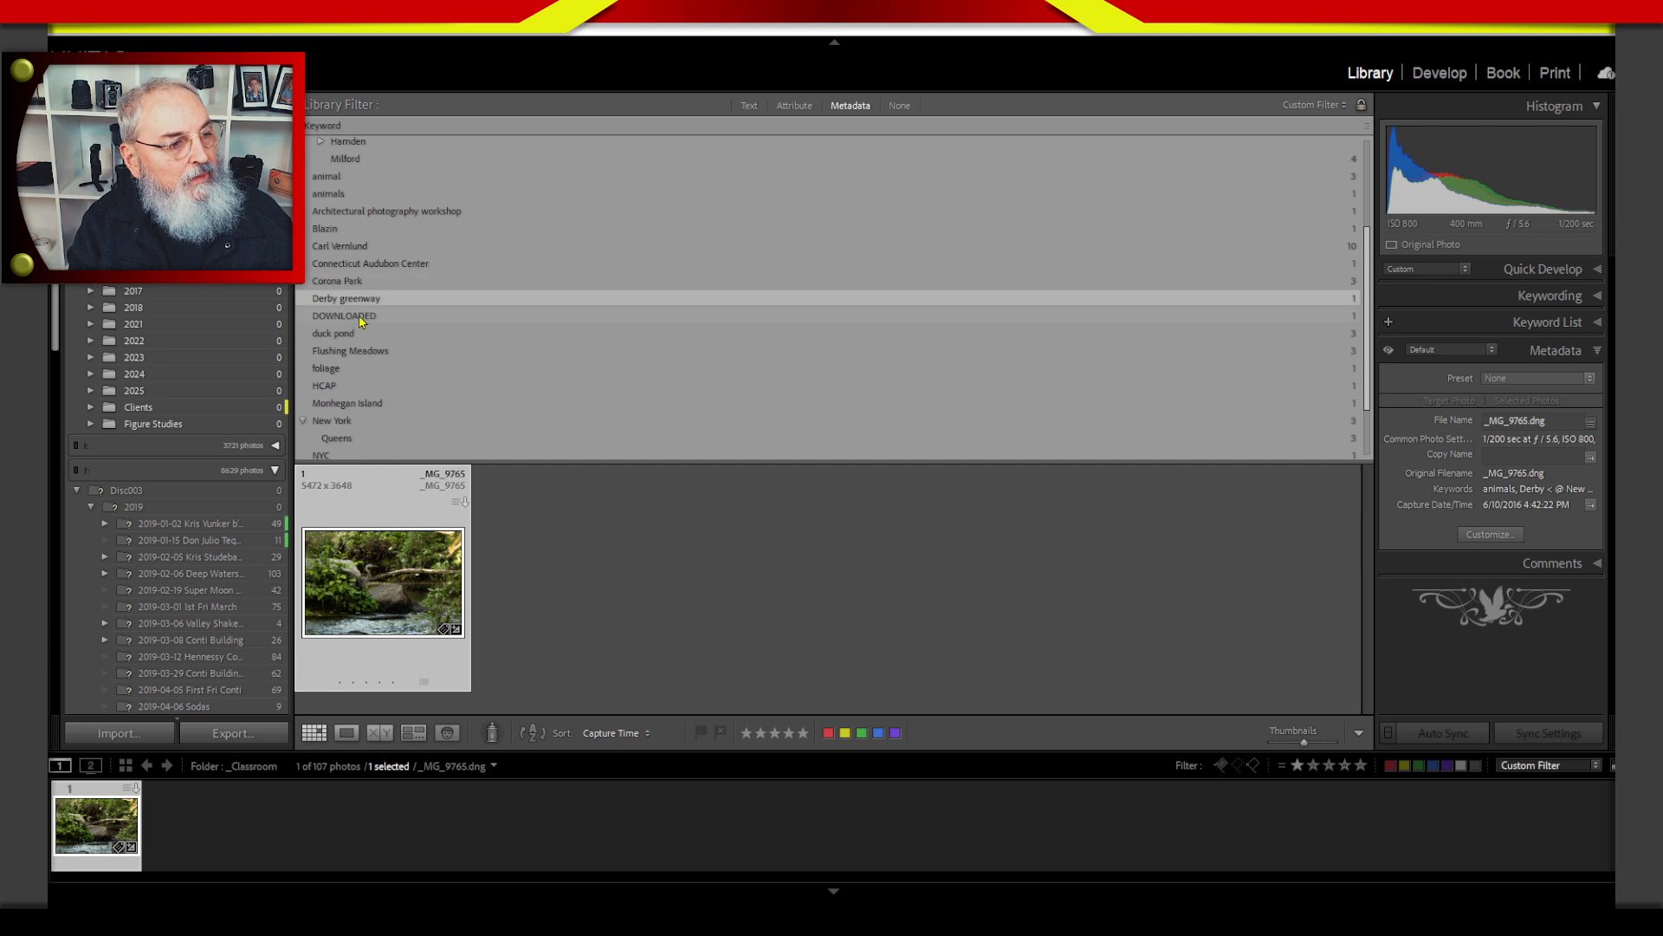
{"action": "left_click", "coordinate": [369, 405]}
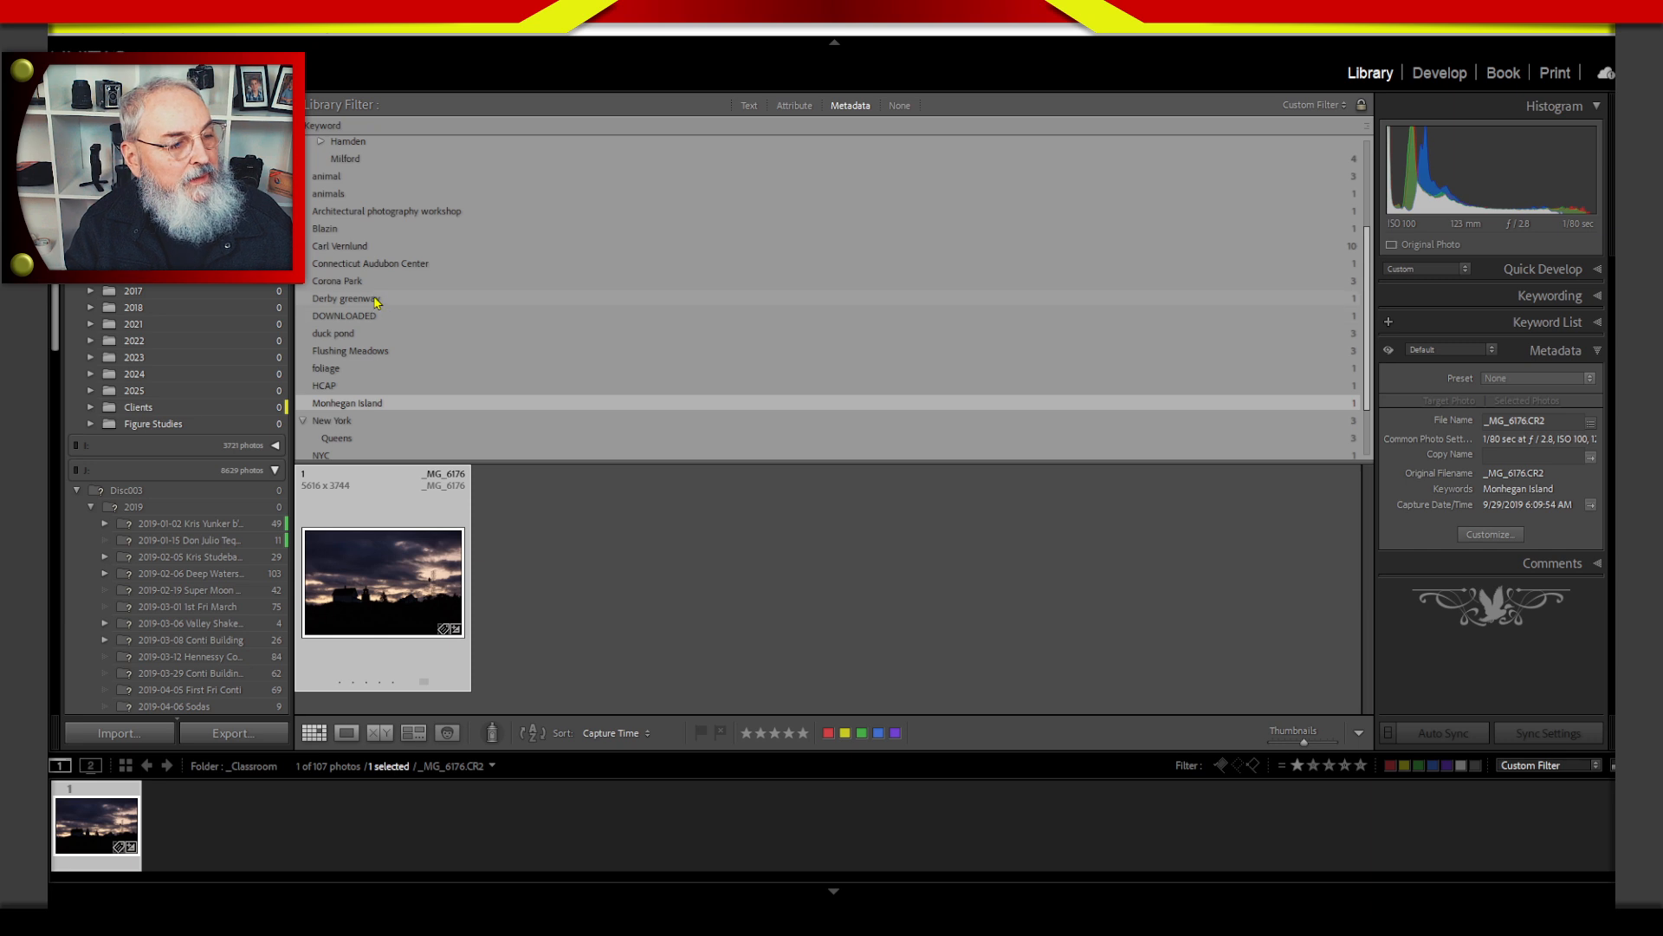
{"action": "left_click", "coordinate": [351, 334]}
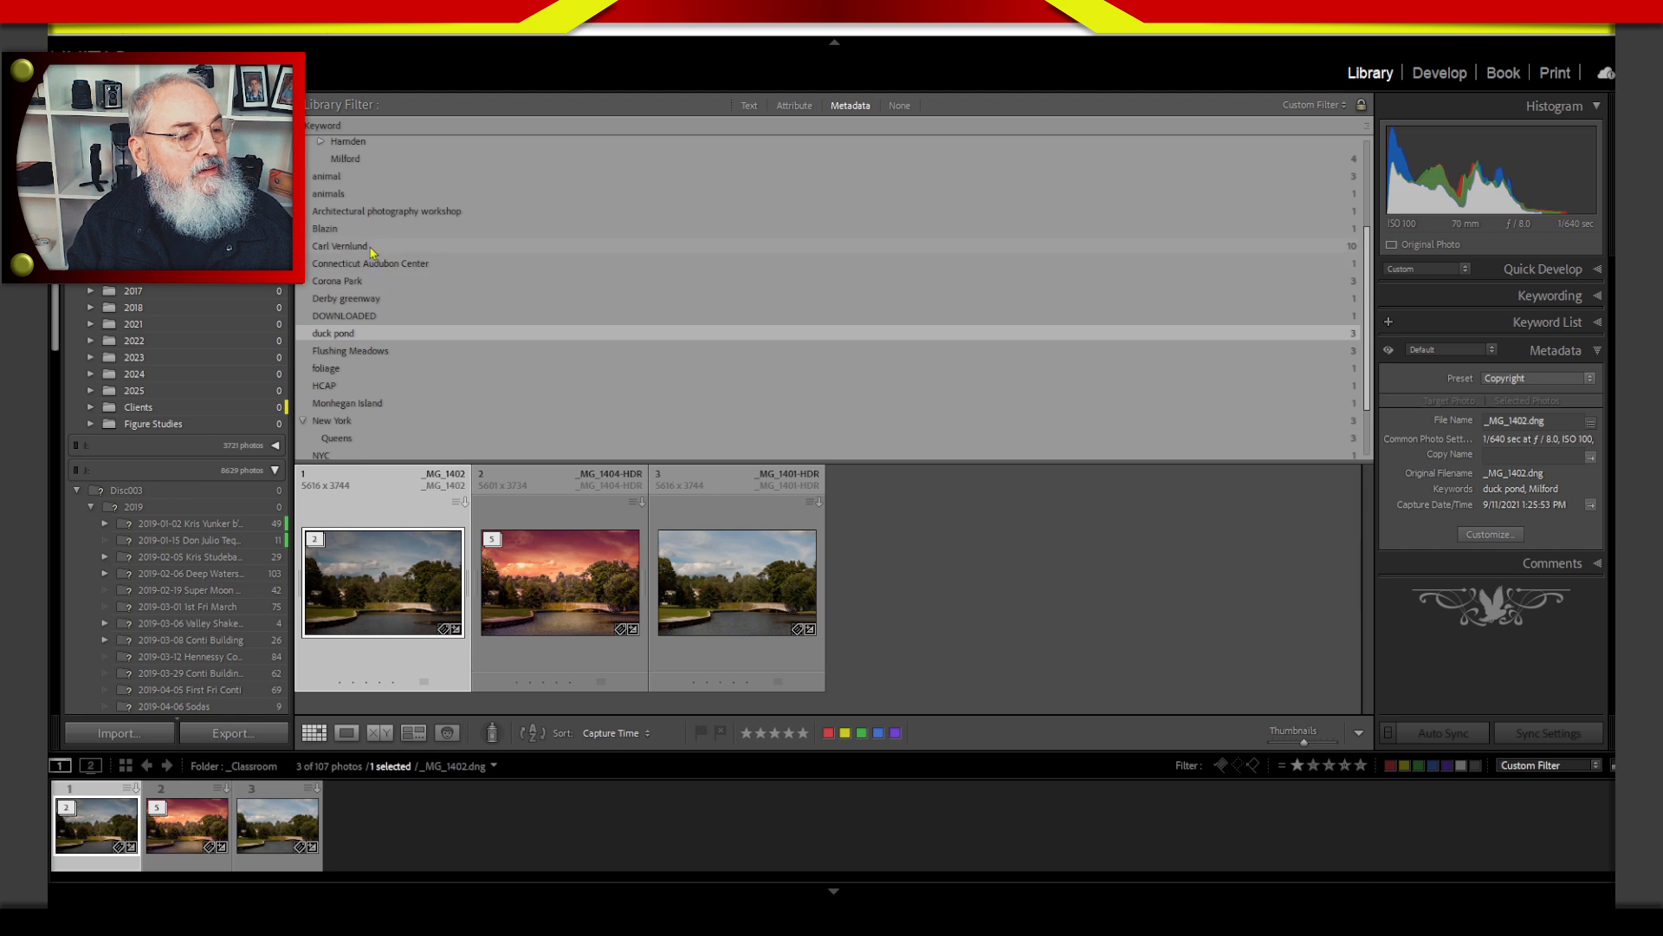
{"action": "left_click", "coordinate": [376, 300], "text": "ctrl"}
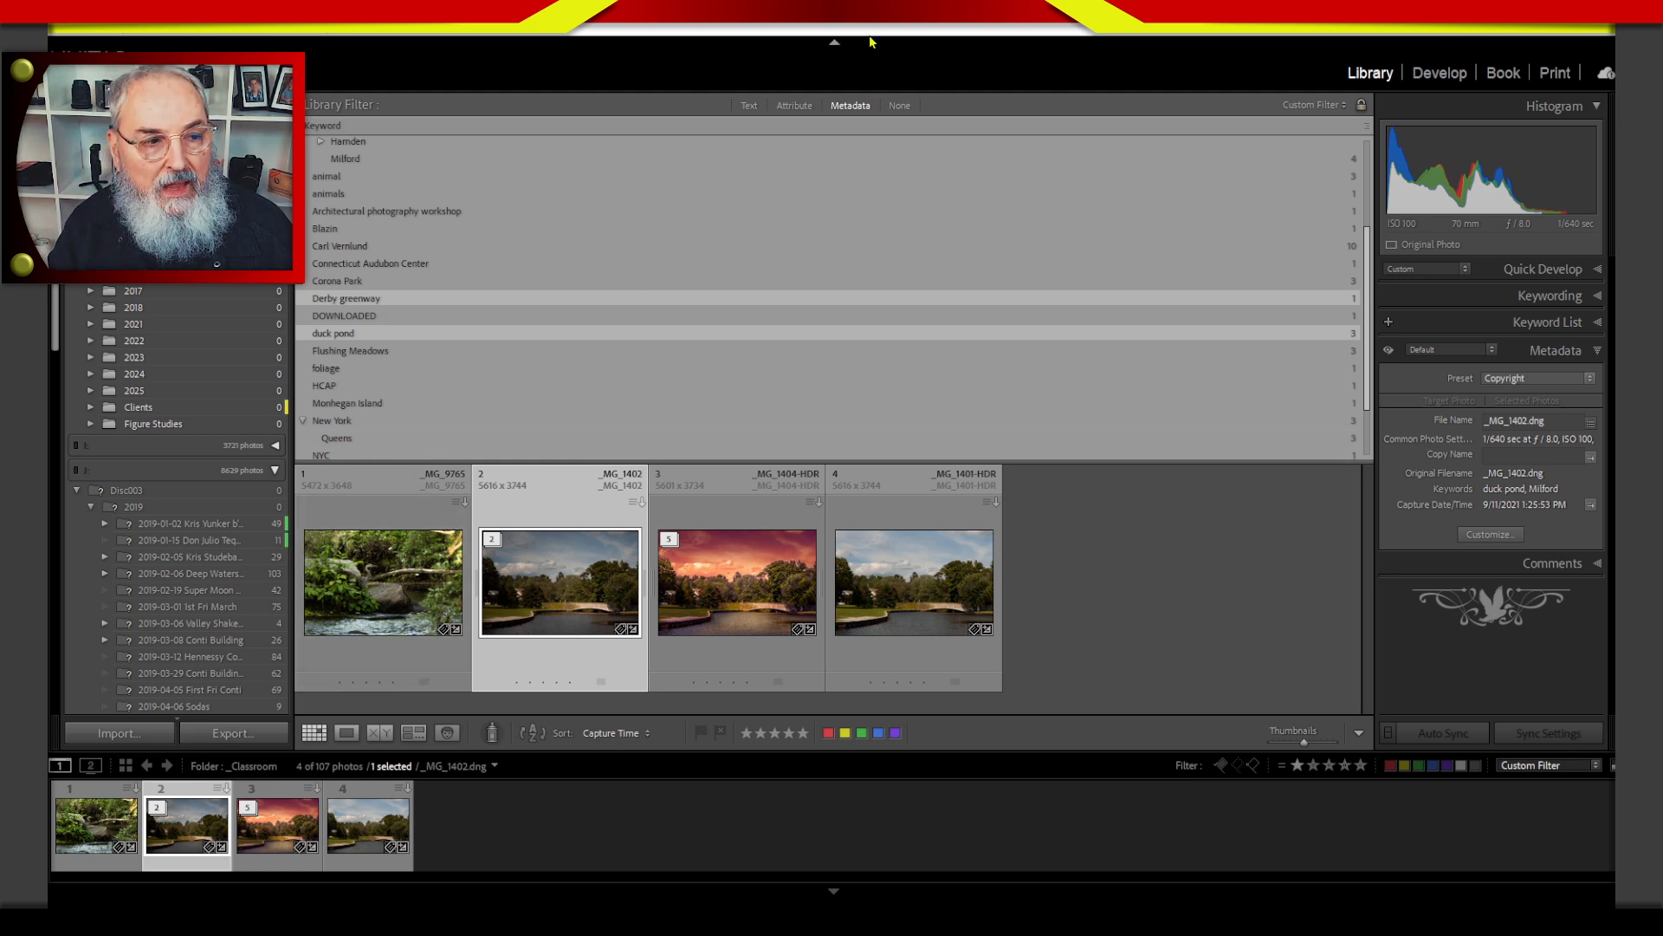
Add a metadata column to the right of Keyword and set it to Flag.
{"action": "left_click", "coordinate": [1368, 130]}
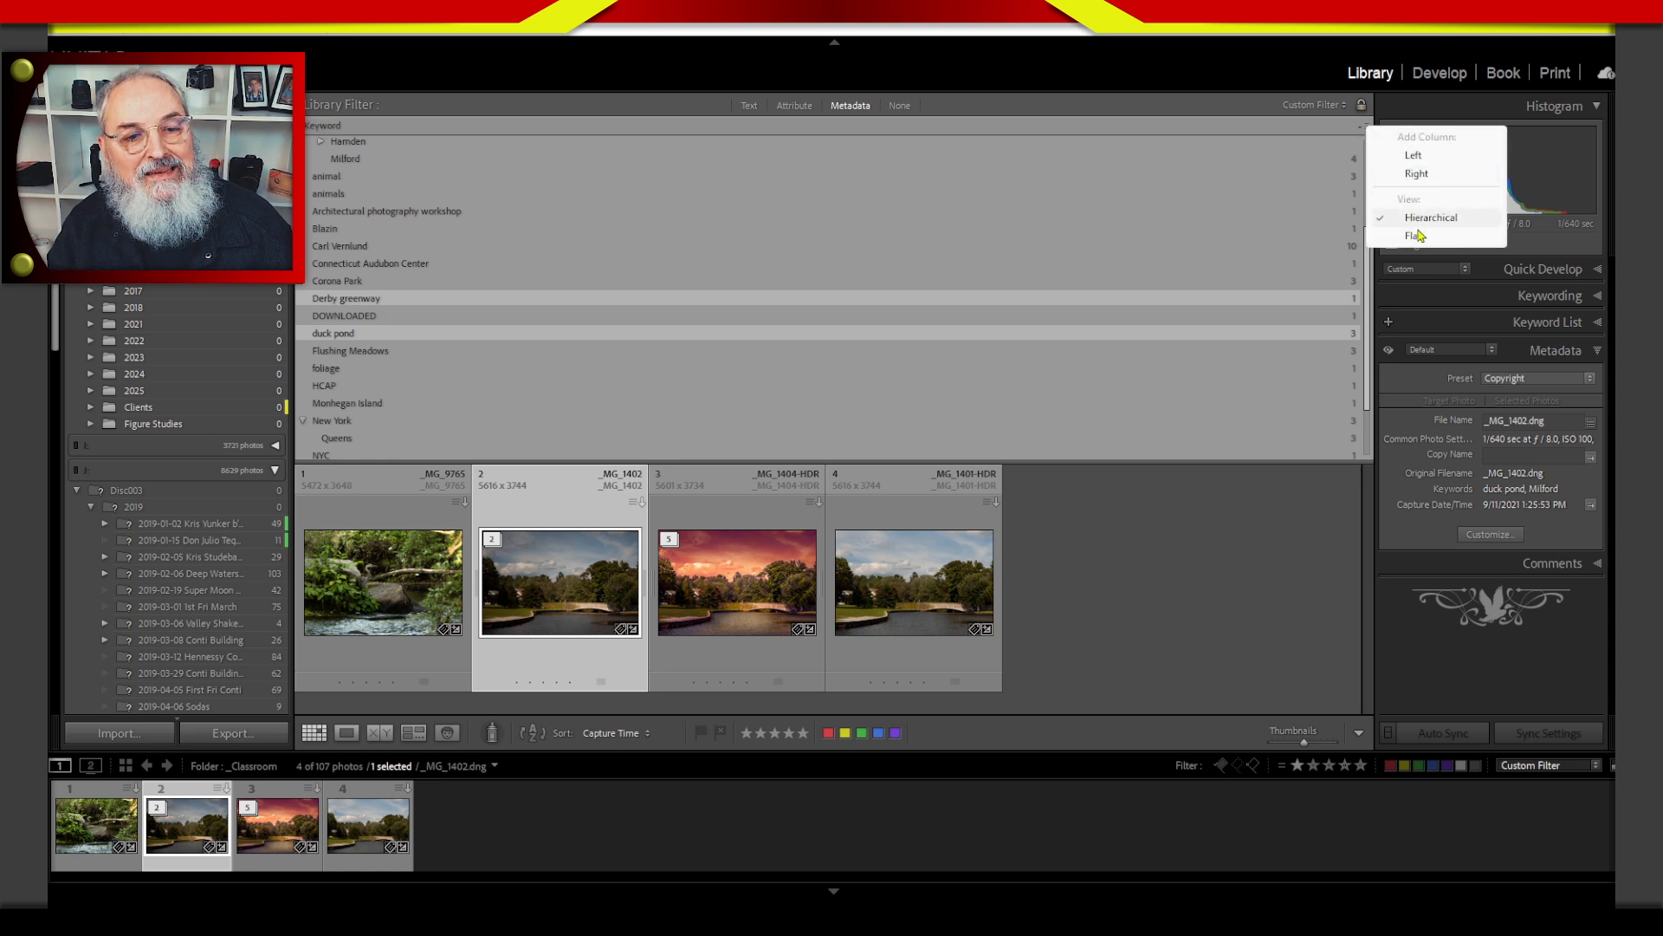
{"action": "left_click", "coordinate": [1418, 175]}
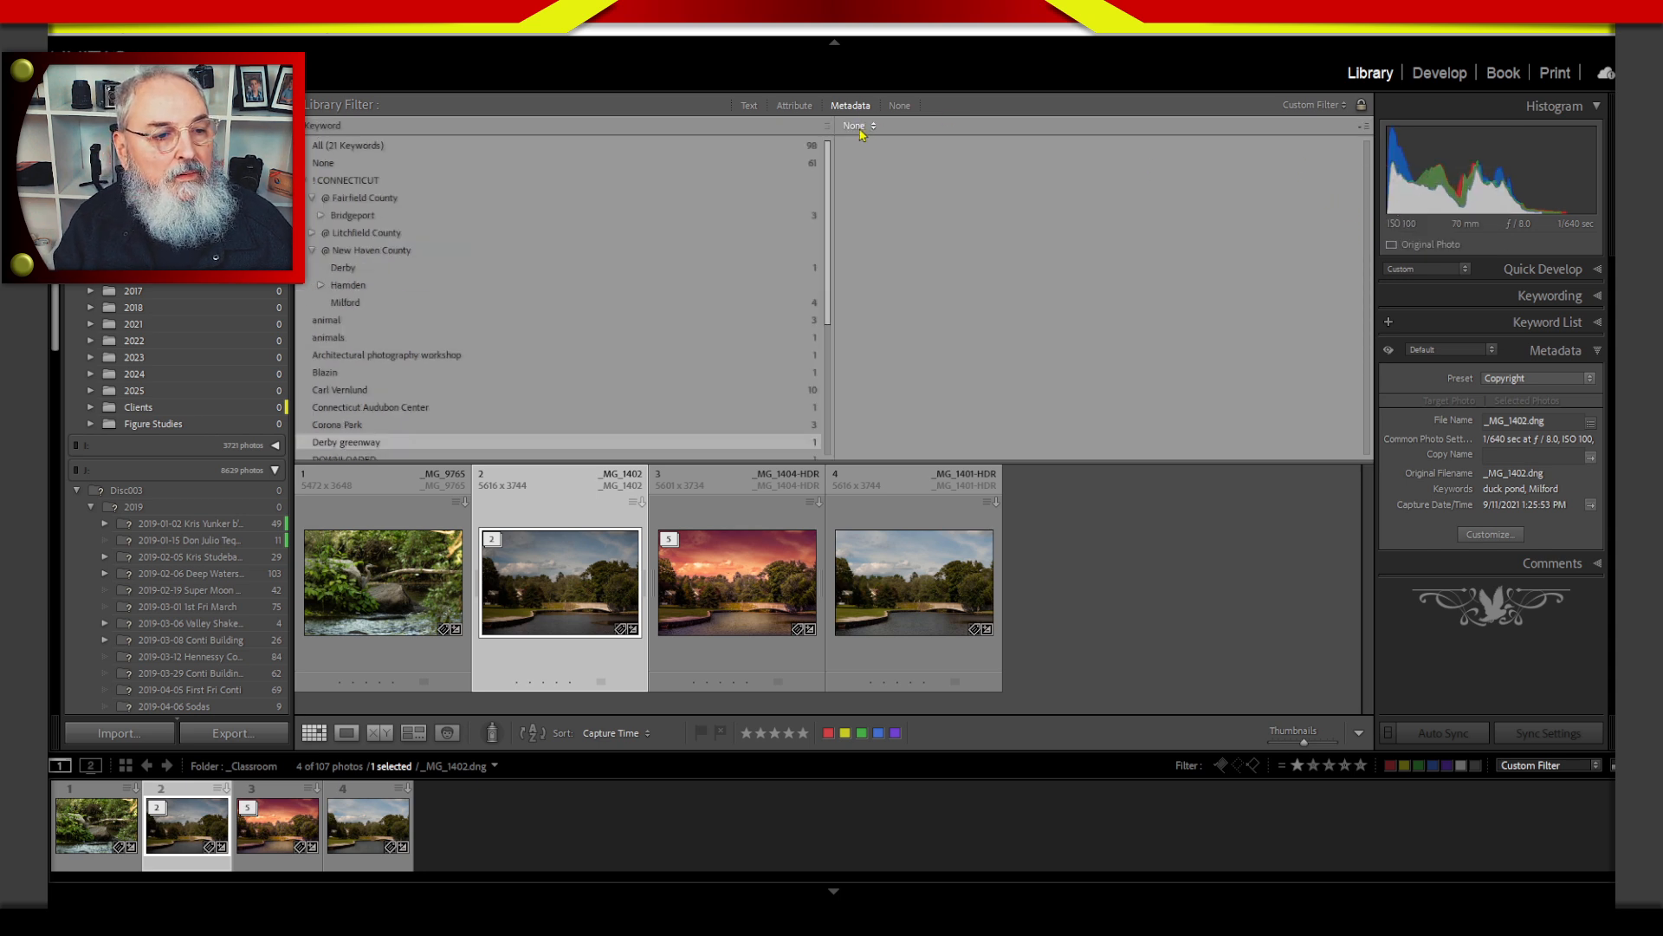
{"action": "left_click", "coordinate": [866, 126]}
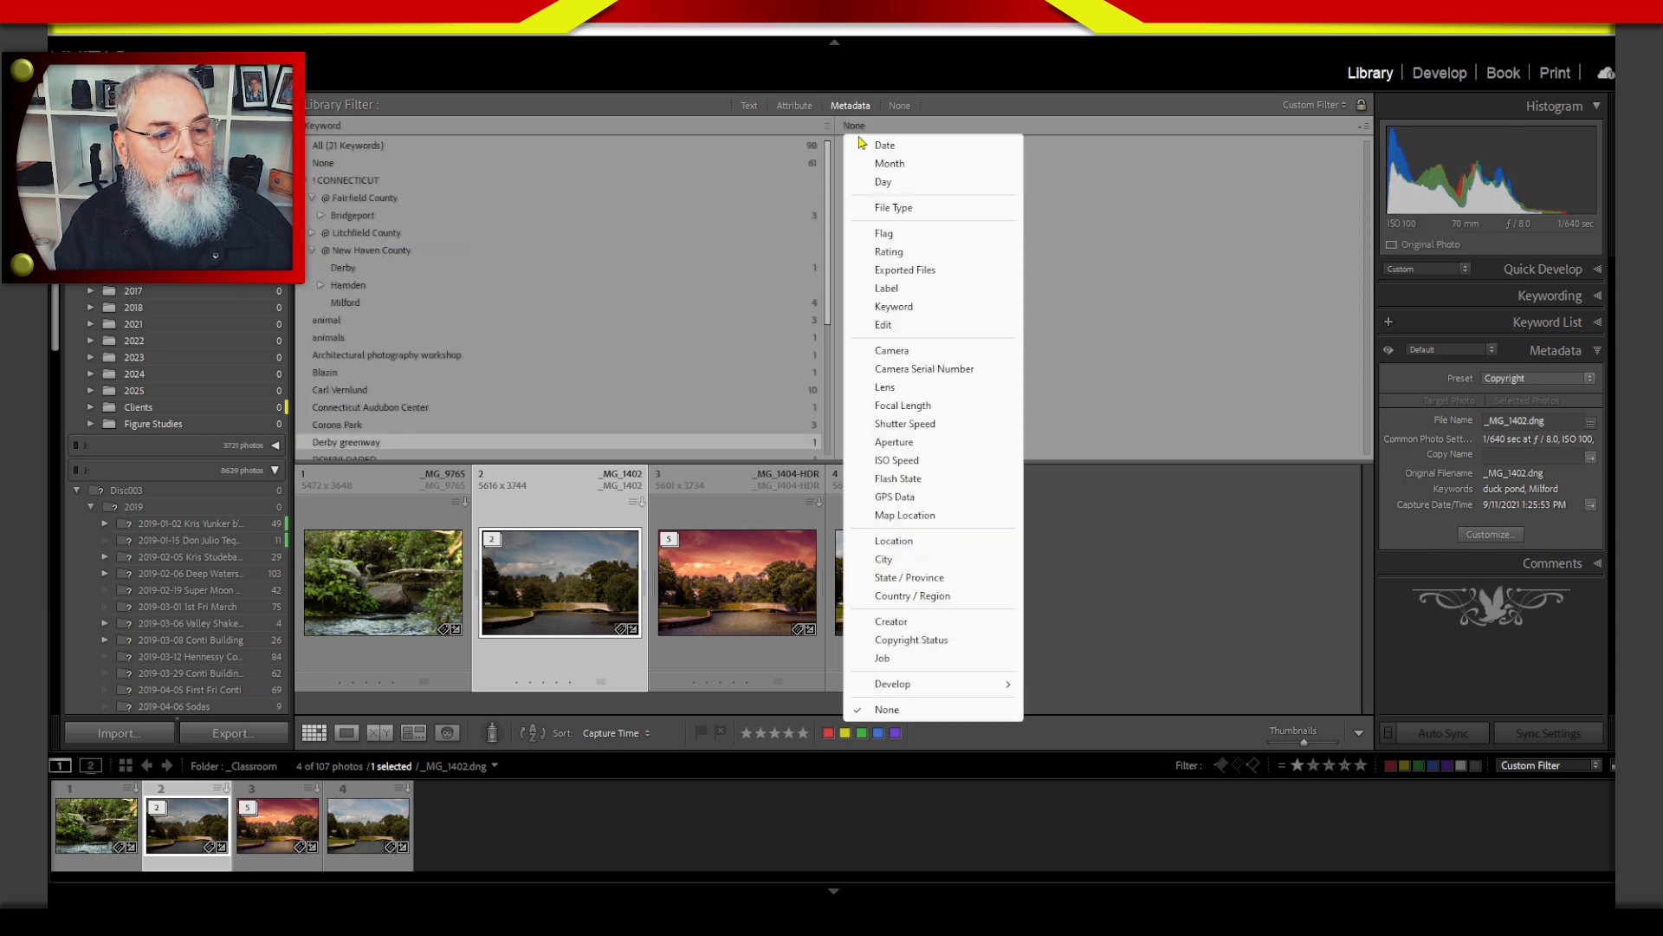
{"action": "left_click", "coordinate": [886, 234]}
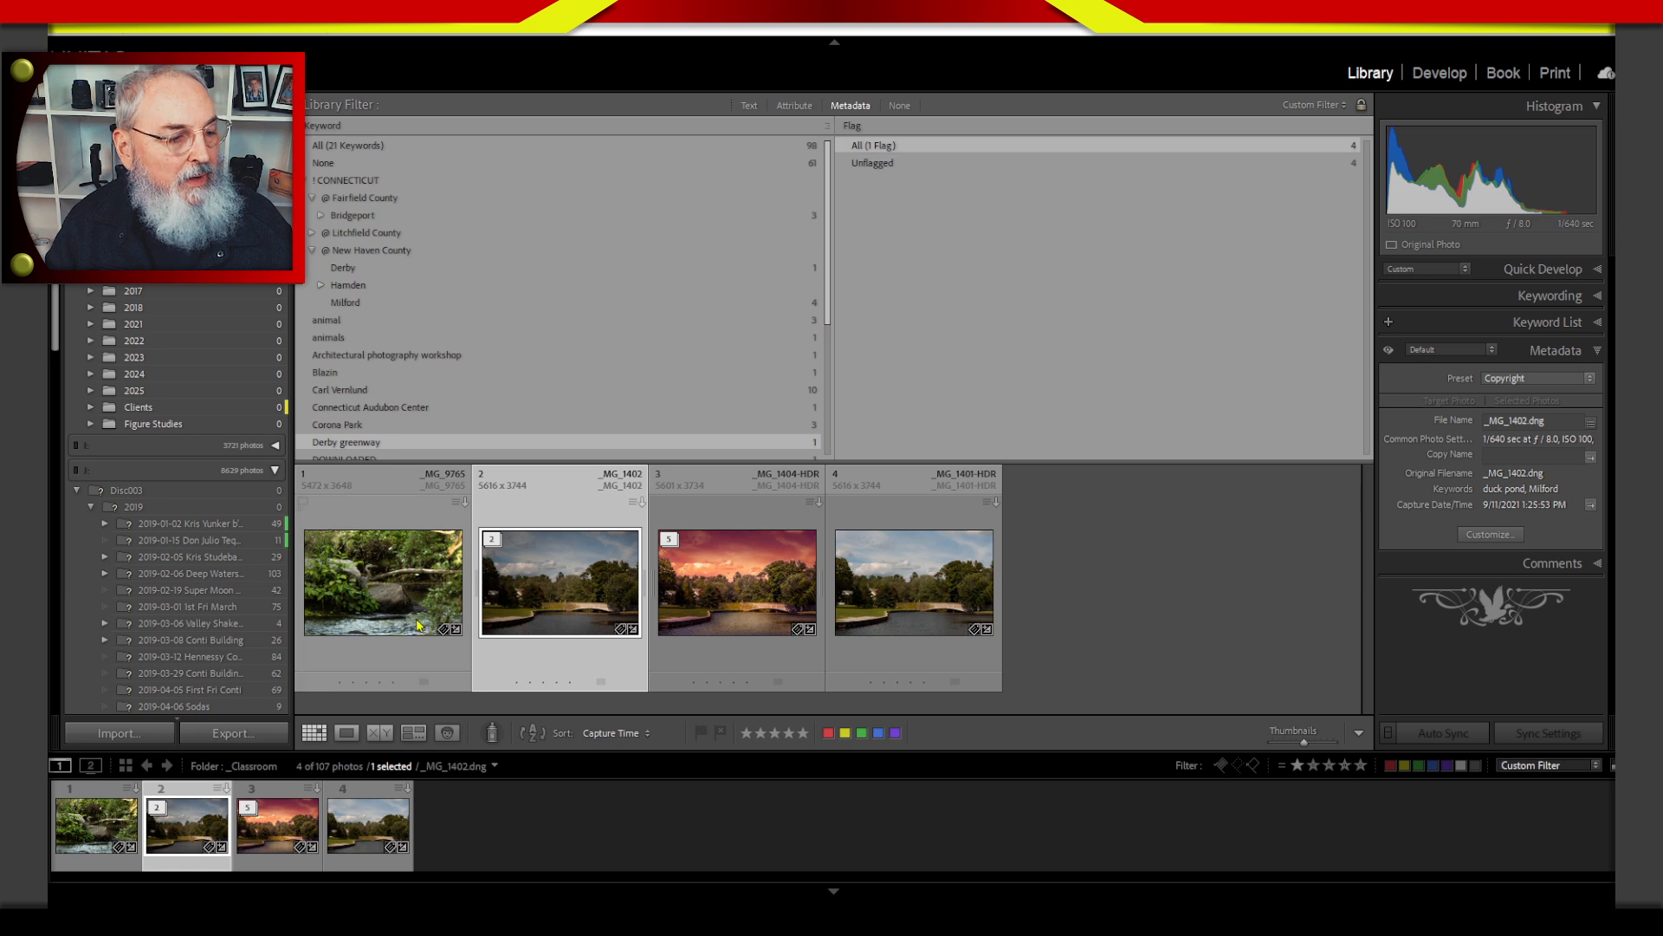
Flag the photos _MG_9765, _MG_1402 and _MG_1401-HDR as picks.
{"action": "left_click", "coordinate": [410, 664]}
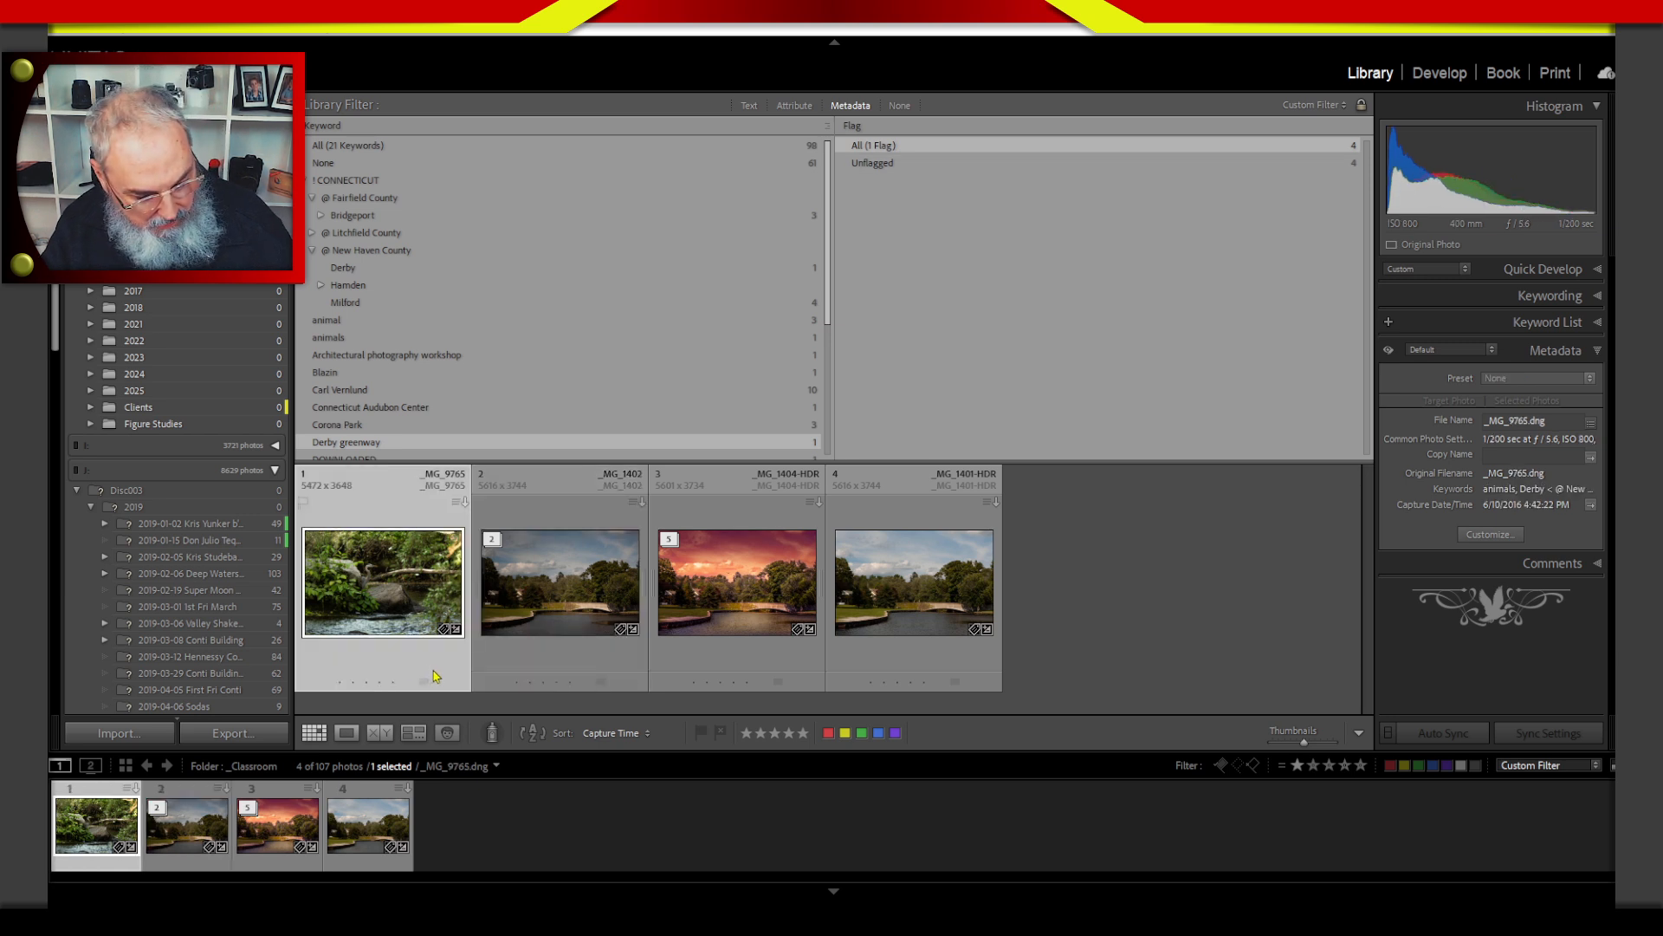
{"action": "key", "text": "p"}
{"action": "left_click", "coordinate": [559, 650]}
{"action": "key", "text": "p"}
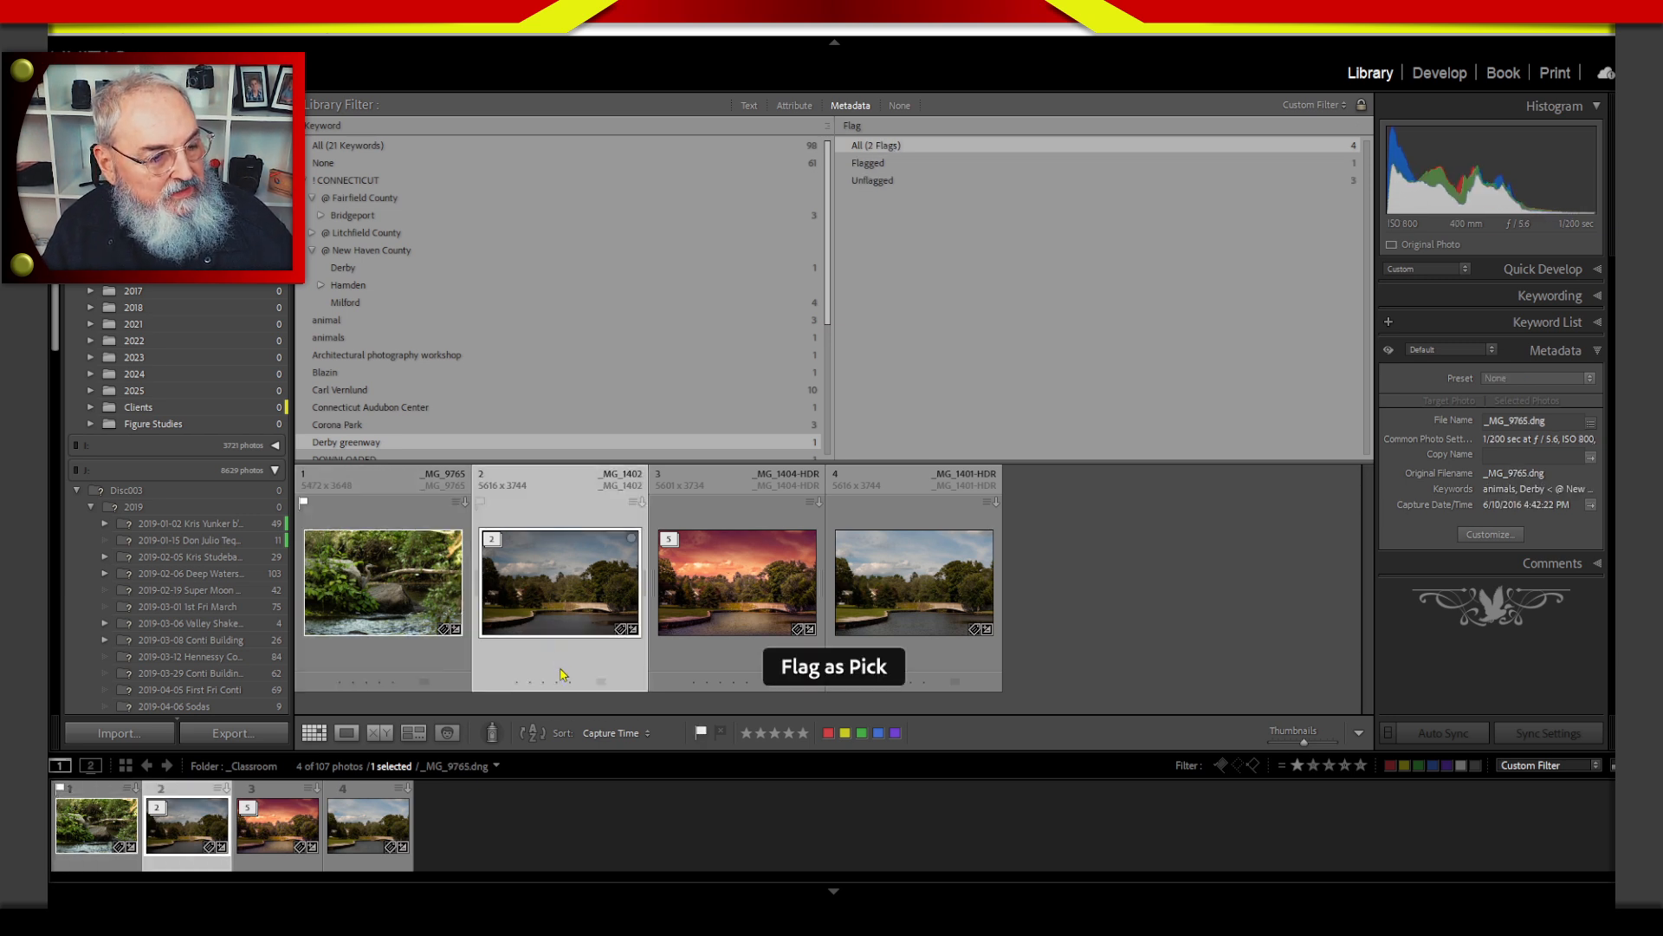
{"action": "left_click", "coordinate": [920, 665]}
{"action": "key", "text": "p"}
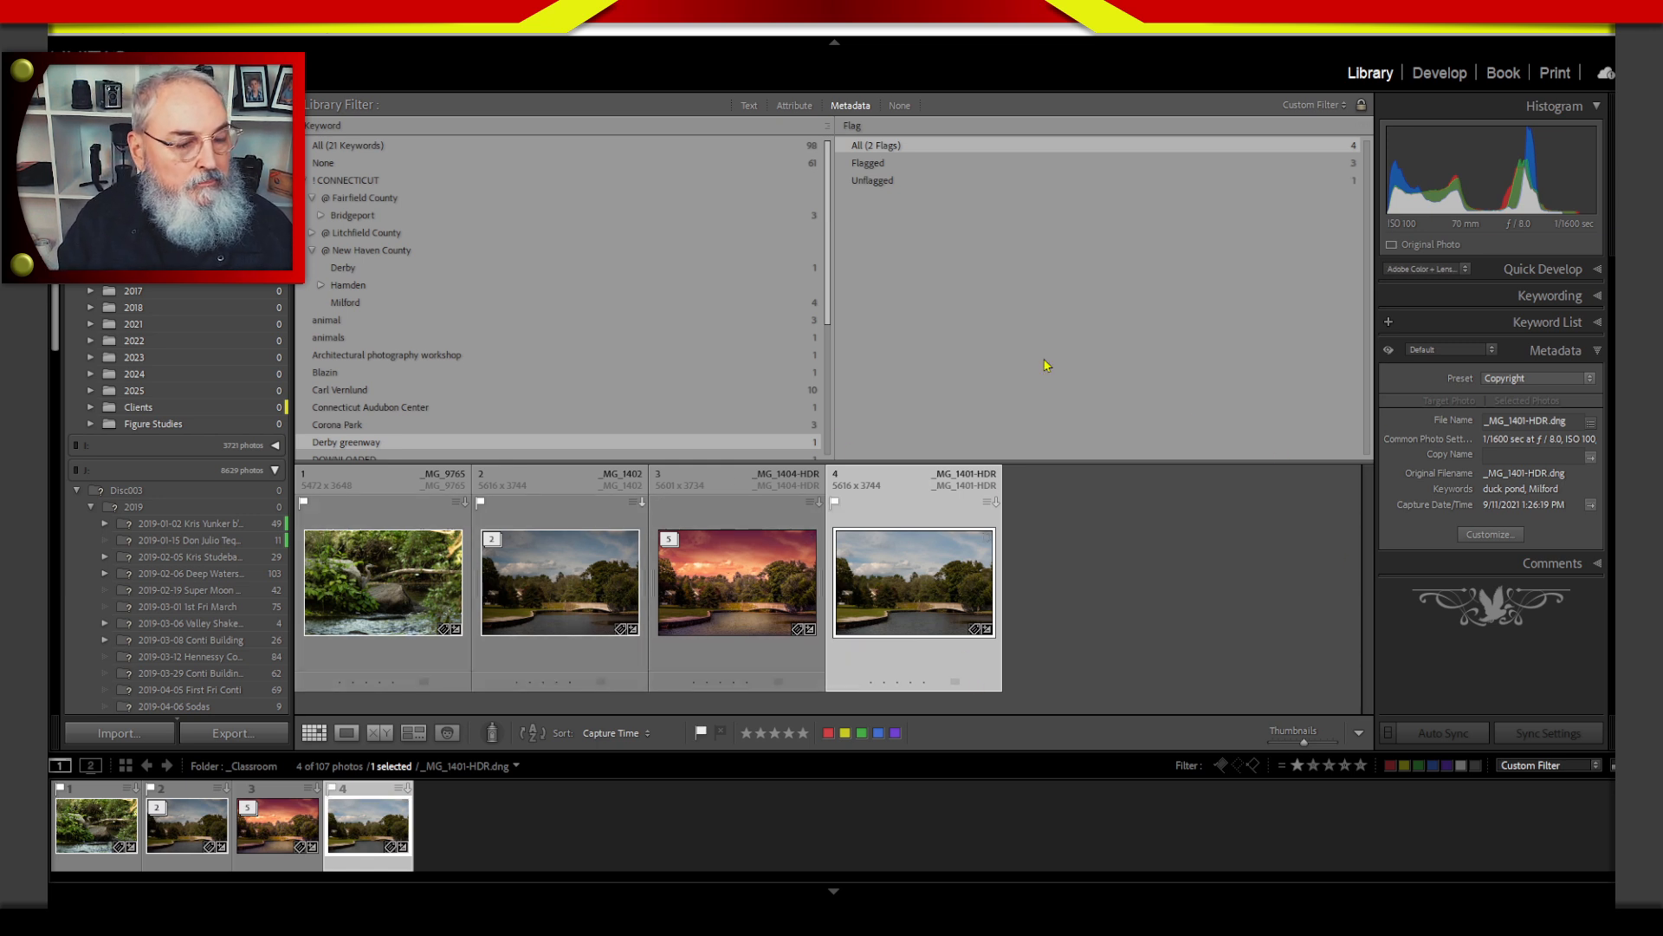
Color-label _MG_9765 red, _MG_1402 yellow, _MG_1404-HDR green and _MG_1401-HDR blue.
{"action": "left_click", "coordinate": [416, 677]}
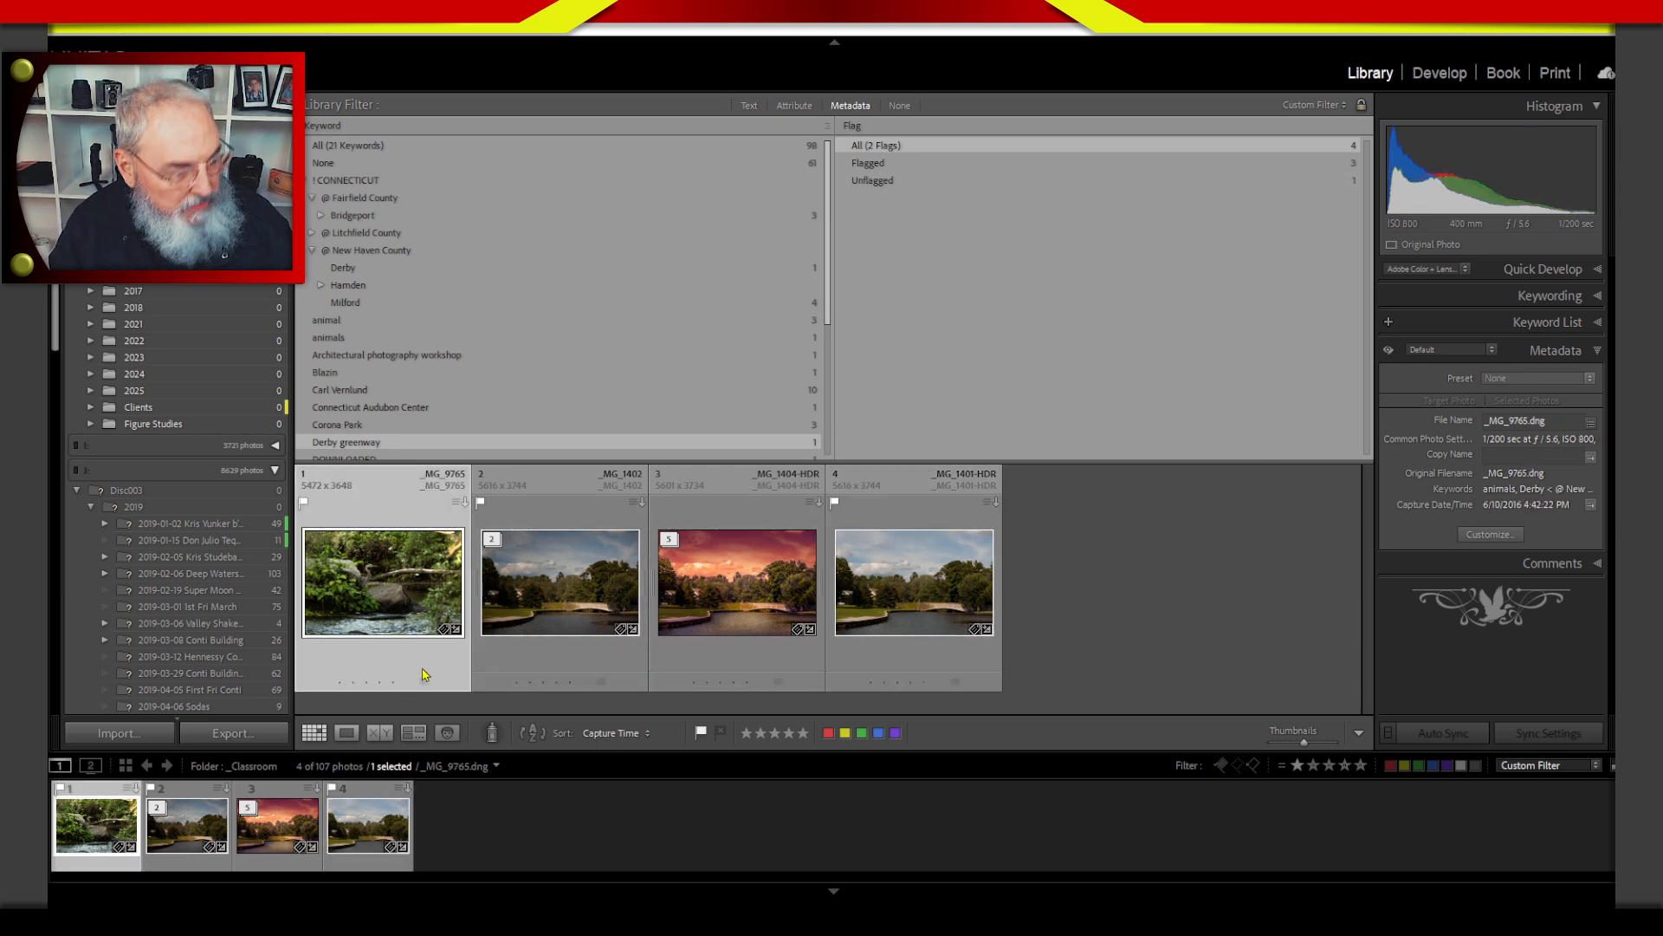
{"action": "key", "text": "6"}
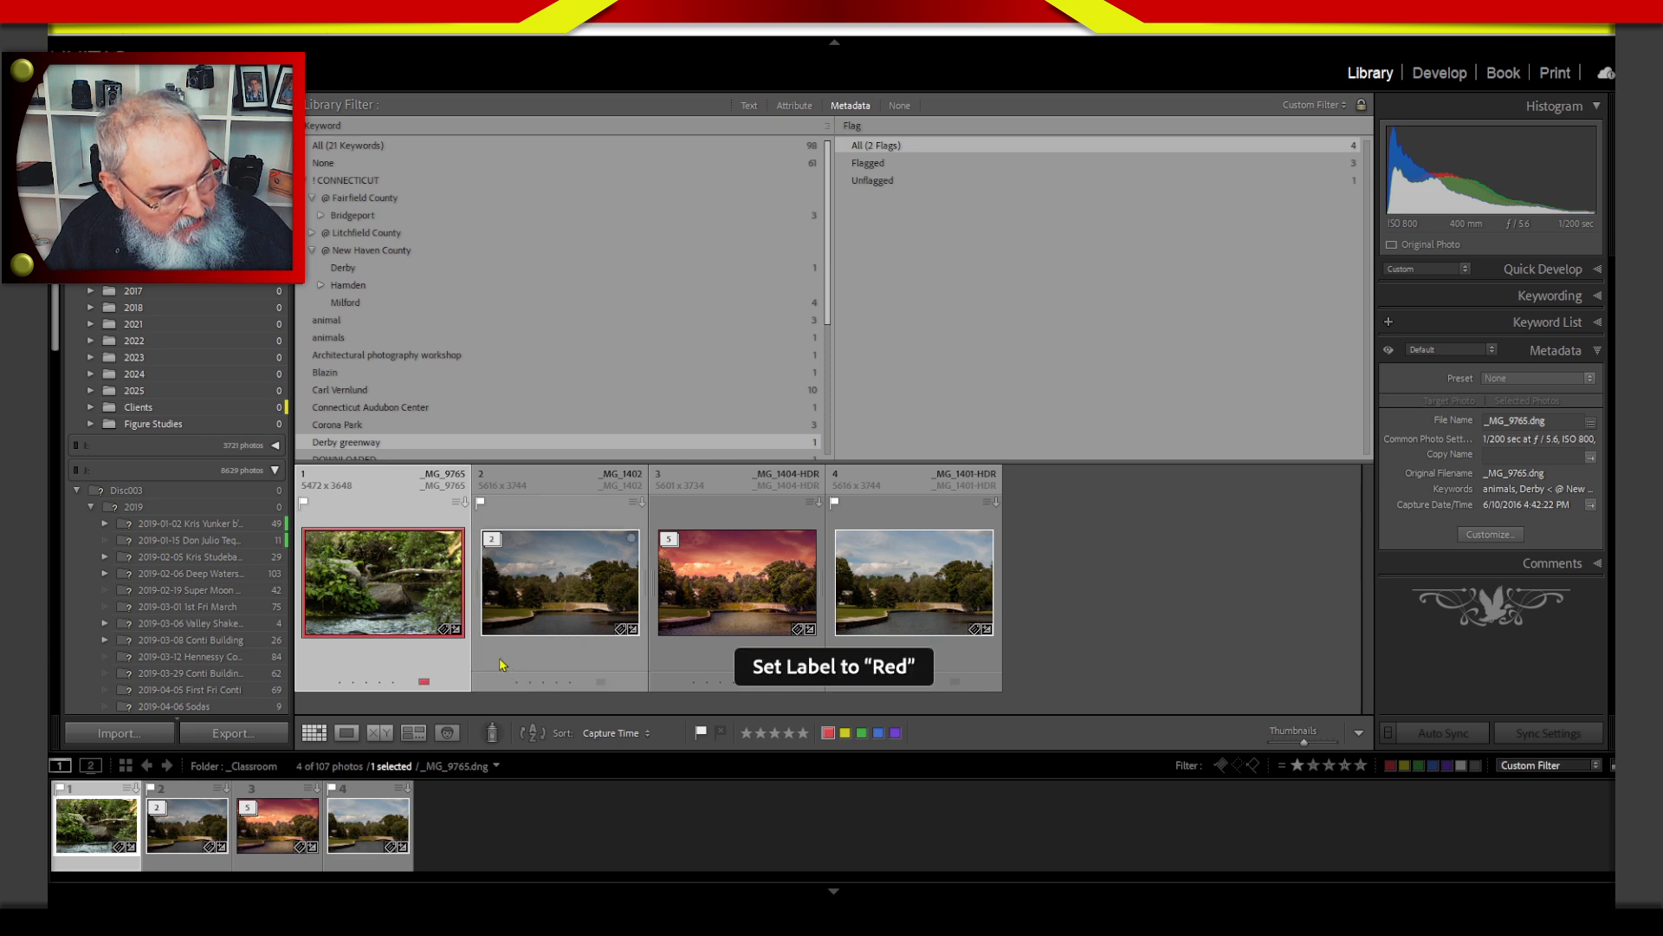
{"action": "key", "text": "7"}
{"action": "key", "text": "8"}
{"action": "key", "text": "9"}
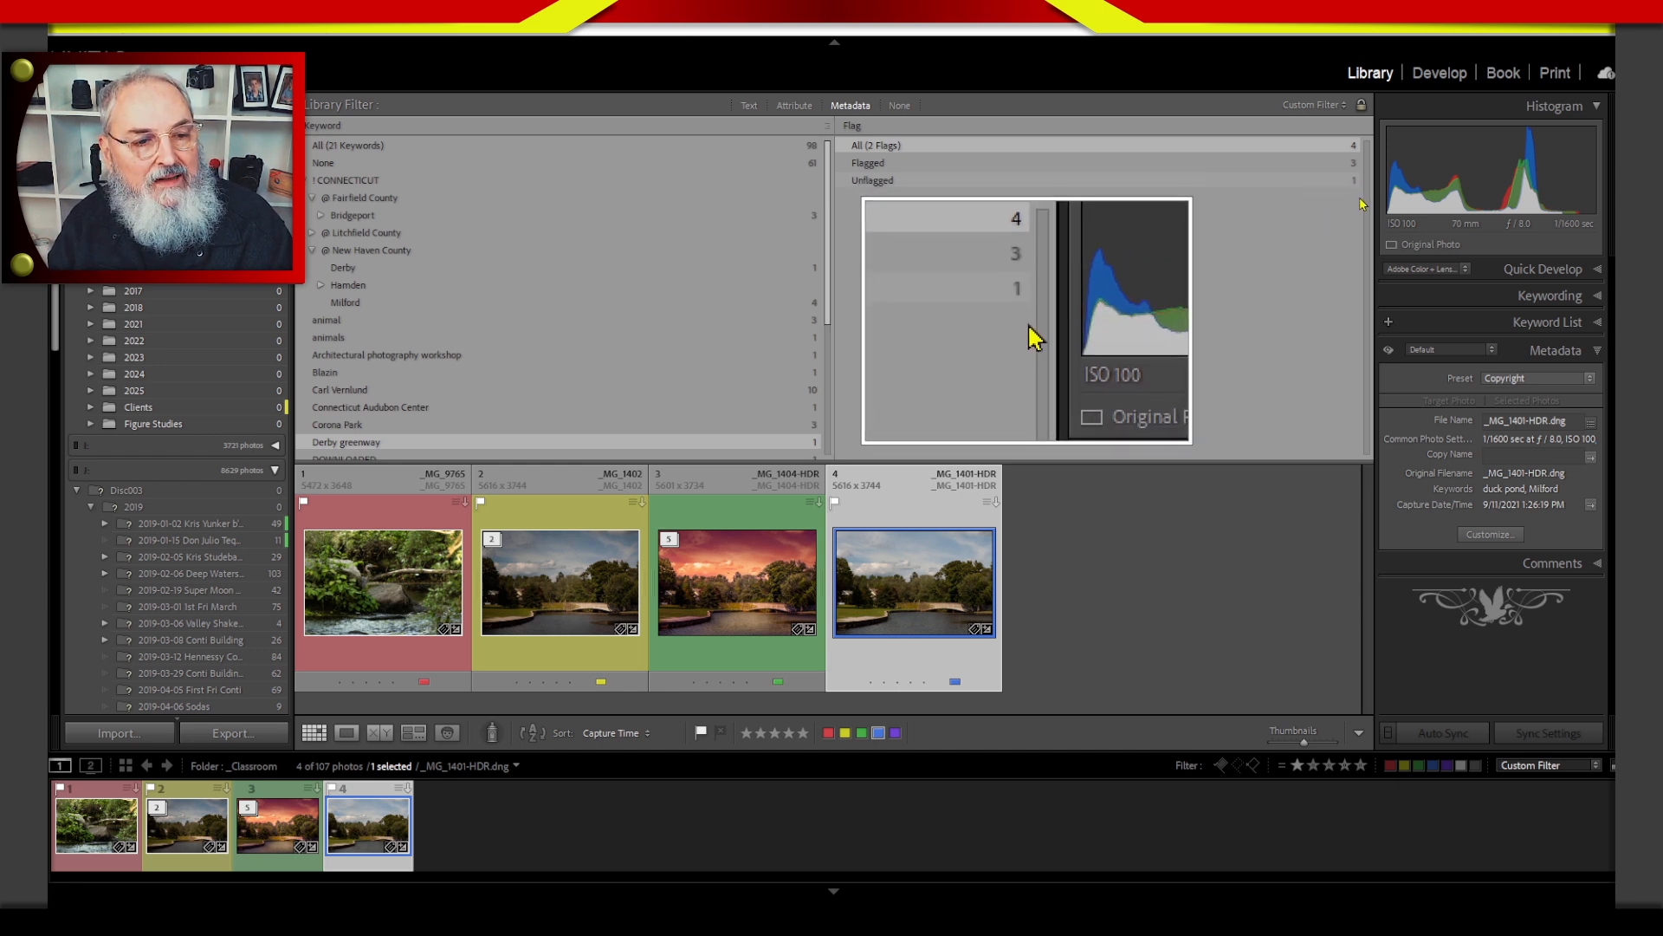
Narrow the results to flagged photos with a blue label, using a Label metadata column added to the right of Flag.
{"action": "left_click", "coordinate": [1209, 164]}
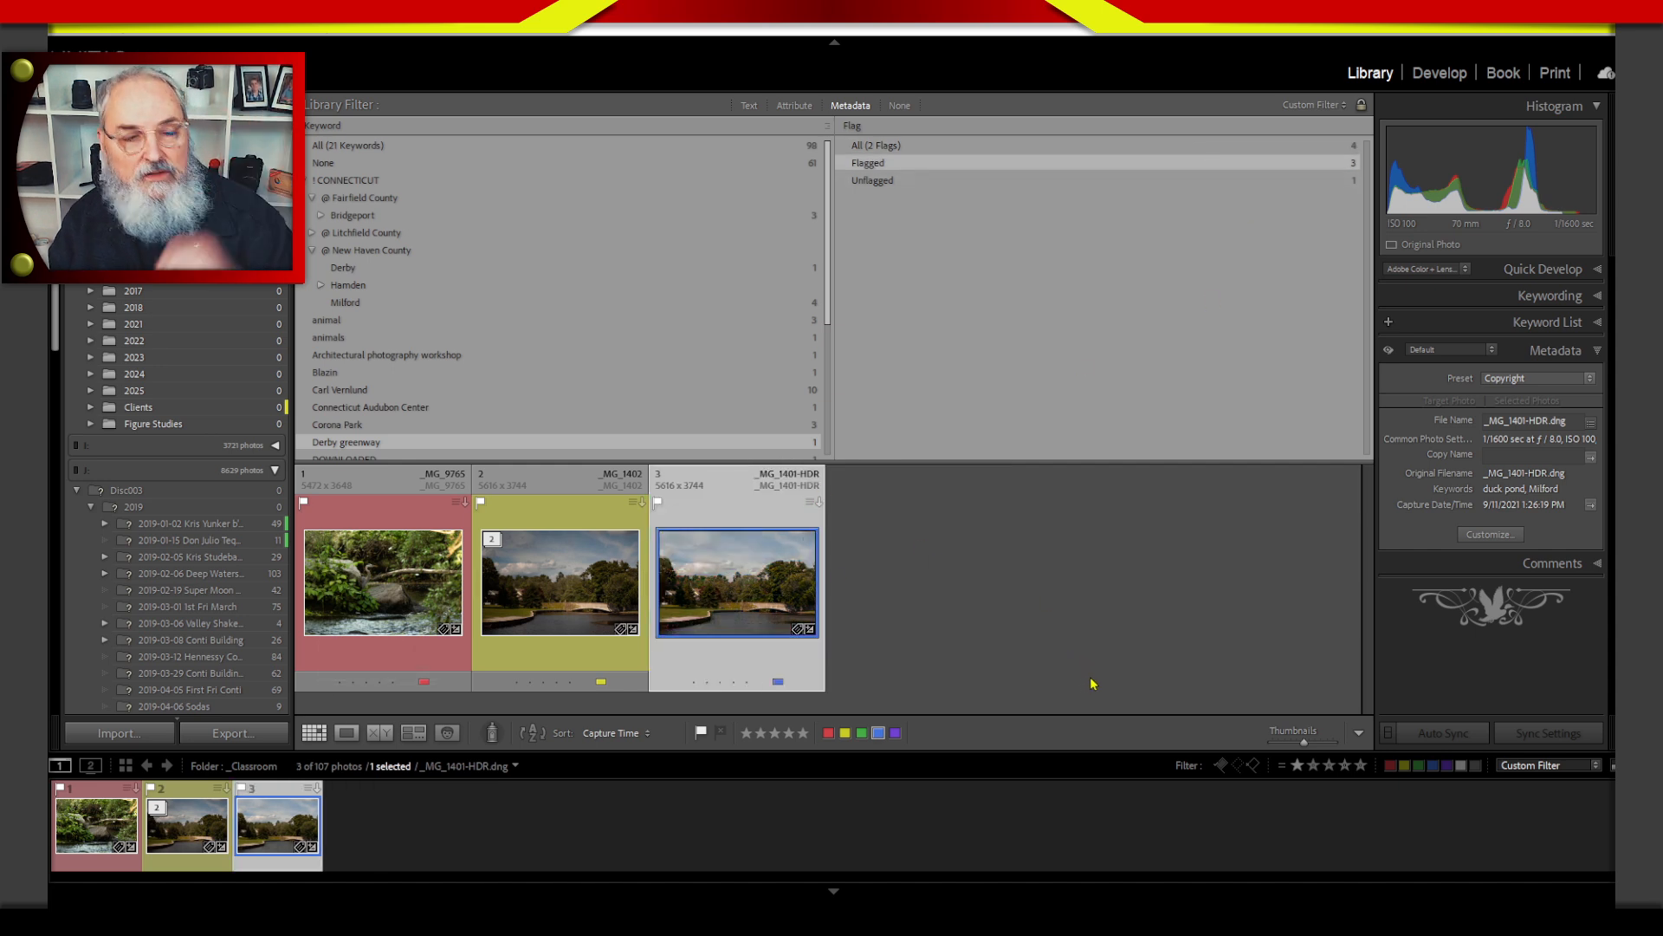
{"action": "left_click", "coordinate": [1366, 128]}
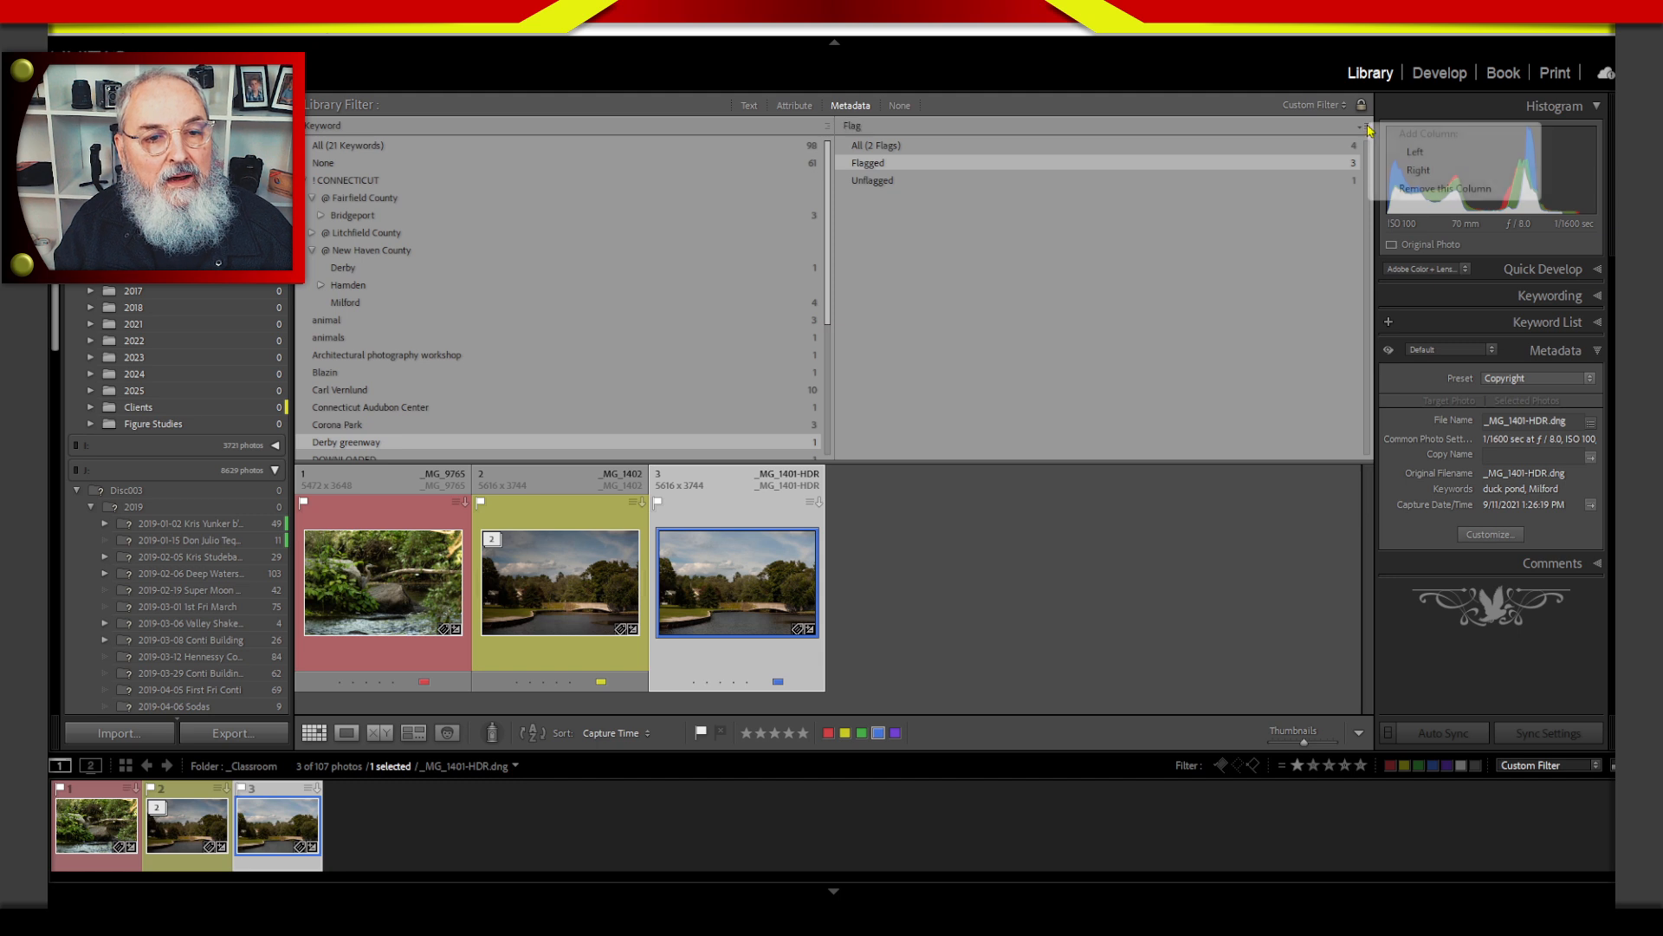
{"action": "left_click", "coordinate": [1419, 171]}
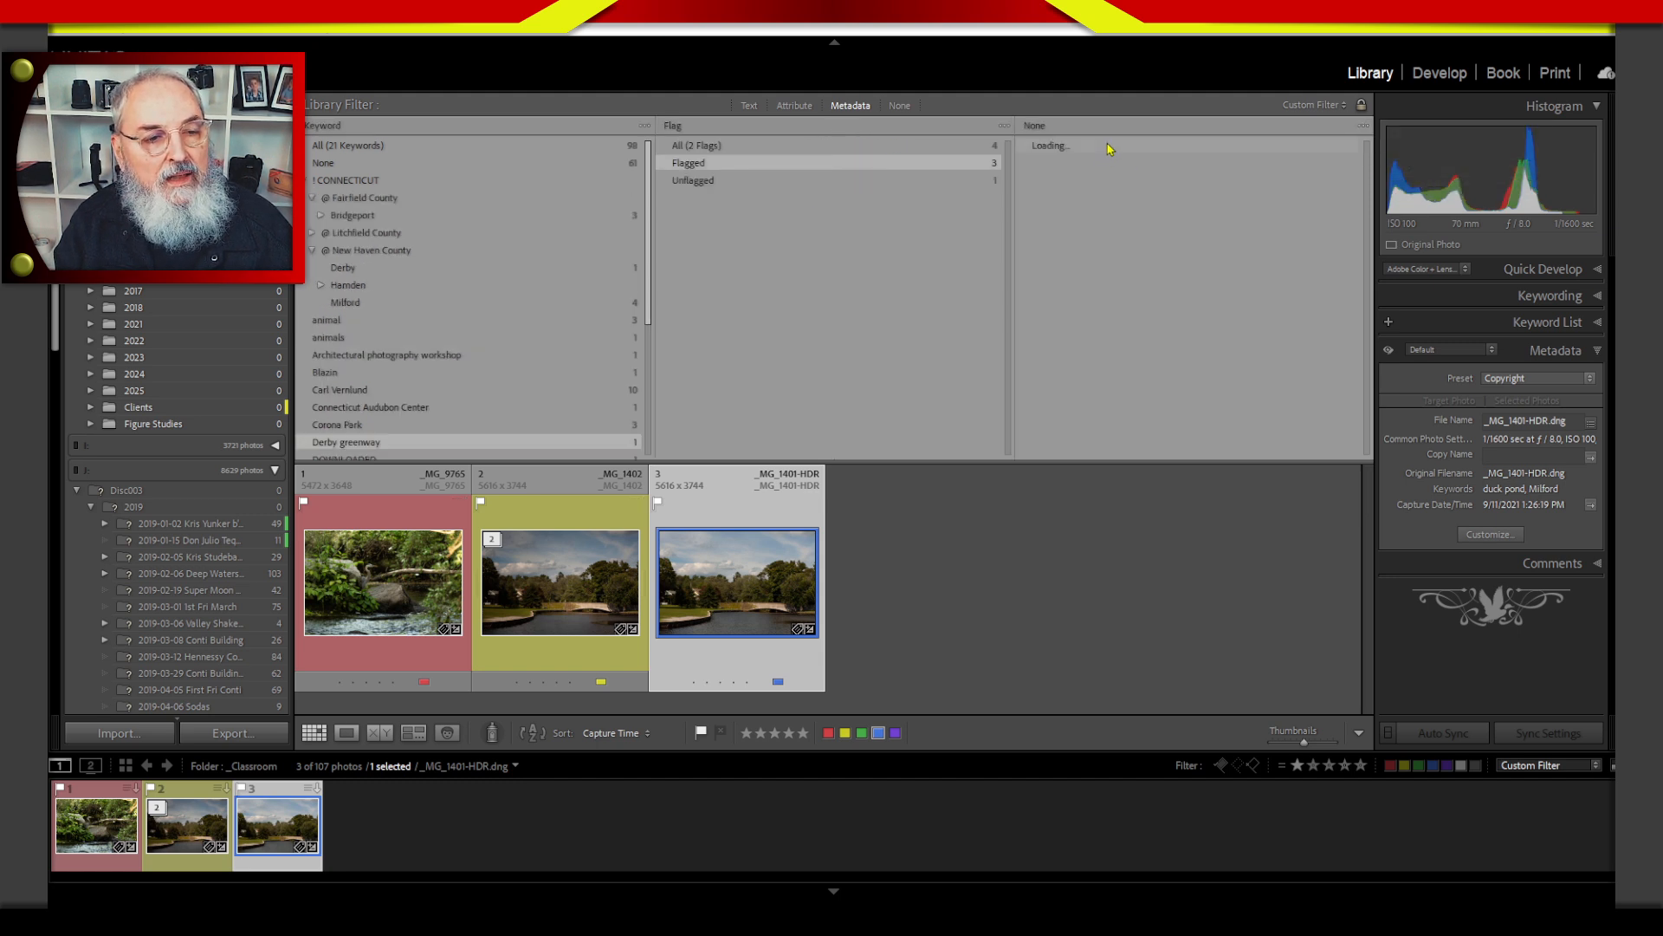
{"action": "left_click", "coordinate": [1041, 128]}
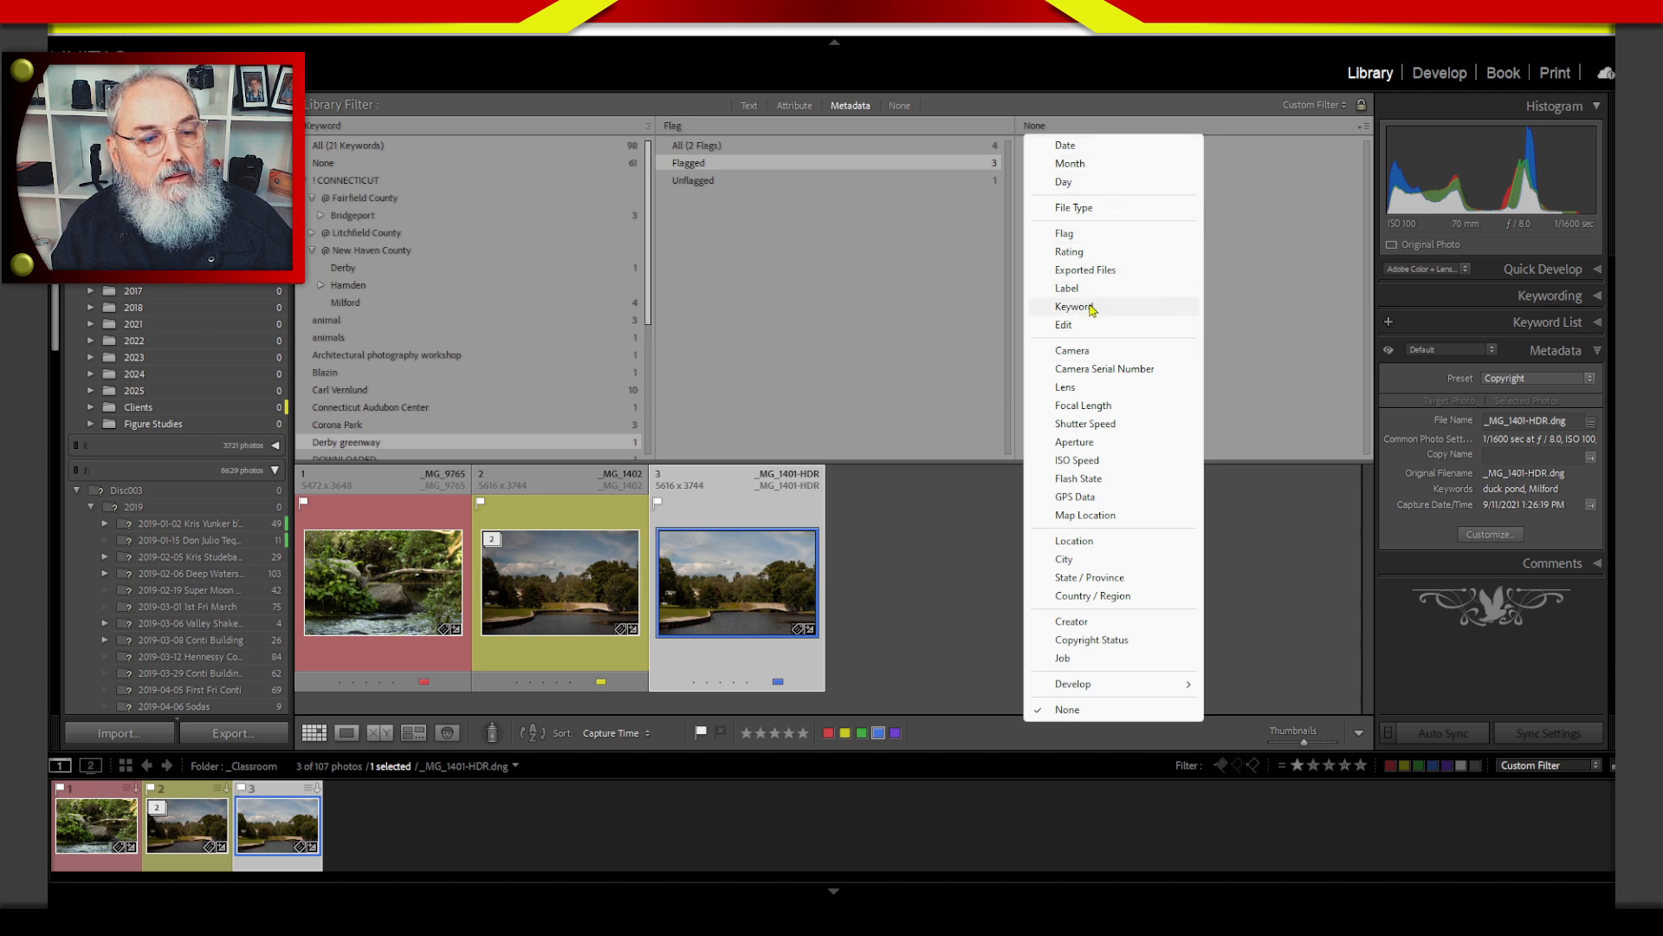
{"action": "left_click", "coordinate": [1089, 259]}
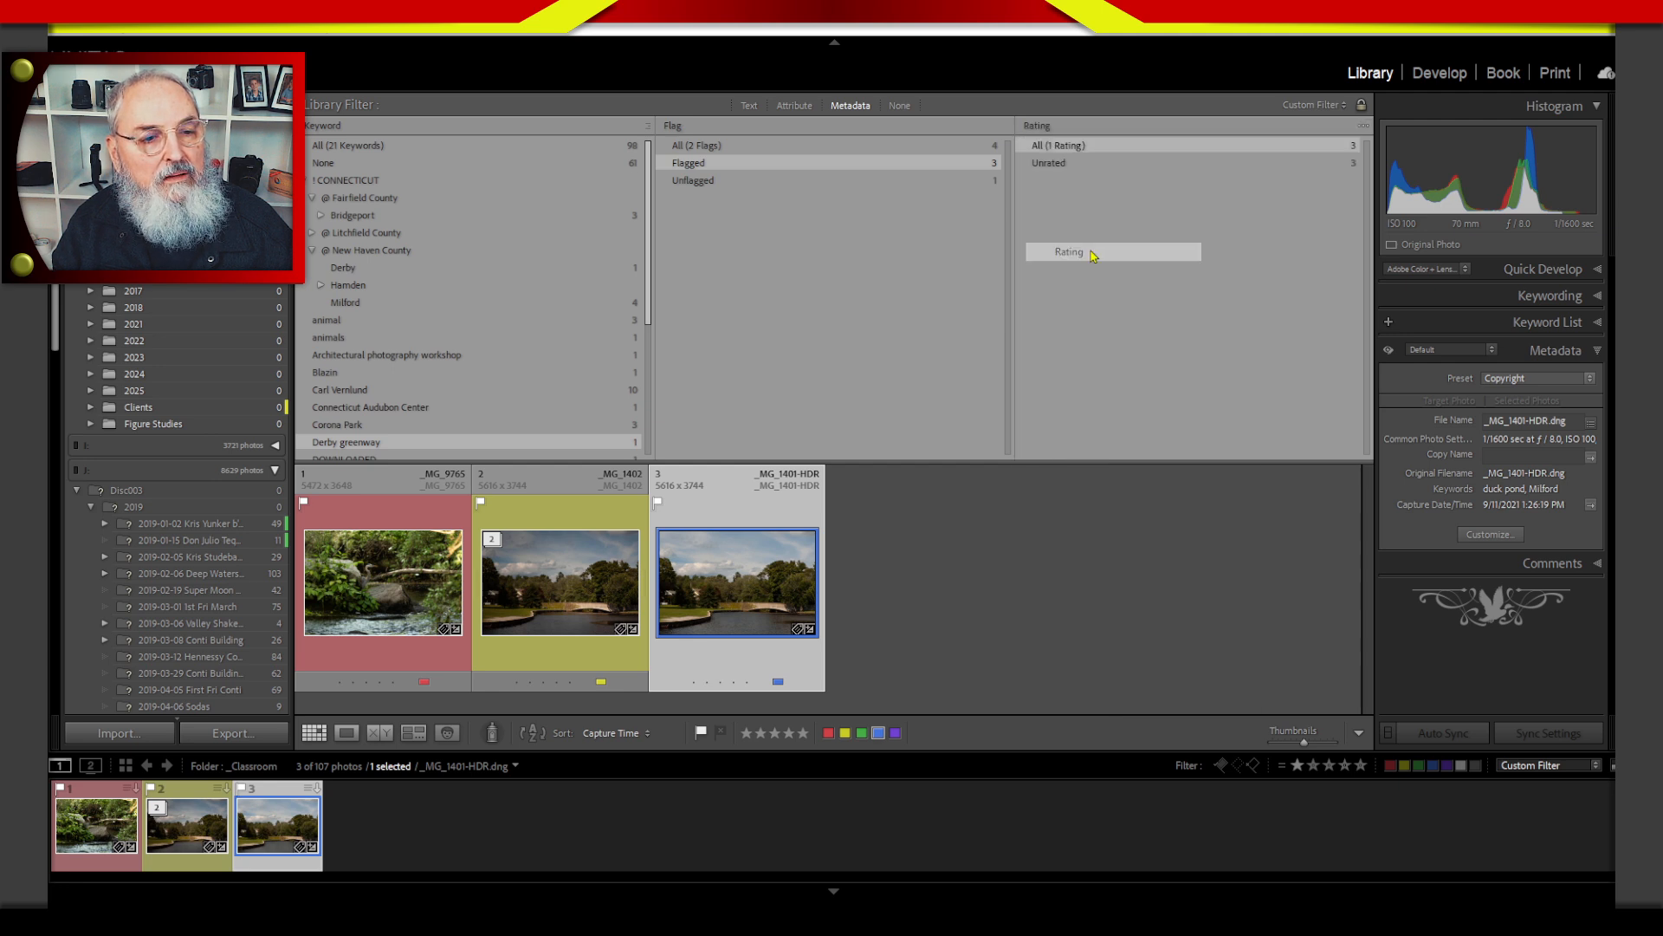
{"action": "left_click", "coordinate": [1089, 127]}
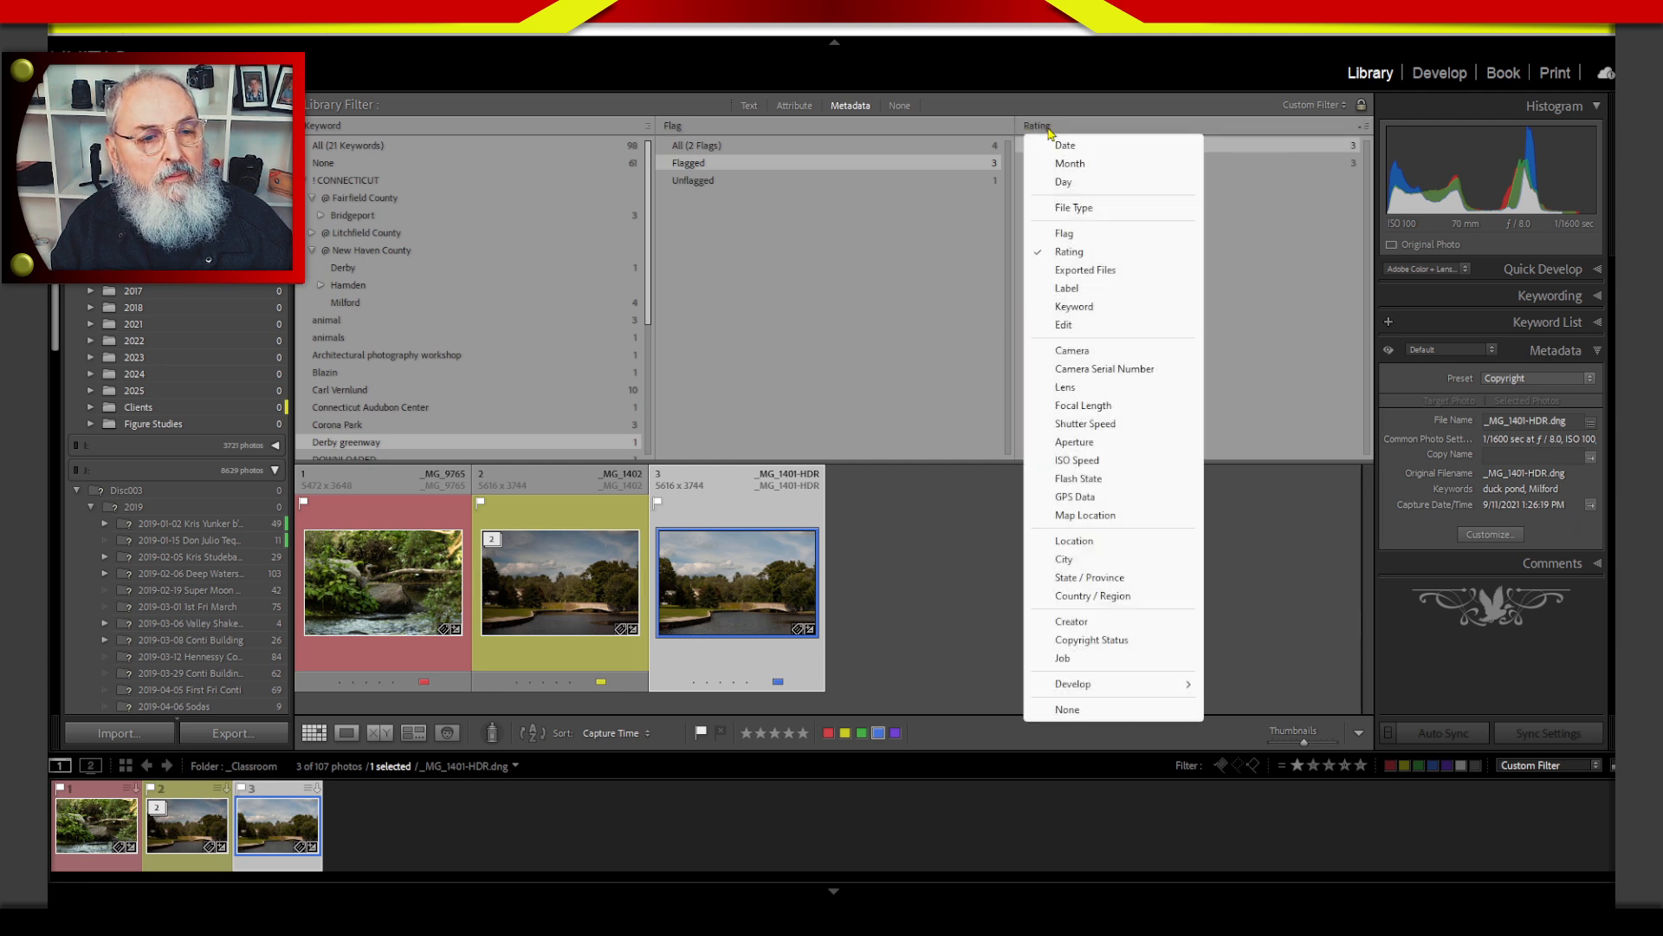
{"action": "left_click", "coordinate": [1097, 291]}
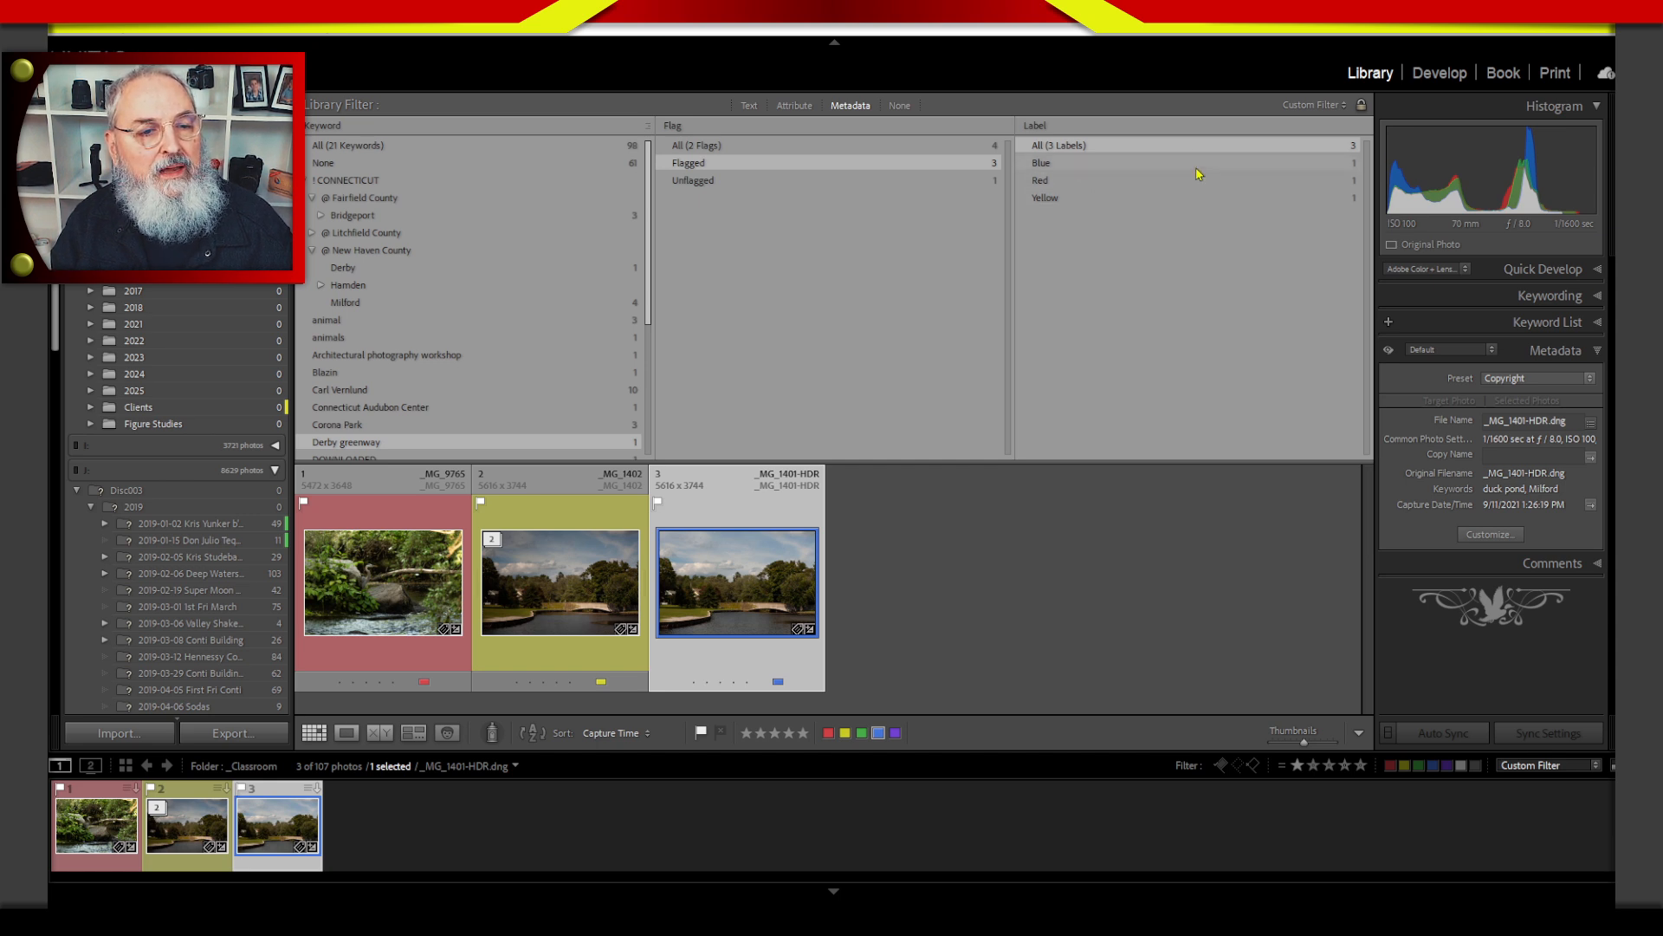
{"action": "left_click", "coordinate": [1079, 167]}
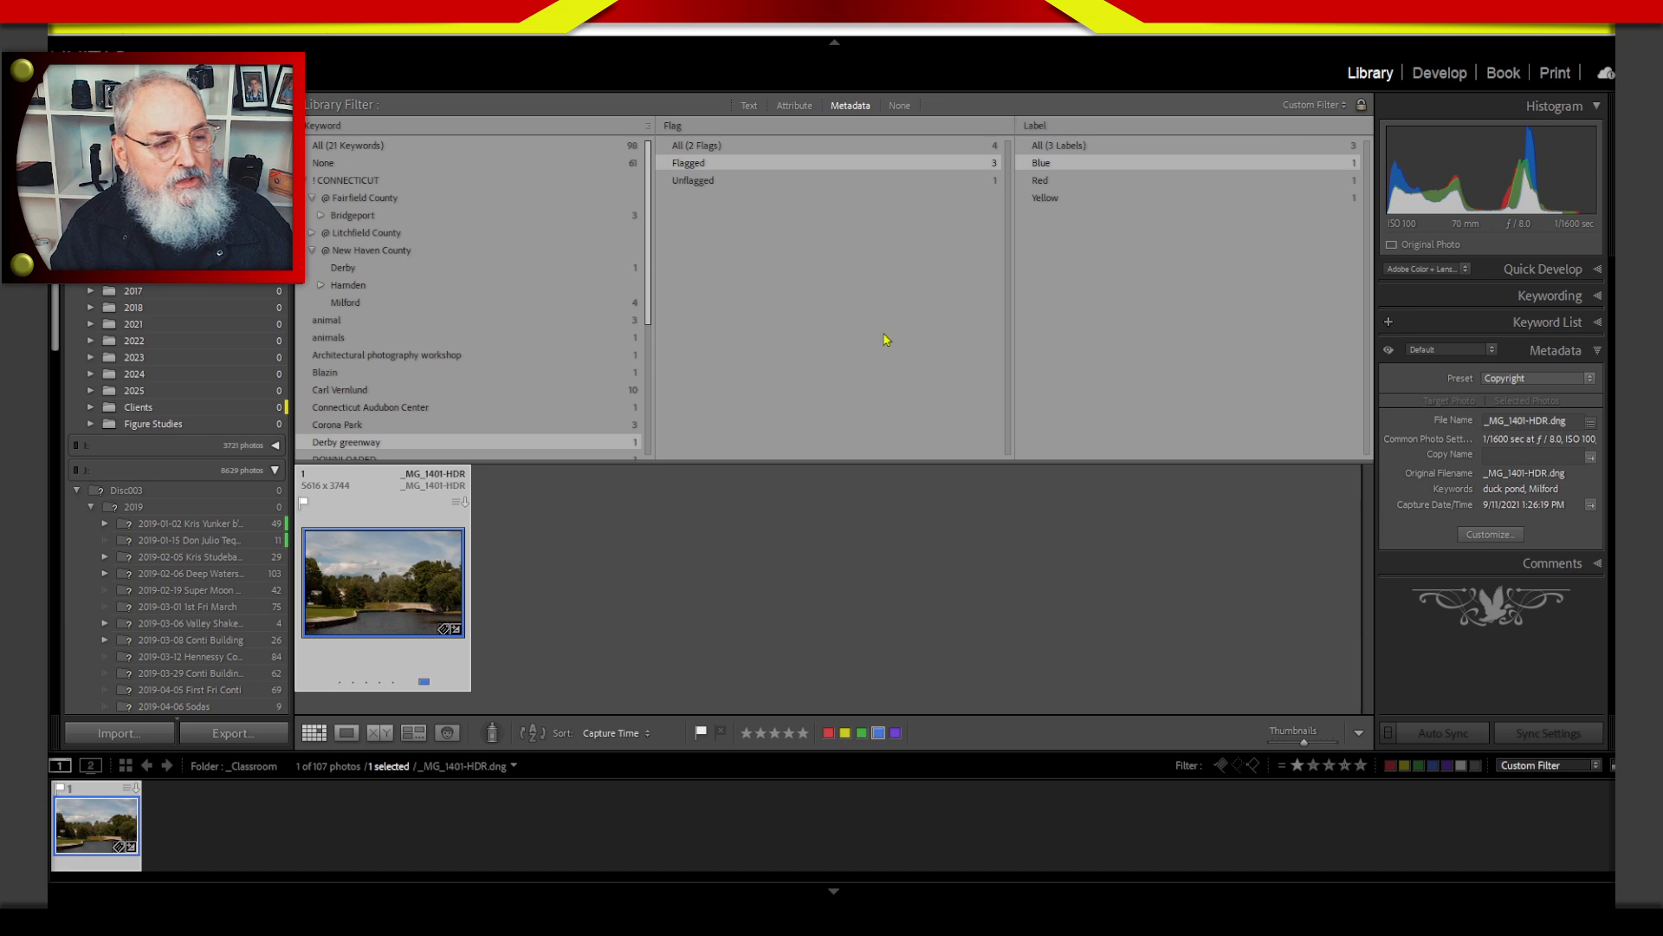
Turn off the library filter and select all the shoot folders inside the 2015 folder.
{"action": "left_click", "coordinate": [901, 105]}
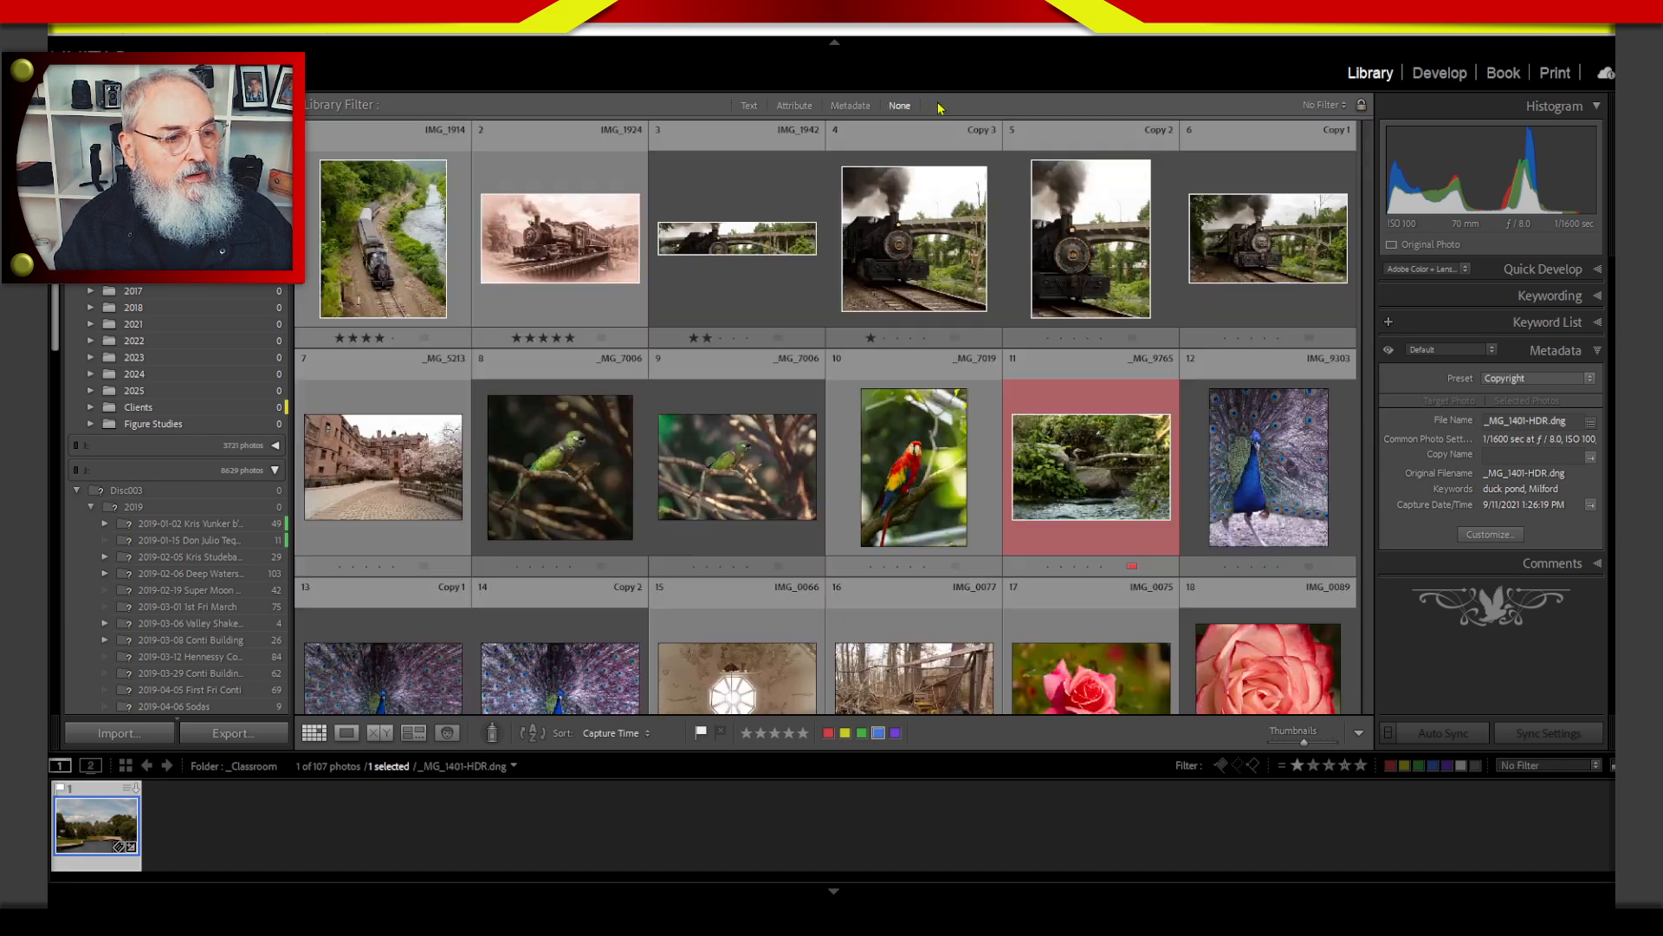
{"action": "left_click", "coordinate": [143, 274]}
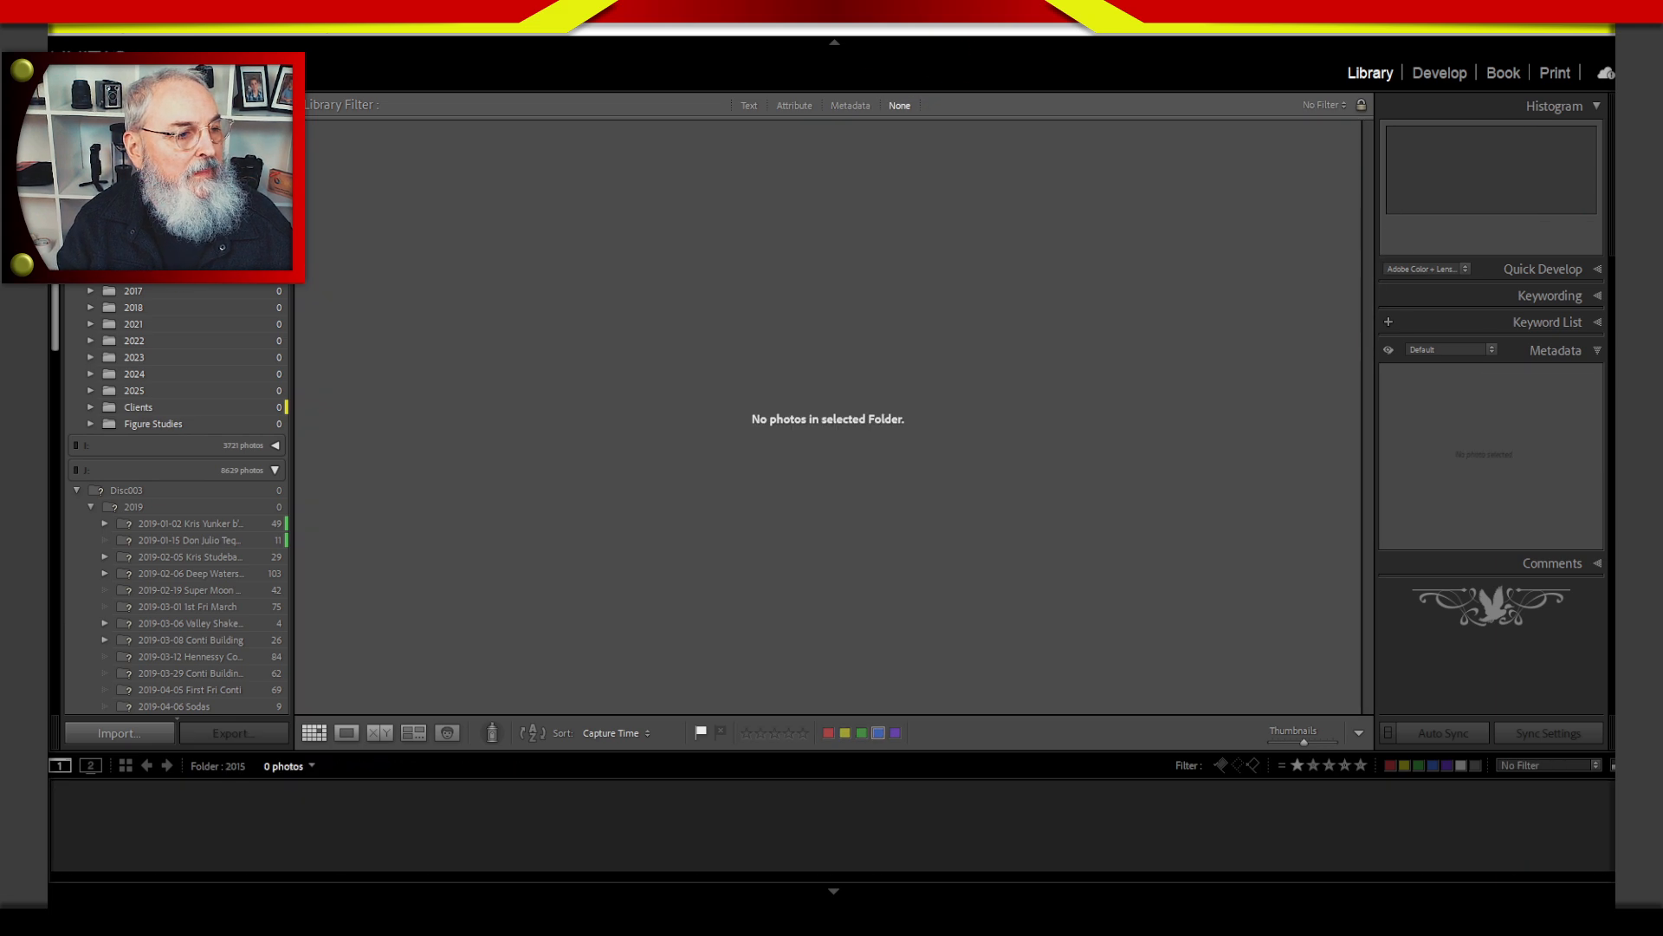
{"action": "left_click", "coordinate": [91, 258]}
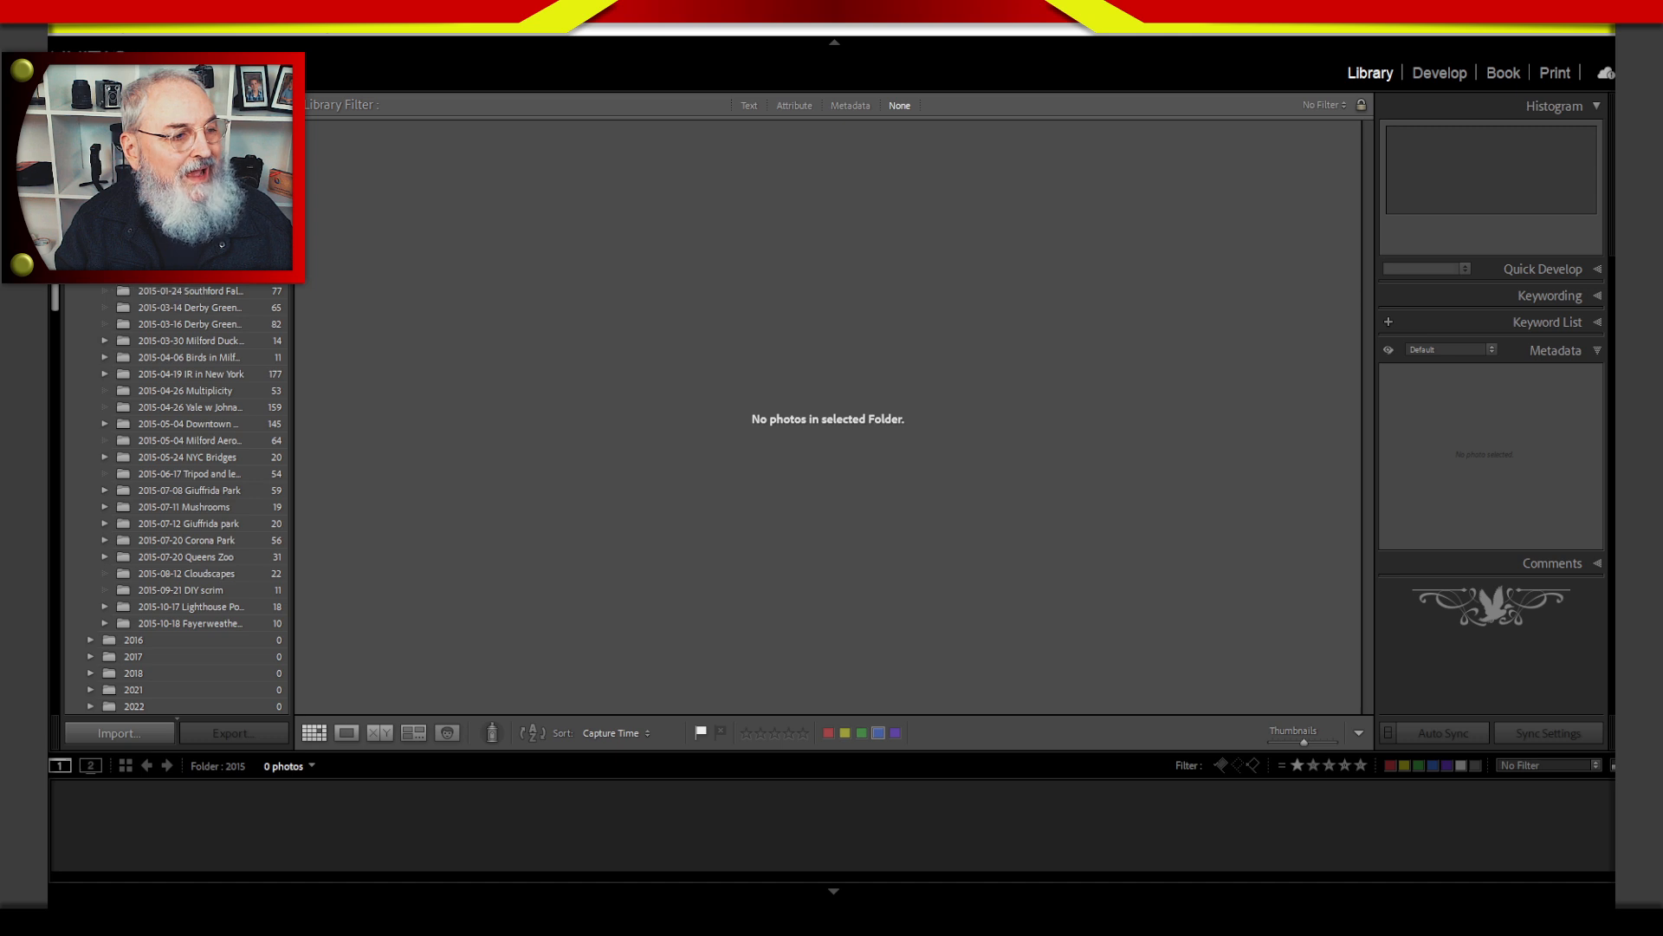
{"action": "left_click", "coordinate": [197, 282]}
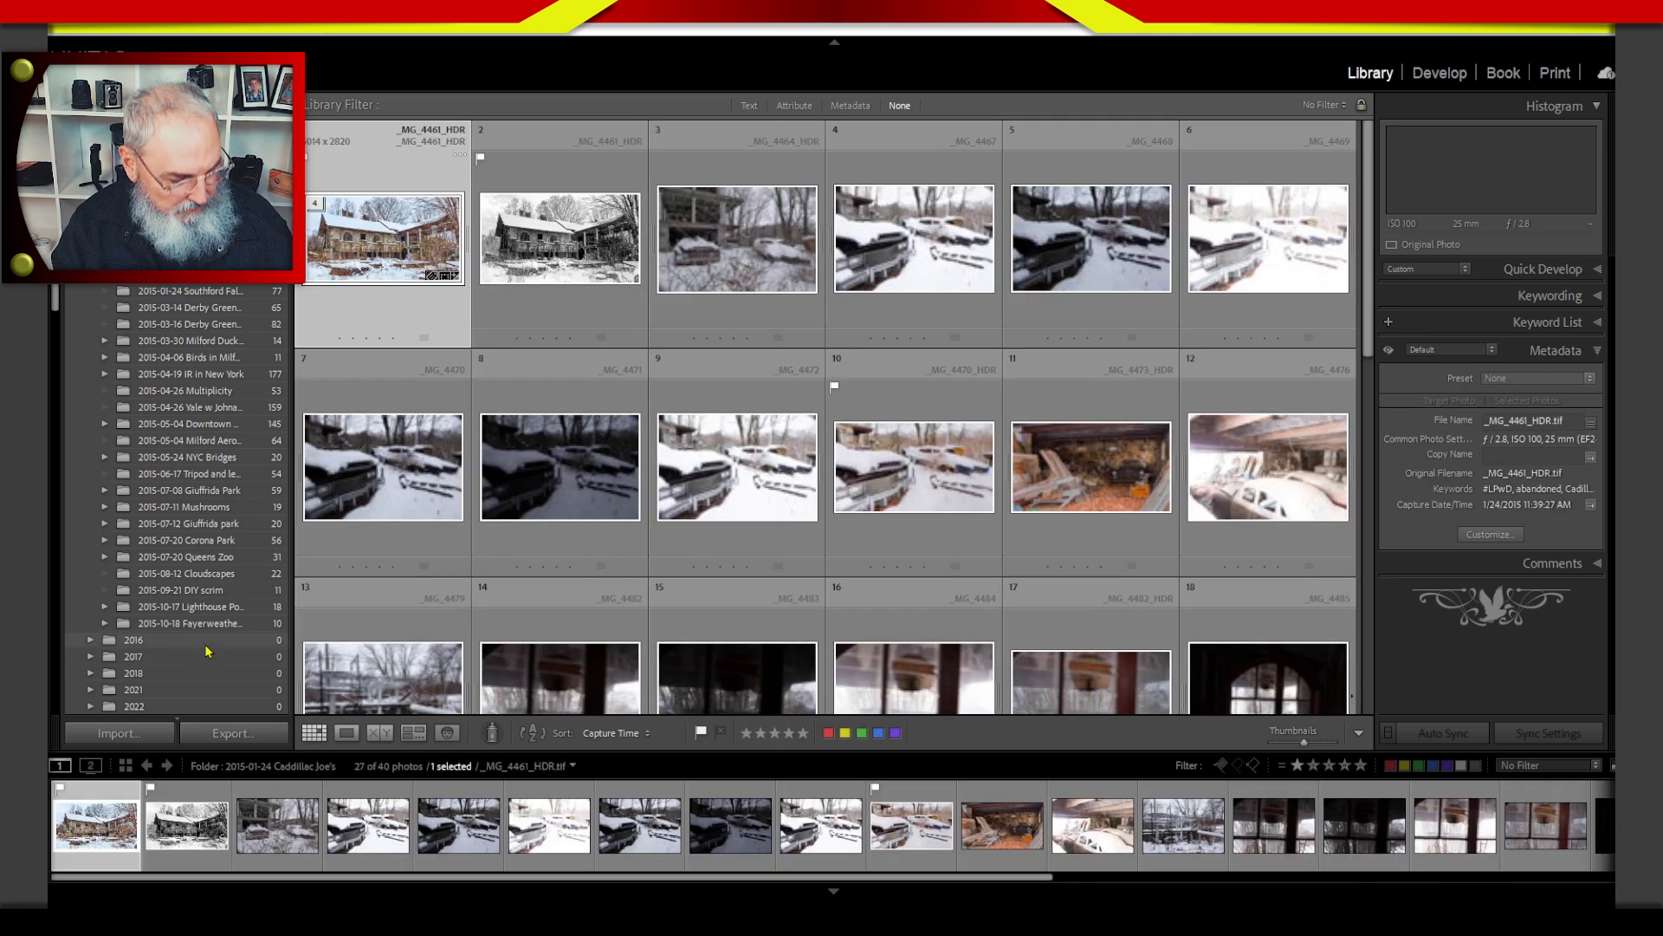
{"action": "left_click", "coordinate": [212, 625], "text": "shift"}
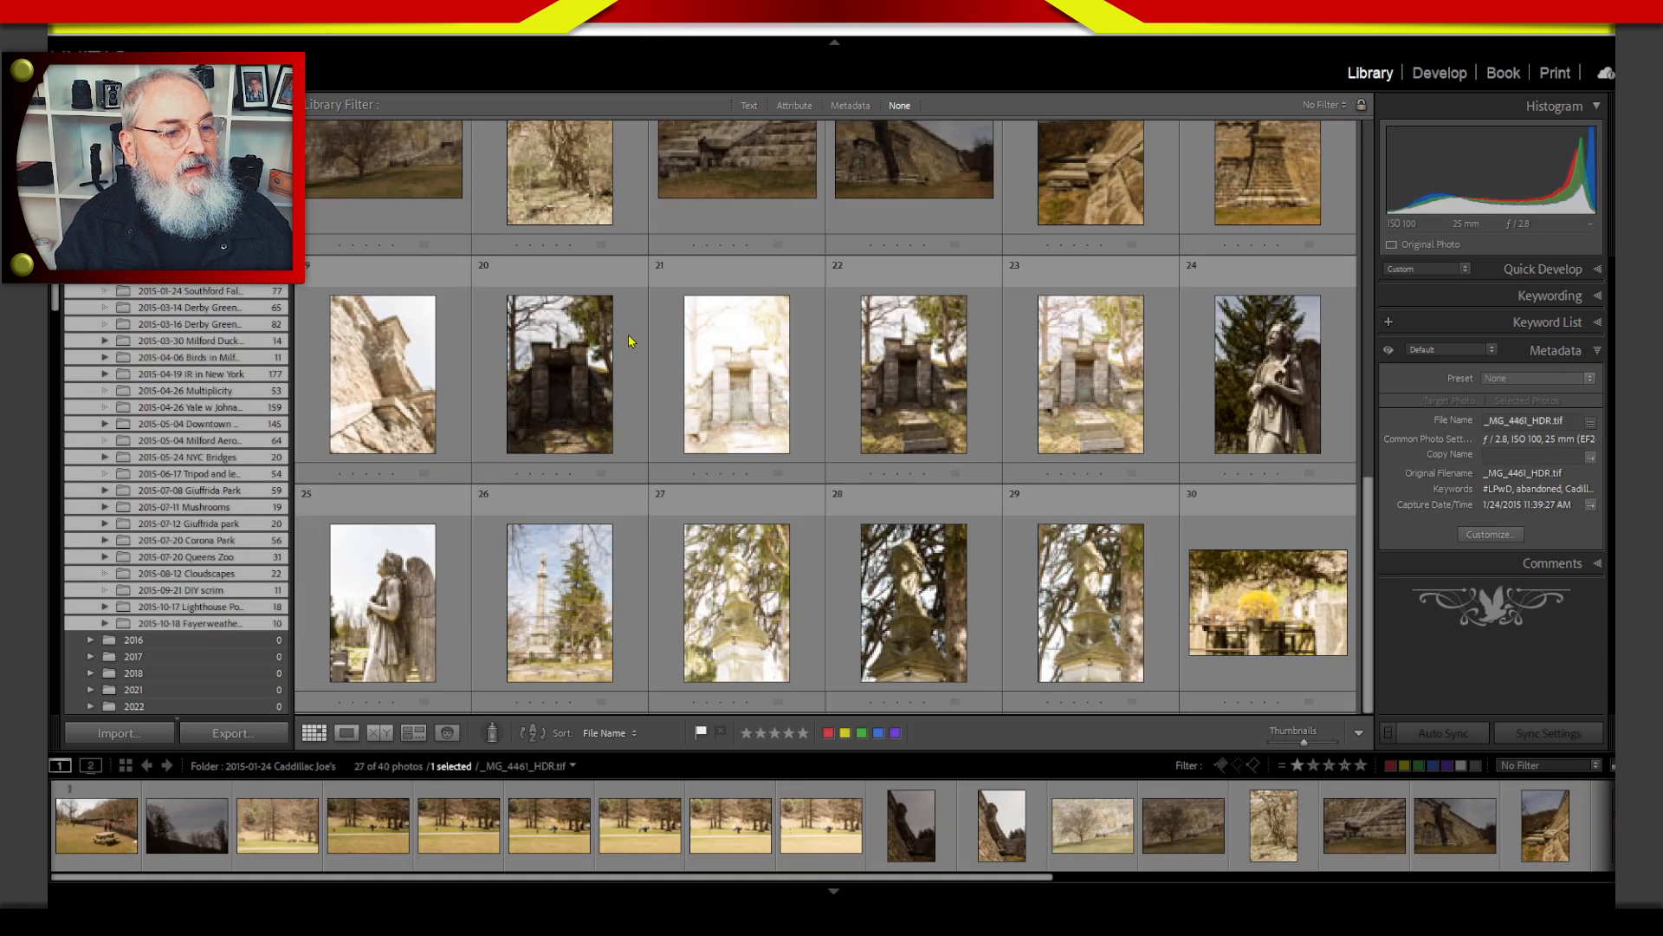
Filter the 2015 folders by metadata for photos with no keywords that are flagged and labeled green.
{"action": "left_click", "coordinate": [840, 109]}
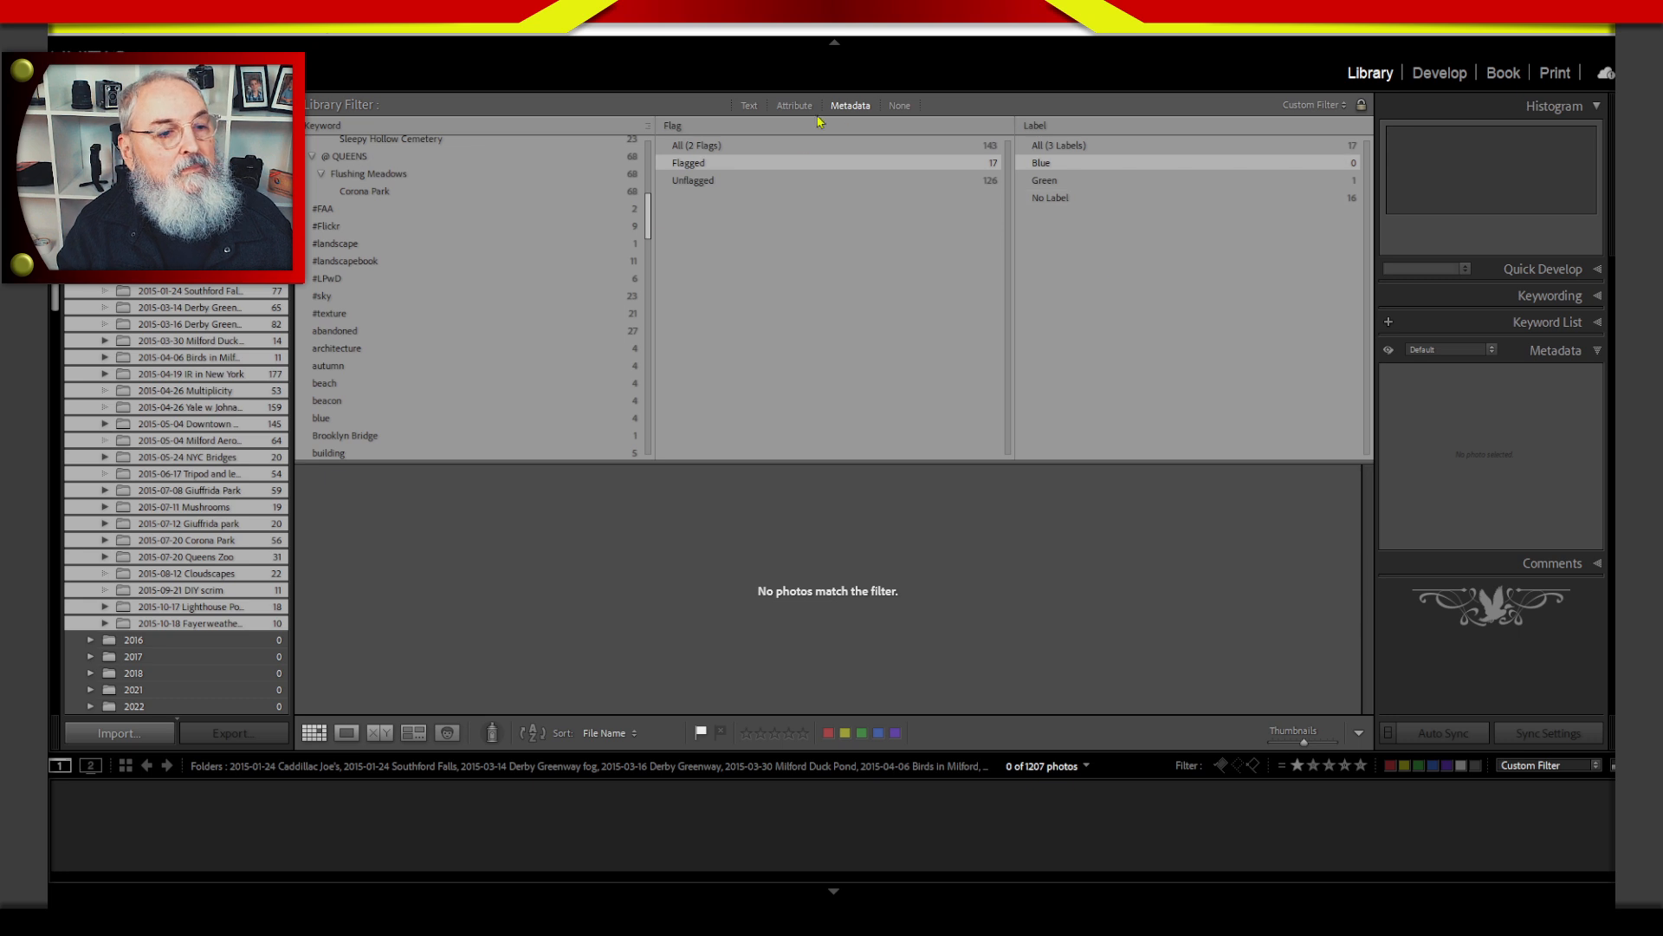
{"action": "left_click_drag", "start_coordinate": [649, 214], "coordinate": [649, 162]}
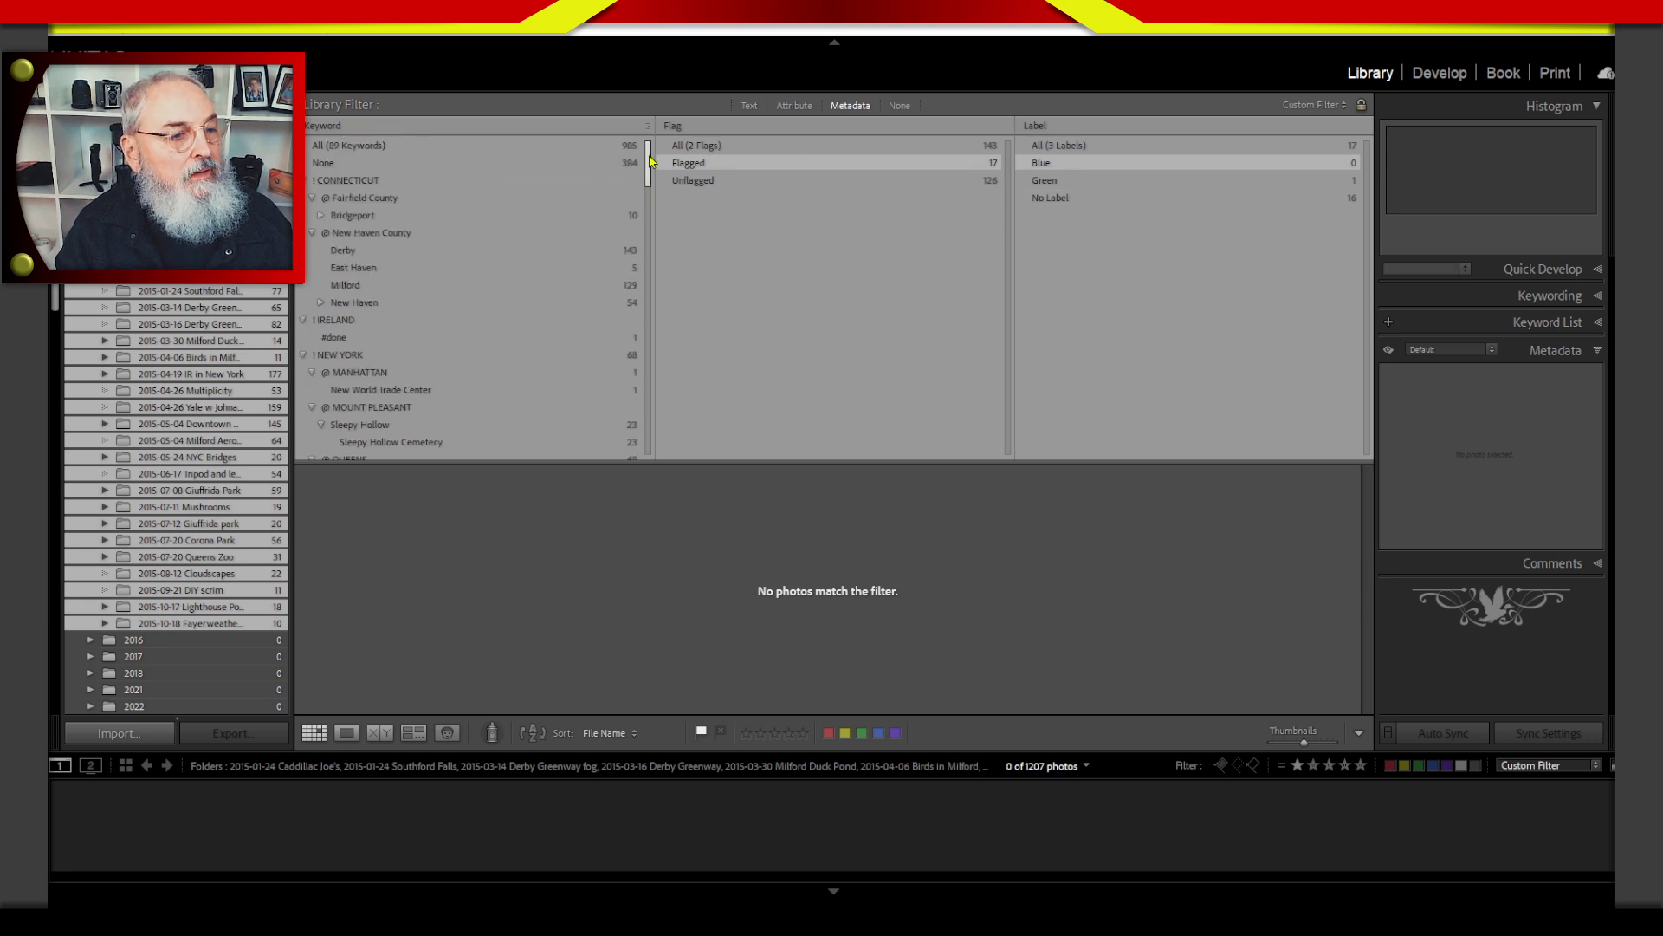
{"action": "left_click", "coordinate": [340, 162]}
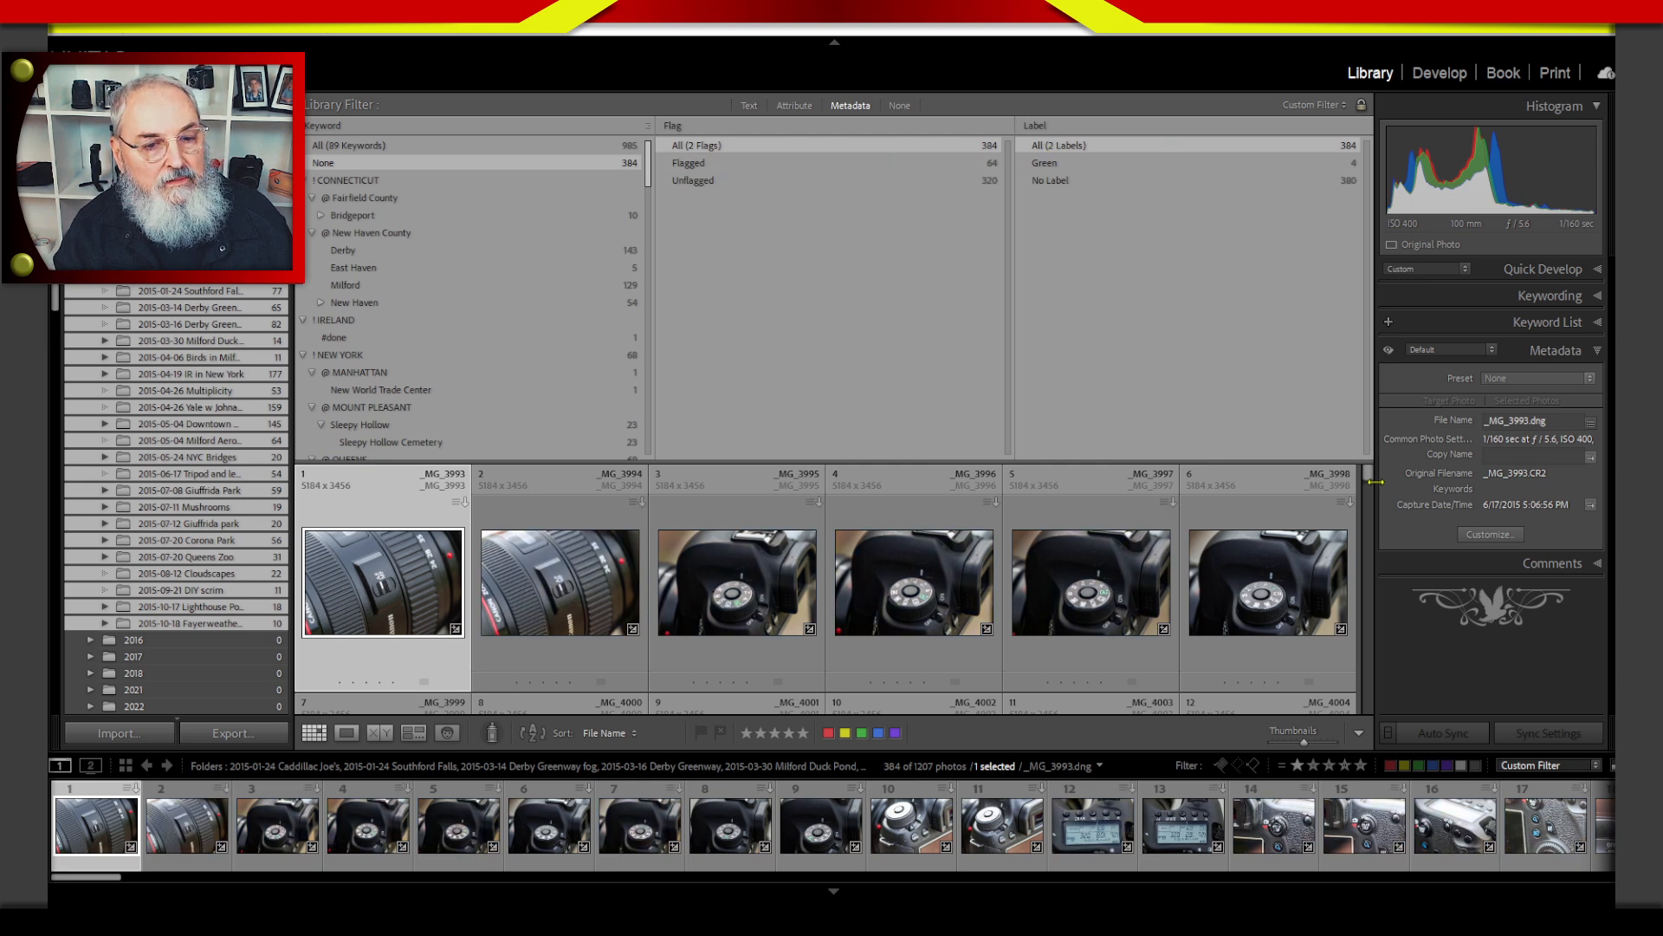
{"action": "left_click_drag", "start_coordinate": [1371, 475], "coordinate": [1350, 393]}
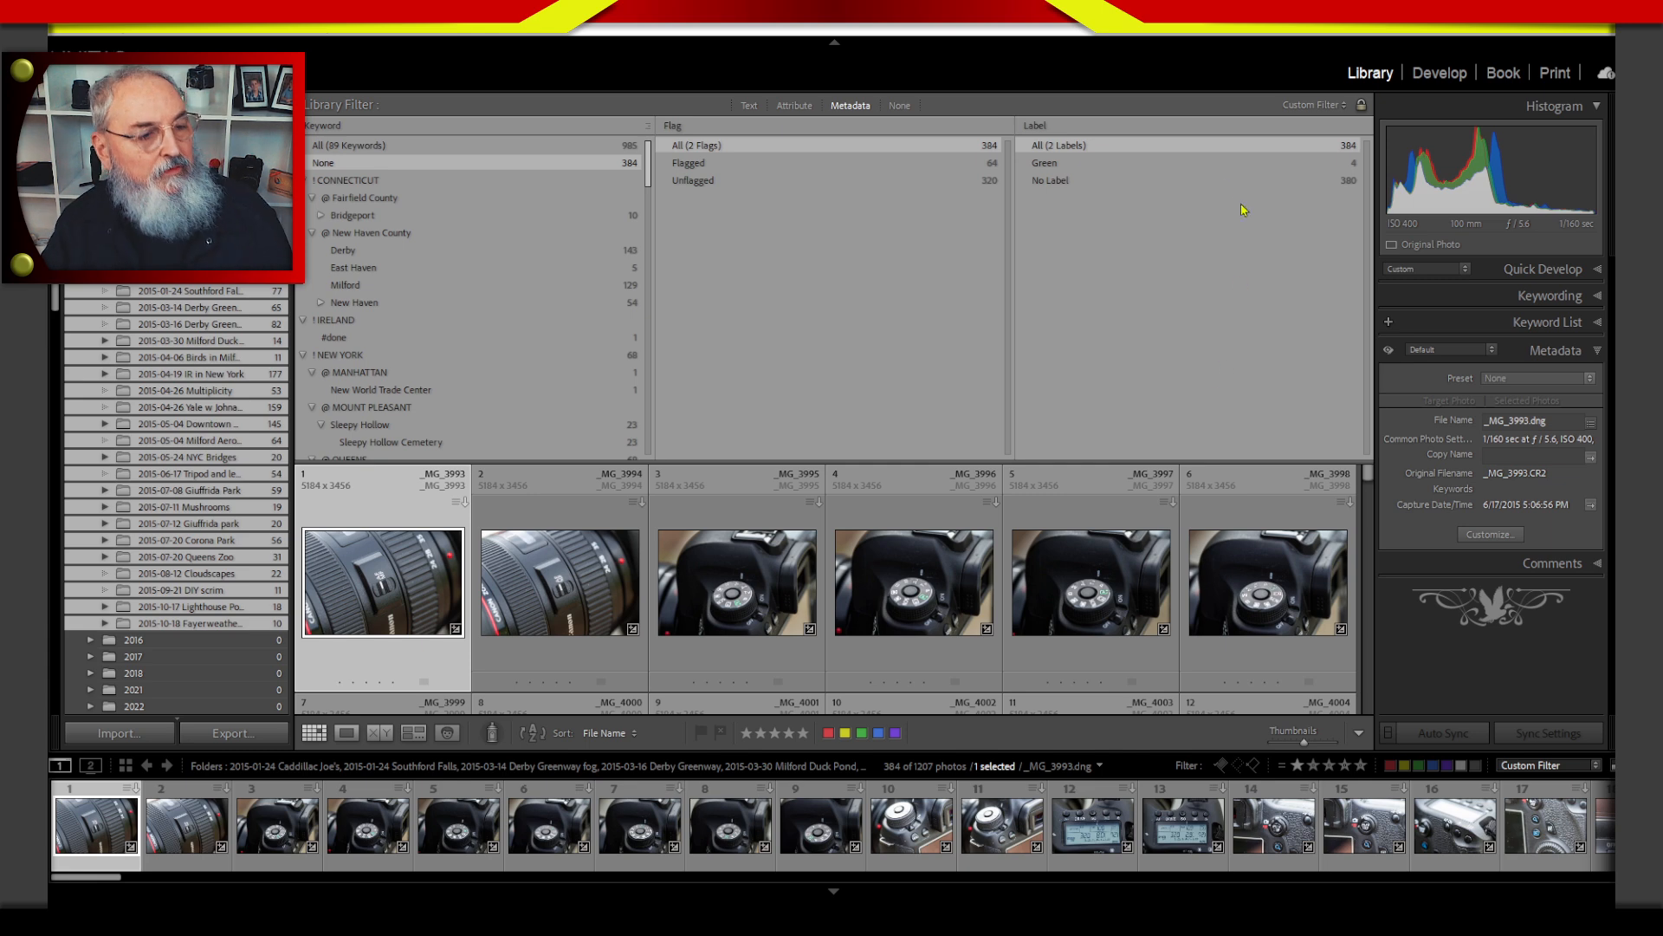
{"action": "left_click", "coordinate": [762, 171]}
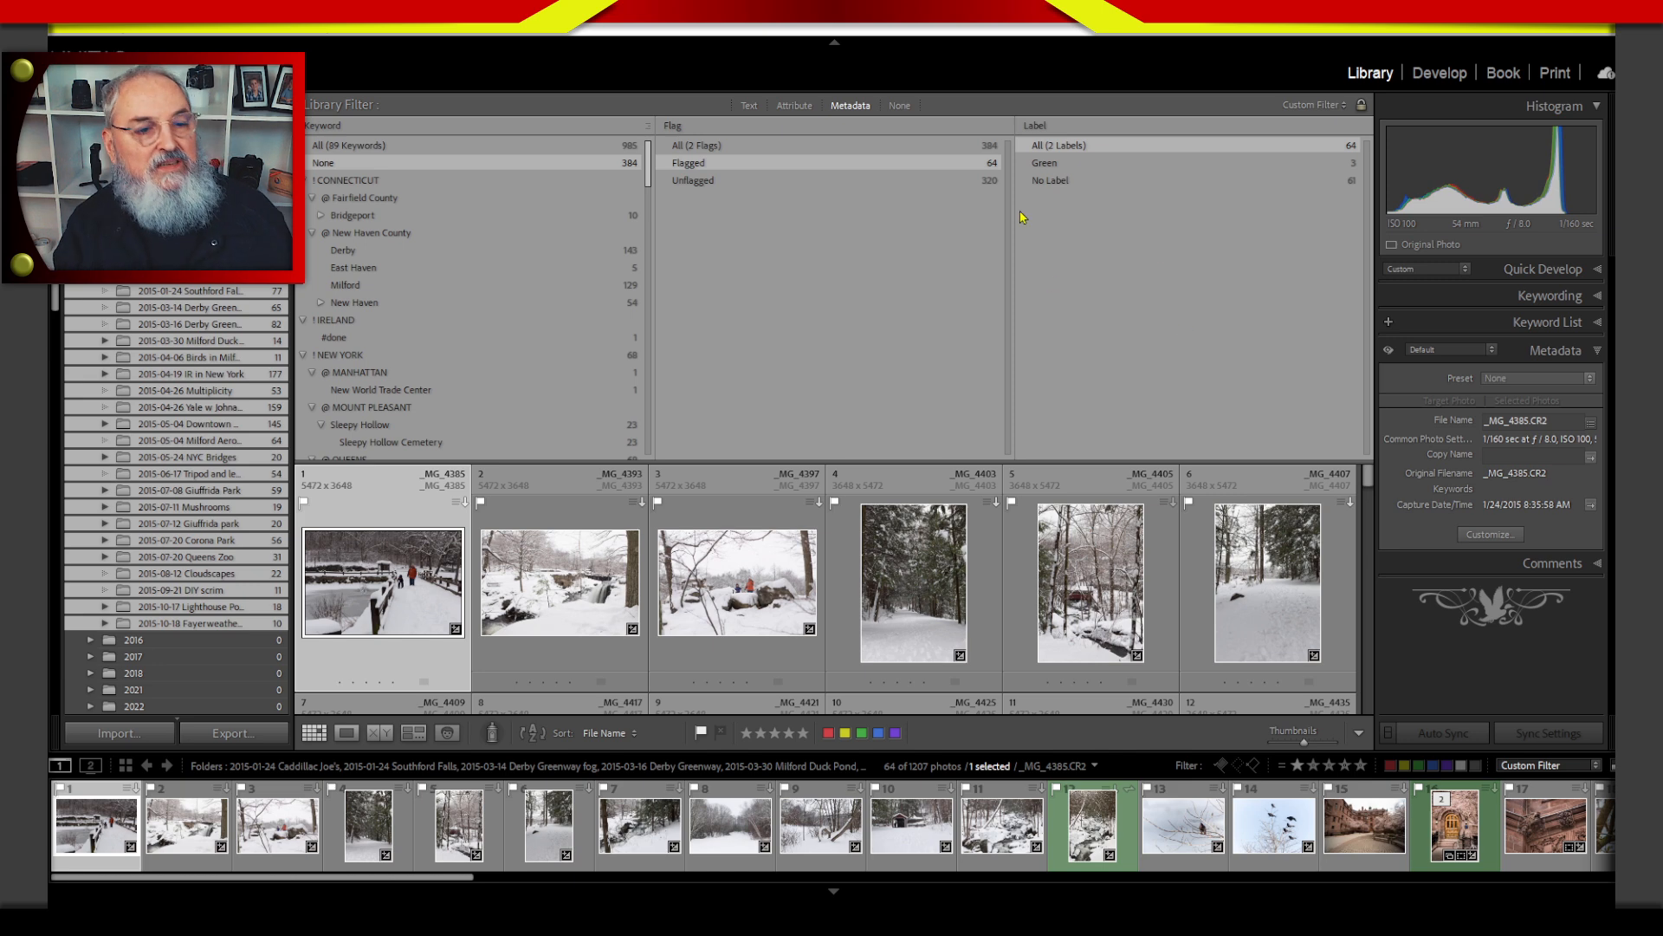
{"action": "left_click", "coordinate": [1068, 165]}
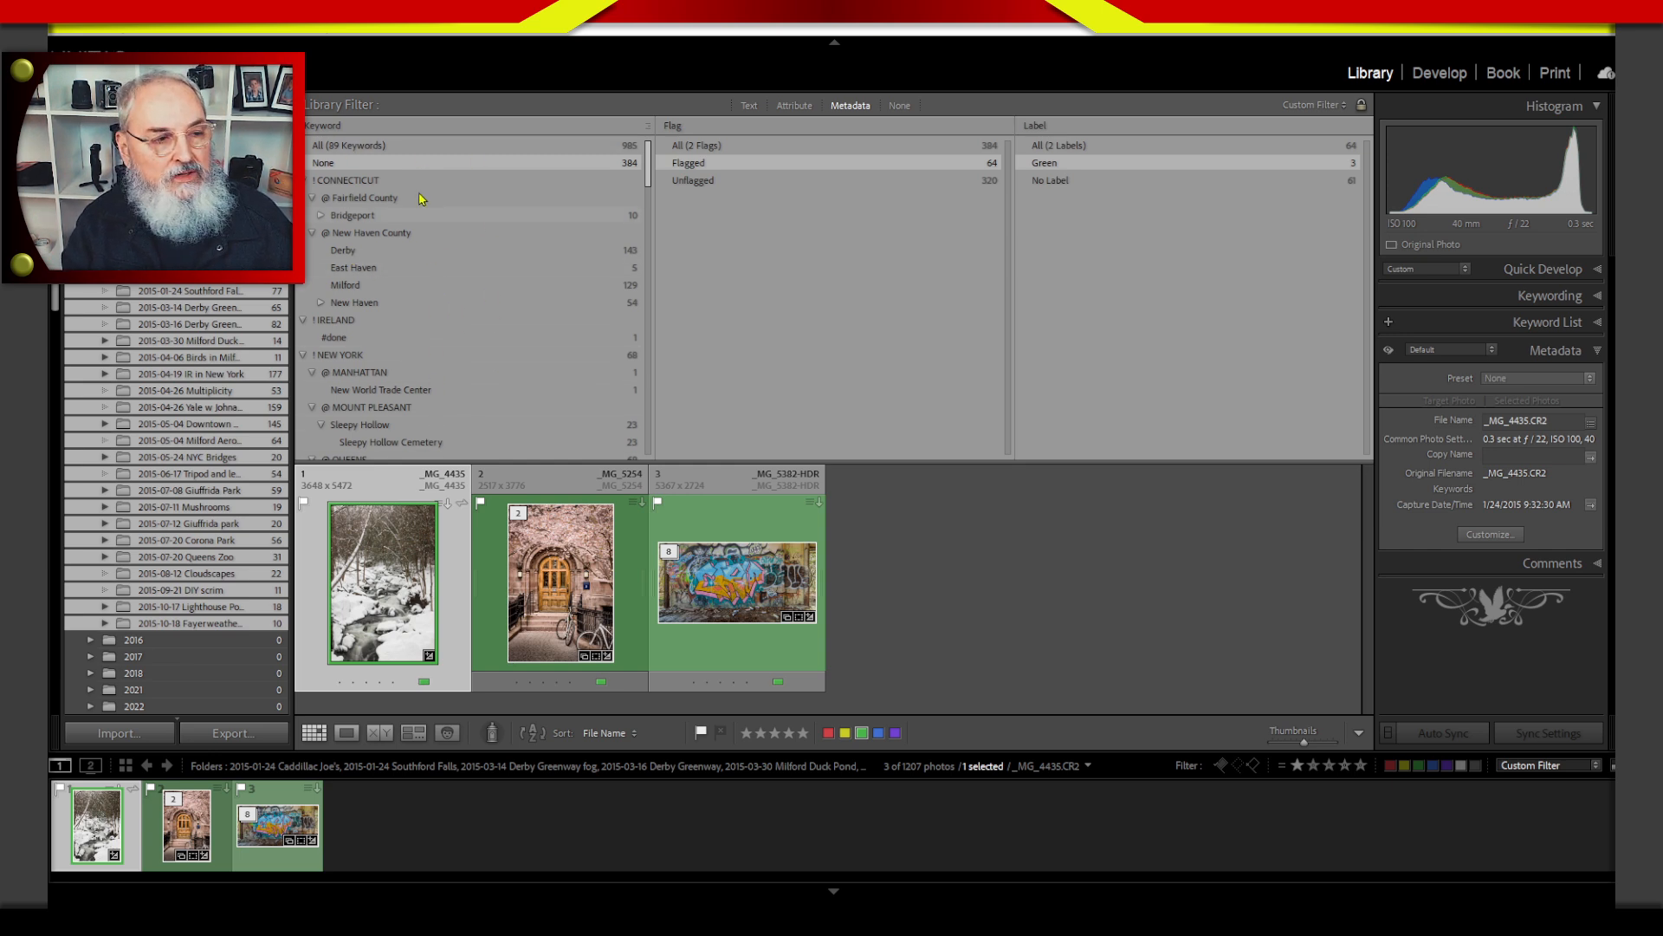
{"action": "left_click", "coordinate": [328, 127]}
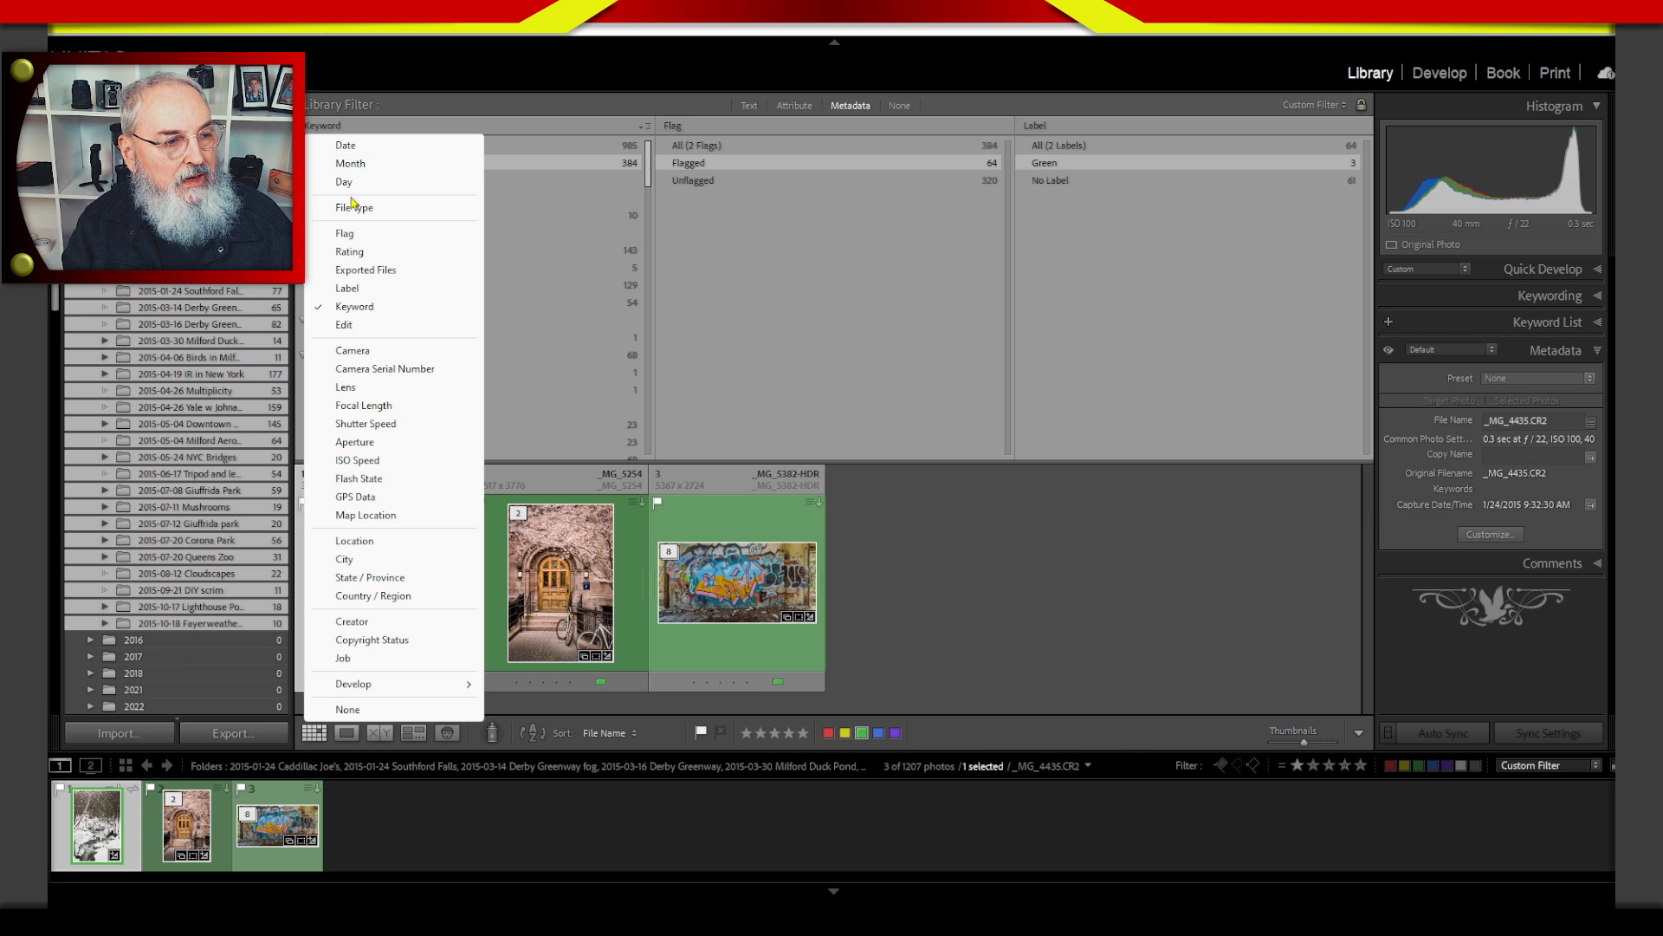
{"action": "left_click", "coordinate": [1057, 693]}
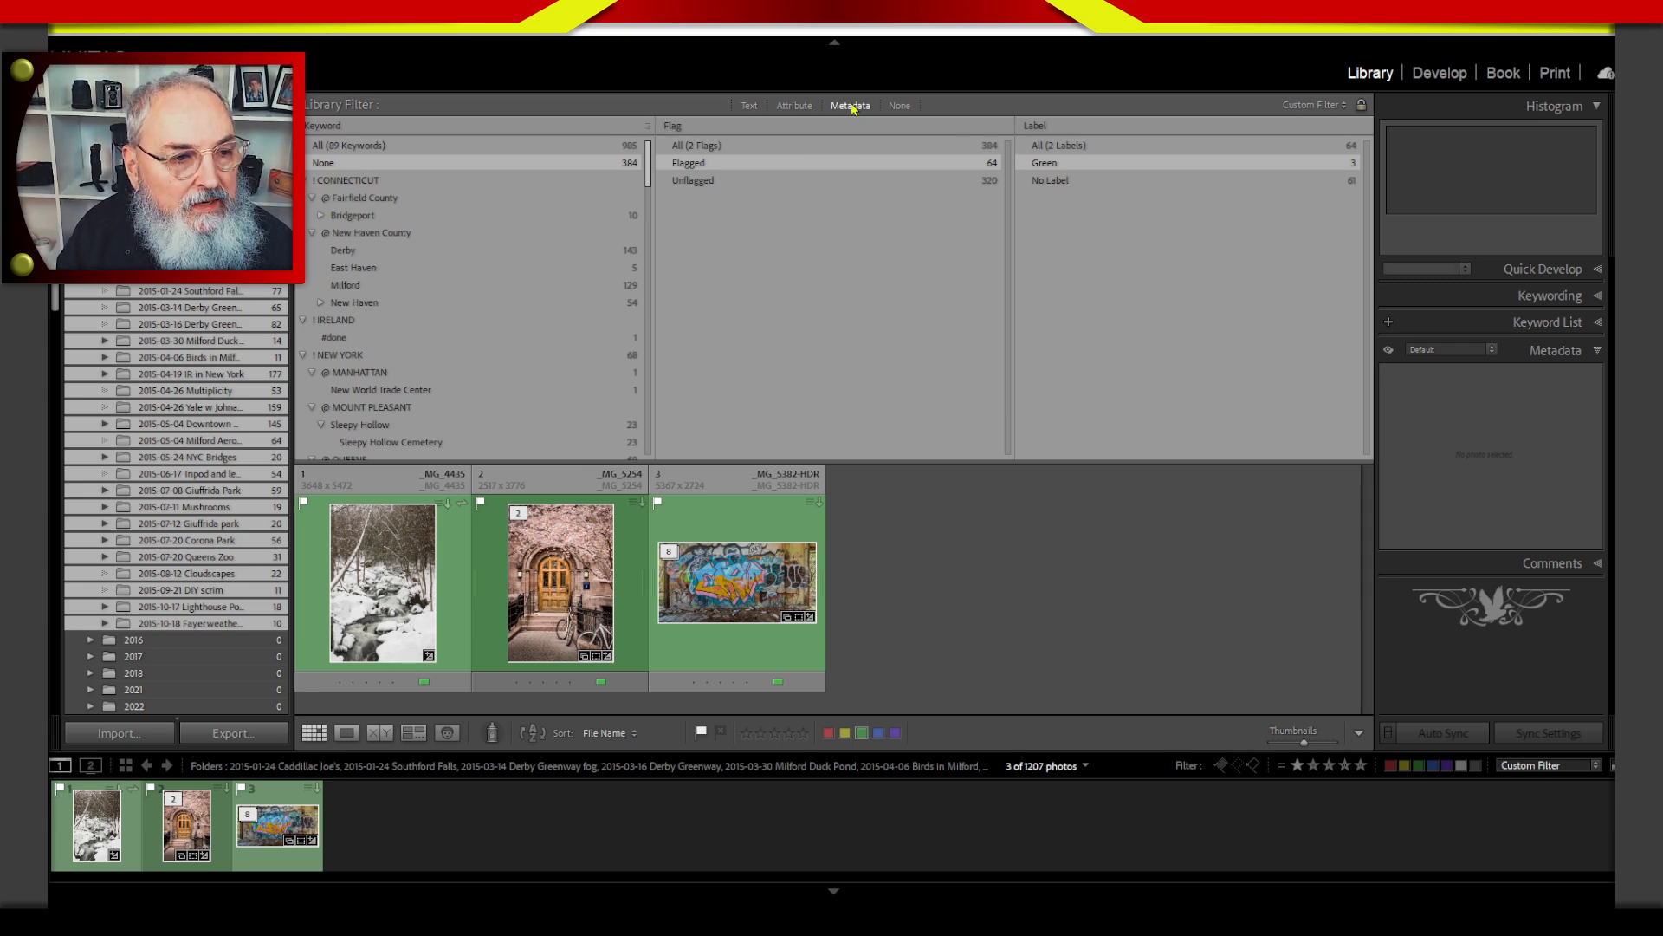
Replace the metadata filter with an attribute filter for edited photos, removing the one-star rating condition.
{"action": "left_click", "coordinate": [899, 105]}
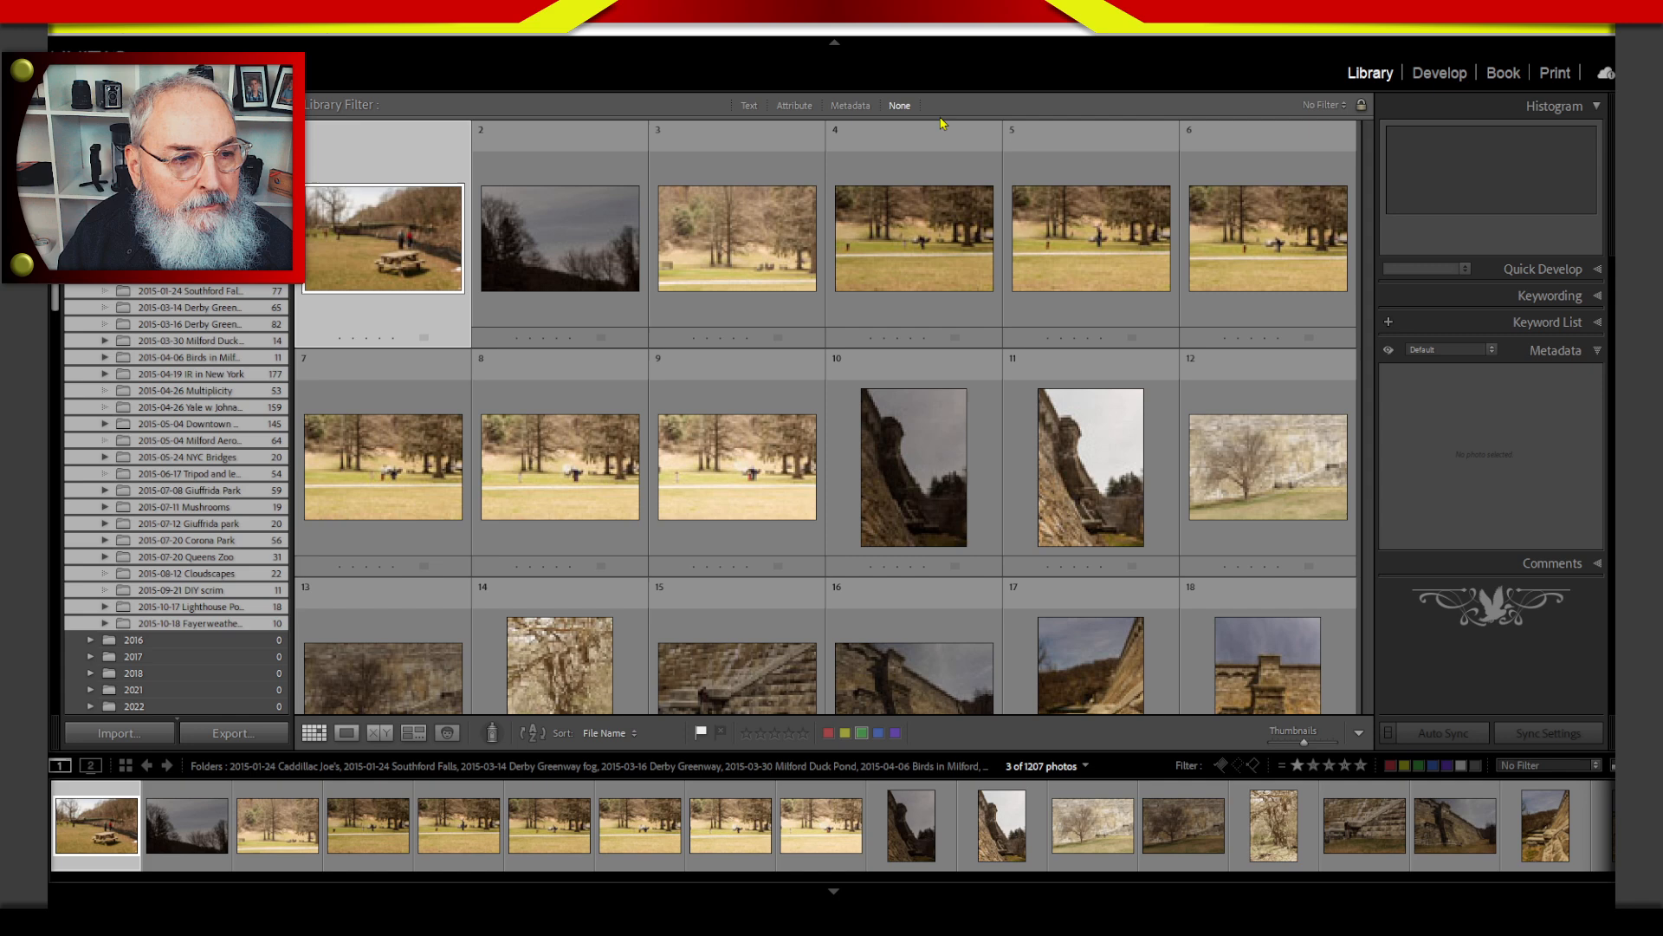
{"action": "left_click", "coordinate": [795, 106]}
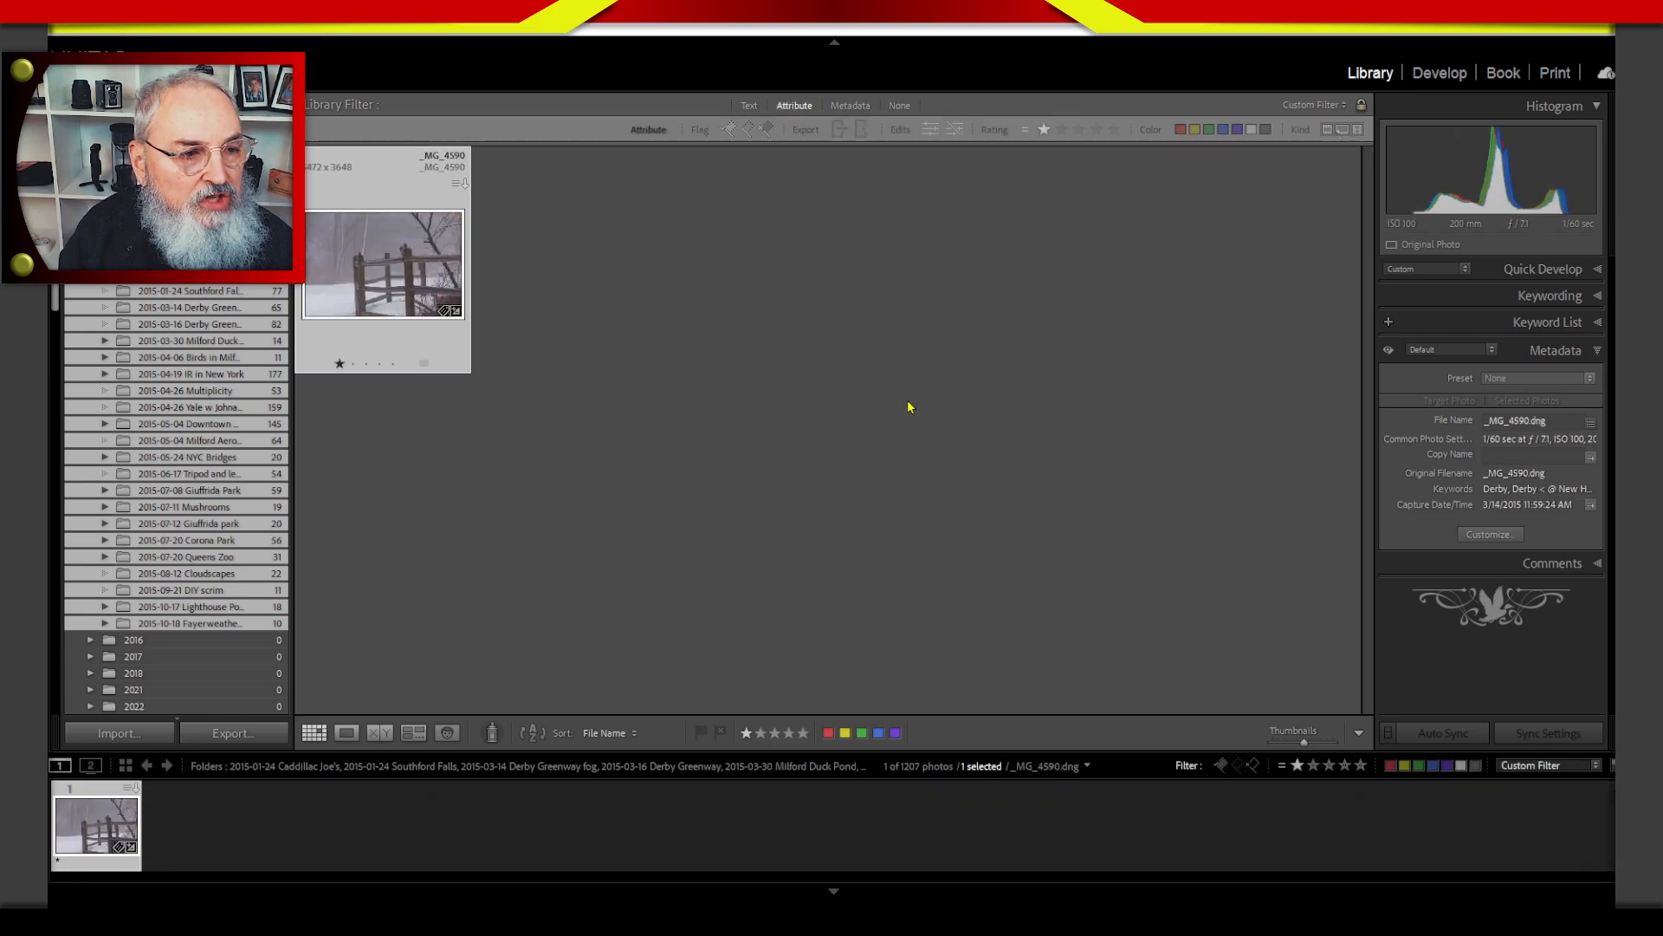
{"action": "left_click", "coordinate": [1043, 129]}
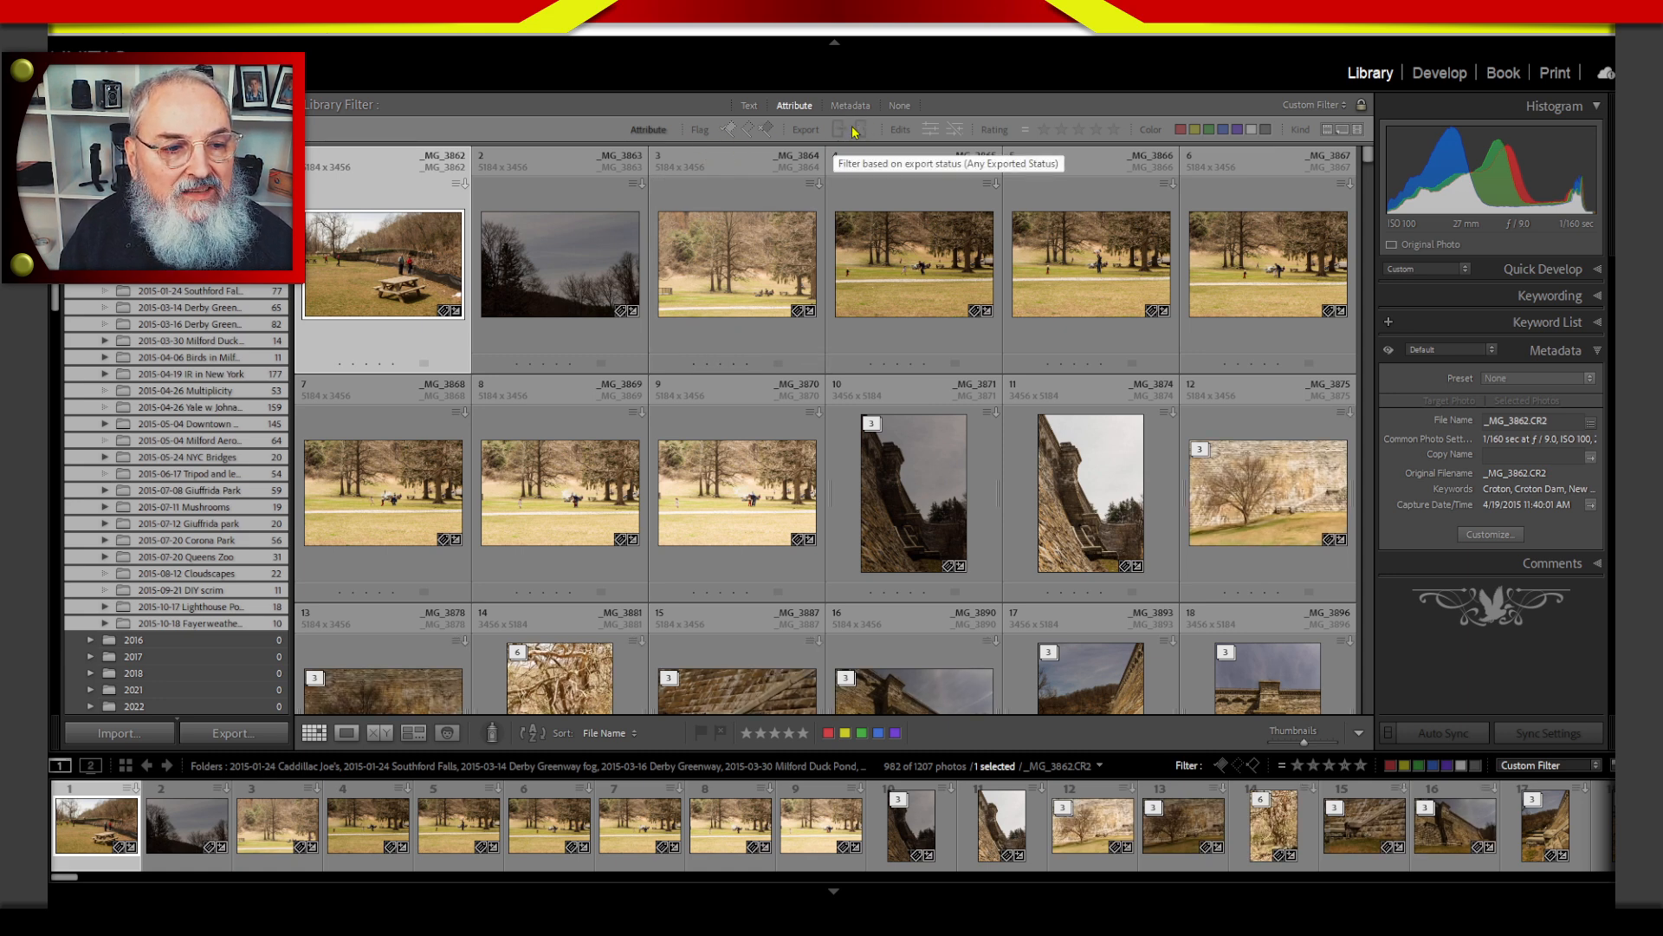
{"action": "left_click", "coordinate": [932, 135]}
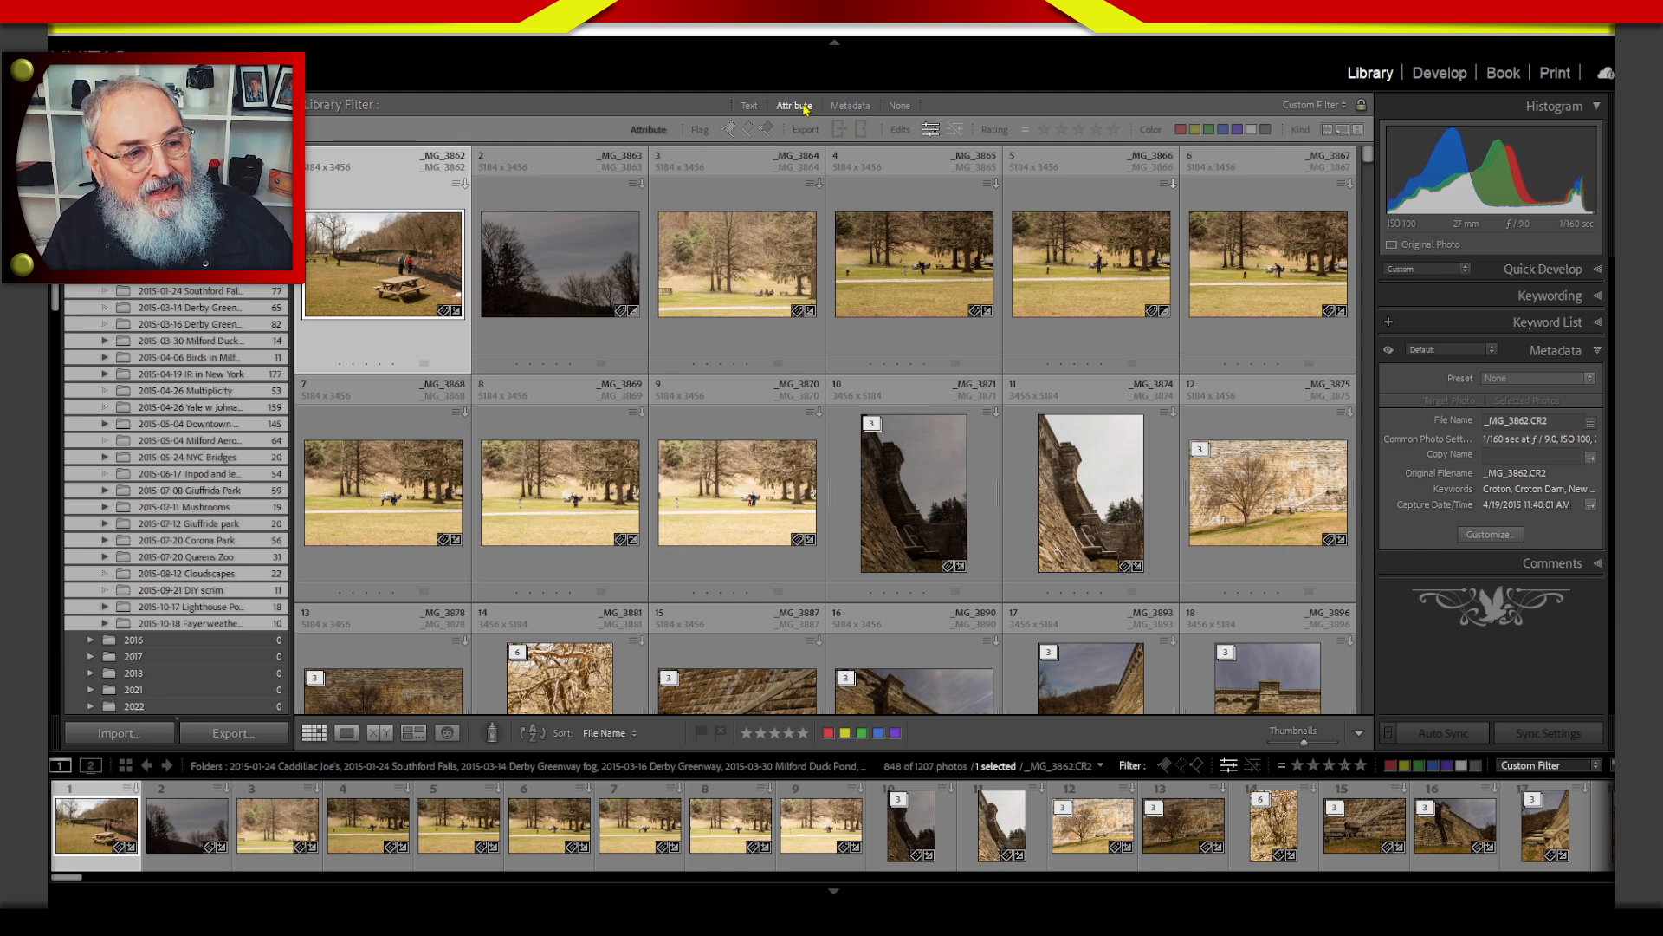
Return to the metadata filter and remove its Label and Flag columns, keeping only Keyword.
{"action": "left_click", "coordinate": [850, 105]}
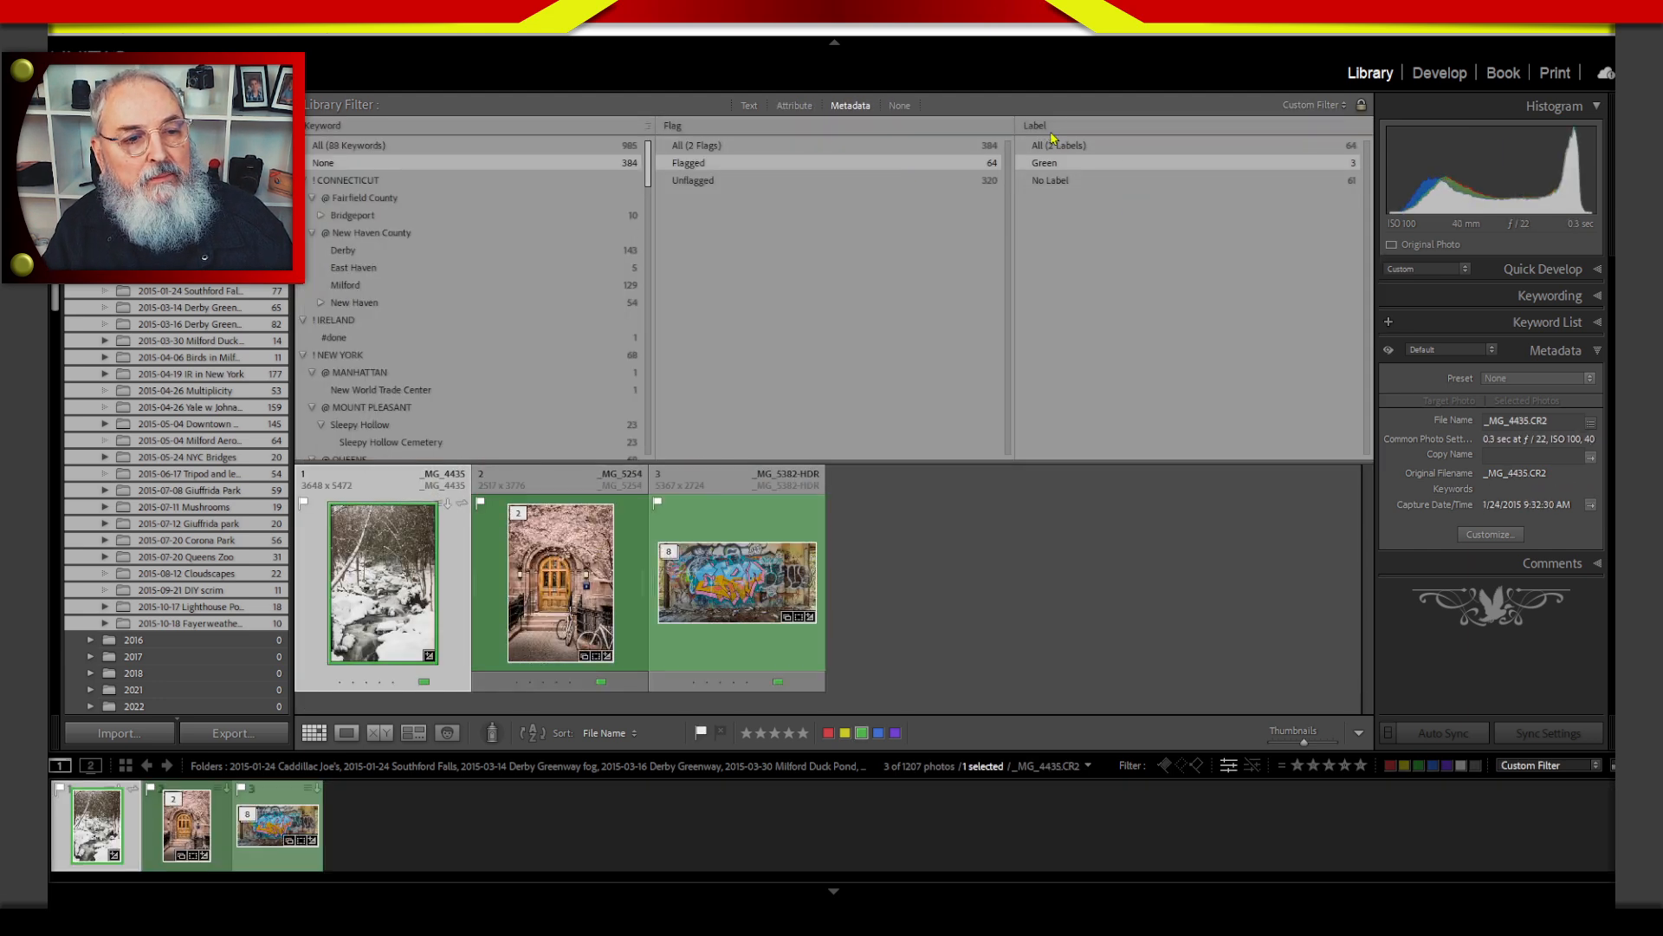
{"action": "left_click", "coordinate": [1038, 127]}
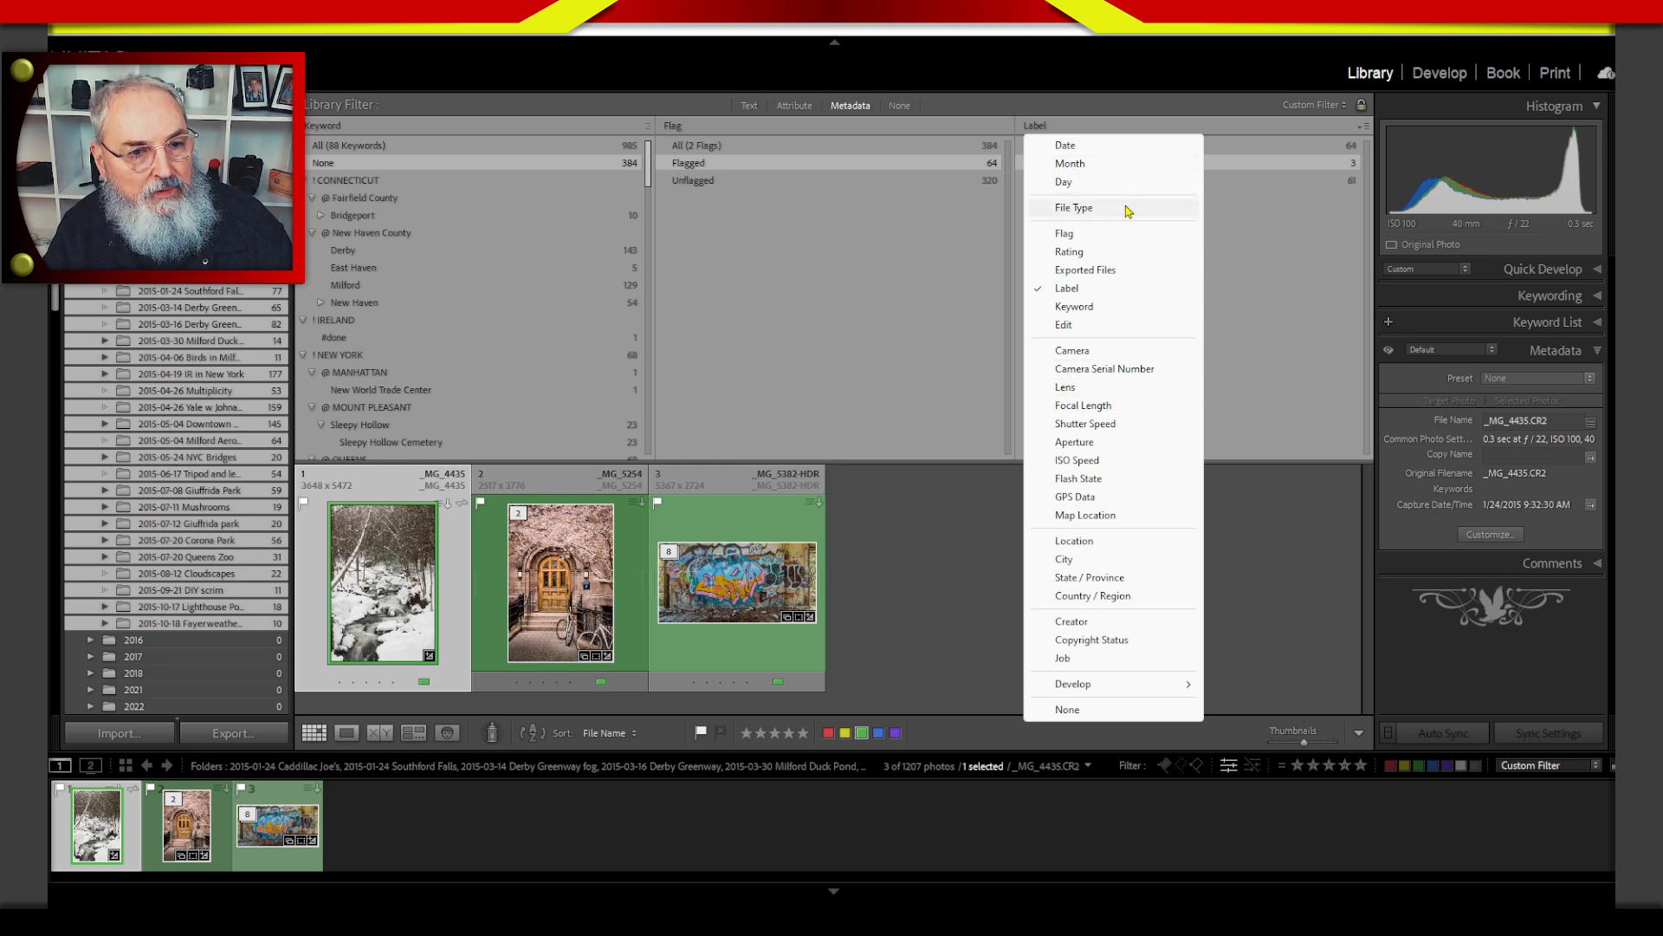
{"action": "left_click", "coordinate": [1235, 108]}
{"action": "left_click", "coordinate": [1364, 126]}
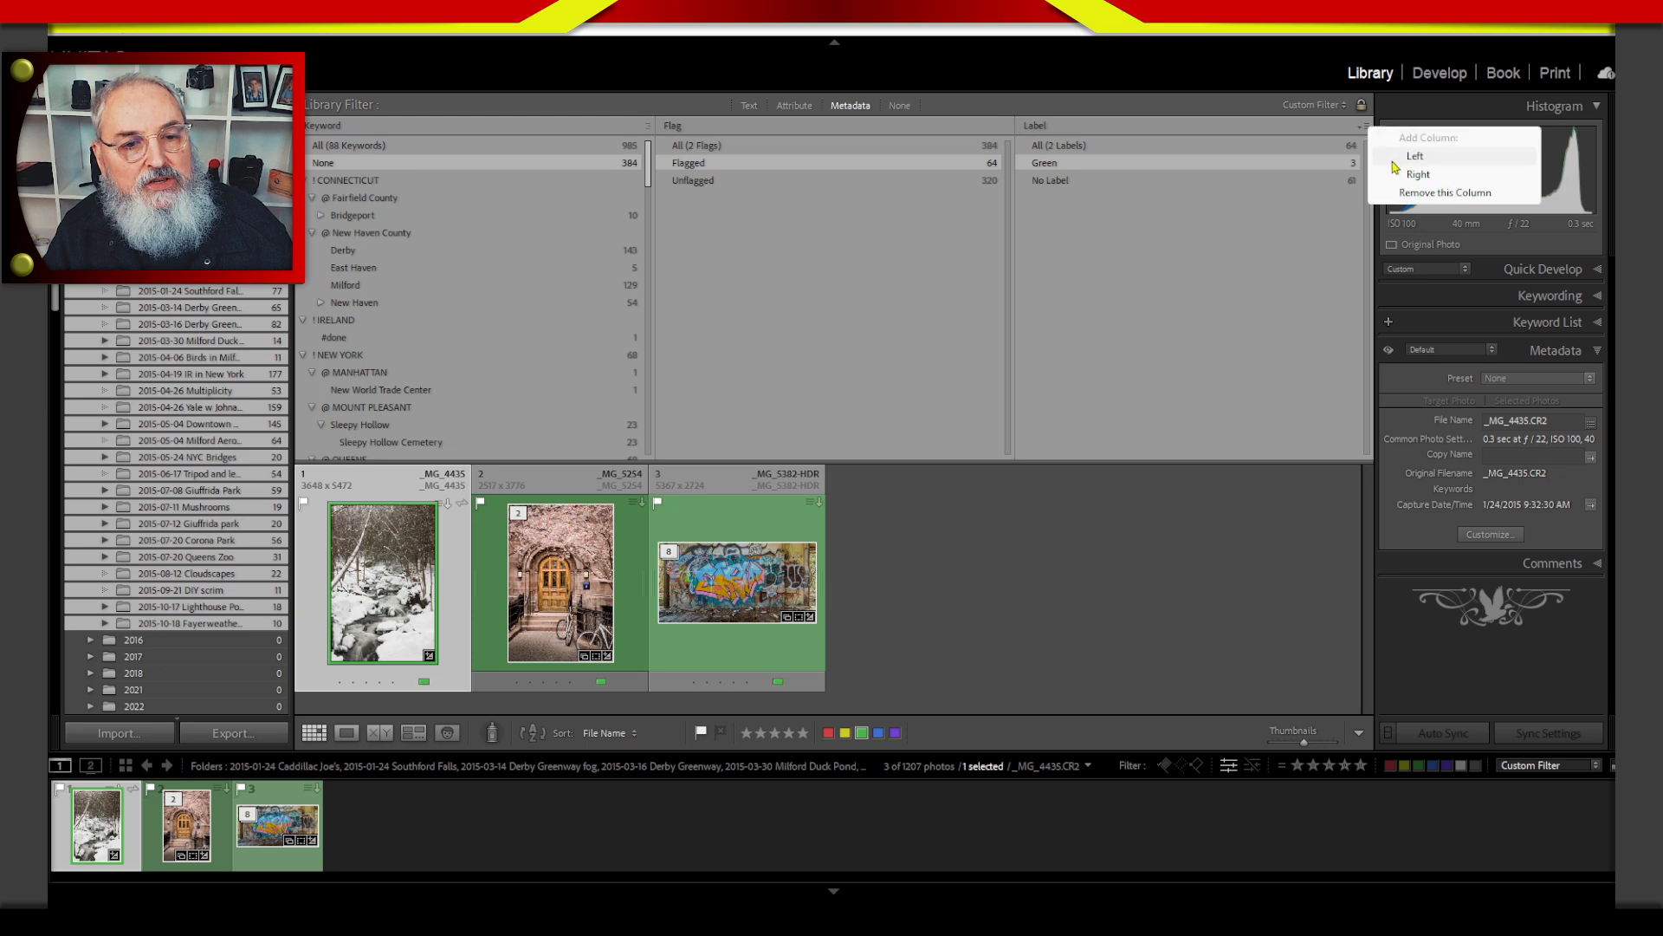
{"action": "left_click", "coordinate": [1398, 191]}
{"action": "left_click", "coordinate": [1360, 126]}
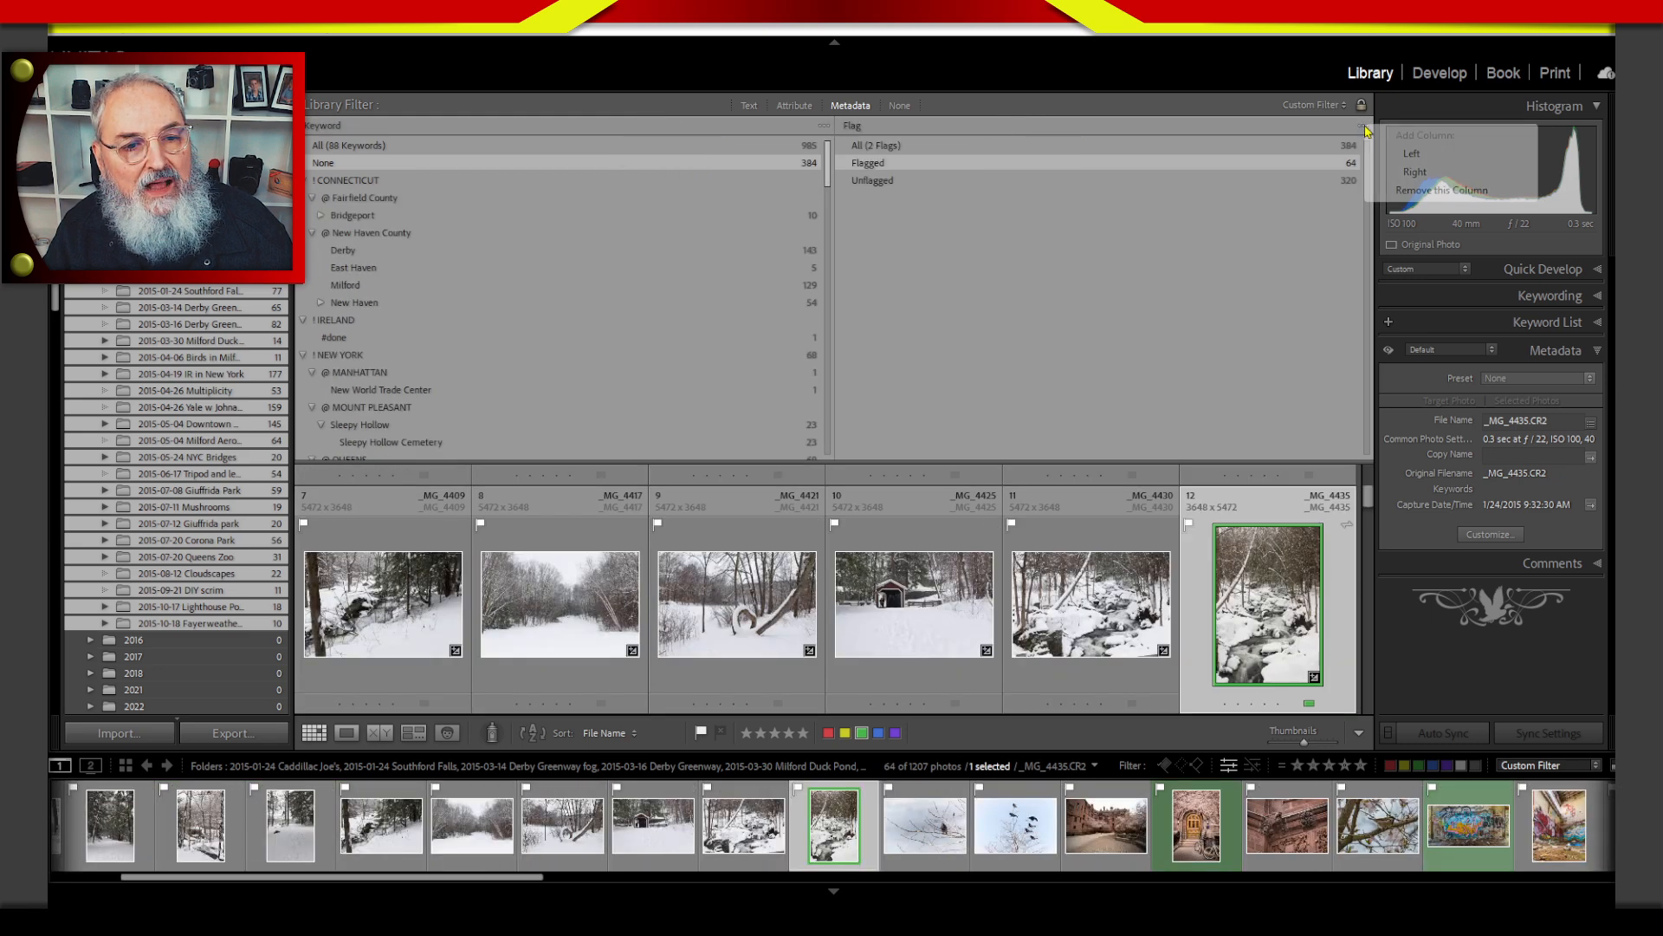
{"action": "left_click", "coordinate": [1397, 192]}
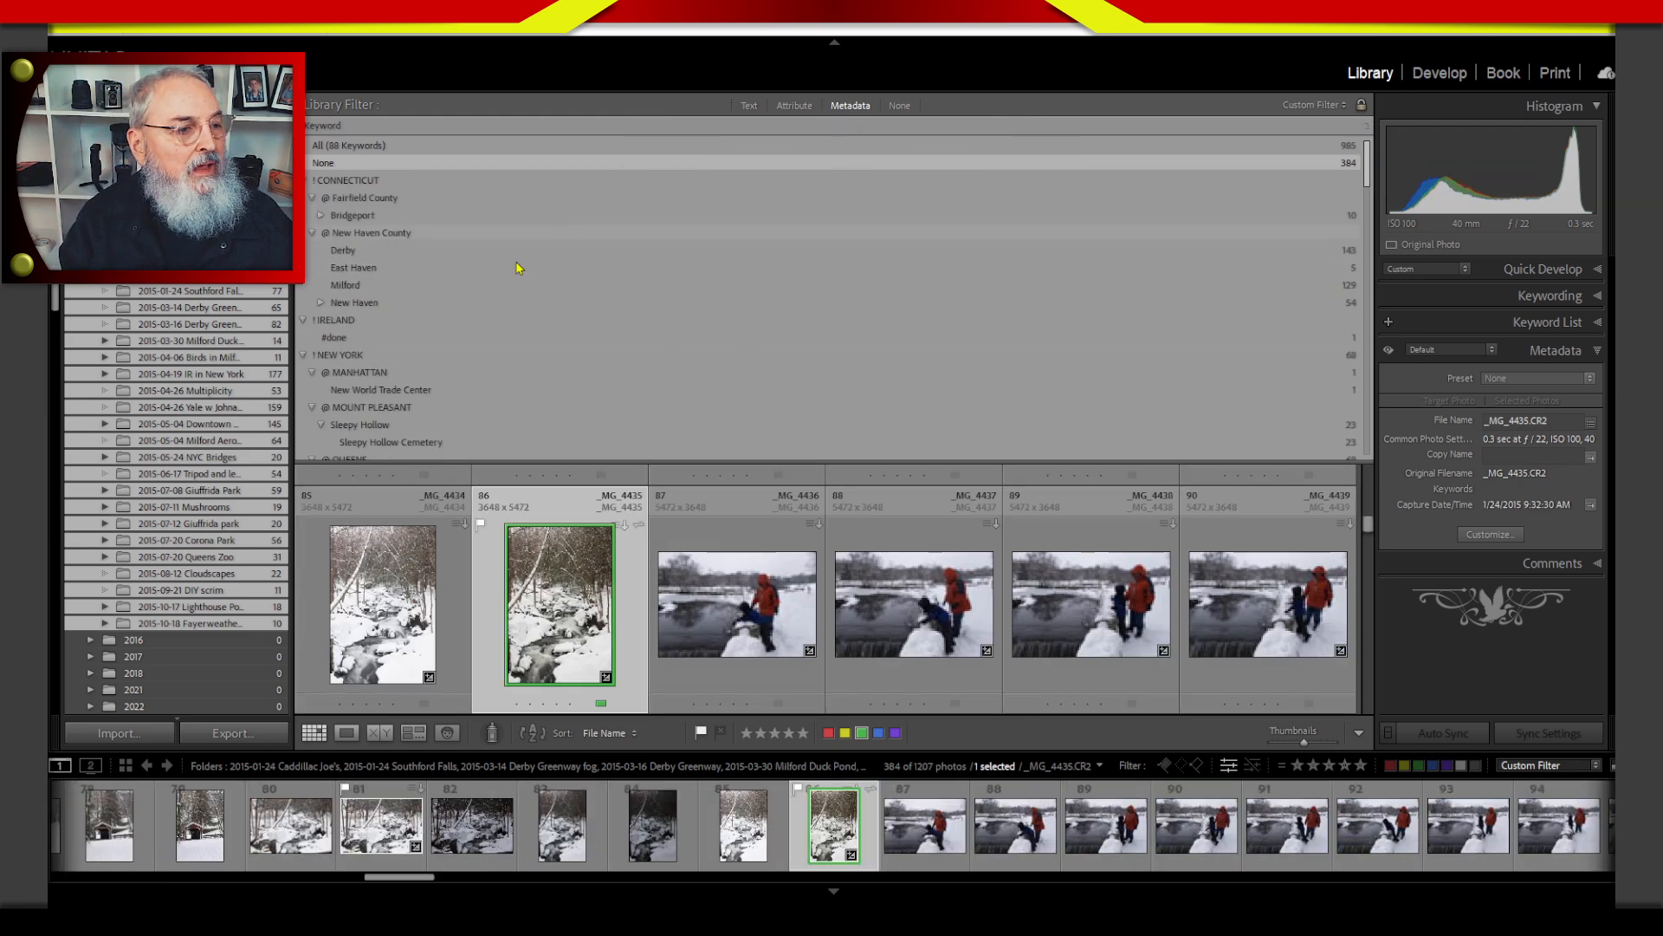
Filter by the keyword Derby and combine it with an attribute filter for the green color label.
{"action": "left_click", "coordinate": [345, 252]}
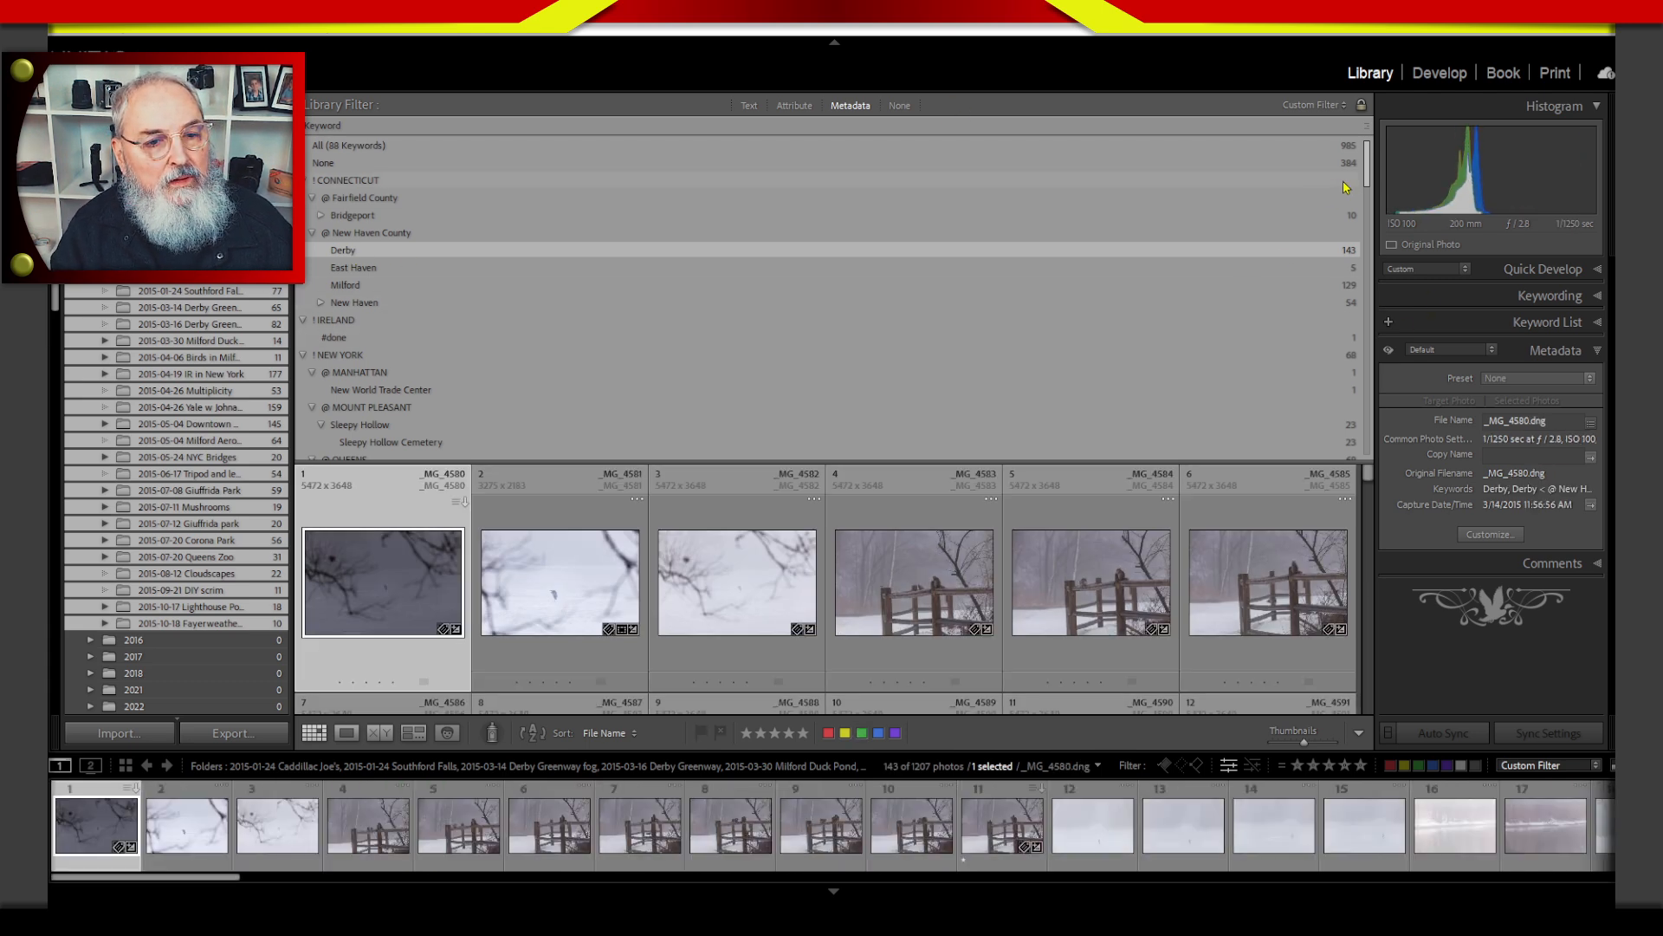
{"action": "left_click", "coordinate": [798, 107]}
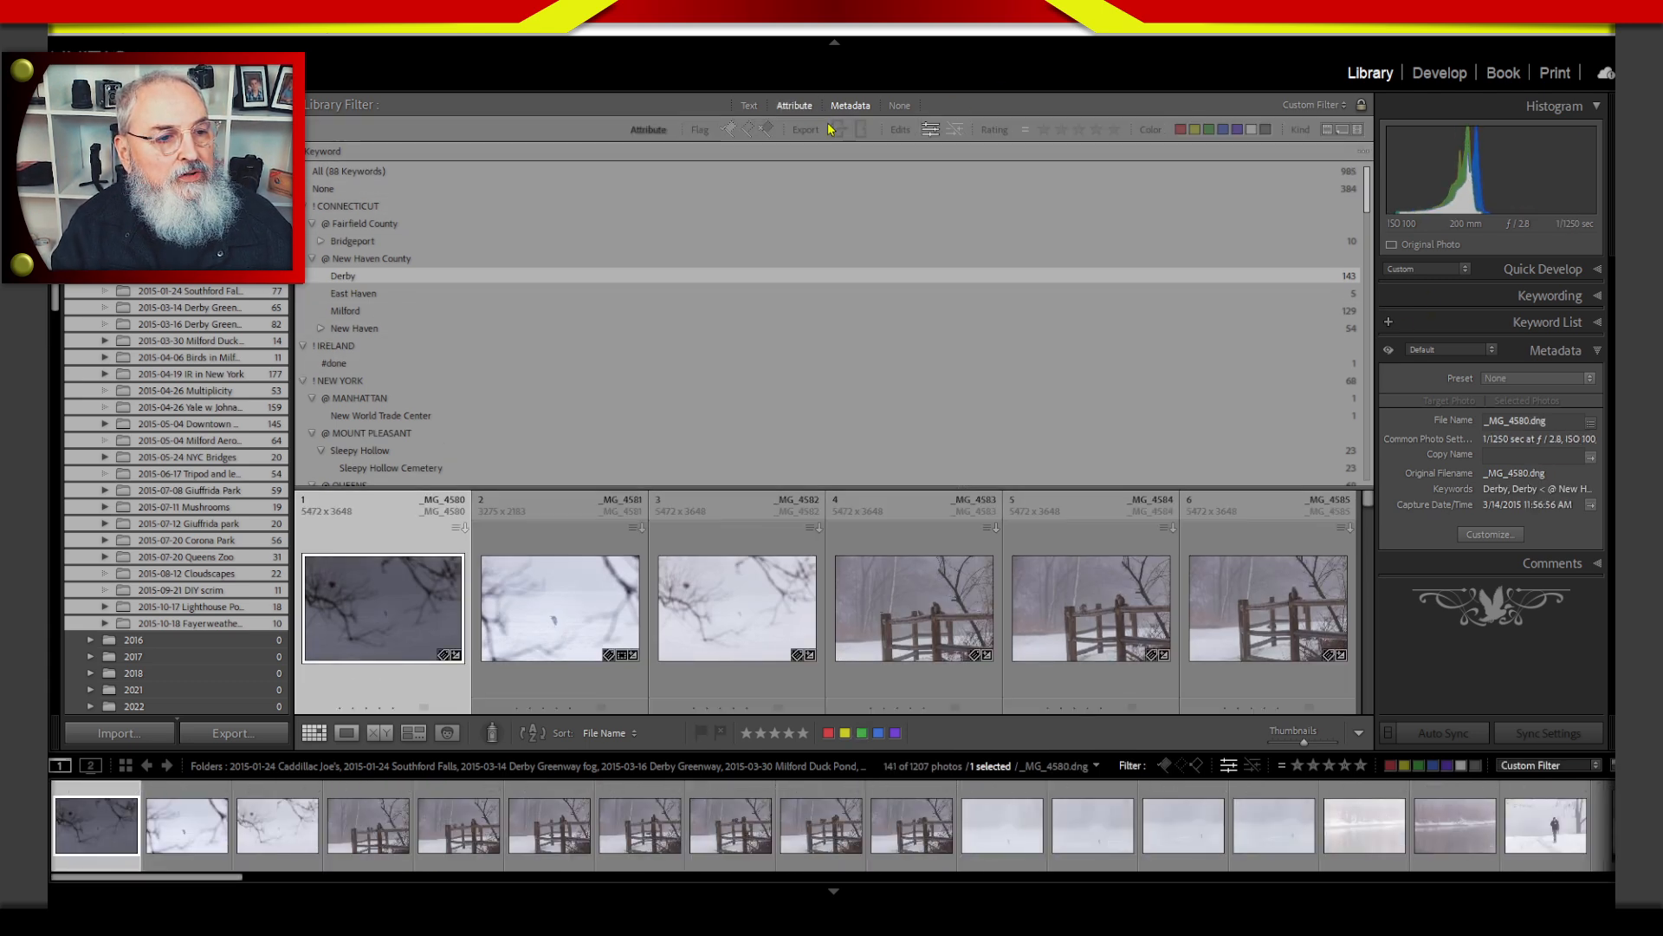
{"action": "left_click", "coordinate": [1210, 130]}
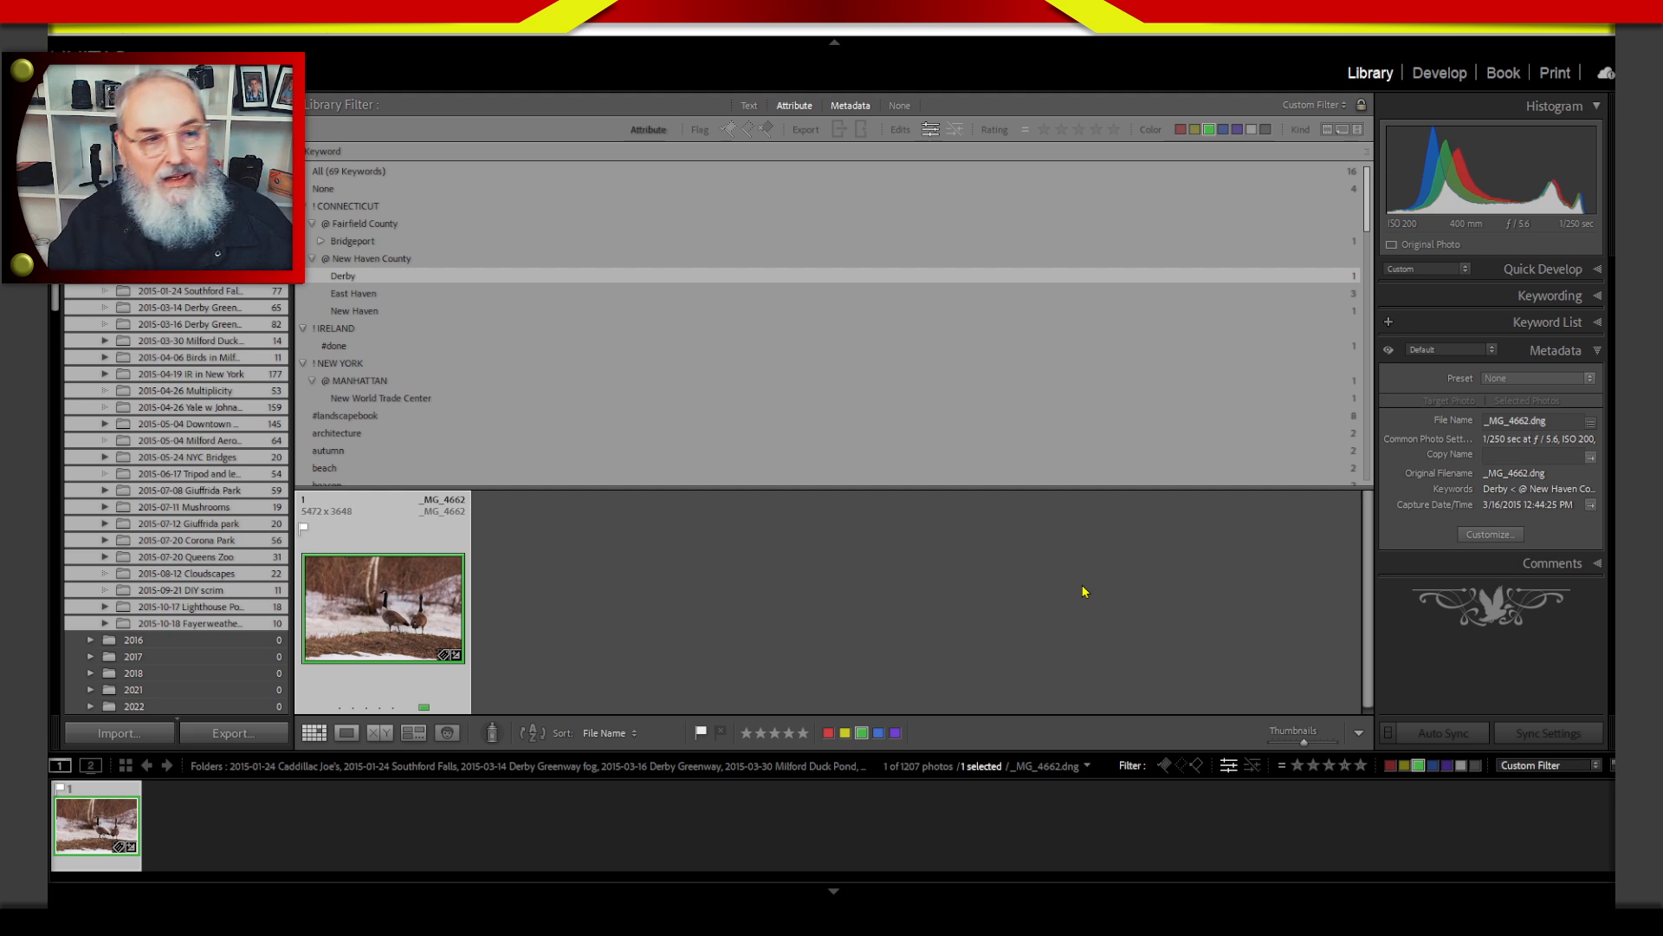
Clear the leftover search text from the text filter and turn off the text and attribute filters, keeping only the metadata filter.
{"action": "left_click", "coordinate": [749, 105]}
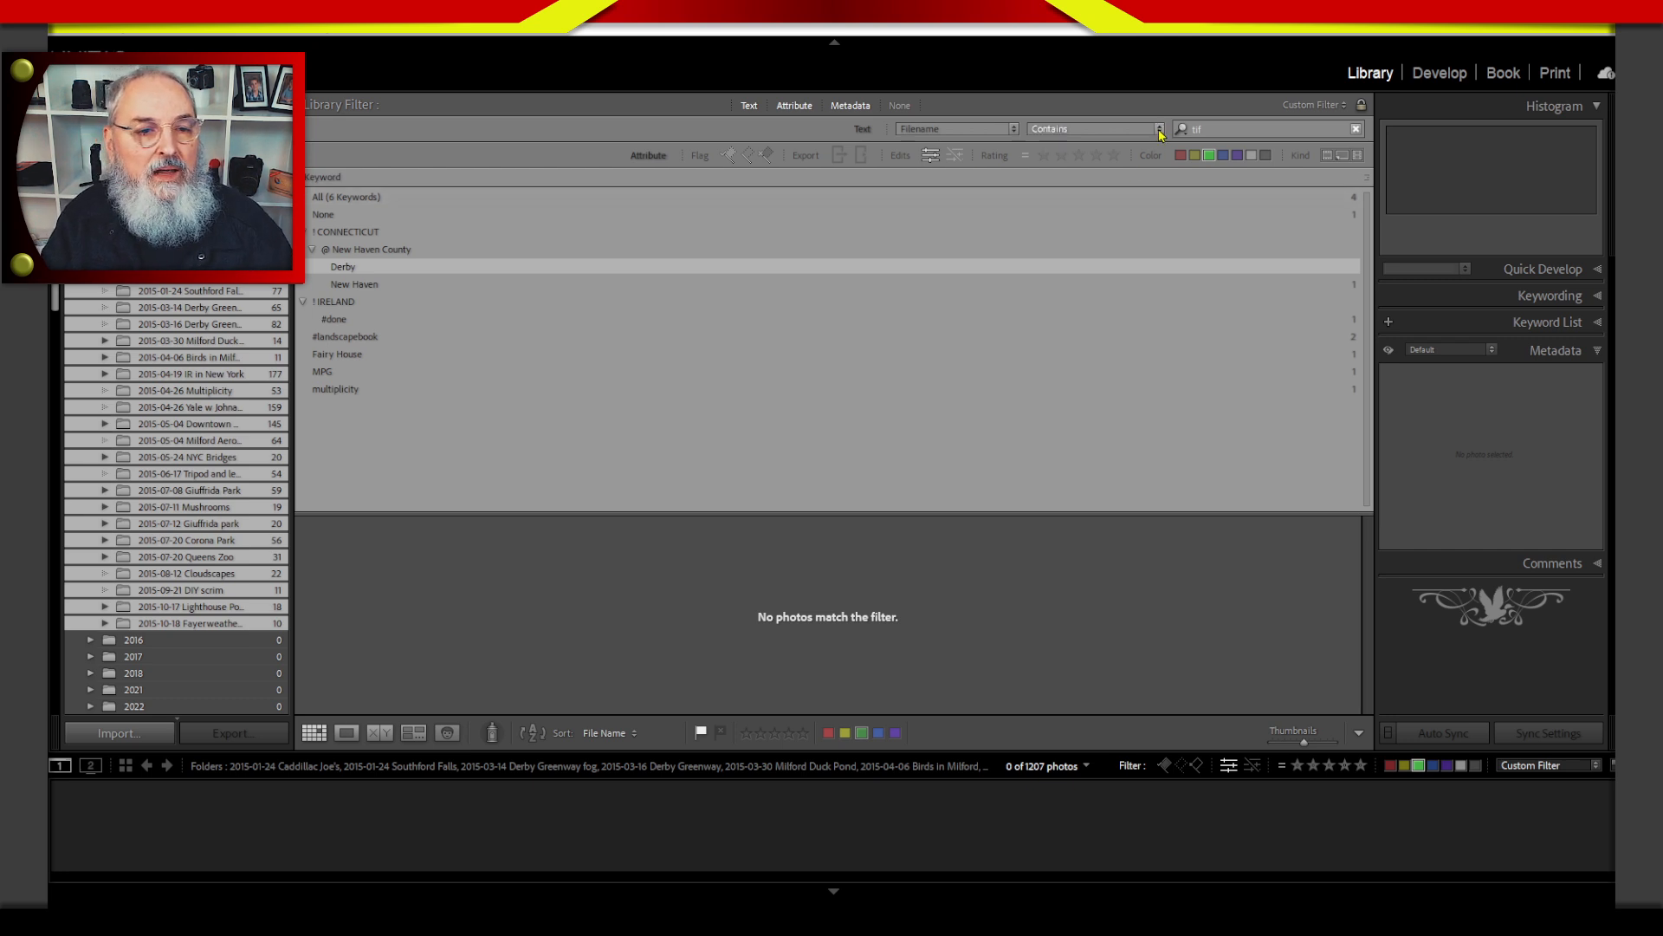
{"action": "left_click", "coordinate": [1263, 130]}
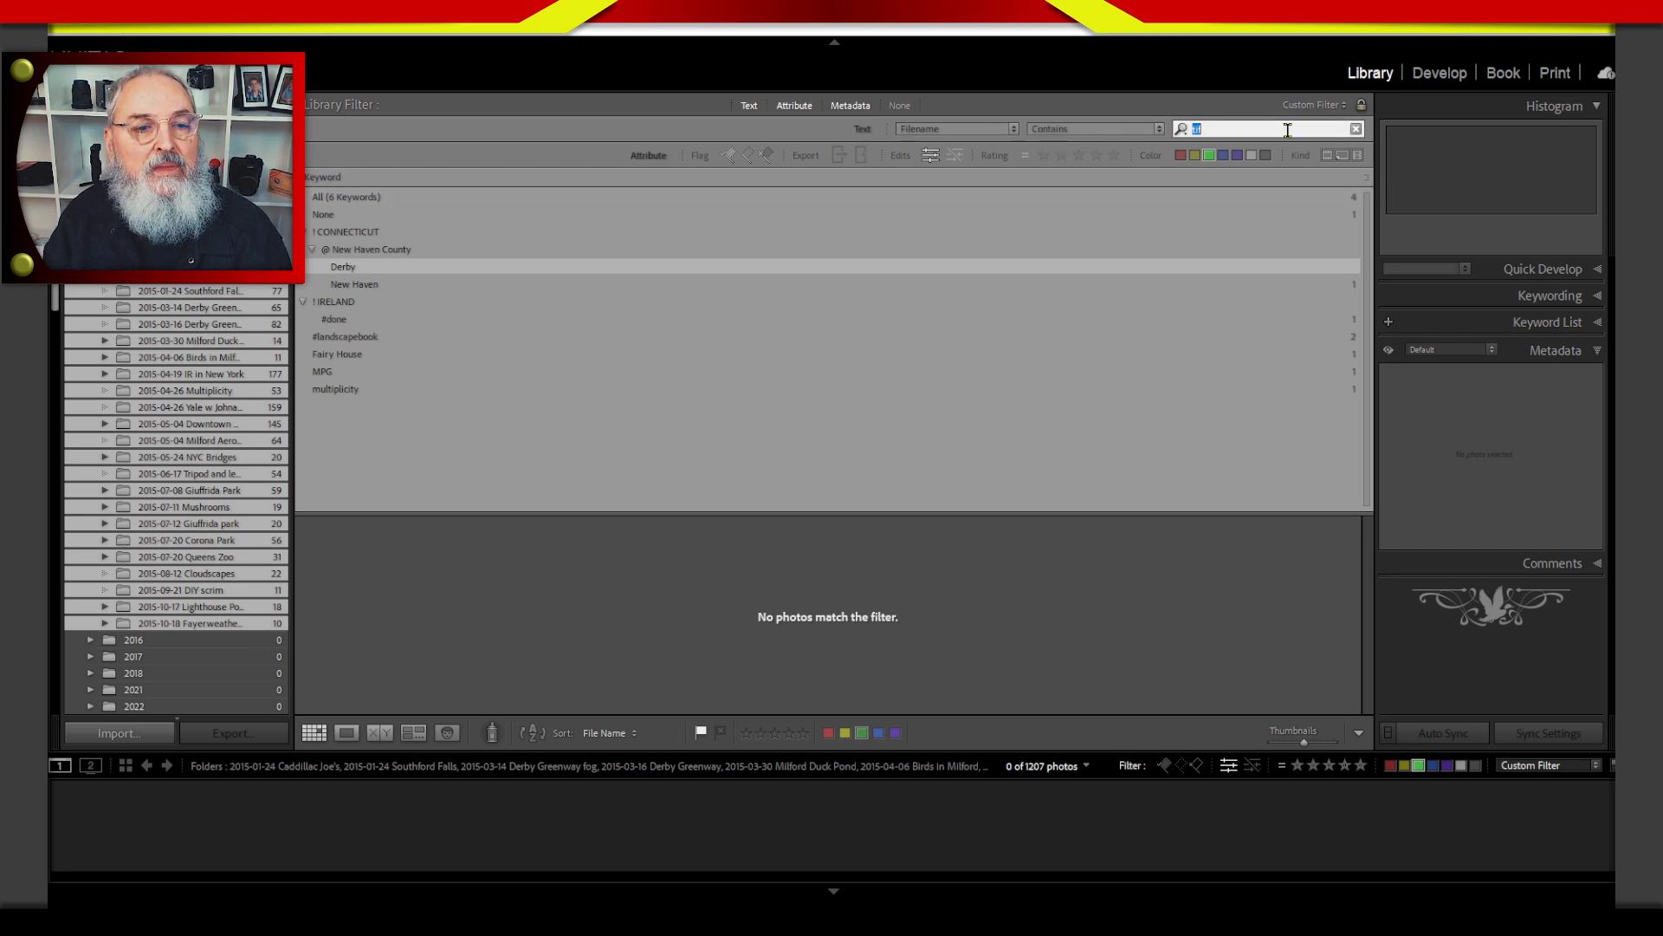
{"action": "left_click", "coordinate": [1356, 130]}
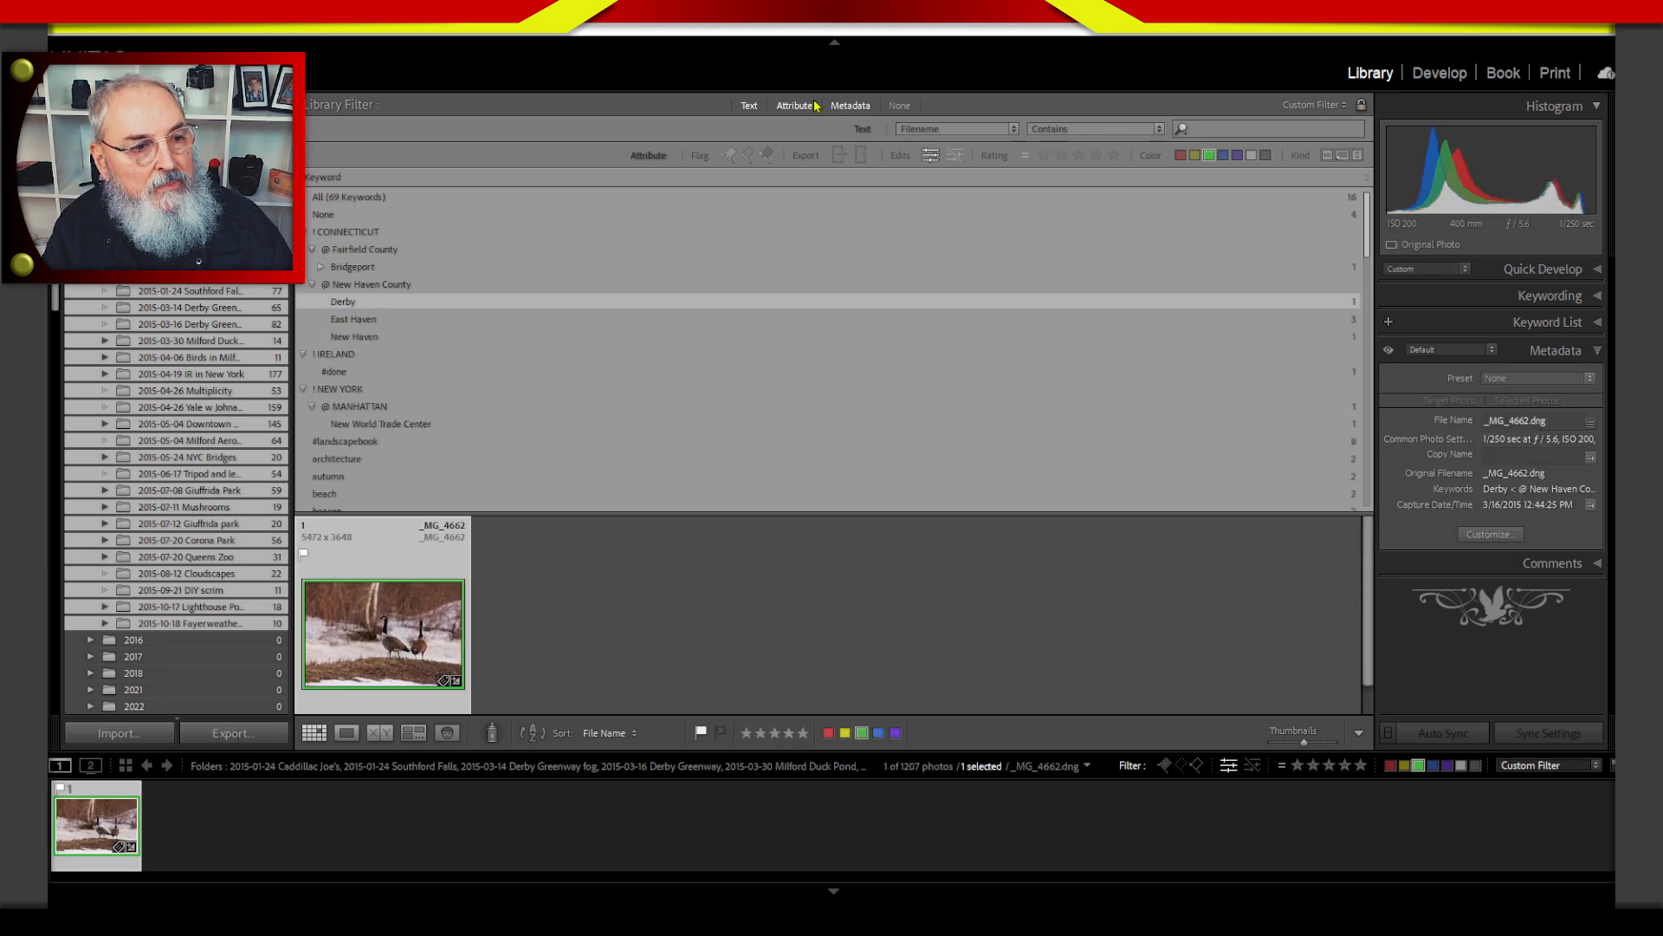
{"action": "left_click", "coordinate": [749, 105]}
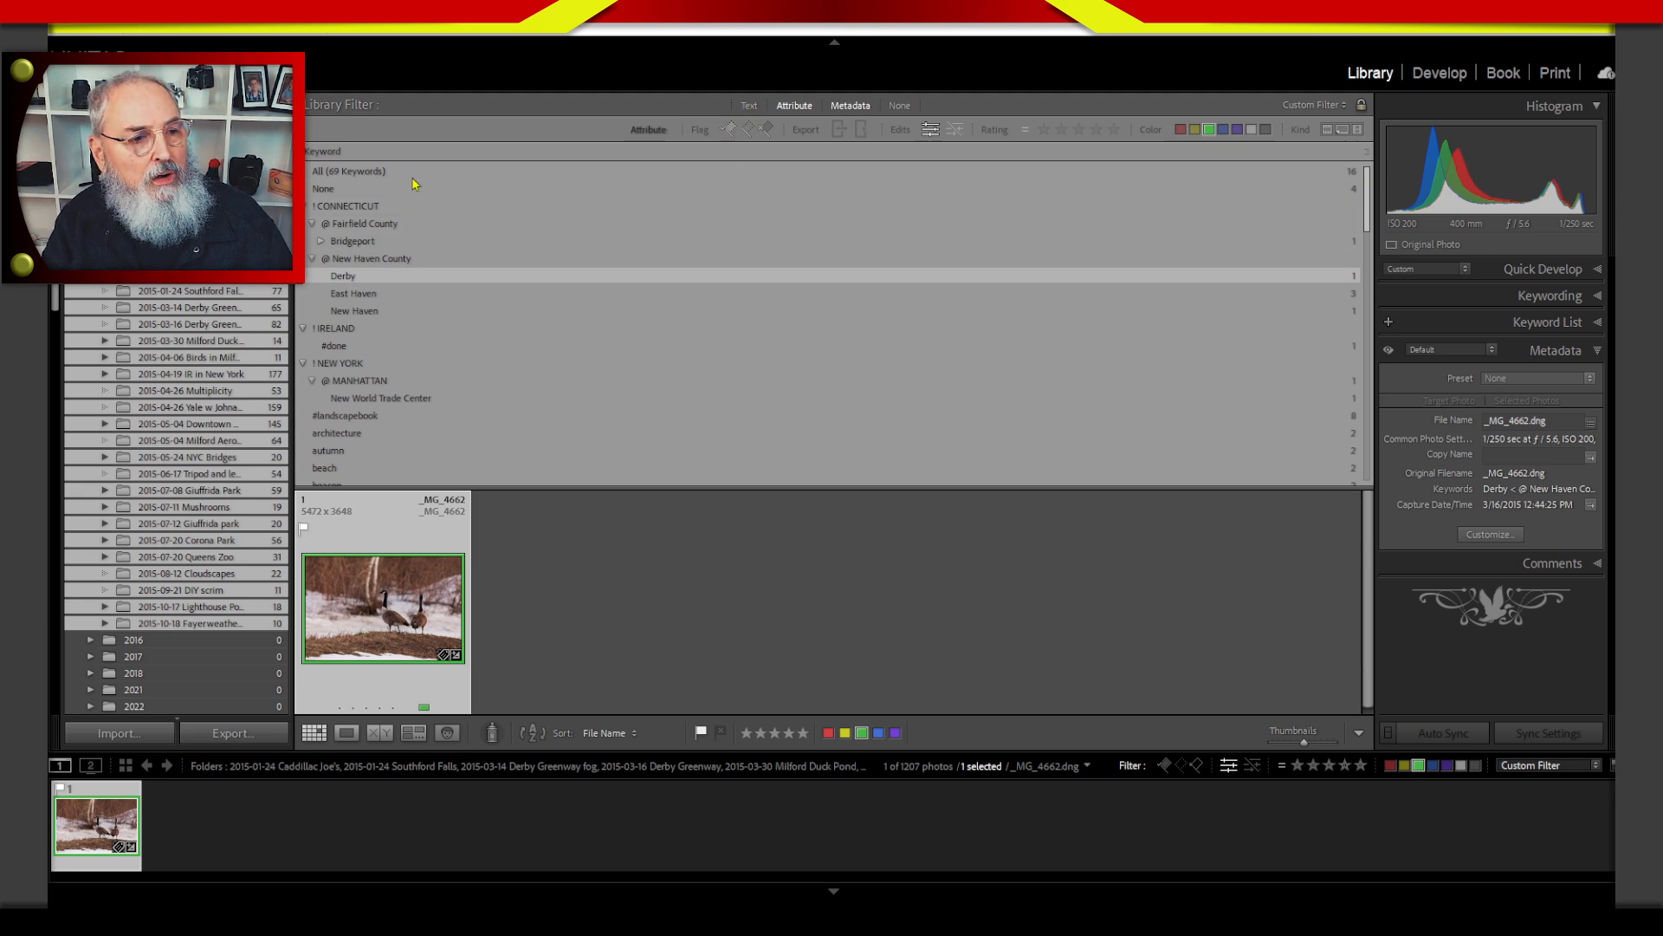
{"action": "left_click", "coordinate": [795, 106]}
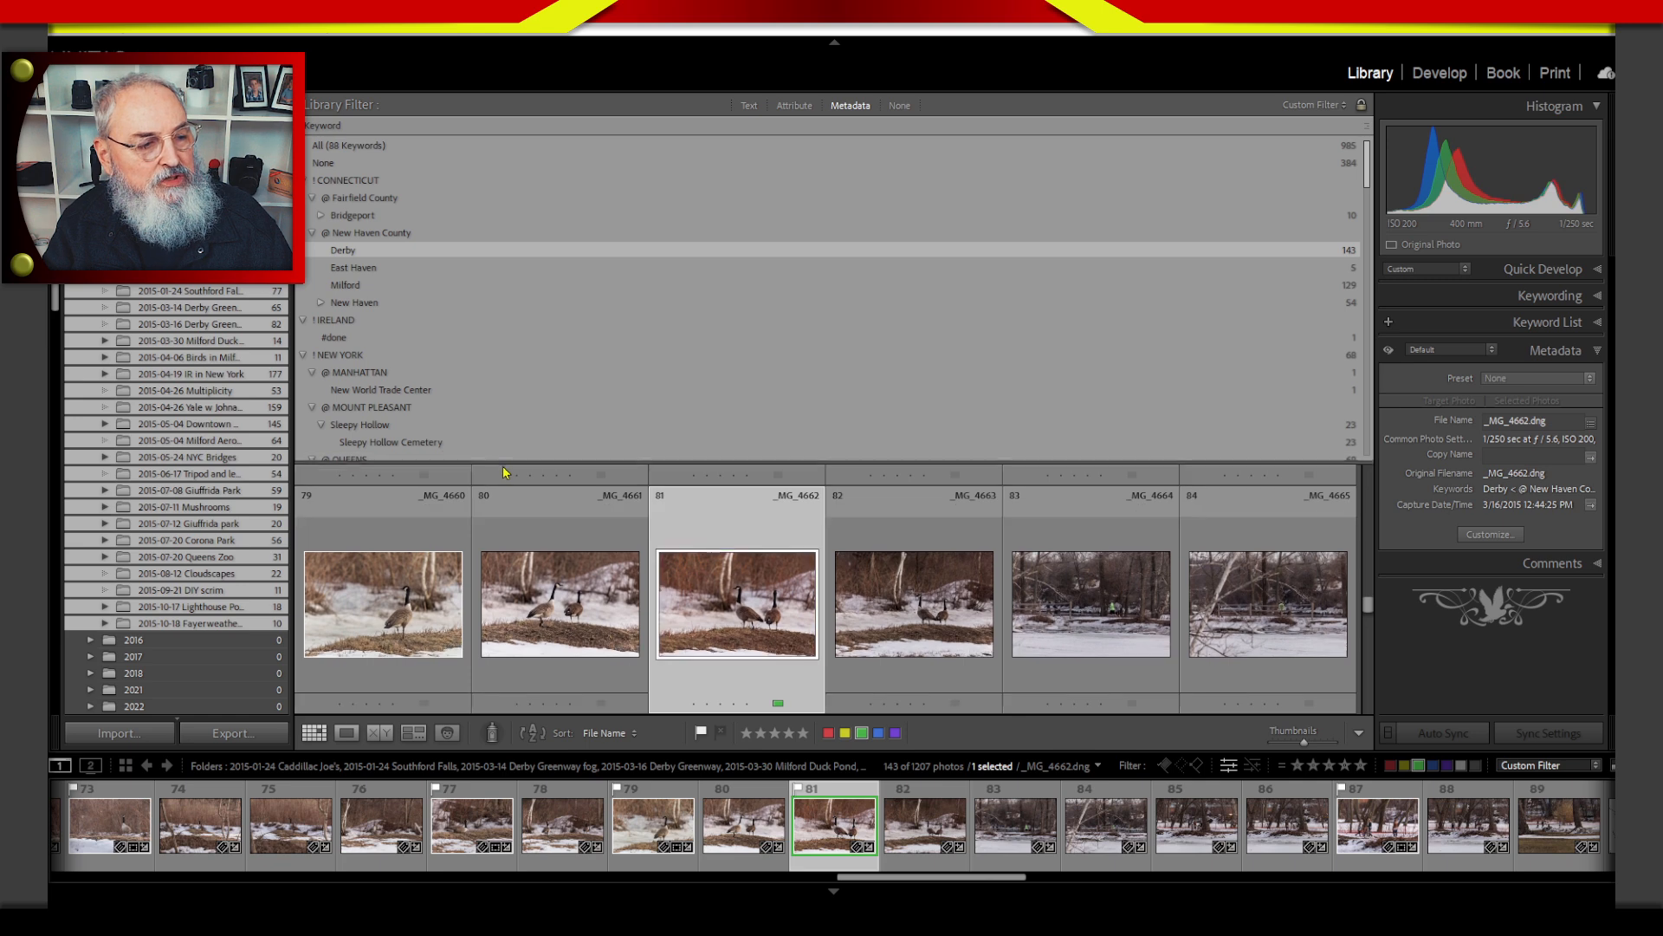
Filter the 2015 photos by the keywords Croton and Croton Dam, and shrink the keyword list to show more thumbnails.
{"action": "left_click_drag", "start_coordinate": [501, 468], "coordinate": [501, 537]}
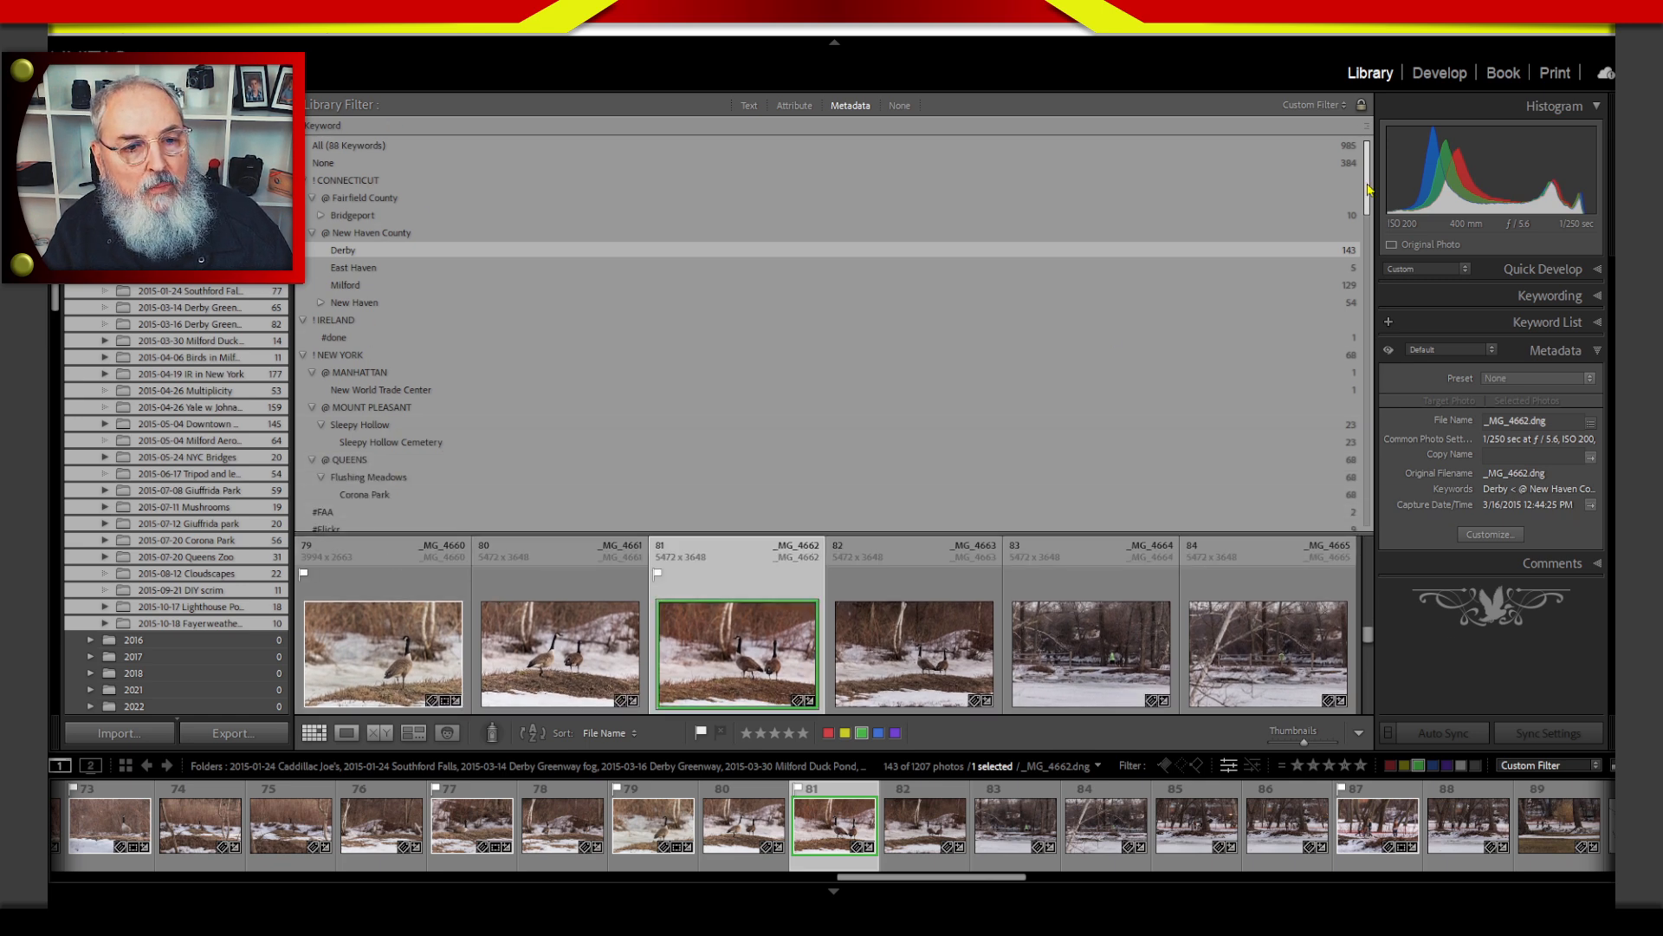
{"action": "left_click_drag", "start_coordinate": [1369, 189], "coordinate": [1381, 339]}
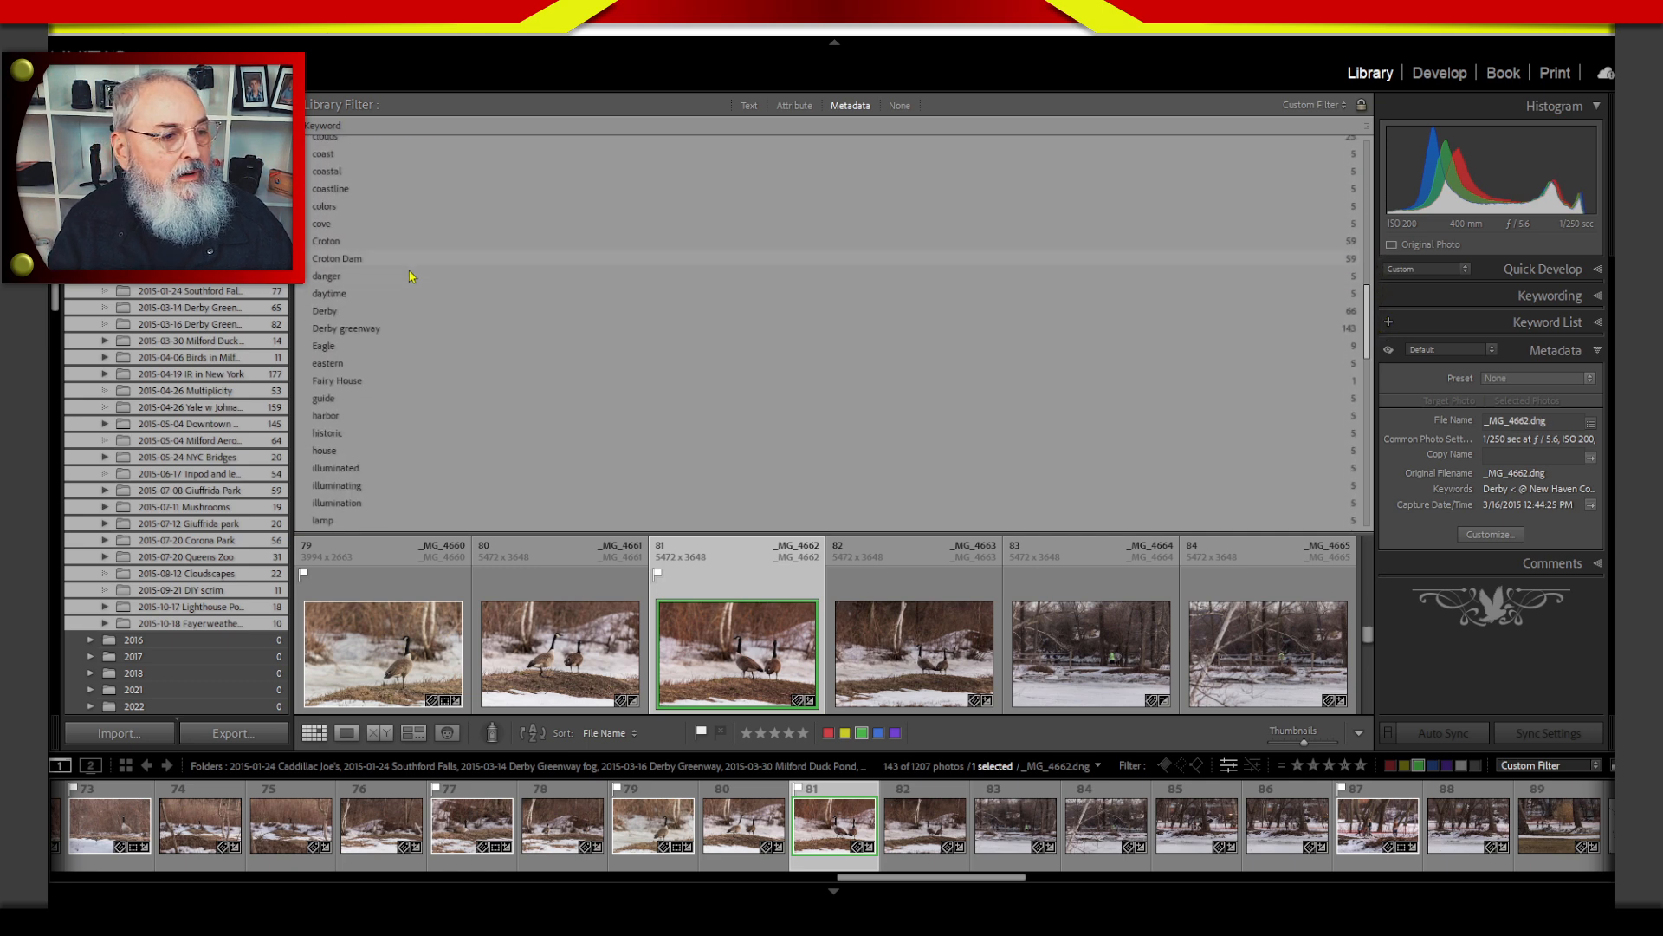
{"action": "left_click", "coordinate": [369, 263]}
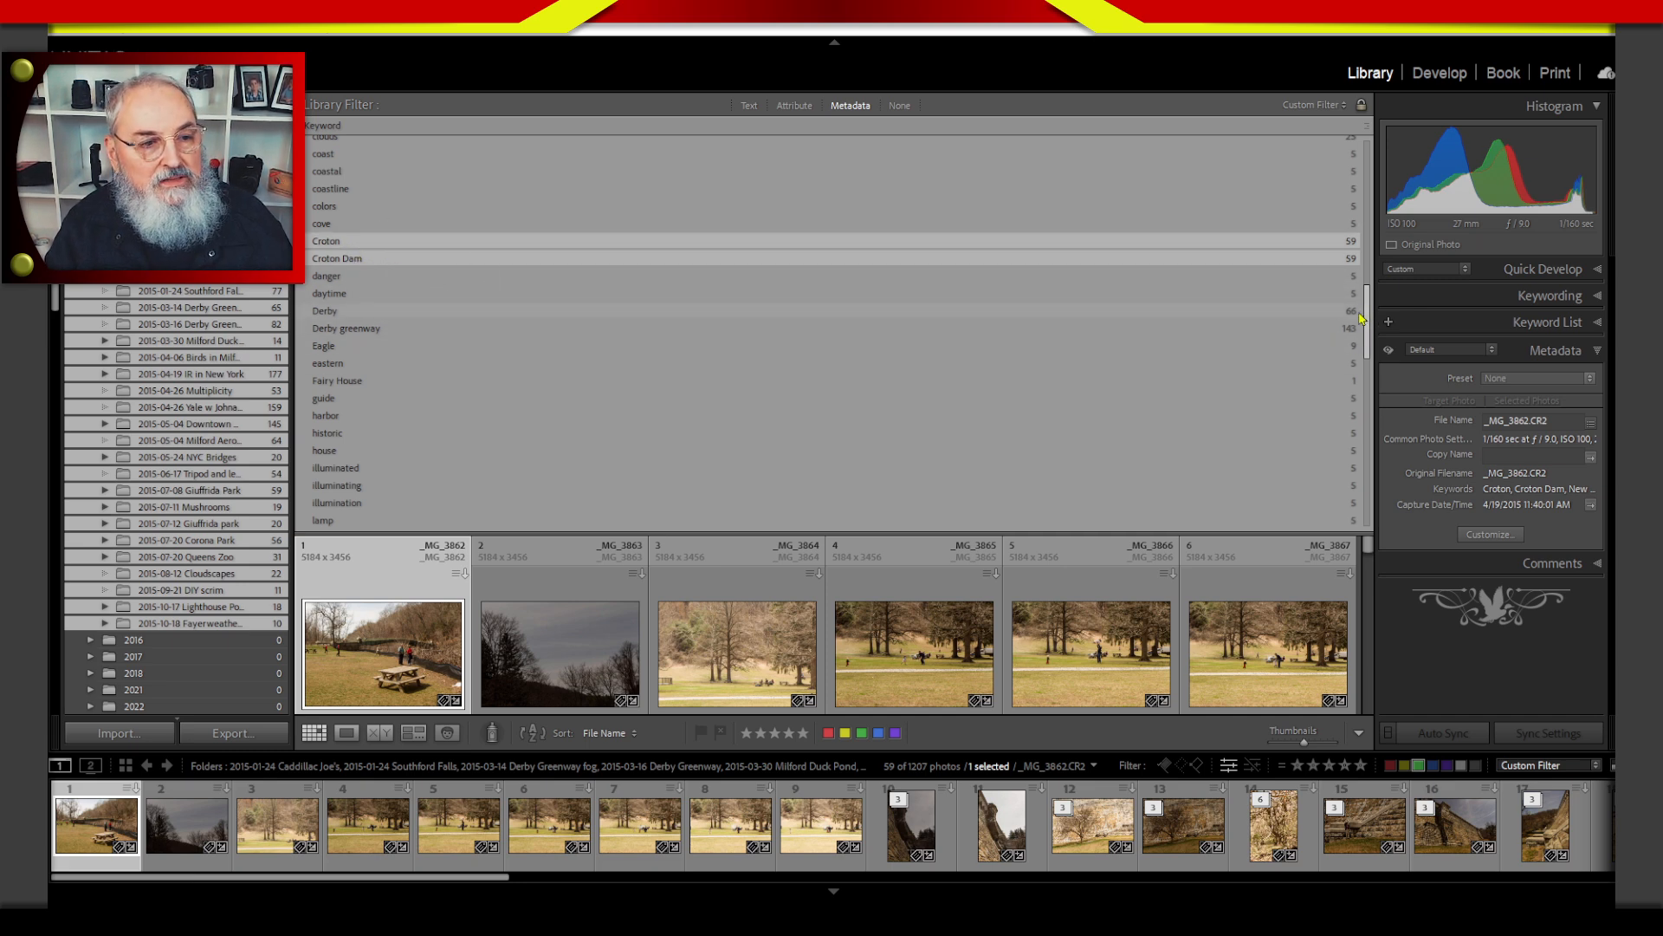
{"action": "scroll", "coordinate": [1360, 319], "scroll_direction": "down", "scroll_amount": 1}
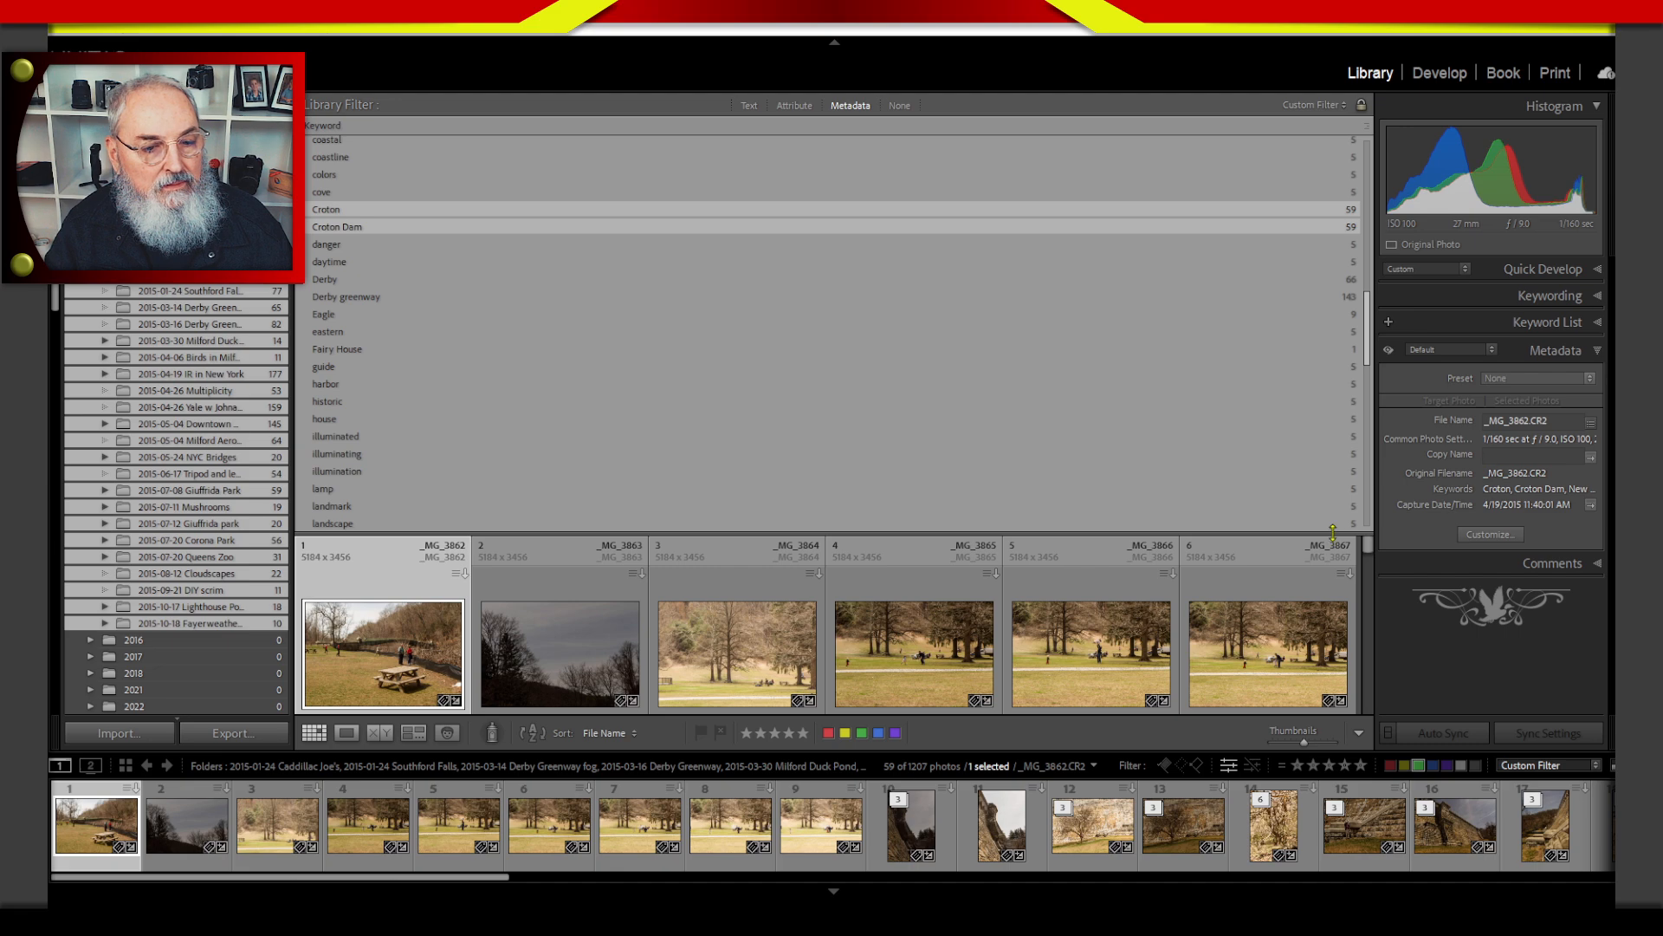
{"action": "left_click_drag", "start_coordinate": [1333, 533], "coordinate": [1278, 222]}
{"action": "left_click_drag", "start_coordinate": [1369, 287], "coordinate": [1360, 229]}
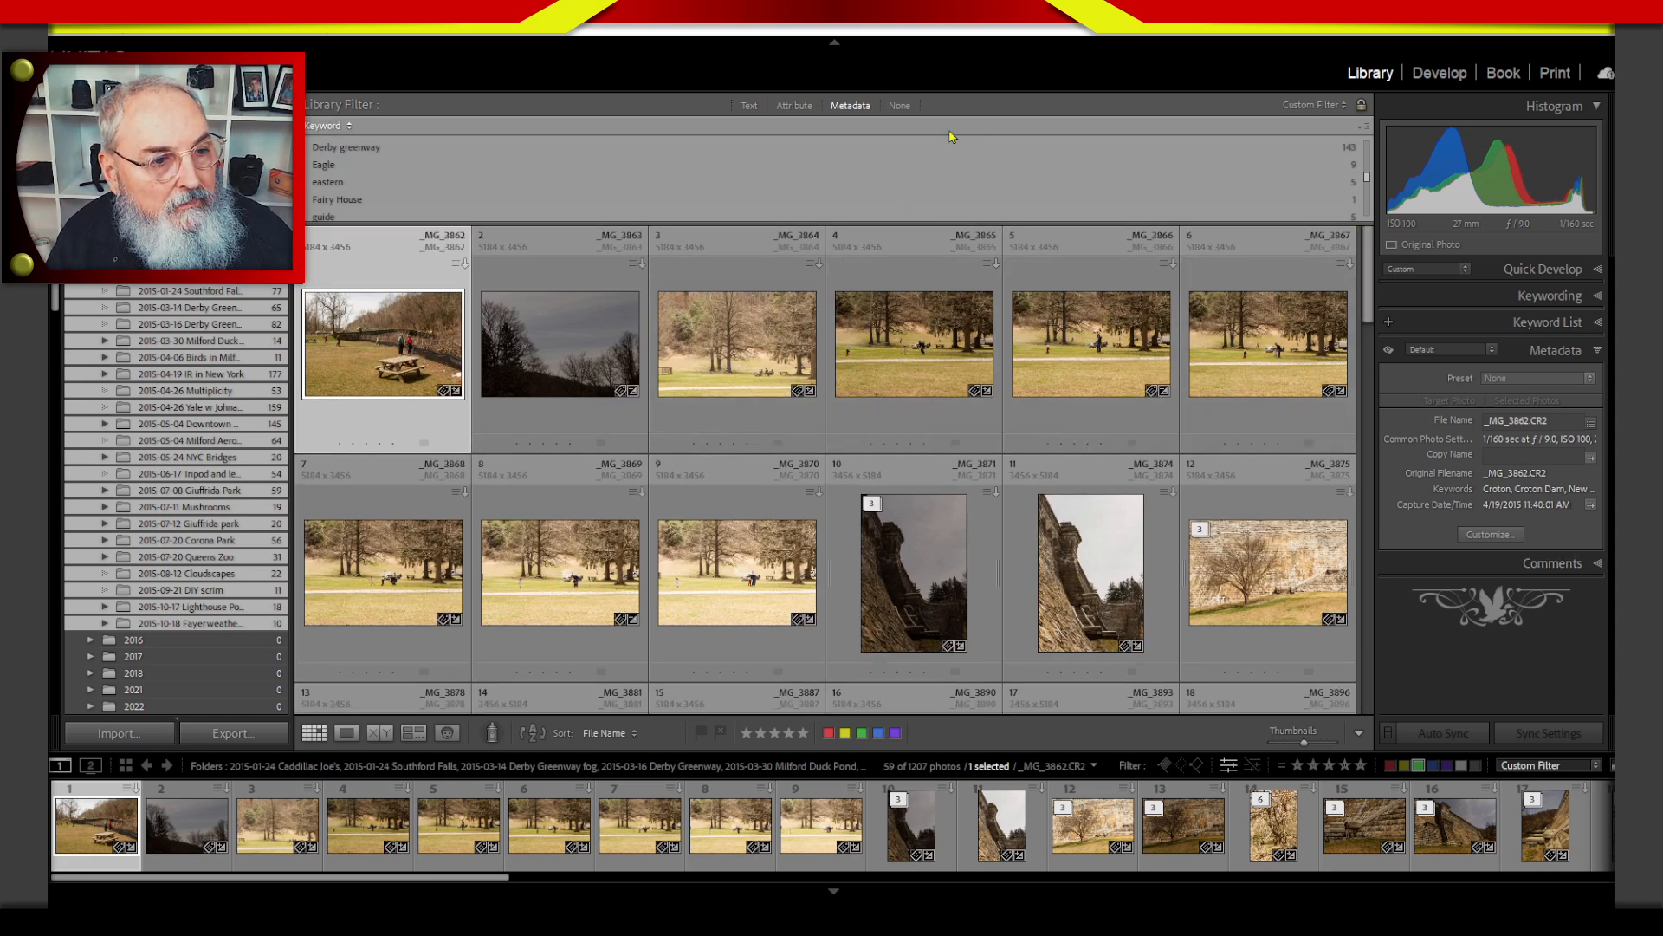
Turn off all library filtering and display the photos in the _Classroom folder instead of the 2015 folders.
{"action": "left_click", "coordinate": [900, 106]}
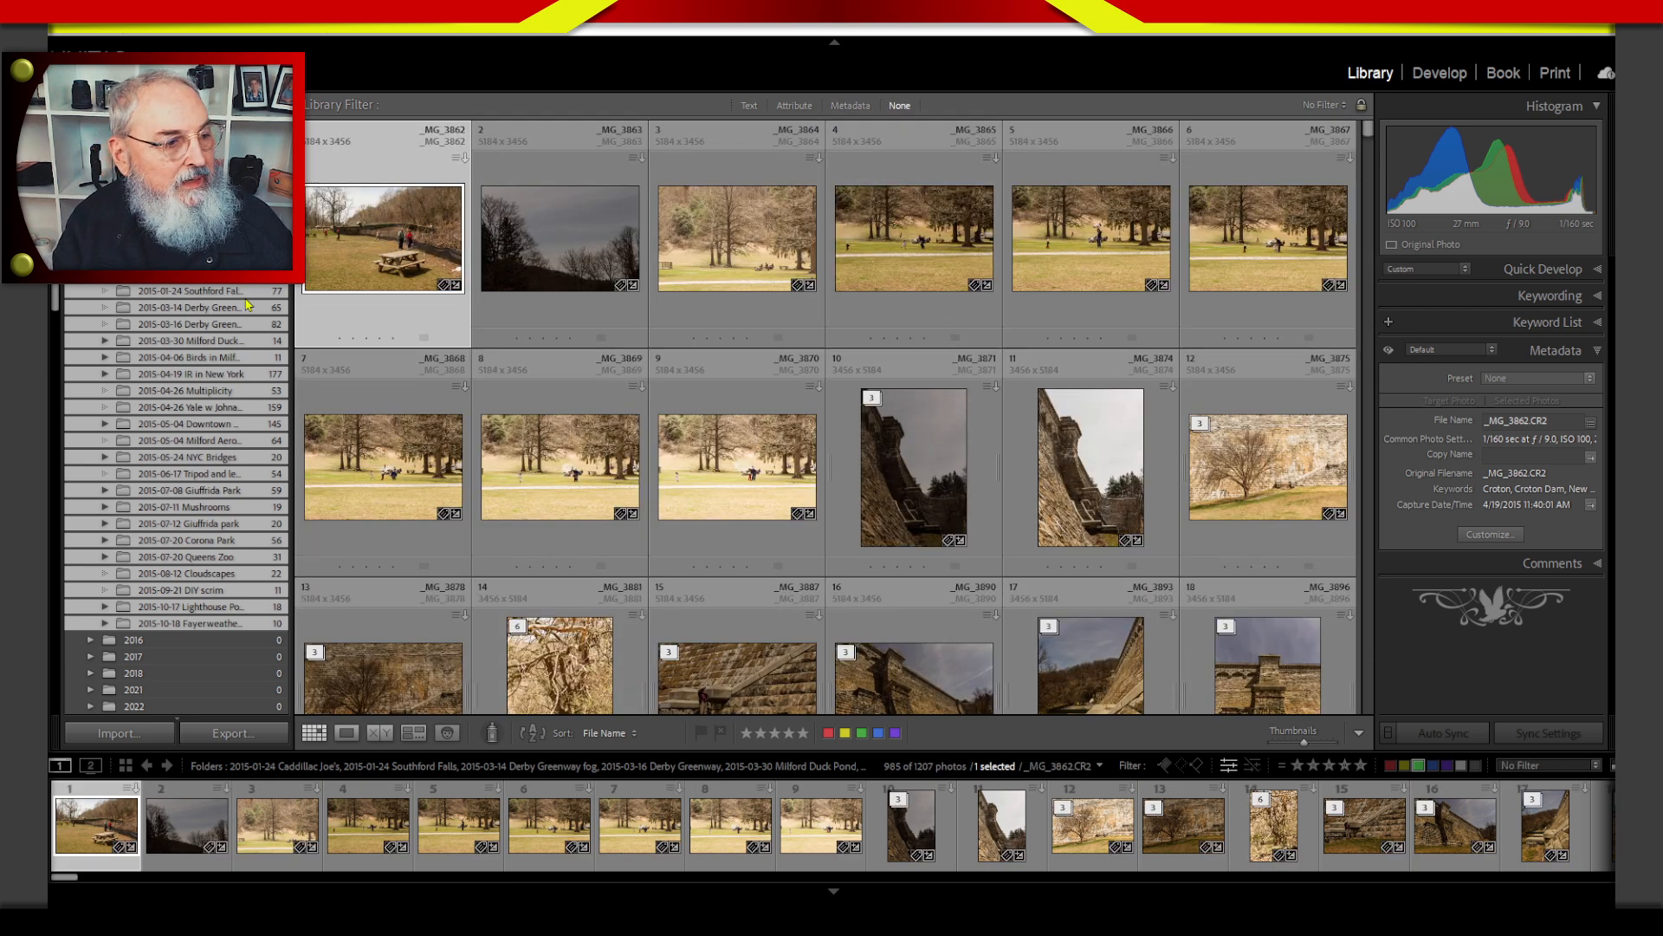
{"action": "left_click", "coordinate": [90, 258]}
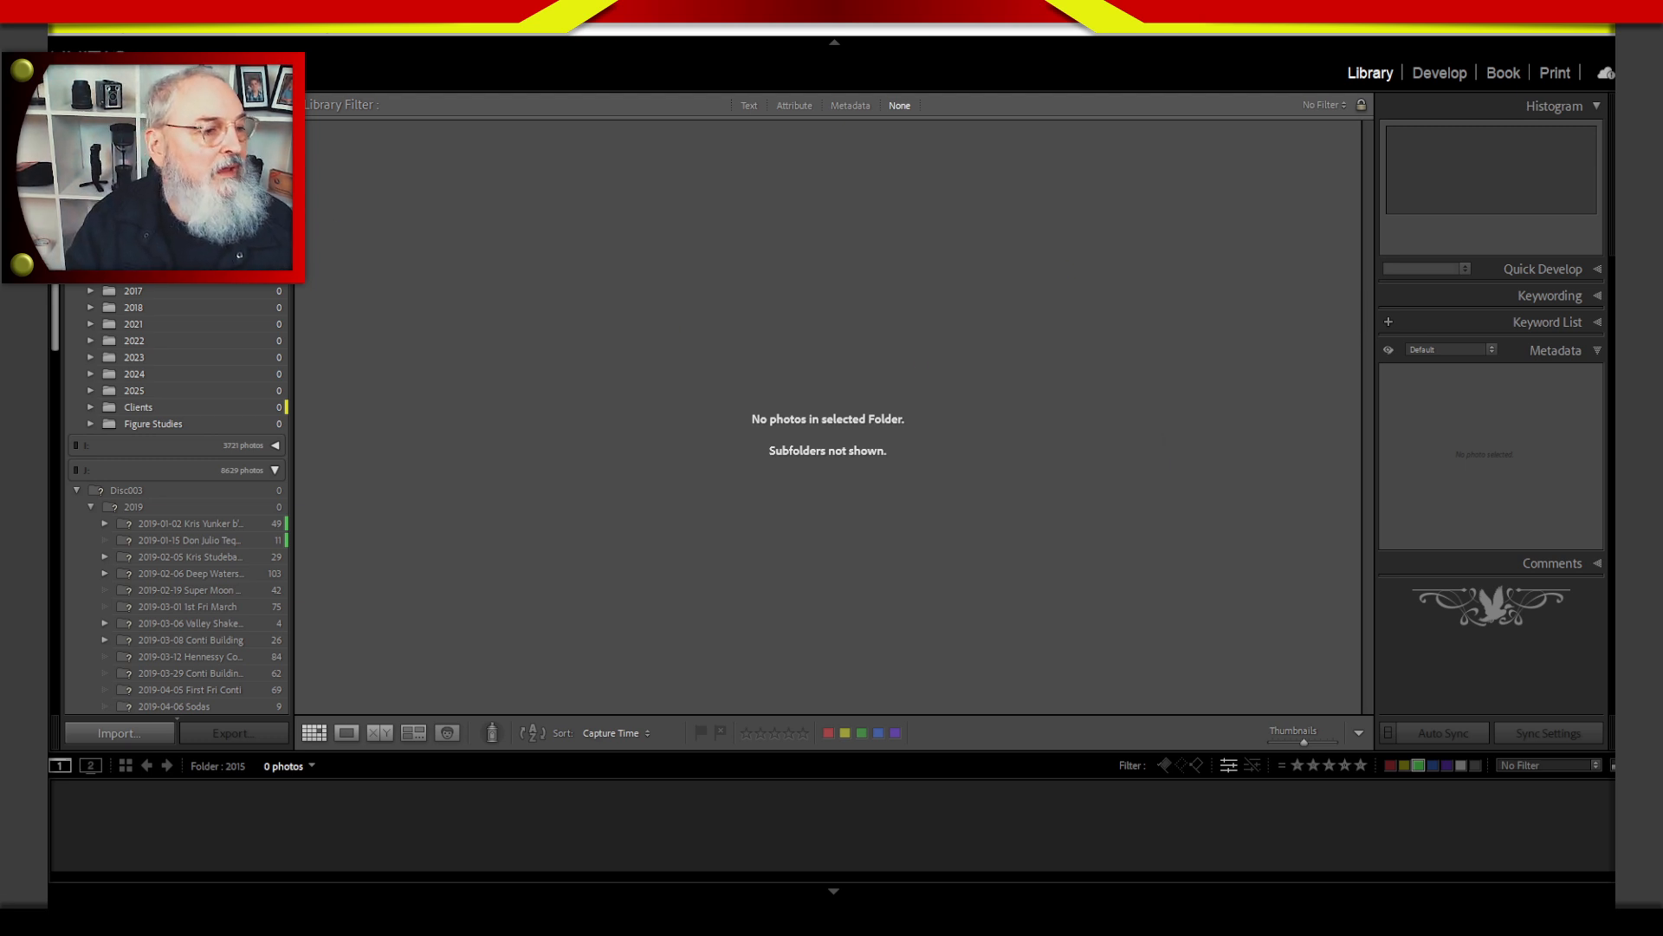
{"action": "left_click", "coordinate": [145, 225]}
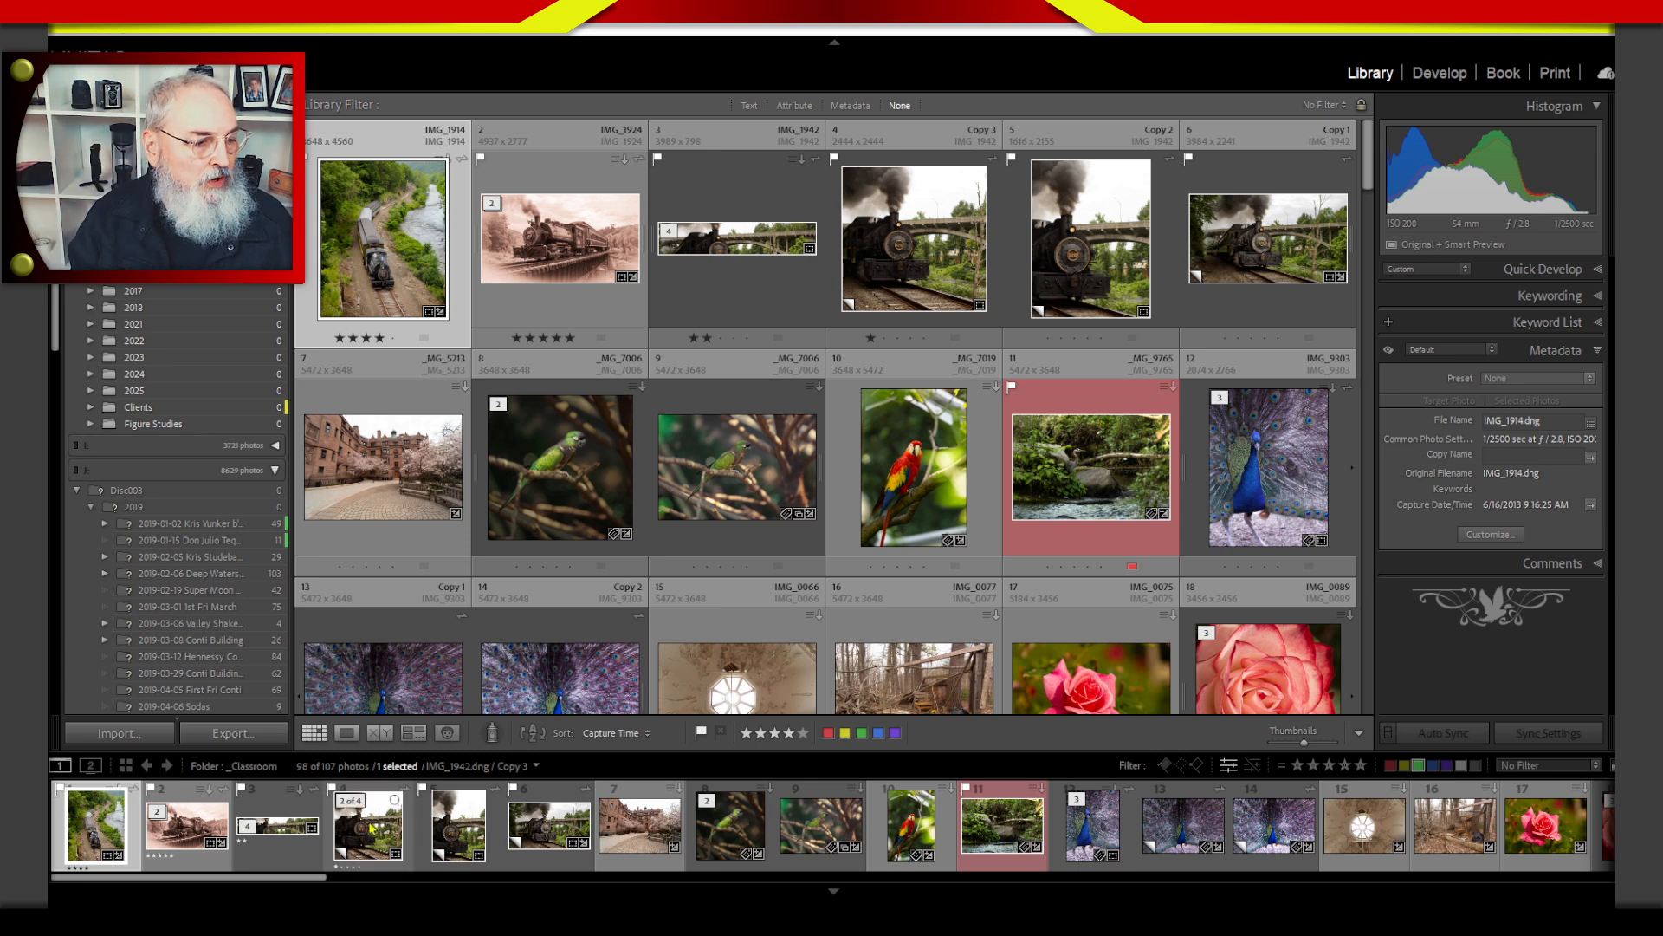
Start a photo import and examine the metadata presets available to apply during import, leaving Copyright selected.
{"action": "left_click", "coordinate": [153, 739]}
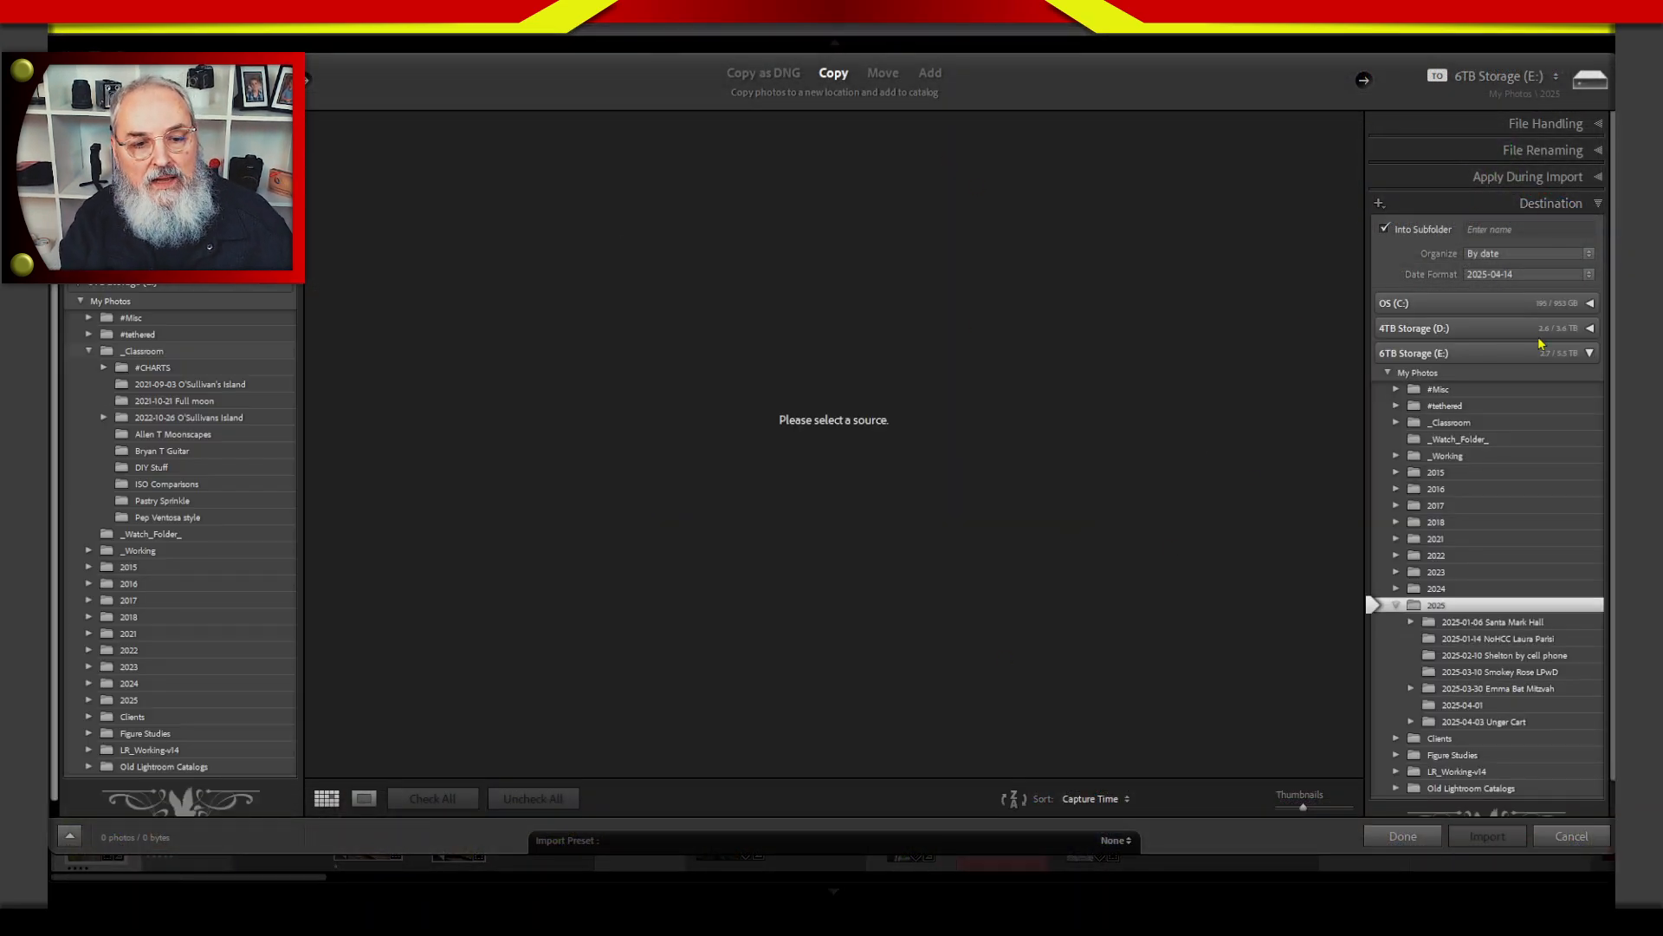
{"action": "left_click", "coordinate": [1518, 202]}
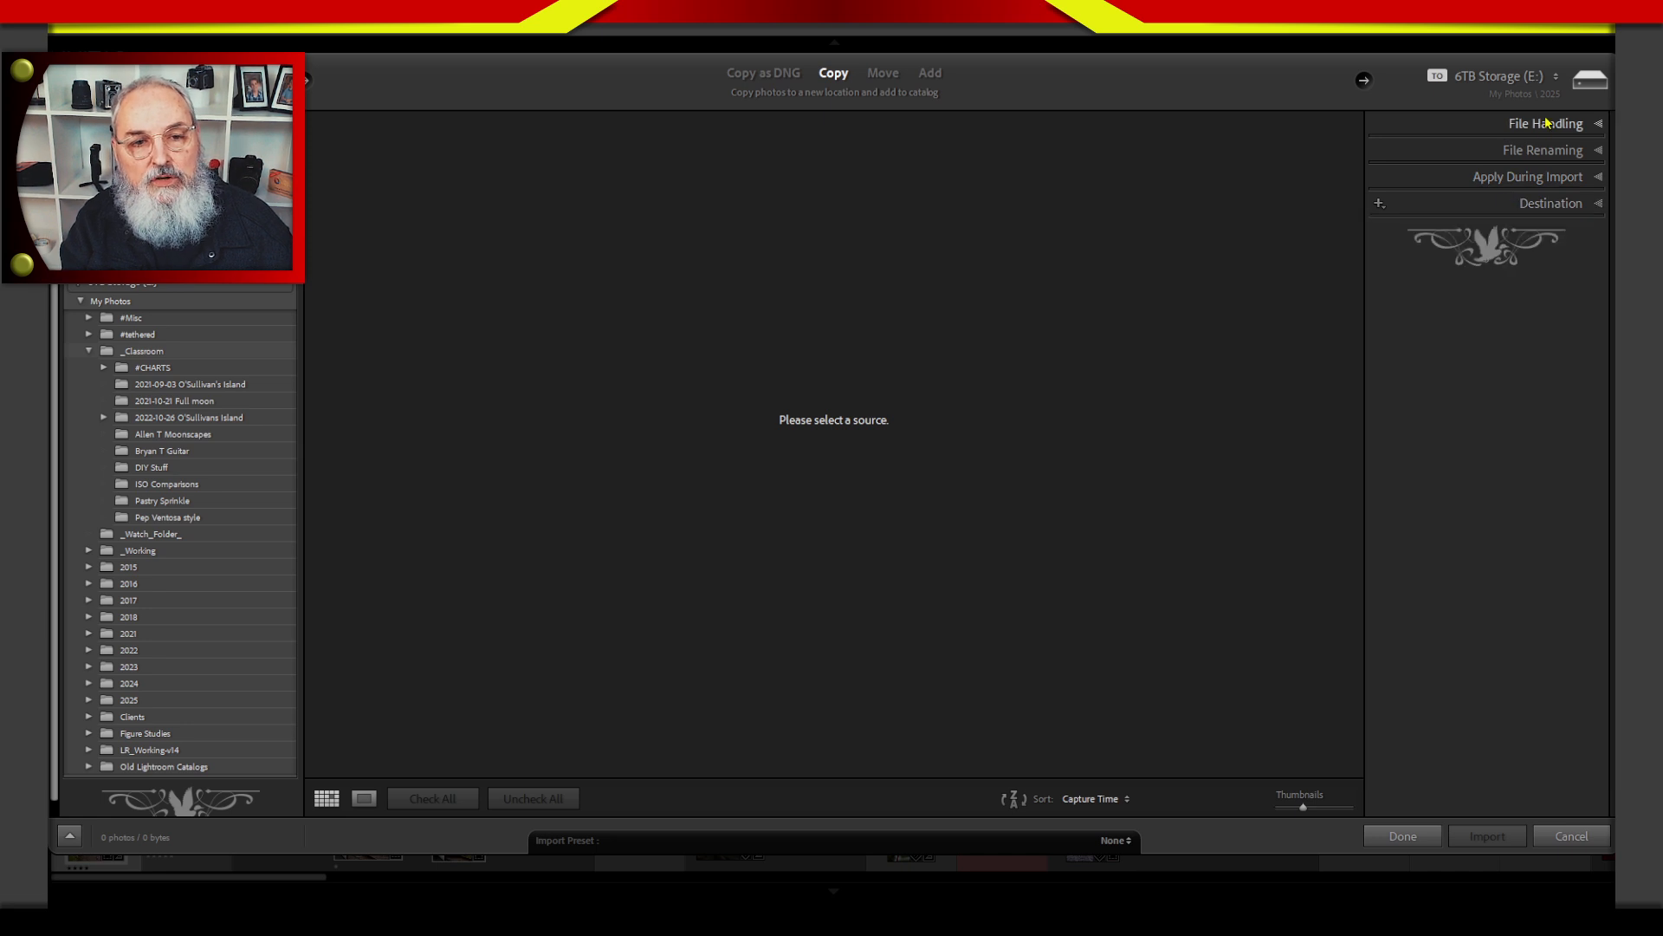
{"action": "left_click", "coordinate": [1524, 177]}
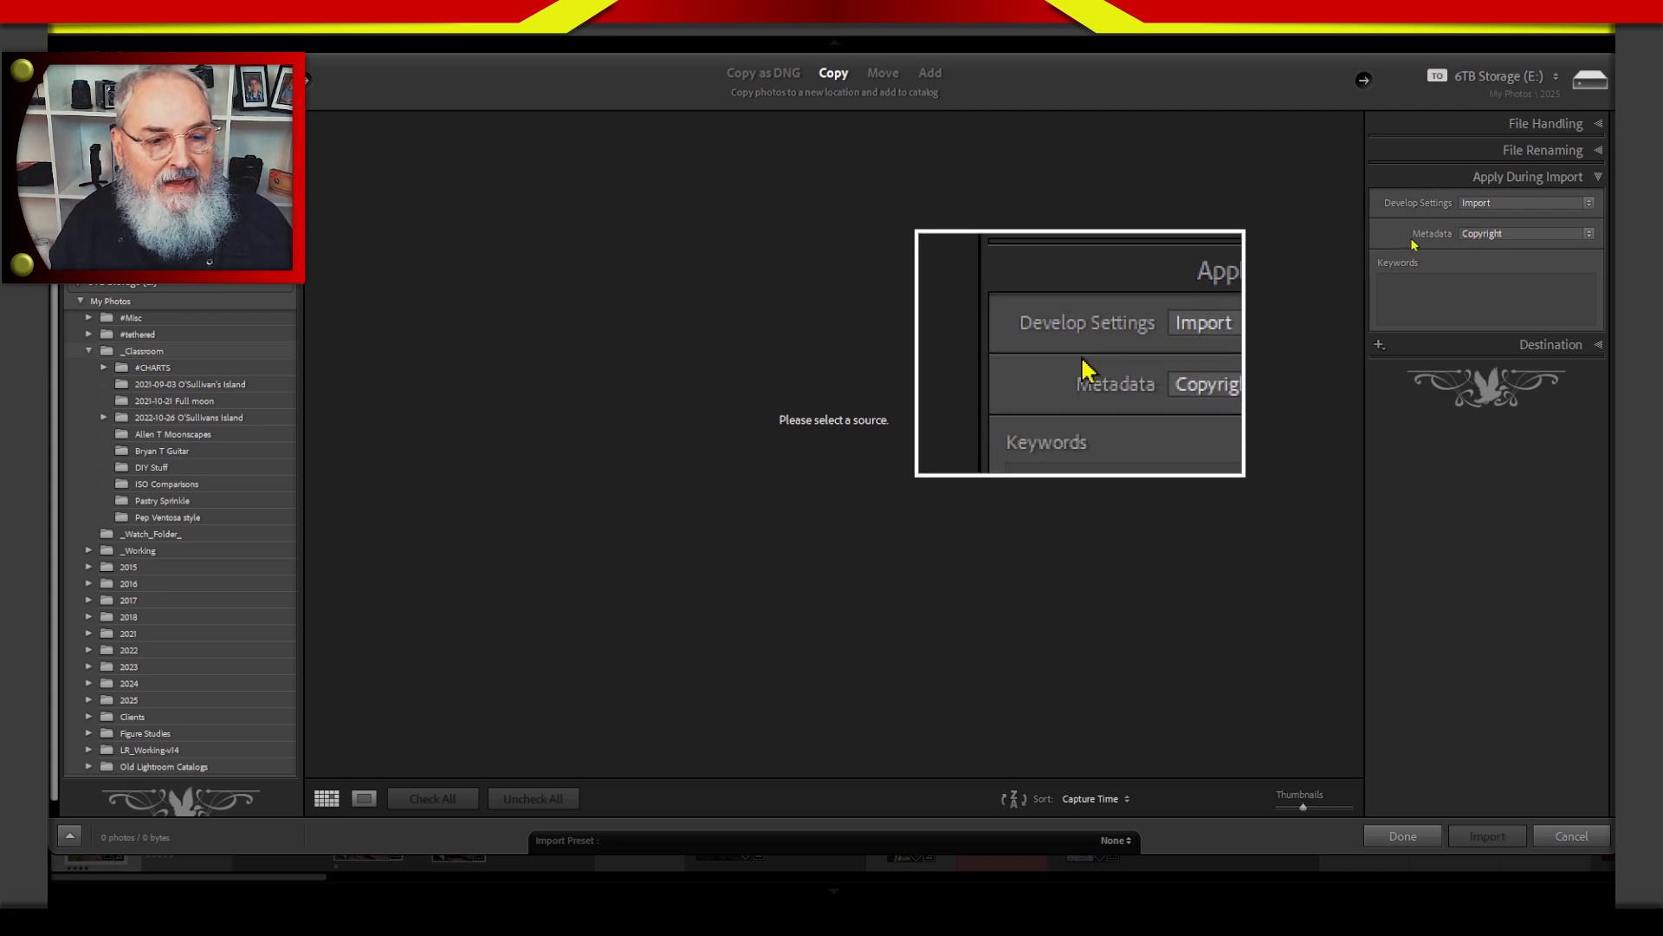
{"action": "left_click", "coordinate": [1504, 234]}
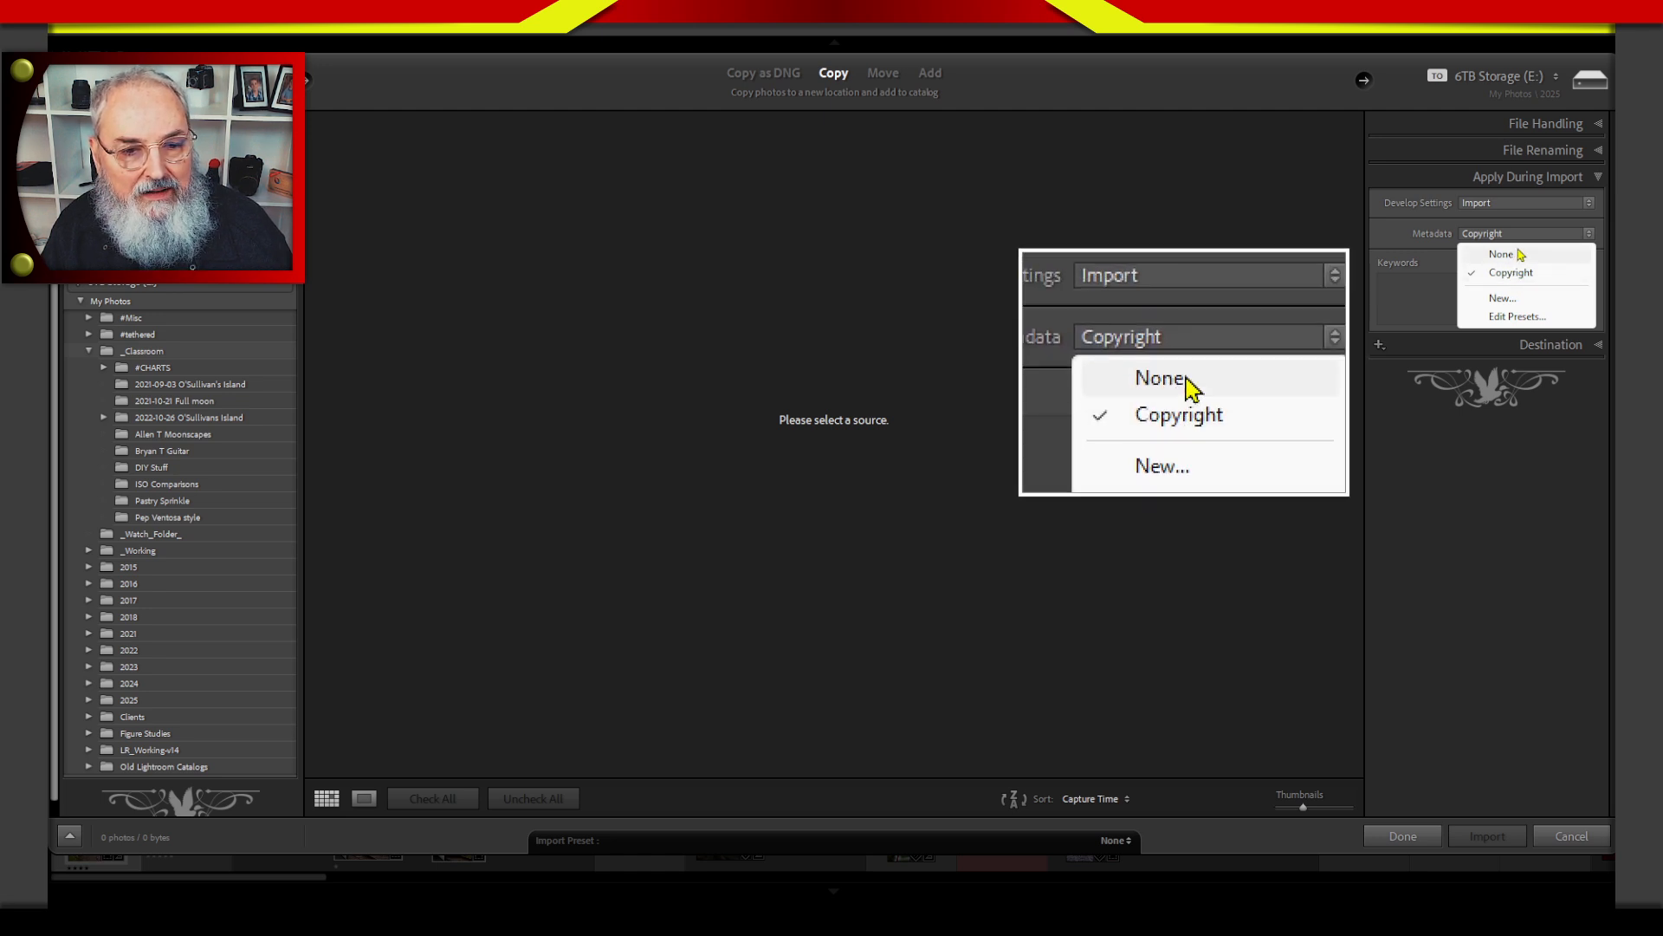
{"action": "left_click", "coordinate": [1442, 234]}
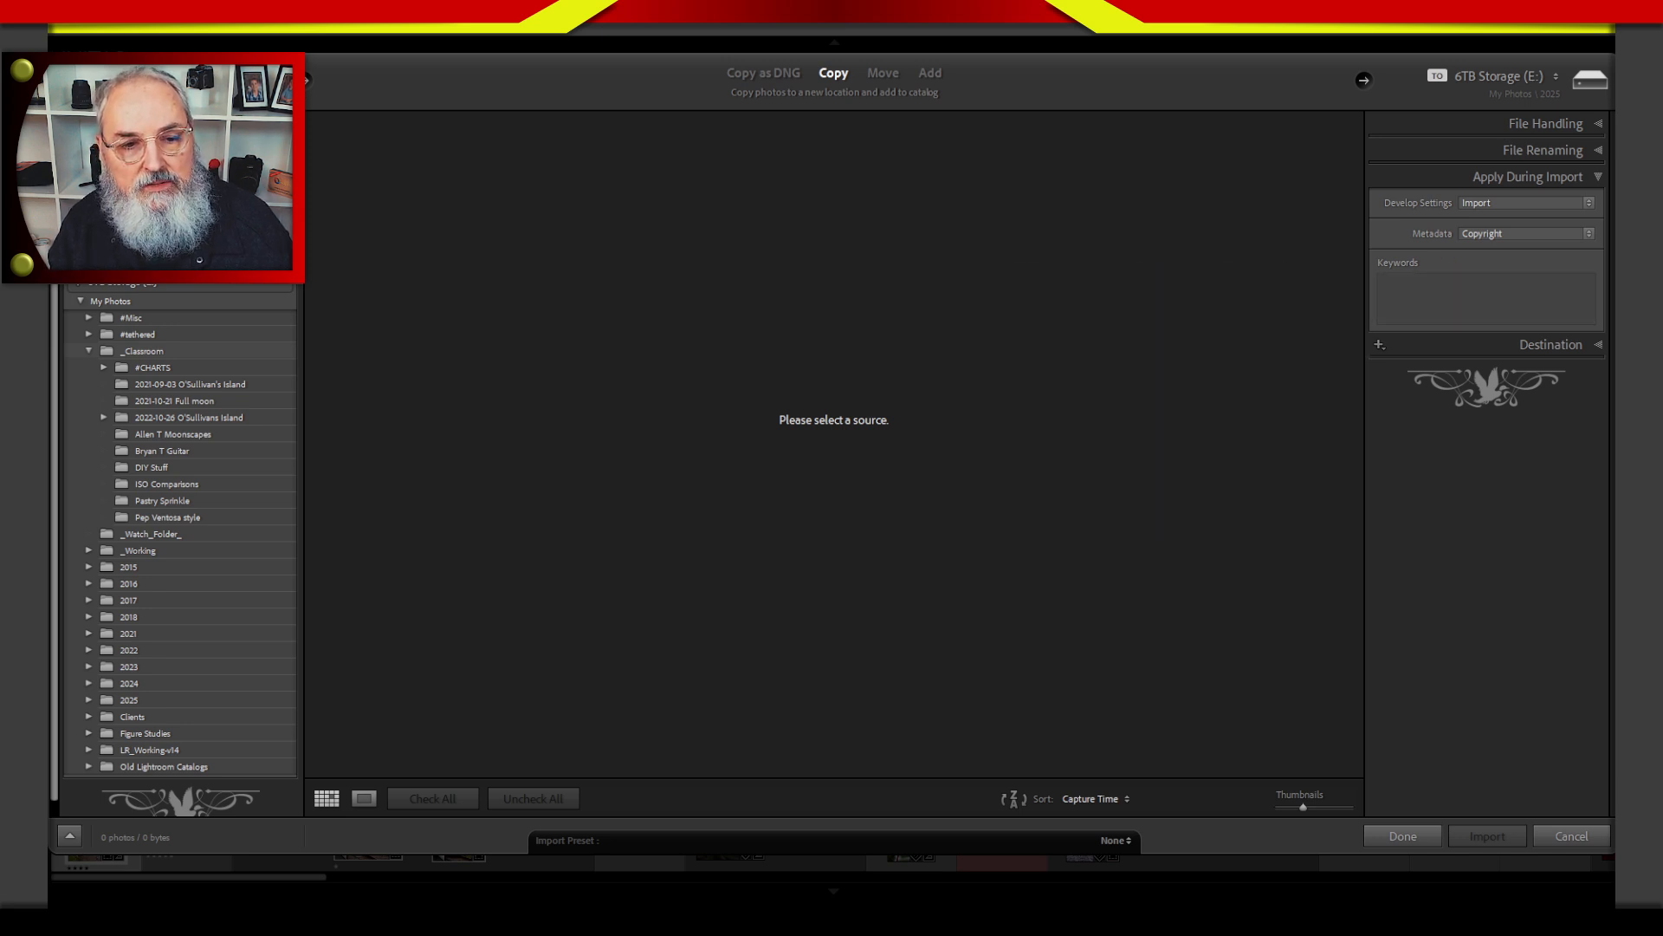
Enter Bat Mitzvah and Chabad of Fairfield as keywords to apply during import, and cancel the import.
{"action": "left_click", "coordinate": [1468, 277]}
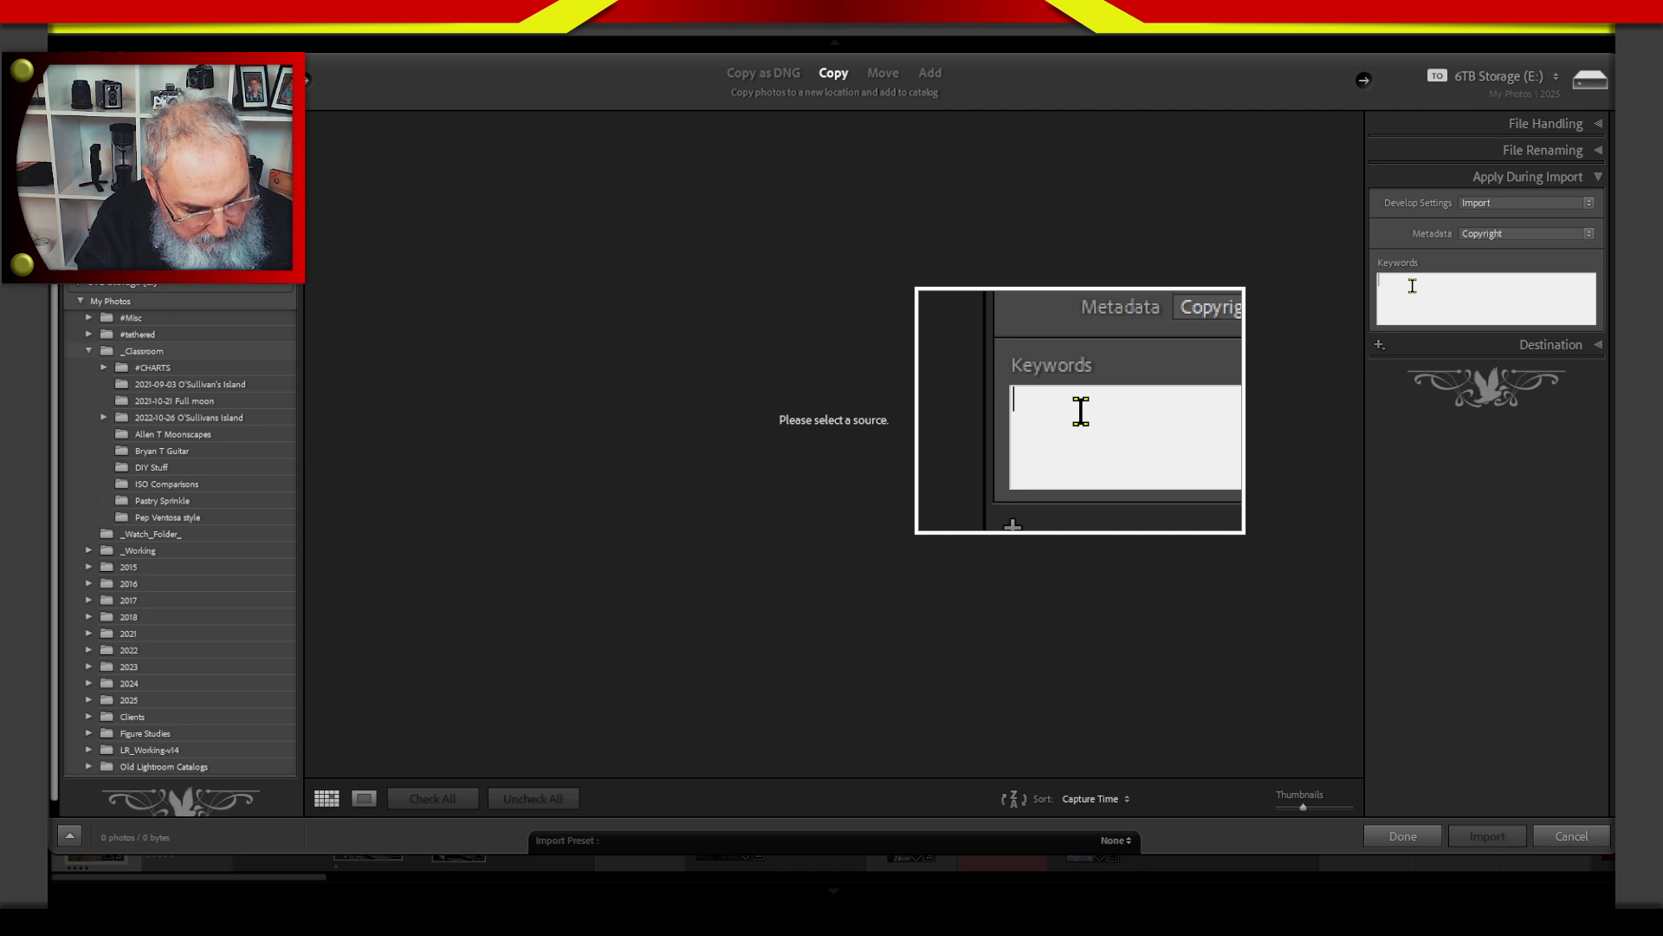
{"action": "type", "text": "bat Mitzvah"}
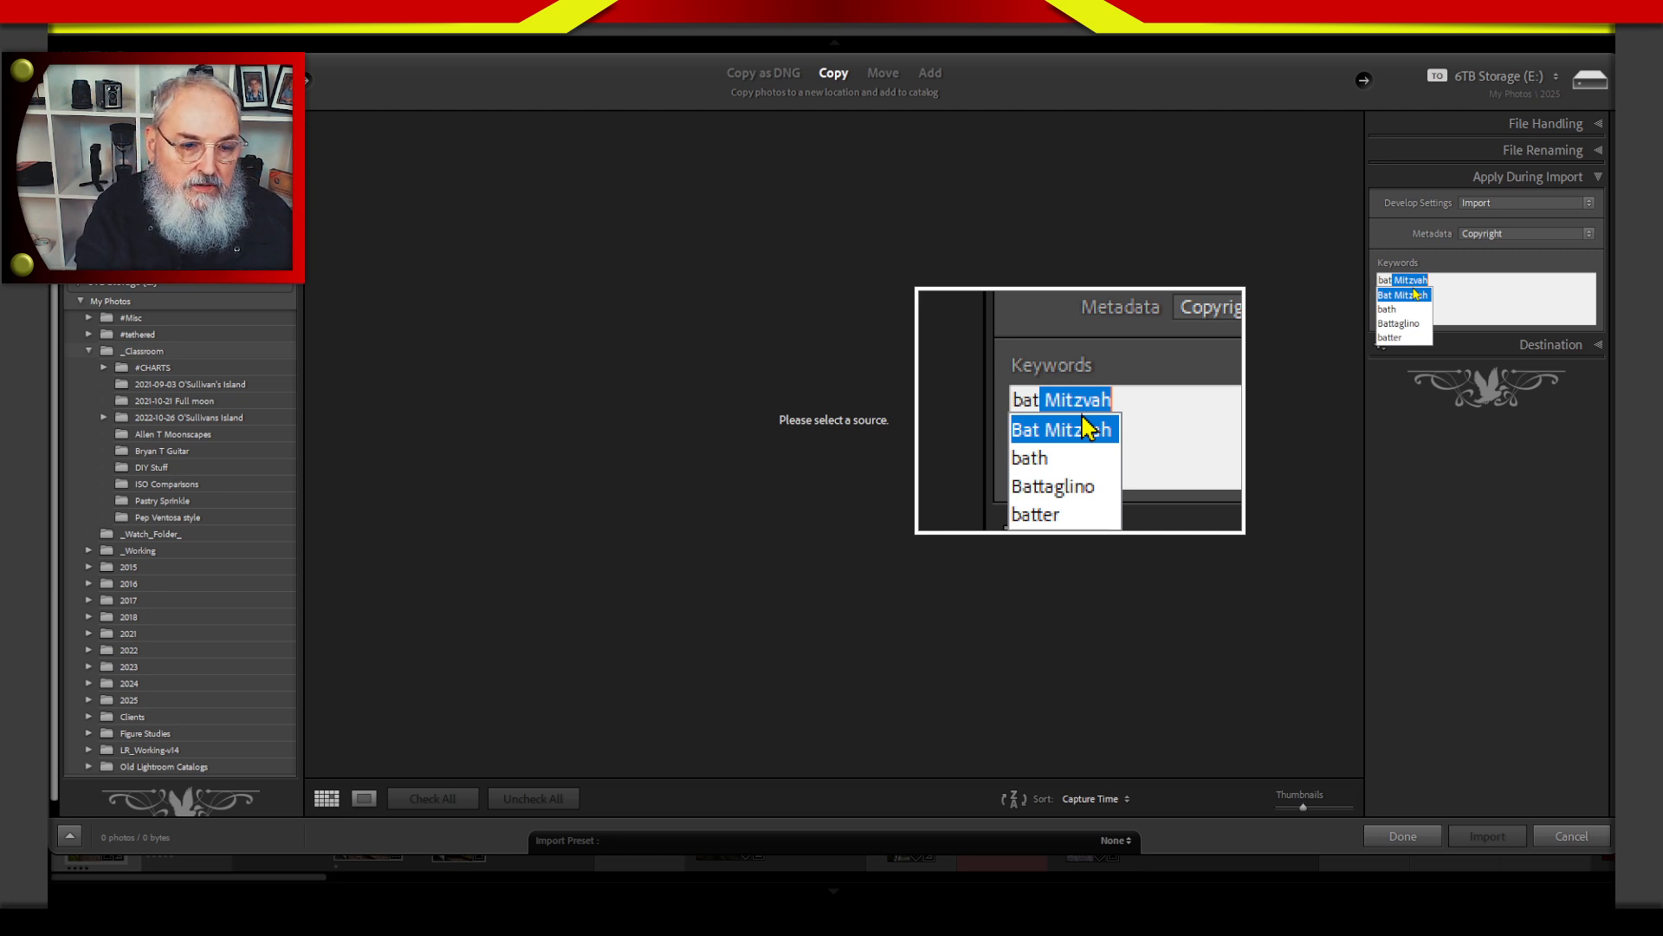
{"action": "left_click", "coordinate": [1414, 294]}
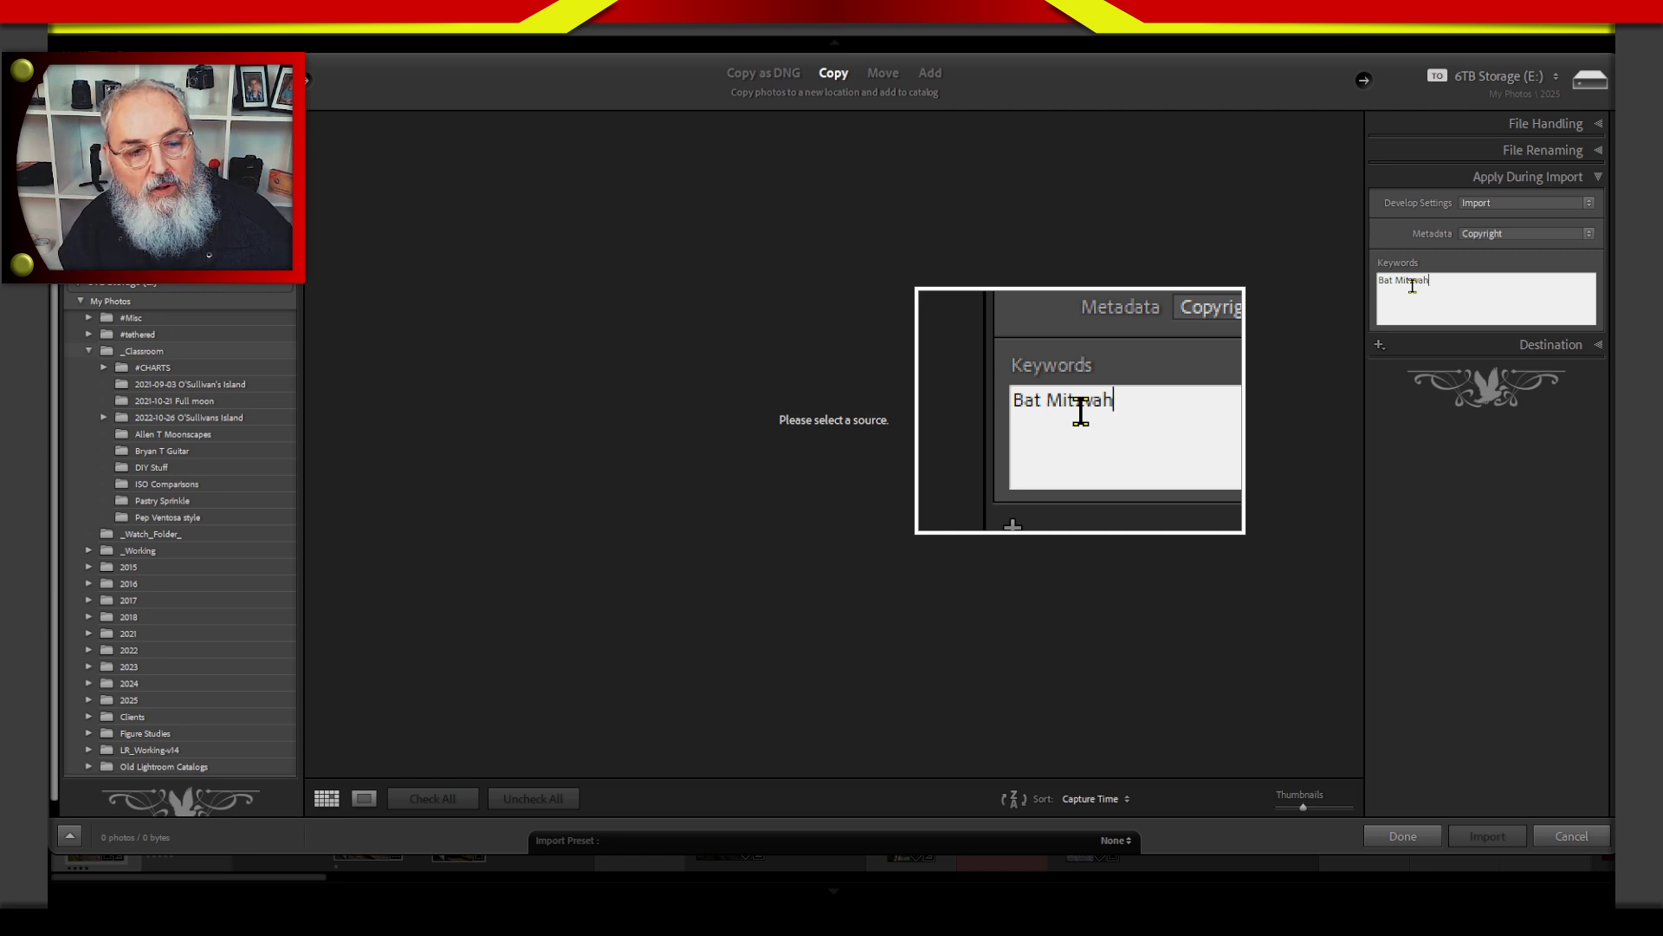
{"action": "type", "text": ","}
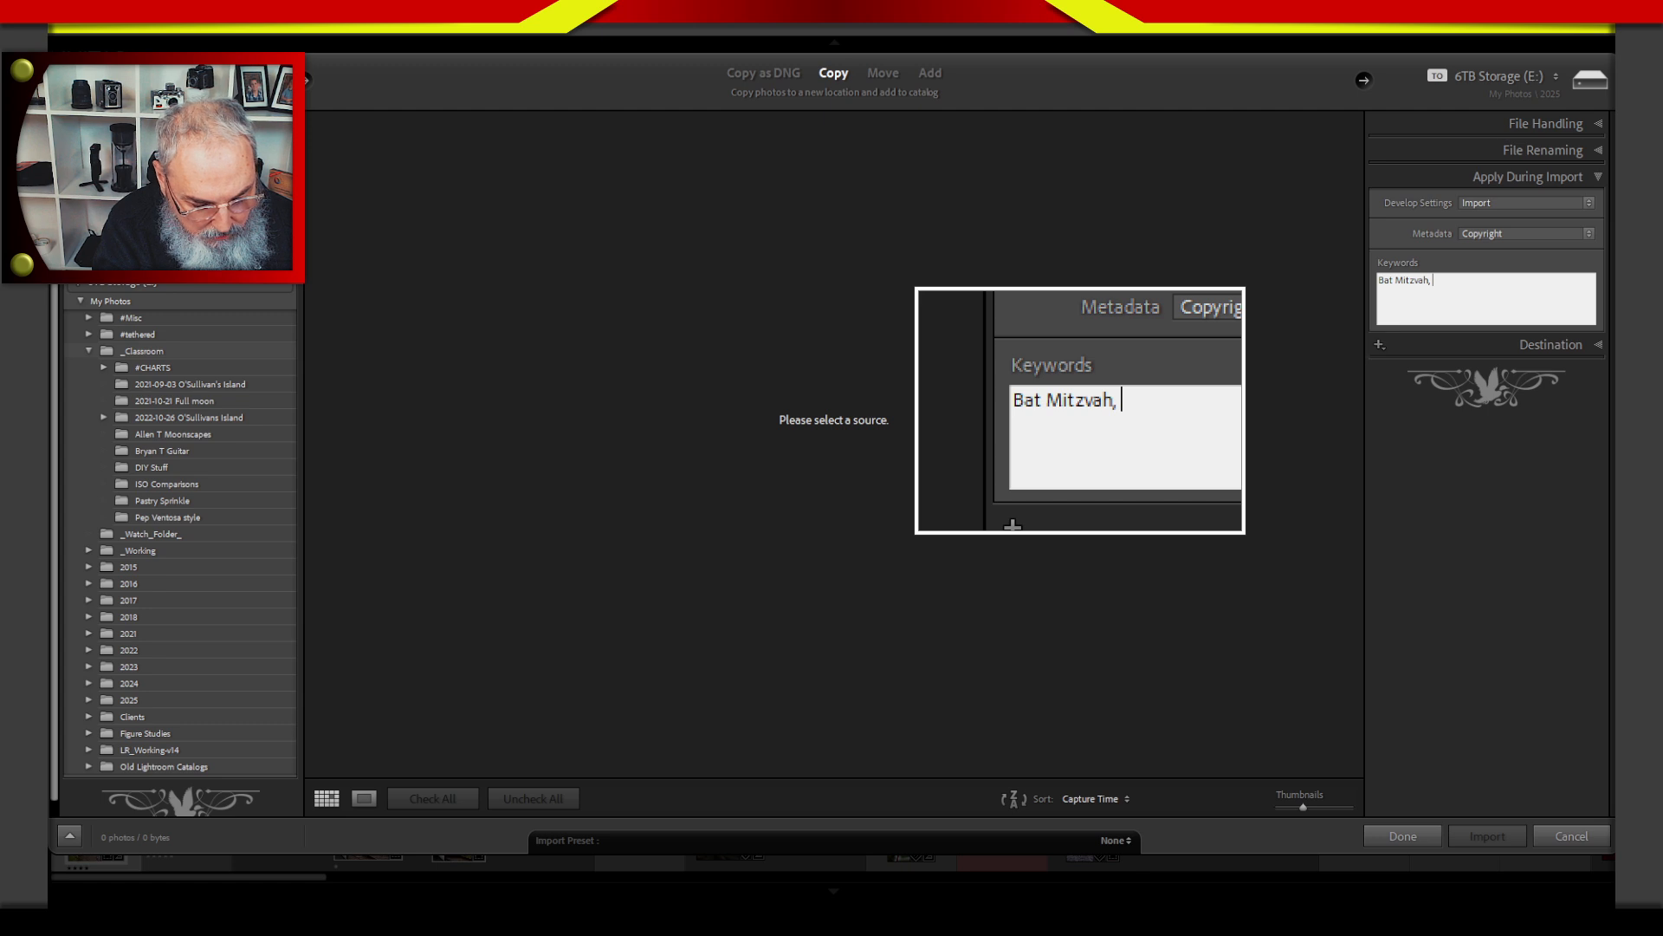
{"action": "type", "text": "chabad of Fairfield"}
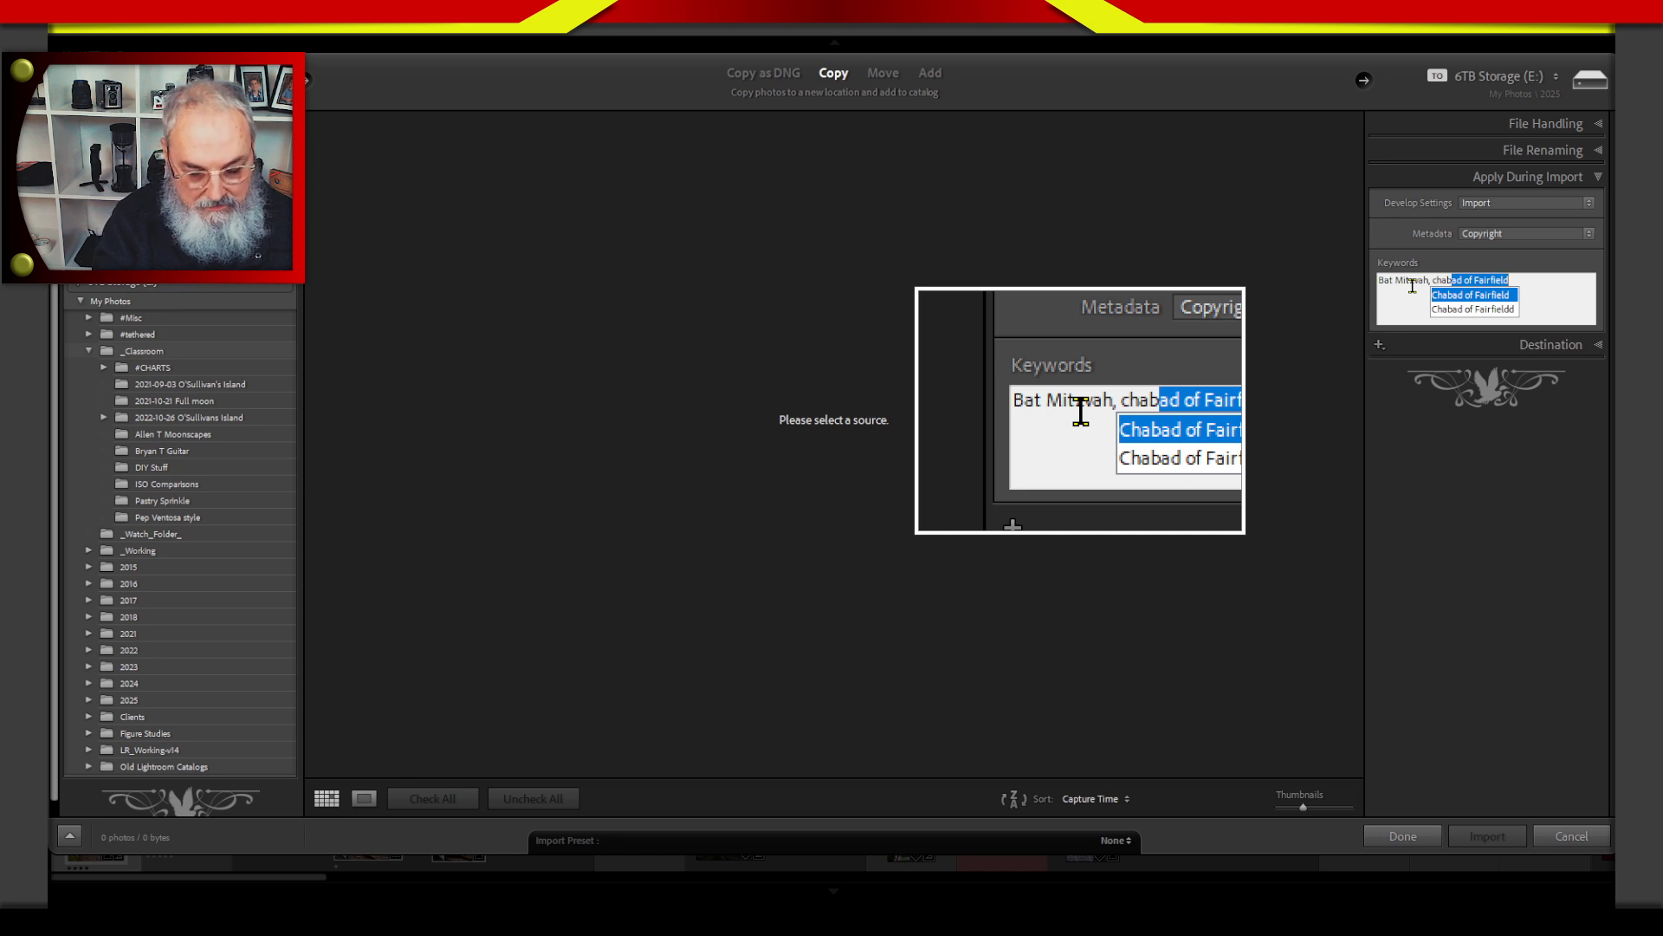
{"action": "key", "text": "Return"}
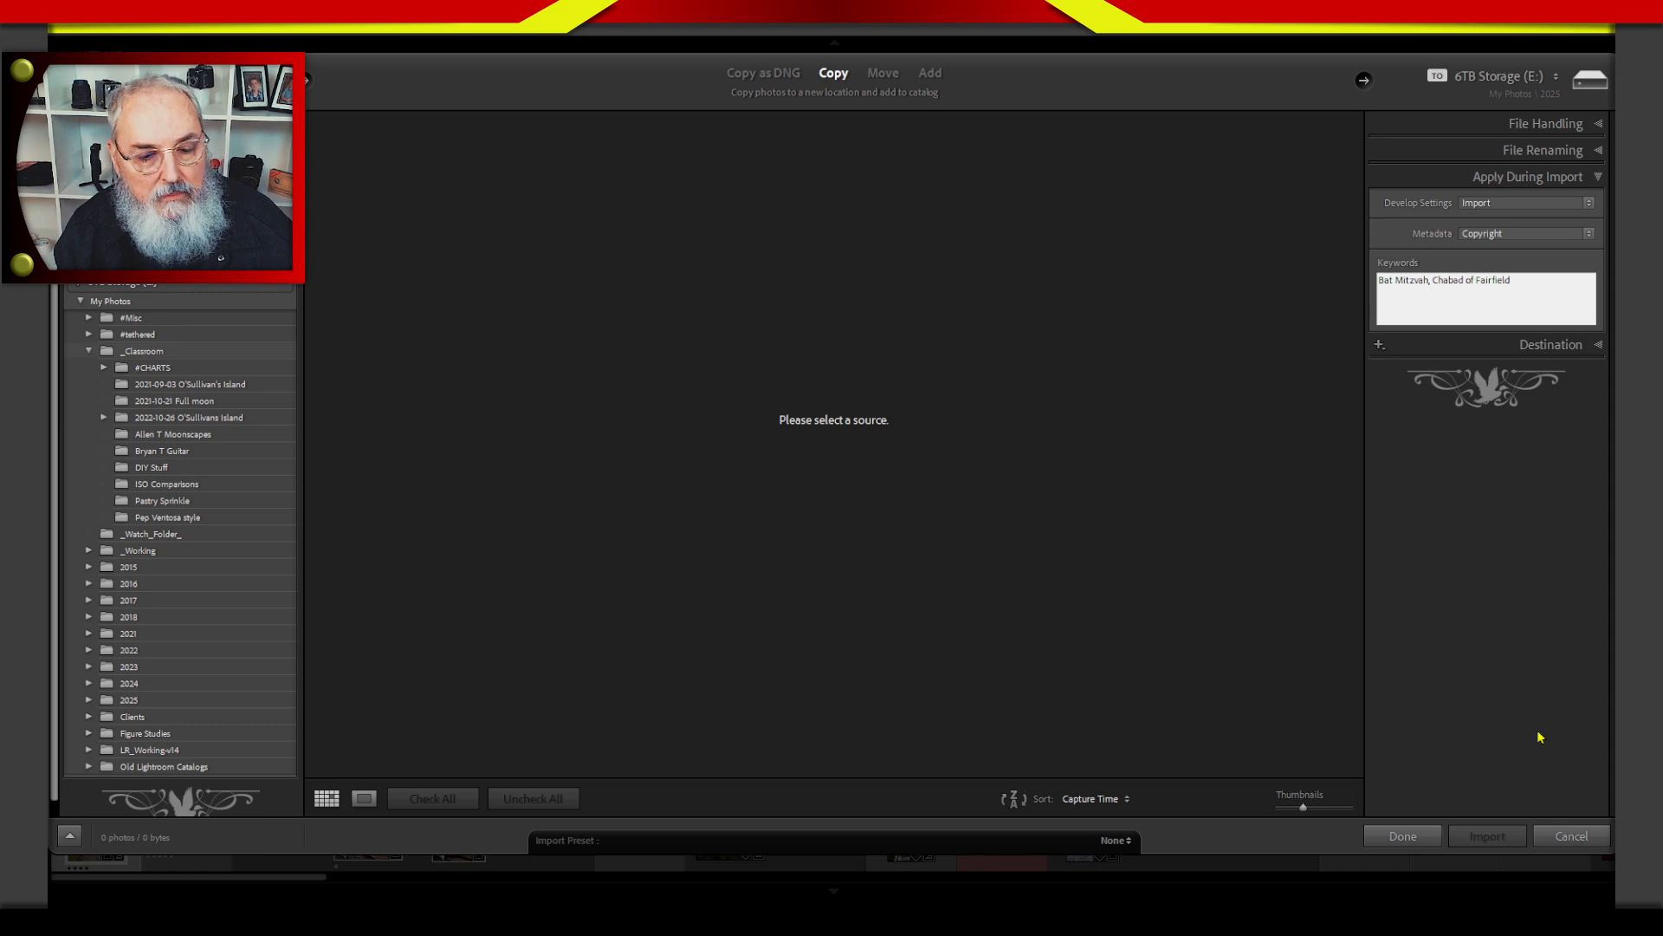
{"action": "left_click", "coordinate": [1556, 832]}
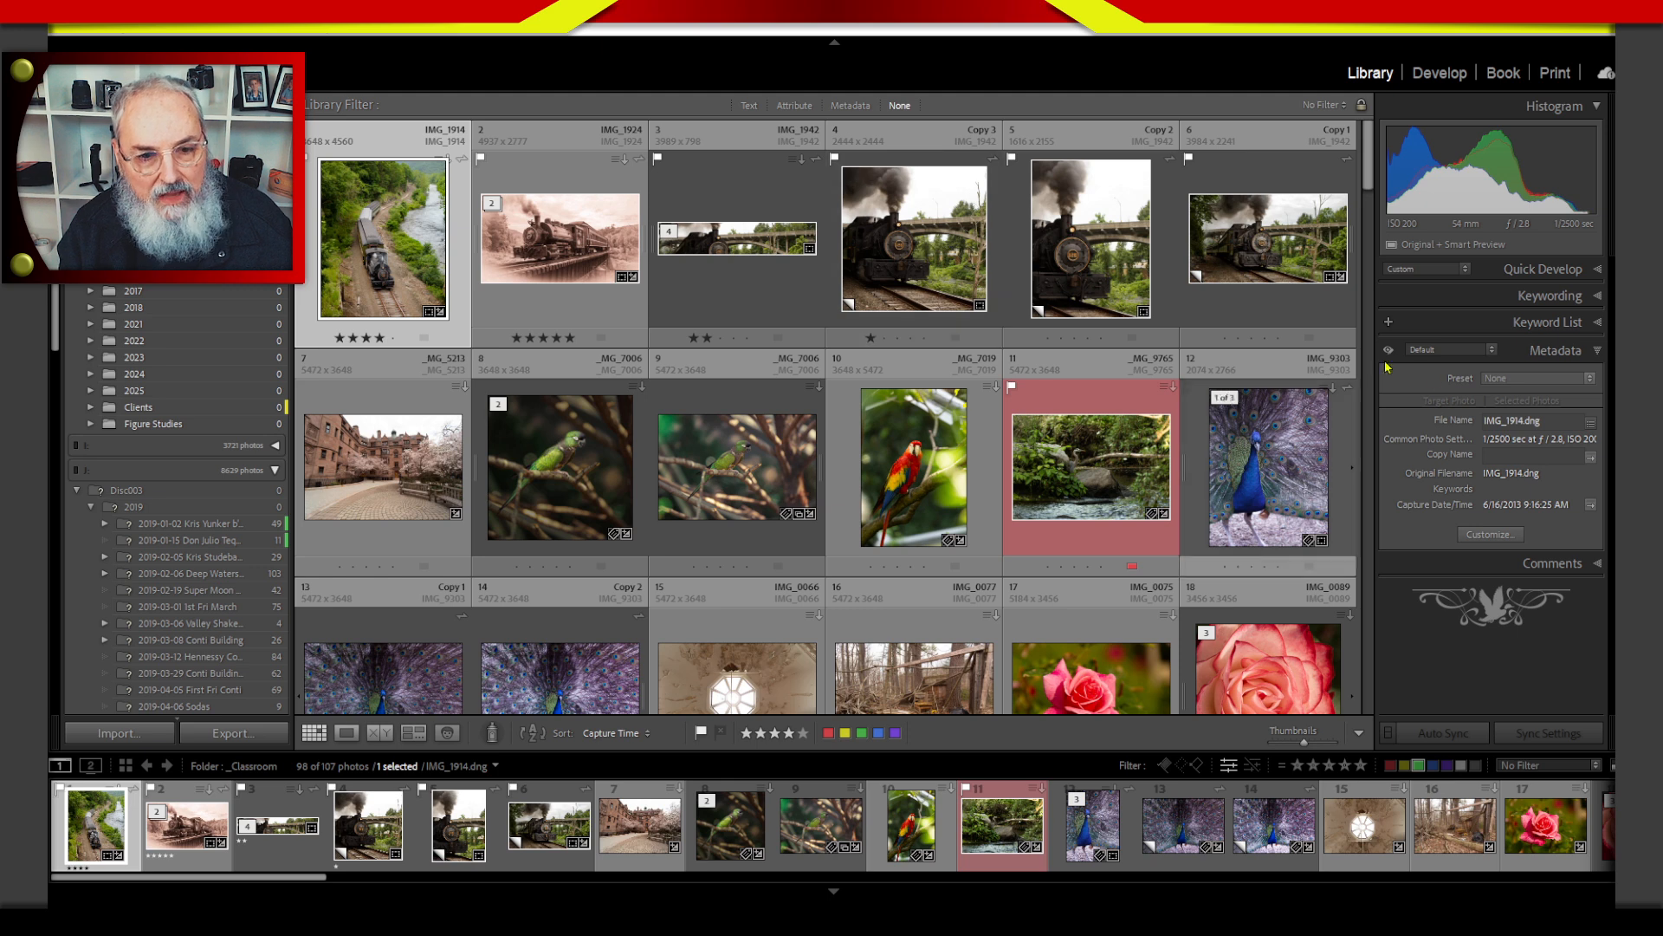
Hide the photo's metadata details and show the keywording options with keyword tags, suggestions and keyword set.
{"action": "left_click", "coordinate": [1563, 348]}
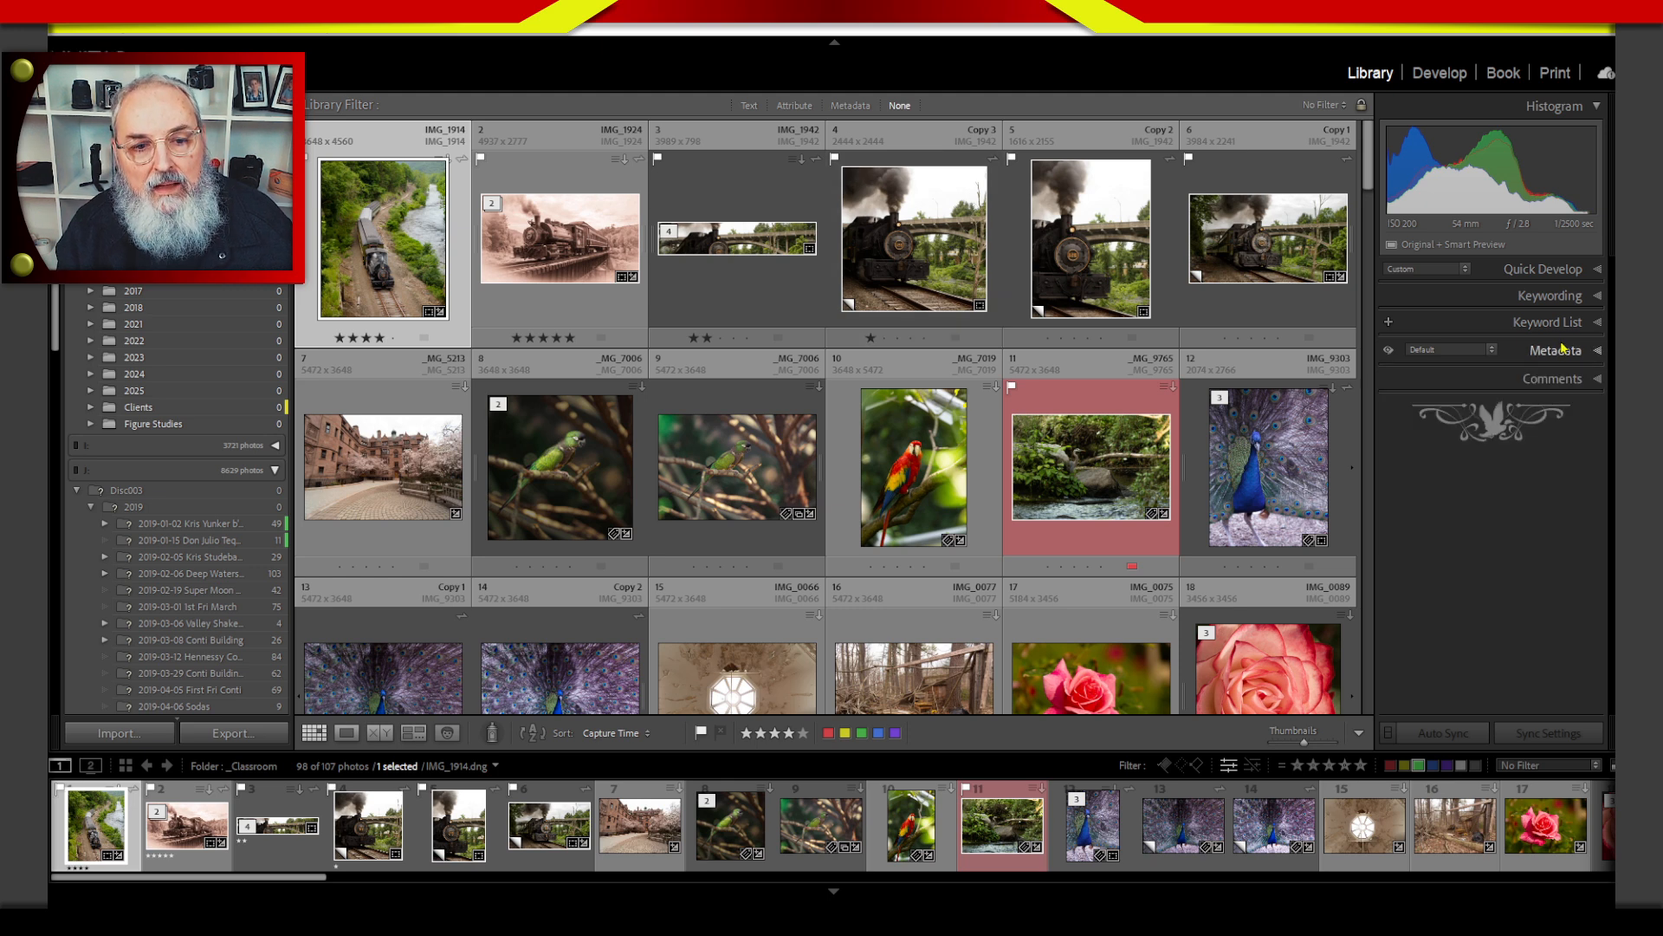
{"action": "left_click", "coordinate": [1593, 297]}
{"action": "left_click", "coordinate": [1601, 305]}
{"action": "left_click", "coordinate": [1599, 300]}
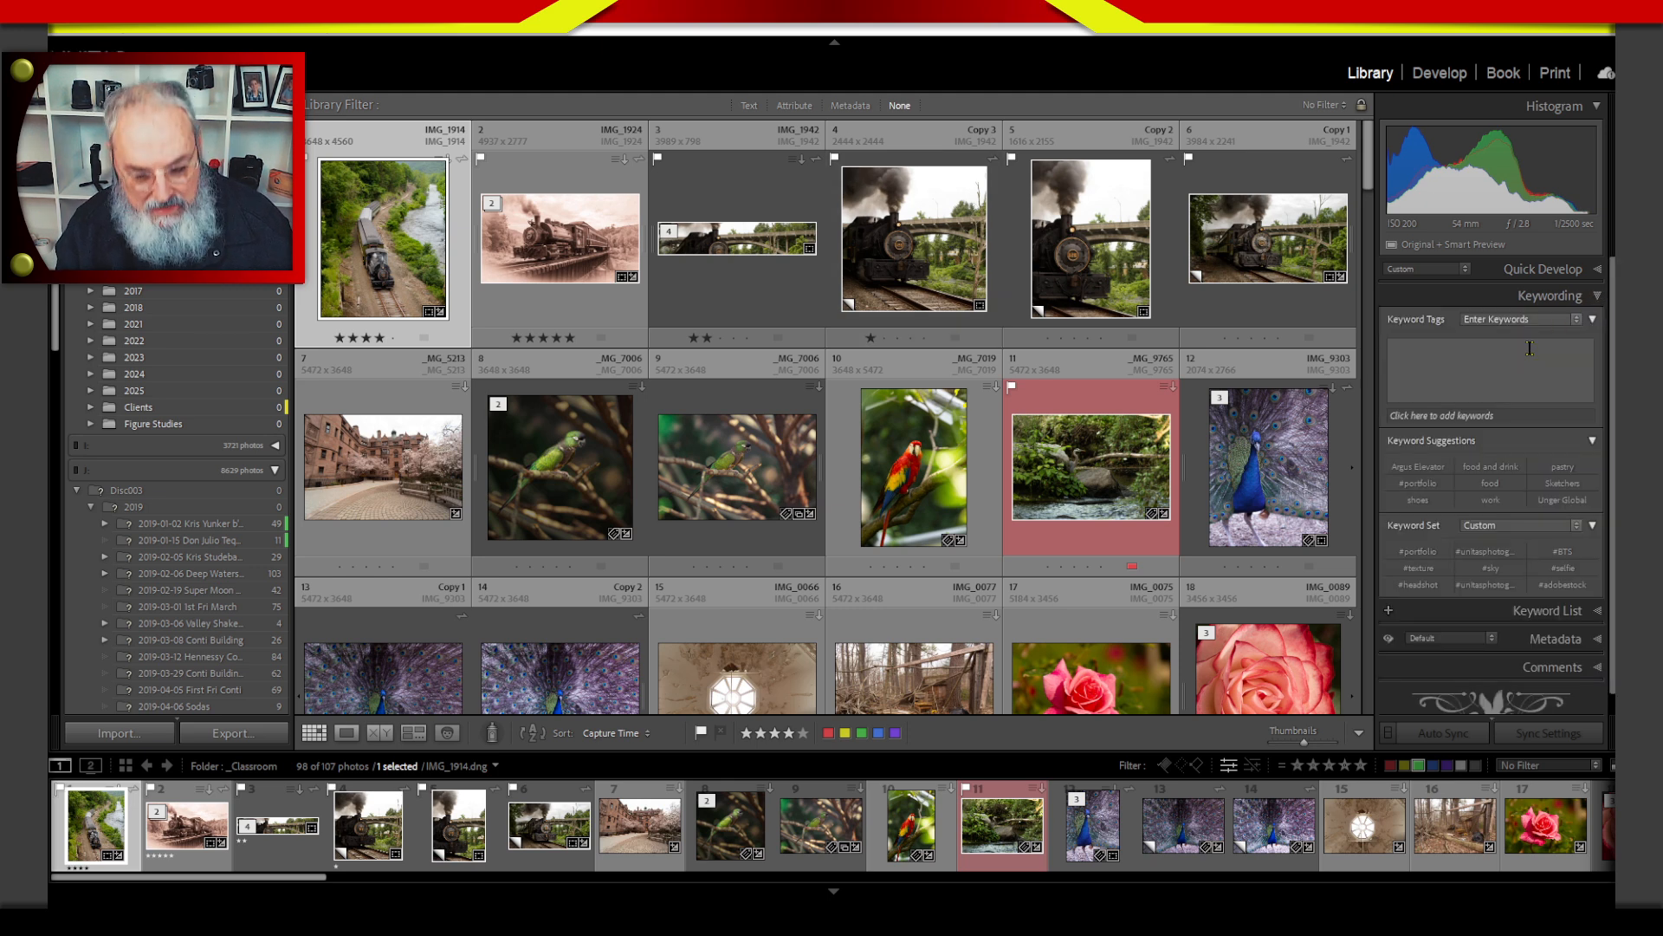
{"action": "left_click", "coordinate": [1594, 298]}
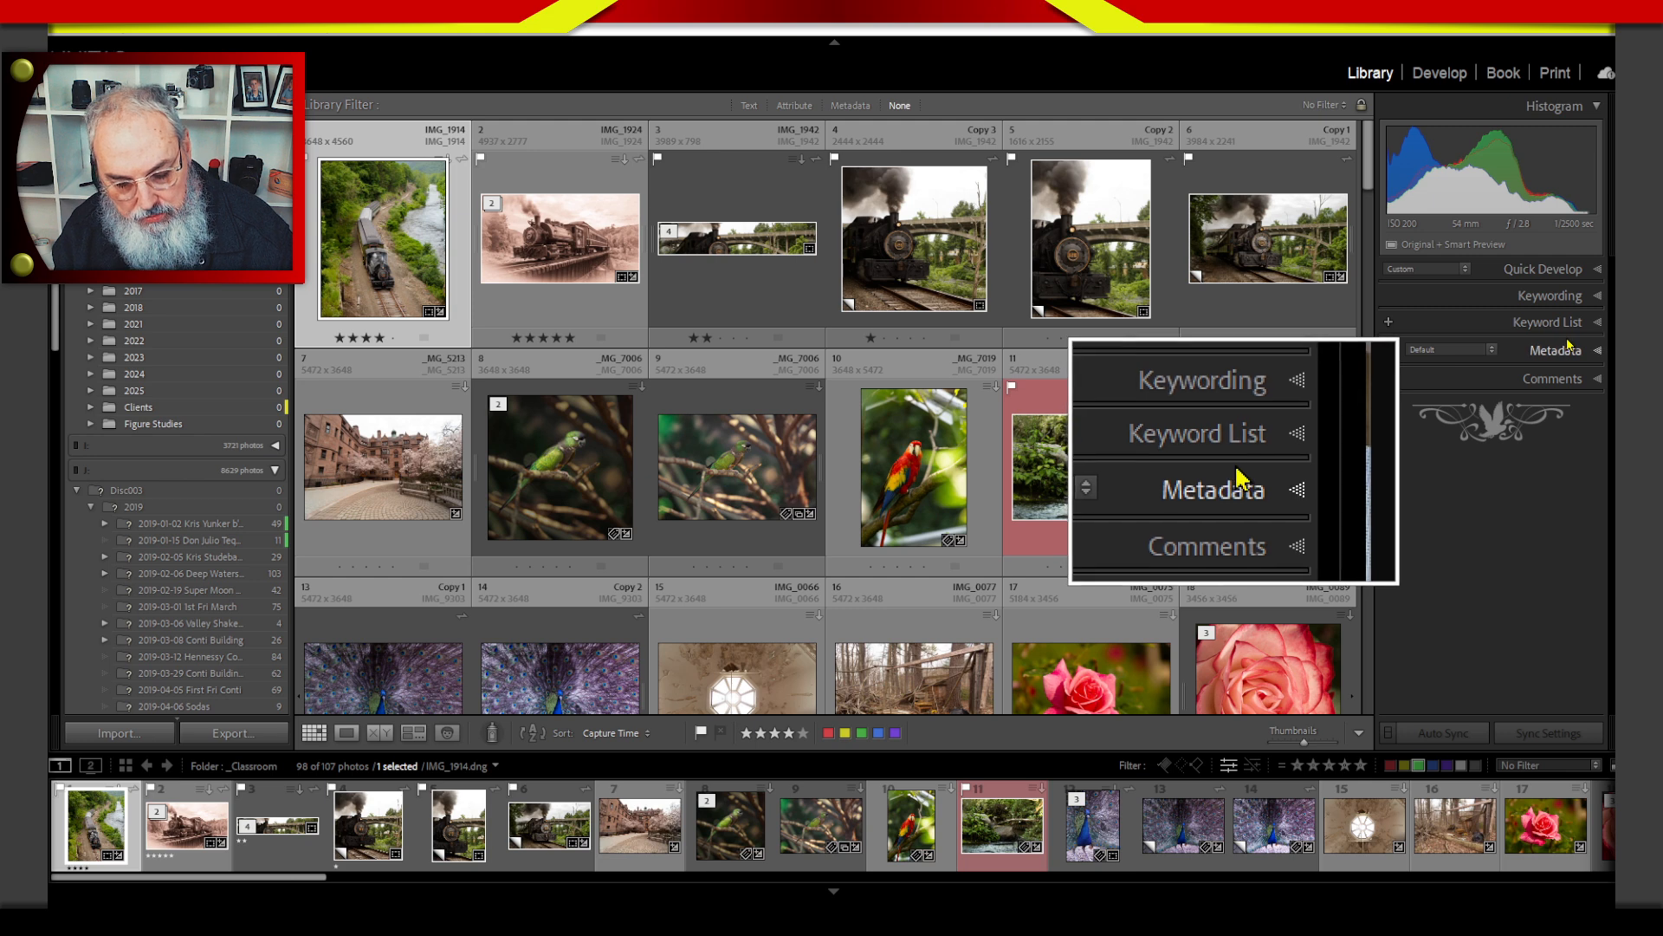
{"action": "left_click", "coordinate": [1594, 296]}
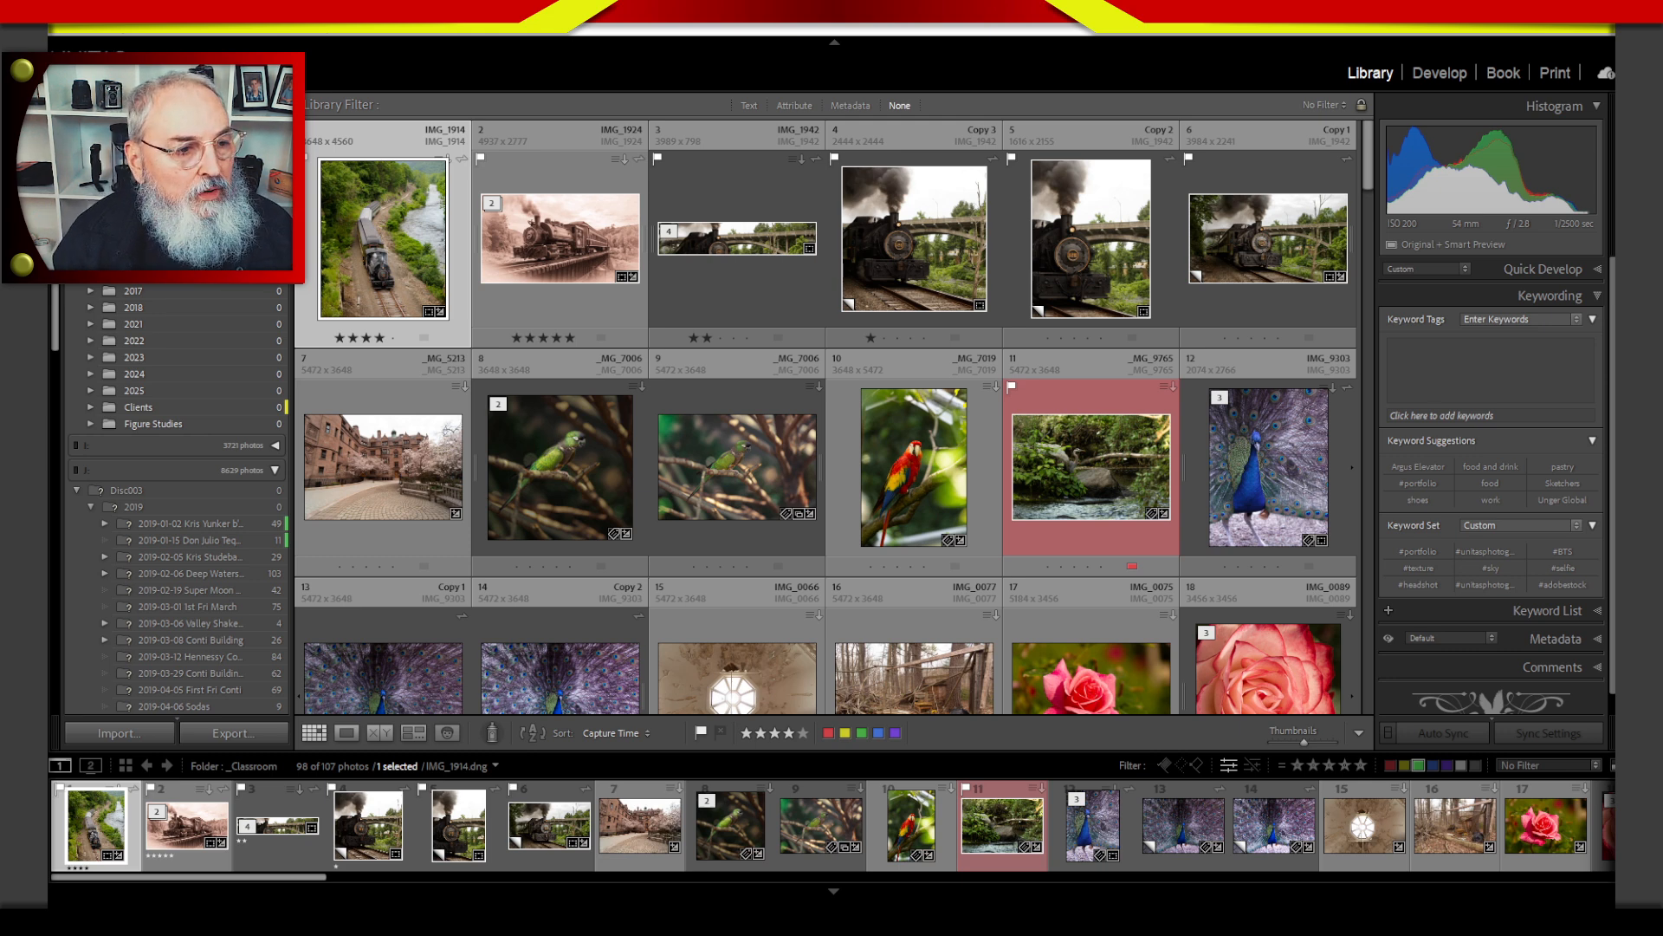
Select the train photos IMG_1914, IMG_1924 and IMG_1942 together and enter train as their first keyword.
{"action": "left_click", "coordinate": [685, 279]}
{"action": "left_click", "coordinate": [575, 298]}
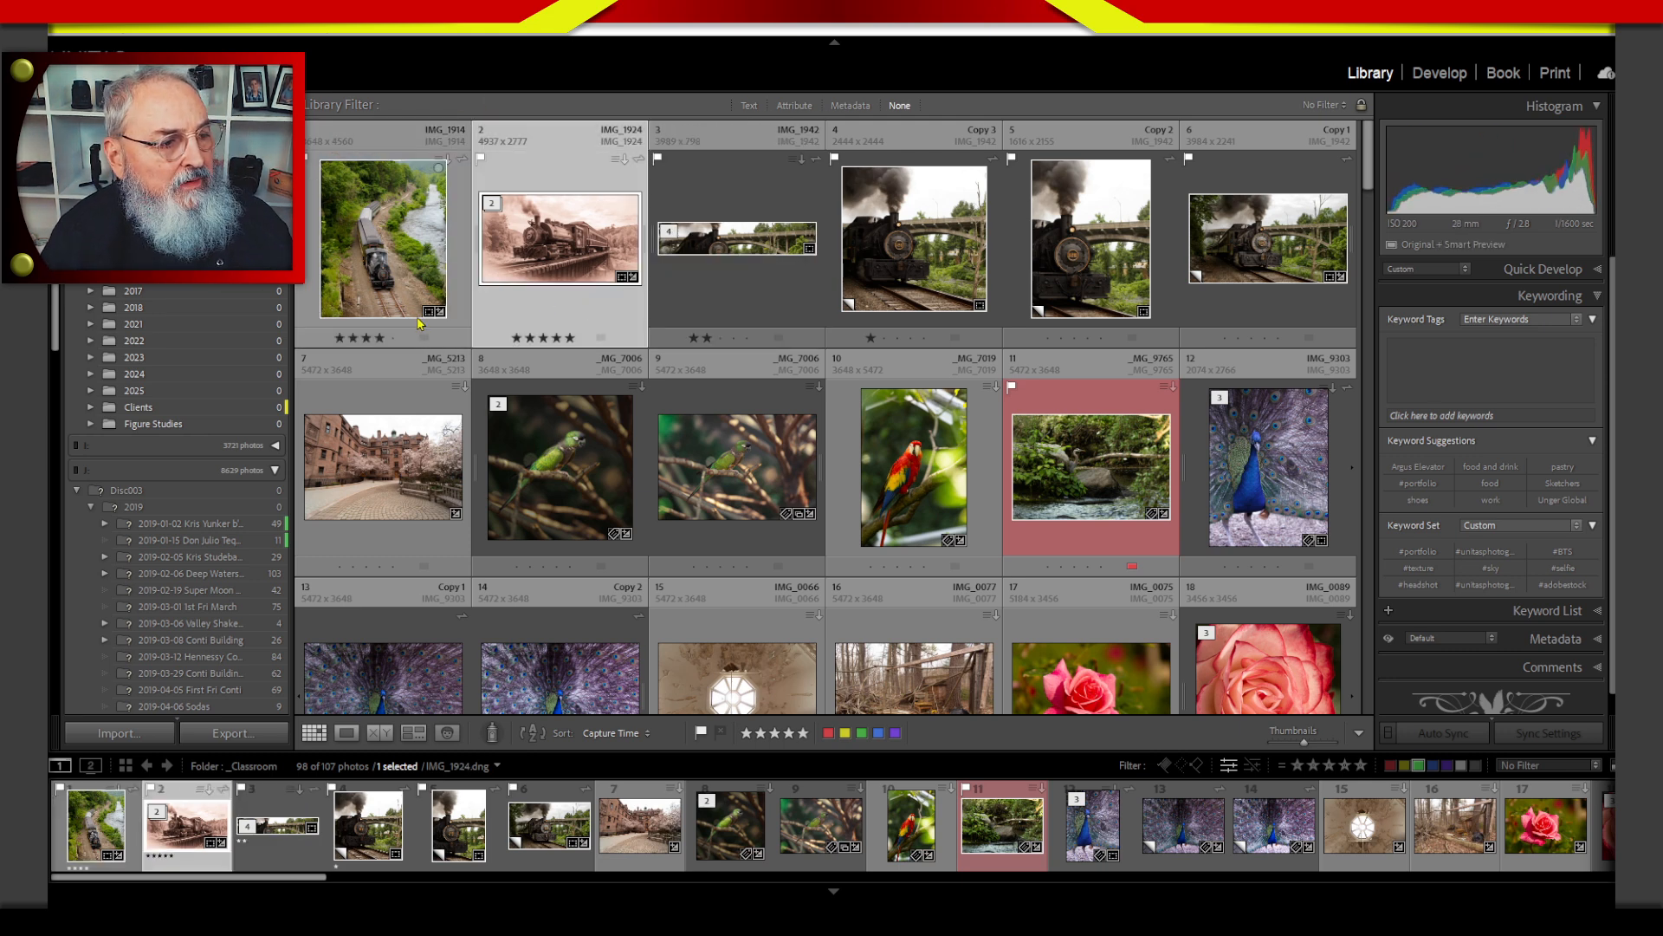
{"action": "left_click", "coordinate": [419, 322]}
{"action": "left_click", "coordinate": [656, 340], "text": "shift"}
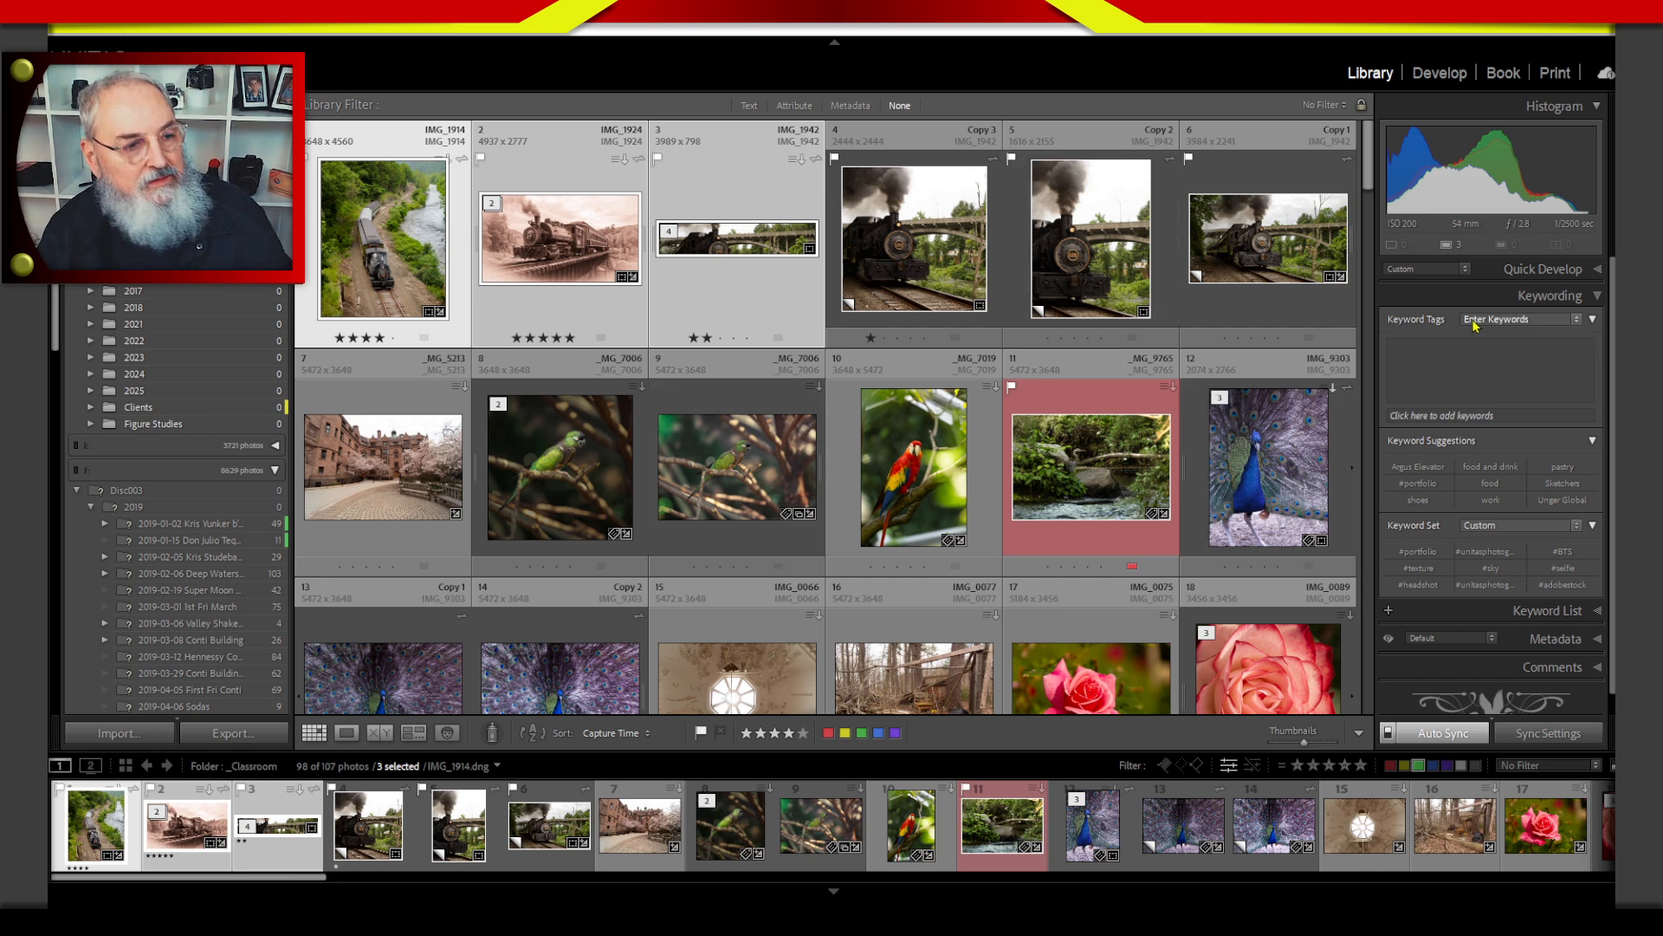
{"action": "left_click", "coordinate": [1480, 351]}
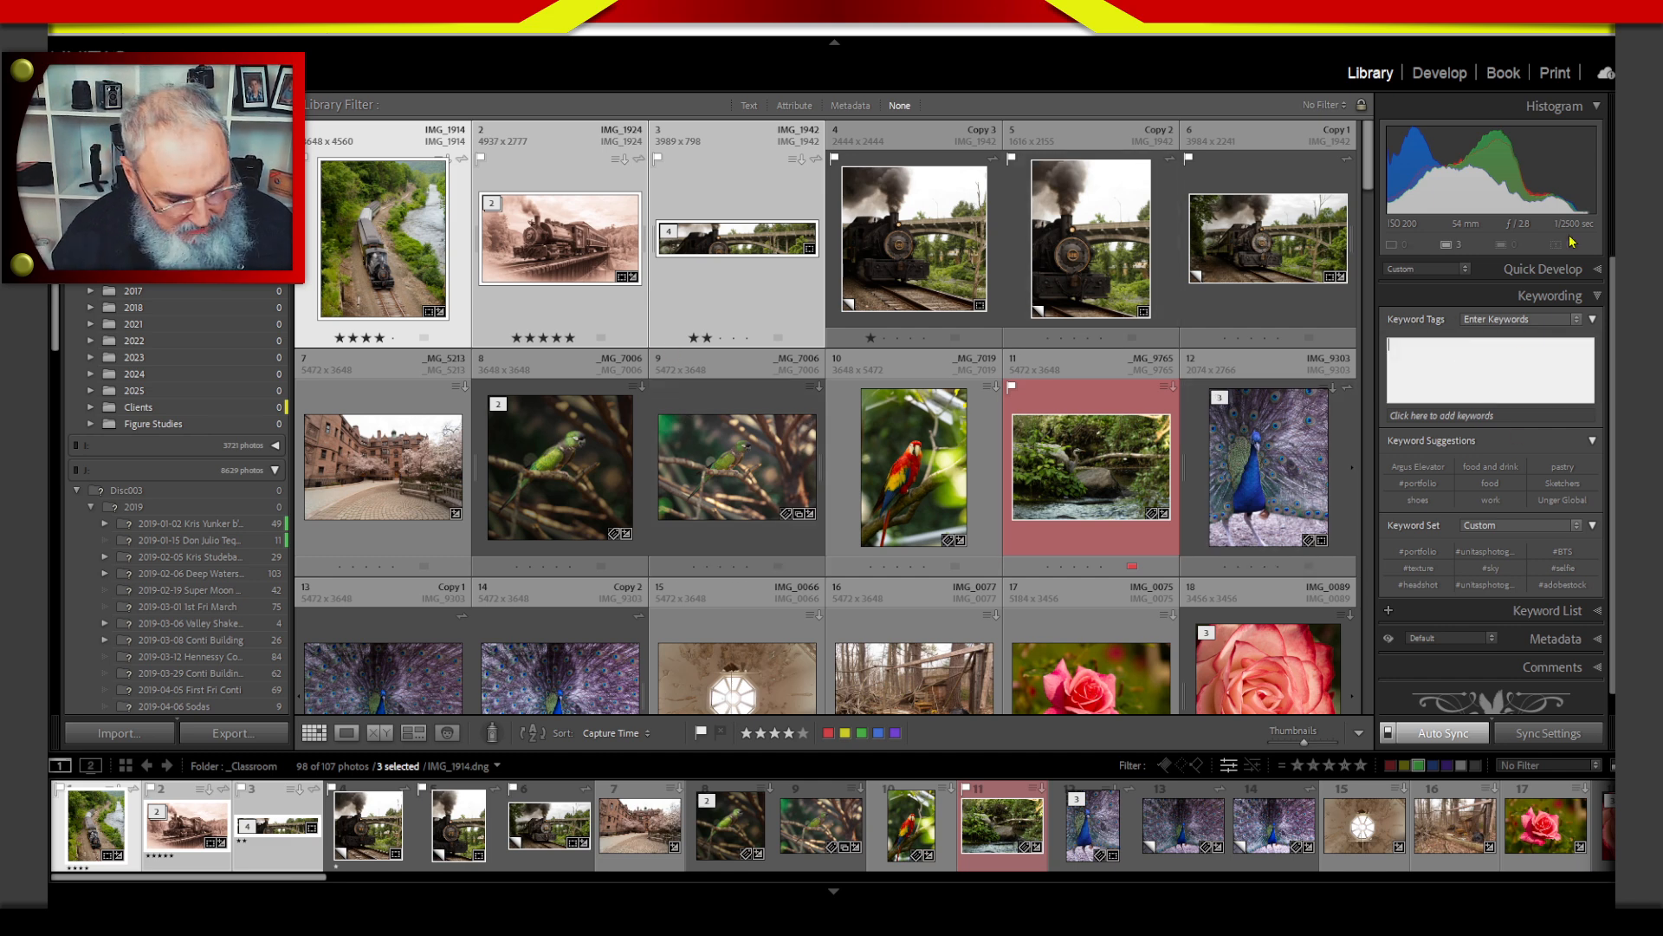
{"action": "type", "text": "tra"}
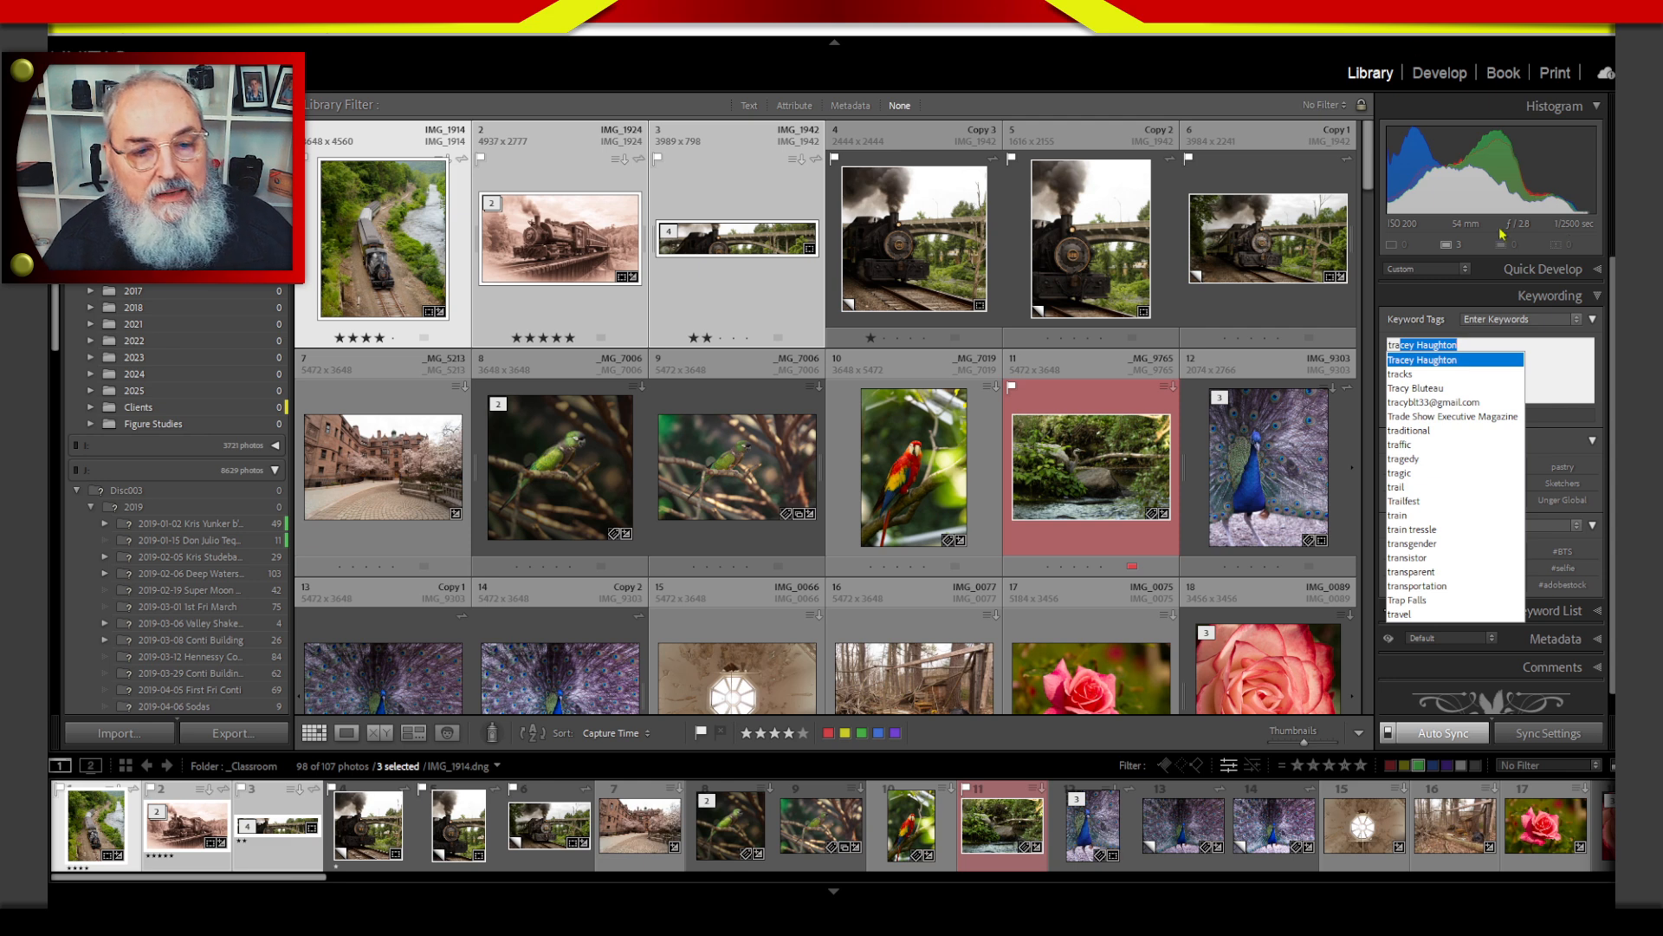
{"action": "type", "text": "in"}
{"action": "key", "text": "Return"}
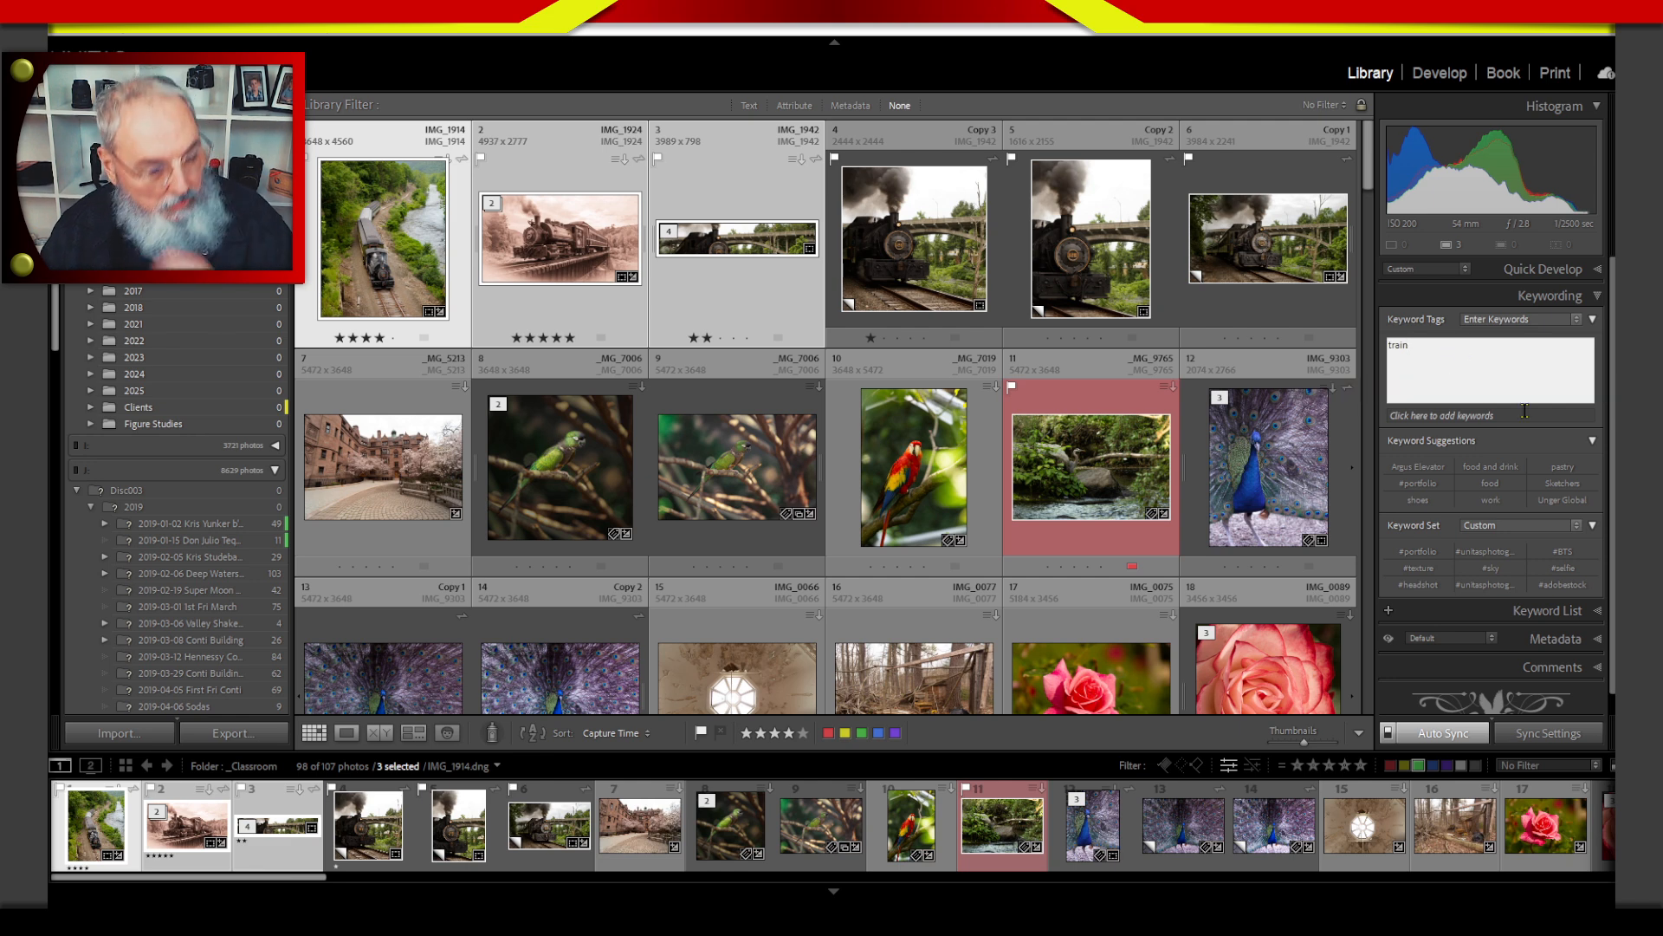
Add N.E. Train Museum and steam engine to the keyword entry and apply the keywords to the three selected photos.
{"action": "type", "text": ","}
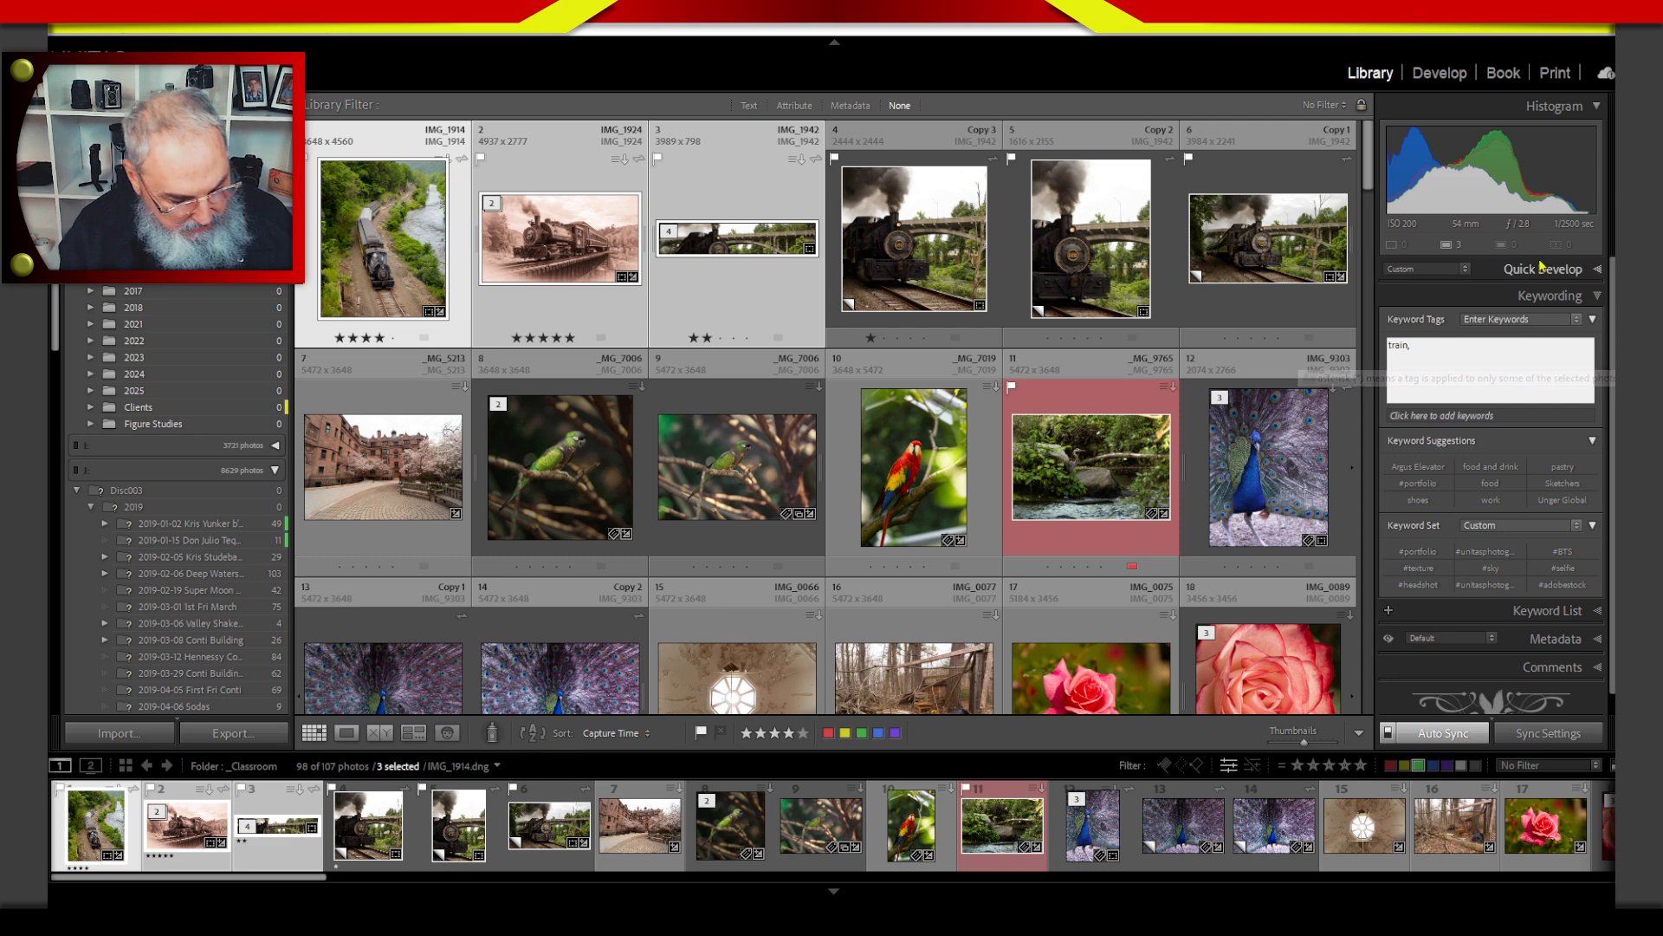
{"action": "type", "text": " N"}
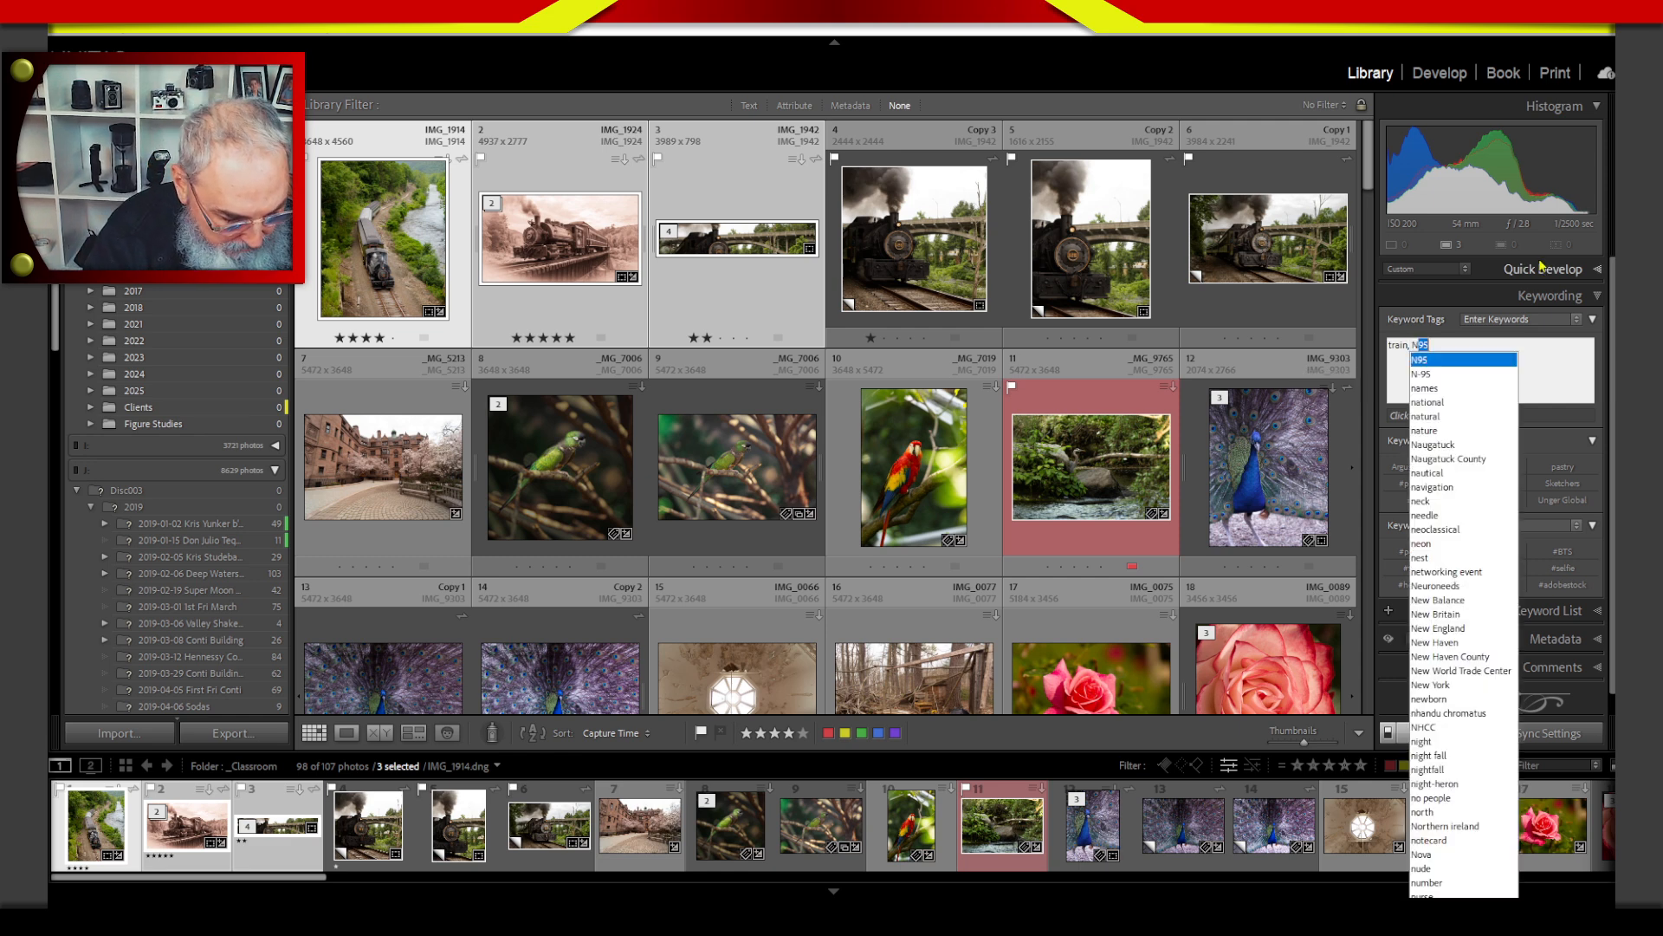
{"action": "type", "text": ".E. "}
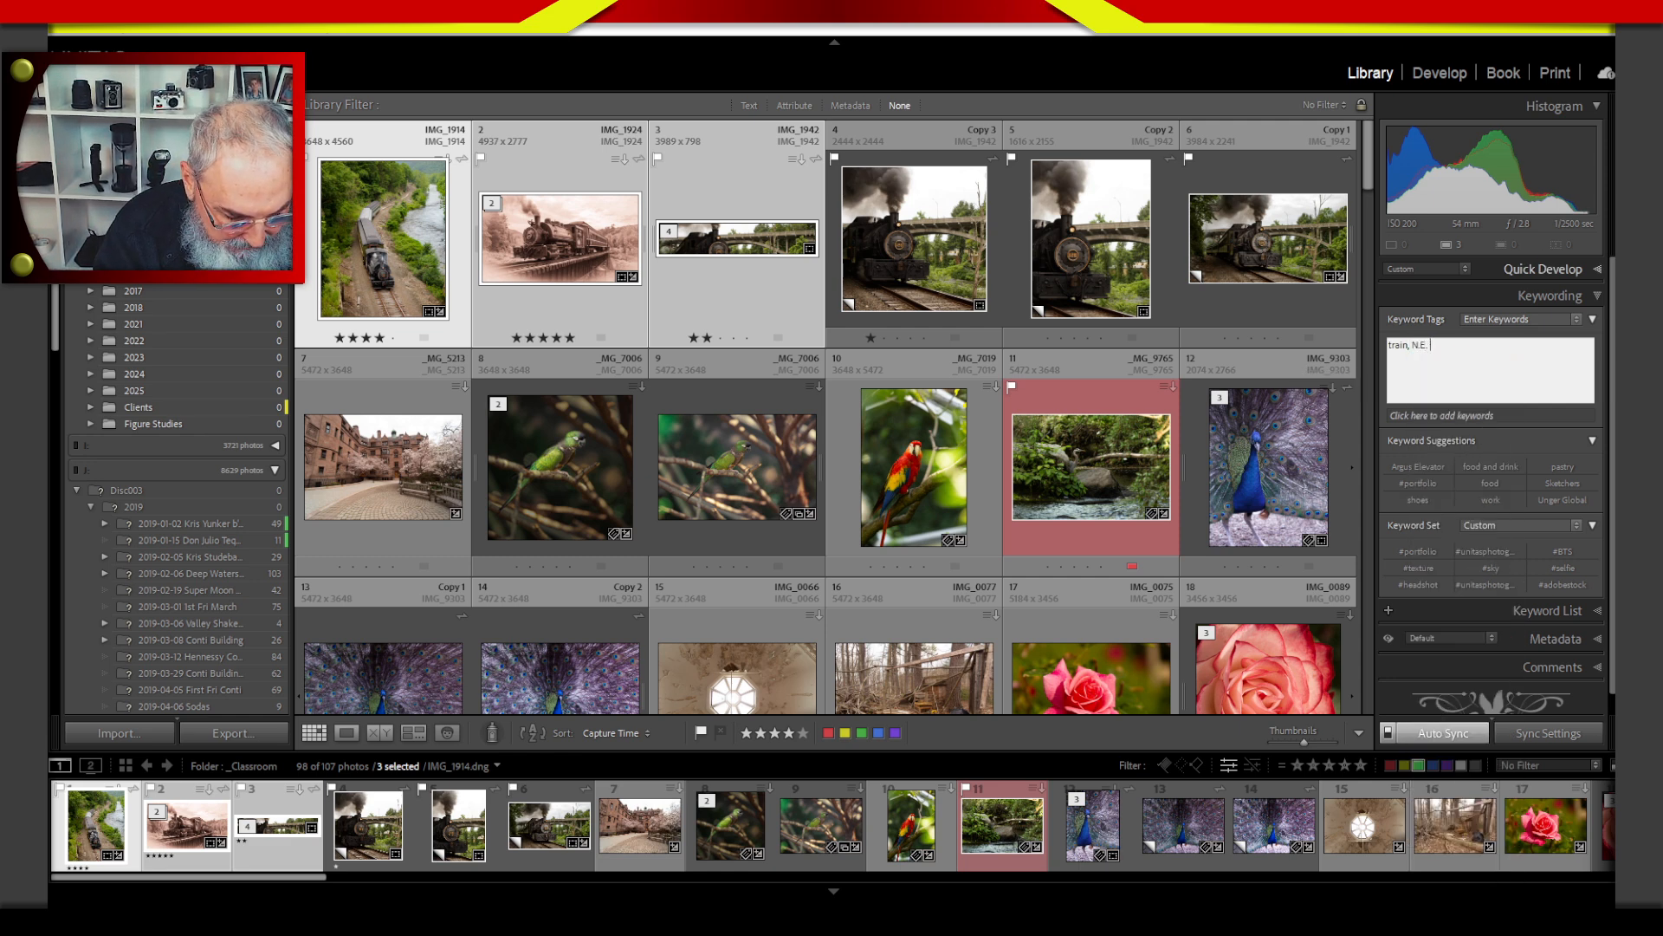
{"action": "type", "text": "Train Muse"}
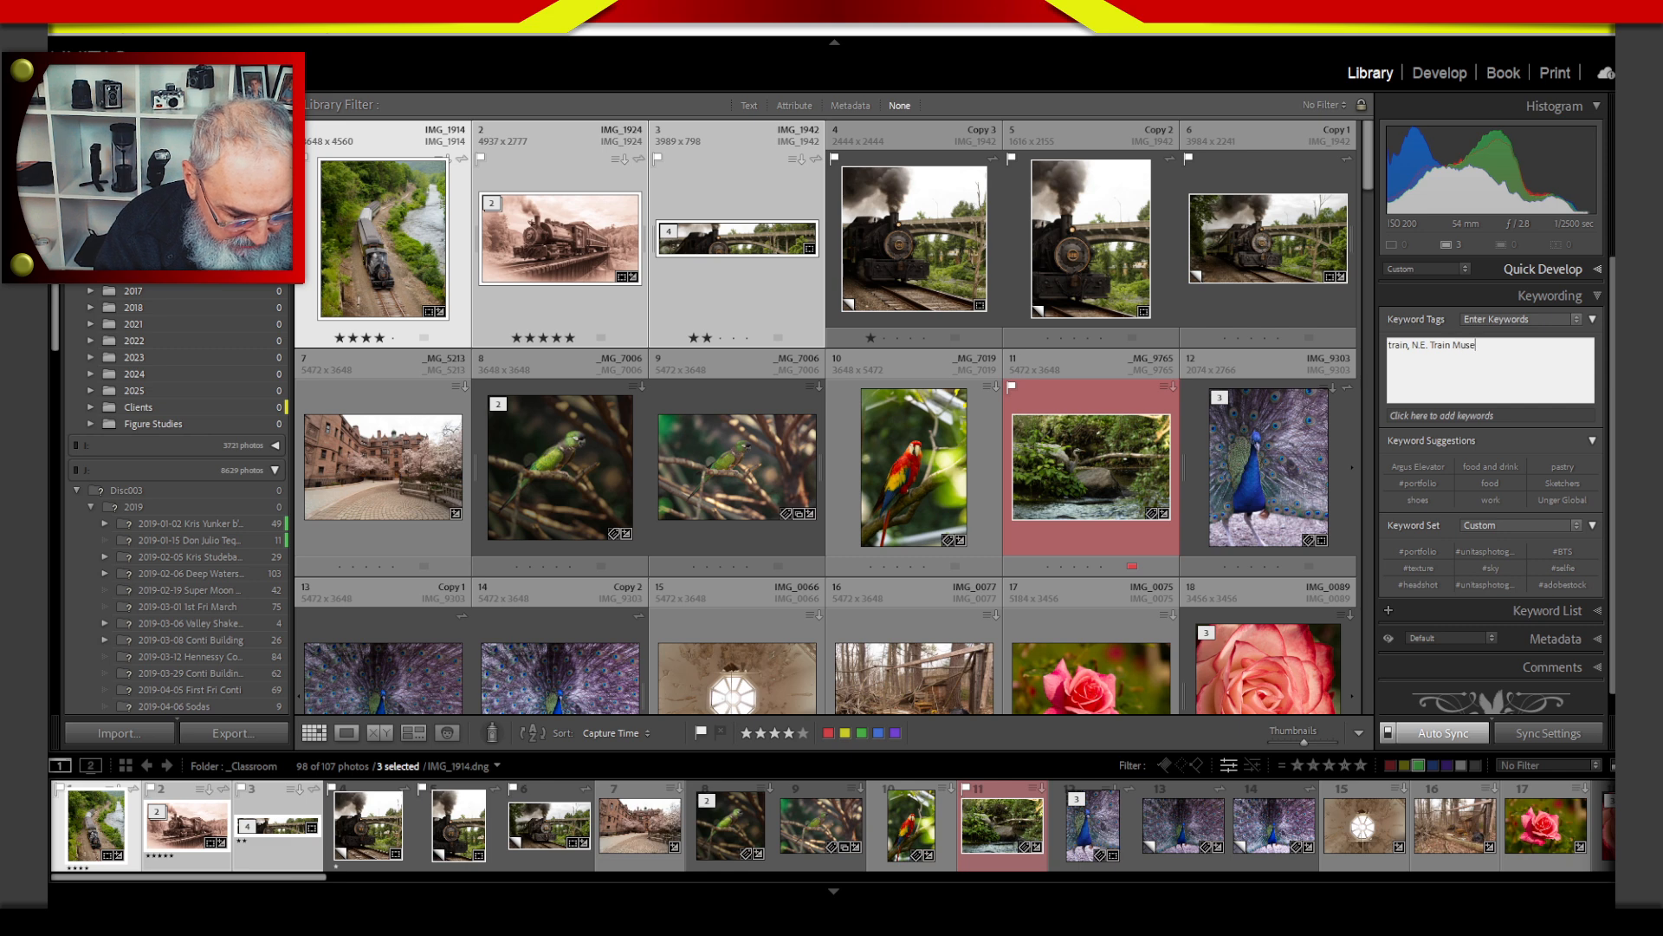
{"action": "type", "text": "um"}
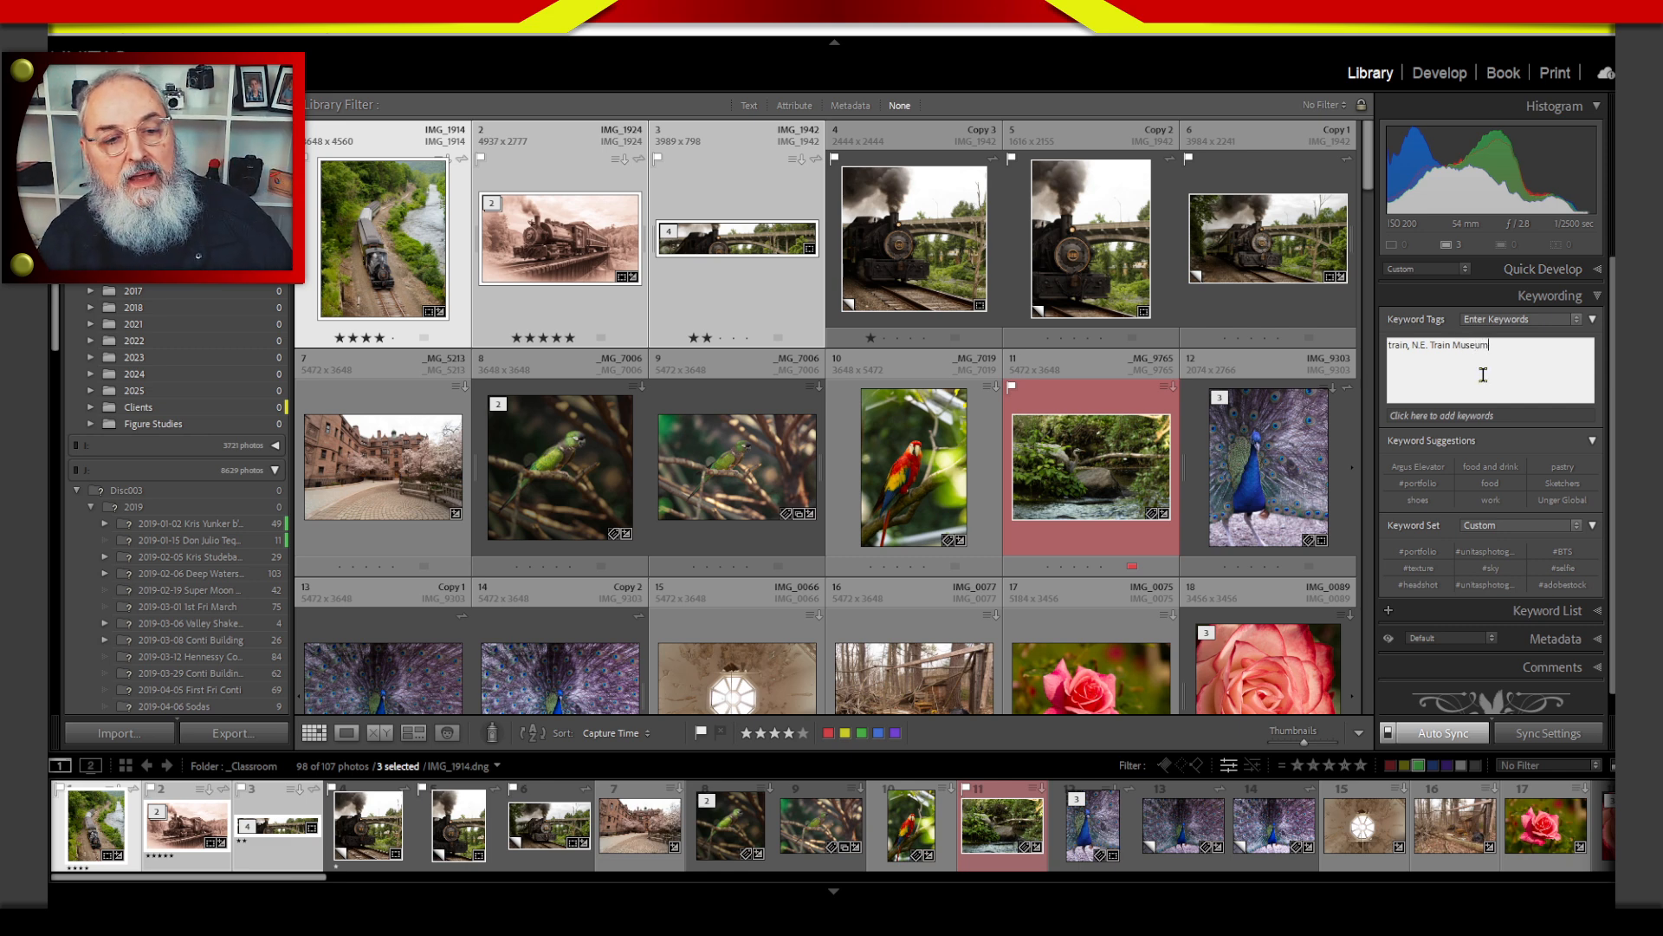
{"action": "type", "text": ","}
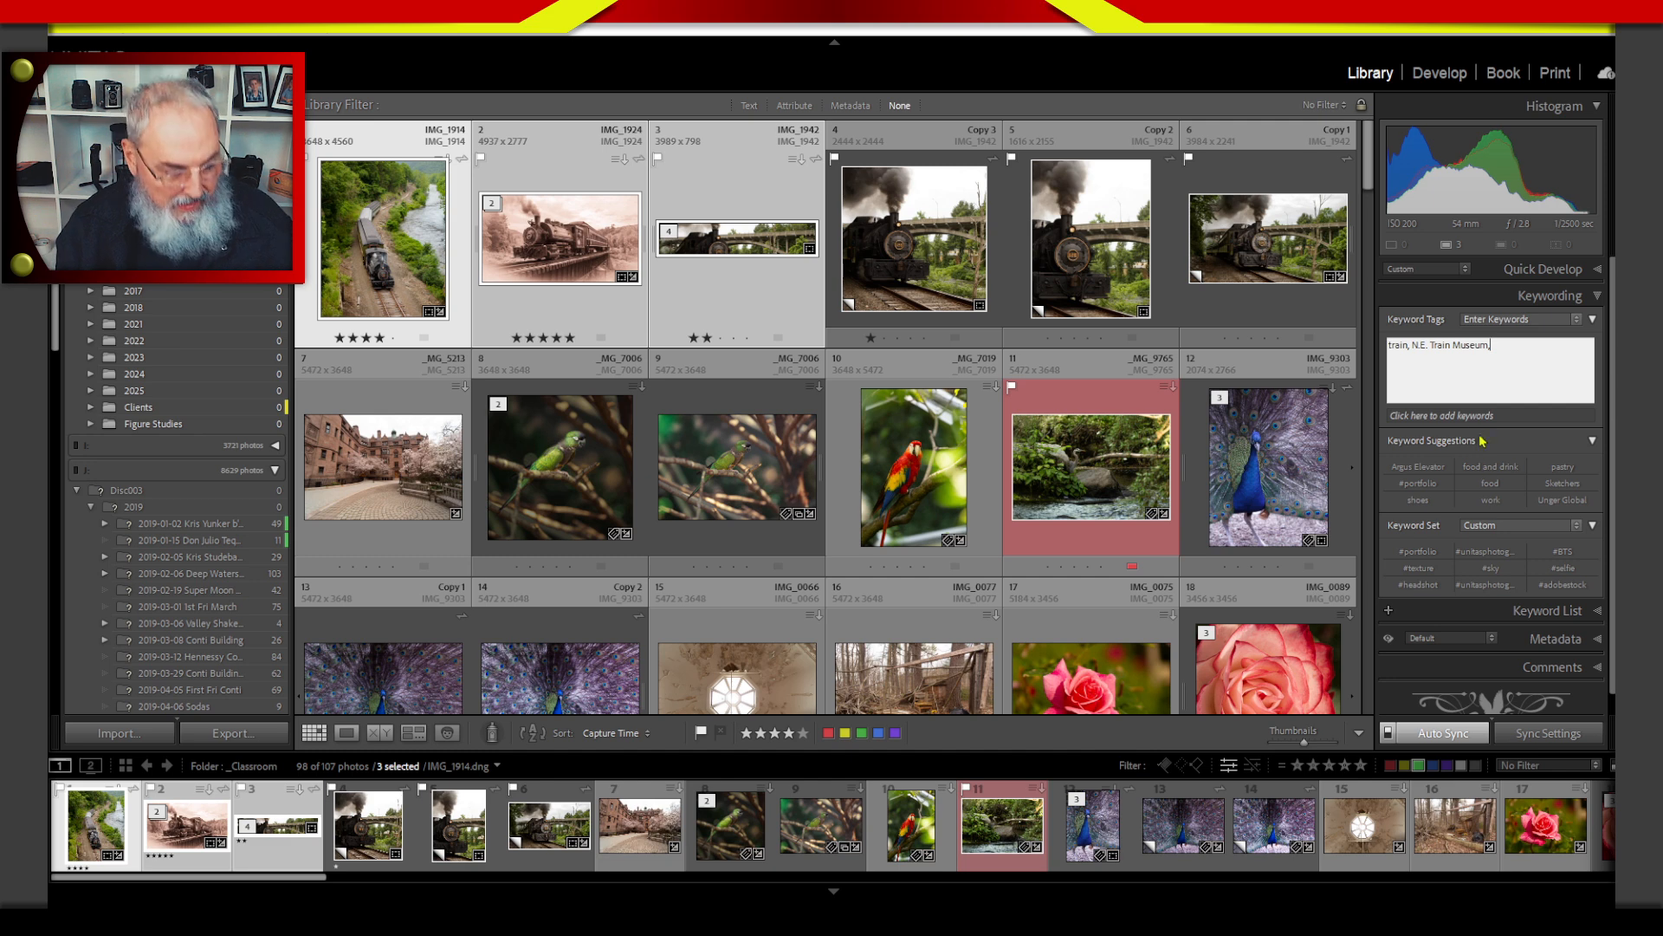
{"action": "type", "text": "steam"}
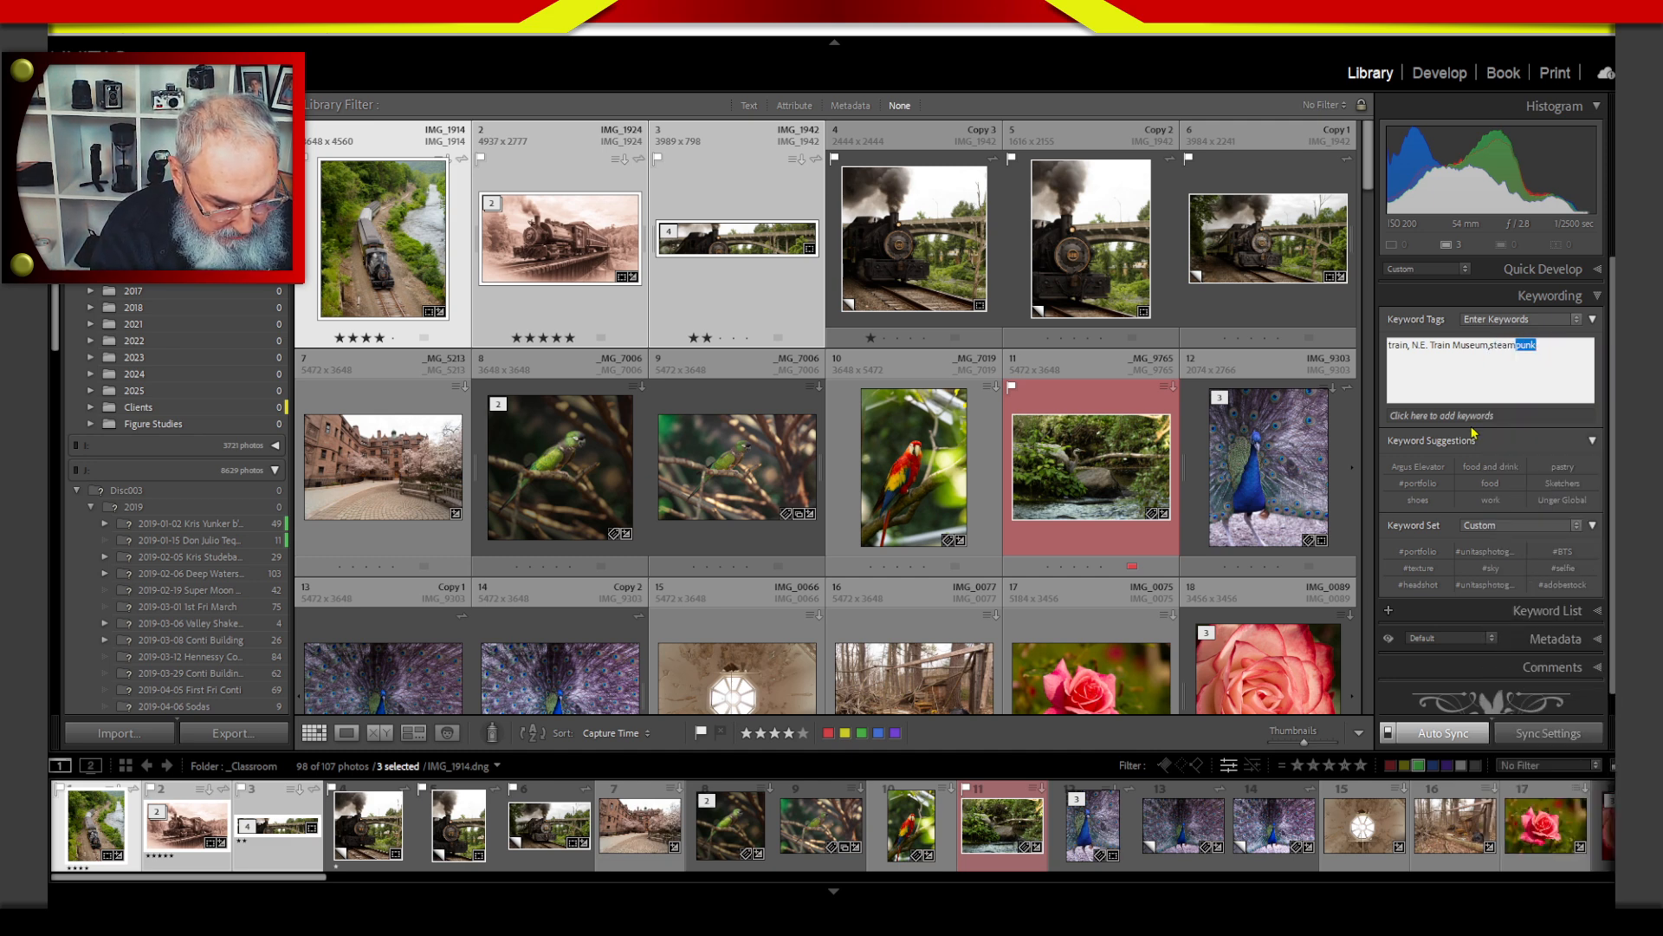
{"action": "type", "text": " engine"}
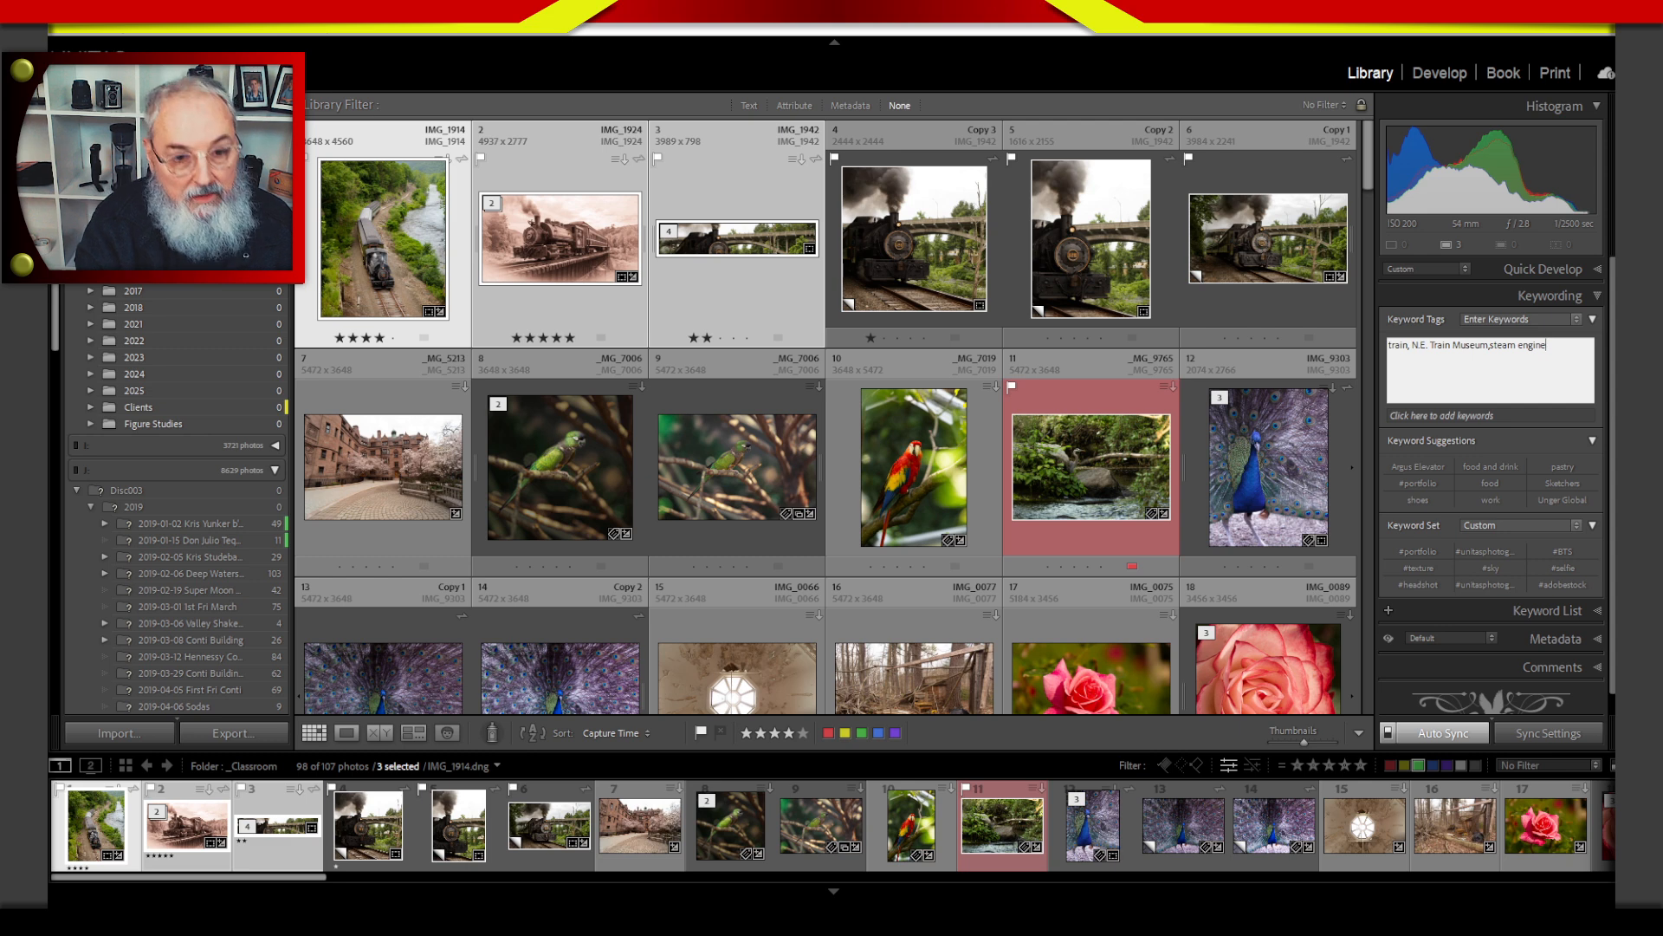
{"action": "key", "text": "Return"}
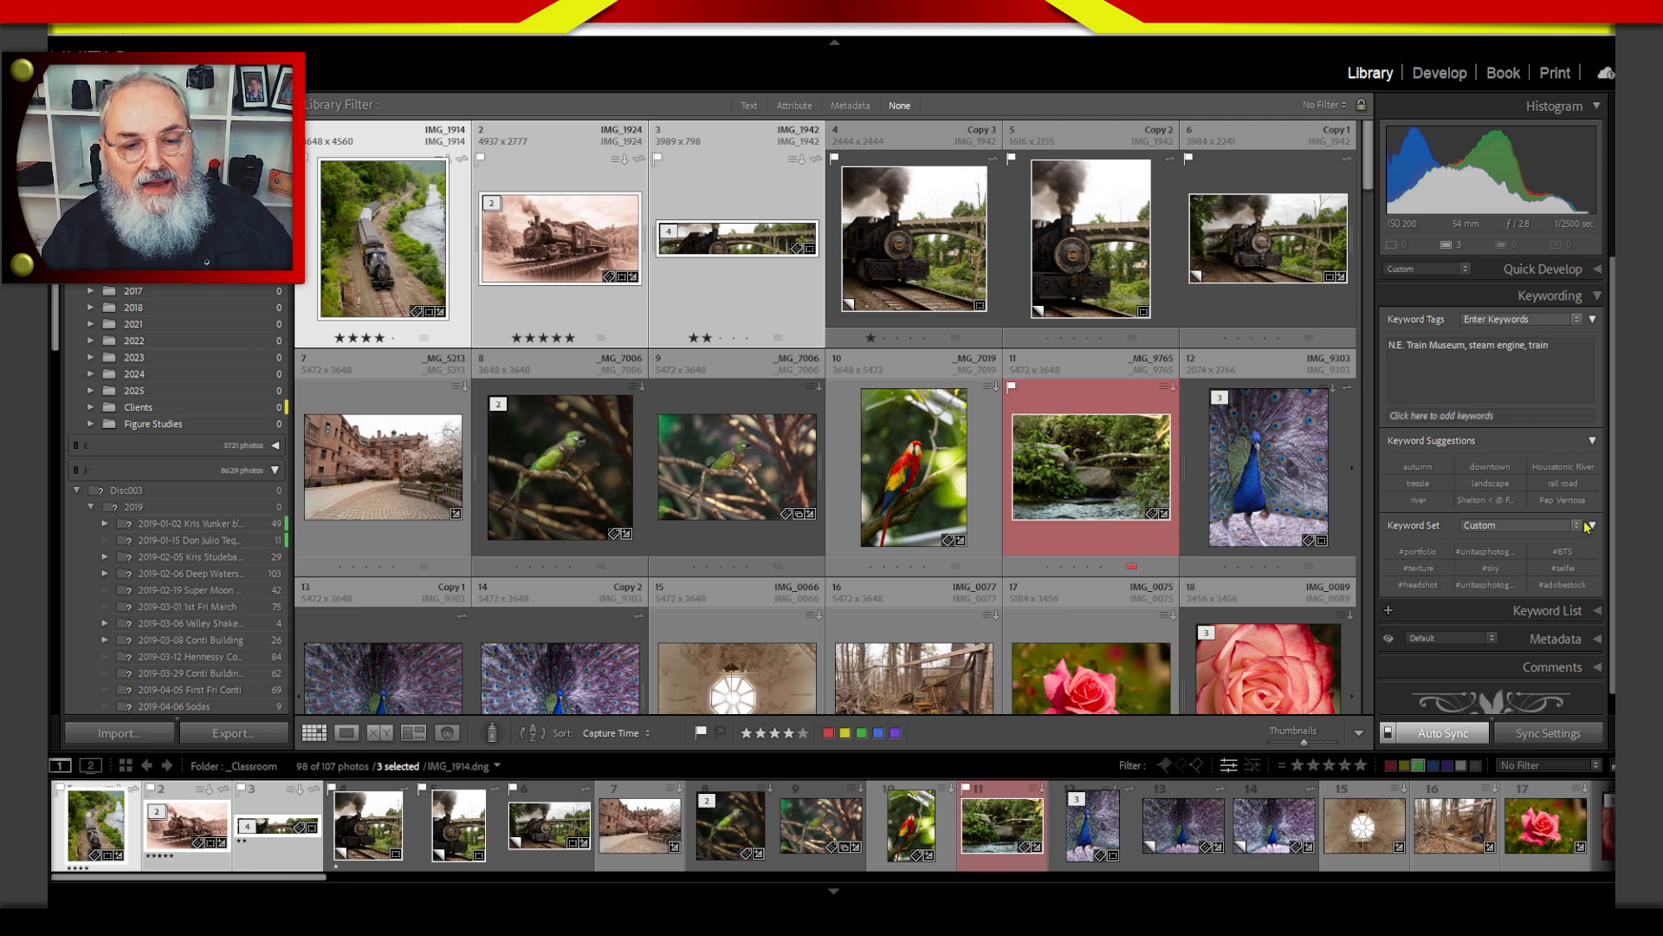
Try the Outdoor Photography keyword set and switch to the Wedding Photography set.
{"action": "left_click", "coordinate": [1497, 526]}
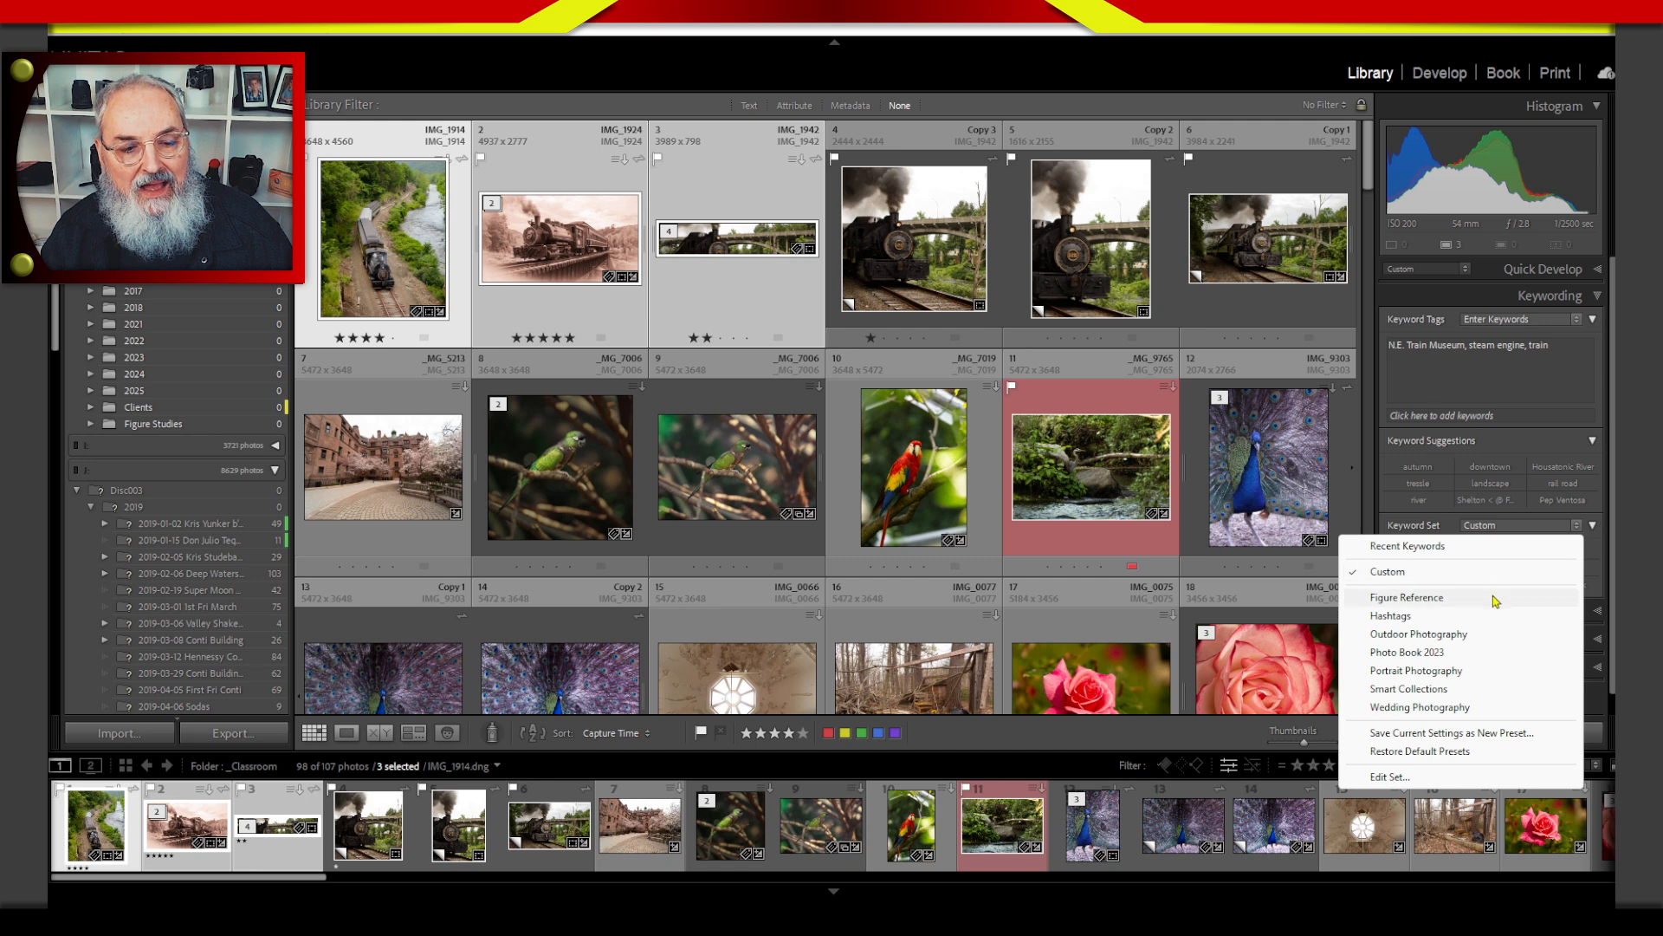
{"action": "left_click", "coordinate": [1477, 636]}
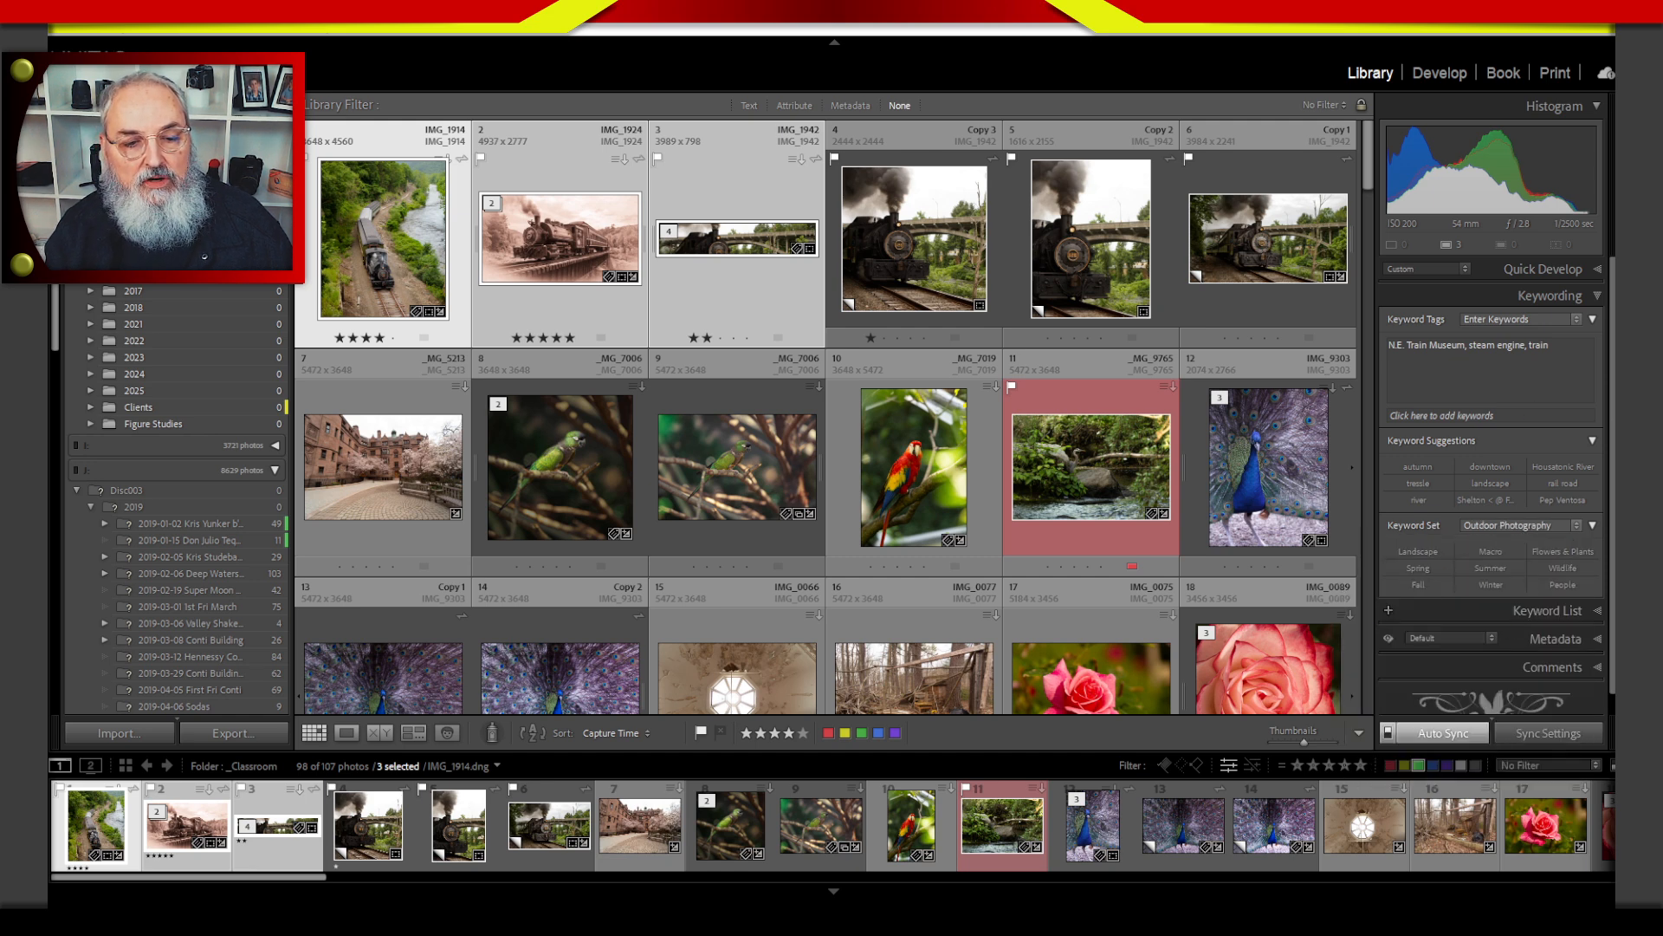
{"action": "left_click", "coordinate": [1553, 527]}
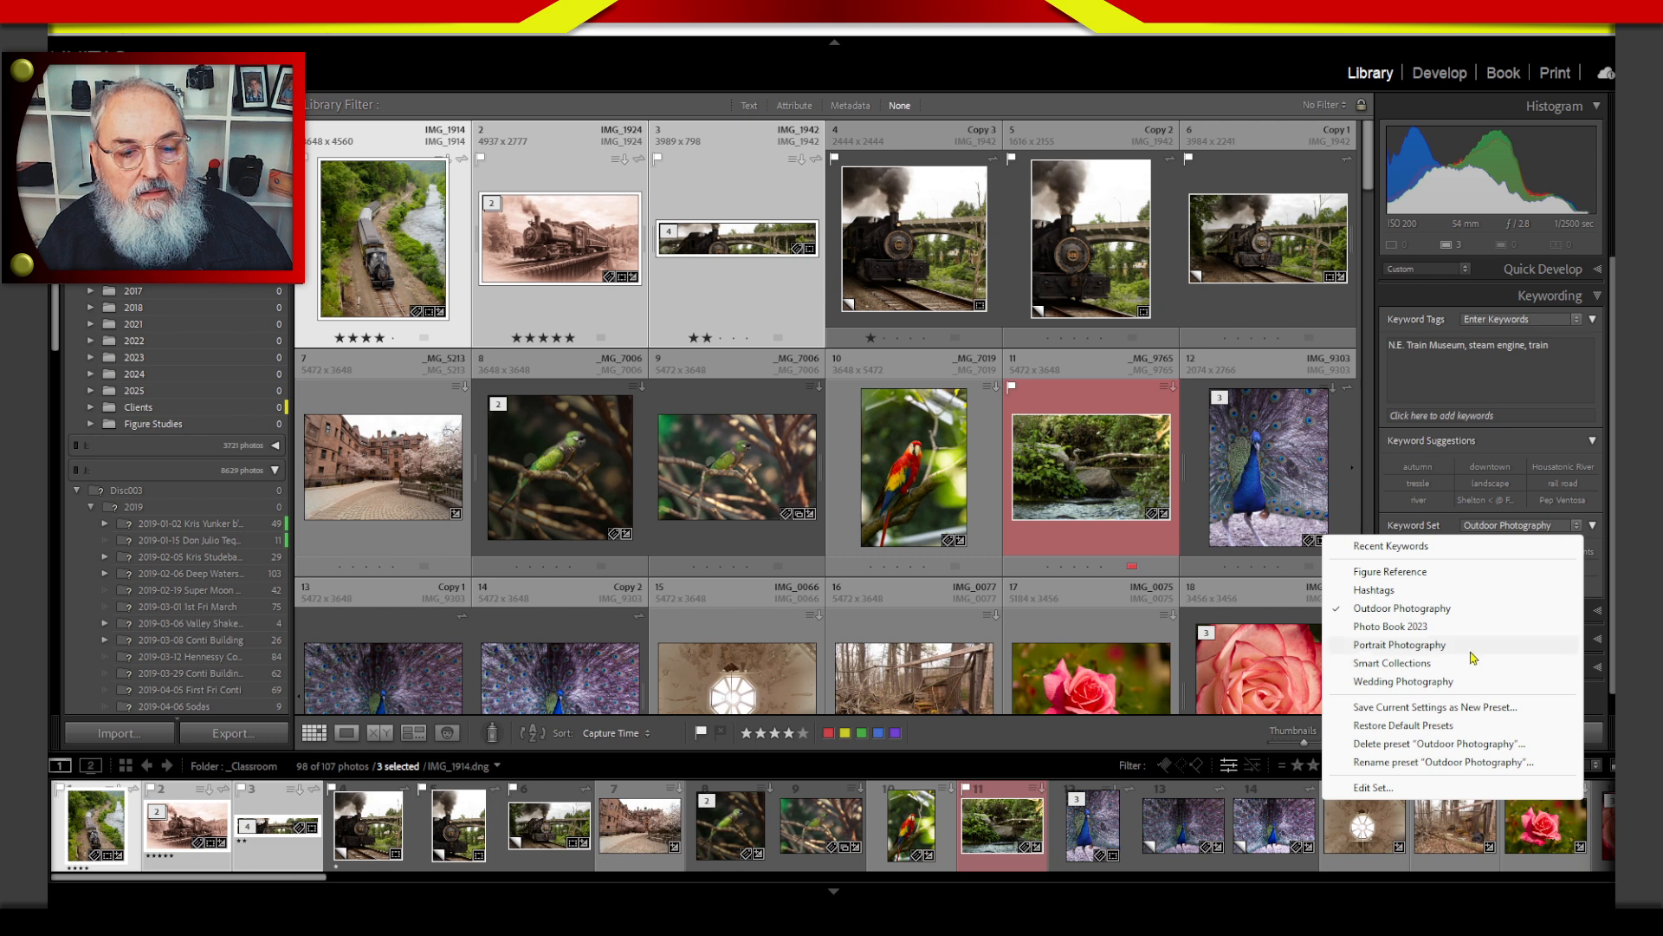
{"action": "left_click", "coordinate": [1452, 681]}
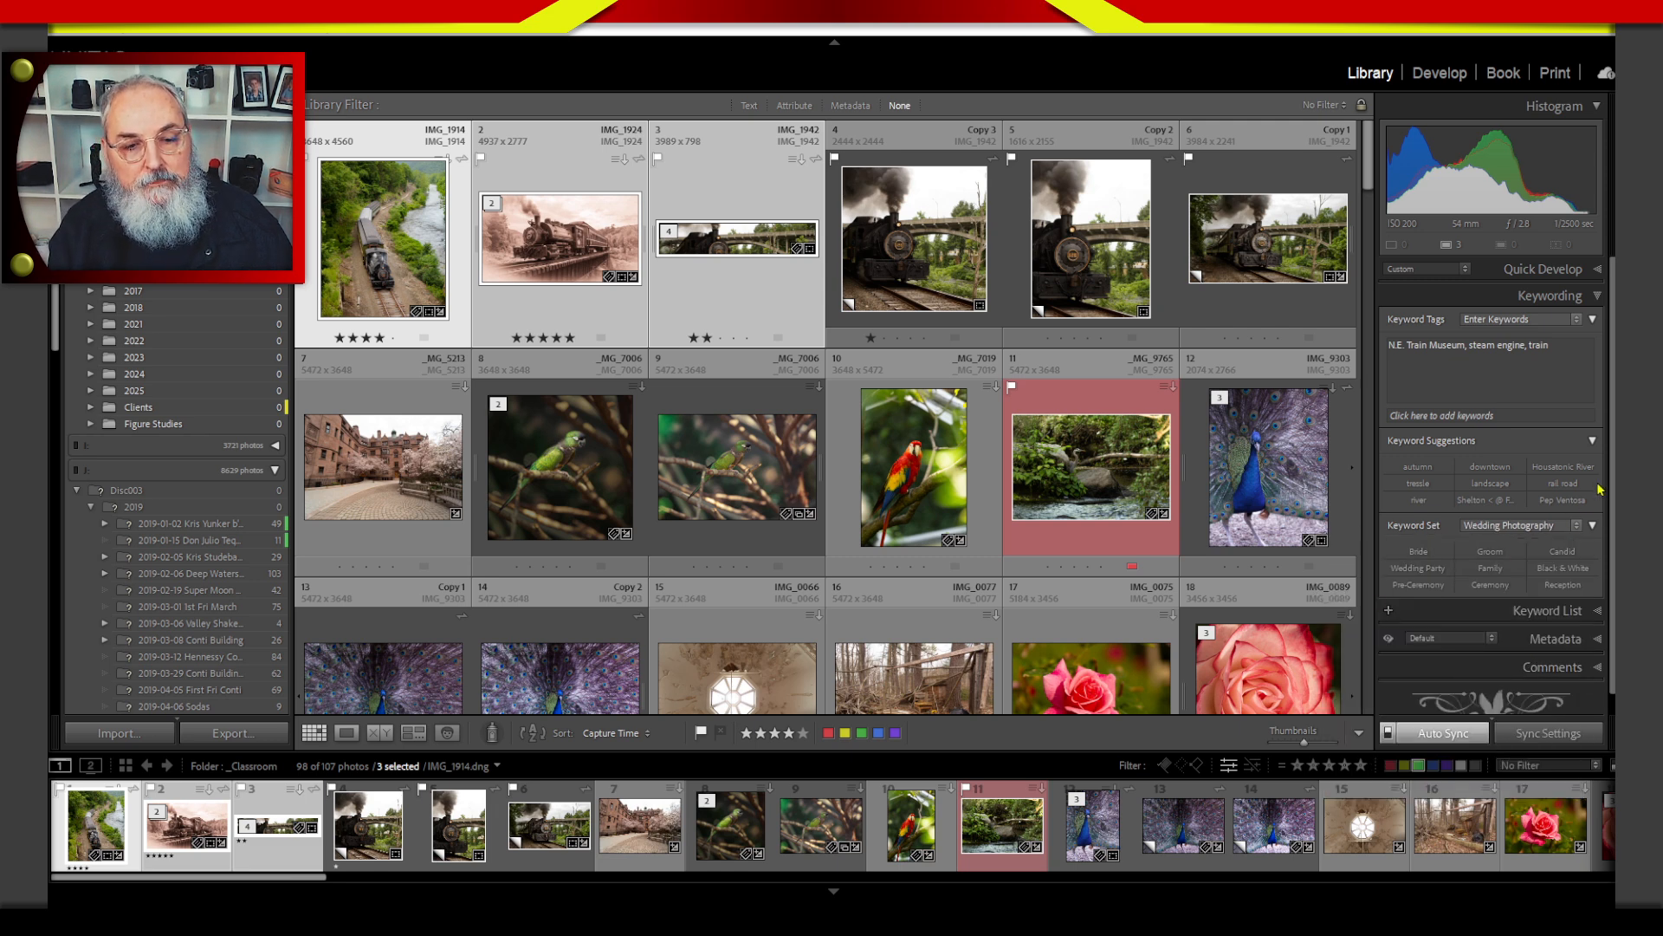
{"action": "scroll", "coordinate": [1513, 556], "scroll_direction": "down", "scroll_amount": 1}
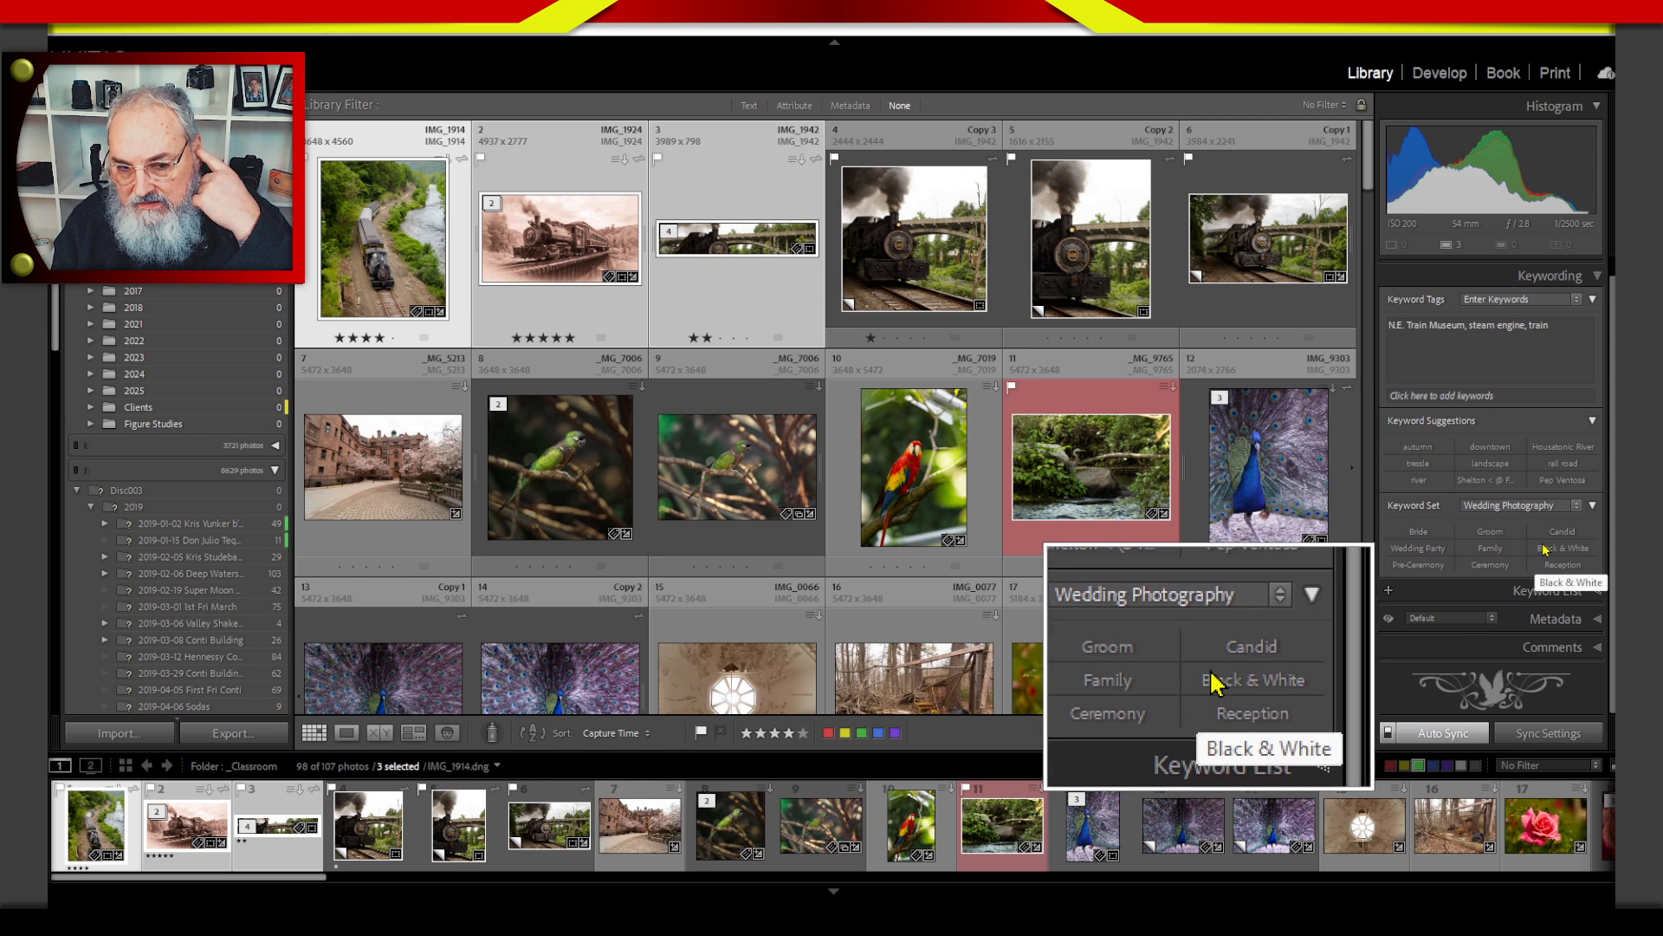
Open the Wedding Photography keyword set for editing to examine its keywords, and cancel without changing it.
{"action": "left_click", "coordinate": [1572, 506]}
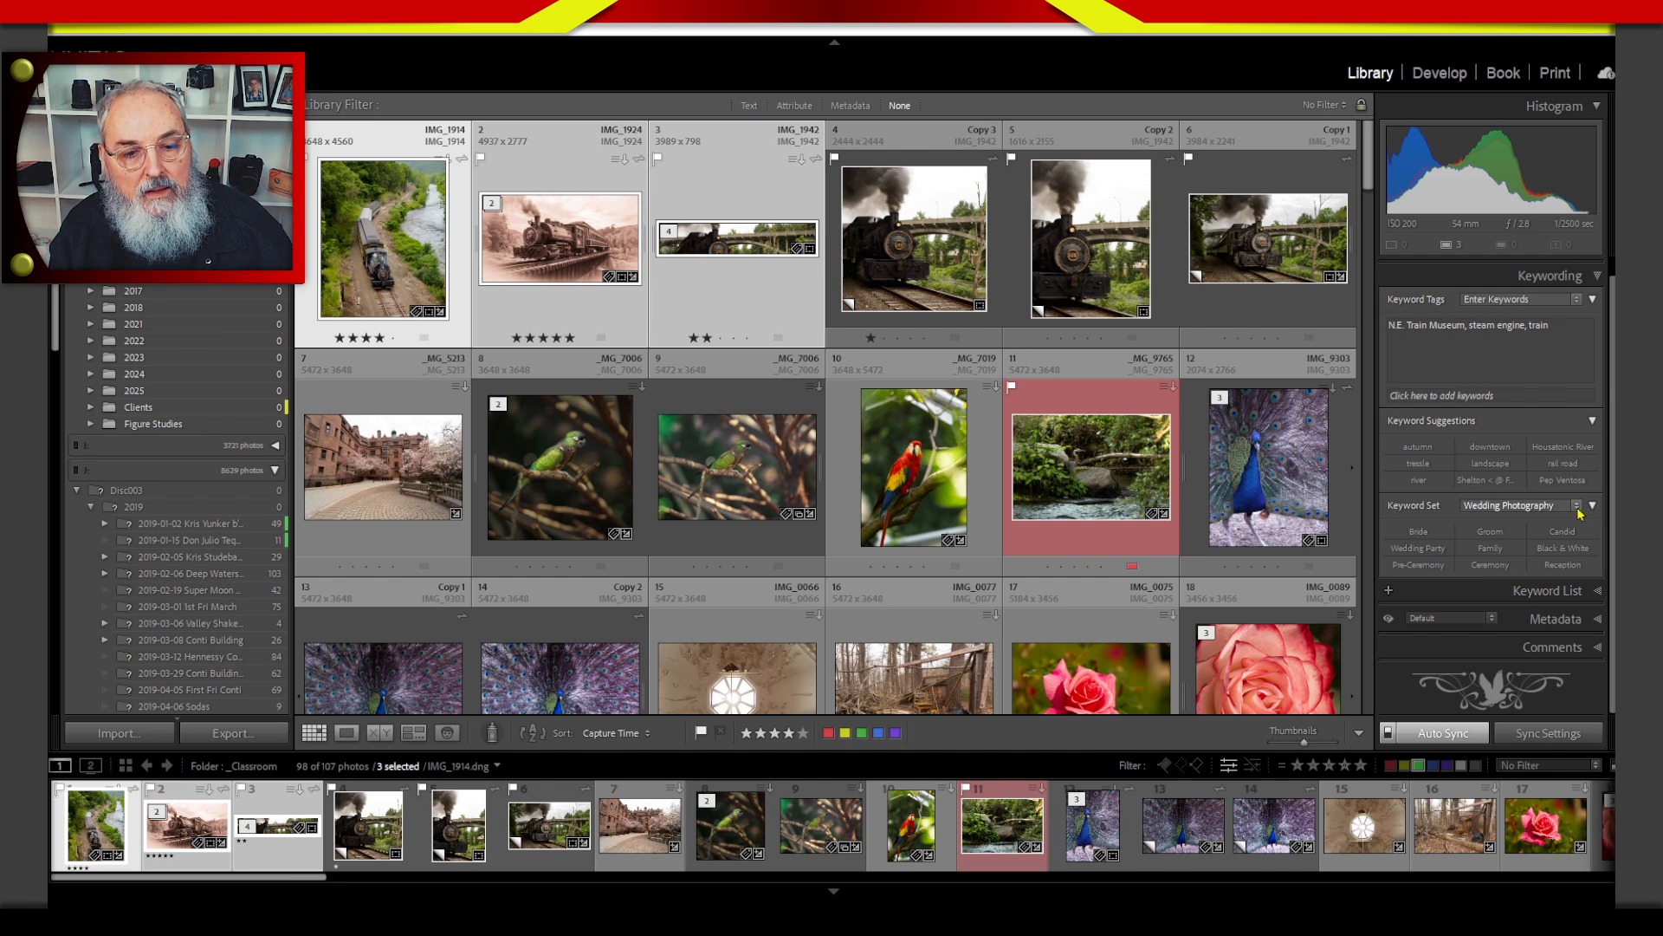
{"action": "left_click", "coordinate": [1373, 767]}
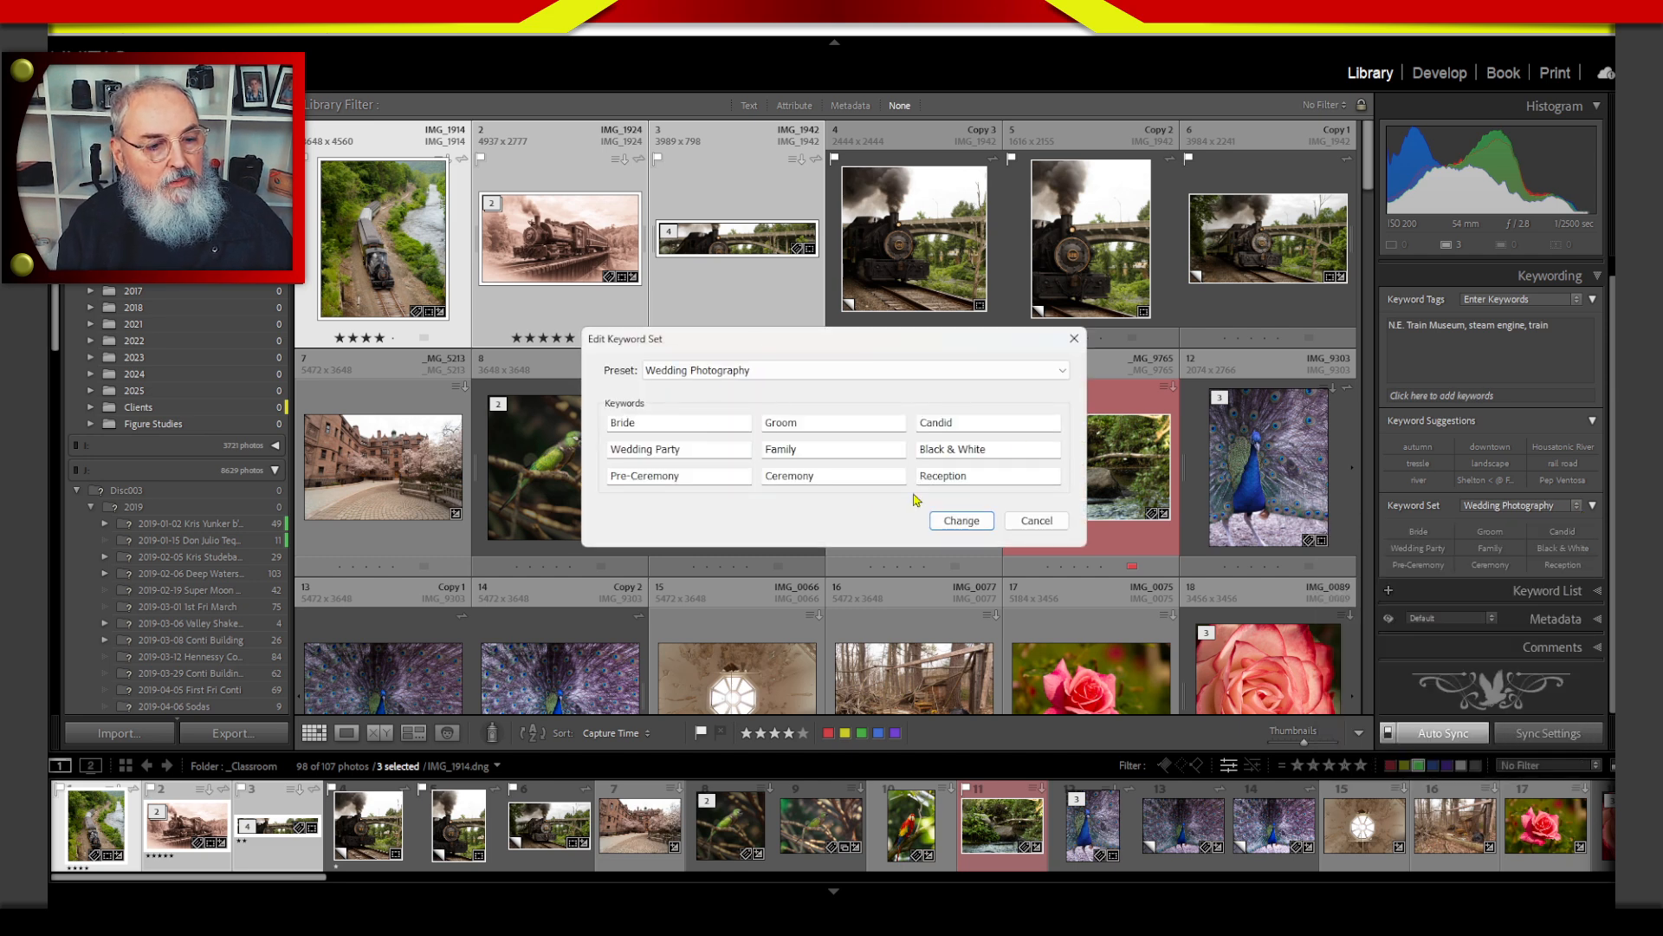
{"action": "left_click", "coordinate": [1031, 523]}
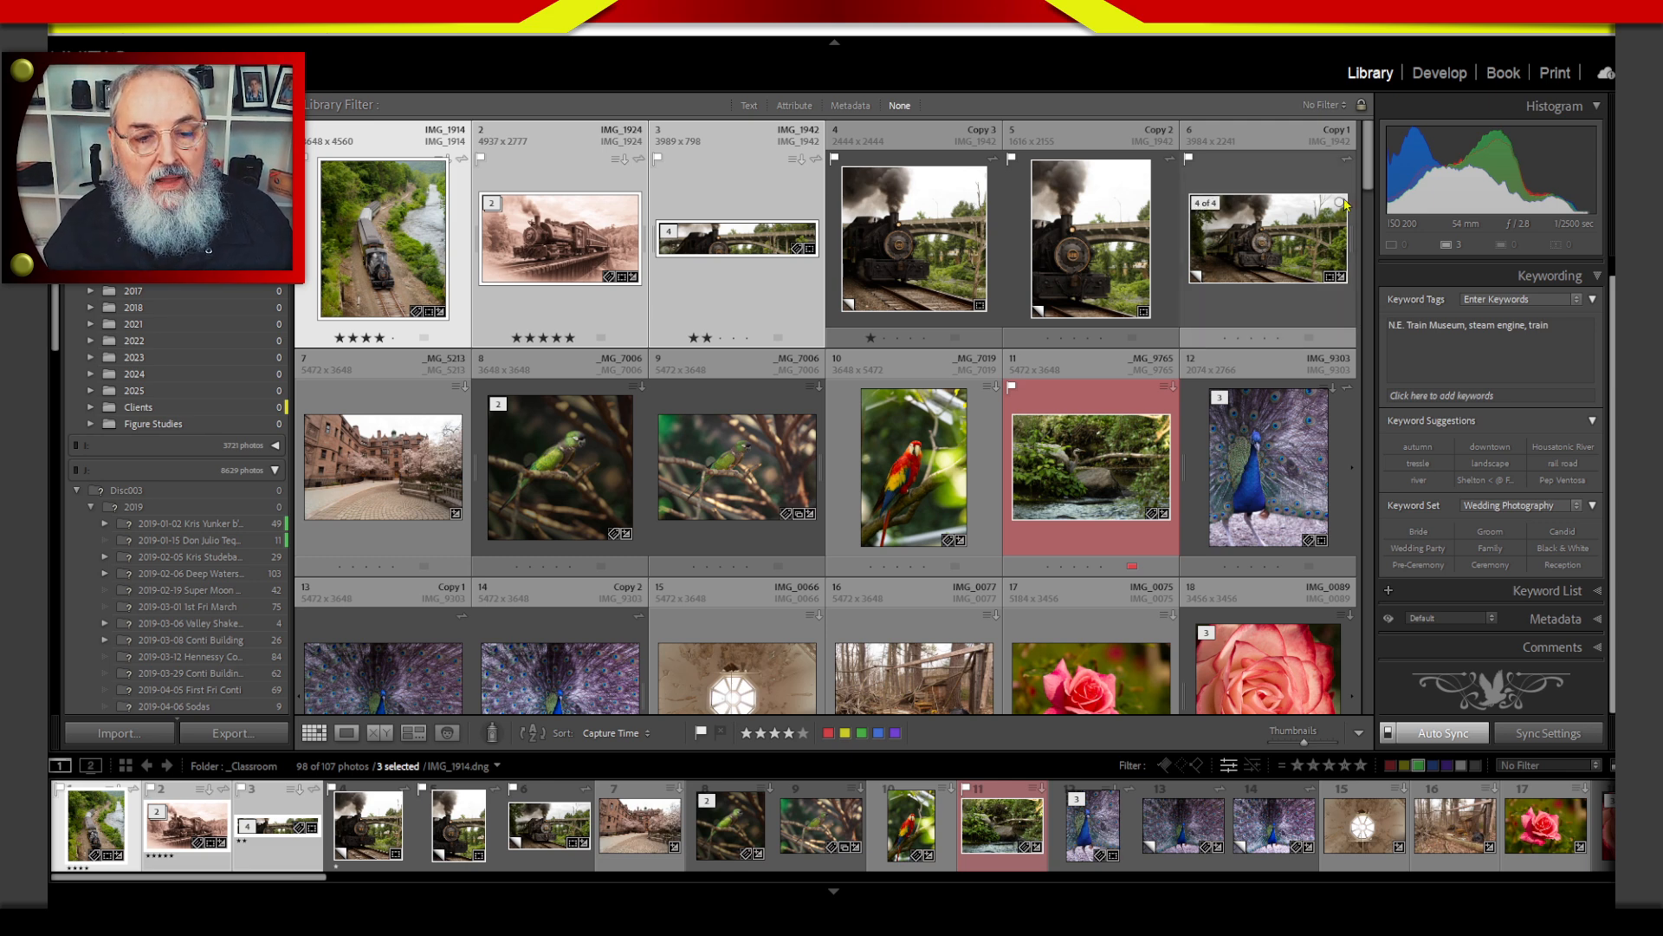
Add Summer as another keyword to the three selected train photos, accepting the auto-completed existing keyword.
{"action": "left_click", "coordinate": [1473, 396]}
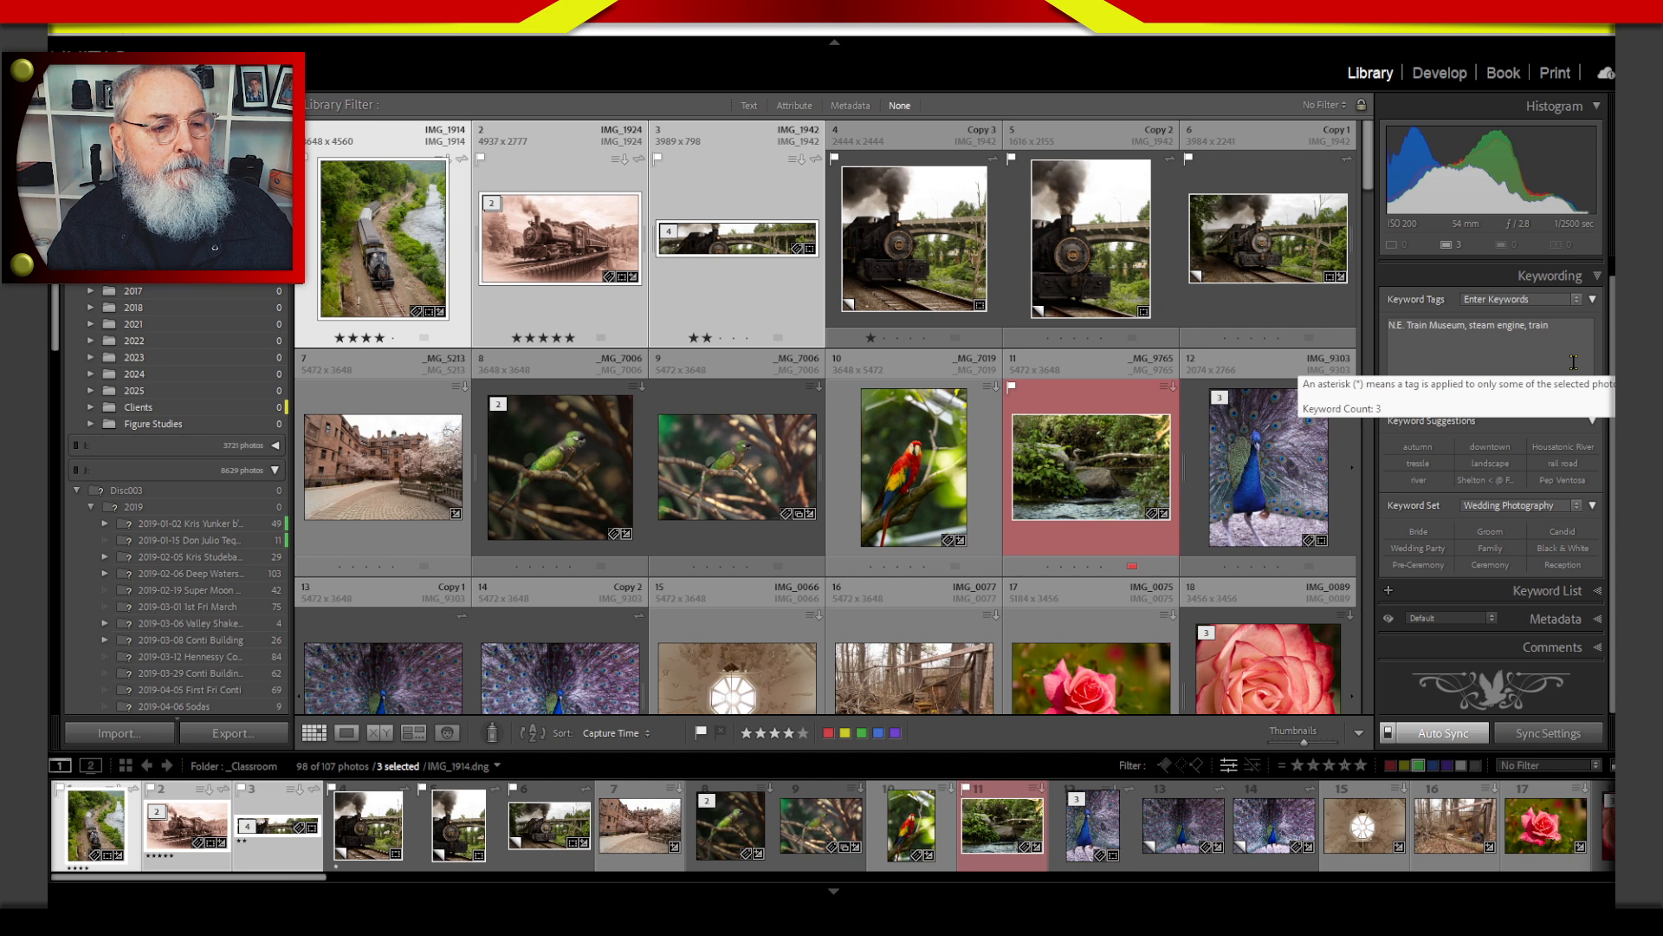
{"action": "type", "text": "su"}
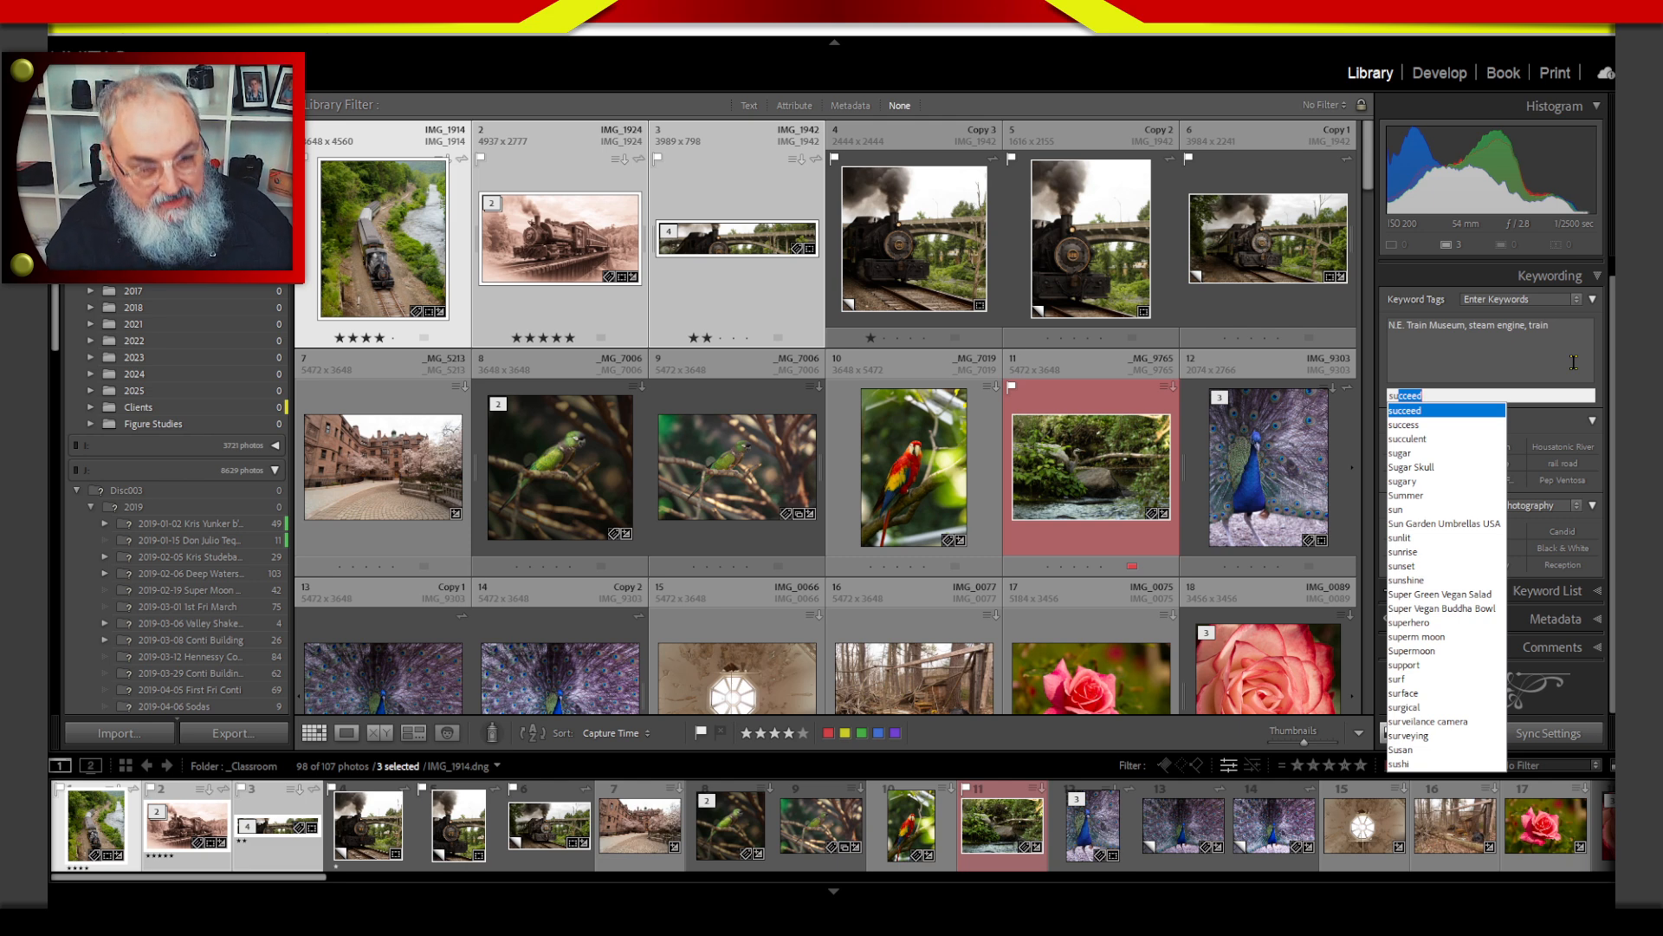
{"action": "type", "text": "m"}
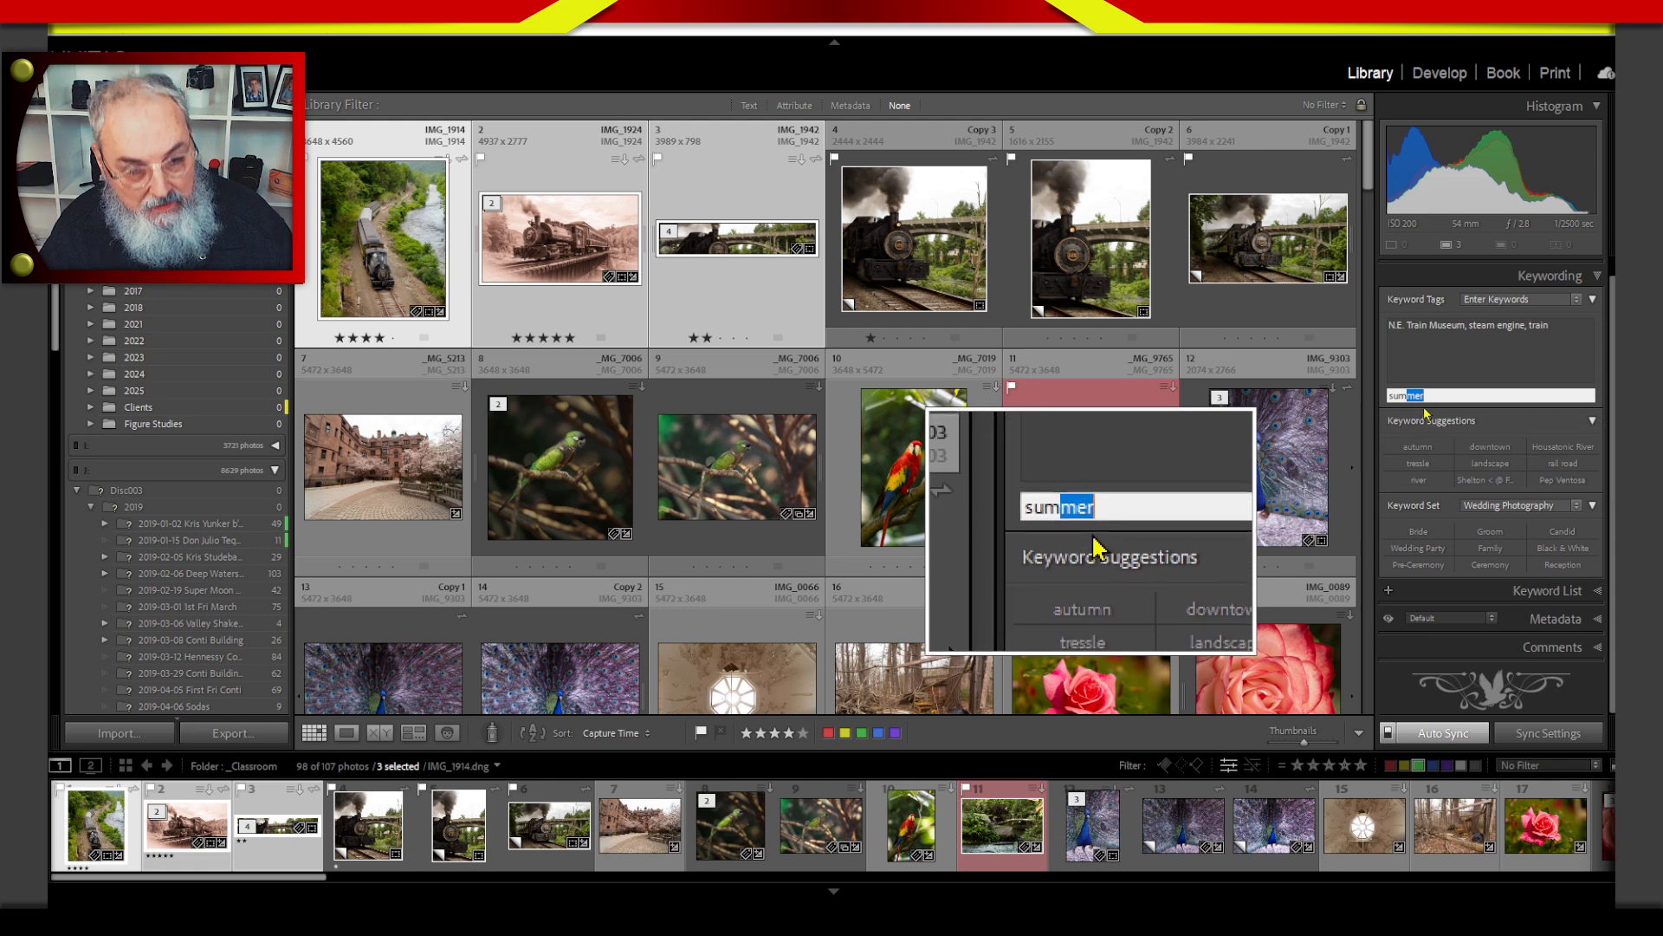
{"action": "key", "text": "BackSpace"}
{"action": "key", "text": "BackSpace"}
{"action": "key", "text": "BackSpace"}
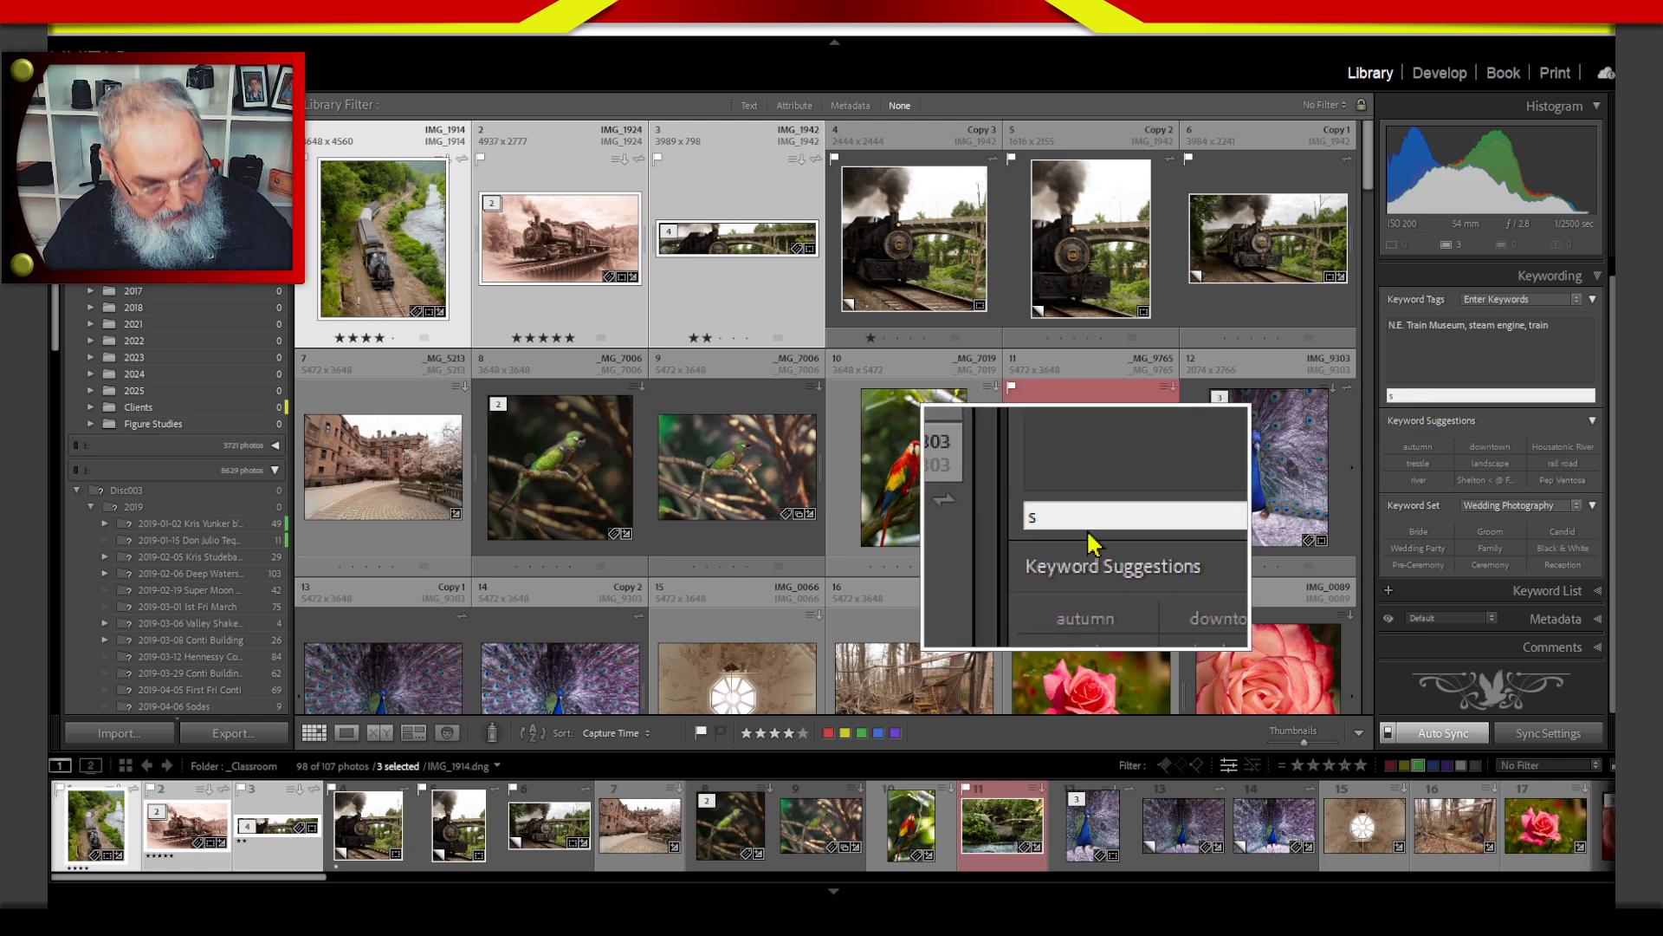
{"action": "type", "text": "u"}
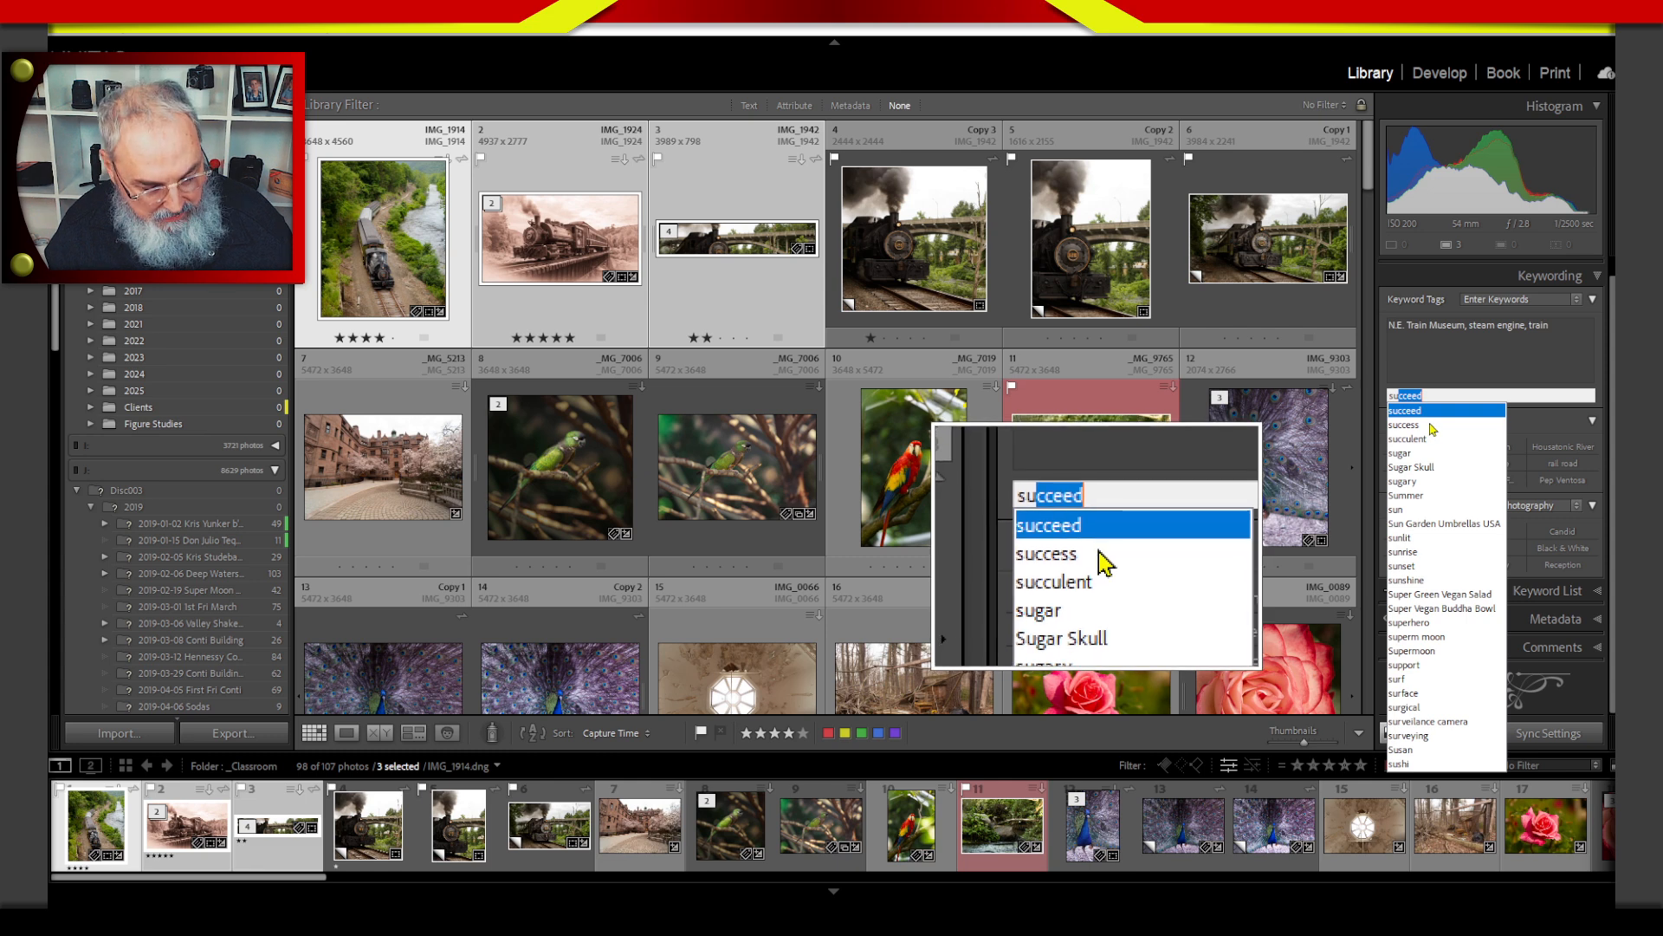
{"action": "type", "text": "mmer"}
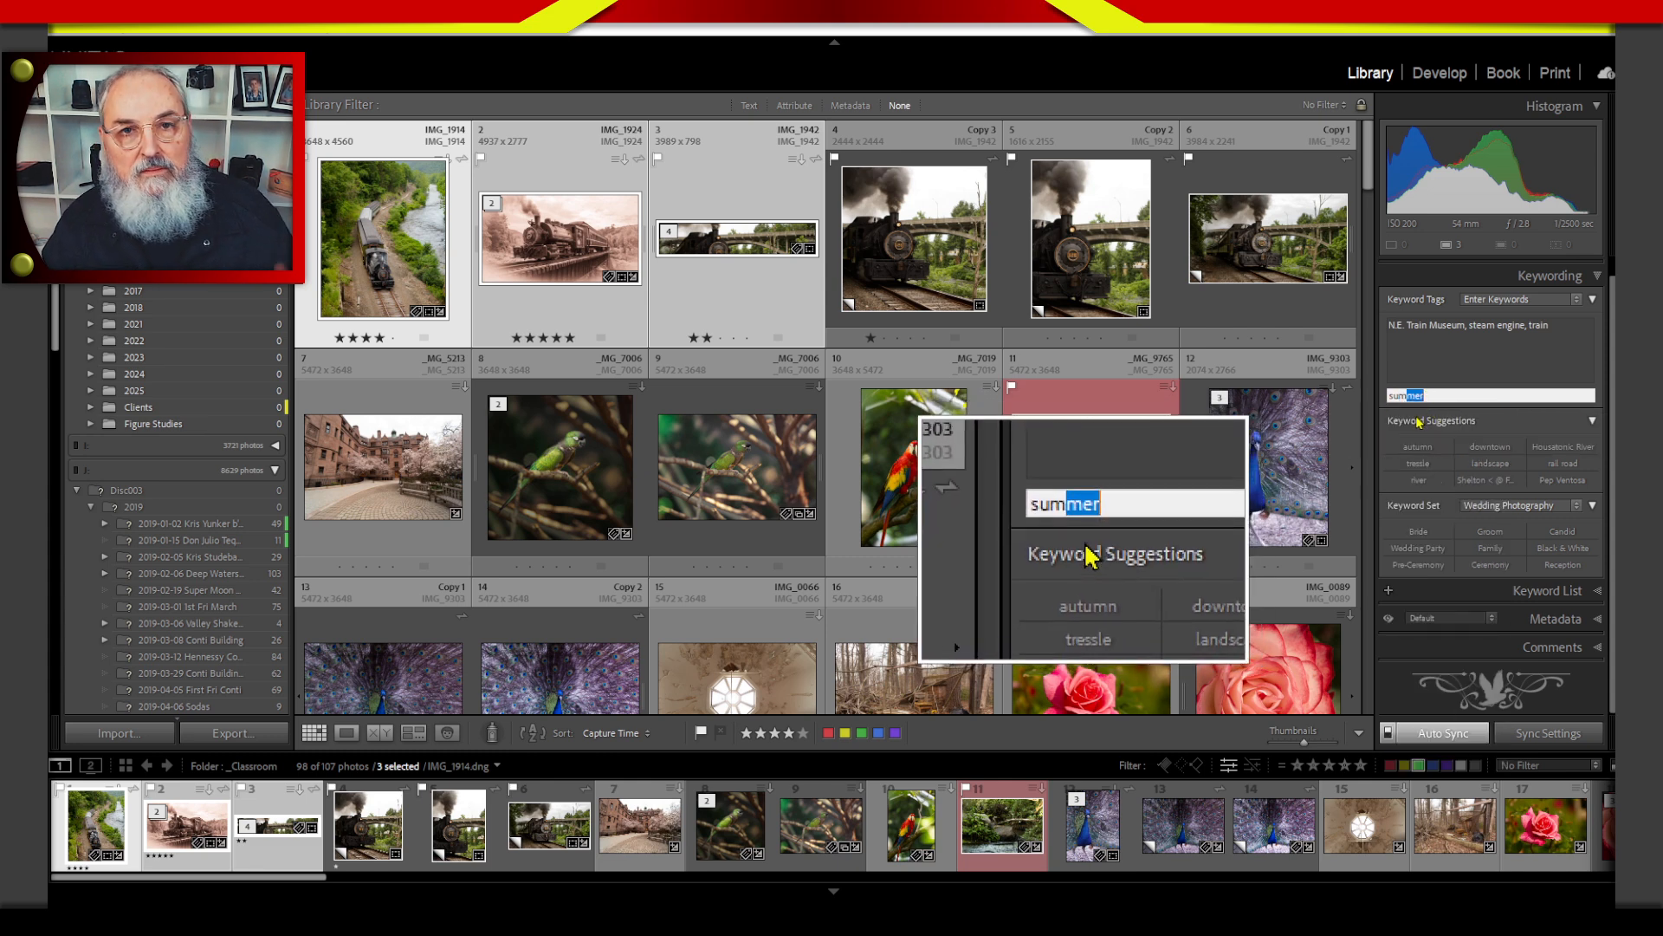
{"action": "key", "text": "Tab"}
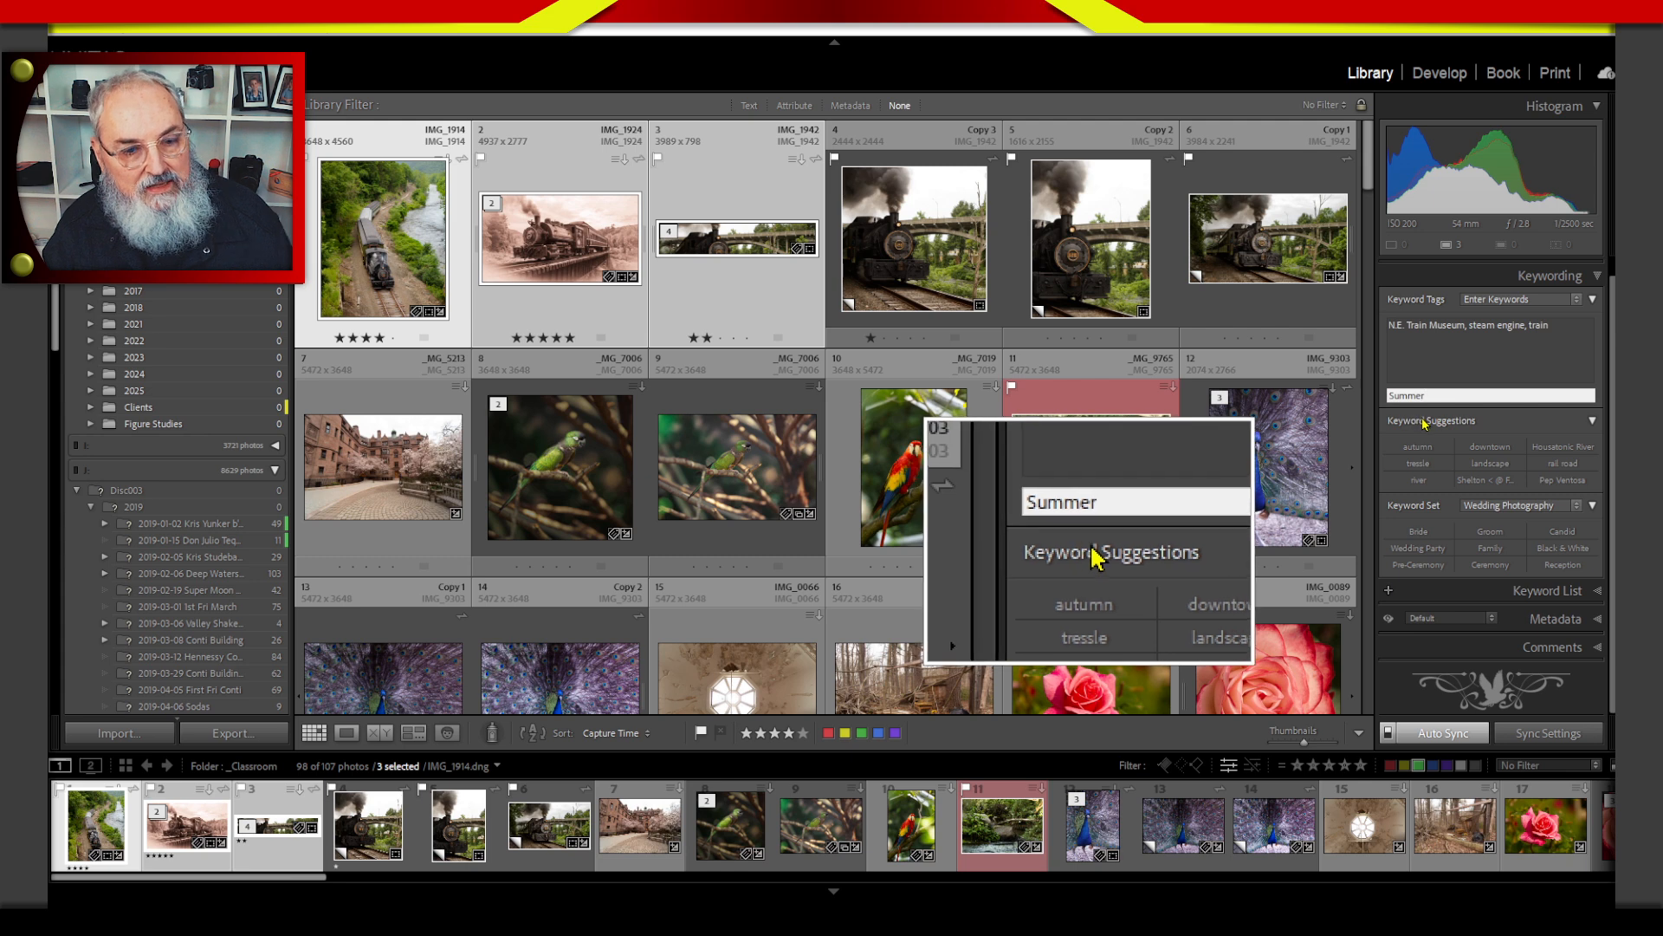
{"action": "key", "text": "Return"}
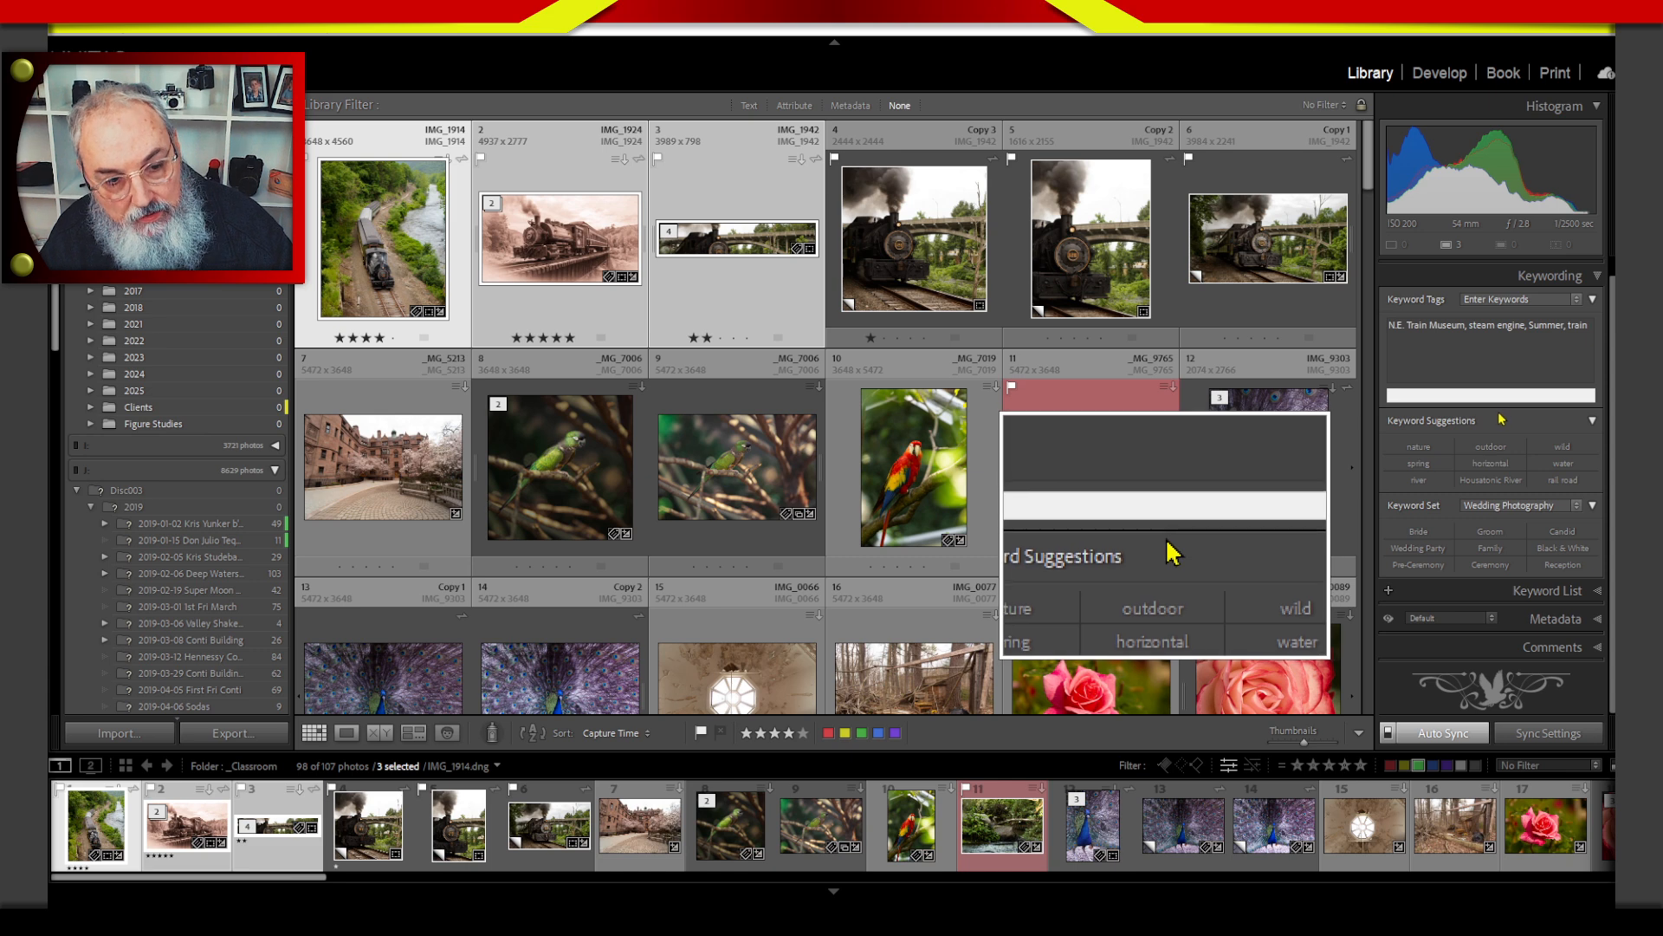
Select the single pink rose, the adjacent coral rose close-up and the yellow flowers photo together.
{"action": "left_click", "coordinate": [1559, 277]}
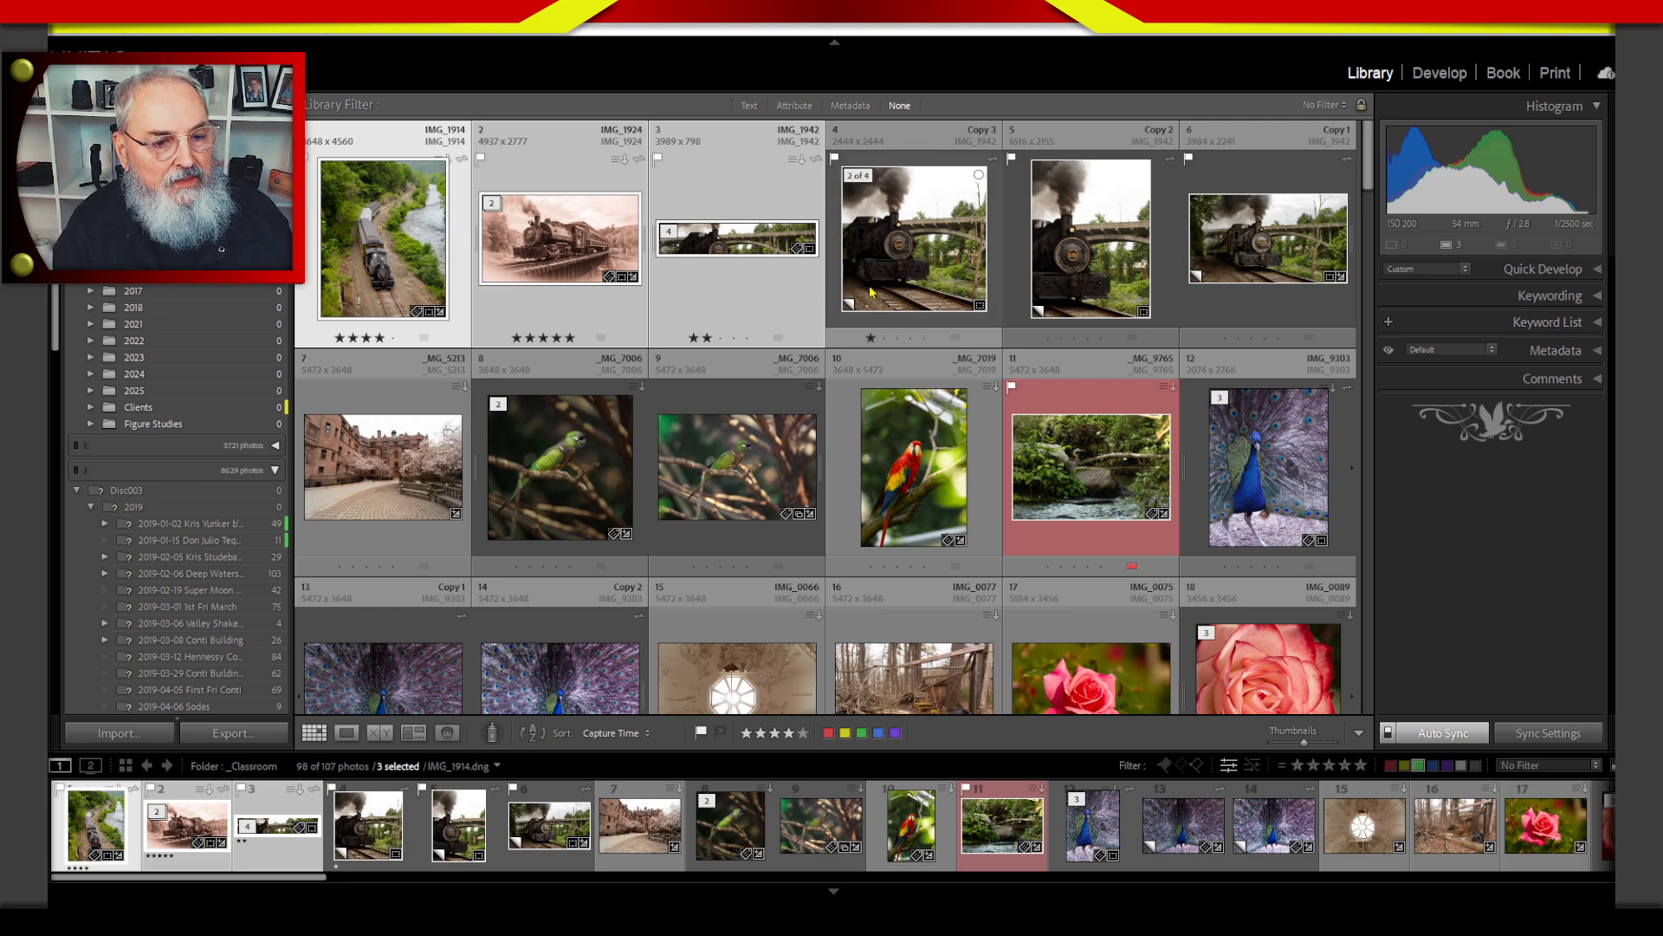
{"action": "left_click_drag", "start_coordinate": [1367, 170], "coordinate": [1357, 242]}
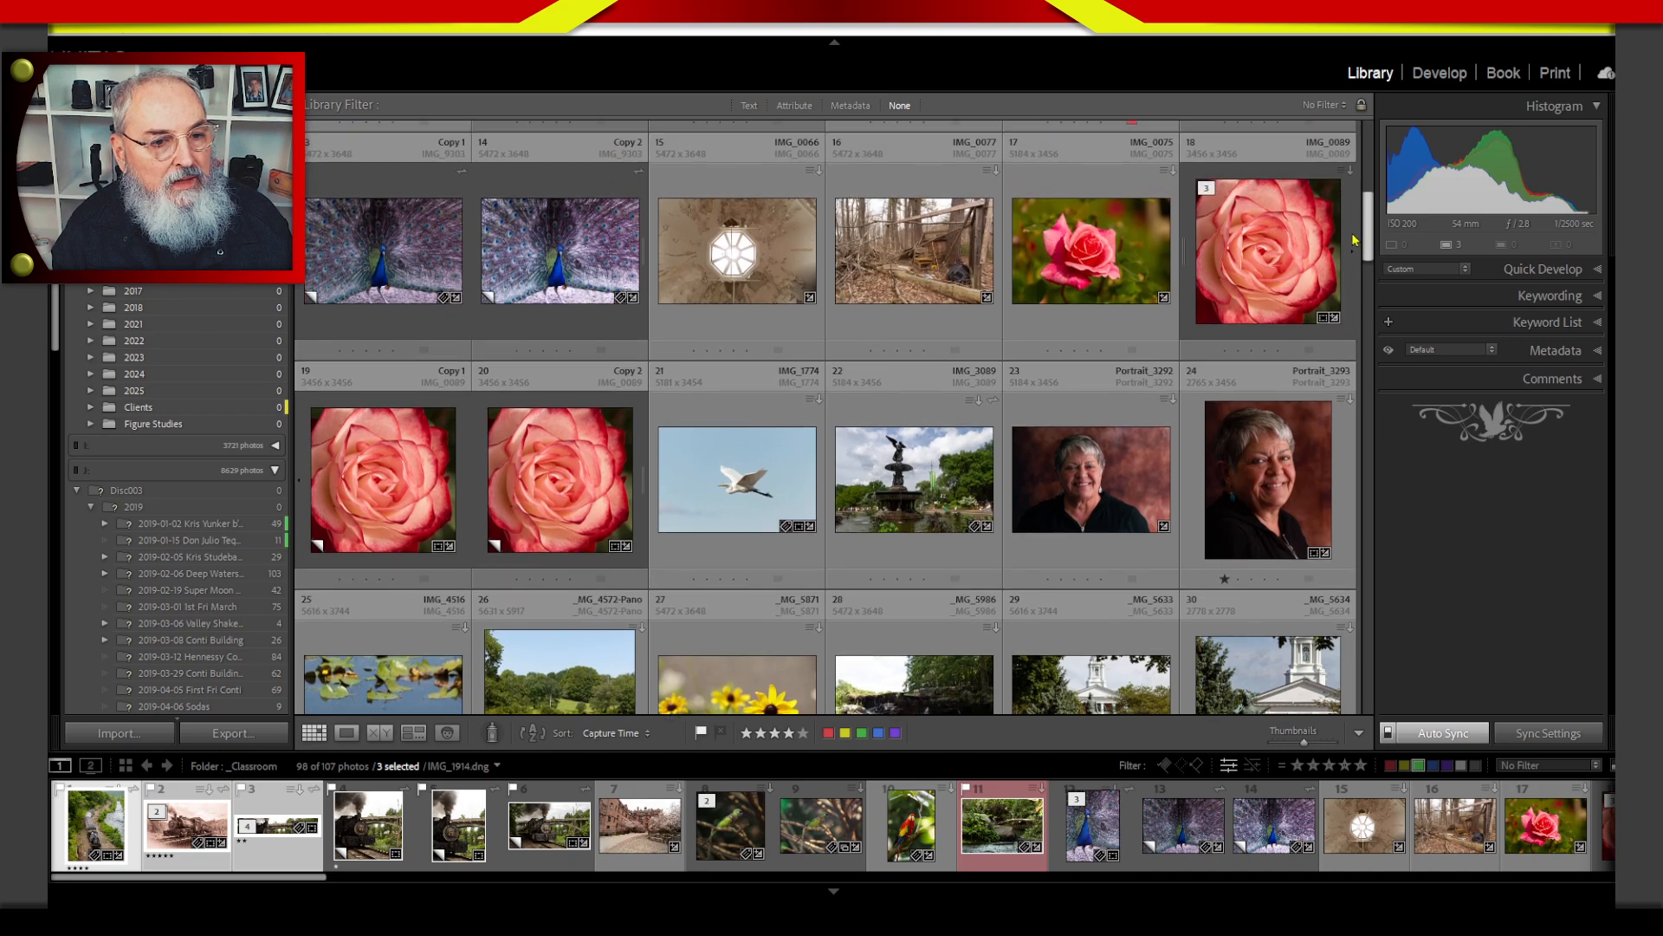
{"action": "left_click_drag", "start_coordinate": [1183, 246], "coordinate": [1111, 227]}
{"action": "left_click", "coordinate": [1096, 235]}
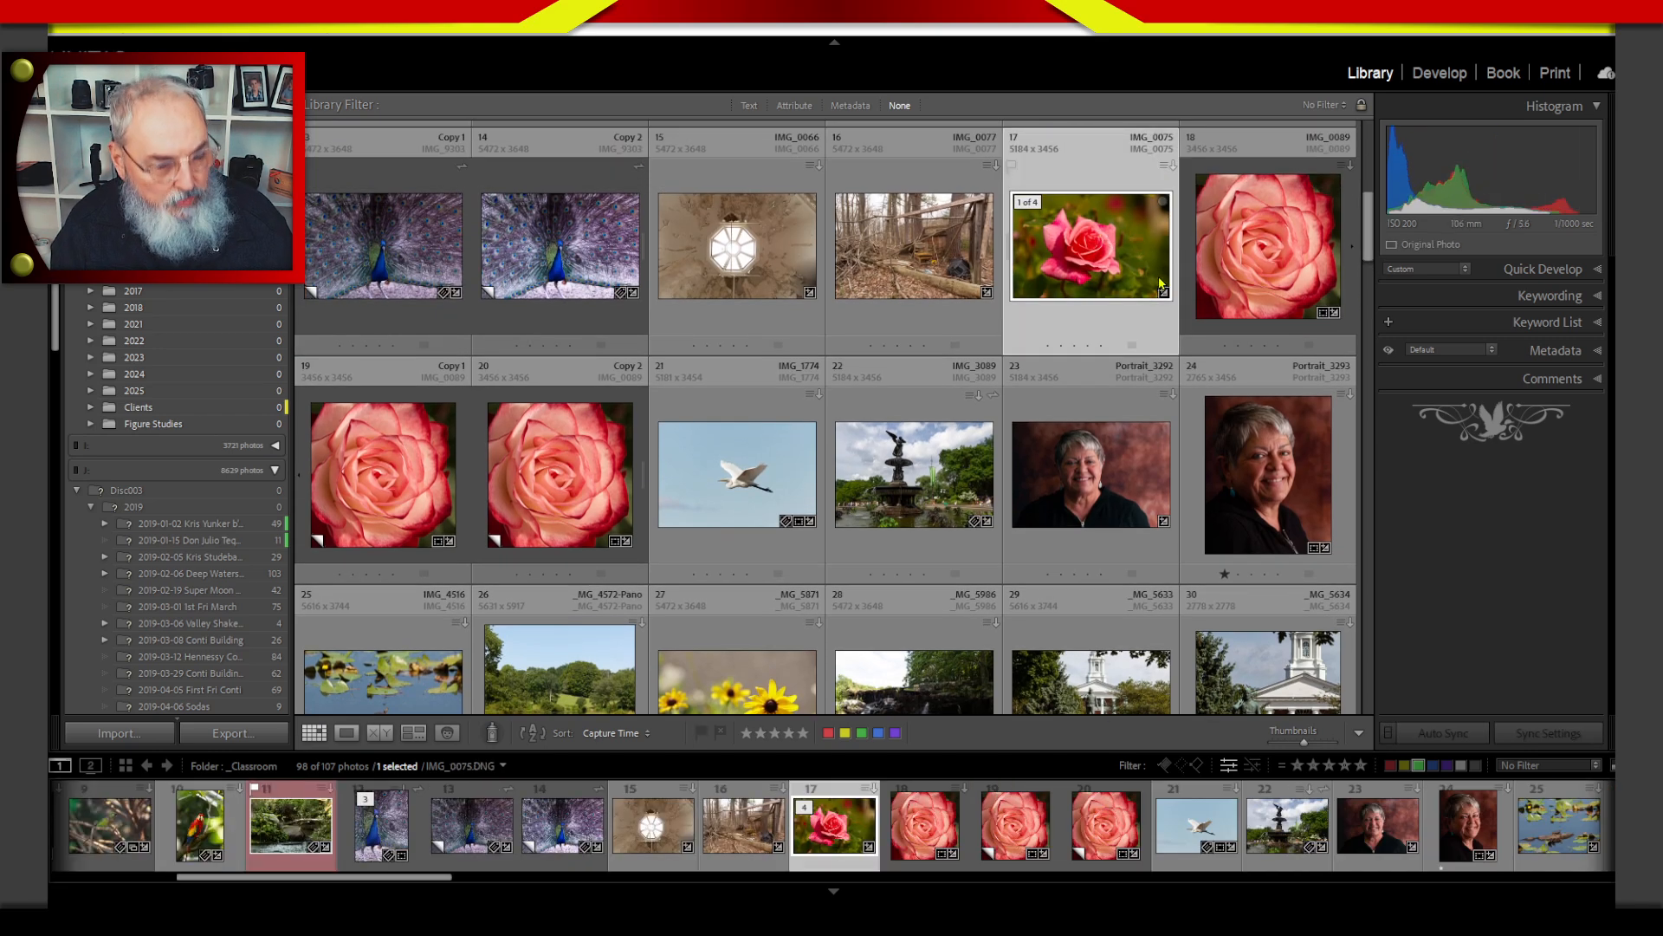
{"action": "left_click", "coordinate": [1212, 278], "text": "ctrl"}
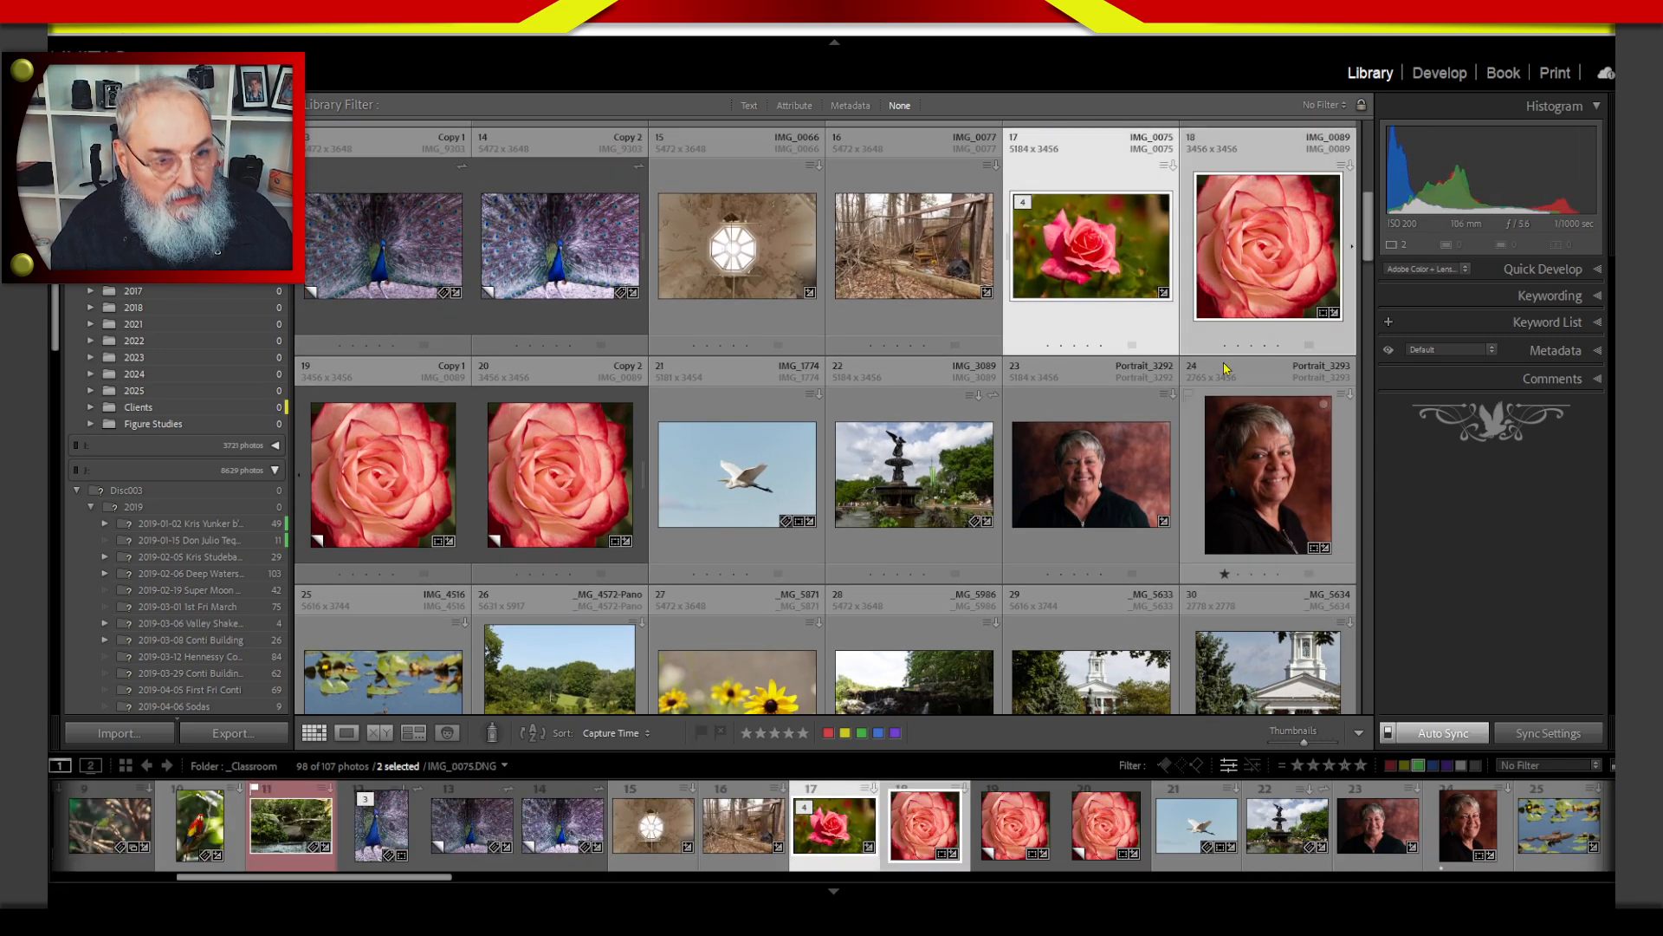
{"action": "scroll", "coordinate": [1341, 295], "scroll_direction": "down", "scroll_amount": 4}
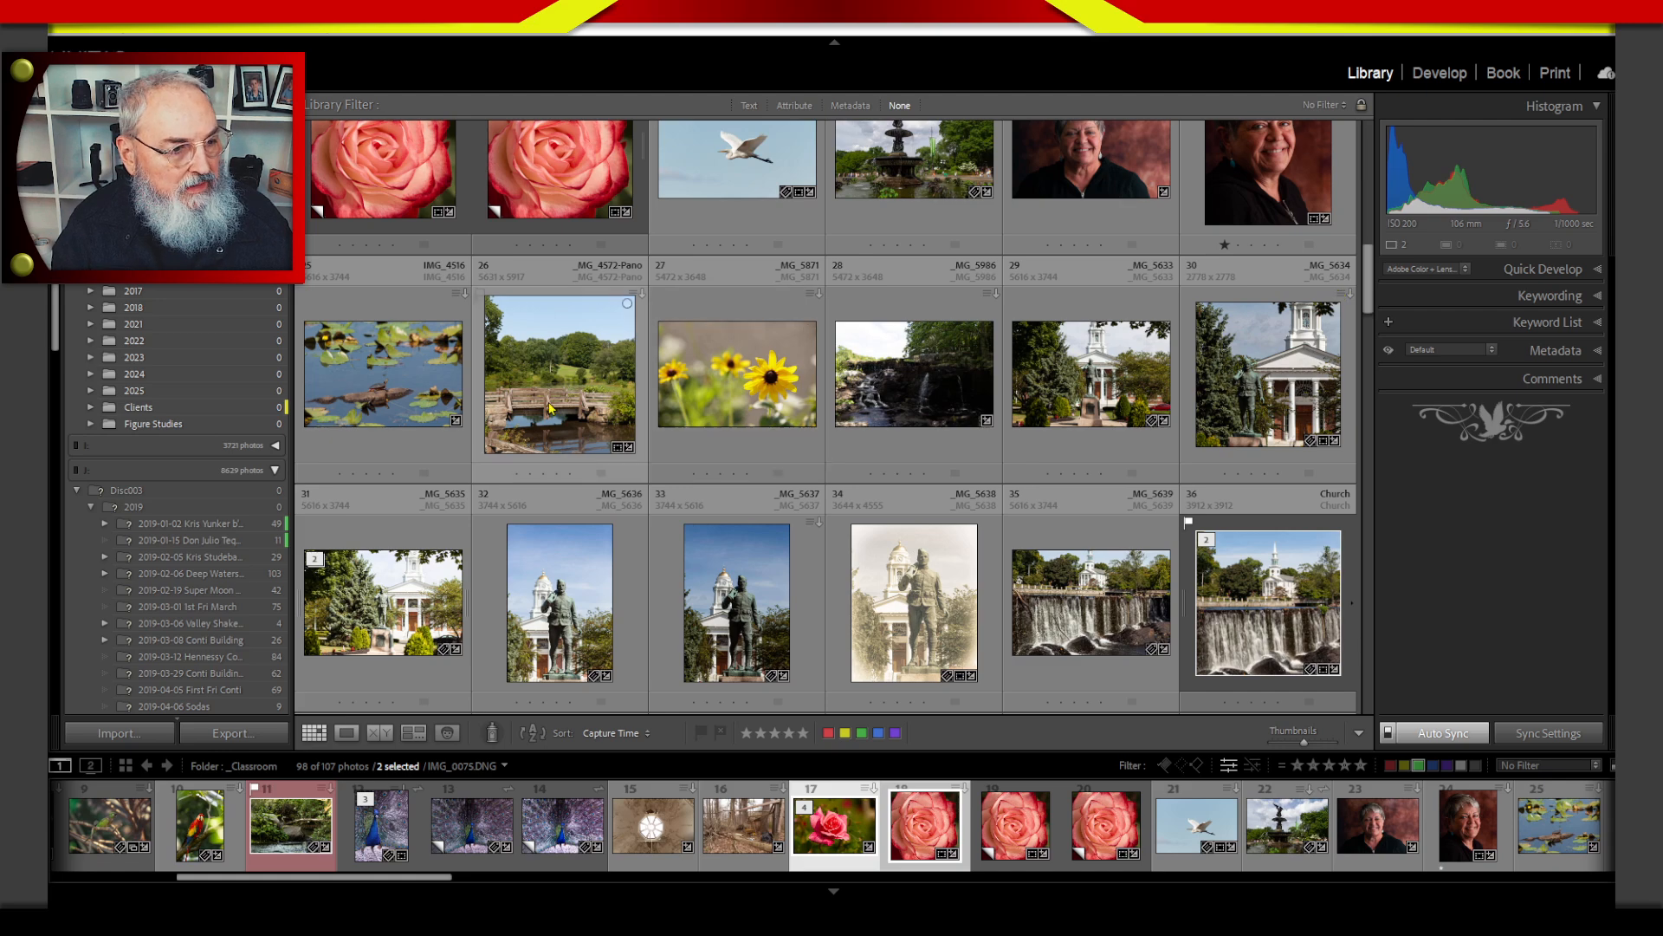
{"action": "left_click", "coordinate": [754, 375], "text": "ctrl"}
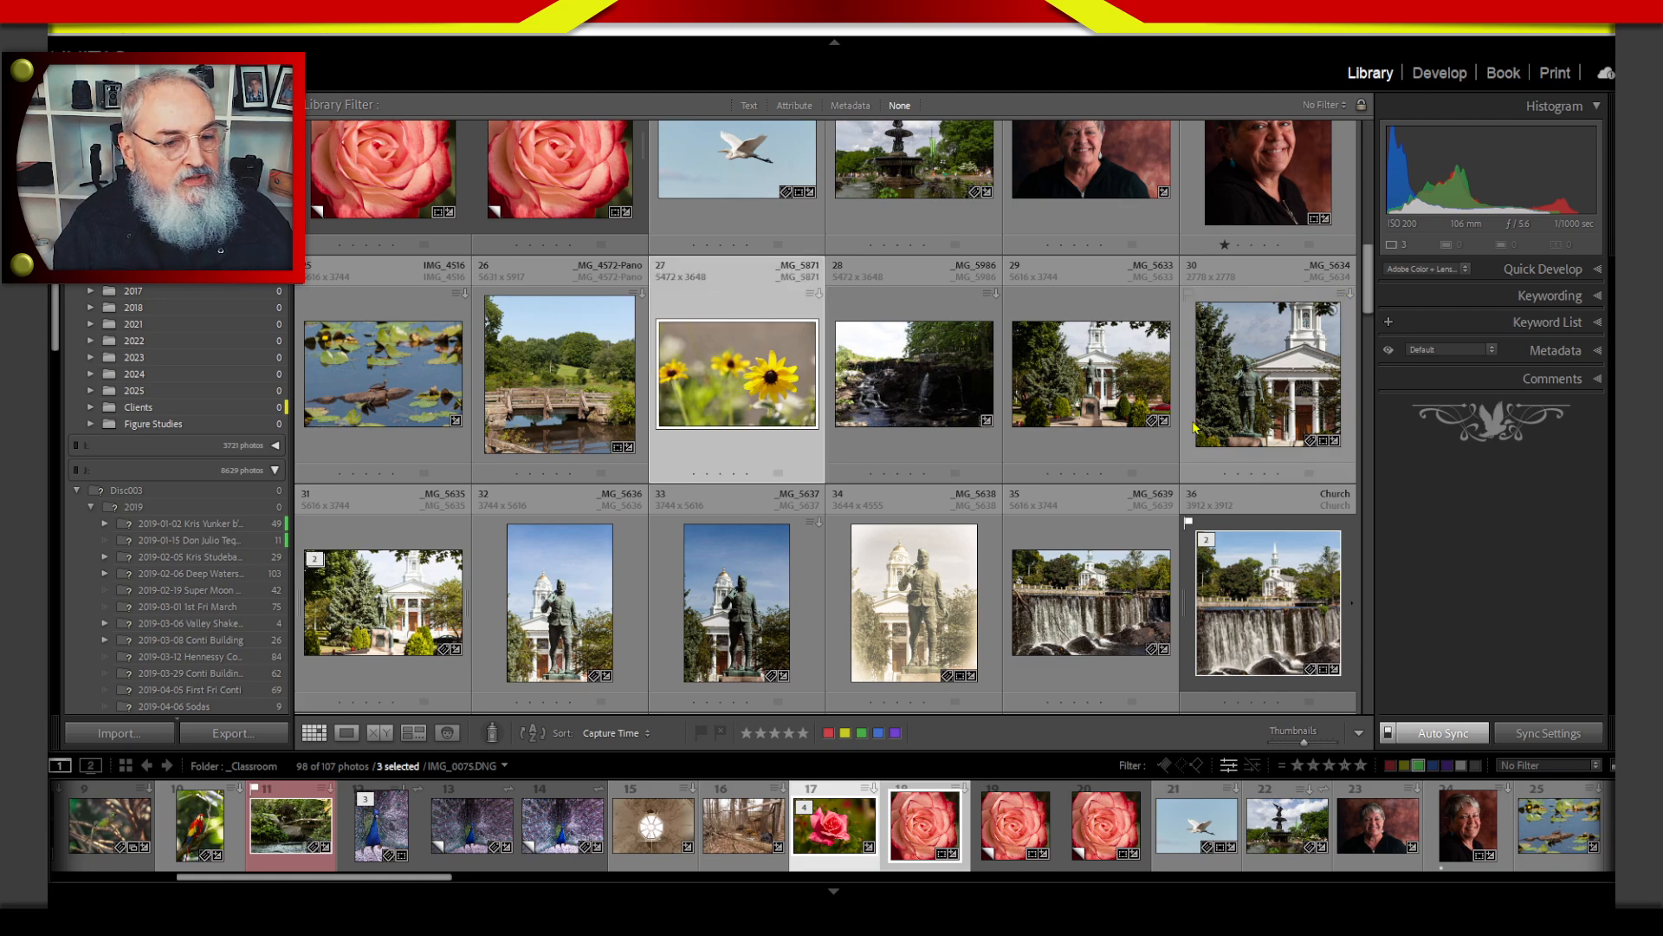
{"action": "mouse_move", "coordinate": [1368, 288]}
{"action": "left_mouse_down"}
{"action": "mouse_move", "coordinate": [1363, 699]}
{"action": "mouse_move", "coordinate": [1368, 290]}
{"action": "left_mouse_up"}
Add the existing keyword flower to the three selected flower photos.
{"action": "left_click", "coordinate": [1561, 299]}
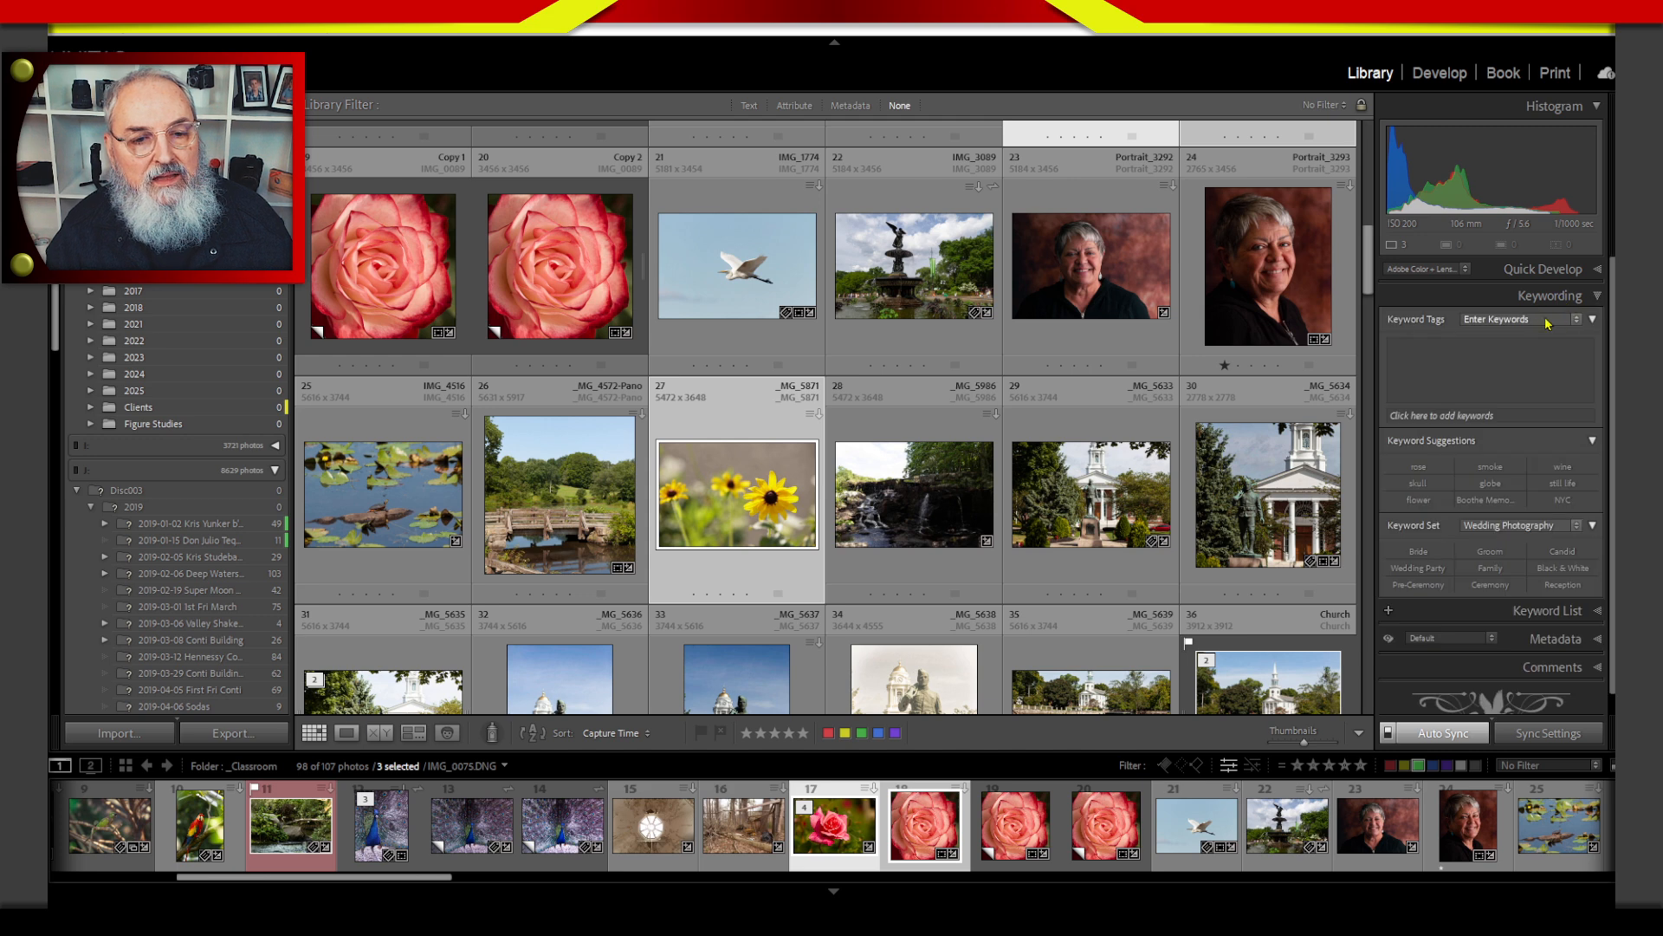
{"action": "type", "text": "floating"}
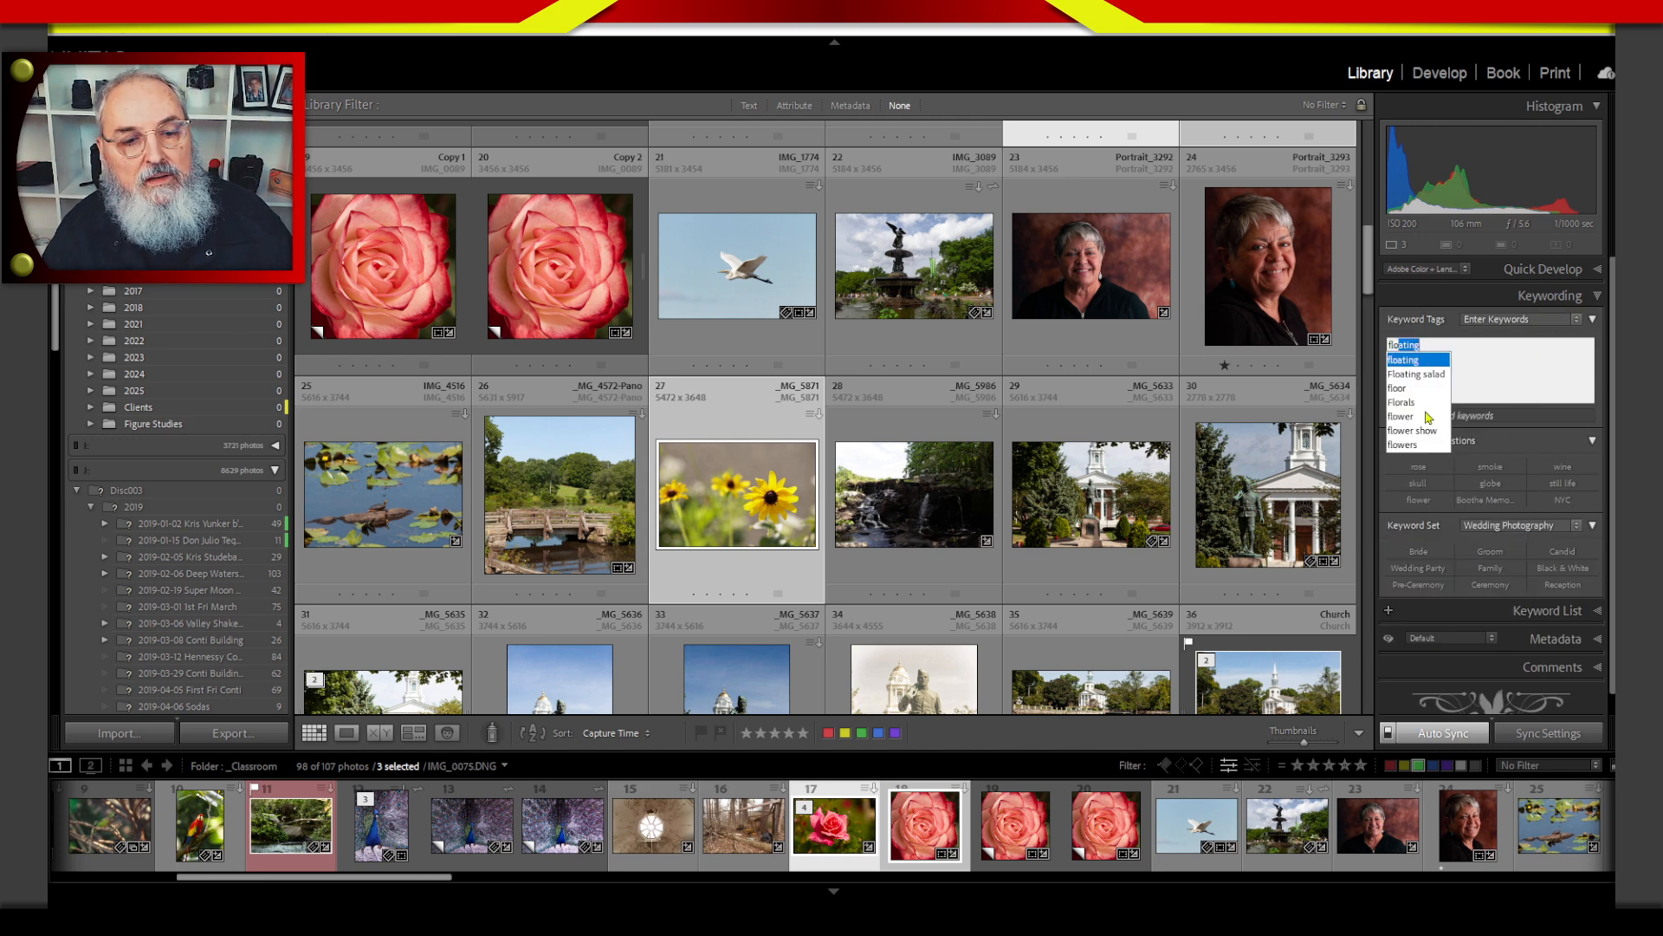
{"action": "left_click", "coordinate": [1412, 421]}
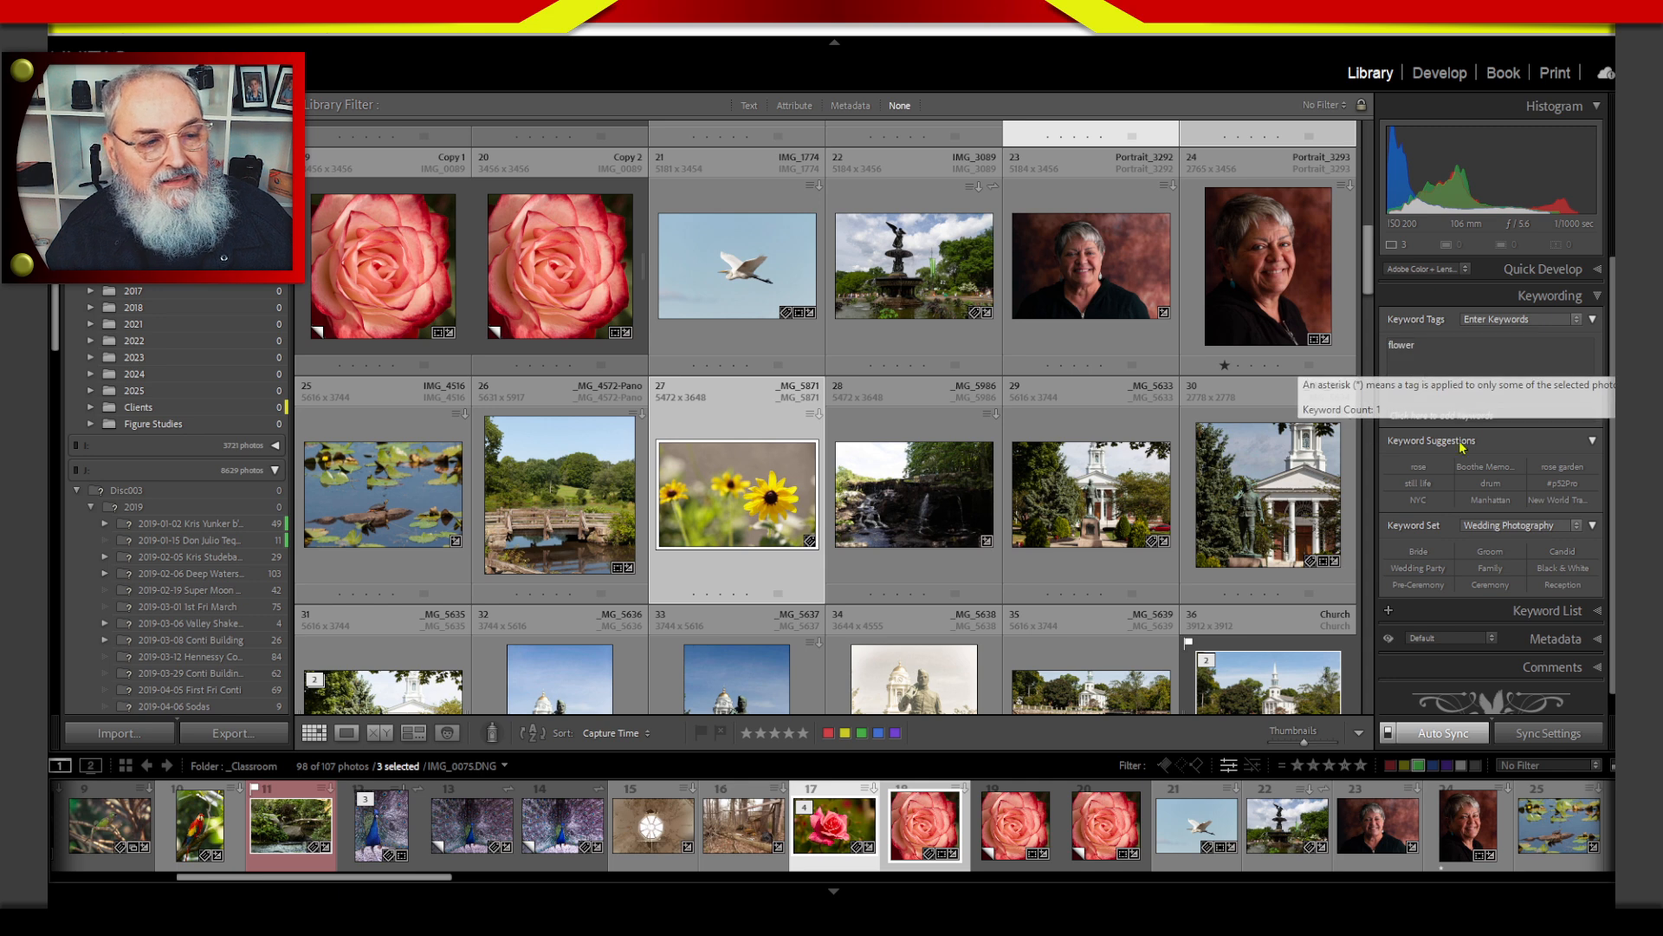
{"action": "left_click", "coordinate": [1487, 416]}
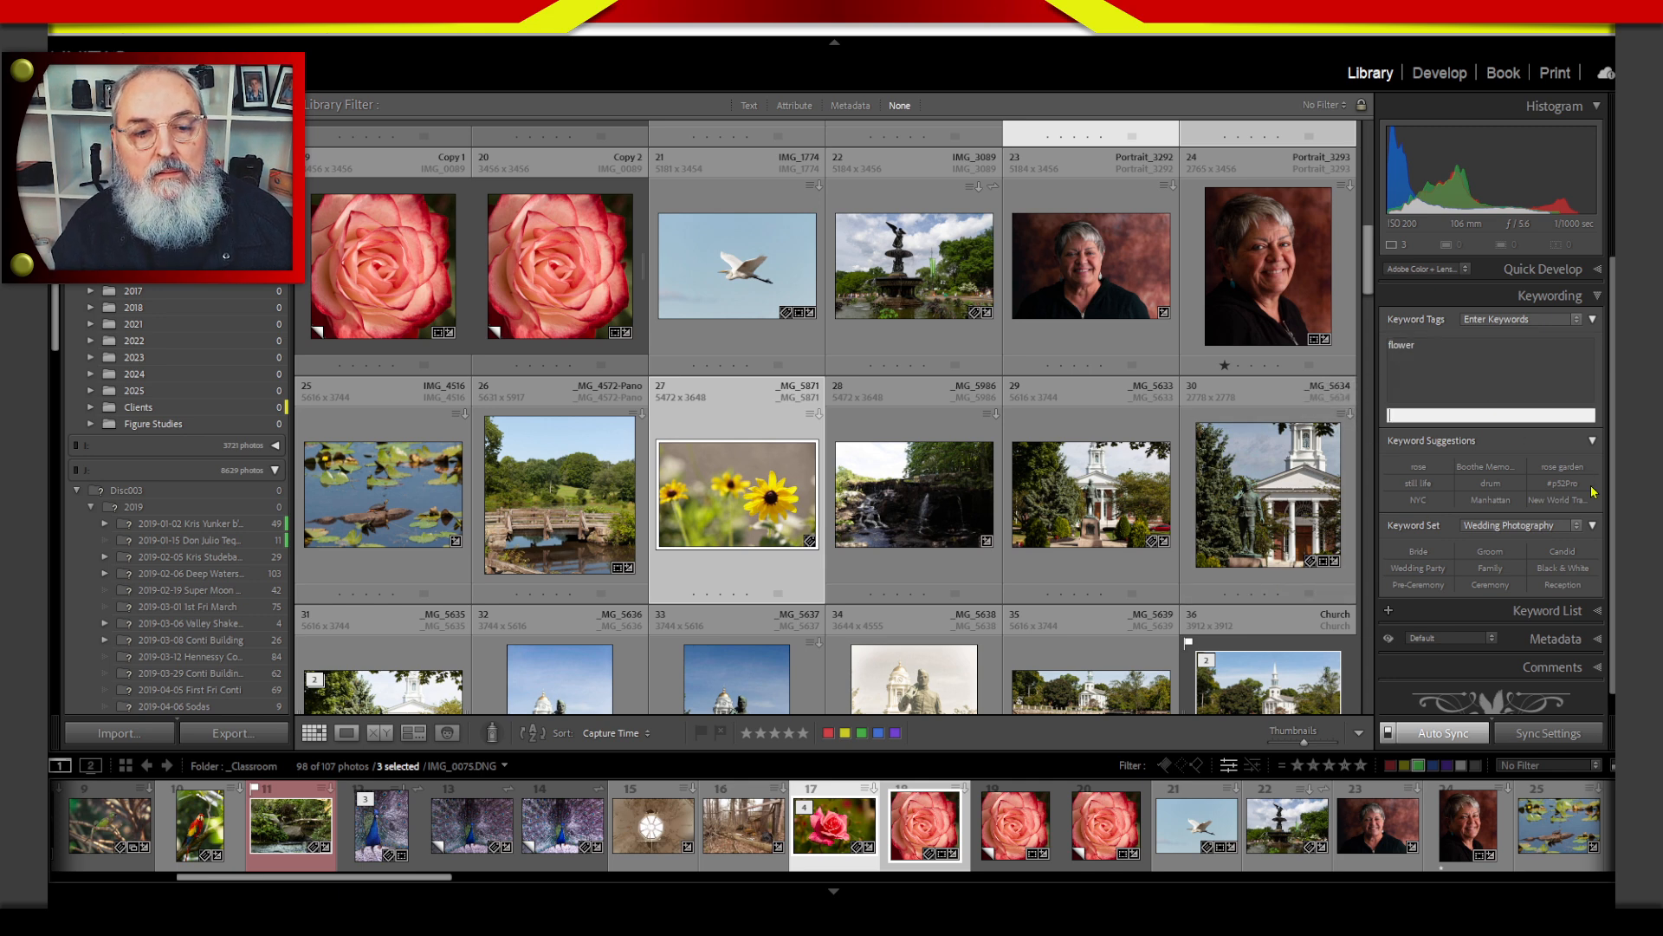
{"action": "left_click", "coordinate": [1556, 299]}
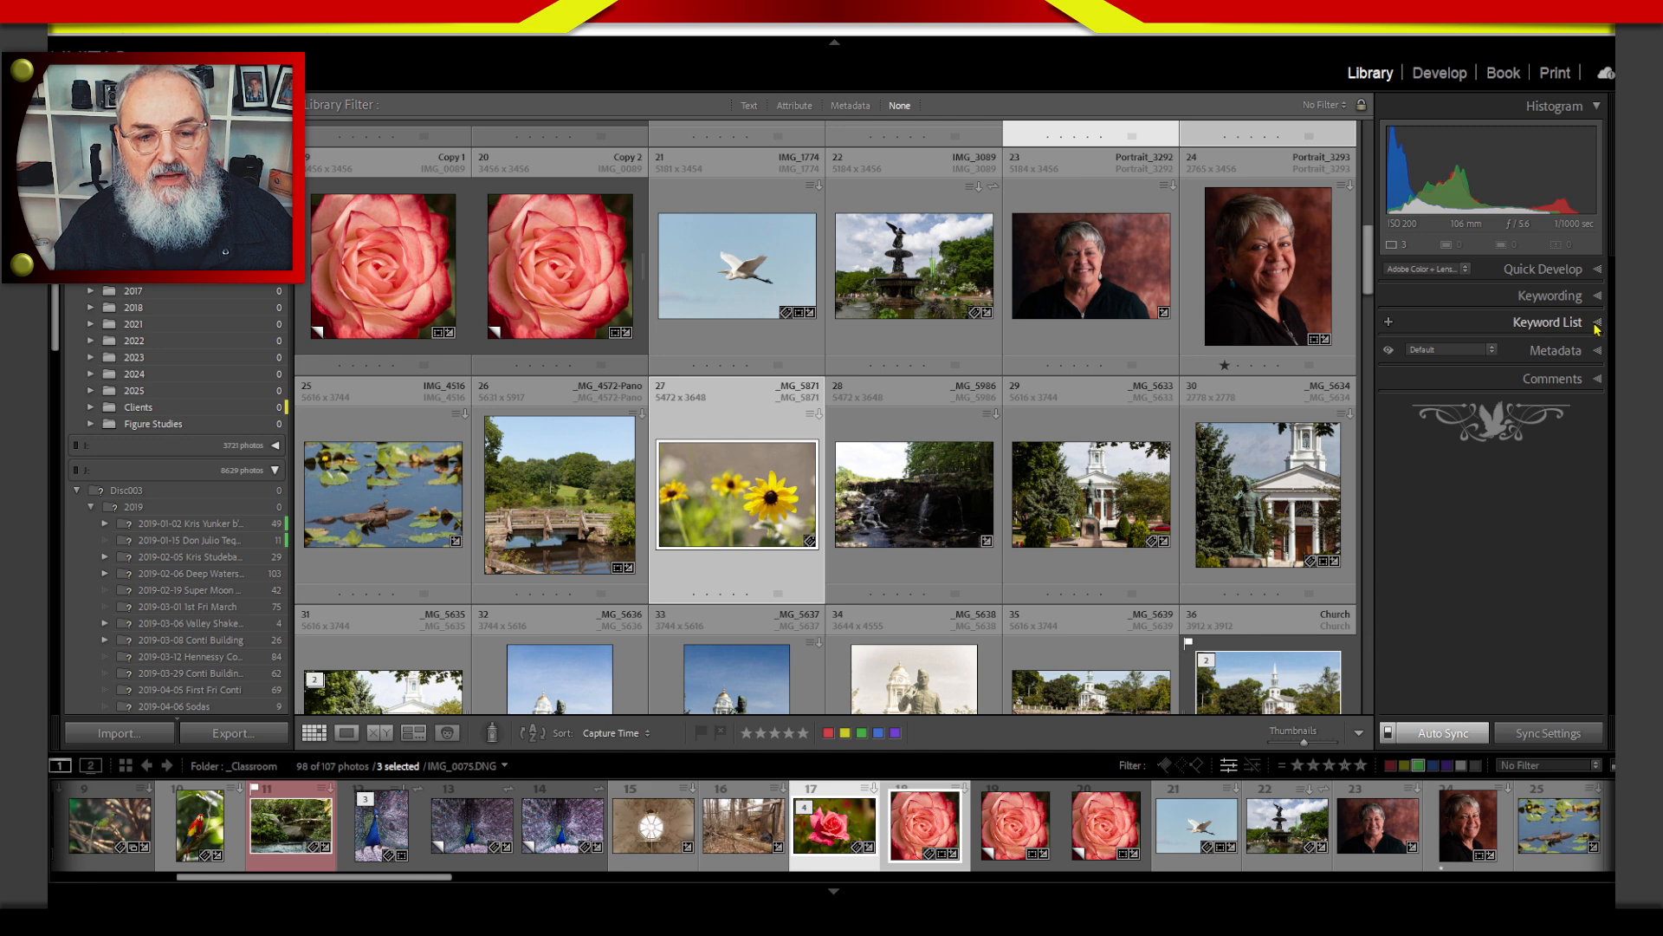
Find the keyword band in the catalog's keyword list, show all photos containing it, and browse through them.
{"action": "left_click", "coordinate": [1597, 325]}
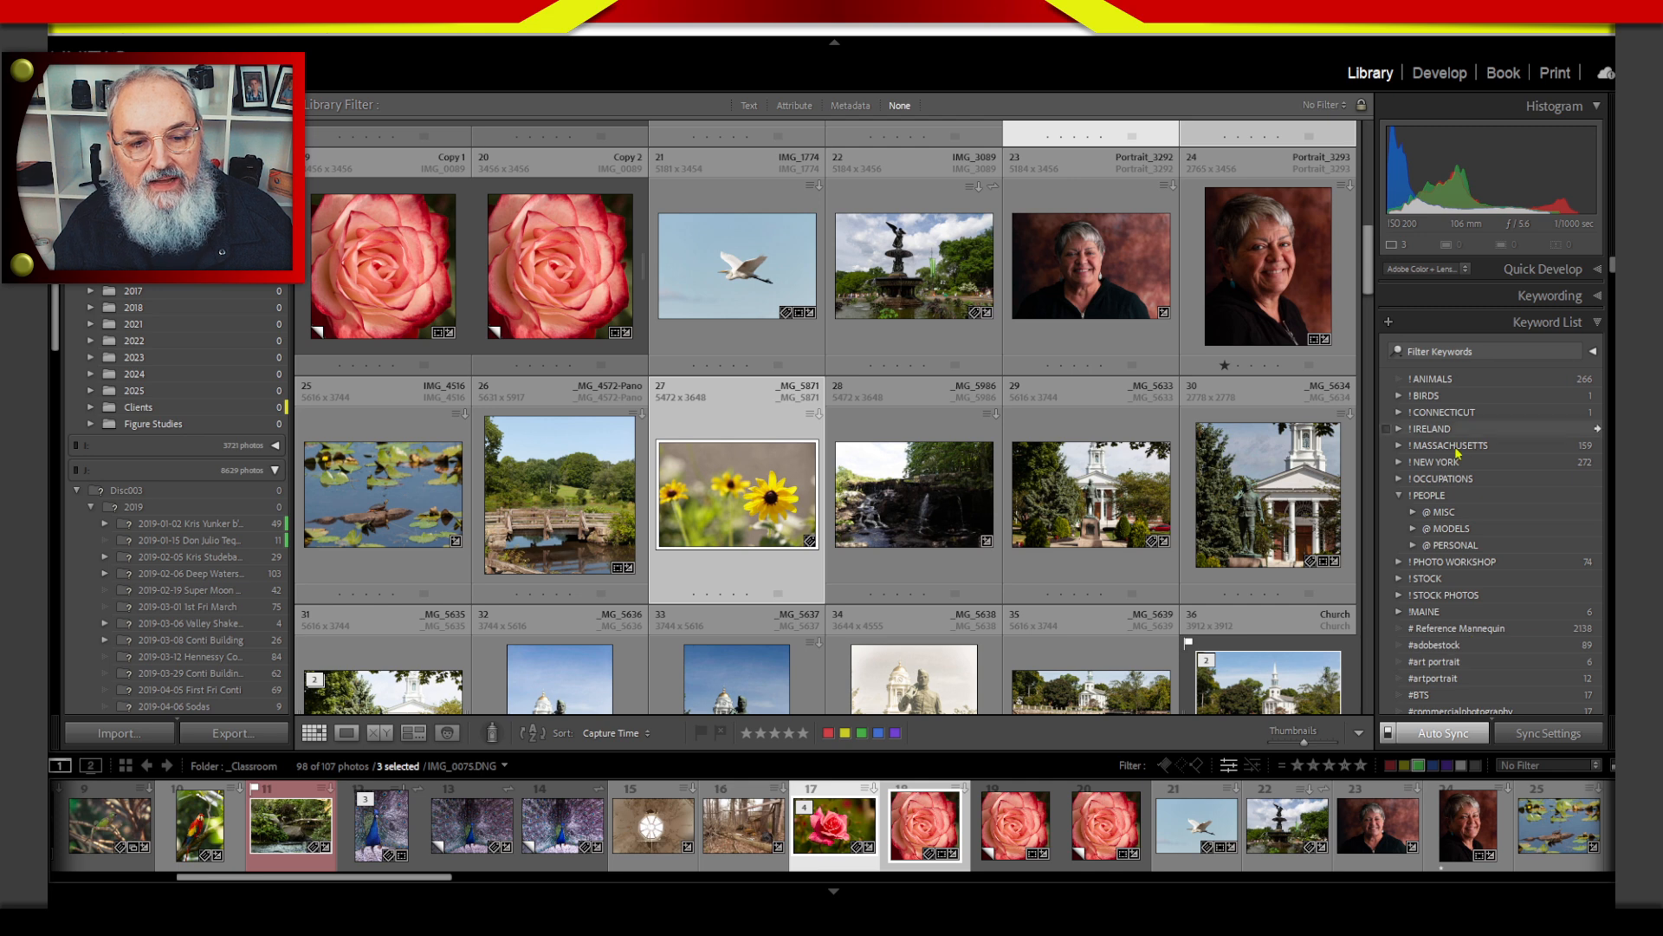
{"action": "left_click_drag", "start_coordinate": [1611, 265], "coordinate": [1609, 304]}
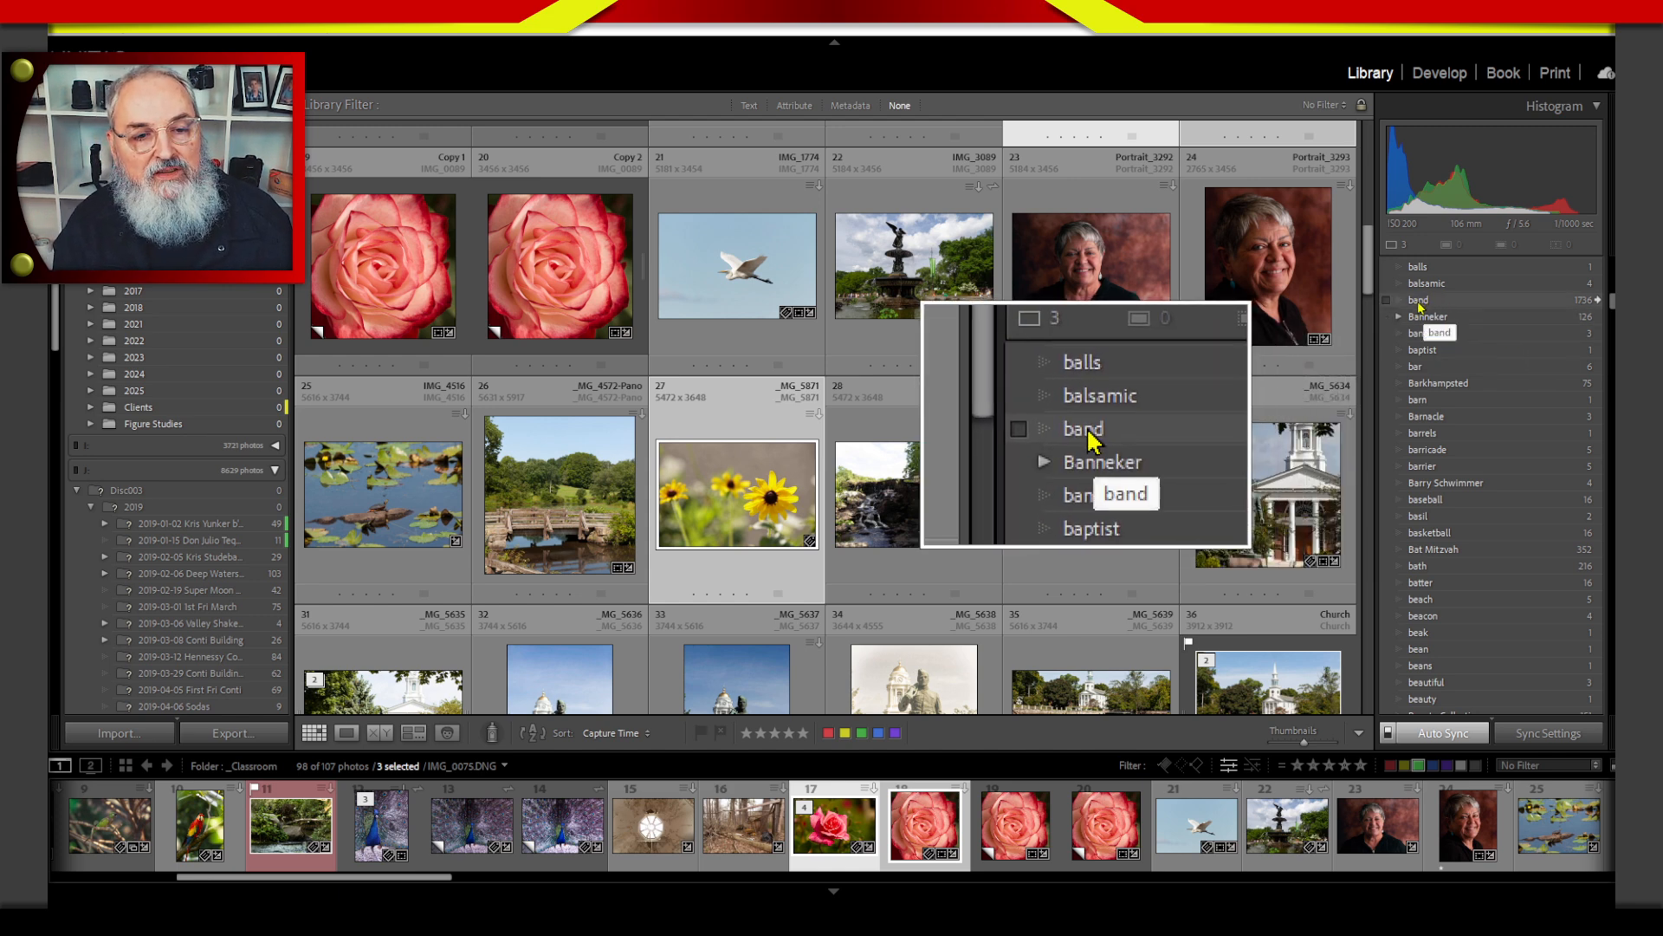
{"action": "left_click", "coordinate": [1599, 301]}
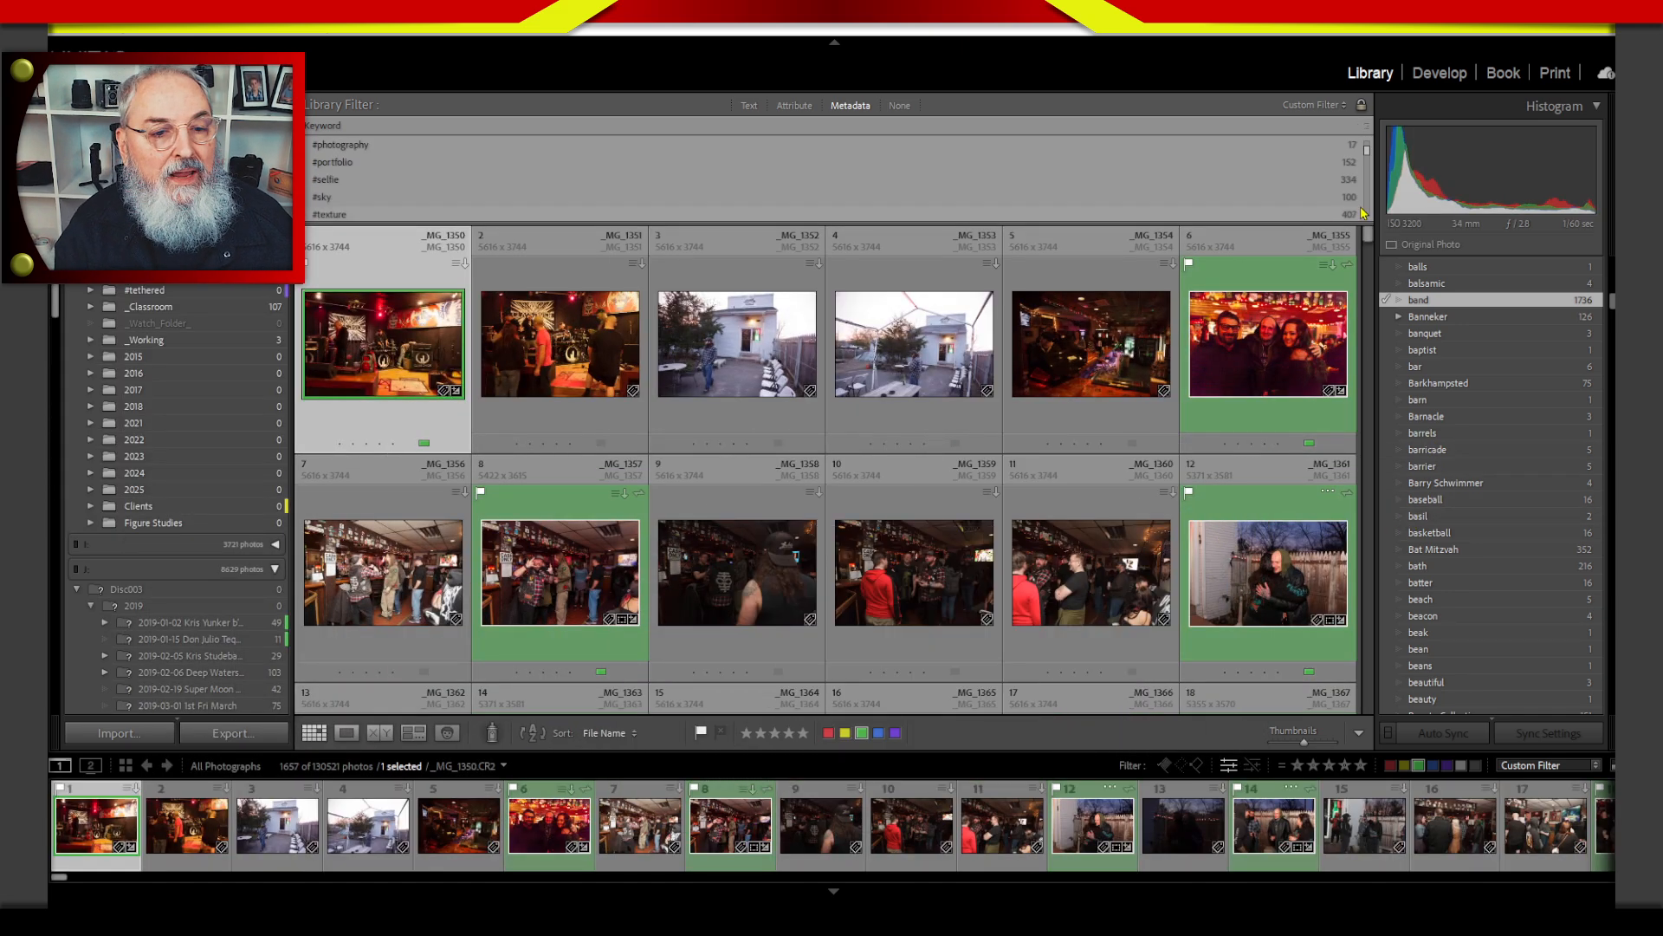
{"action": "left_click_drag", "start_coordinate": [1367, 244], "coordinate": [1369, 310]}
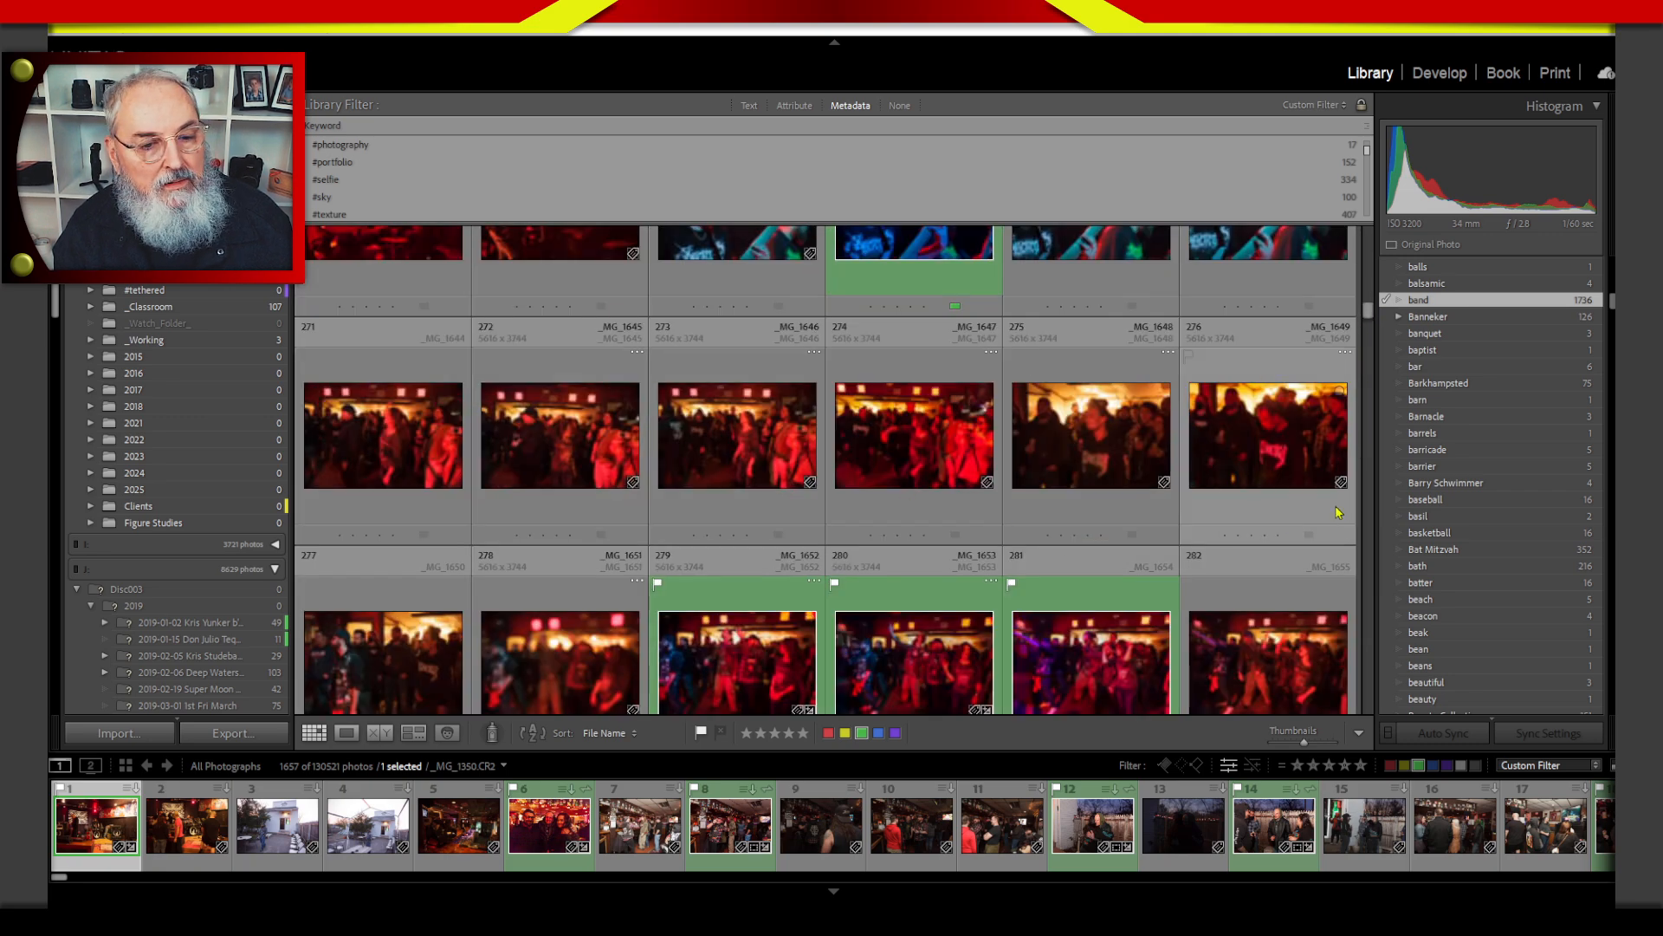
{"action": "scroll", "coordinate": [1370, 517], "scroll_direction": "down", "scroll_amount": 14}
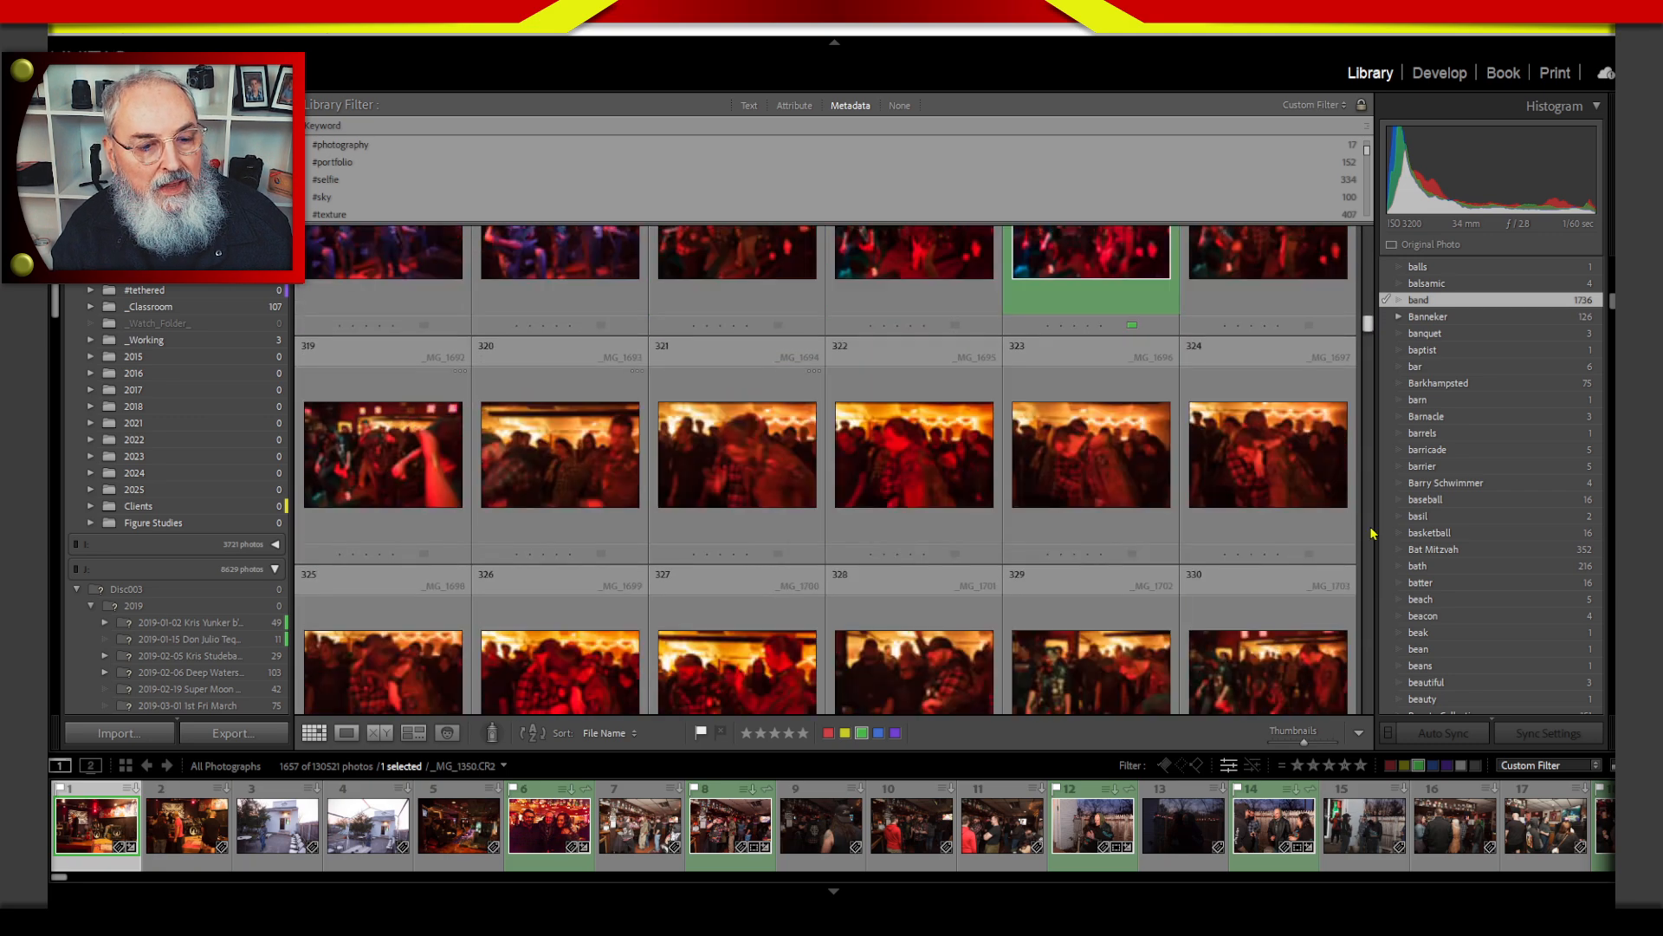
{"action": "scroll", "coordinate": [1372, 547], "scroll_direction": "down", "scroll_amount": 10}
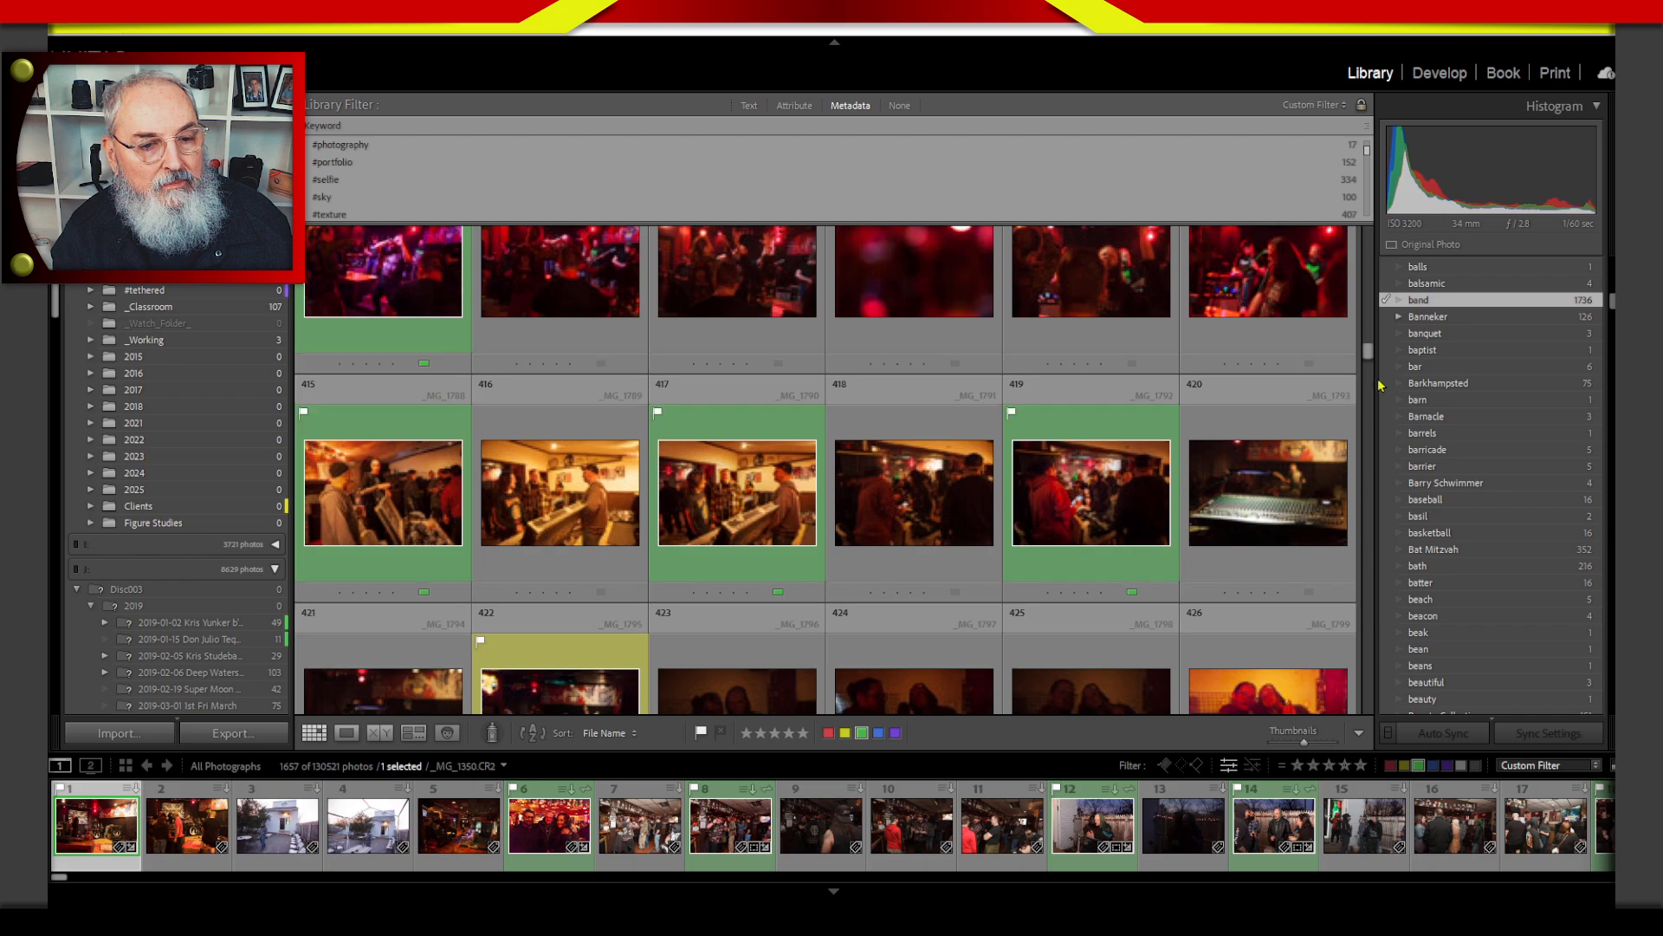
{"action": "left_click_drag", "start_coordinate": [1369, 372], "coordinate": [1367, 645]}
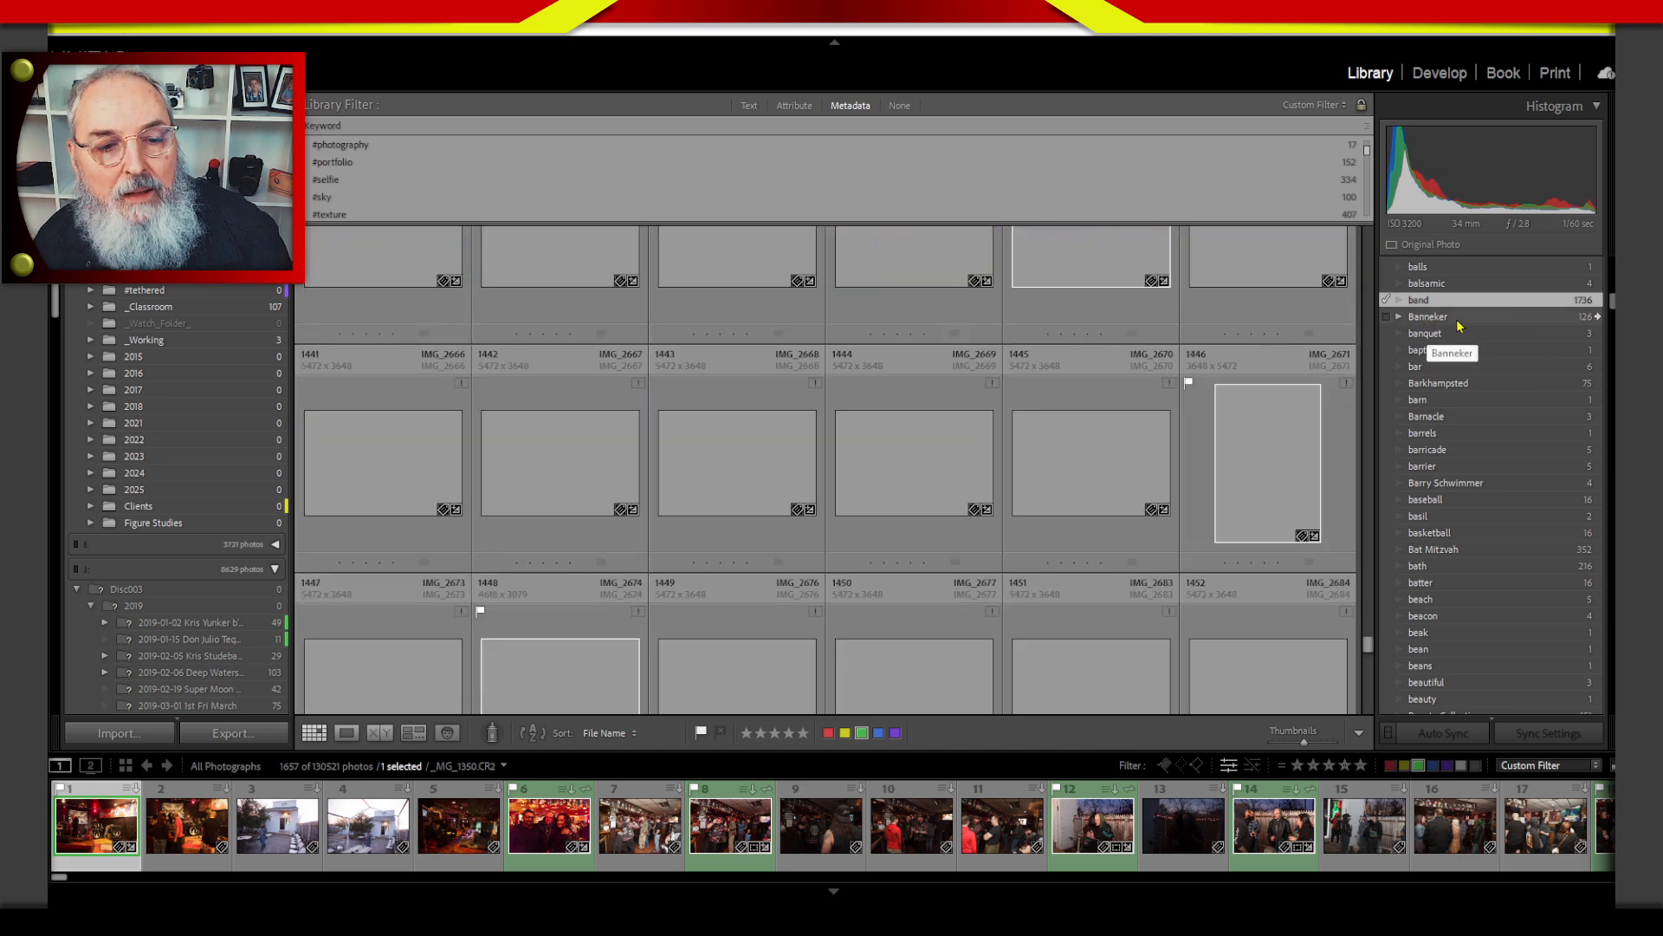
Show all photos containing the keyword Banneker and look through them.
{"action": "left_click", "coordinate": [1596, 317]}
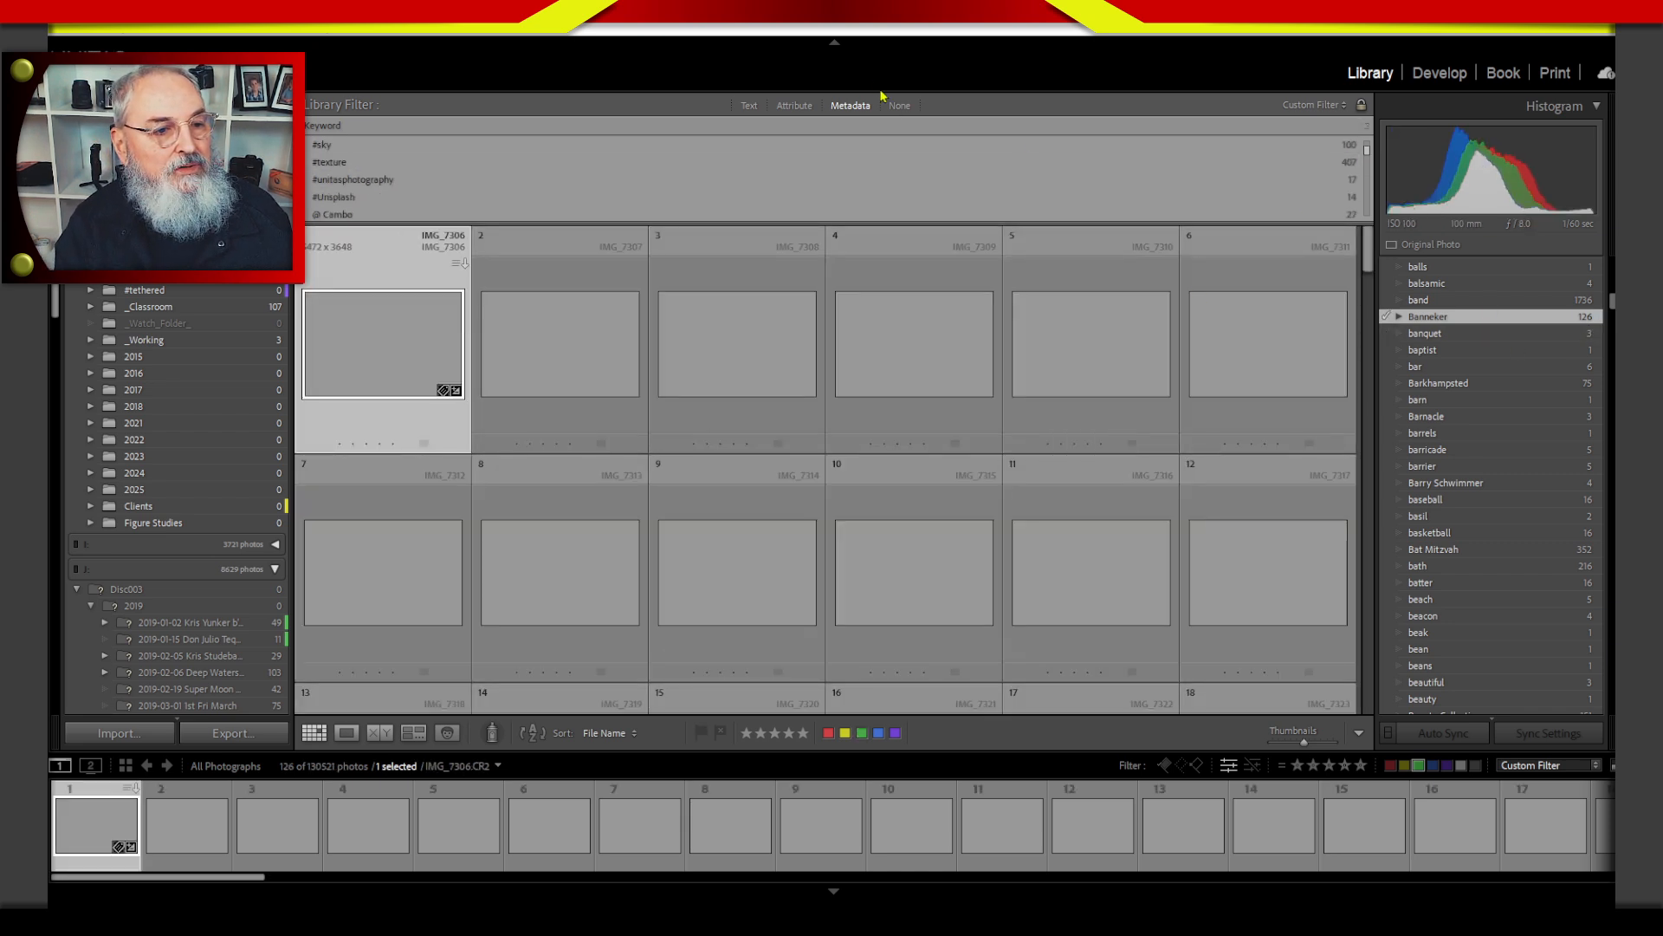
{"action": "scroll", "coordinate": [1369, 341], "scroll_direction": "down", "scroll_amount": 2}
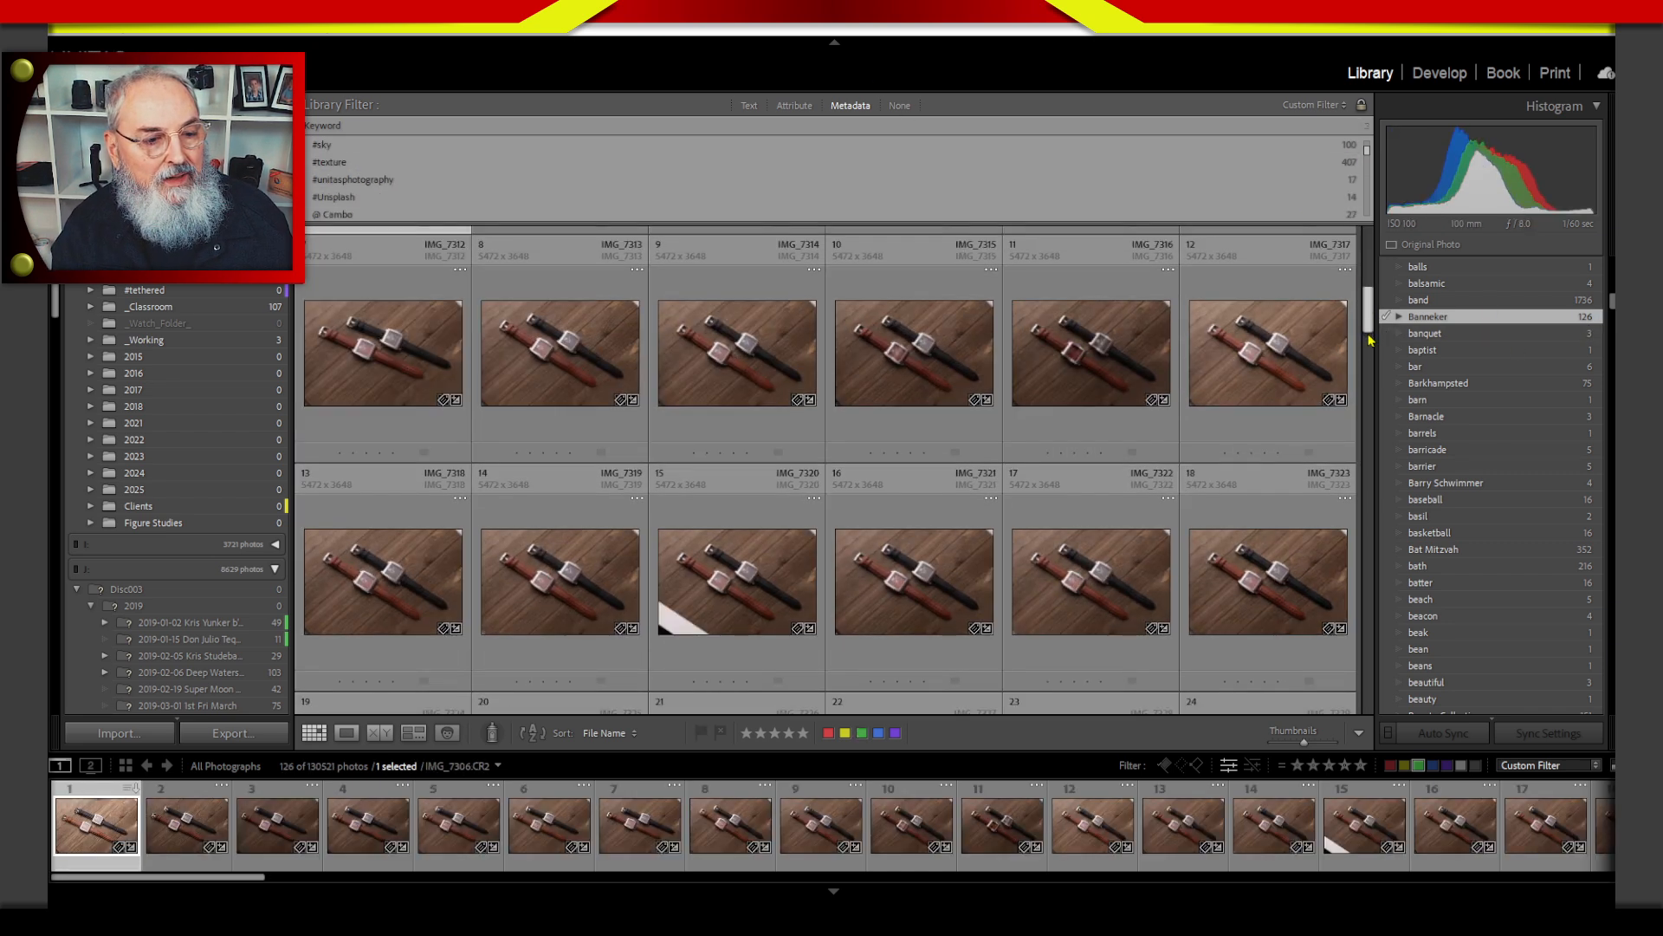
{"action": "scroll", "coordinate": [1365, 442], "scroll_direction": "down", "scroll_amount": 5}
{"action": "scroll", "coordinate": [1360, 492], "scroll_direction": "down", "scroll_amount": 5}
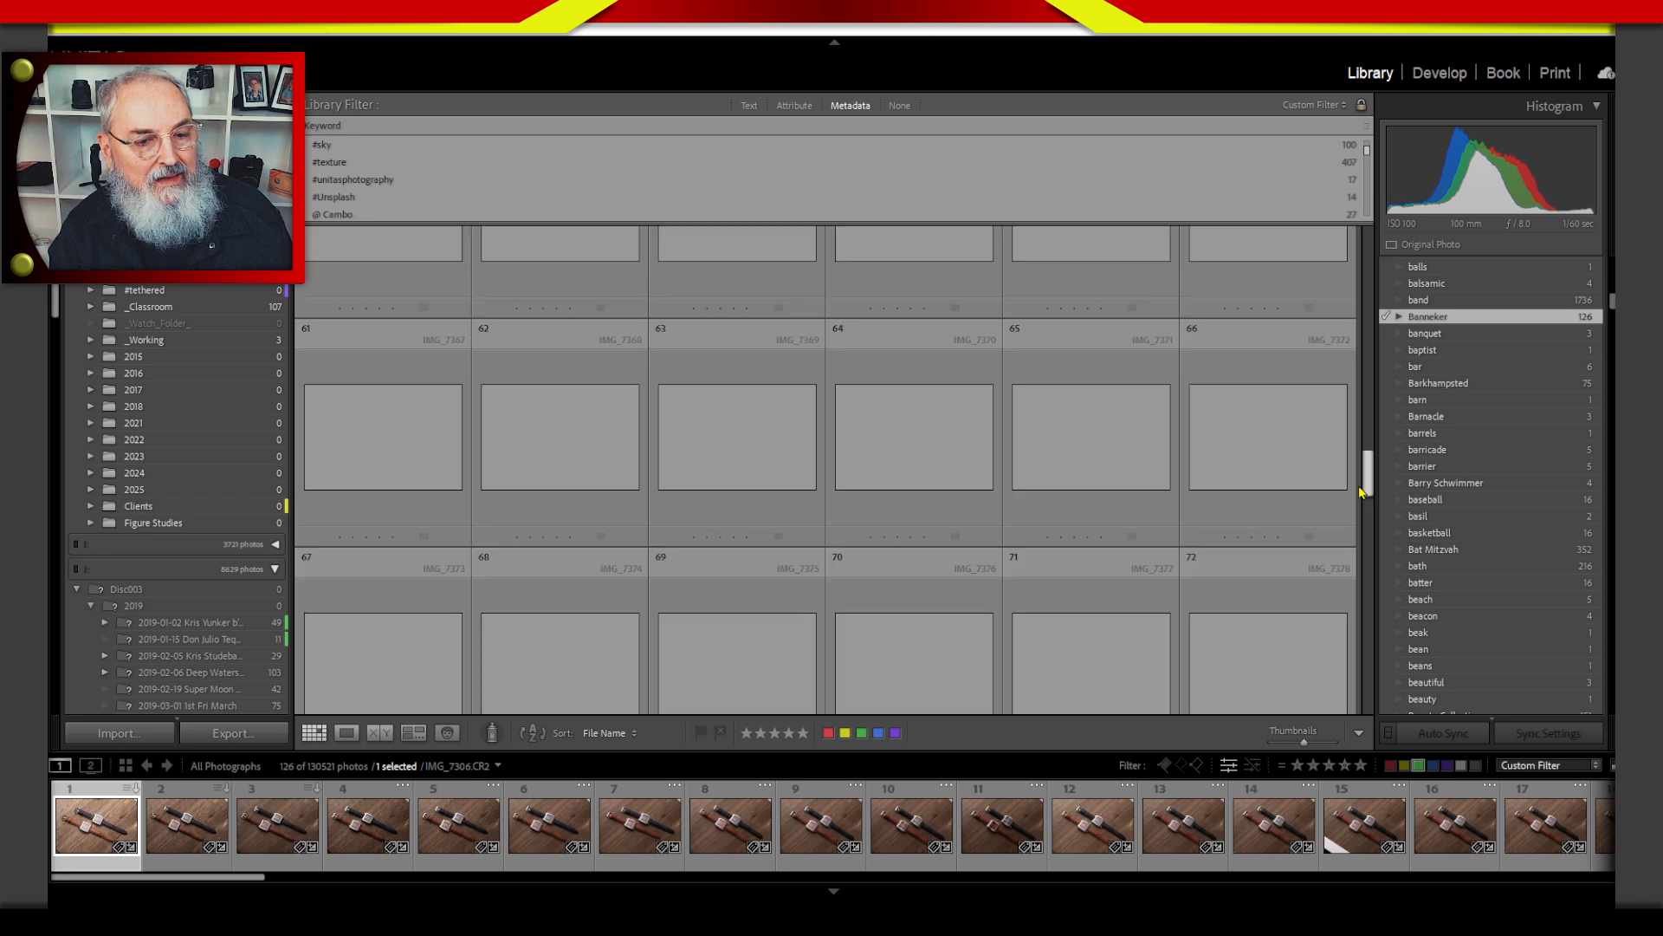
Show all photos containing the keyword Barkhampsted.
{"action": "left_click", "coordinate": [1468, 383]}
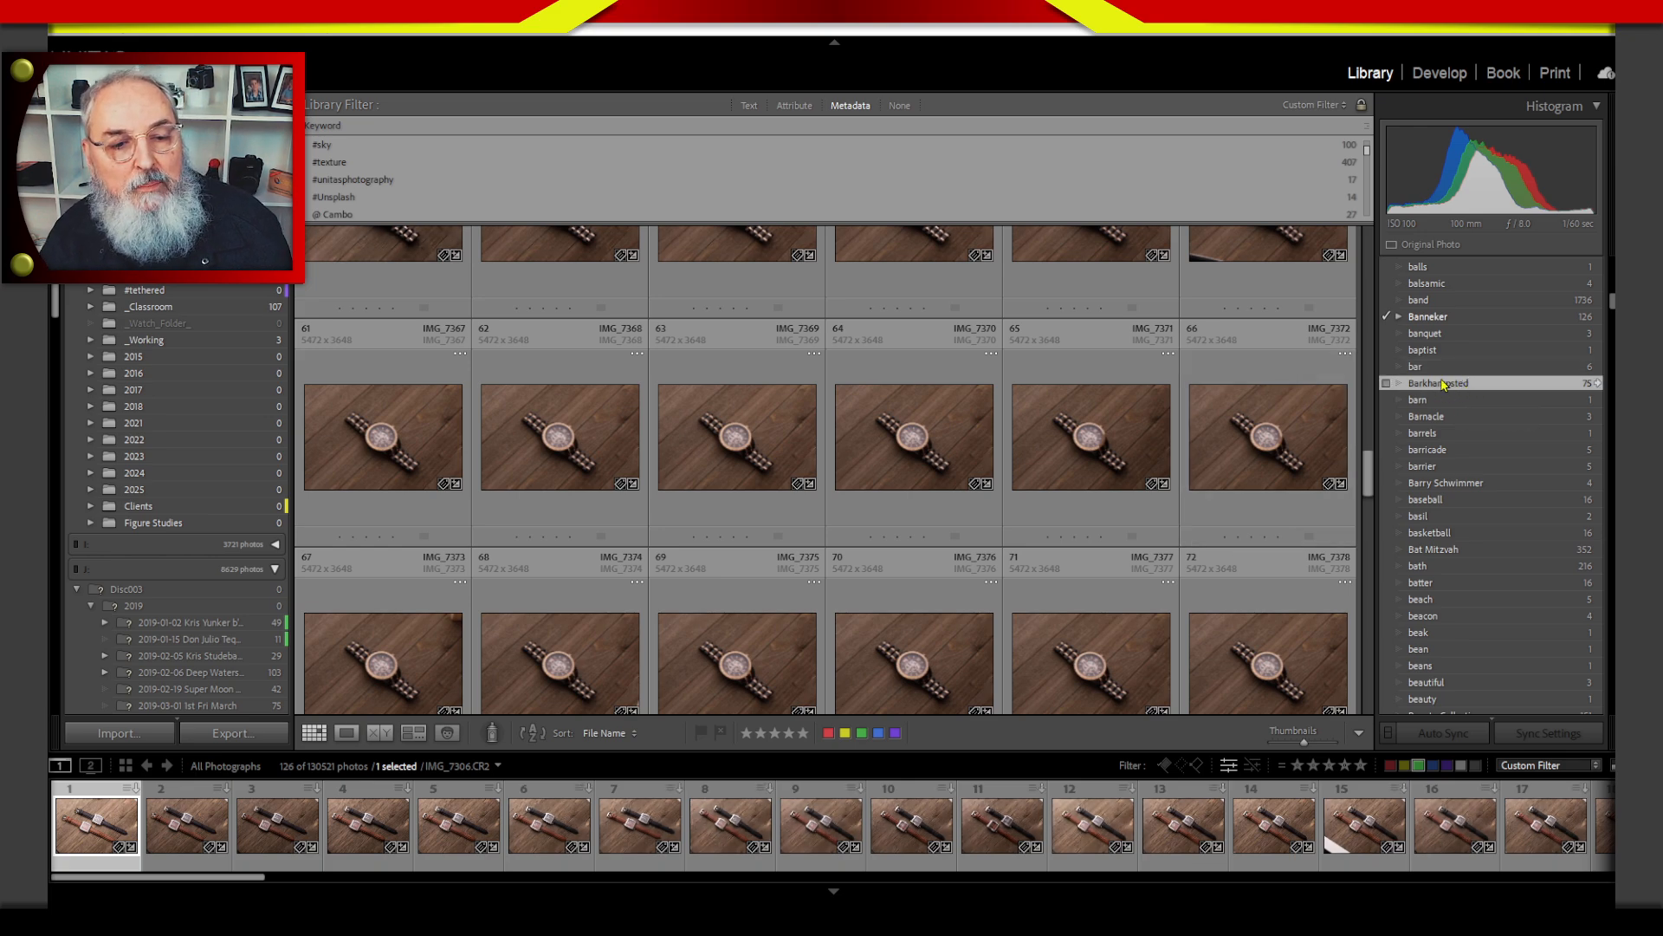
{"action": "left_click_drag", "start_coordinate": [1367, 484], "coordinate": [1366, 286]}
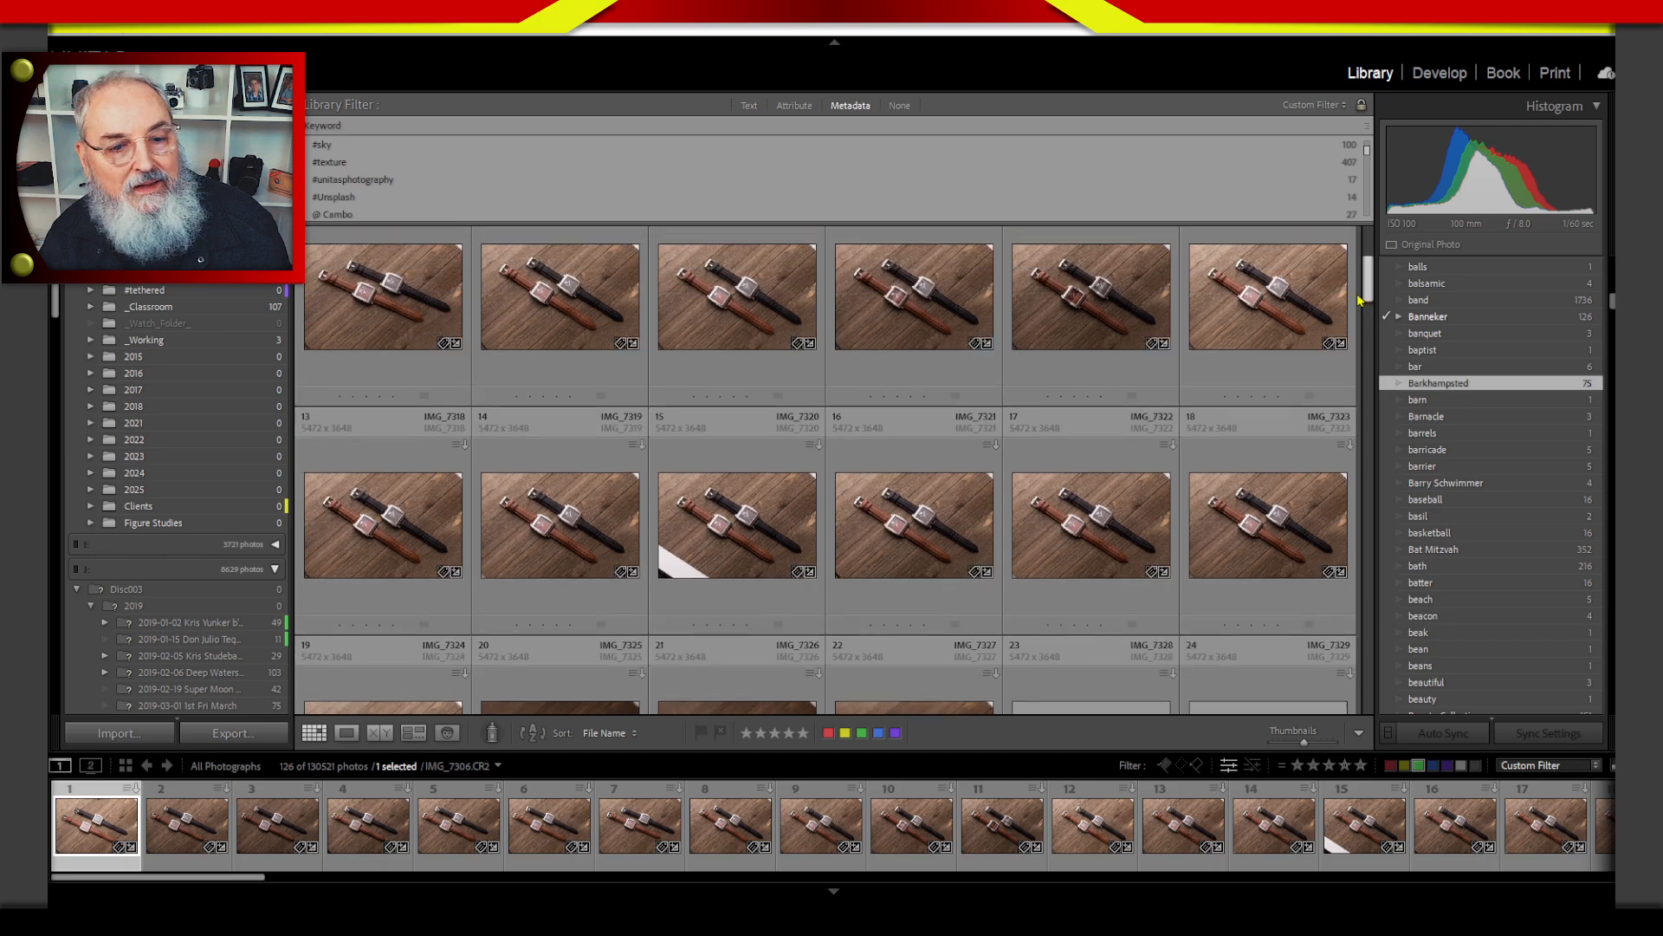
{"action": "left_click", "coordinate": [1597, 385]}
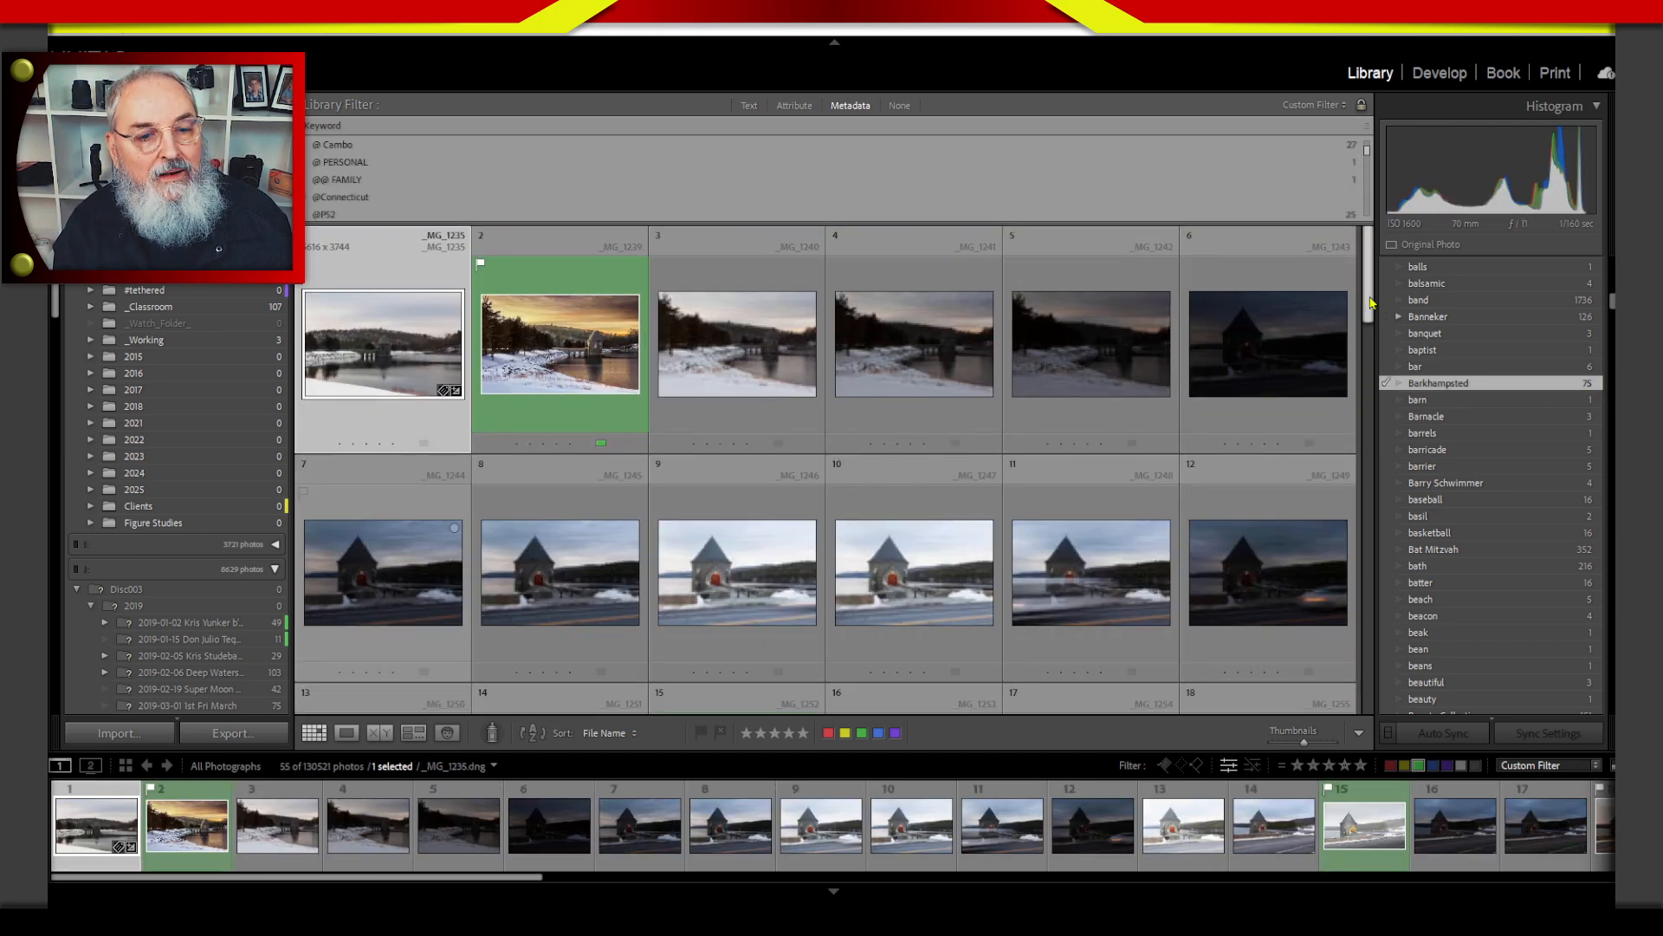
{"action": "left_click_drag", "start_coordinate": [1367, 305], "coordinate": [1344, 268]}
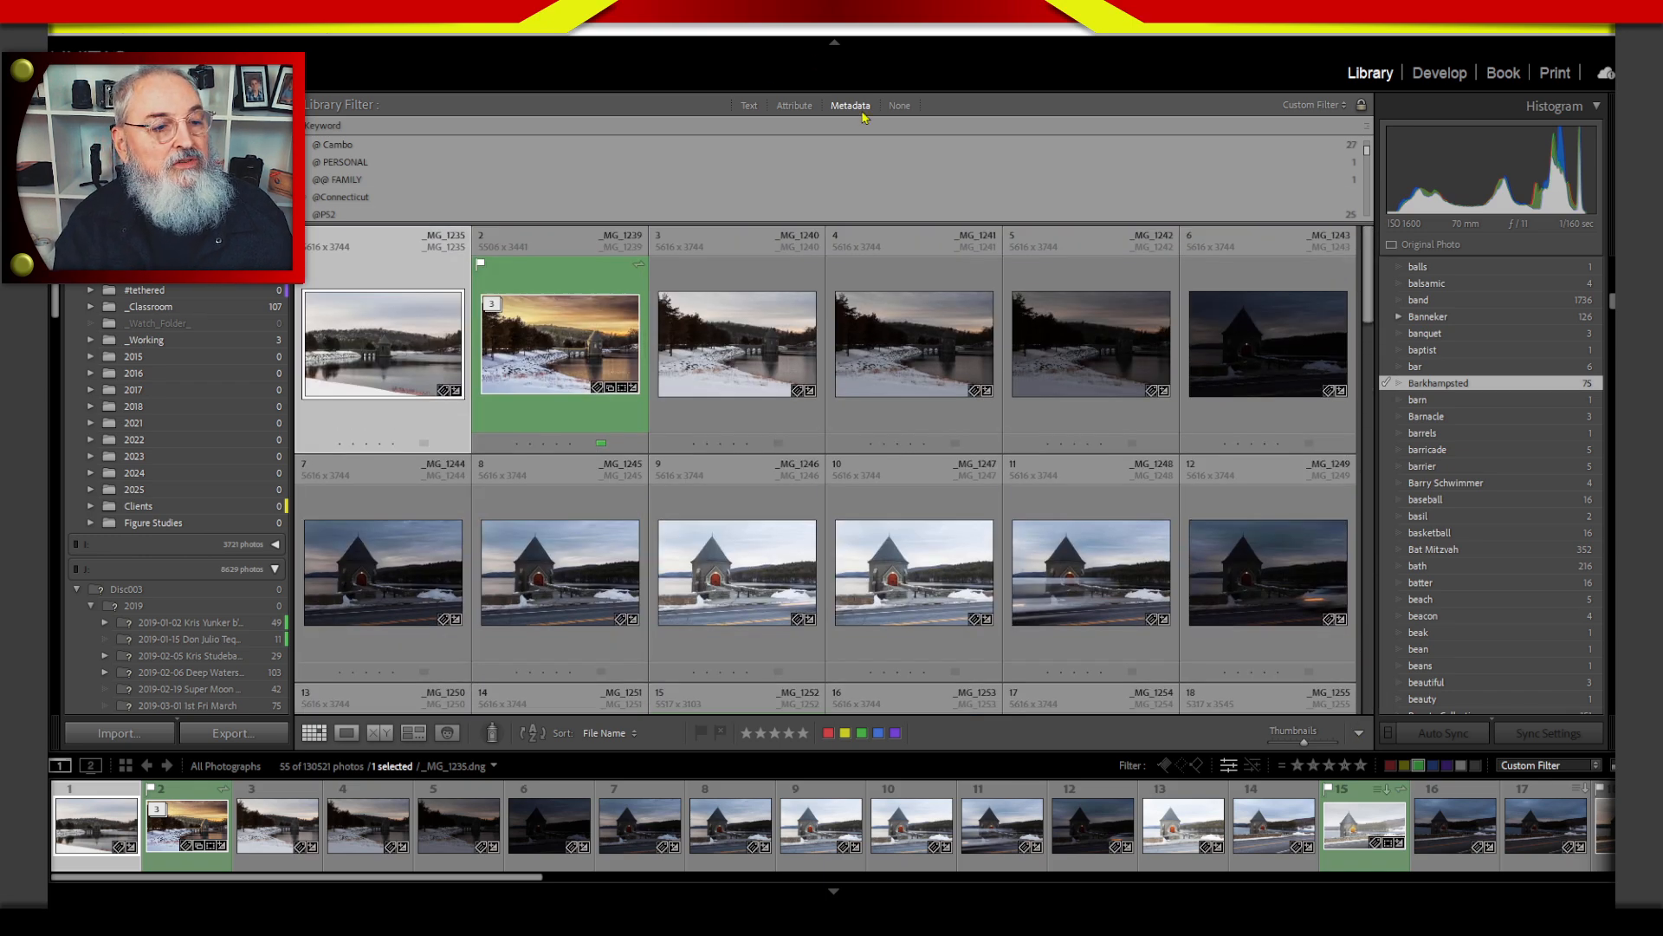
Narrow the Barkhampsted keyword photos to flagged, green-labelled ones by combining the keyword filter with the Attribute filter.
{"action": "left_click", "coordinate": [795, 104]}
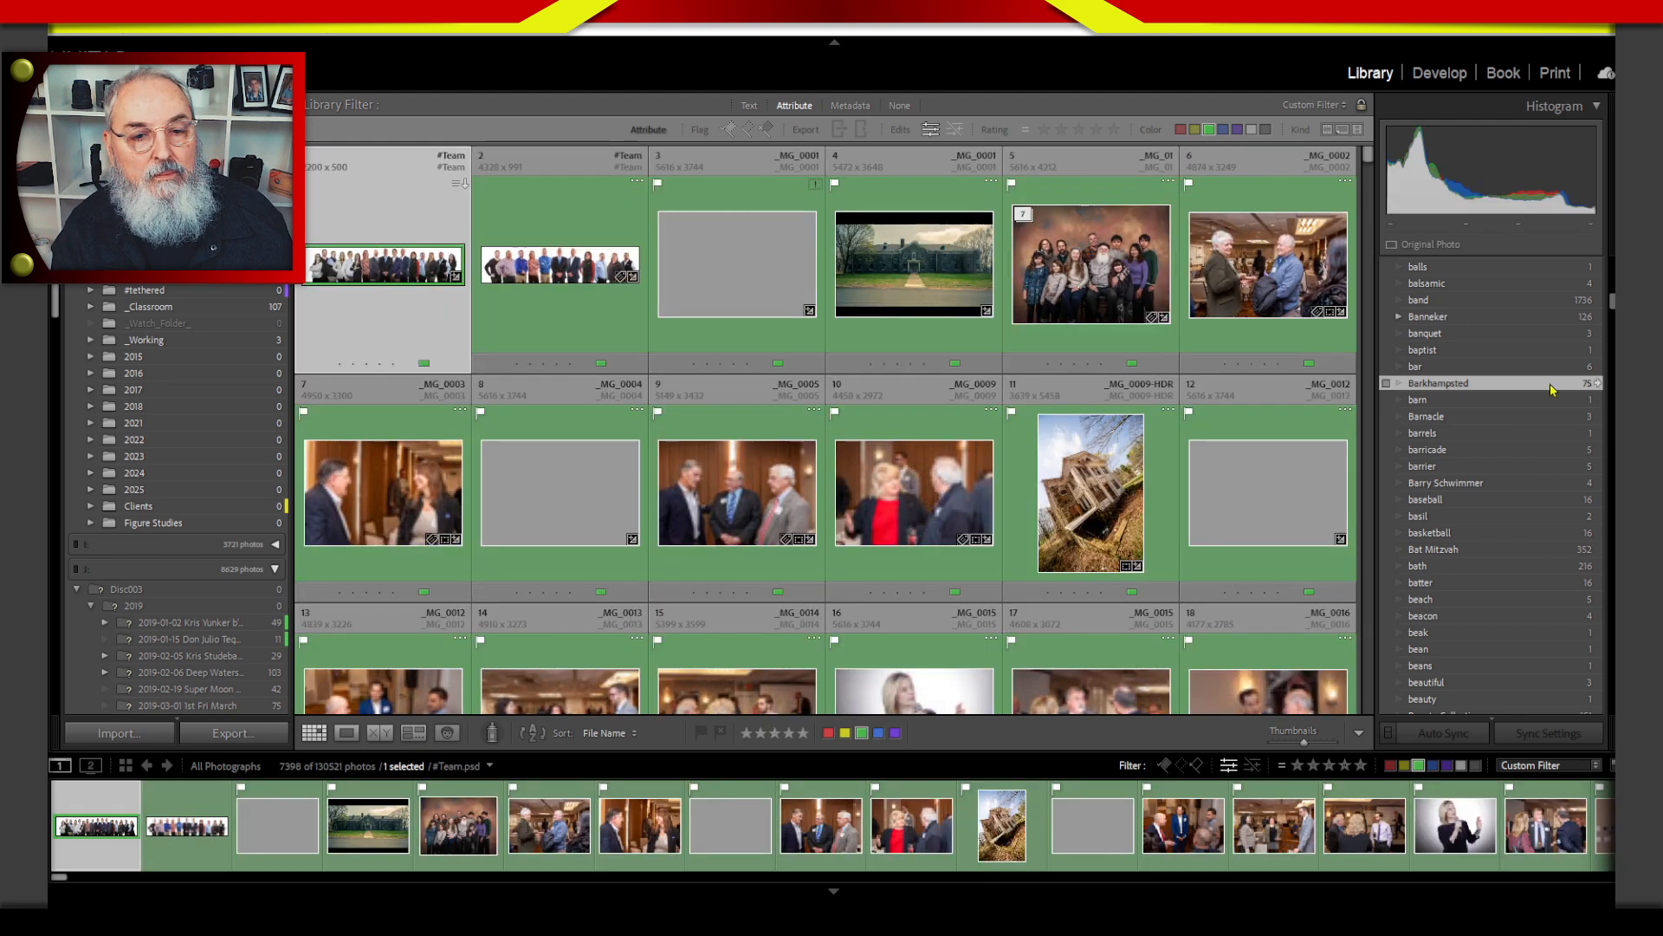
{"action": "left_click", "coordinate": [1598, 384]}
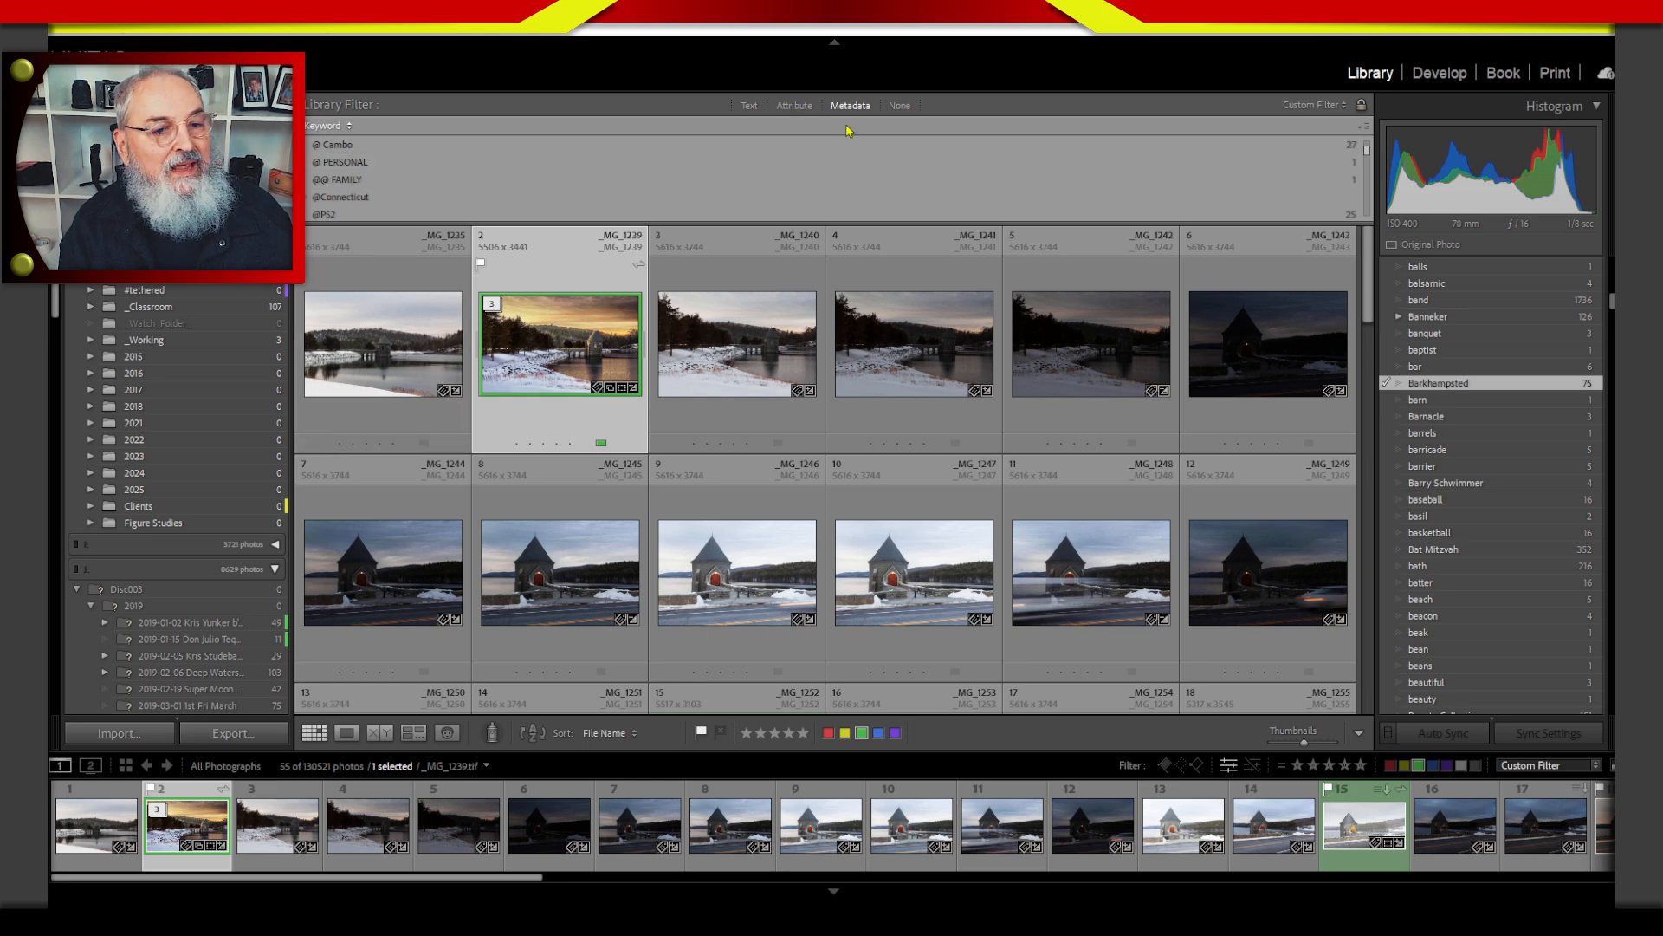
{"action": "left_click", "coordinate": [795, 106]}
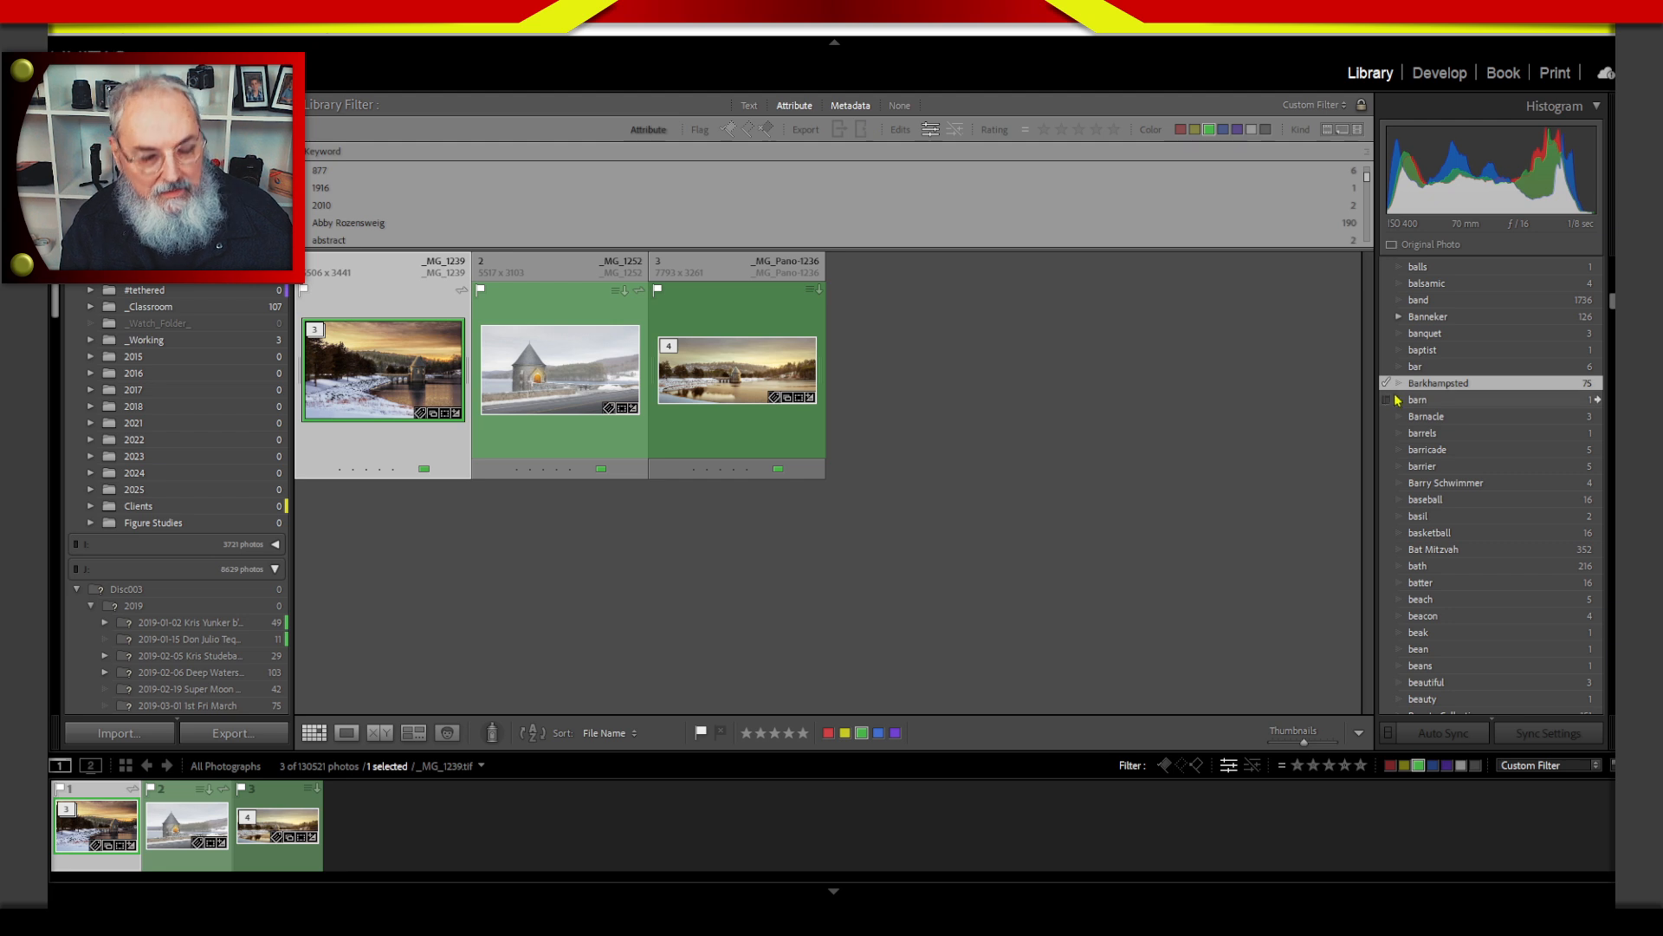
{"action": "key", "text": "F7"}
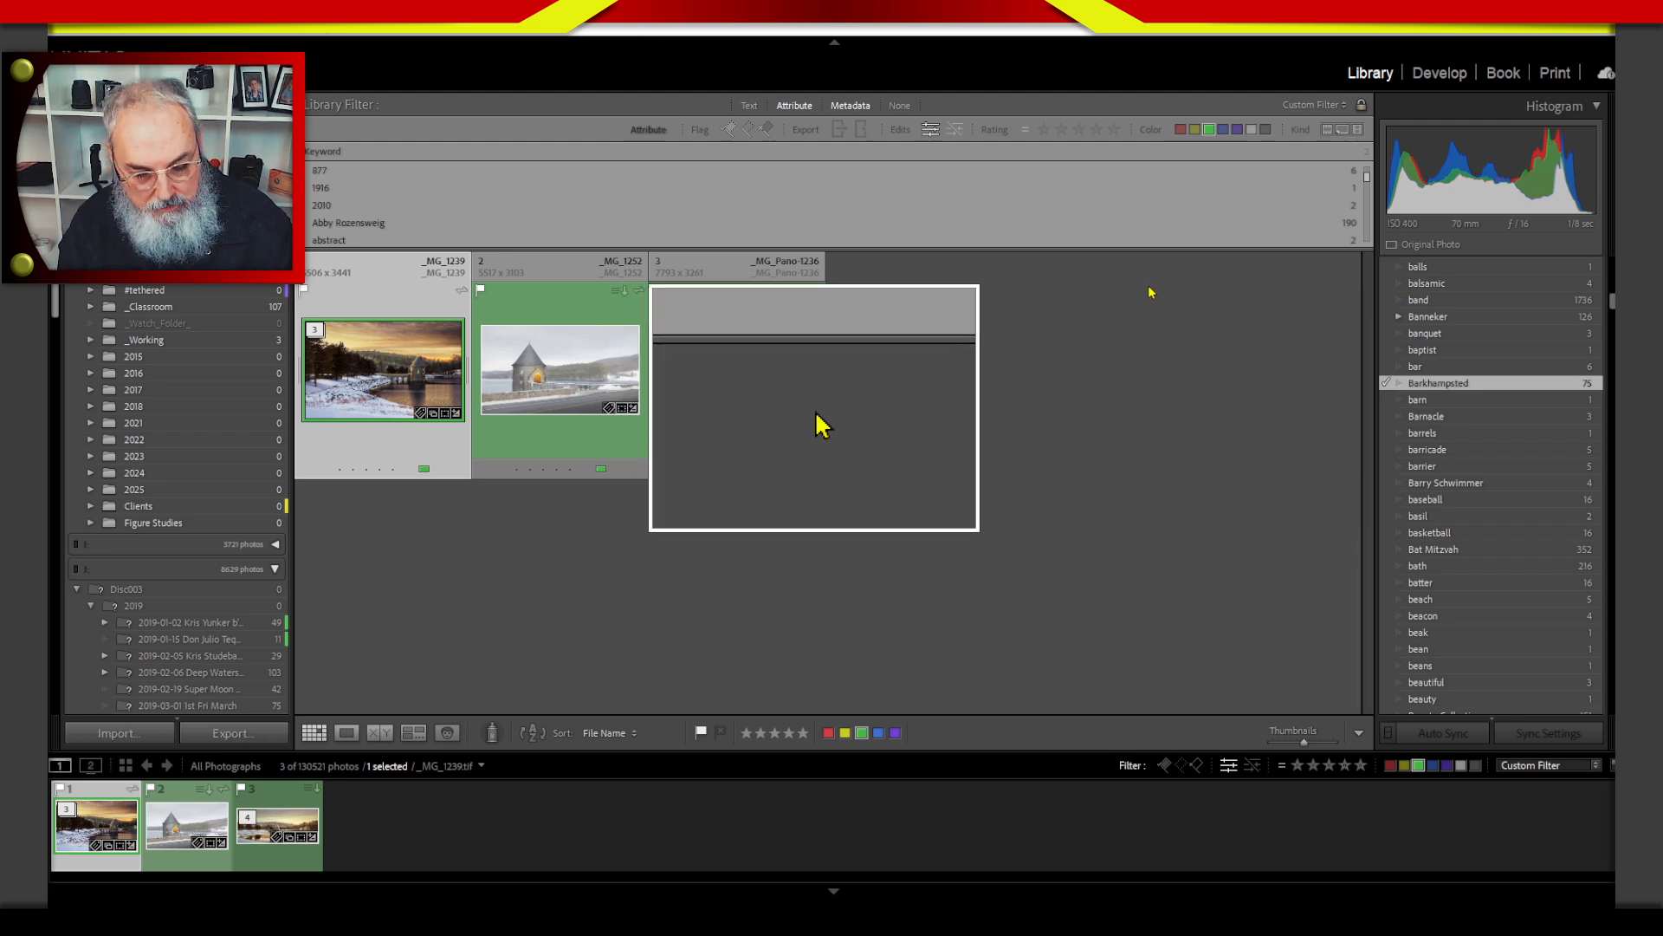
{"action": "key", "text": "F7"}
{"action": "key", "text": "F8"}
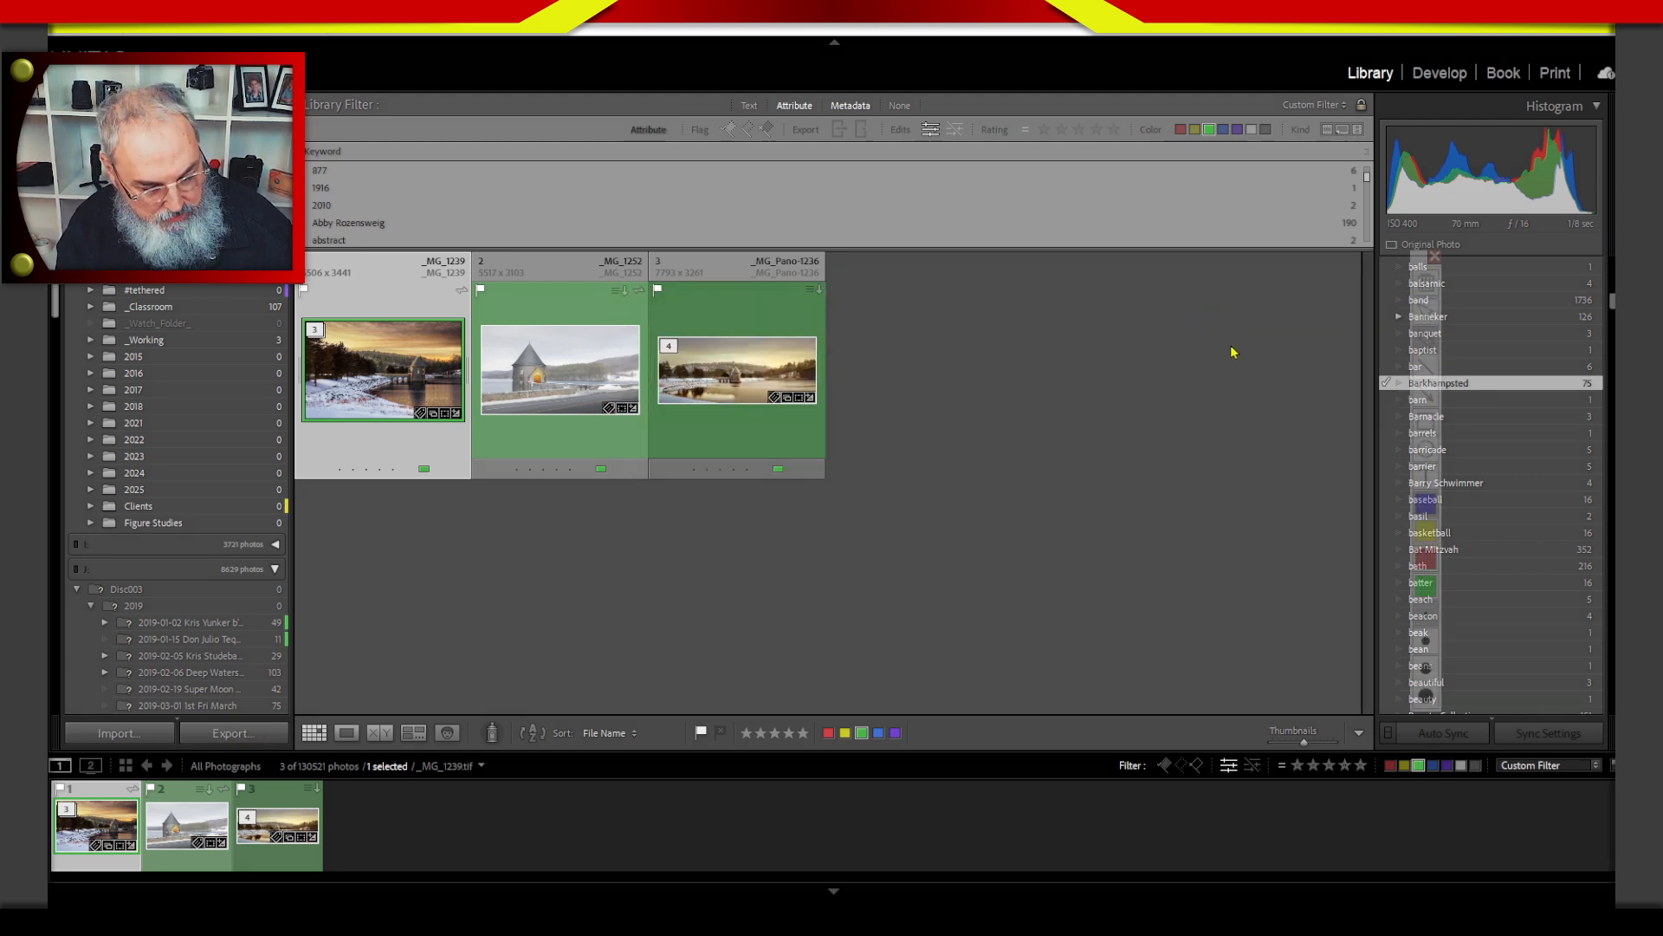
{"action": "key", "text": "2"}
{"action": "left_click_drag", "start_coordinate": [1190, 288], "coordinate": [1334, 404]}
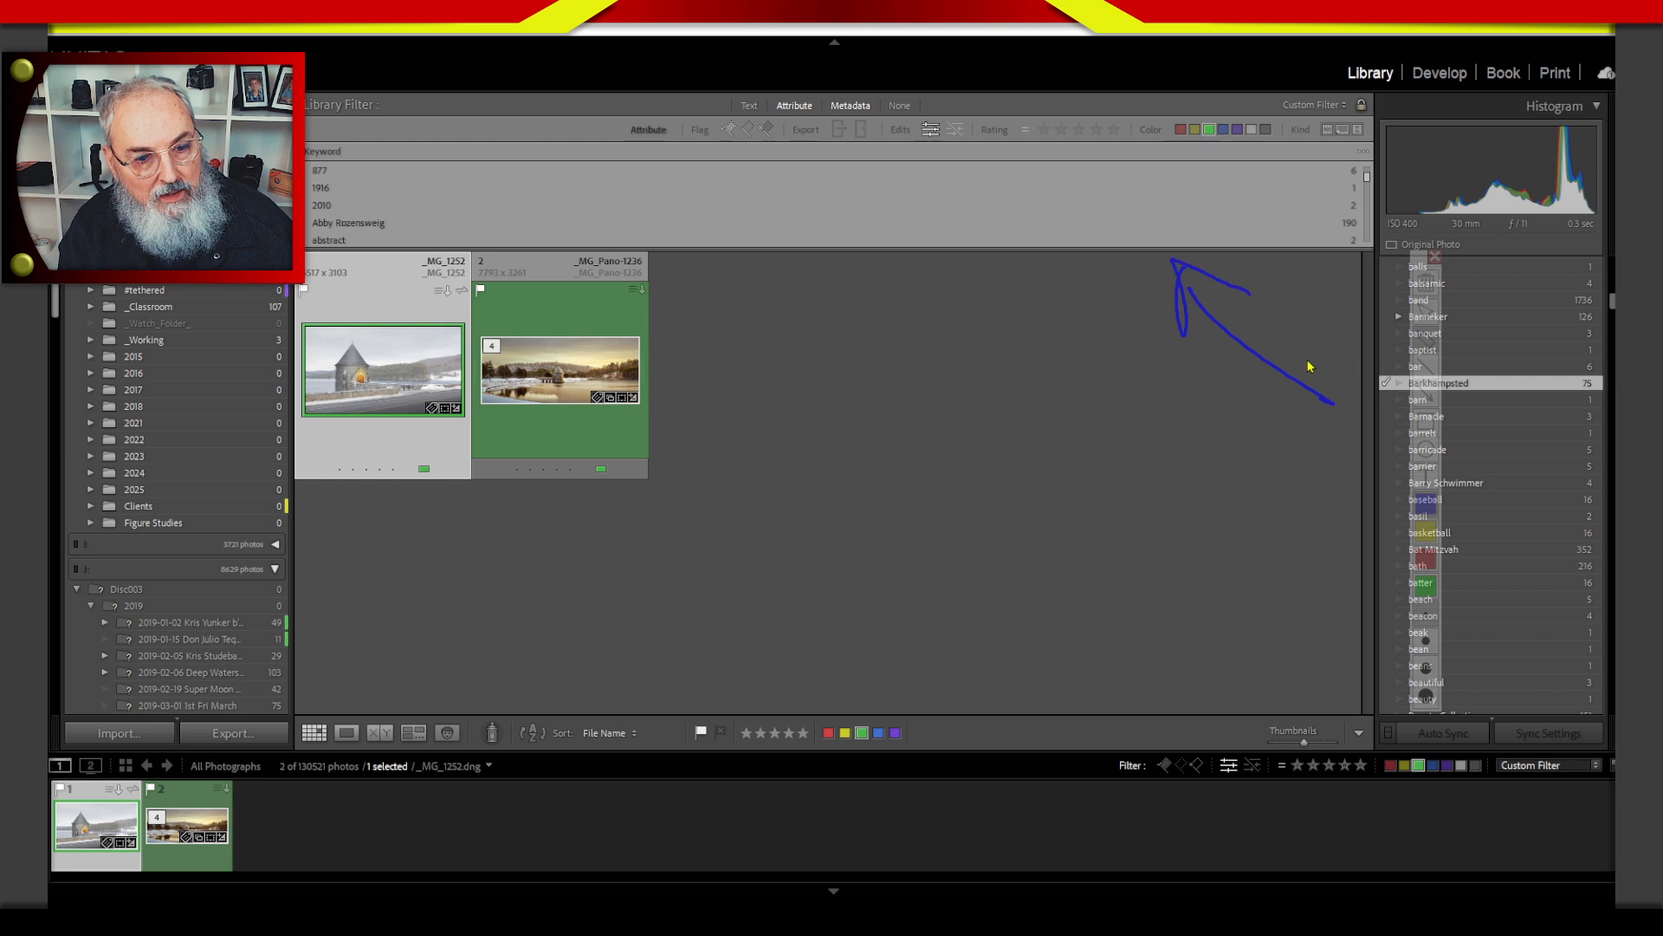
{"action": "left_click", "coordinate": [1436, 256]}
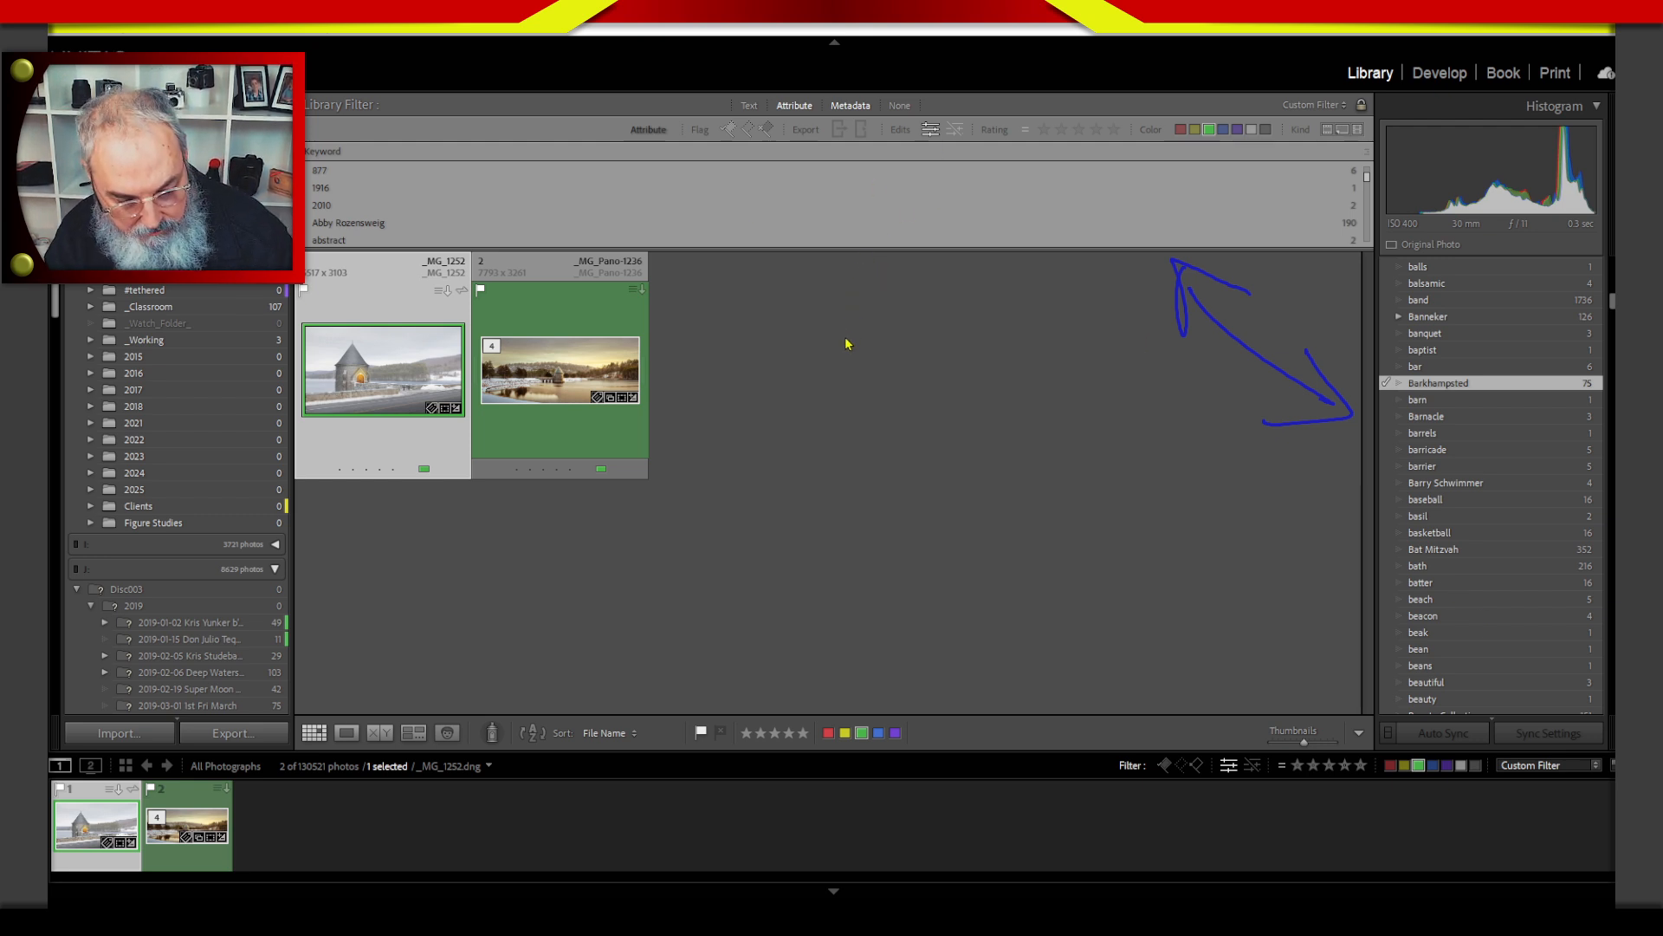
{"action": "key", "text": "Escape"}
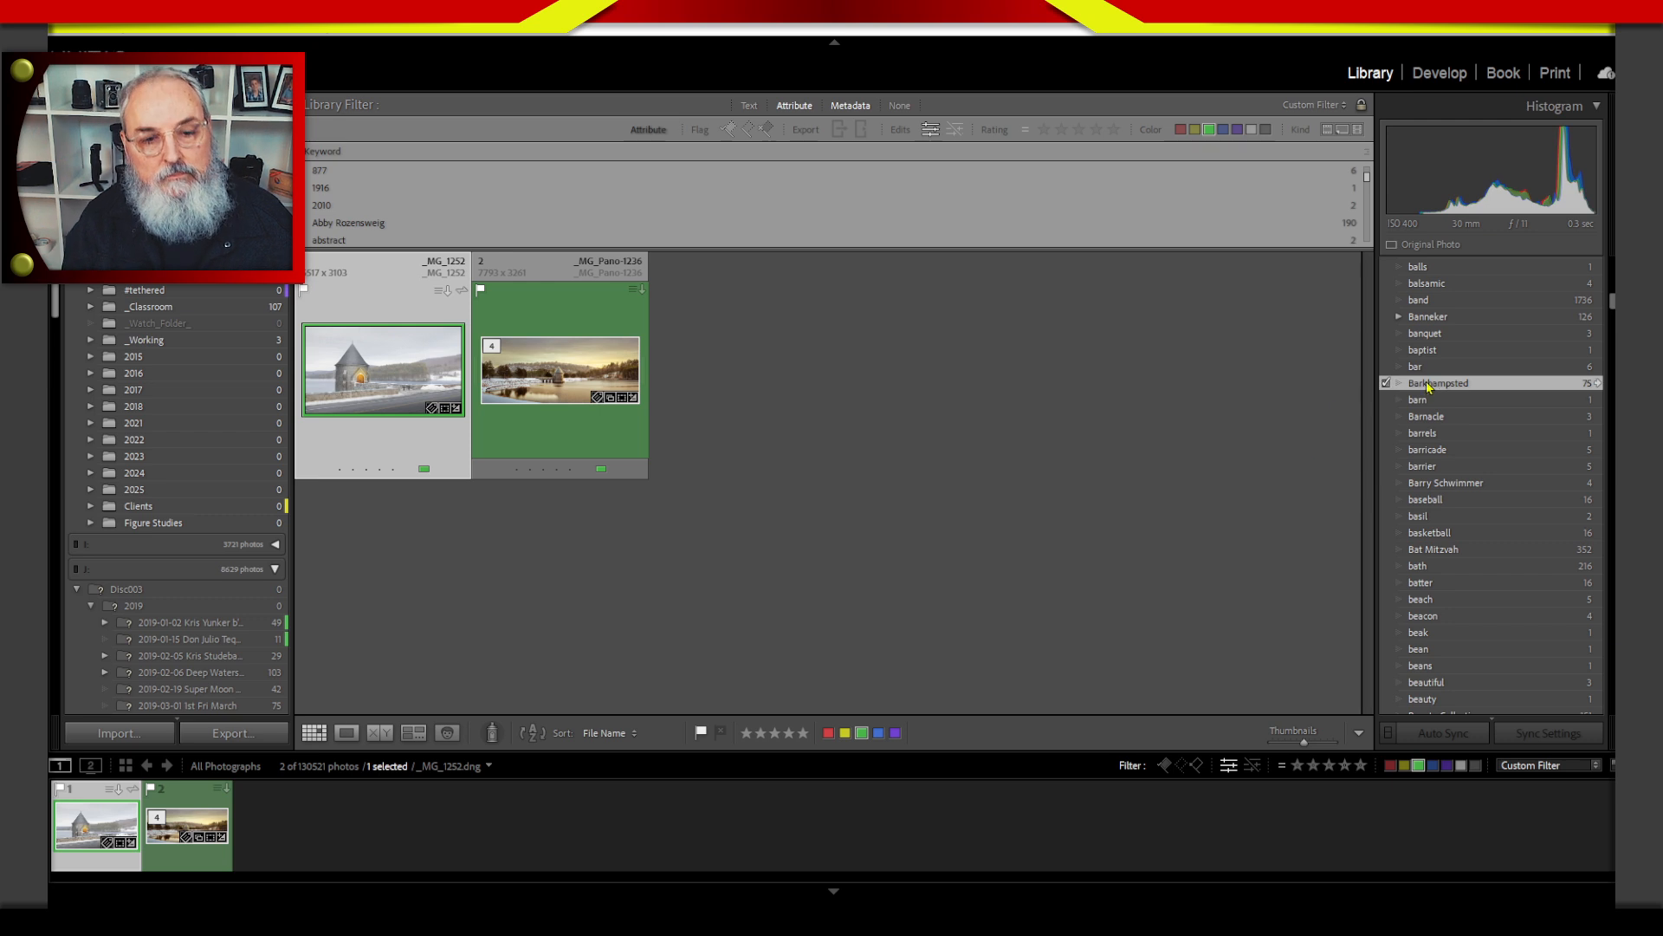
Show all photos containing the keyword basketball and look through them.
{"action": "left_click", "coordinate": [1599, 533]}
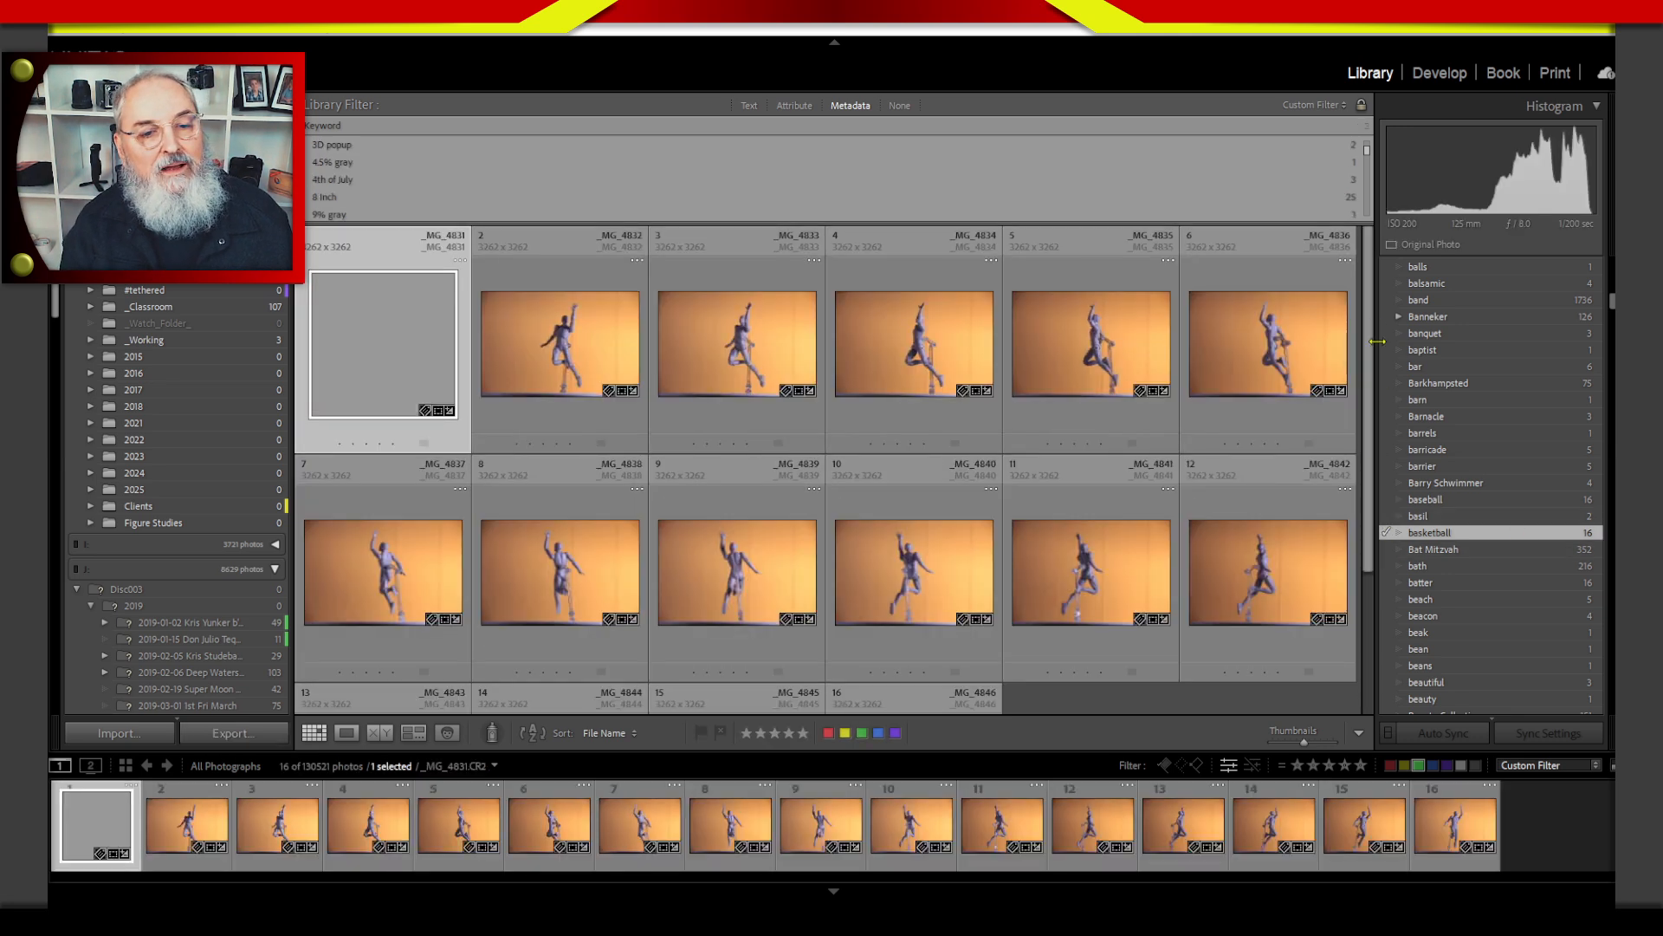
{"action": "scroll", "coordinate": [1364, 533], "scroll_direction": "down", "scroll_amount": 3}
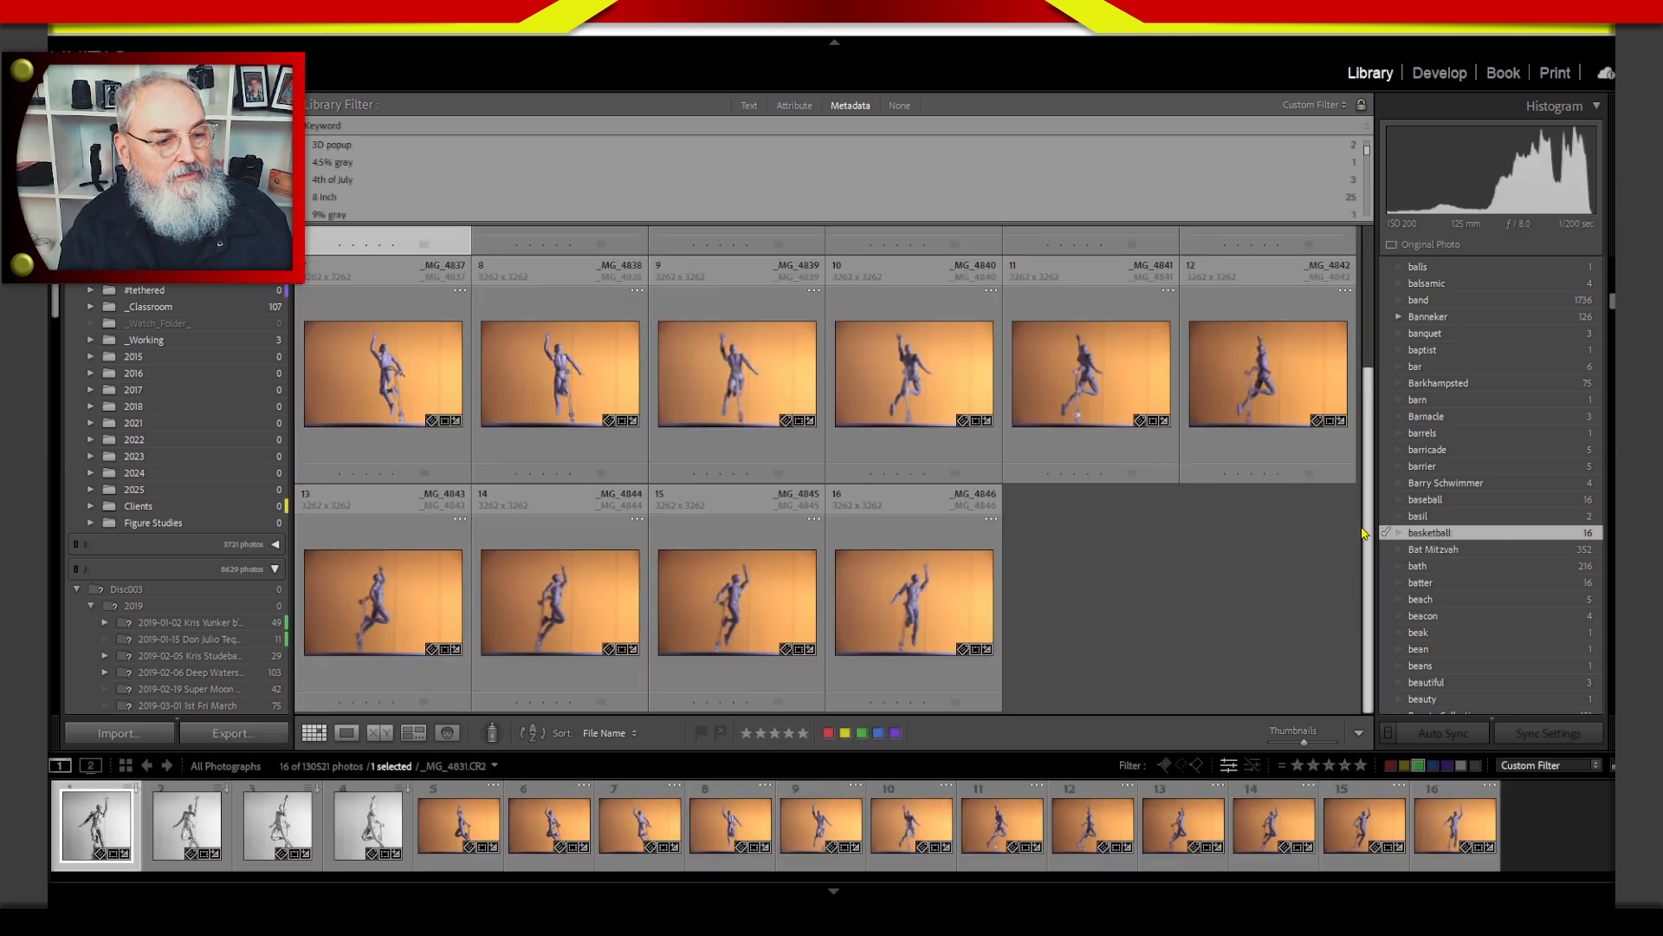
Show all photos containing the keyword batter in place of the basketball photos.
{"action": "scroll", "coordinate": [1365, 533], "scroll_direction": "up", "scroll_amount": 3}
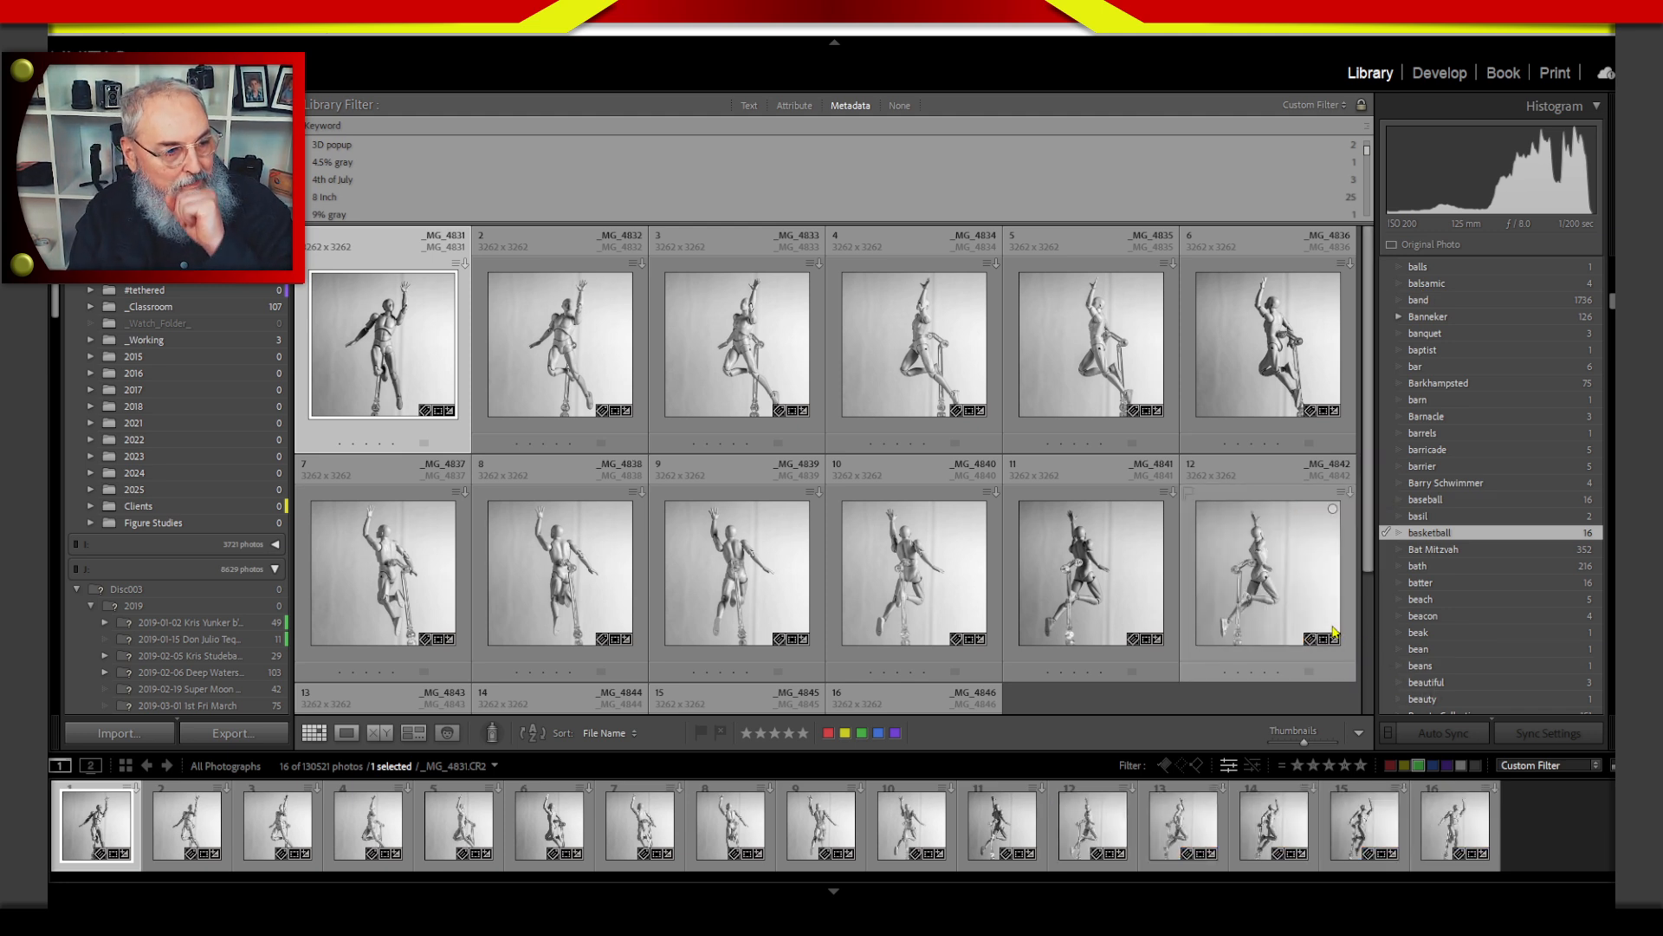
{"action": "left_click_drag", "start_coordinate": [1371, 368], "coordinate": [1386, 137]}
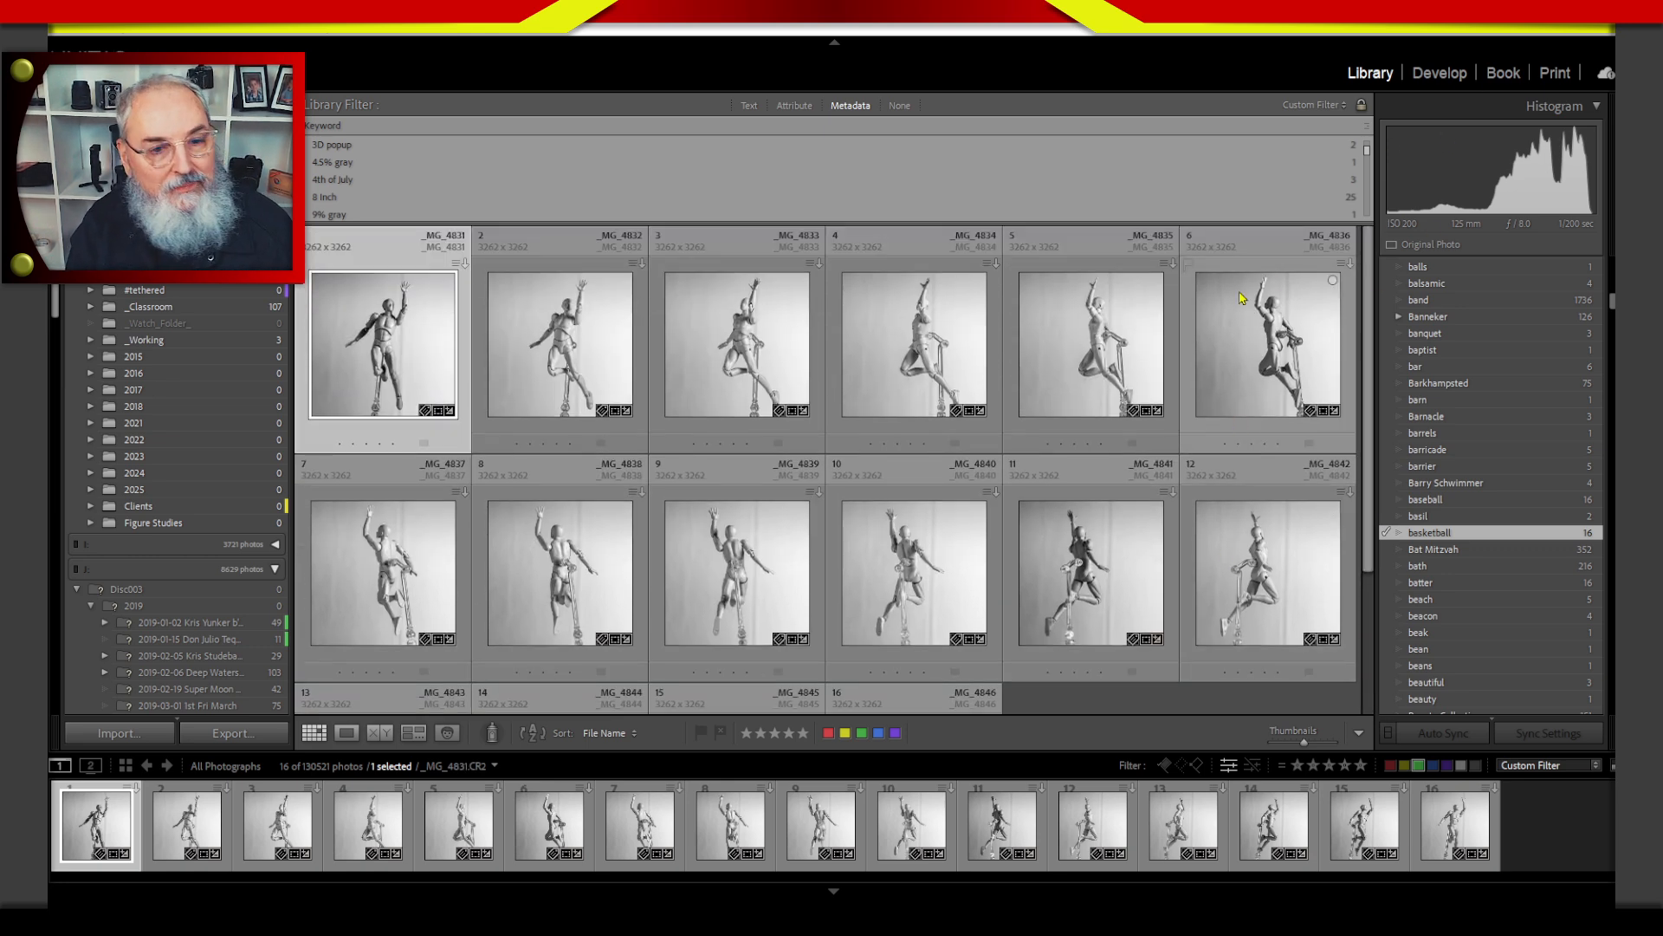
{"action": "left_click", "coordinate": [1598, 583]}
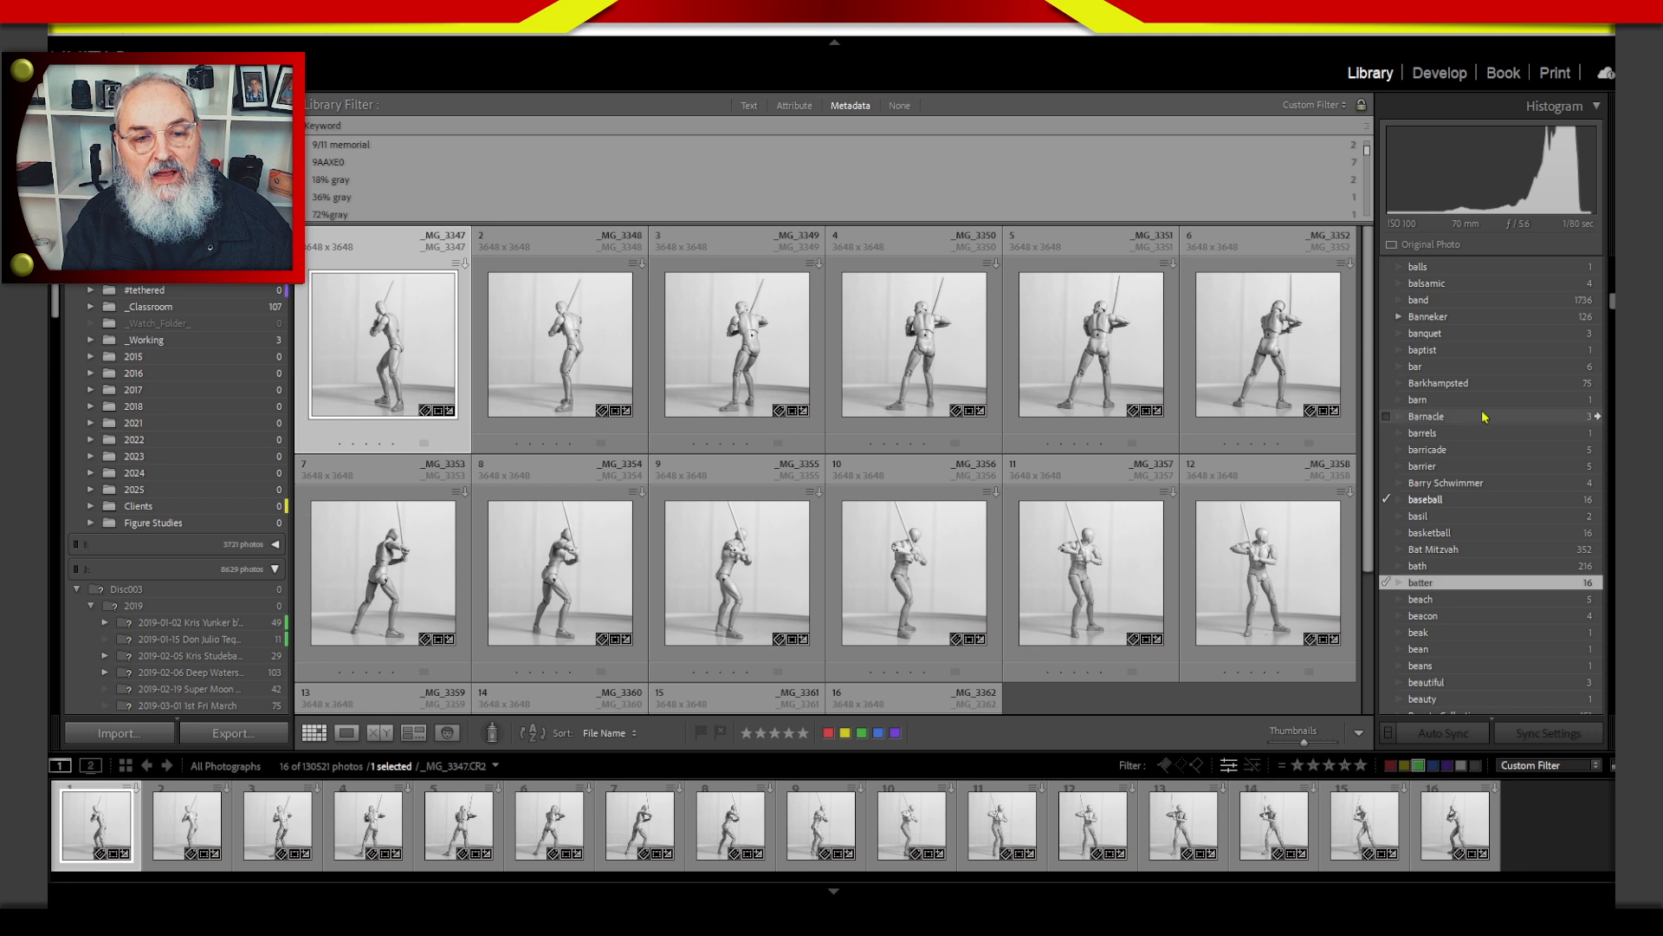
Show all photos containing the keyword banquet, followed by those containing the keyword basil.
{"action": "left_click", "coordinate": [1599, 335]}
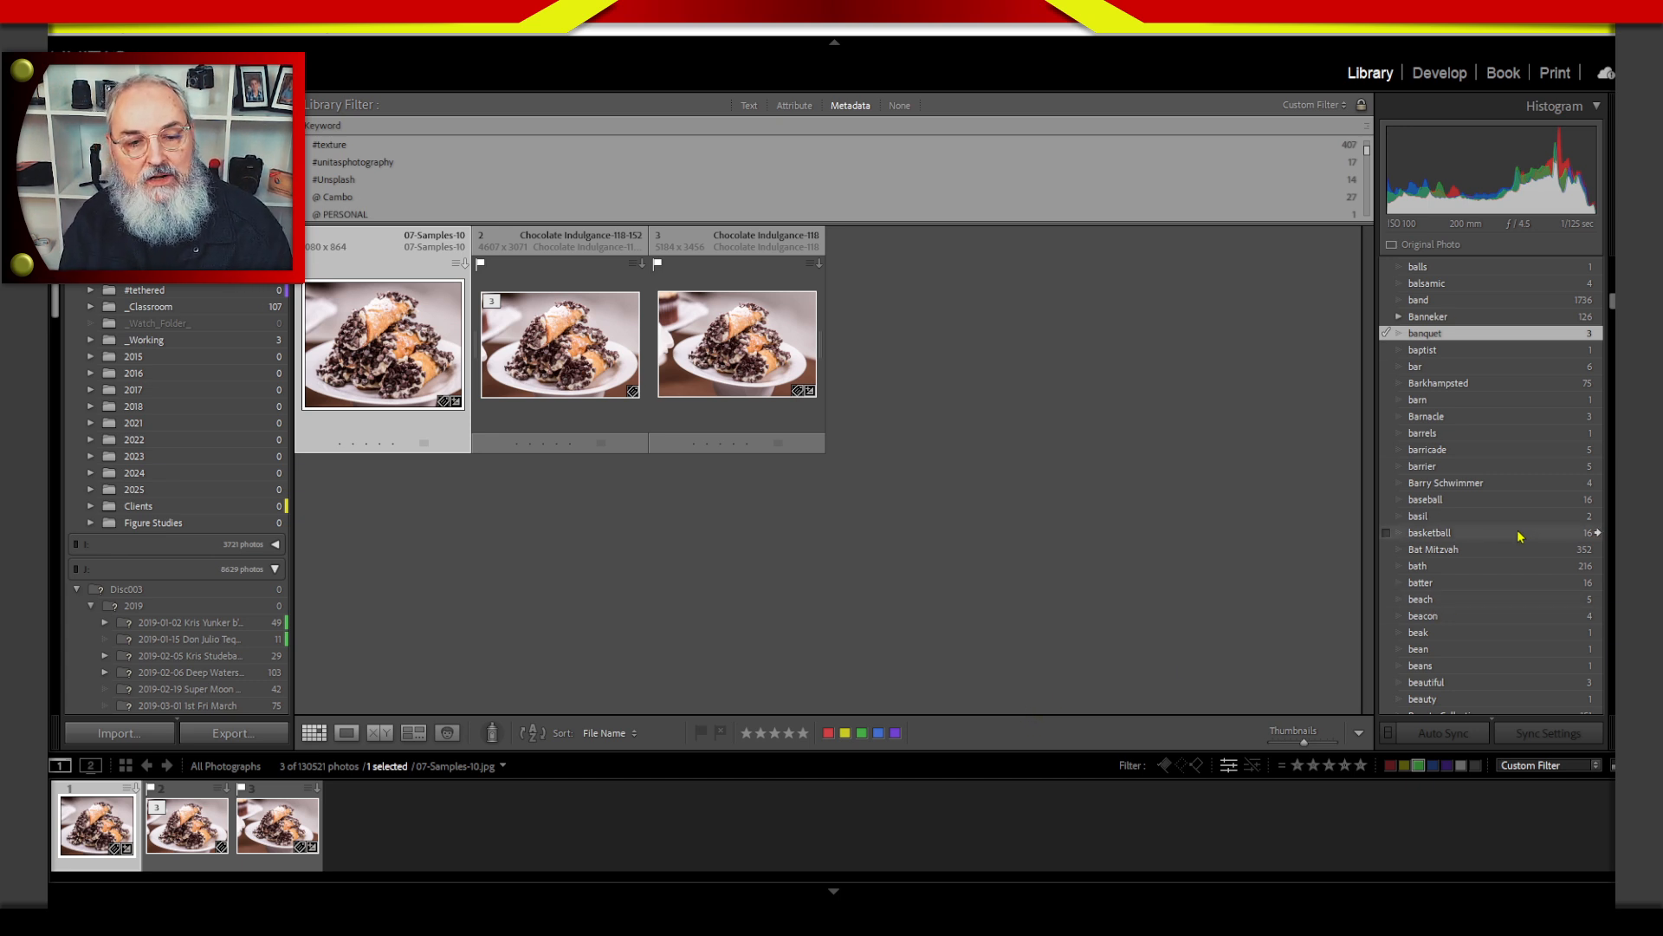
{"action": "left_click", "coordinate": [1598, 517]}
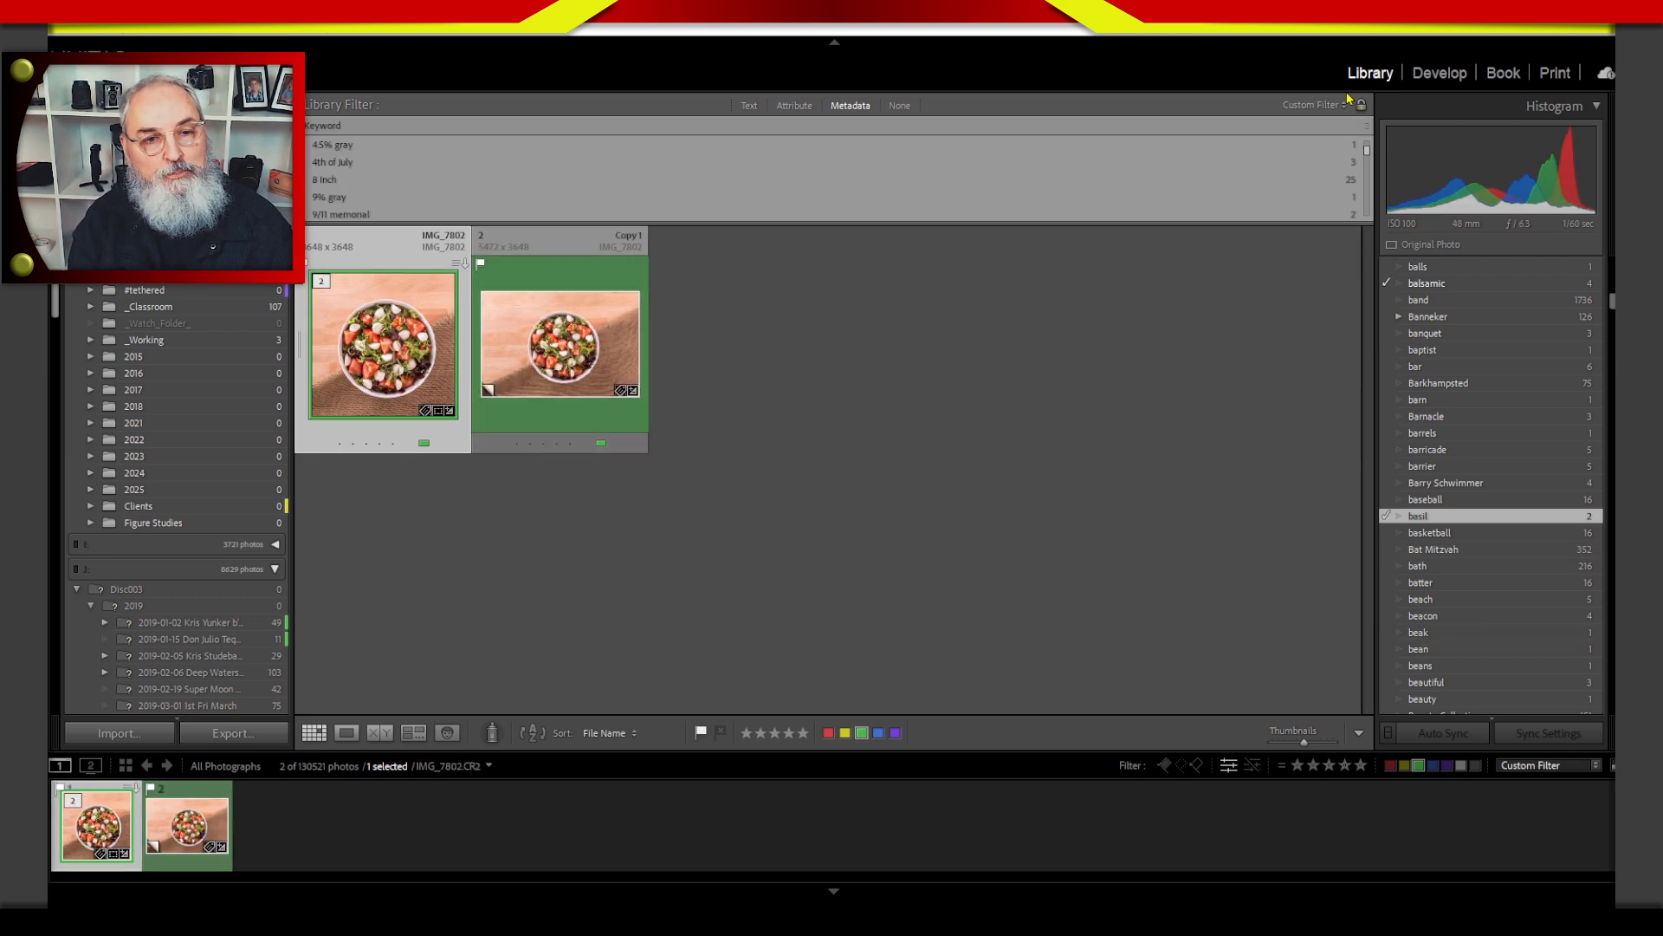
Turn off the library filter and display the photos in the _Classroom folder.
{"action": "left_click", "coordinate": [900, 106]}
{"action": "left_click", "coordinate": [899, 106]}
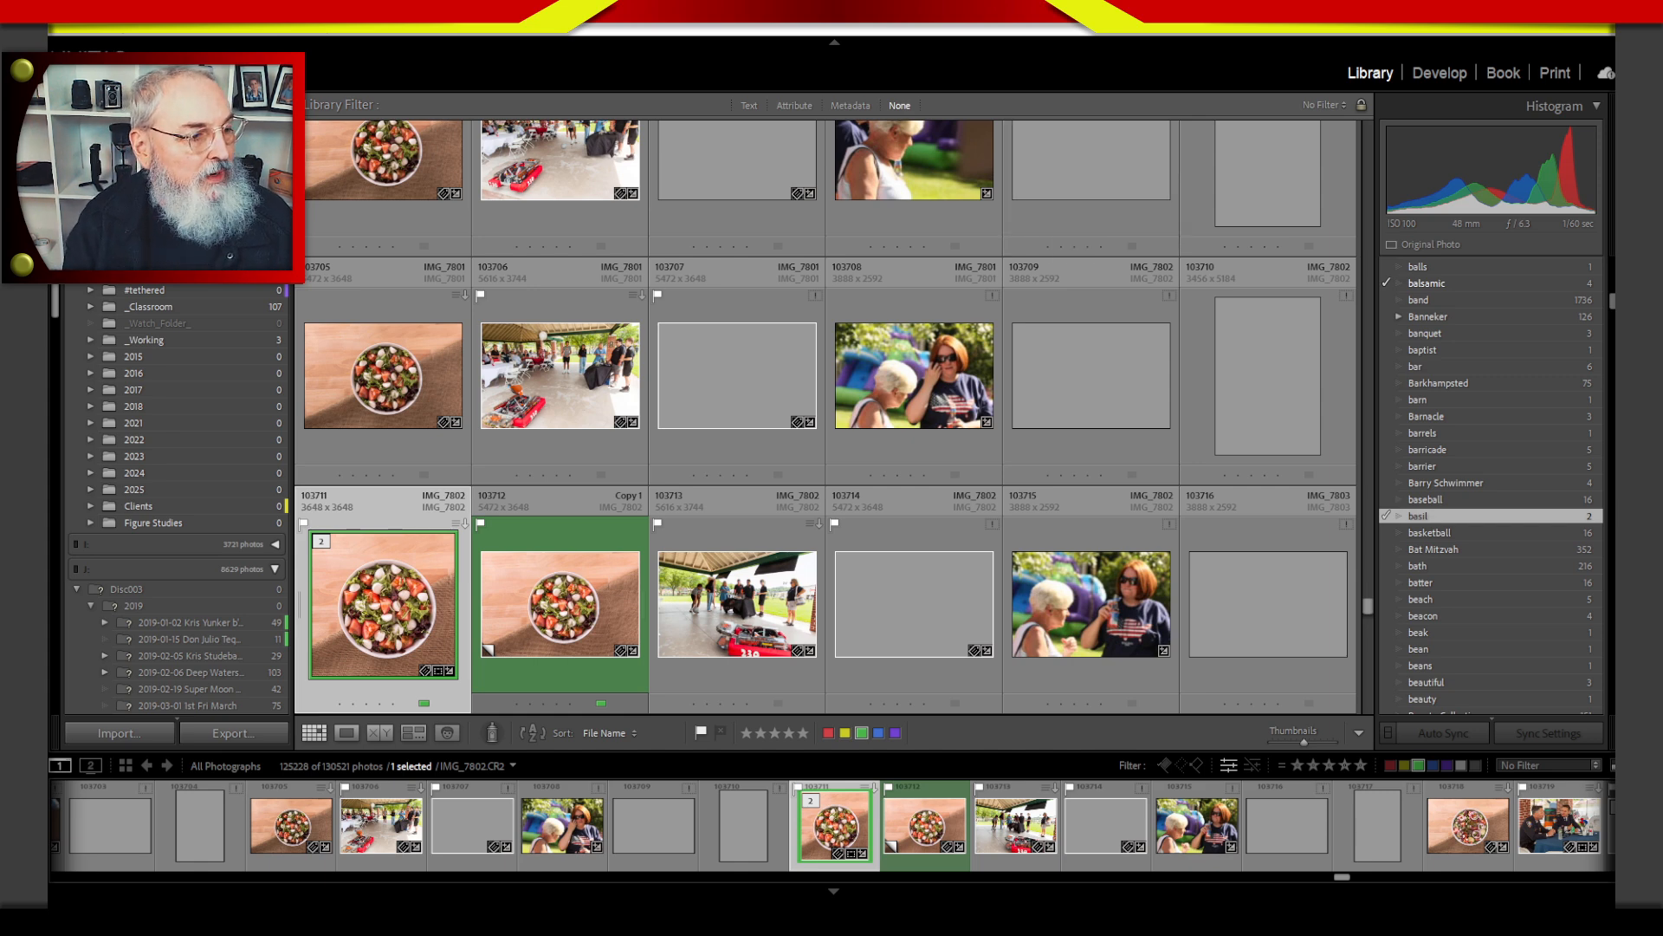
{"action": "left_click", "coordinate": [152, 308]}
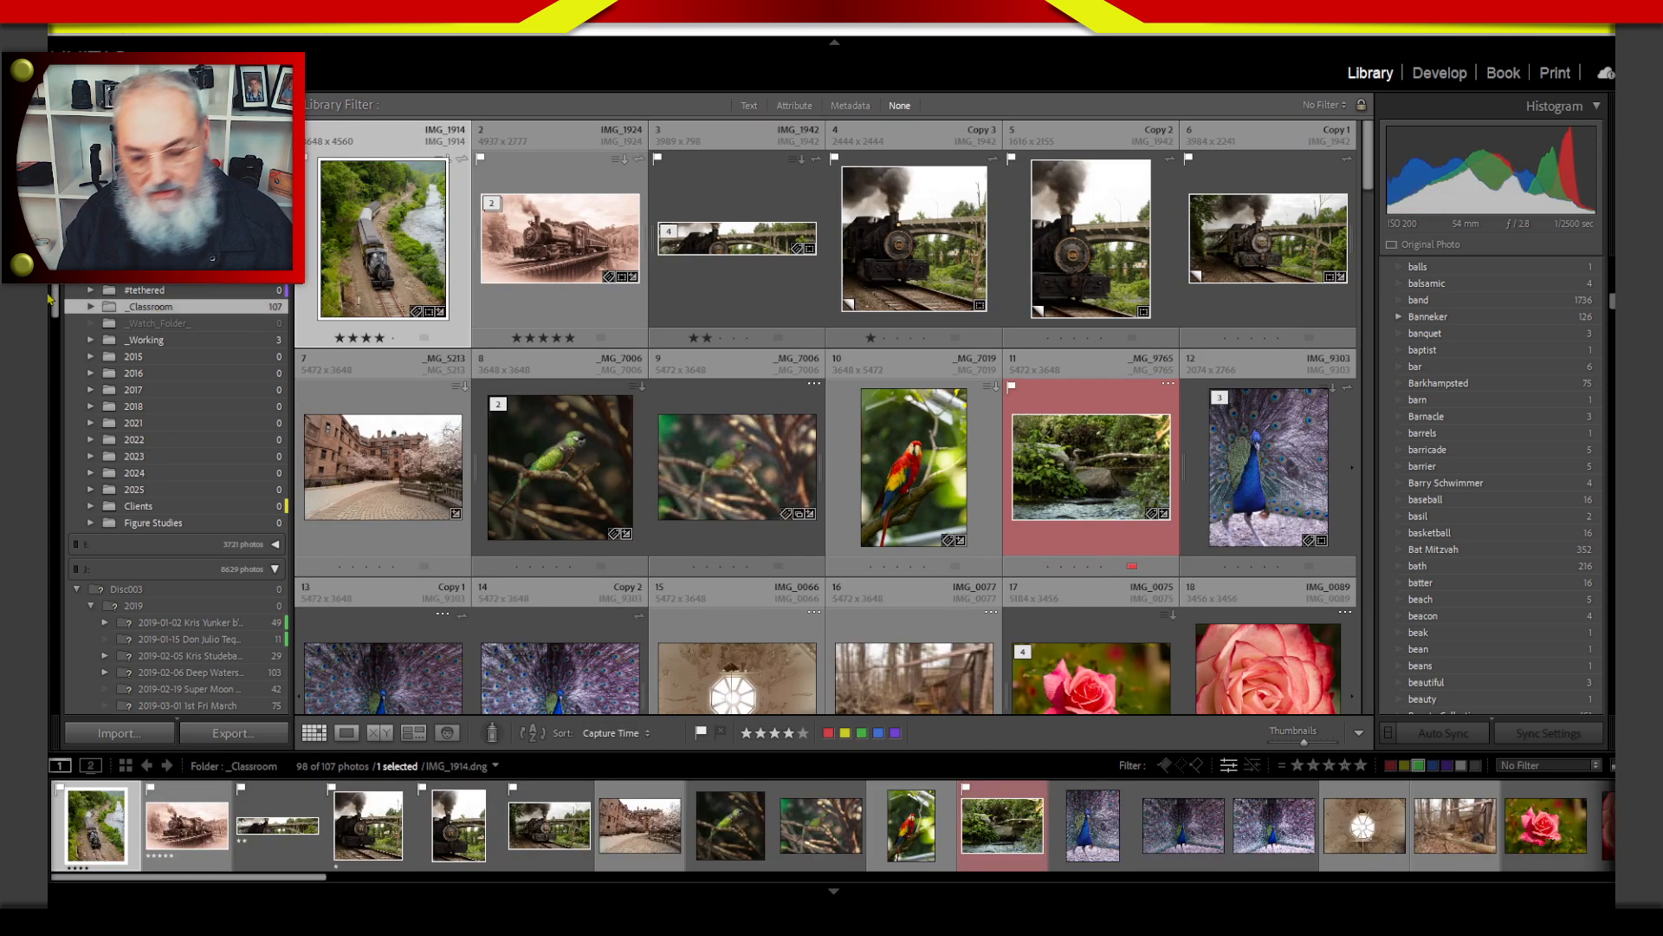